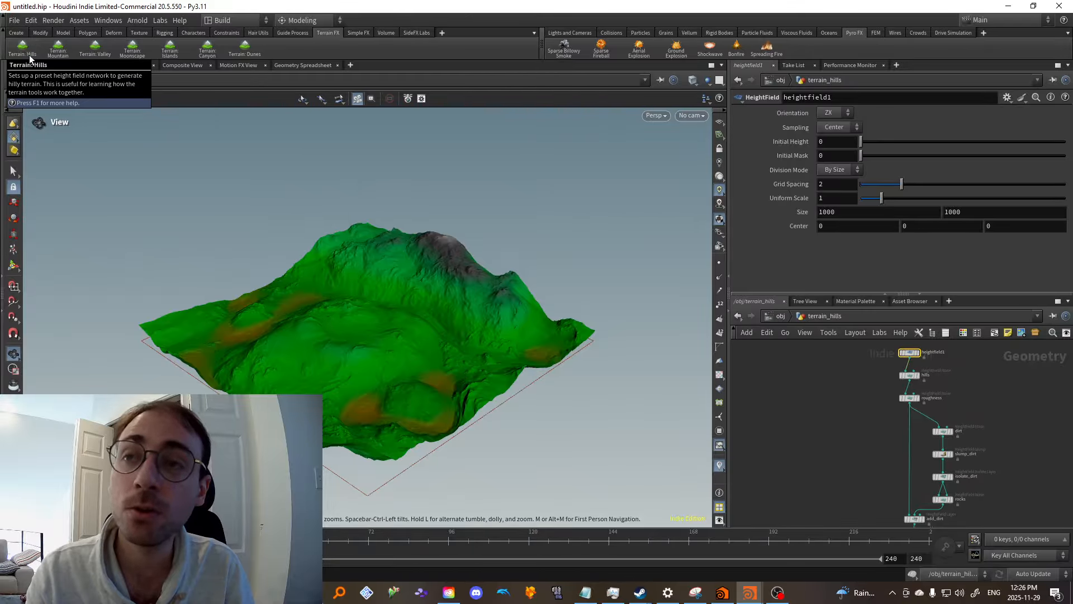
# Examine the terrain_hills node network and the shape of the generated terrain
pyautogui.scroll(-2, 1023, 445)
pyautogui.moveTo(1021, 448); pyautogui.dragTo(941, 426, button='middle')
pyautogui.scroll(-1, 940, 427)
pyautogui.moveTo(953, 507); pyautogui.dragTo(847, 358)
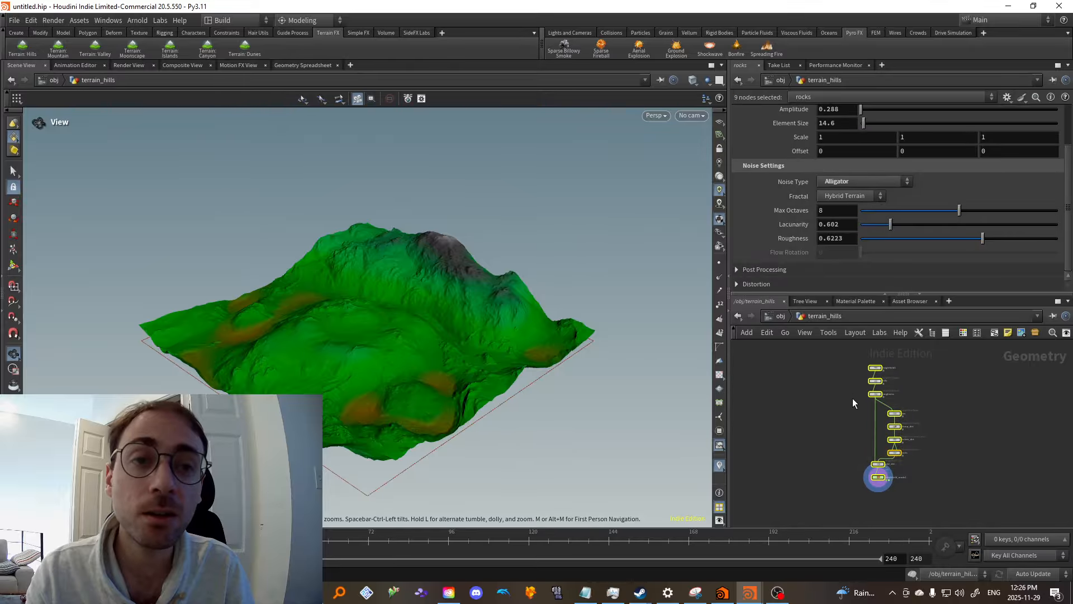
pyautogui.click(854, 398)
pyautogui.moveTo(858, 407); pyautogui.dragTo(838, 420, button='middle')
pyautogui.scroll(3, 862, 403)
pyautogui.moveTo(908, 377); pyautogui.dragTo(917, 401, button='middle')
pyautogui.moveTo(431, 300); pyautogui.dragTo(465, 342)
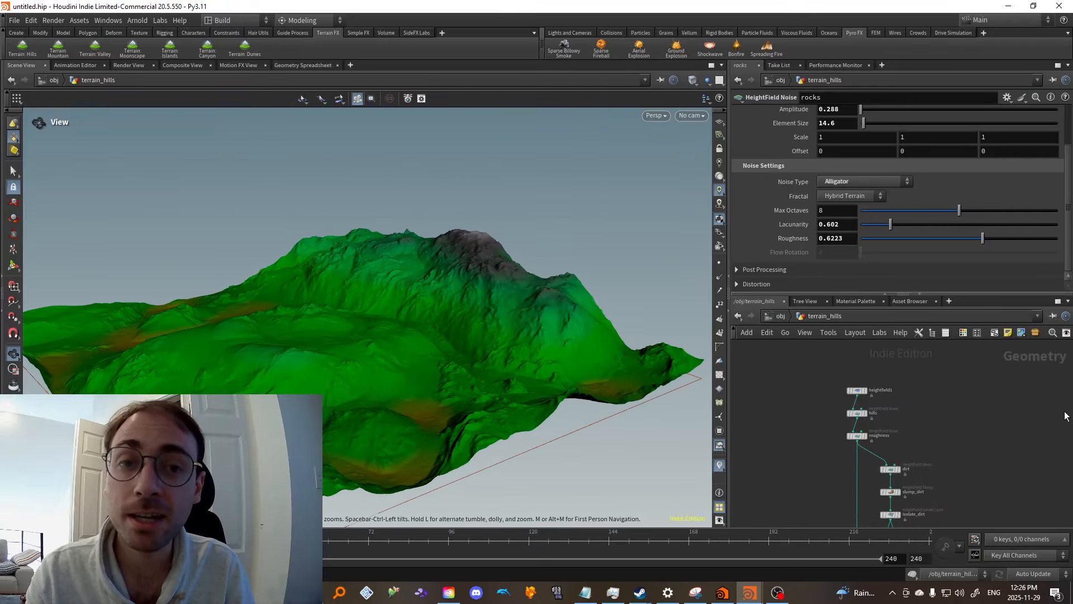
pyautogui.scroll(-1, 1018, 433)
pyautogui.moveTo(1013, 439); pyautogui.dragTo(988, 404, button='middle')
pyautogui.moveTo(949, 521); pyautogui.dragTo(827, 351)
pyautogui.scroll(2, 834, 378)
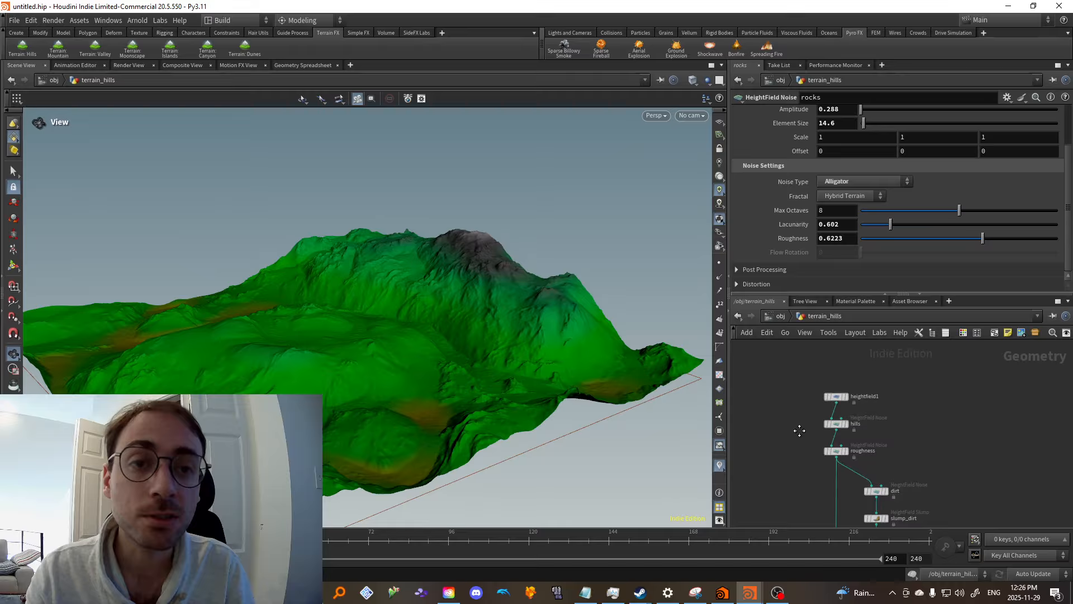
# Open the heightfield1 node's parameters and display its result on its own
pyautogui.click(847, 394)
pyautogui.scroll(1, 873, 396)
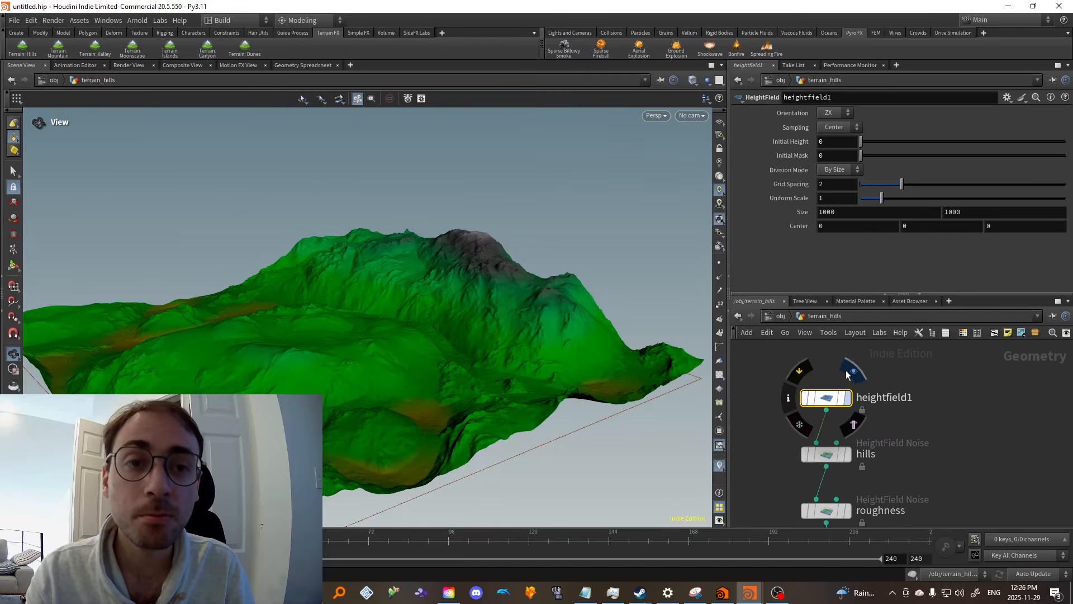
pyautogui.click(848, 400)
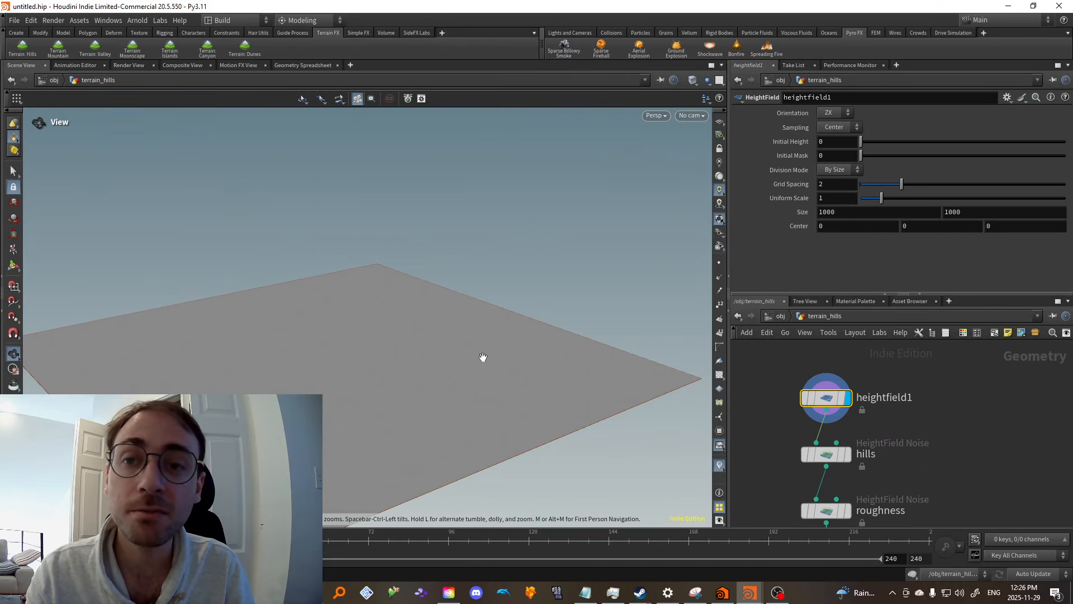
# Try a size of 1300 by 1300 and a center of -220 on all axes for heightfield1, and undo it
pyautogui.scroll(-4, 402, 293)
pyautogui.moveTo(438, 291); pyautogui.dragTo(402, 316, button='middle')
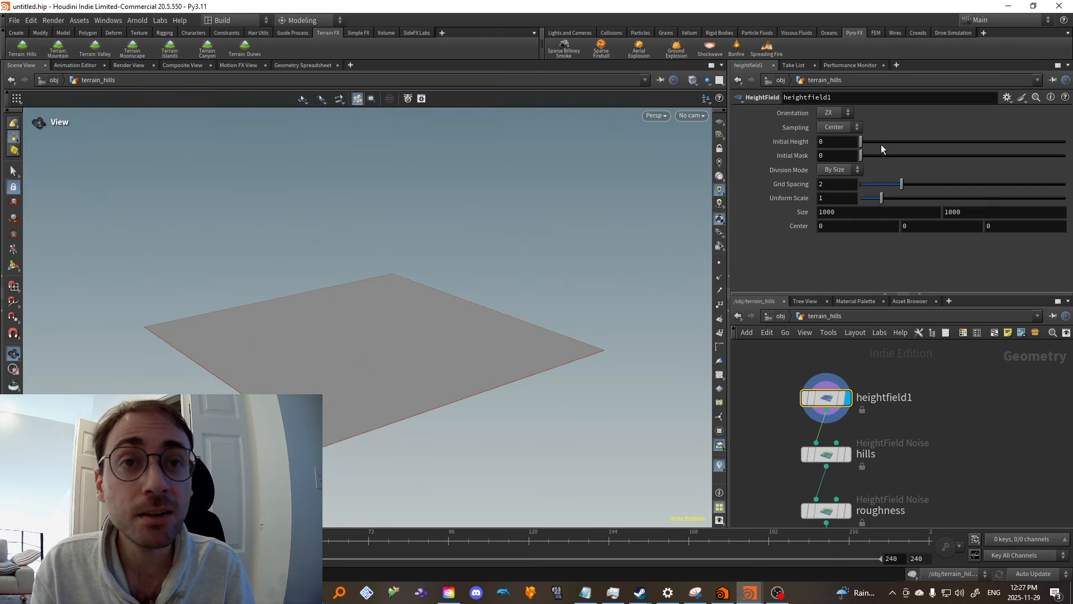
pyautogui.moveTo(807, 212); pyautogui.dragTo(659, 224, button='middle')
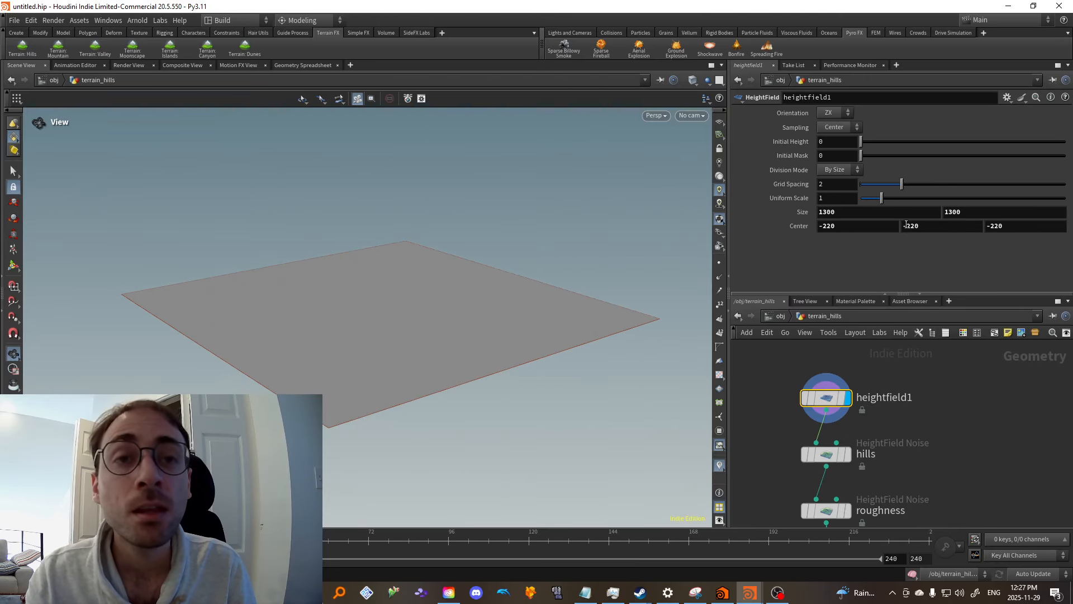
pyautogui.hotkey('ctrl', 'z')
# Open the hills noise node's parameters and display the terrain at that stage
pyautogui.moveTo(947, 457); pyautogui.dragTo(997, 450, button='middle')
pyautogui.click(848, 398)
pyautogui.scroll(3, 801, 117)
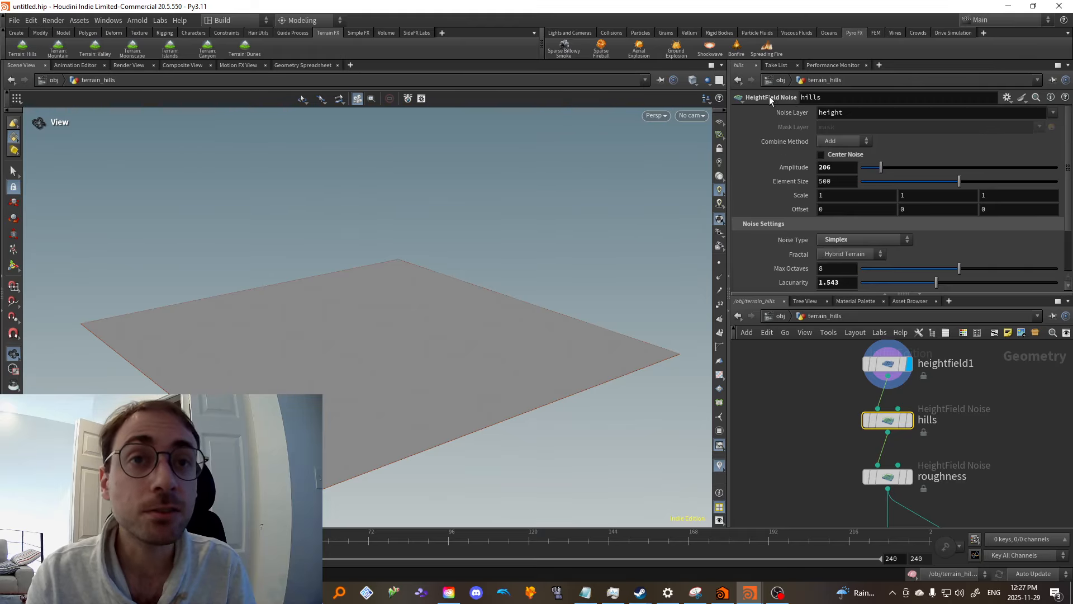
pyautogui.moveTo(967, 419); pyautogui.dragTo(917, 404, button='middle')
pyautogui.scroll(2, 917, 404)
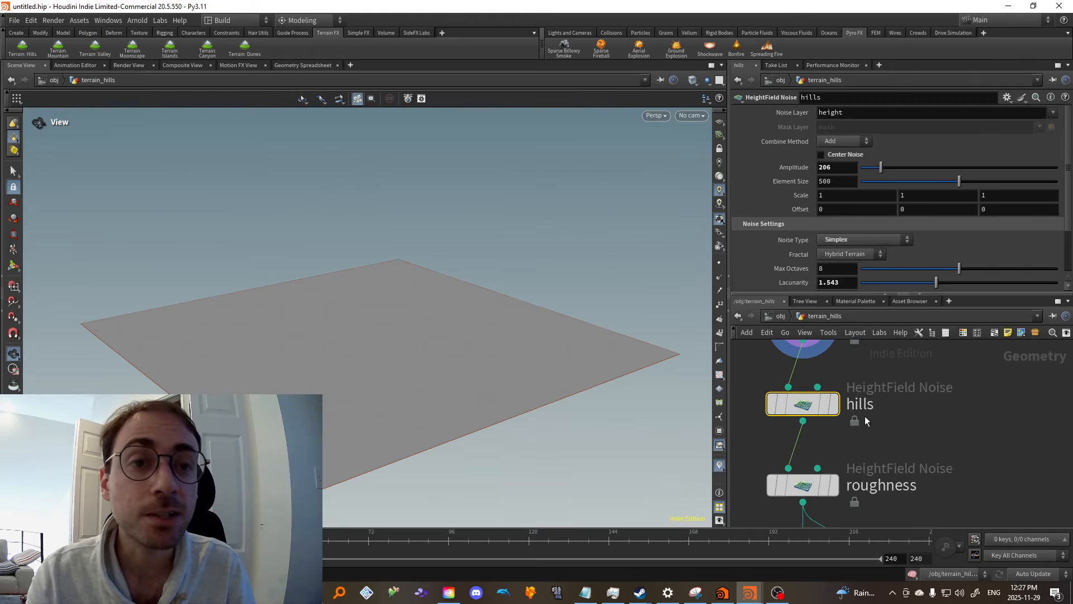
pyautogui.click(833, 404)
pyautogui.moveTo(449, 353); pyautogui.dragTo(396, 320)
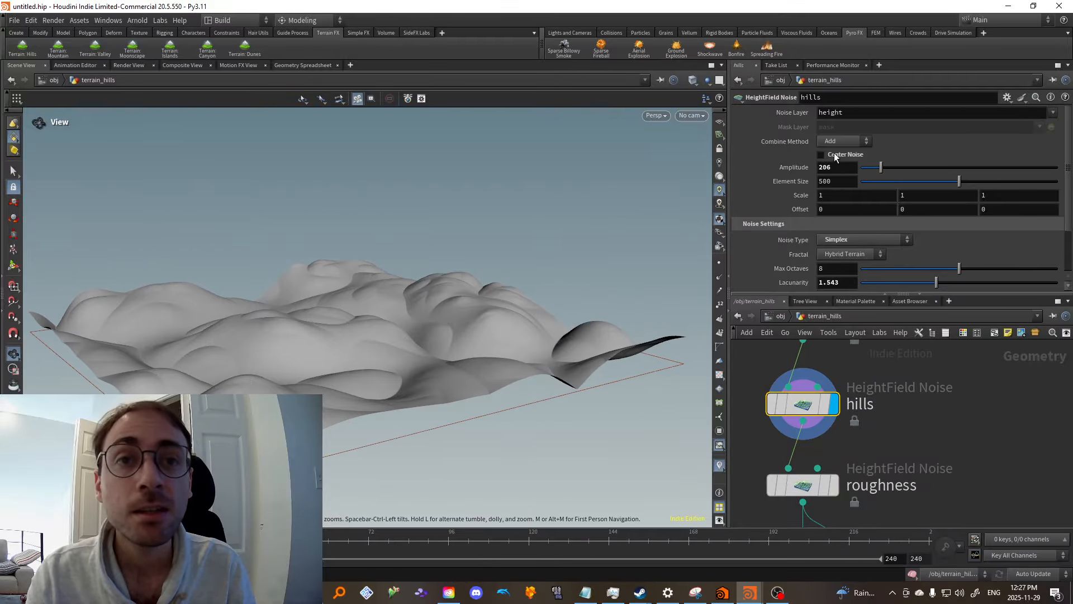
# Set the hills noise to amplitude 251, element size 741 and an offset of 748 on all axes
pyautogui.moveTo(881, 168)
pyautogui.mouseDown()
pyautogui.moveTo(933, 174)
pyautogui.moveTo(888, 168)
pyautogui.mouseUp()
pyautogui.moveTo(958, 180); pyautogui.dragTo(1005, 183)
pyautogui.moveTo(773, 207); pyautogui.dragTo(939, 437, button='middle')
pyautogui.scroll(-2, 934, 422)
# Try Worley Cellular F1 as the hills noise type, and settle on Worley Cellular F2-F1
pyautogui.scroll(-1, 855, 246)
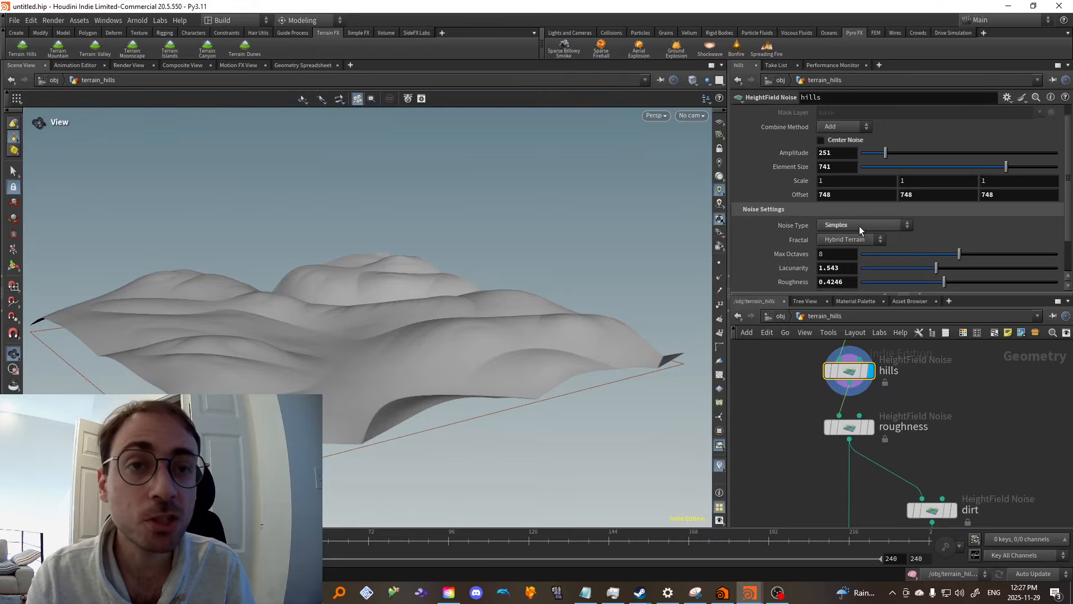
pyautogui.click(860, 225)
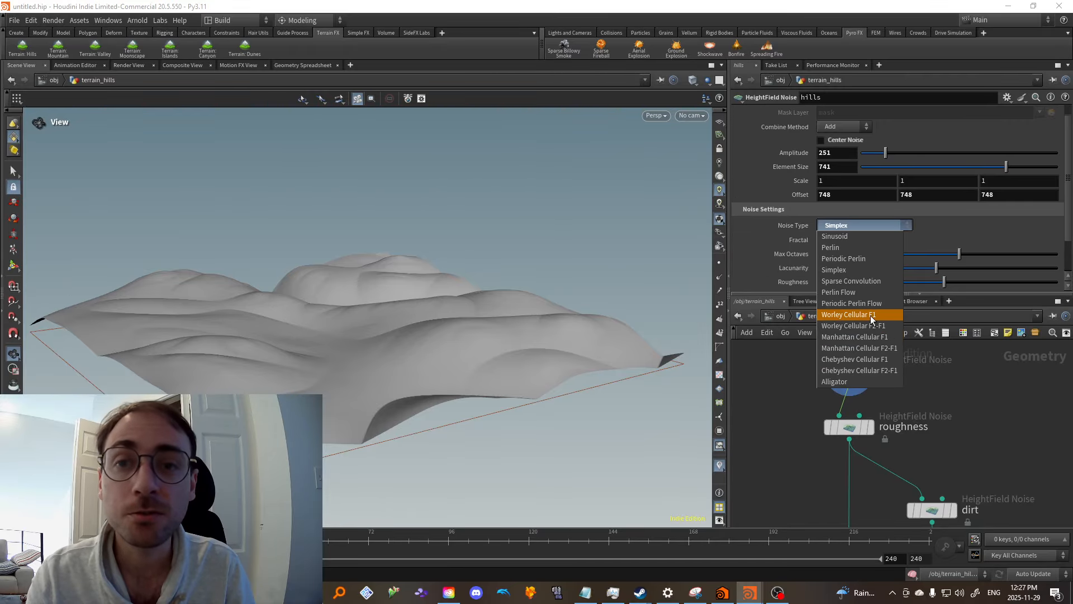
pyautogui.click(871, 315)
pyautogui.click(857, 226)
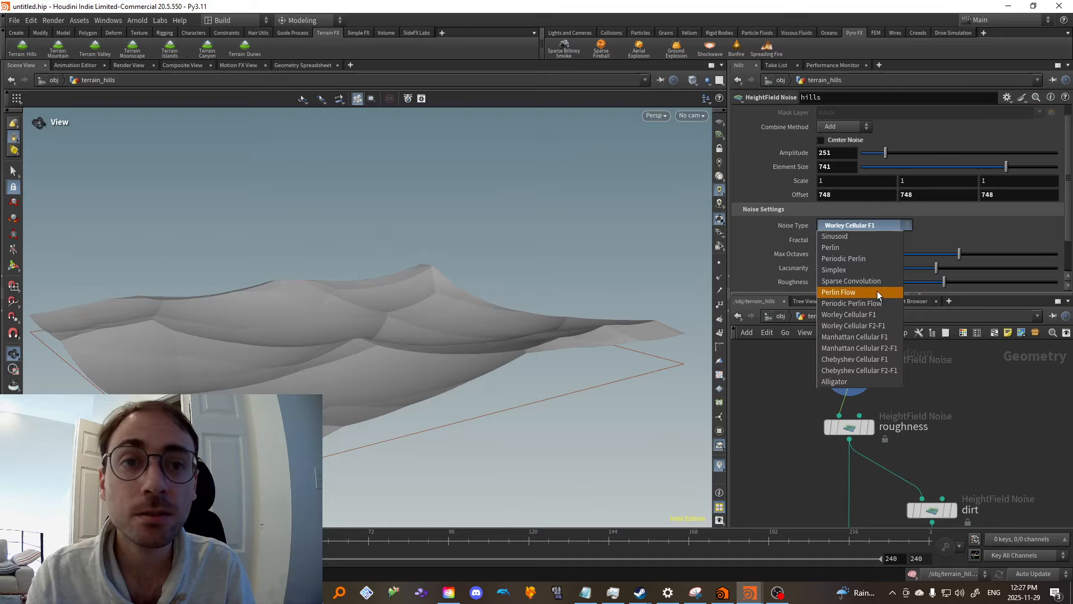
pyautogui.click(878, 327)
pyautogui.moveTo(475, 358); pyautogui.dragTo(386, 386)
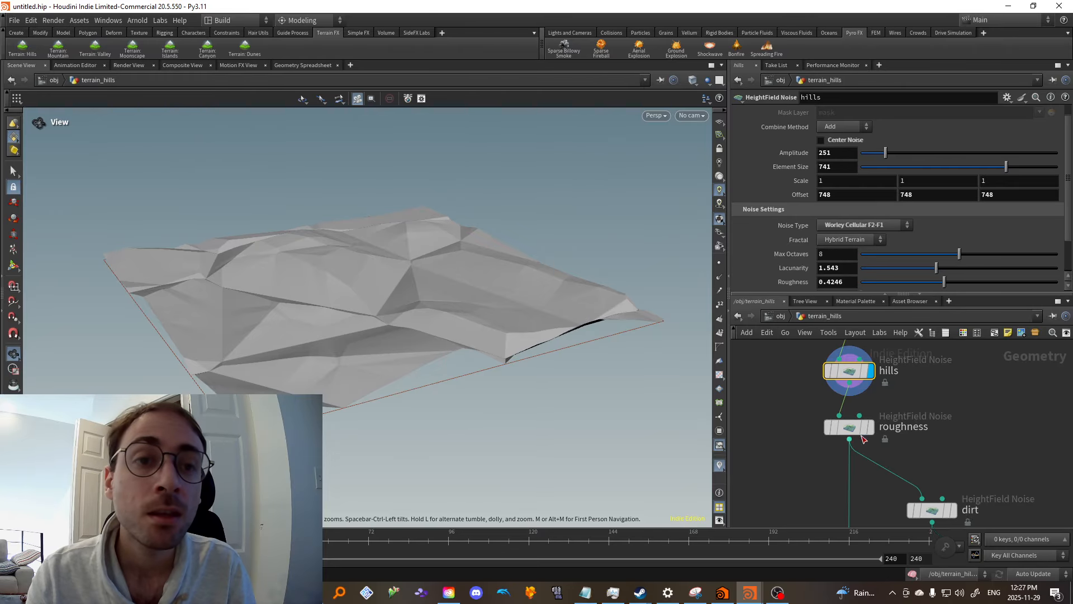
# Display the roughness noise node and review its noise settings
pyautogui.click(869, 428)
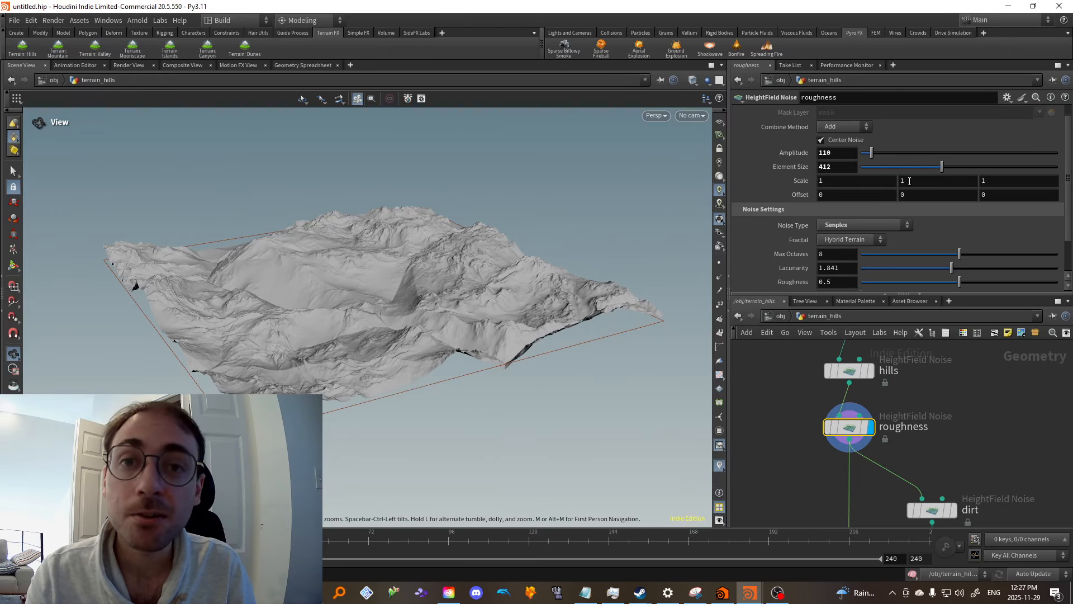
pyautogui.scroll(1, 920, 178)
pyautogui.scroll(-4, 879, 178)
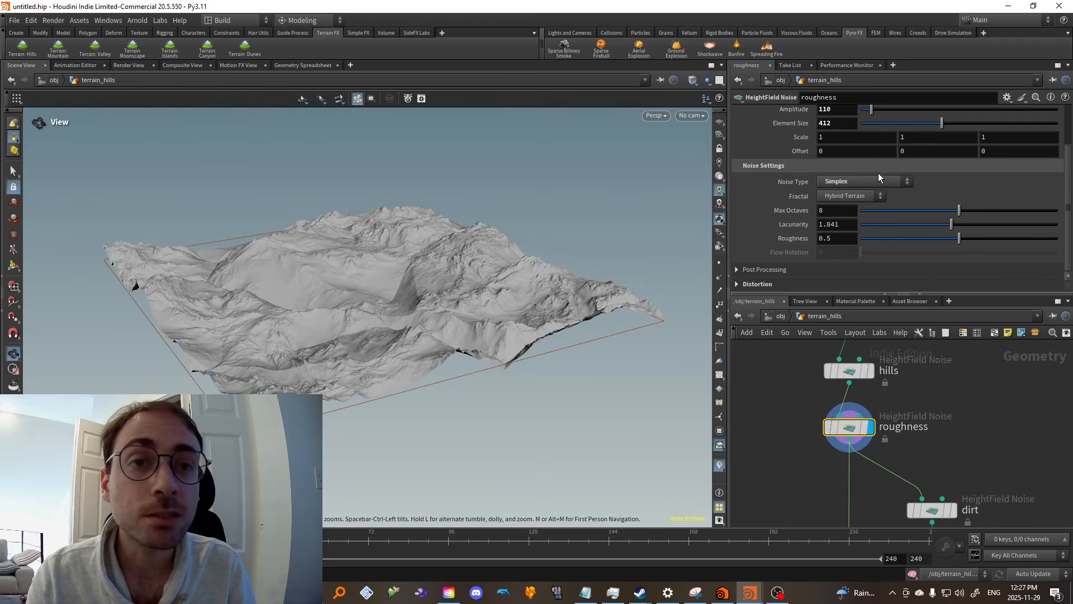
pyautogui.scroll(2, 237, 323)
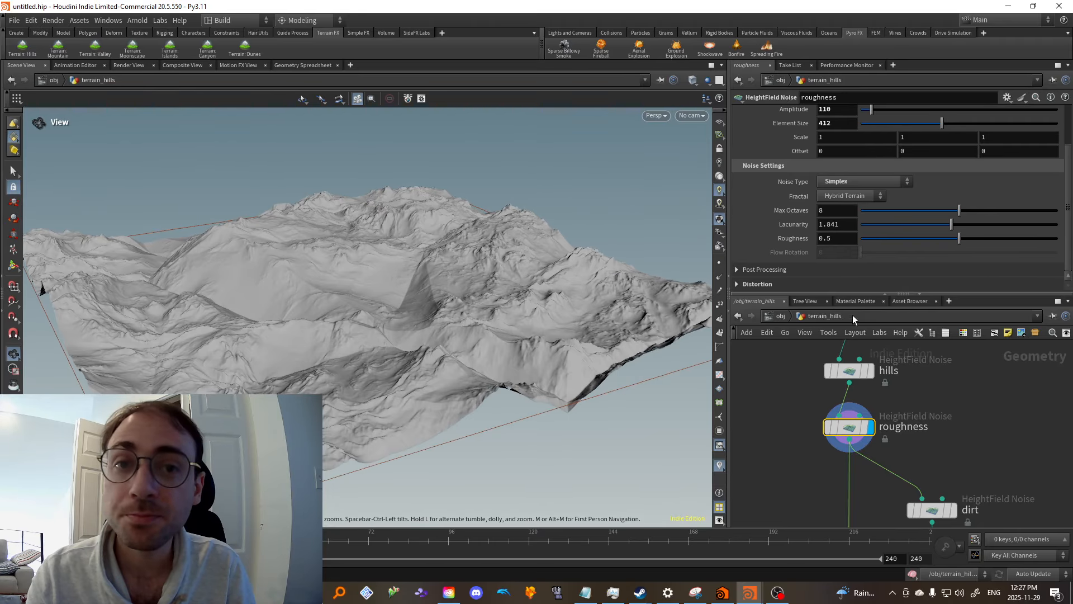
# Reset the roughness node's gradient warp amount to its default, and disable both its gradient warp and lattice warp
pyautogui.click(737, 284)
pyautogui.scroll(-5, 756, 200)
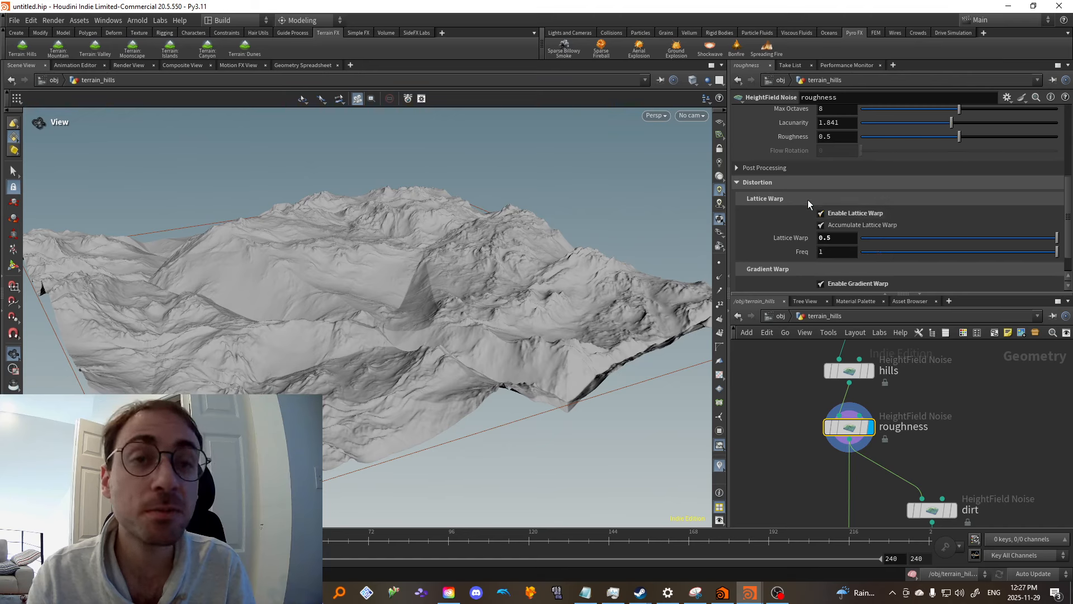
pyautogui.scroll(-2, 870, 246)
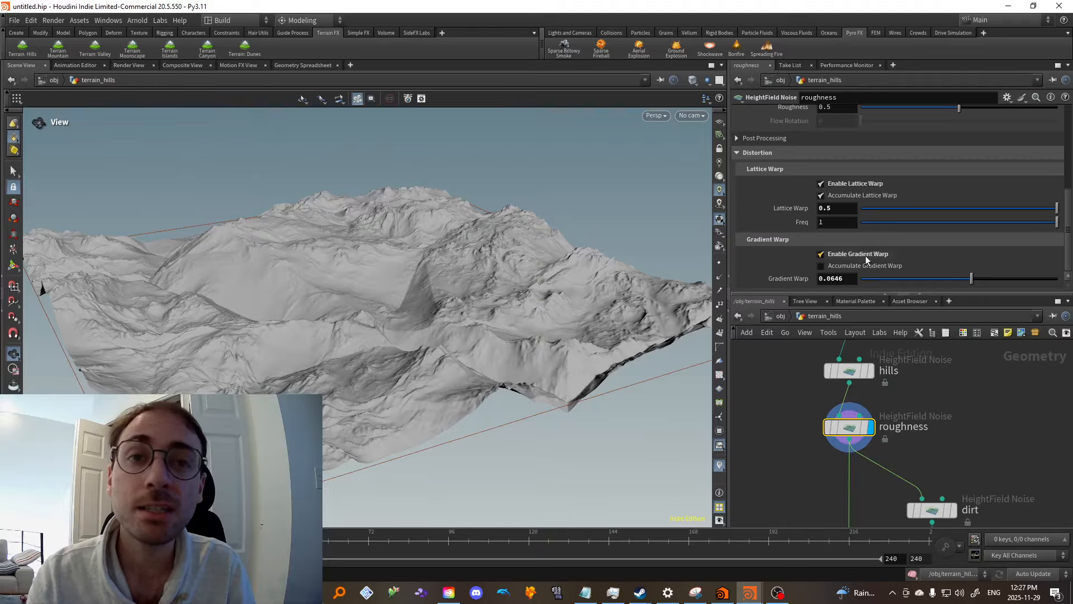
pyautogui.keyDown('ctrl'); pyautogui.middleClick(788, 283); pyautogui.keyUp('ctrl')
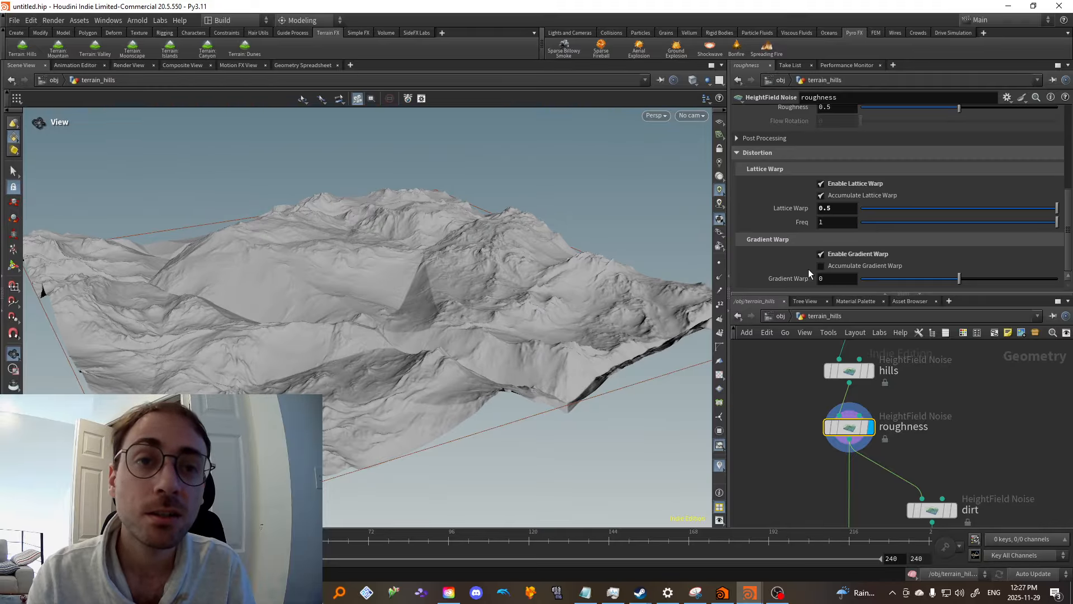
pyautogui.click(839, 255)
pyautogui.click(829, 186)
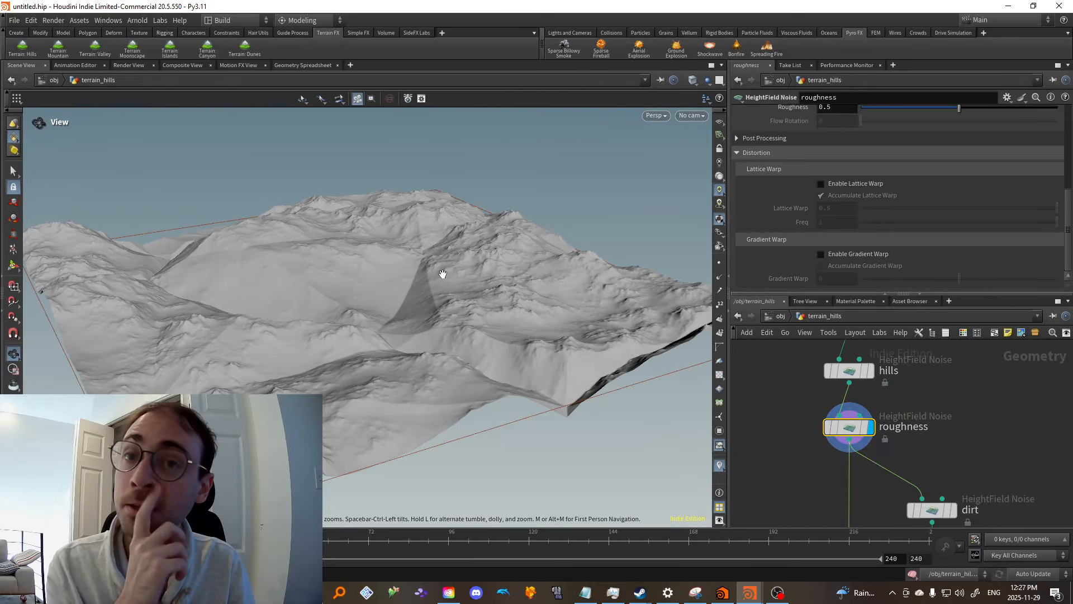
pyautogui.moveTo(442, 274)
pyautogui.mouseDown()
pyautogui.moveTo(434, 270)
pyautogui.moveTo(445, 299)
pyautogui.moveTo(458, 264)
pyautogui.mouseUp()
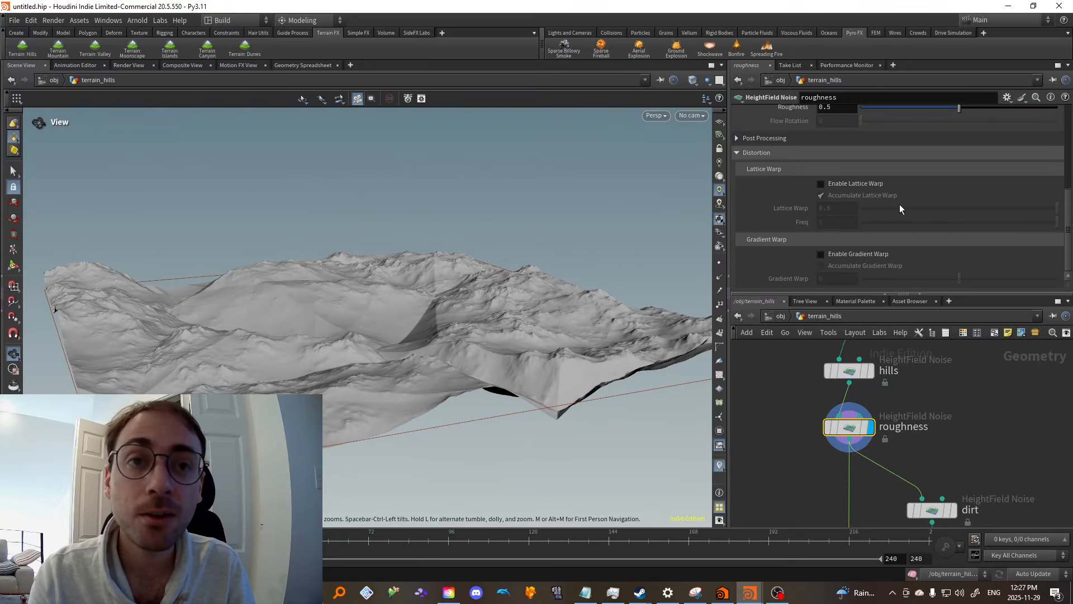
# Reset the roughness node's noise type to the default, Sparse Convolution
pyautogui.scroll(5, 905, 203)
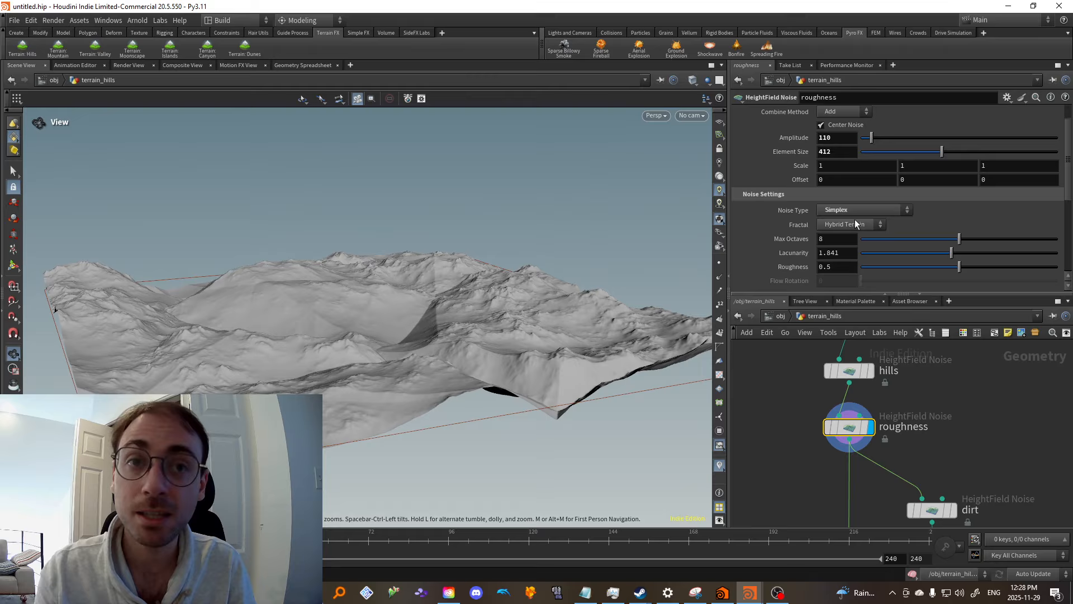
pyautogui.click(843, 213)
pyautogui.click(832, 208)
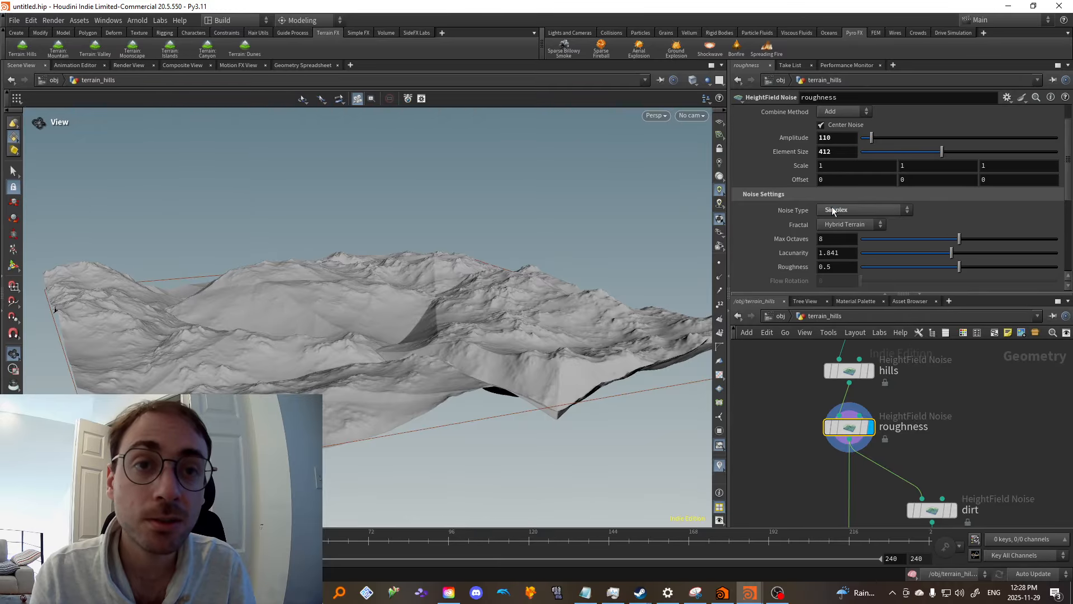
pyautogui.keyDown('ctrl'); pyautogui.middleClick(793, 210); pyautogui.keyUp('ctrl')
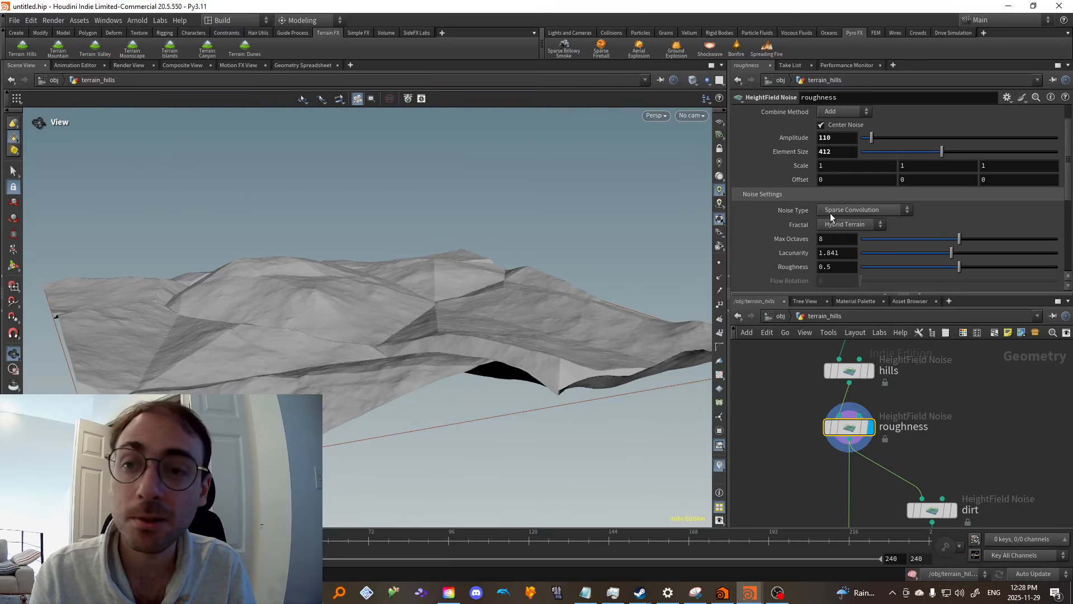
pyautogui.click(853, 212)
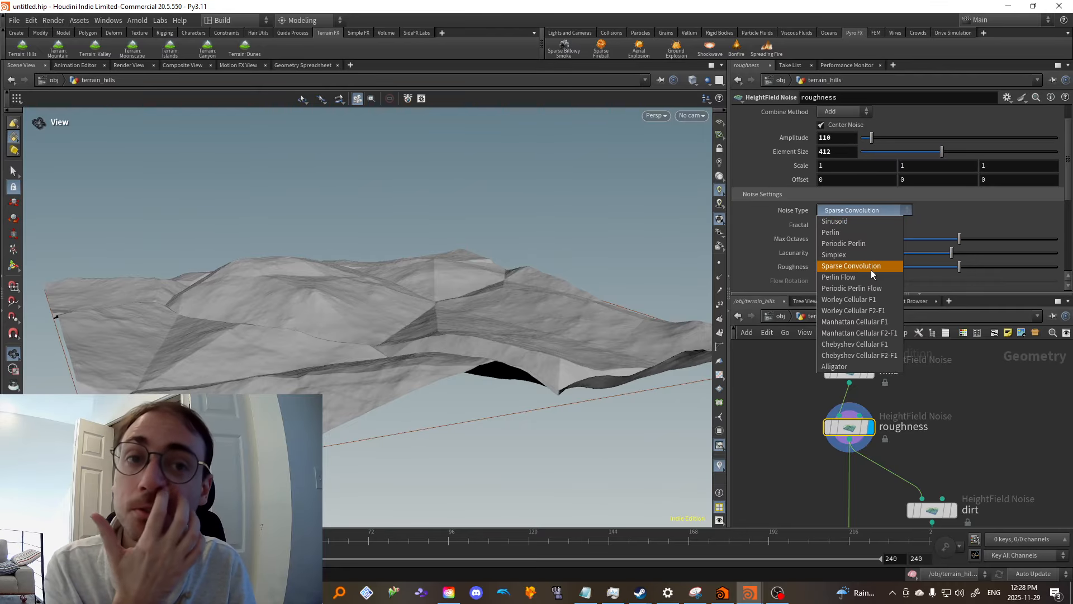
pyautogui.click(984, 225)
# Locate the add_dirt layer node below the dirt branch and show its parameters
pyautogui.moveTo(1050, 390); pyautogui.dragTo(996, 291, button='middle')
pyautogui.moveTo(943, 426); pyautogui.dragTo(945, 414, button='middle')
pyautogui.scroll(-5, 950, 424)
pyautogui.moveTo(881, 451); pyautogui.dragTo(871, 421, button='middle')
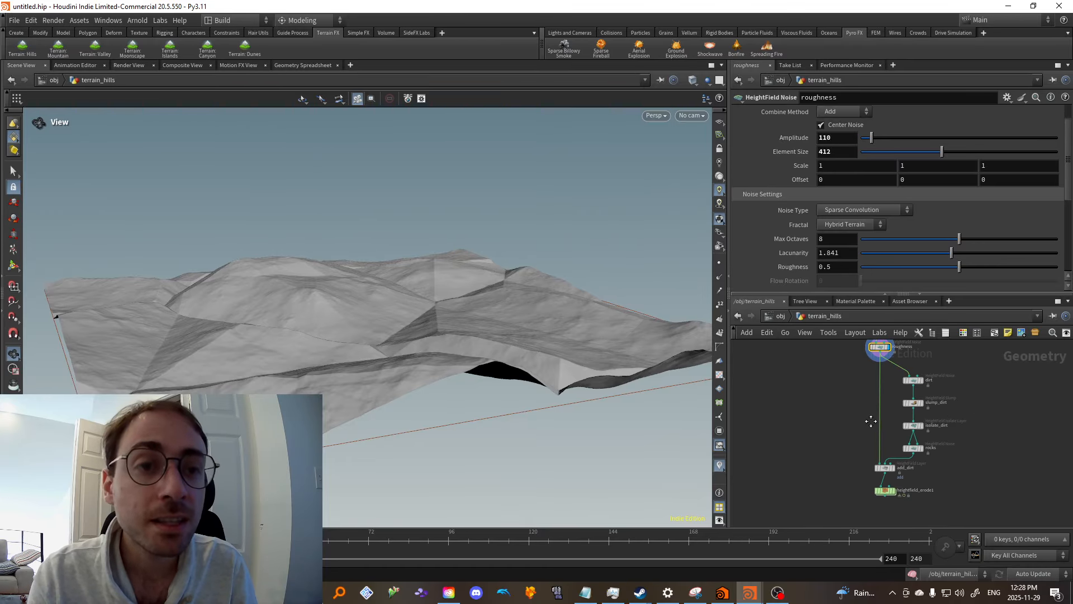
pyautogui.scroll(2, 864, 386)
pyautogui.moveTo(969, 423); pyautogui.dragTo(931, 398, button='middle')
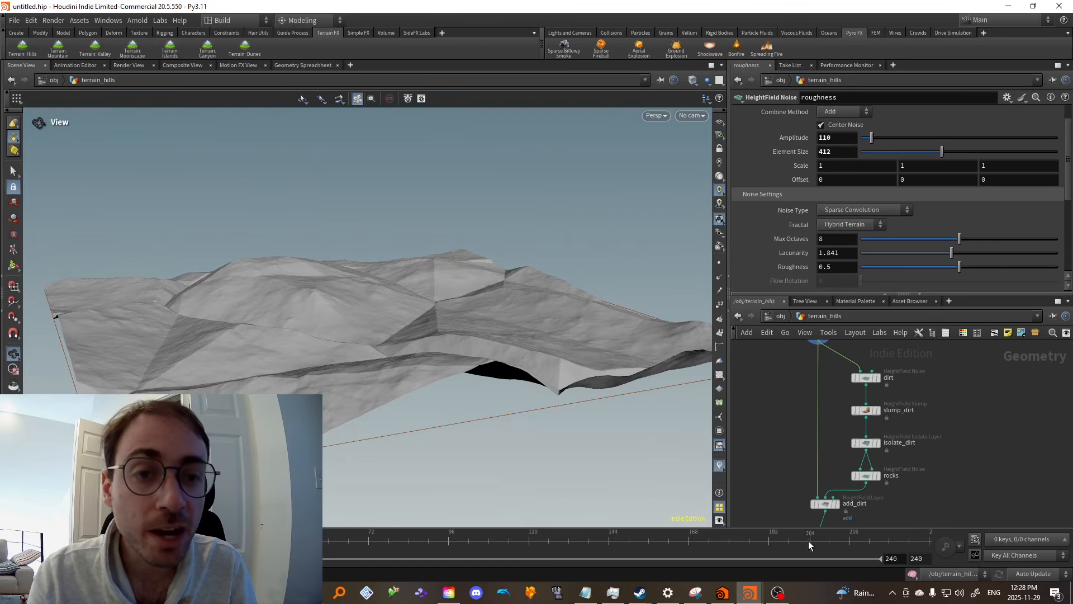
pyautogui.moveTo(786, 494); pyautogui.dragTo(843, 507)
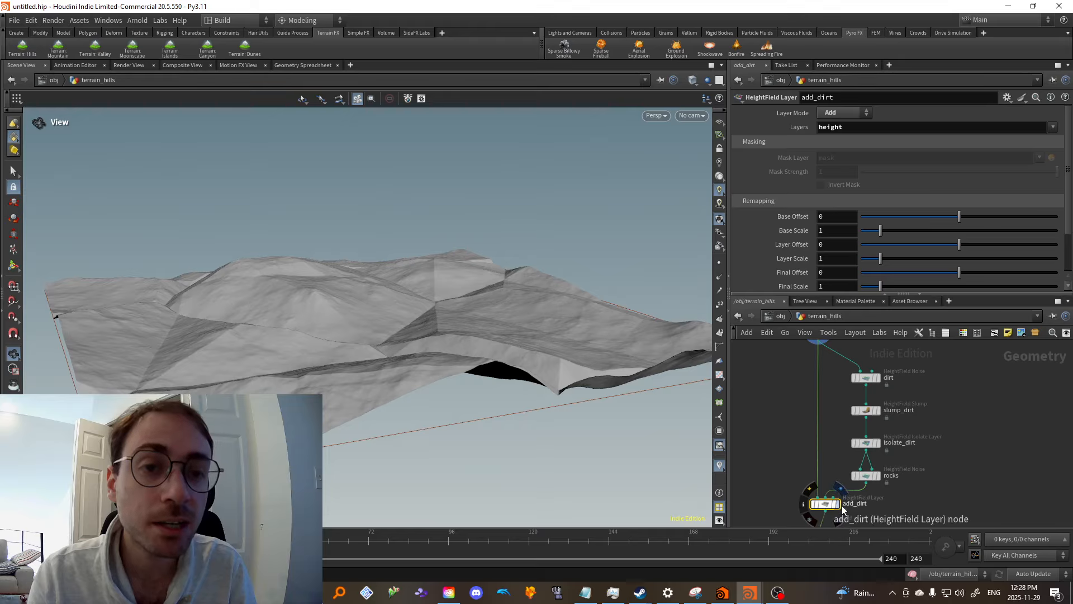
# Display the dirt noise node and examine its noise layer setting and the mask over the terrain
pyautogui.scroll(3, 897, 394)
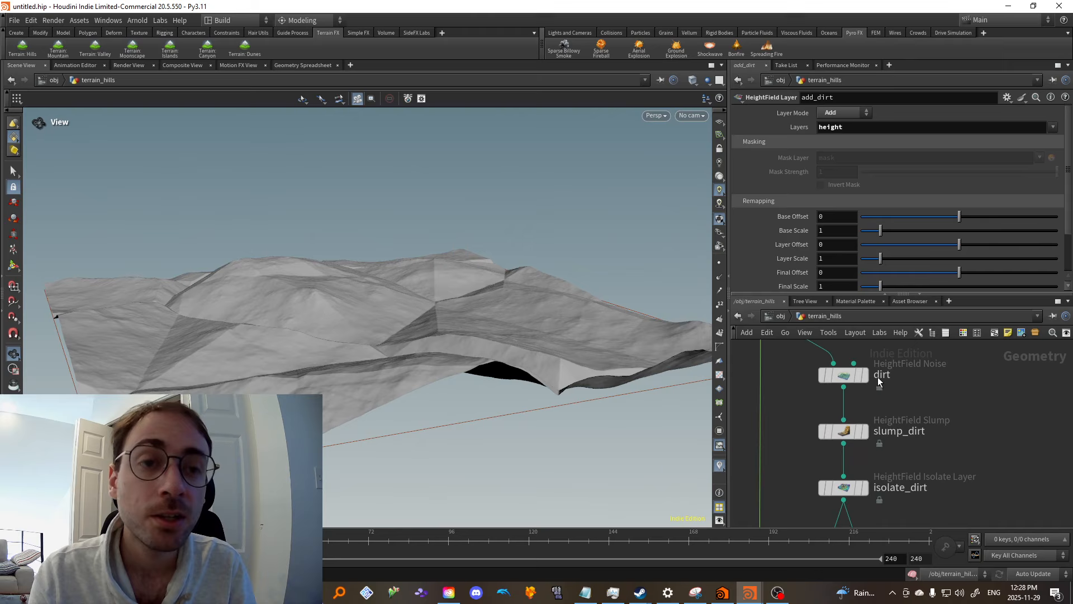
pyautogui.click(865, 375)
pyautogui.click(844, 385)
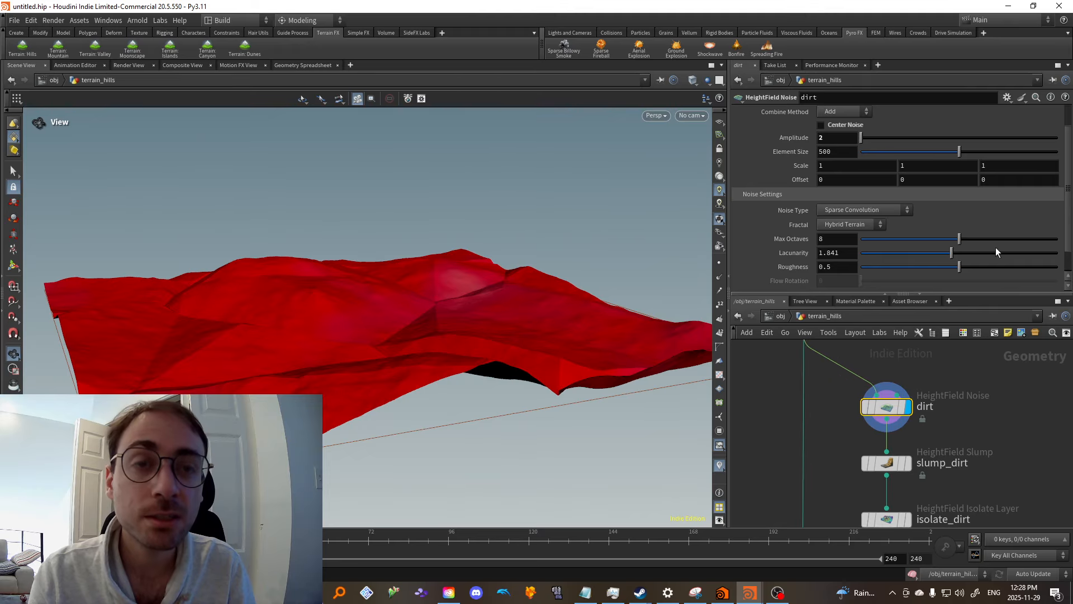
pyautogui.scroll(2, 925, 140)
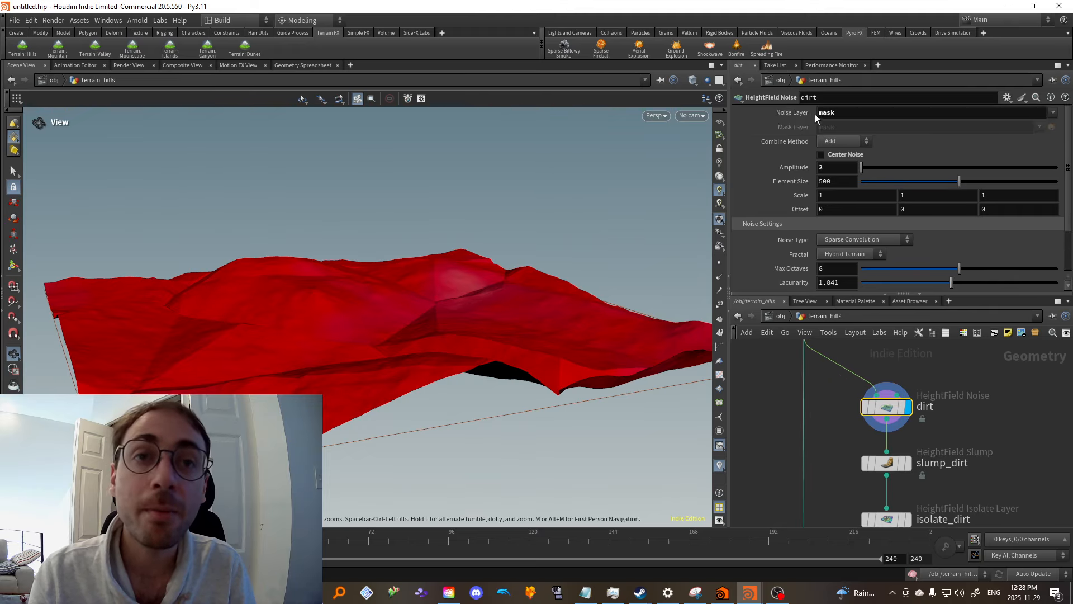
pyautogui.moveTo(408, 302); pyautogui.dragTo(411, 330)
pyautogui.click(1054, 113)
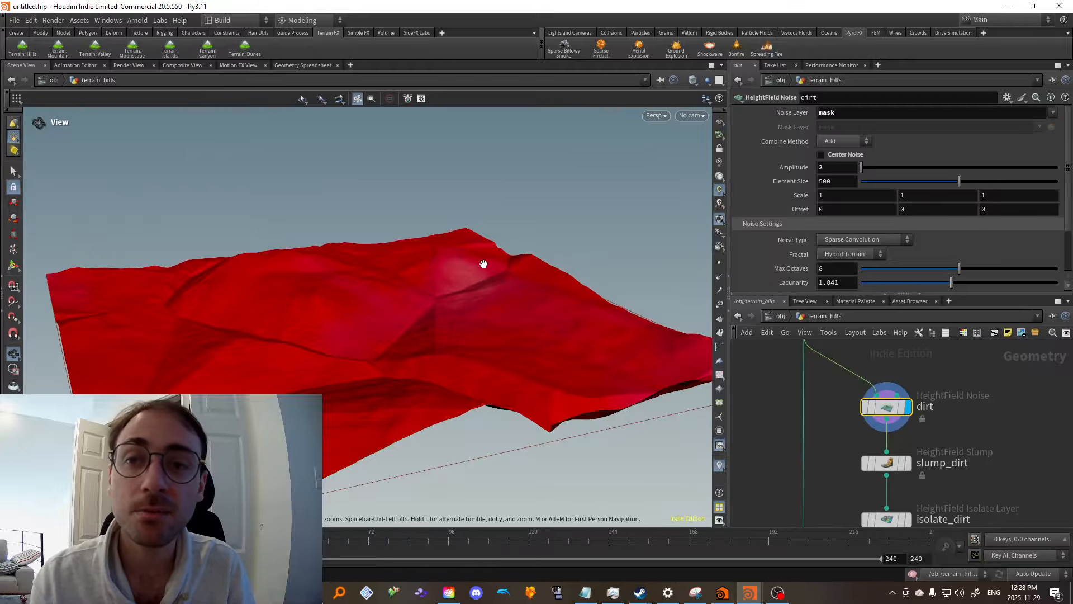
pyautogui.moveTo(462, 294); pyautogui.dragTo(427, 321)
pyautogui.moveTo(493, 278); pyautogui.dragTo(362, 390)
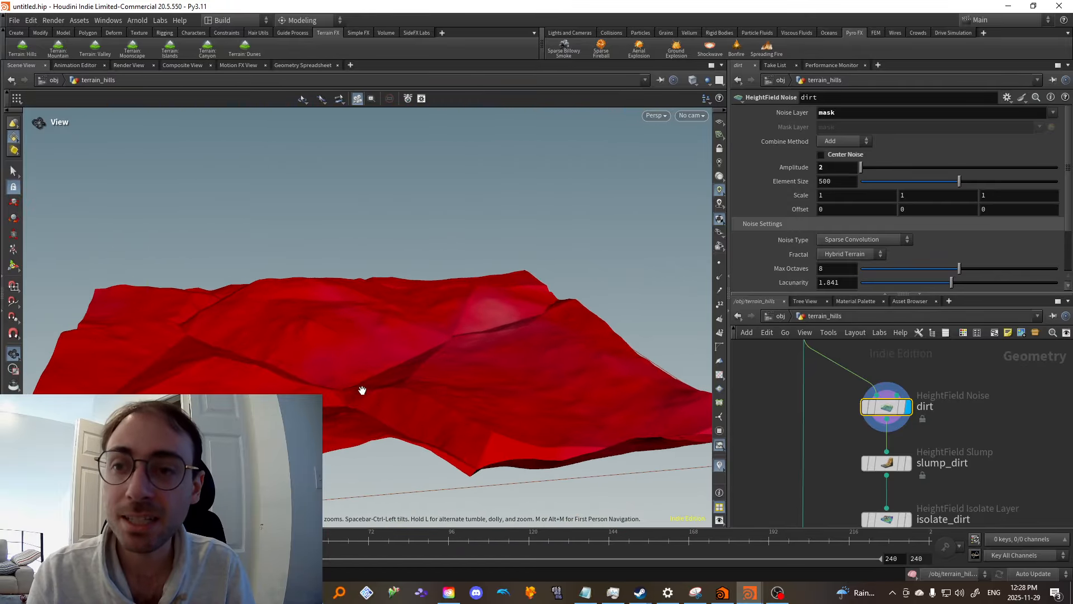
# Display the slump_dirt node's result on the terrain
pyautogui.moveTo(1041, 460); pyautogui.dragTo(1046, 425, button='middle')
pyautogui.click(916, 431)
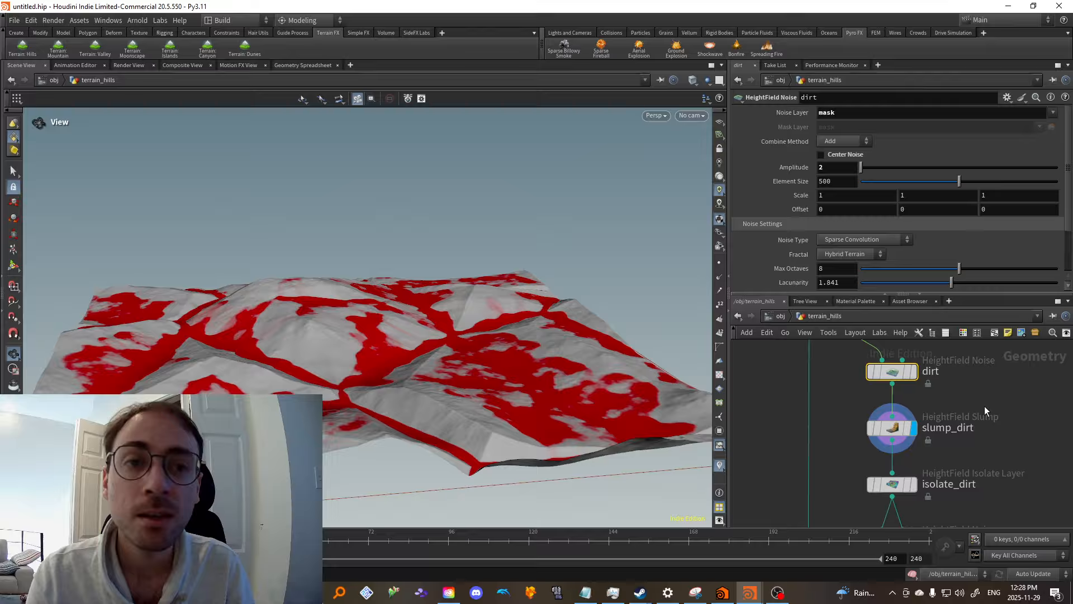
# Show the slump_dirt node's parameters and examine its smoothed dirt mask over the terrain from several angles
pyautogui.moveTo(865, 455); pyautogui.dragTo(864, 456)
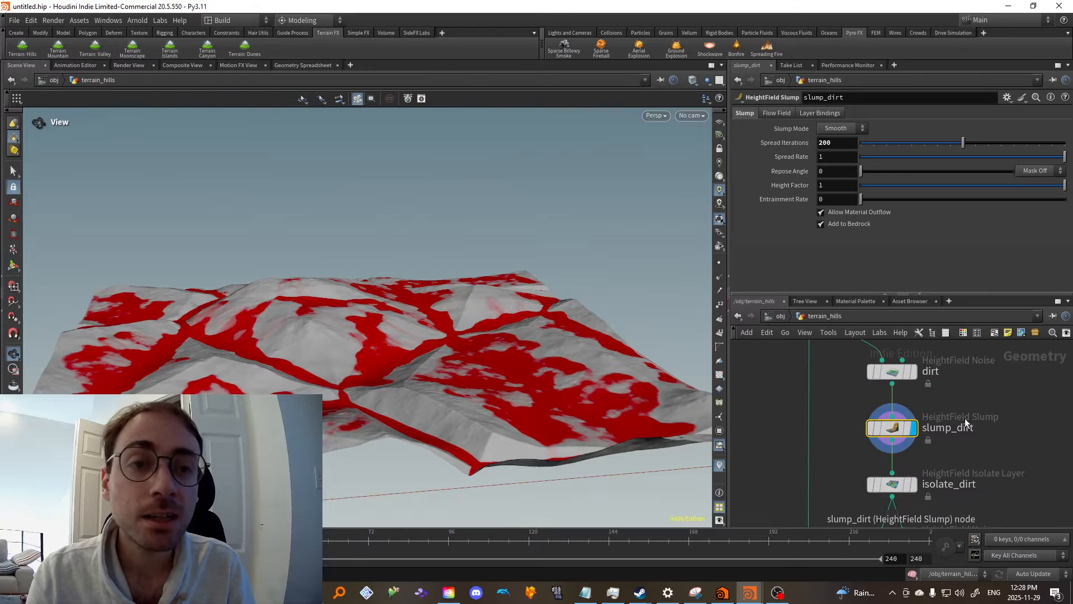
pyautogui.moveTo(478, 378); pyautogui.dragTo(478, 390, button='middle')
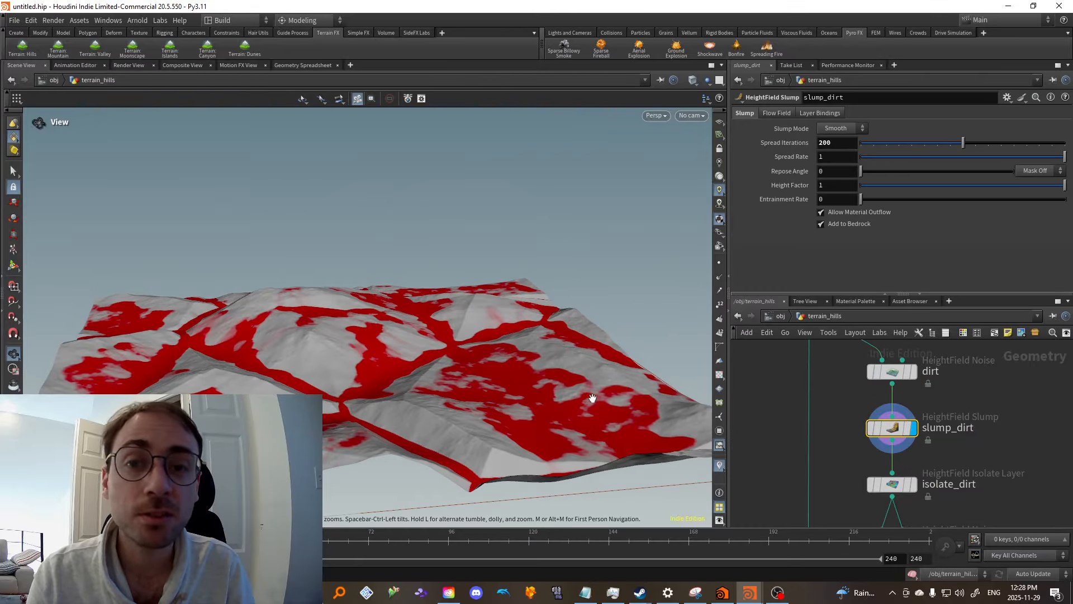
pyautogui.moveTo(472, 364); pyautogui.dragTo(472, 376)
pyautogui.moveTo(428, 387); pyautogui.dragTo(448, 352, button='right')
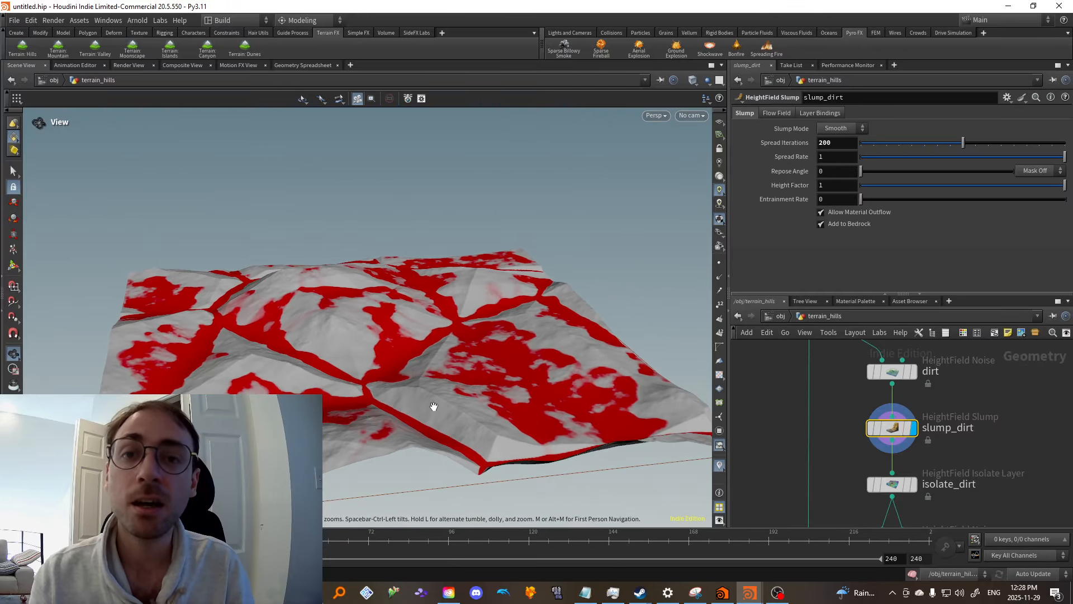
pyautogui.moveTo(434, 405); pyautogui.dragTo(469, 369)
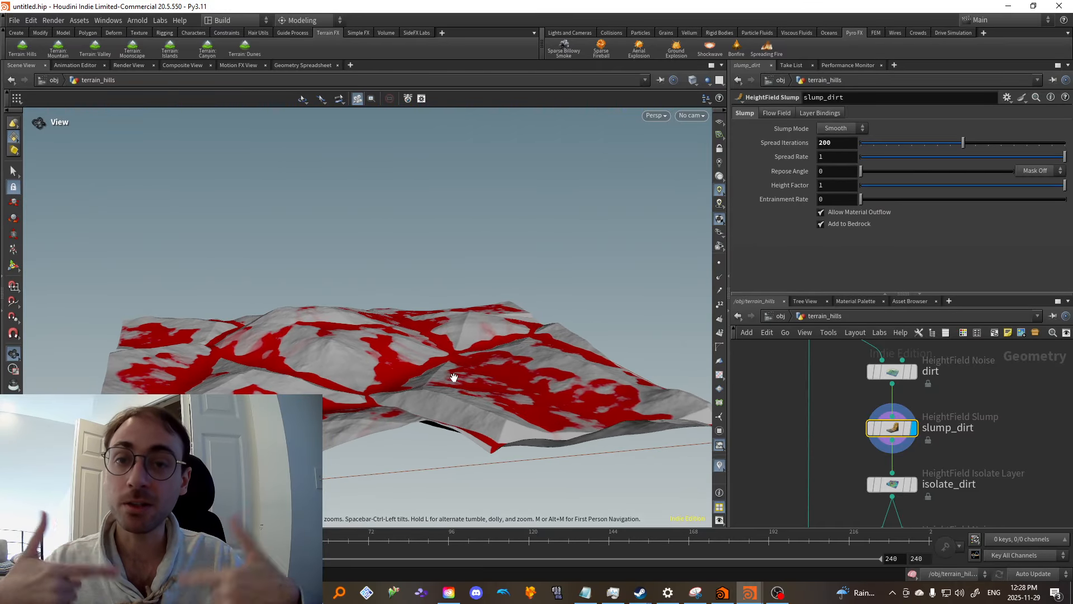
pyautogui.moveTo(452, 379); pyautogui.dragTo(448, 399)
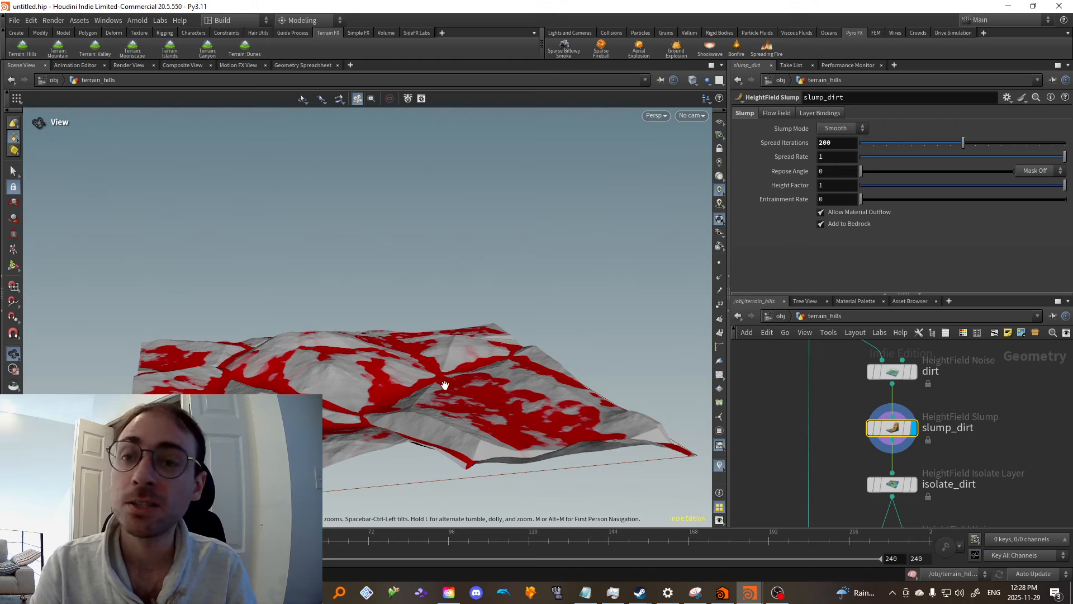
pyautogui.moveTo(483, 395); pyautogui.dragTo(482, 387)
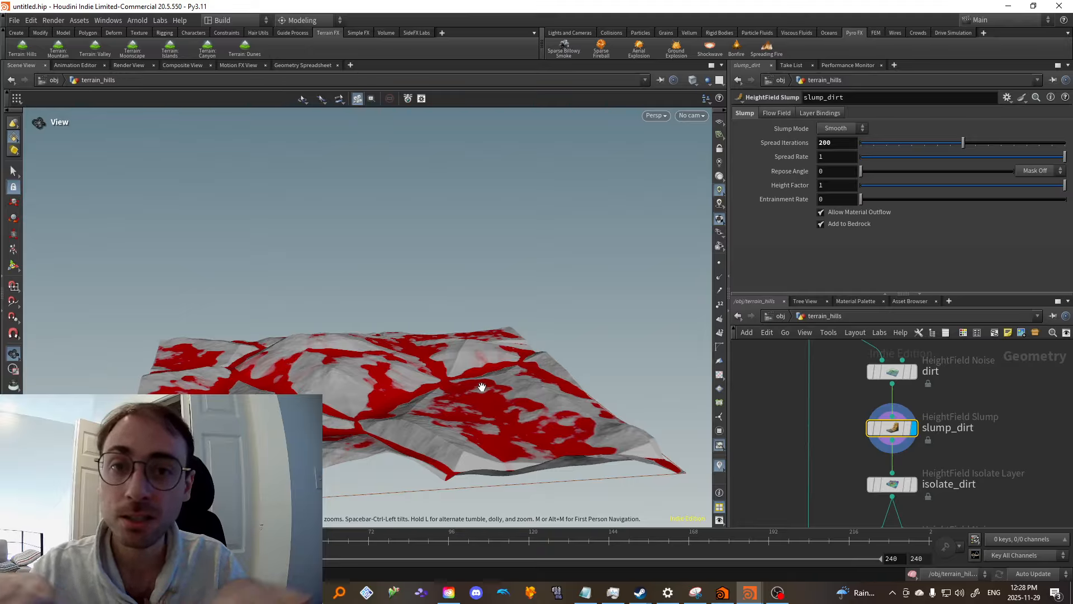
pyautogui.moveTo(515, 388); pyautogui.dragTo(513, 373)
# Display the isolate_dirt node's result and inspect its node information and the isolated mask height at ground level
pyautogui.click(909, 436)
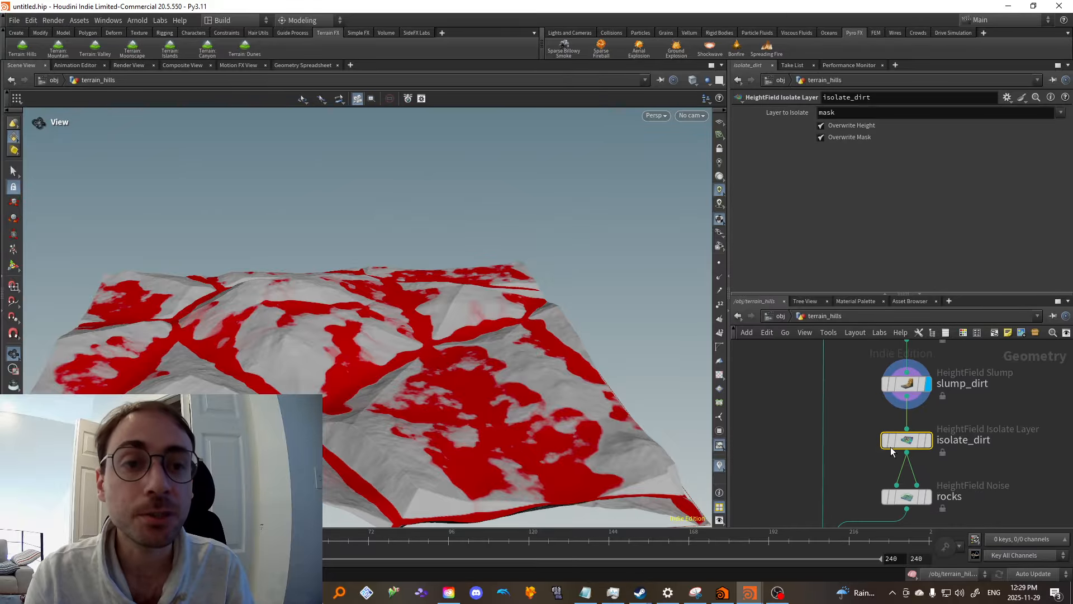
pyautogui.click(944, 428)
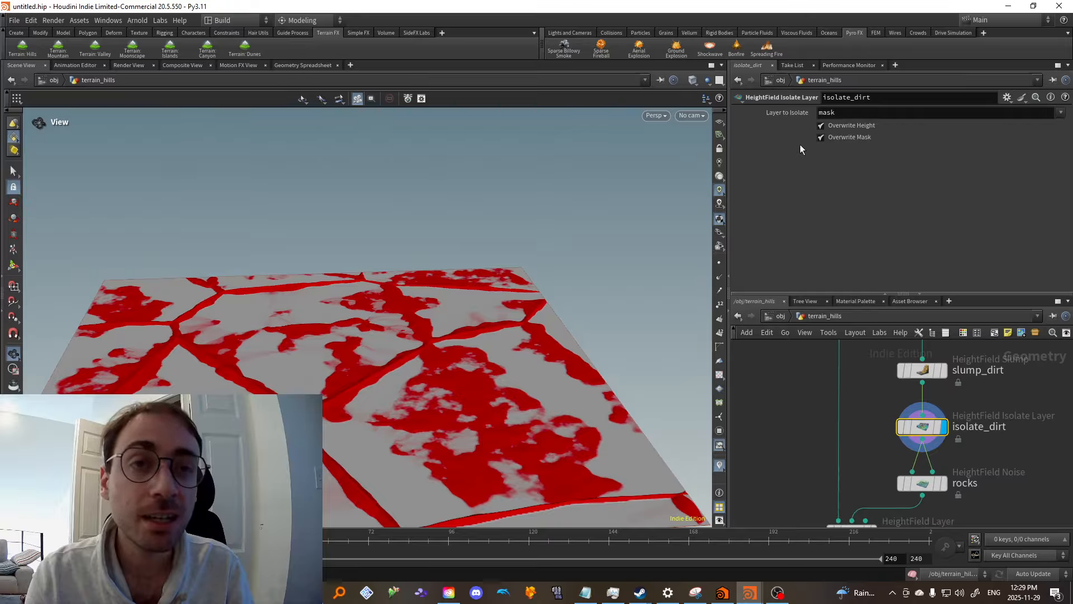
pyautogui.middleClick(925, 373)
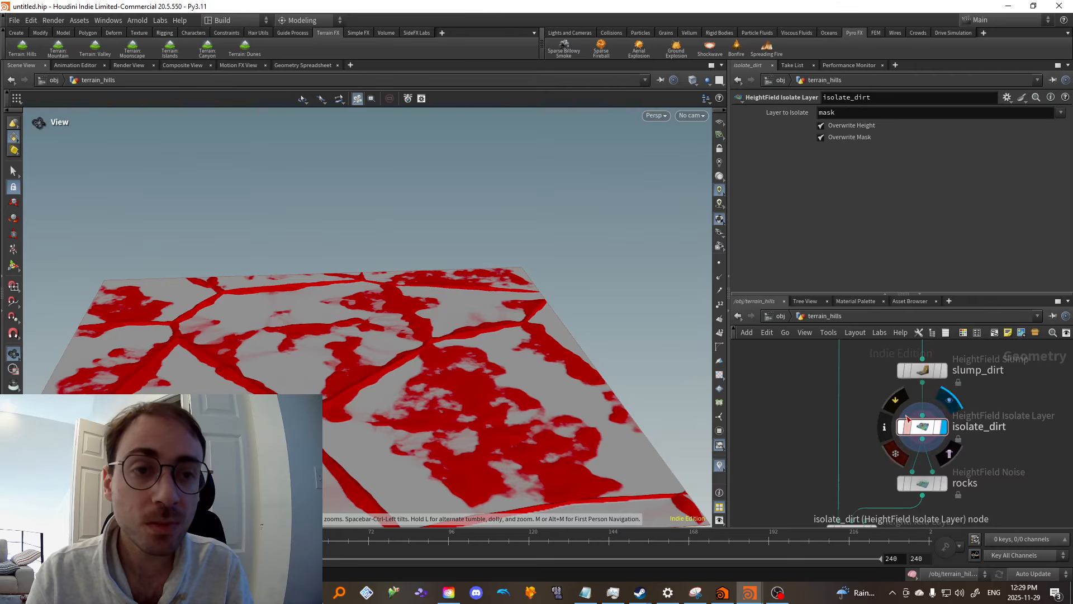
pyautogui.click(925, 429)
pyautogui.middleClick(924, 430)
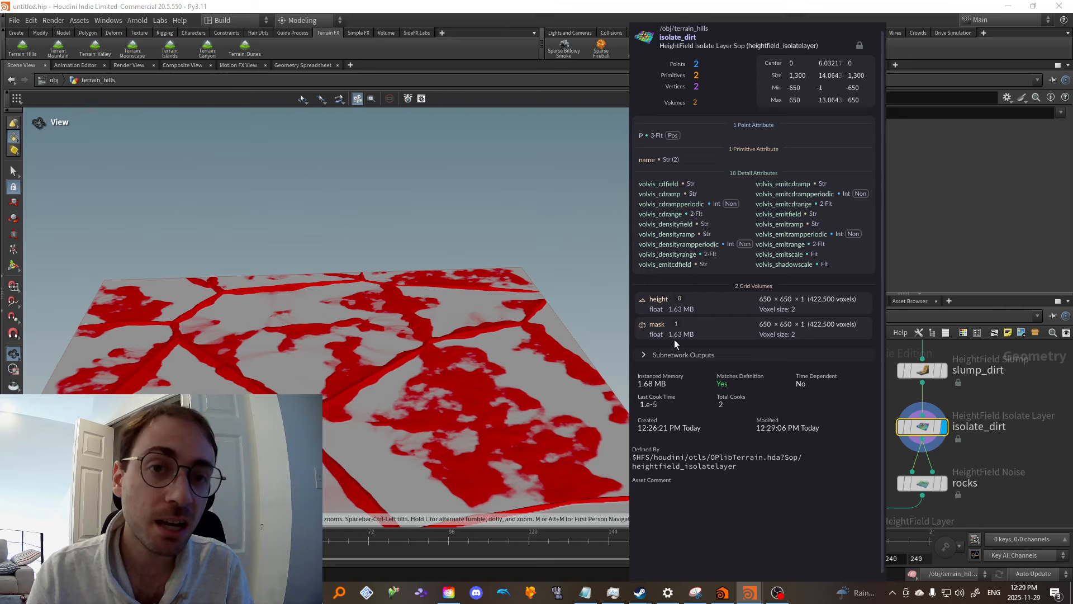
pyautogui.moveTo(347, 377); pyautogui.dragTo(368, 411)
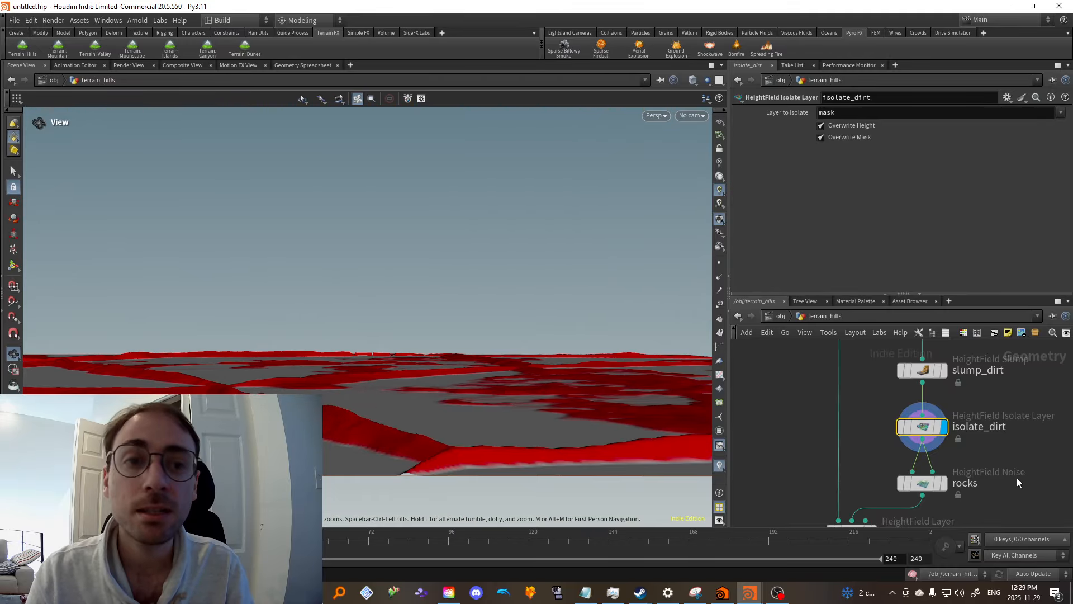
# Display the rocks noise node and examine its mask layer setting and the surface detail up close
pyautogui.click(921, 446)
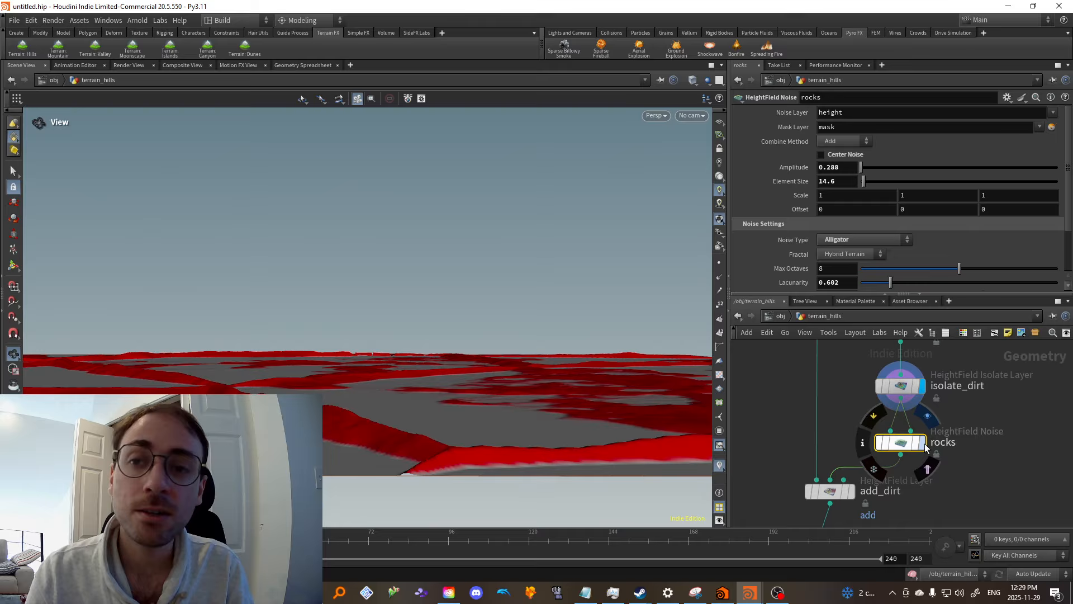
pyautogui.click(923, 444)
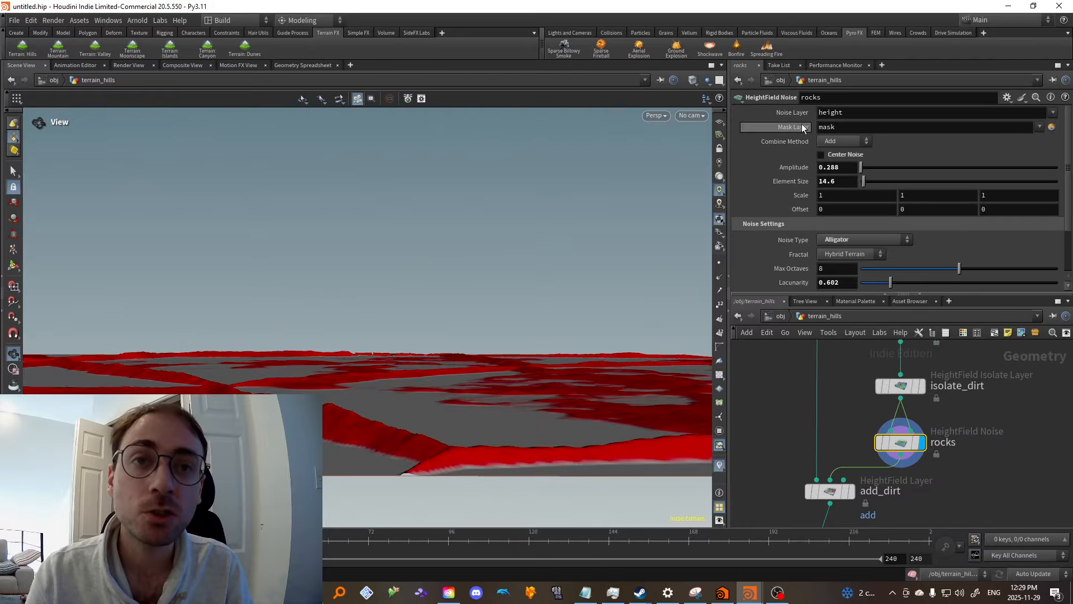
pyautogui.moveTo(446, 338); pyautogui.dragTo(443, 372)
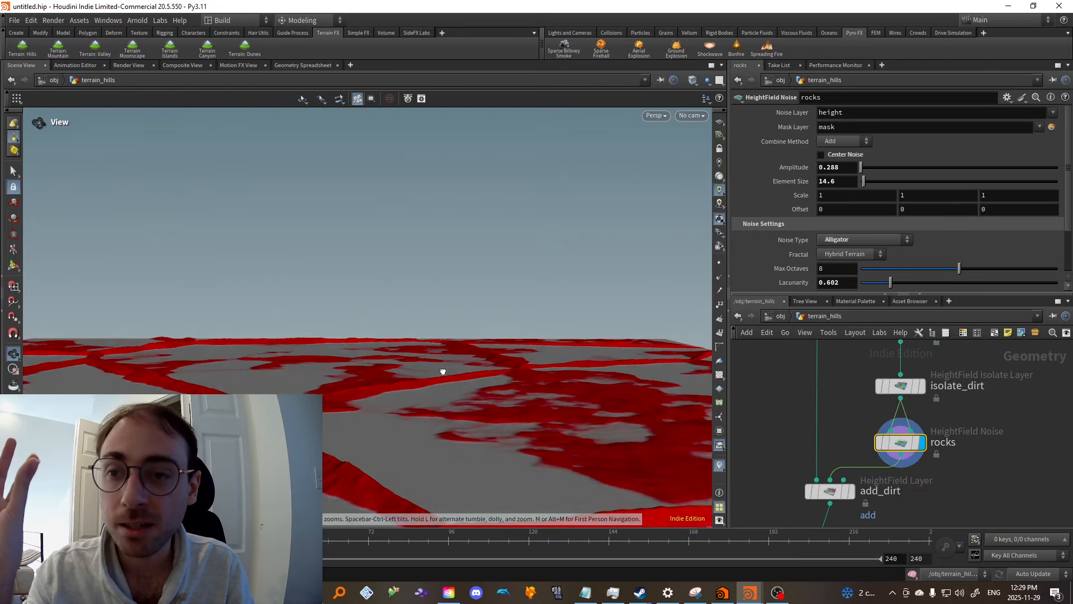
pyautogui.moveTo(928, 445)
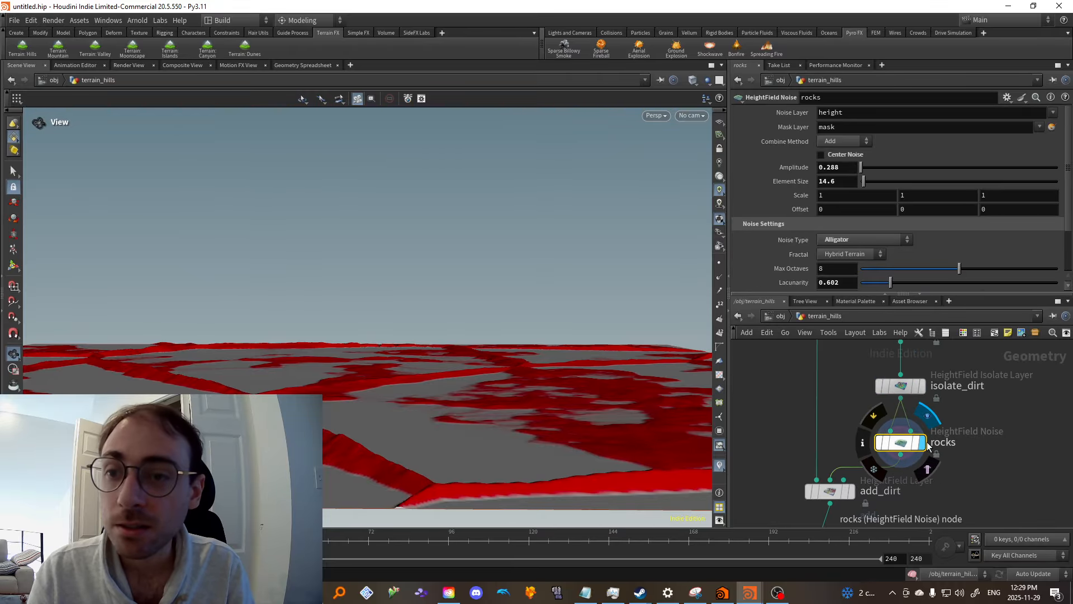
pyautogui.scroll(4, 366, 447)
pyautogui.scroll(-1, 369, 440)
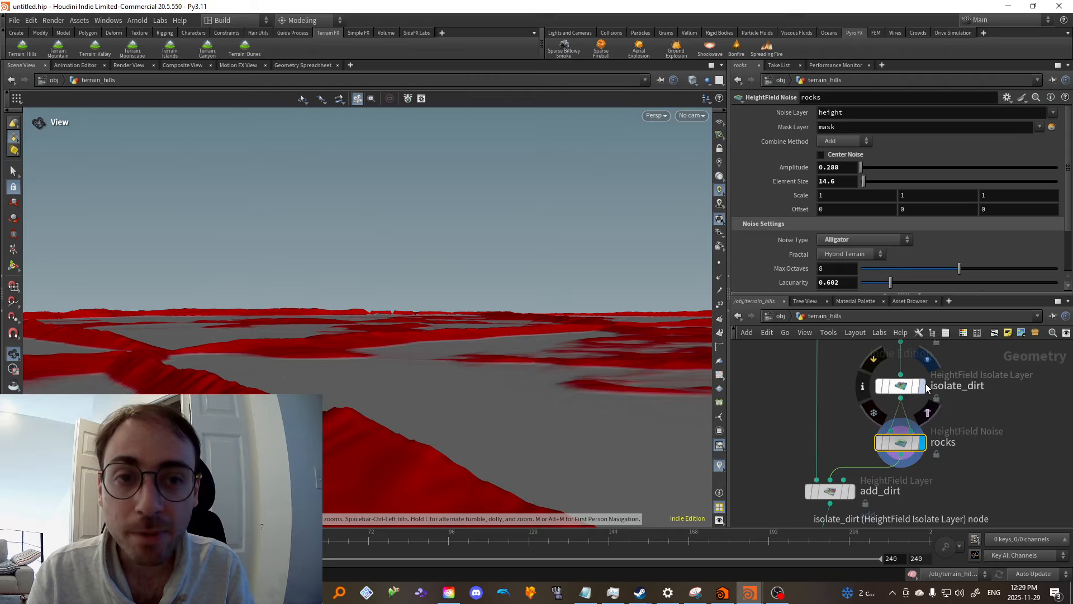
# Frame the add_dirt layer node's result and compare it with the terrain displayed at the roughness node
pyautogui.click(851, 492)
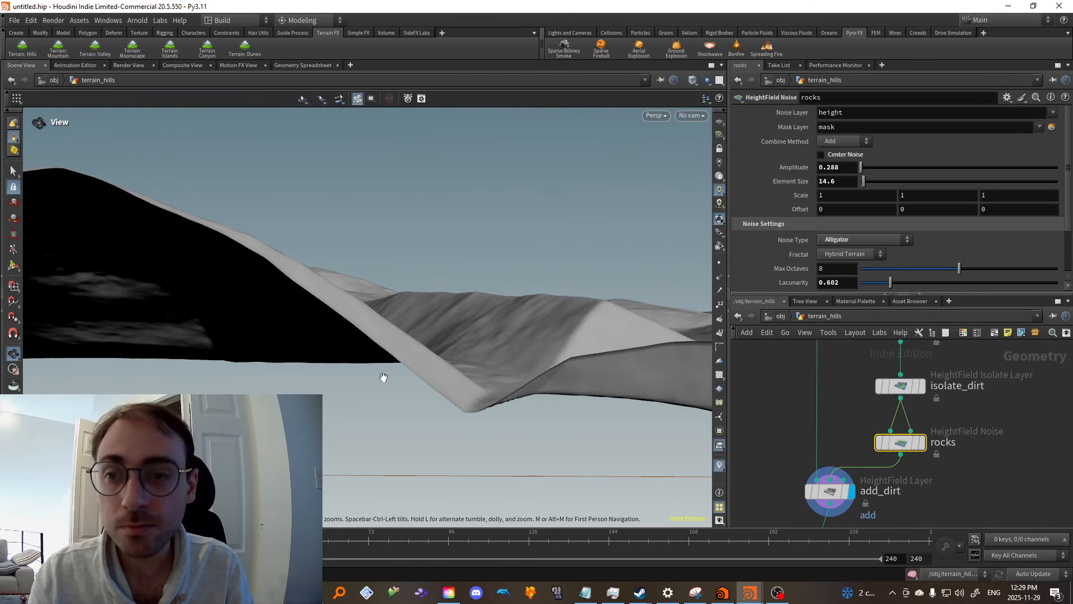
pyautogui.press('g')
pyautogui.scroll(-3, 832, 439)
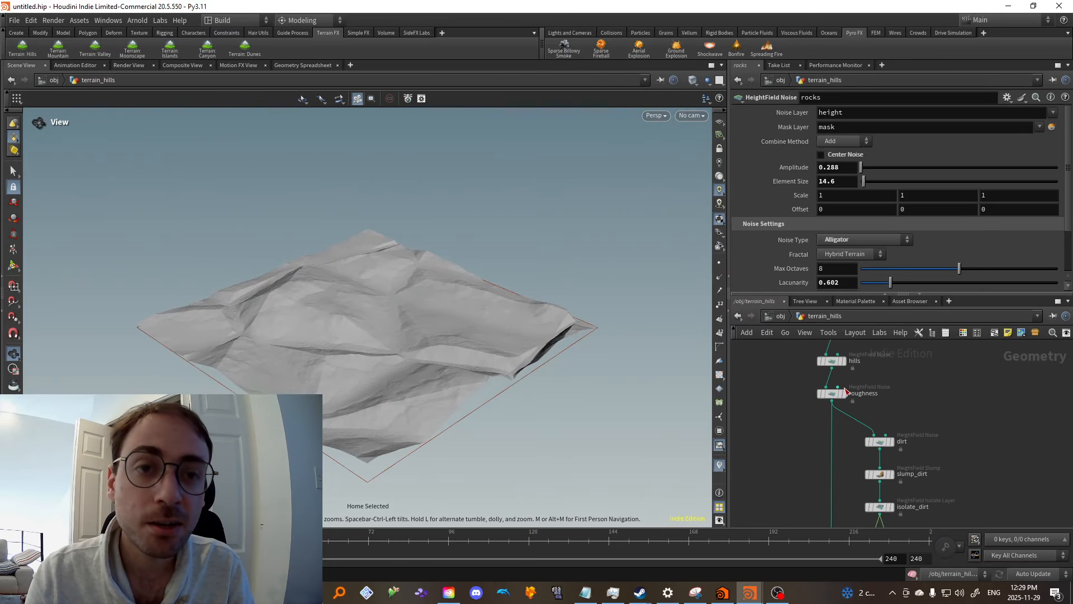
pyautogui.click(845, 390)
pyautogui.moveTo(894, 512); pyautogui.dragTo(891, 421, button='middle')
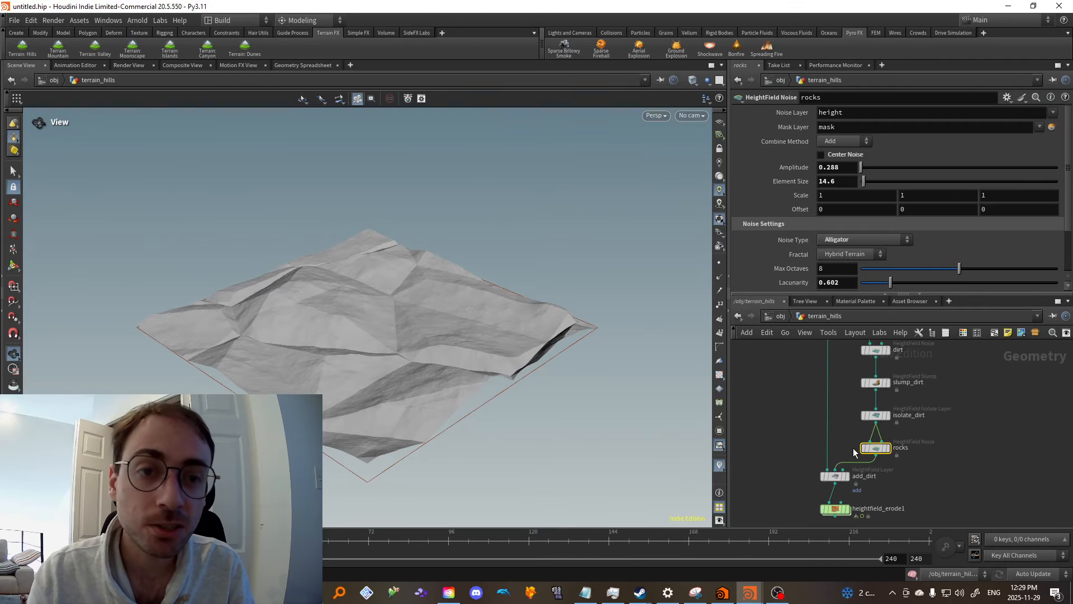
pyautogui.click(848, 477)
pyautogui.moveTo(412, 356); pyautogui.dragTo(415, 340)
# Set the roughness node's noise type to Simplex and inspect the terrain up close
pyautogui.moveTo(1018, 393); pyautogui.dragTo(986, 527, button='middle')
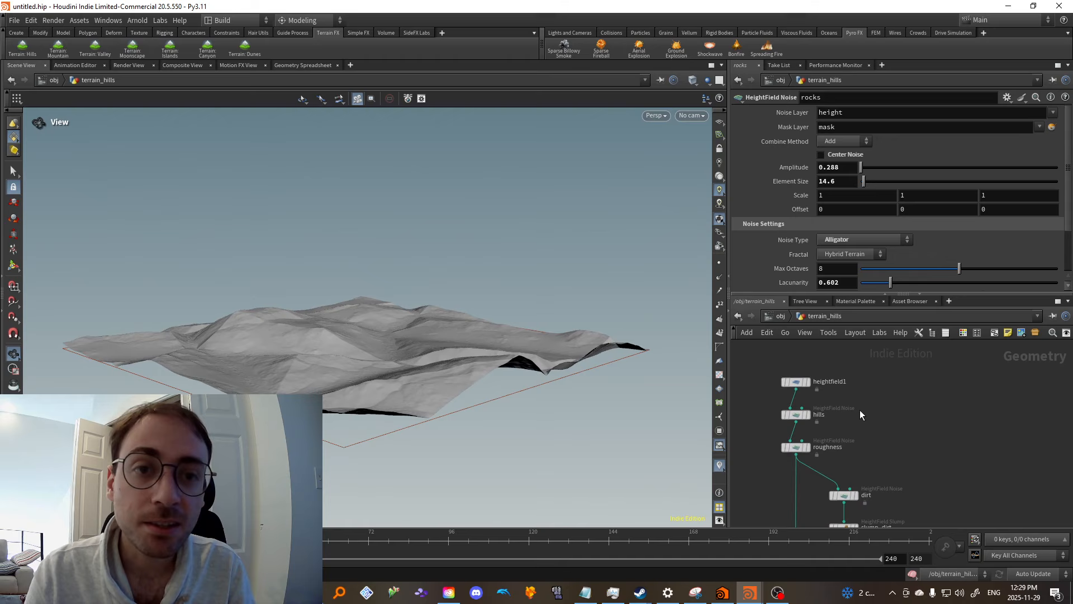
pyautogui.moveTo(860, 414); pyautogui.dragTo(970, 453, button='middle')
pyautogui.click(906, 485)
pyautogui.scroll(-3, 927, 245)
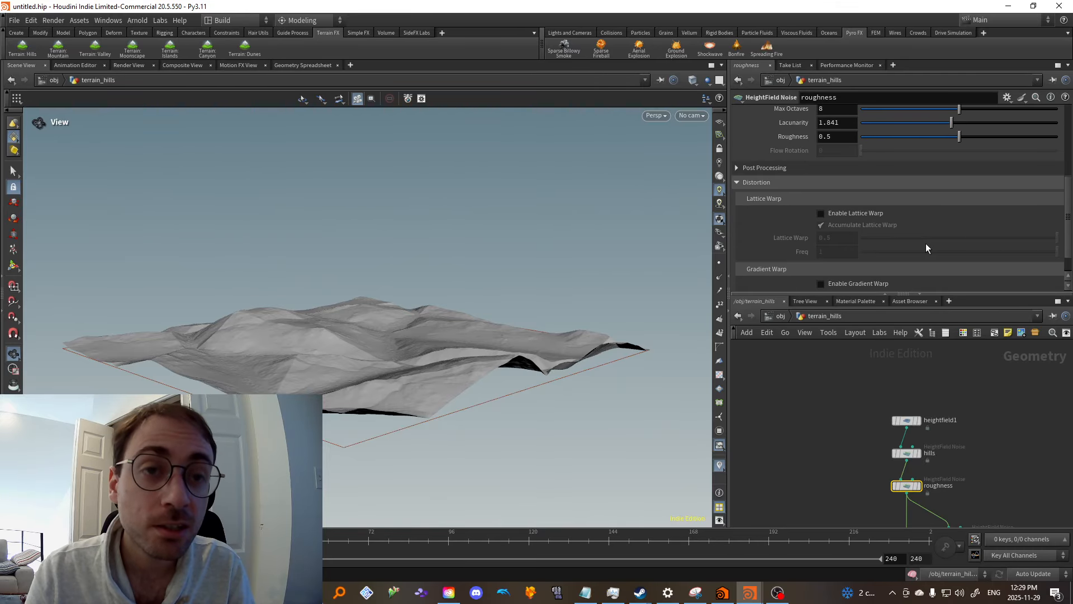
pyautogui.click(851, 166)
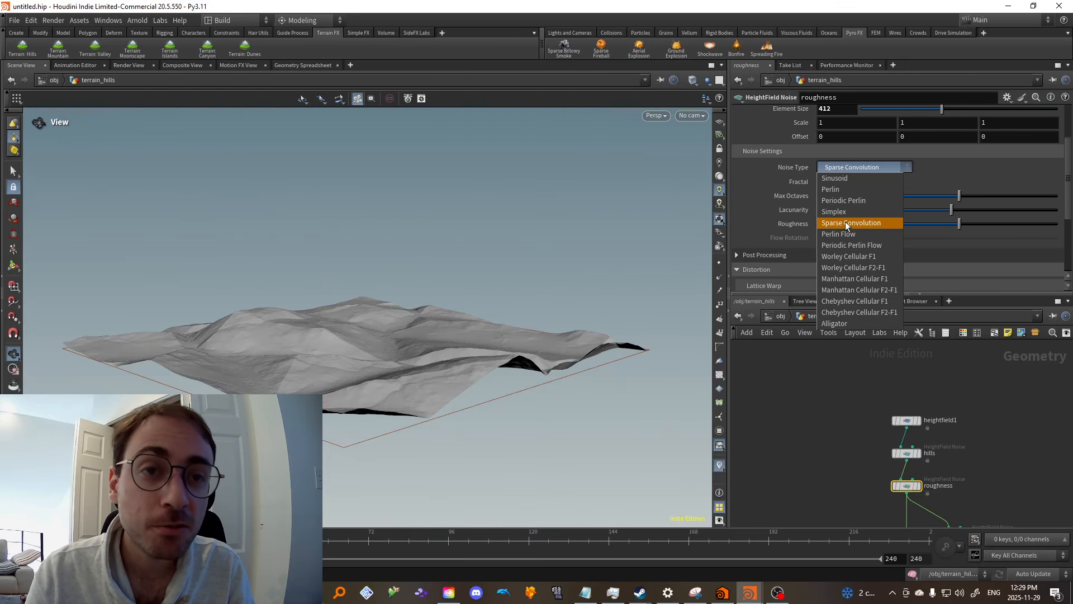
pyautogui.click(851, 211)
pyautogui.moveTo(534, 347)
pyautogui.mouseDown()
pyautogui.moveTo(465, 354)
pyautogui.moveTo(542, 348)
pyautogui.mouseUp()
pyautogui.scroll(3, 468, 341)
pyautogui.scroll(-3, 970, 218)
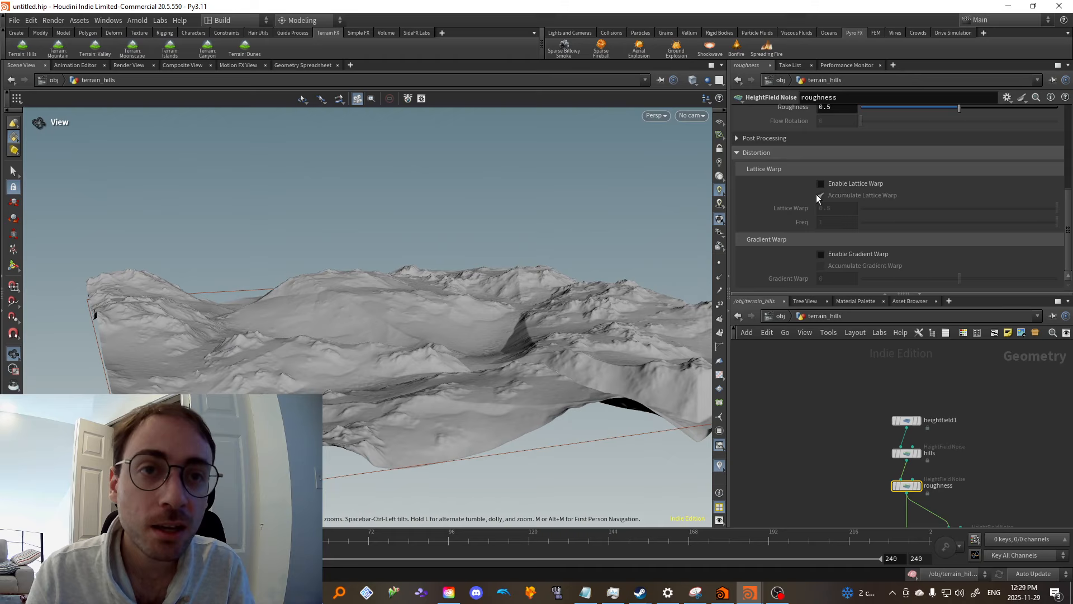
# Enable Lattice Warp in the roughness node's distortion settings and view the warped terrain
pyautogui.click(821, 184)
pyautogui.moveTo(473, 369); pyautogui.dragTo(355, 371)
pyautogui.moveTo(445, 379); pyautogui.dragTo(469, 376)
pyautogui.scroll(-3, 1050, 450)
# Display the heightfield_erode1 node at the end of the network and view the eroded terrain from above
pyautogui.moveTo(1024, 514); pyautogui.dragTo(985, 408, button='middle')
pyautogui.scroll(6, 945, 425)
pyautogui.moveTo(957, 445); pyautogui.dragTo(817, 463, button='middle')
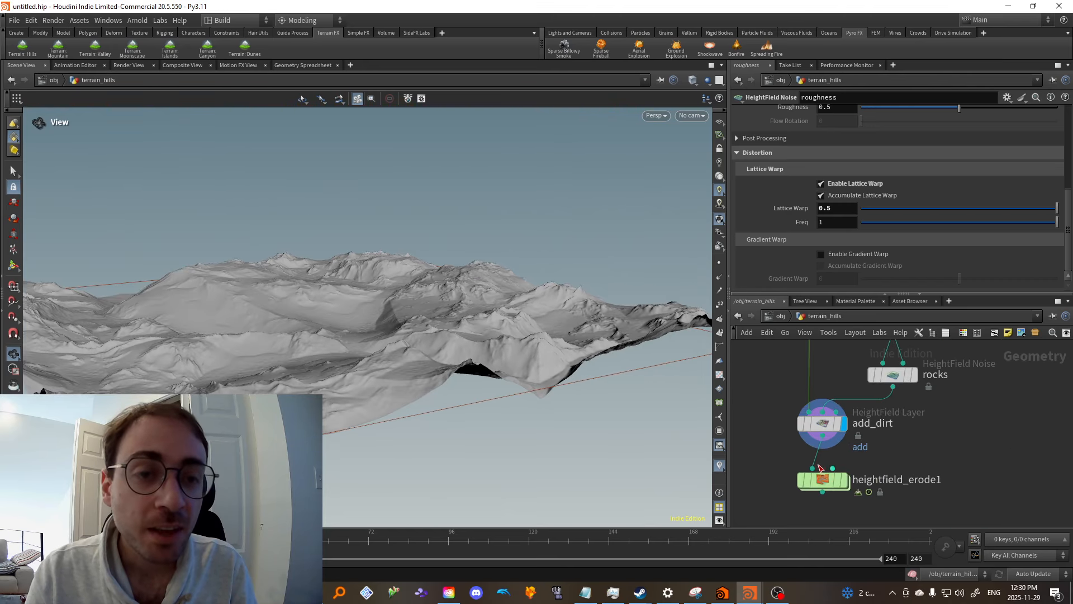
pyautogui.moveTo(782, 458); pyautogui.dragTo(864, 488)
pyautogui.click(845, 479)
pyautogui.scroll(4, 890, 173)
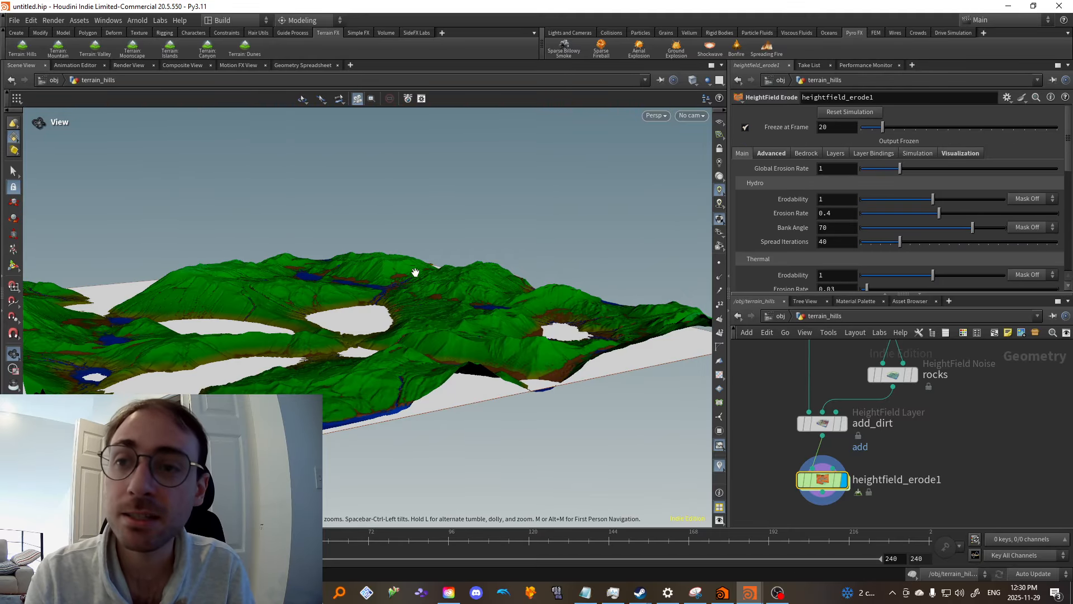
pyautogui.moveTo(419, 270); pyautogui.dragTo(433, 350)
pyautogui.scroll(1, 436, 345)
pyautogui.moveTo(167, 318); pyautogui.dragTo(256, 302)
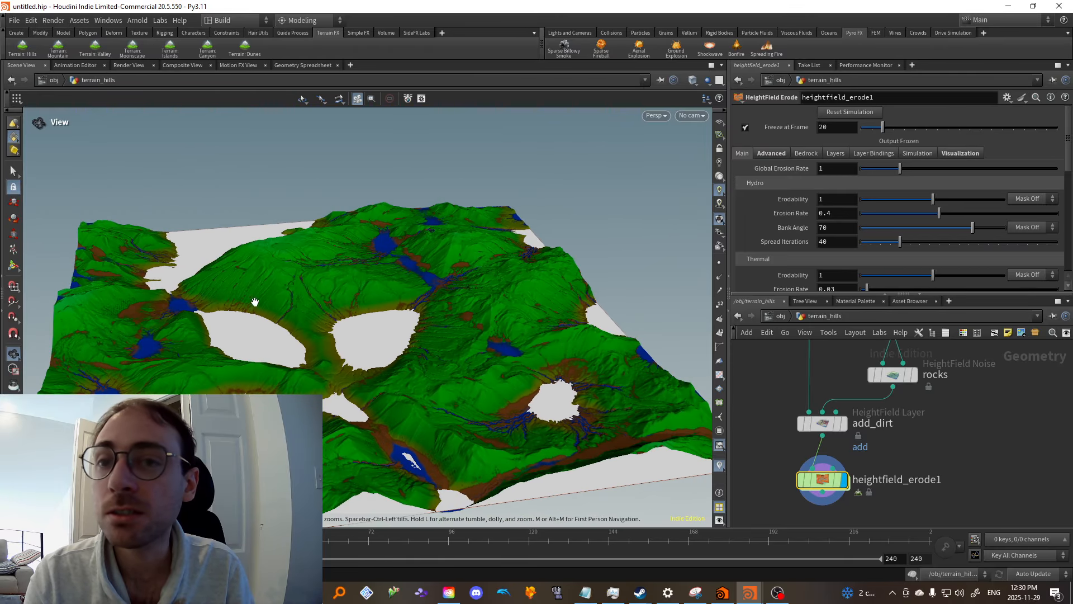
# Look through the hydro and thermal erosion settings of the heightfield_erode1 node
pyautogui.scroll(-2, 887, 178)
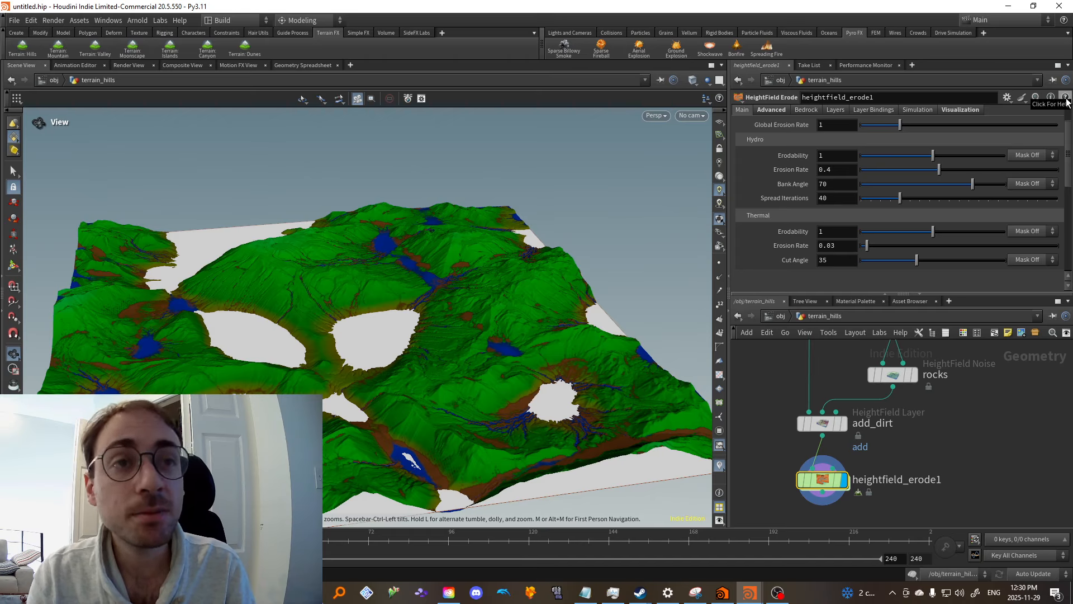
pyautogui.scroll(-4, 938, 452)
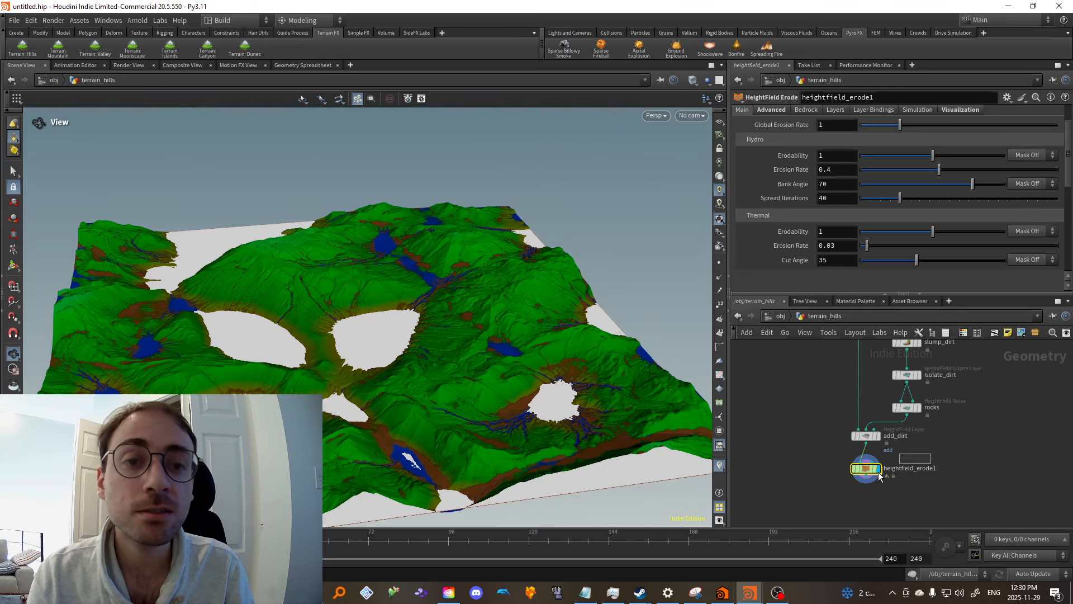
pyautogui.moveTo(970, 447); pyautogui.dragTo(942, 477, button='middle')
pyautogui.scroll(1, 785, 195)
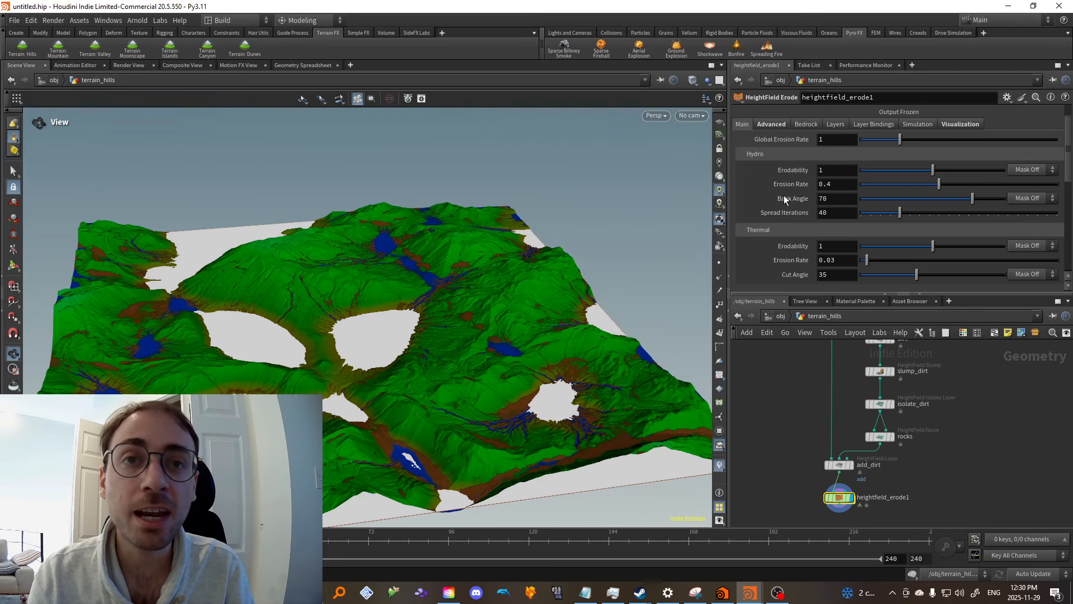
pyautogui.click(776, 125)
pyautogui.click(744, 124)
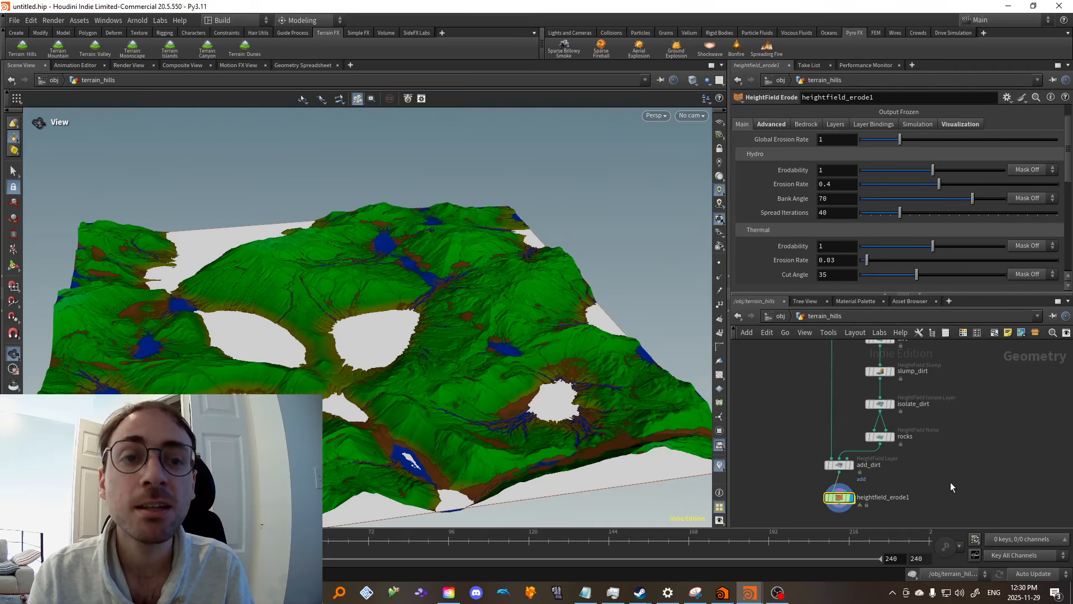
pyautogui.scroll(3, 938, 469)
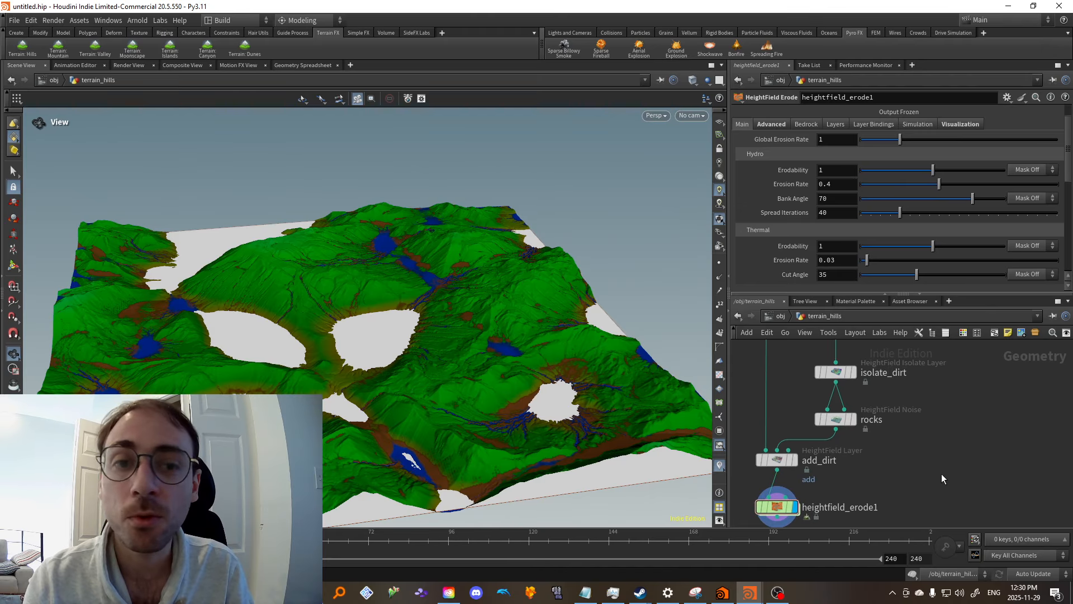
# Return to the object level, create the Terrain Mountain preset, and view the mountain with its source tube
pyautogui.press('u')
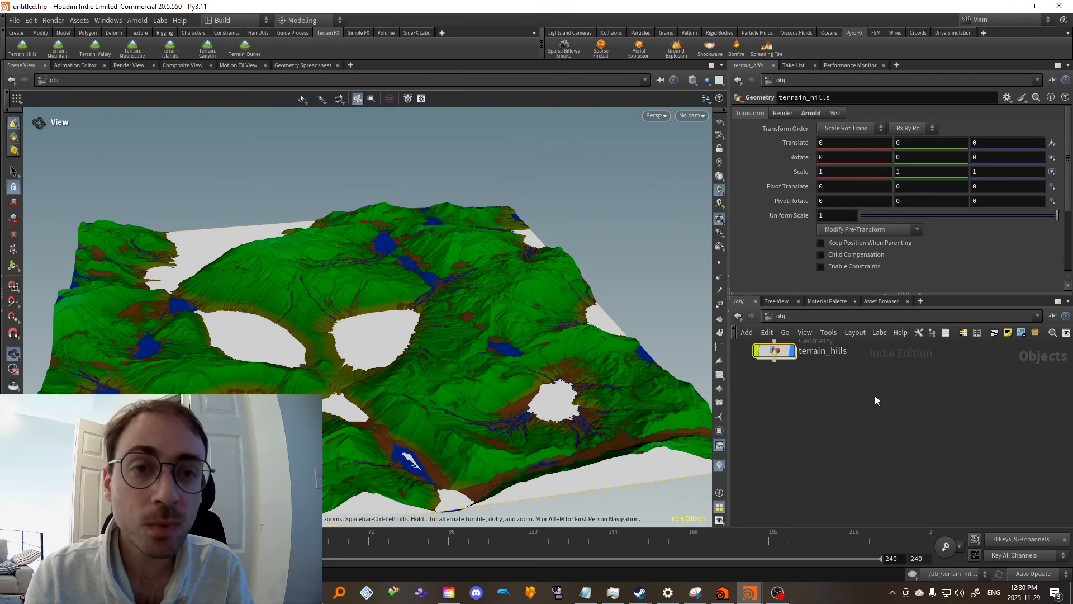
pyautogui.click(58, 51)
pyautogui.scroll(3, 412, 261)
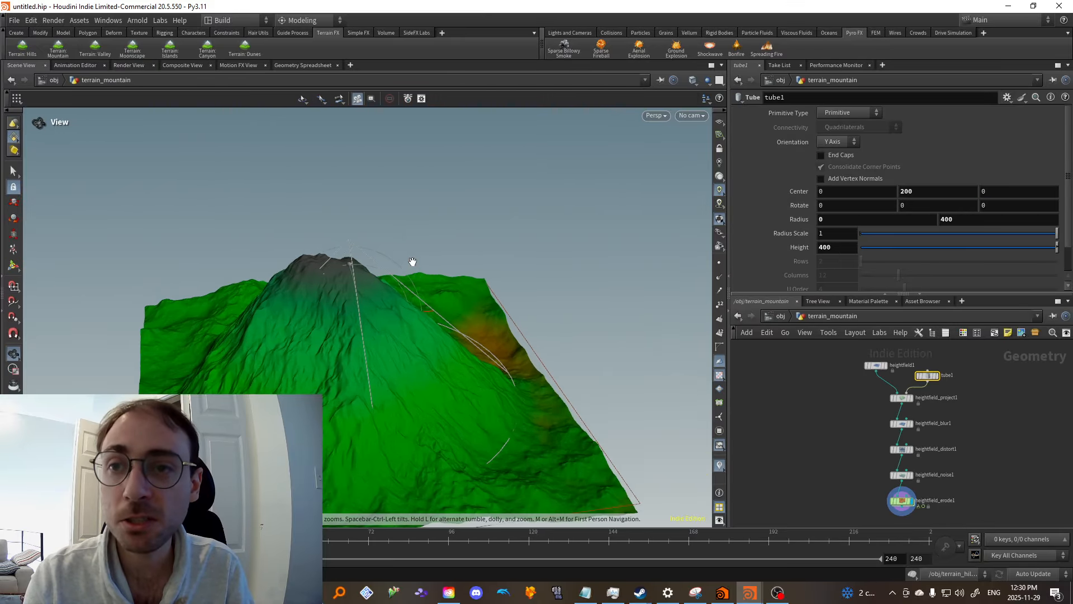
pyautogui.keyDown('alt'); pyautogui.moveTo(412, 261); pyautogui.dragTo(450, 322); pyautogui.keyUp('alt')
pyautogui.scroll(-3, 441, 285)
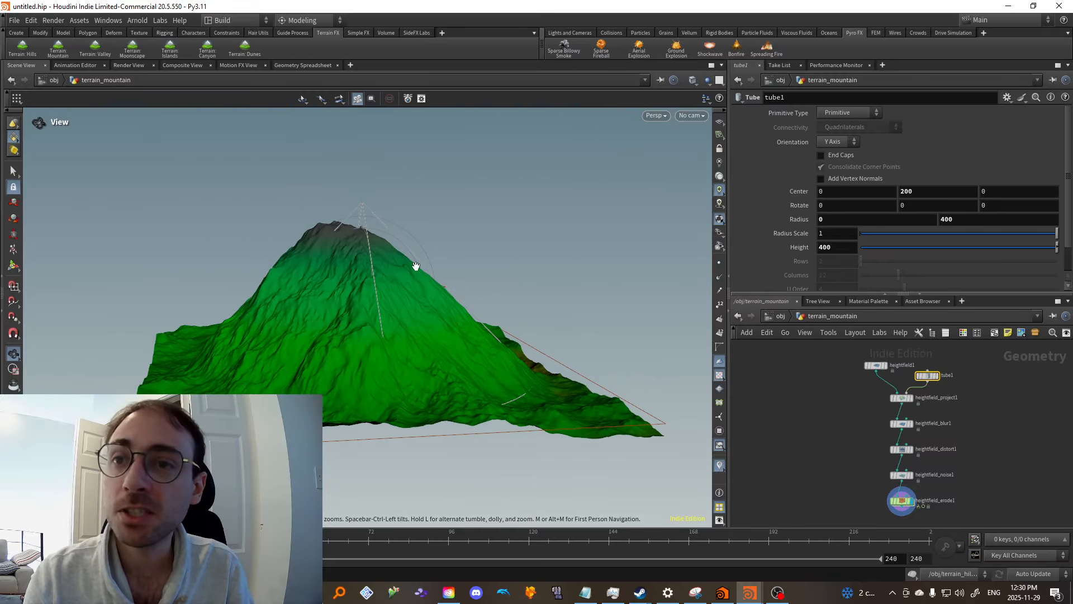
pyautogui.scroll(3, 412, 254)
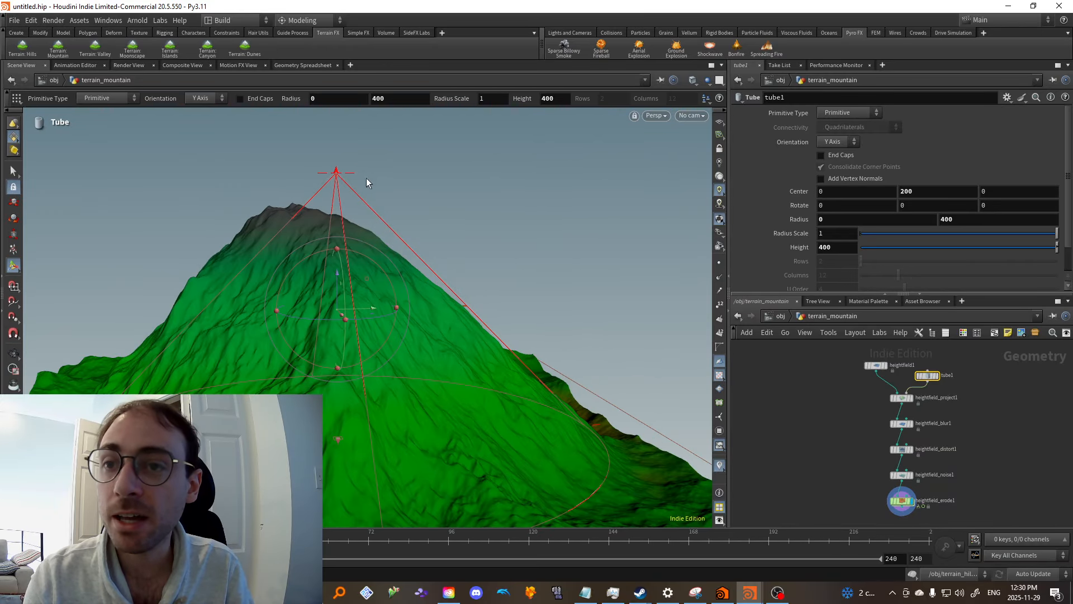
# Zoom in on the mountain peak and toggle the tube's viewport handle off and on to compare both displays
pyautogui.keyDown('alt'); pyautogui.moveTo(367, 178); pyautogui.dragTo(386, 271); pyautogui.keyUp('alt')
pyautogui.scroll(3, 335, 288)
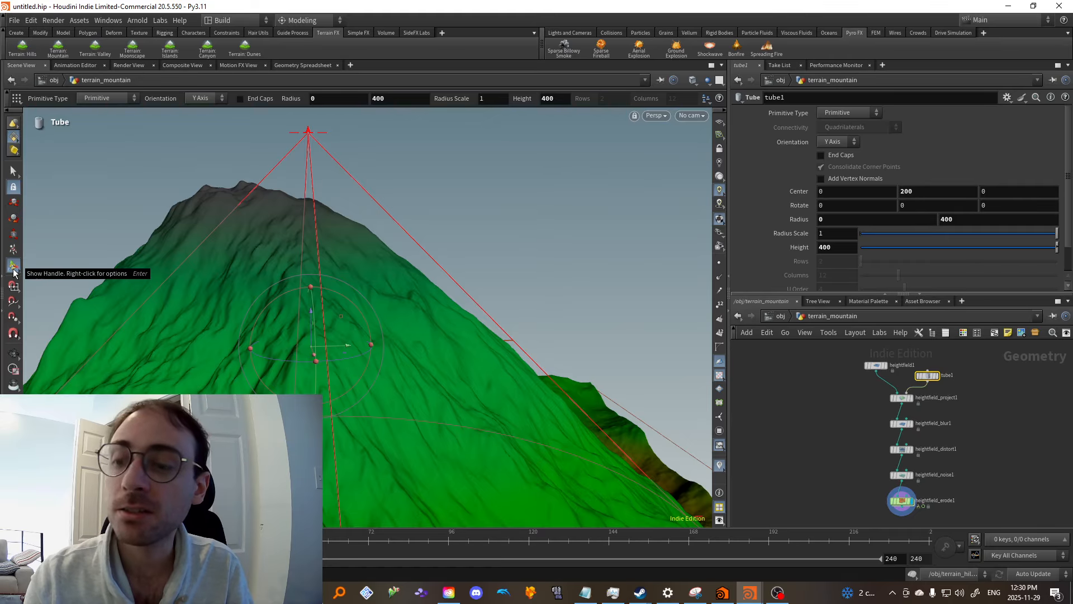
pyautogui.press('Escape')
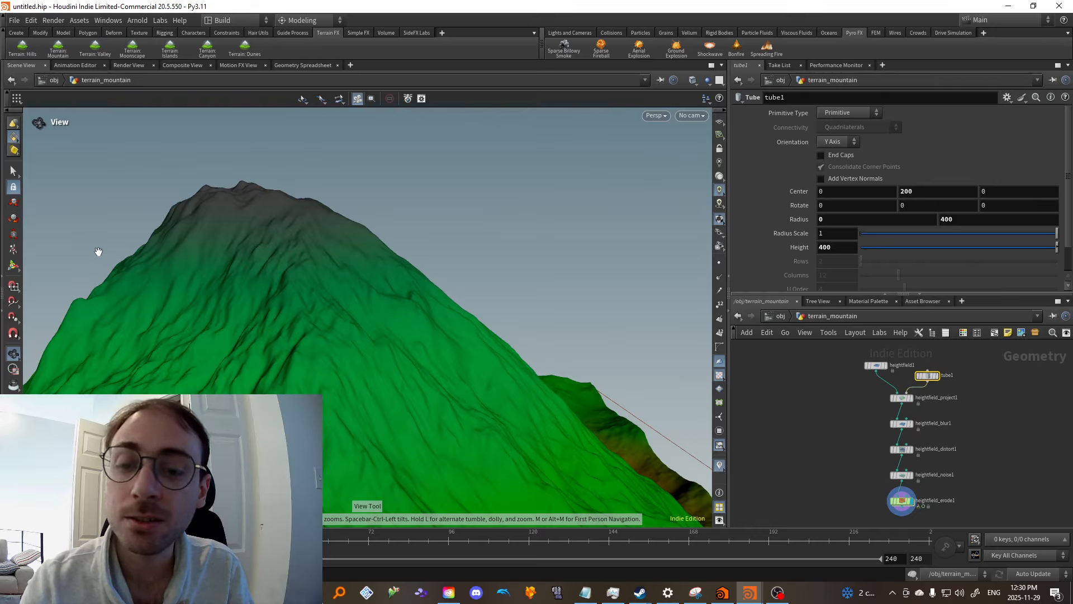
pyautogui.press('Return')
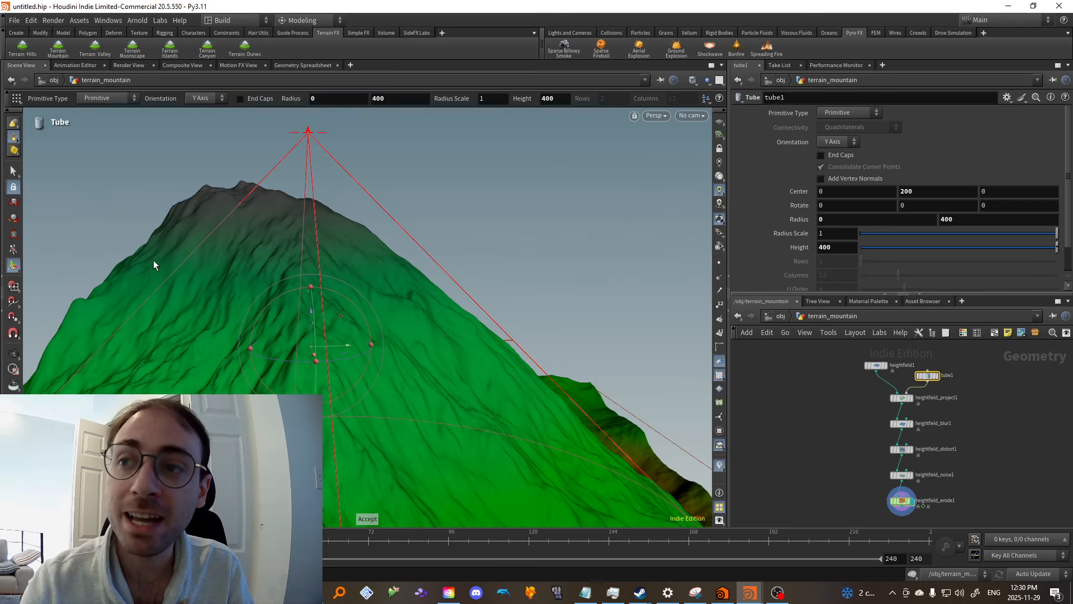
pyautogui.click(12, 268)
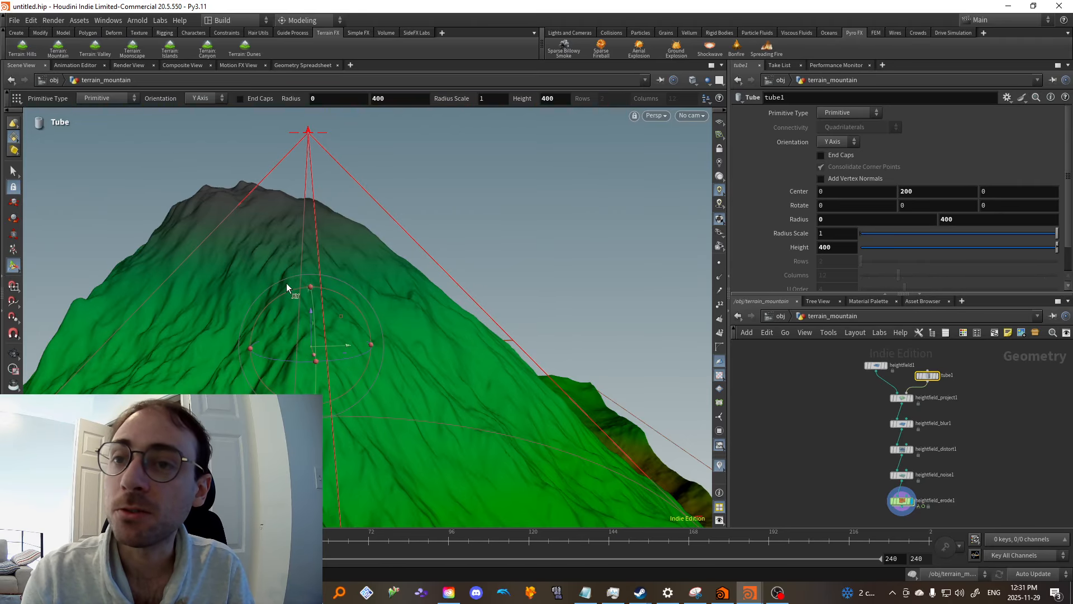
pyautogui.press('Escape')
pyautogui.press('Return')
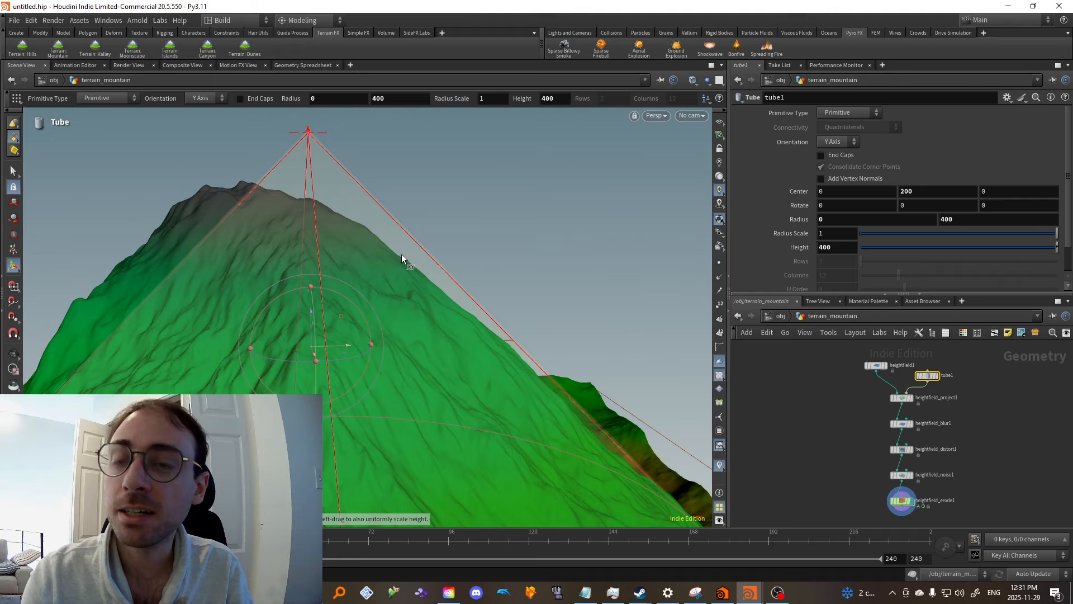
# Reduce the tube's base radius to about 353 with its viewport handle and view the narrower mountain without handles
pyautogui.moveTo(401, 253); pyautogui.dragTo(325, 286)
pyautogui.press('Escape')
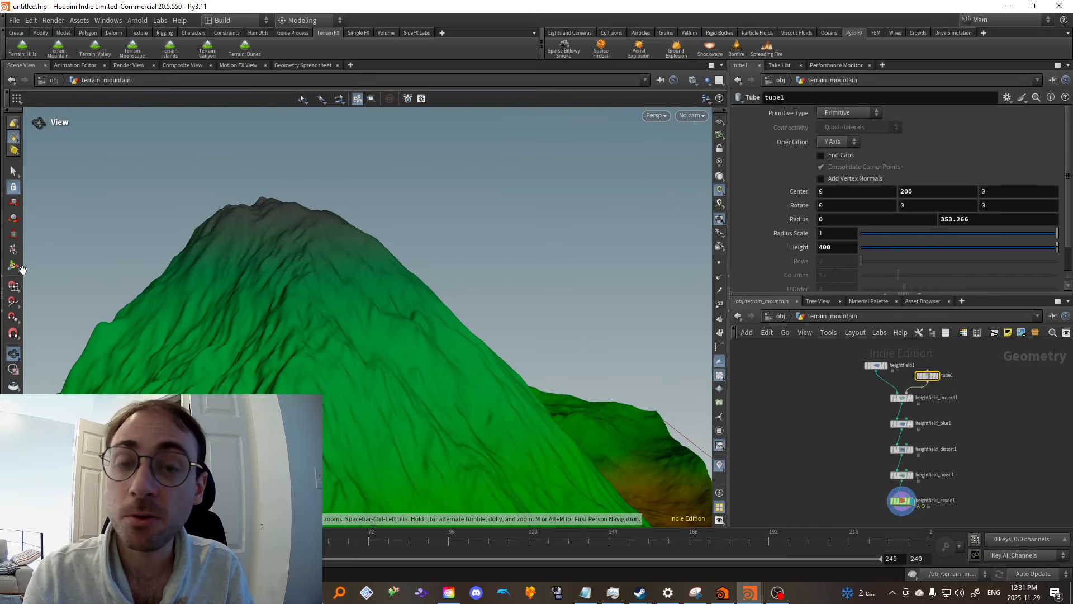
pyautogui.moveTo(295, 273); pyautogui.dragTo(306, 272, button='middle')
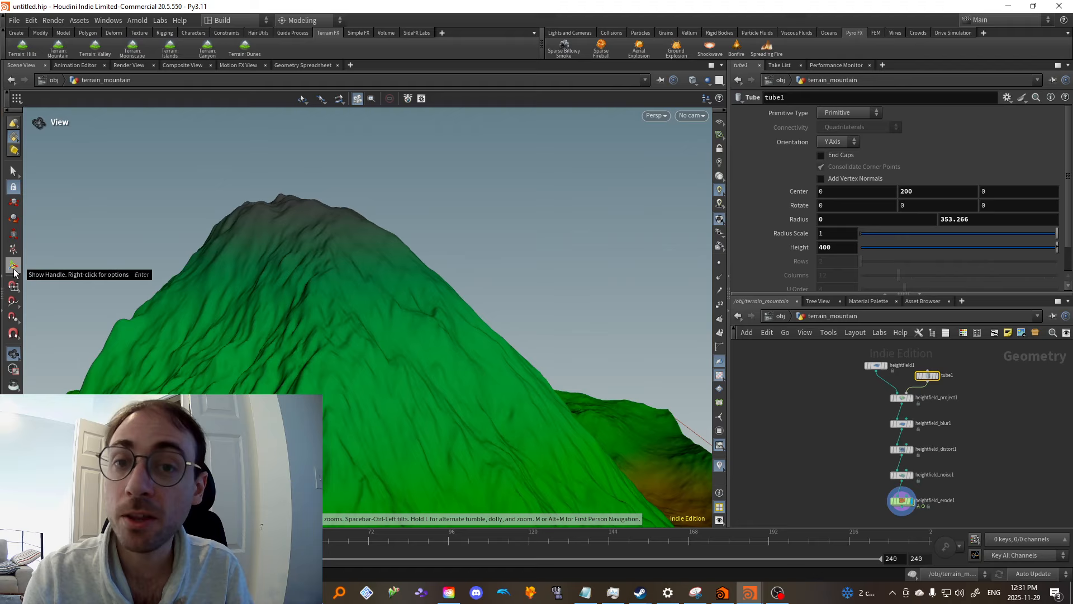
pyautogui.moveTo(346, 295); pyautogui.dragTo(333, 302)
pyautogui.press('g')
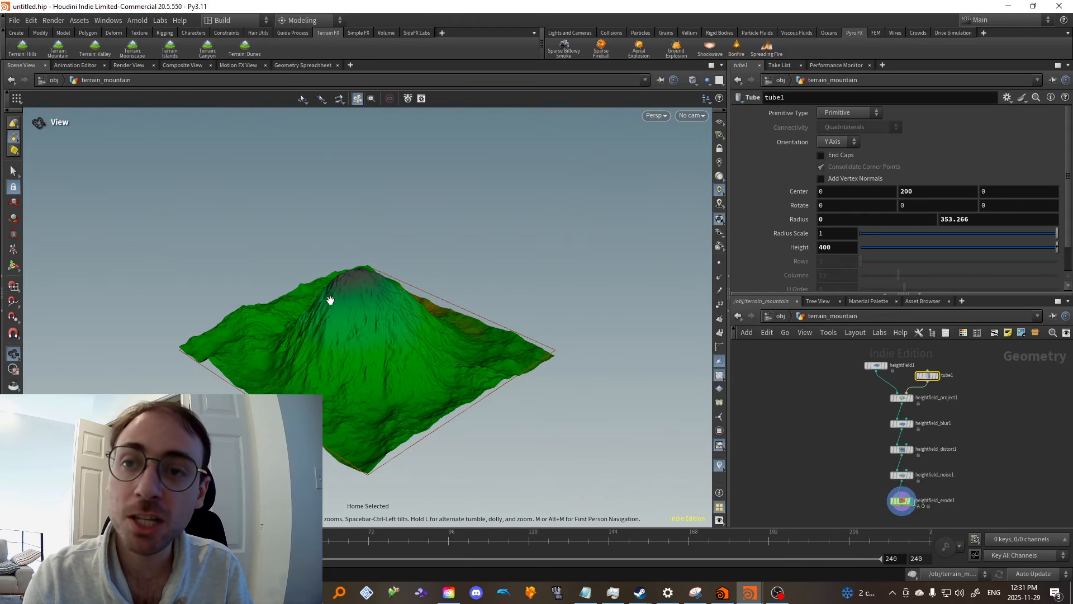
pyautogui.scroll(3, 375, 319)
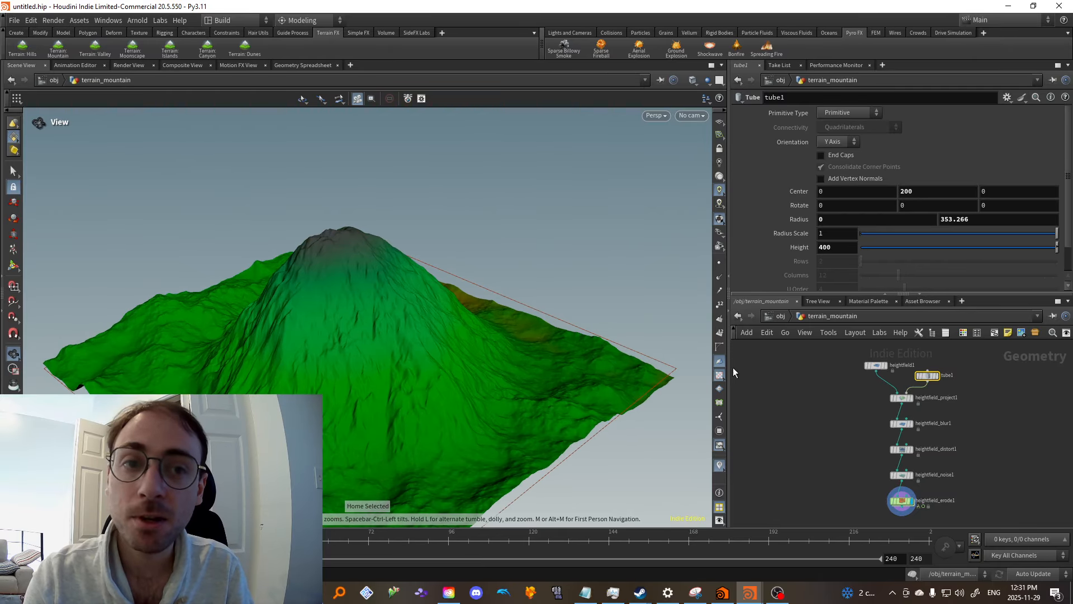
pyautogui.scroll(2, 420, 378)
pyautogui.moveTo(419, 378)
pyautogui.mouseDown()
pyautogui.moveTo(419, 364)
pyautogui.moveTo(451, 371)
pyautogui.moveTo(407, 367)
pyautogui.mouseUp()
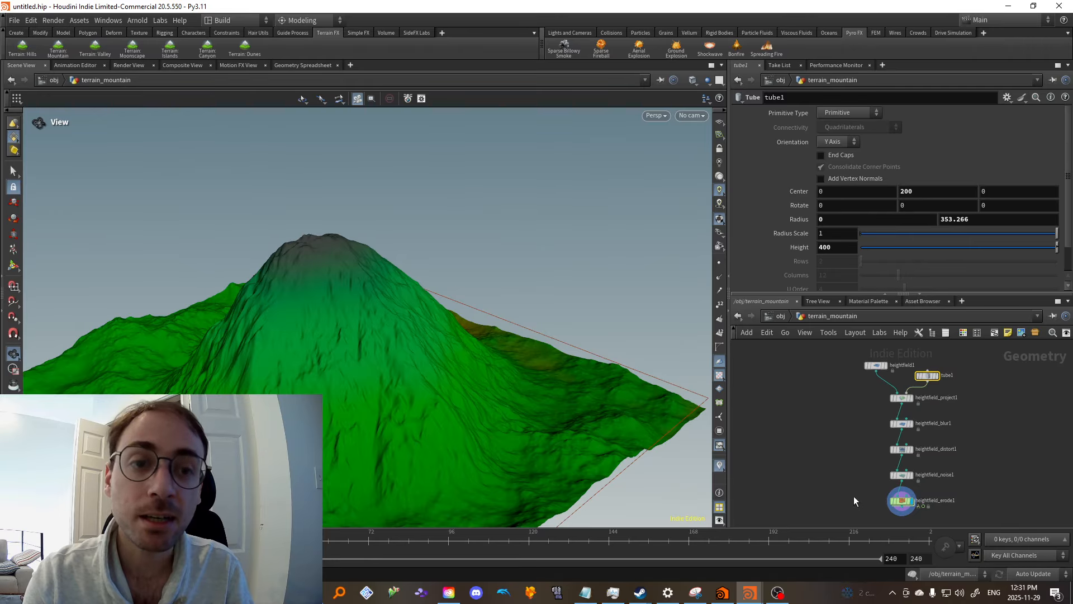
# Select the heightfield_erode1 node, frame the whole terrain, and view the mountain from closer and lower
pyautogui.click(903, 501)
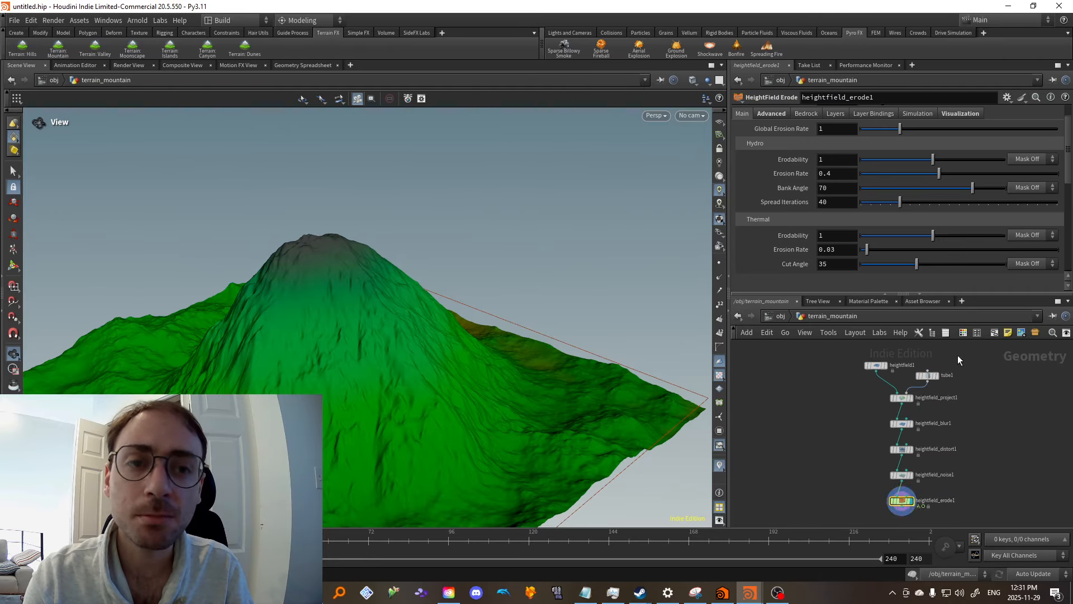
pyautogui.click(929, 376)
pyautogui.click(897, 501)
pyautogui.scroll(5, 808, 447)
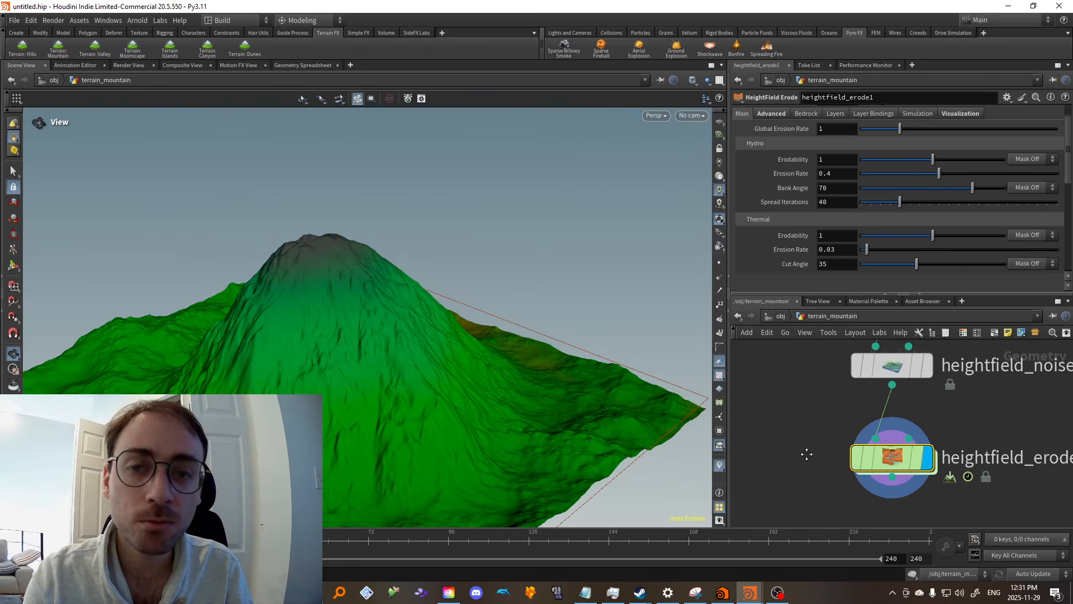
pyautogui.scroll(-2, 804, 455)
pyautogui.scroll(1, 816, 469)
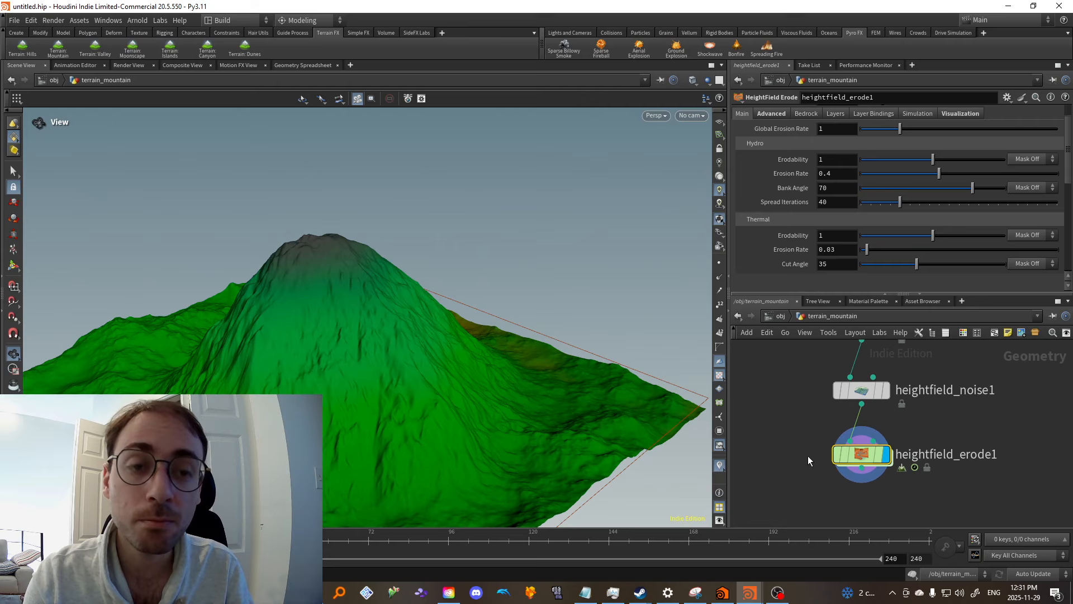
pyautogui.moveTo(892, 426)
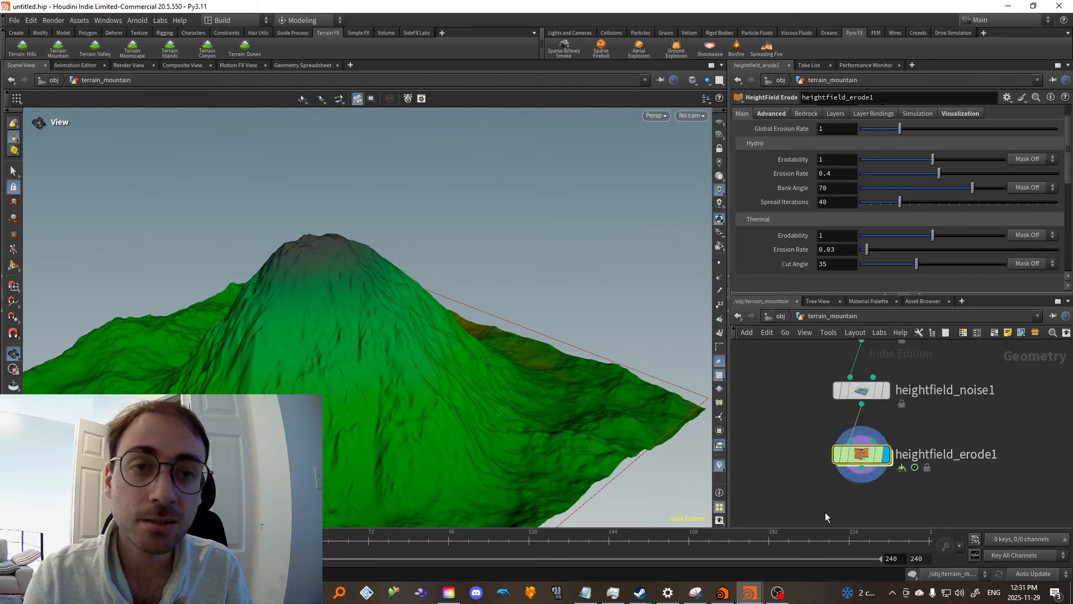
pyautogui.hotkey('space', 'g')
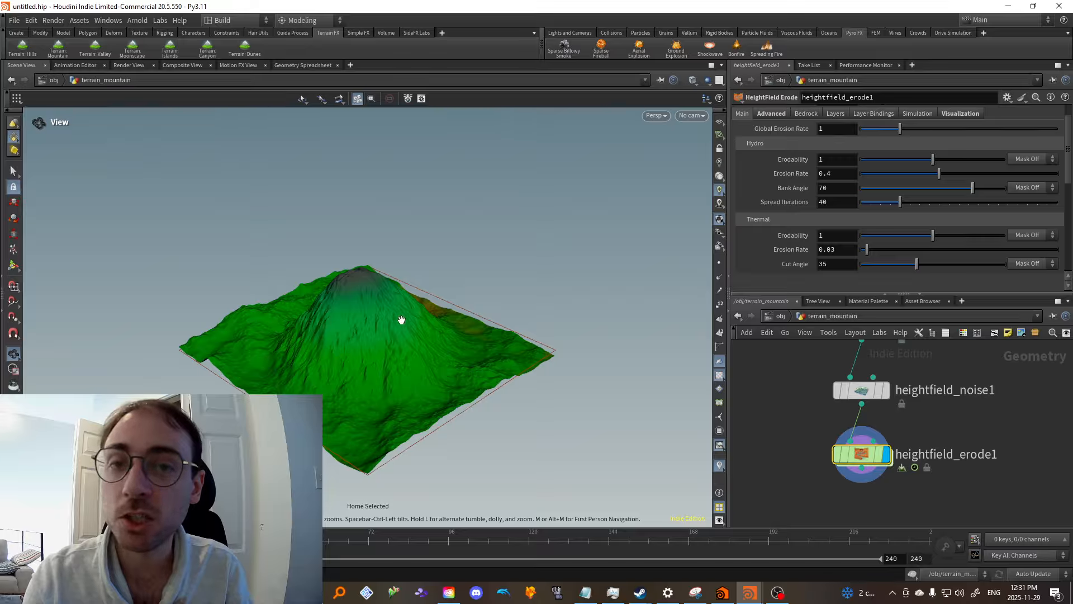
pyautogui.moveTo(402, 319); pyautogui.dragTo(430, 326, button='right')
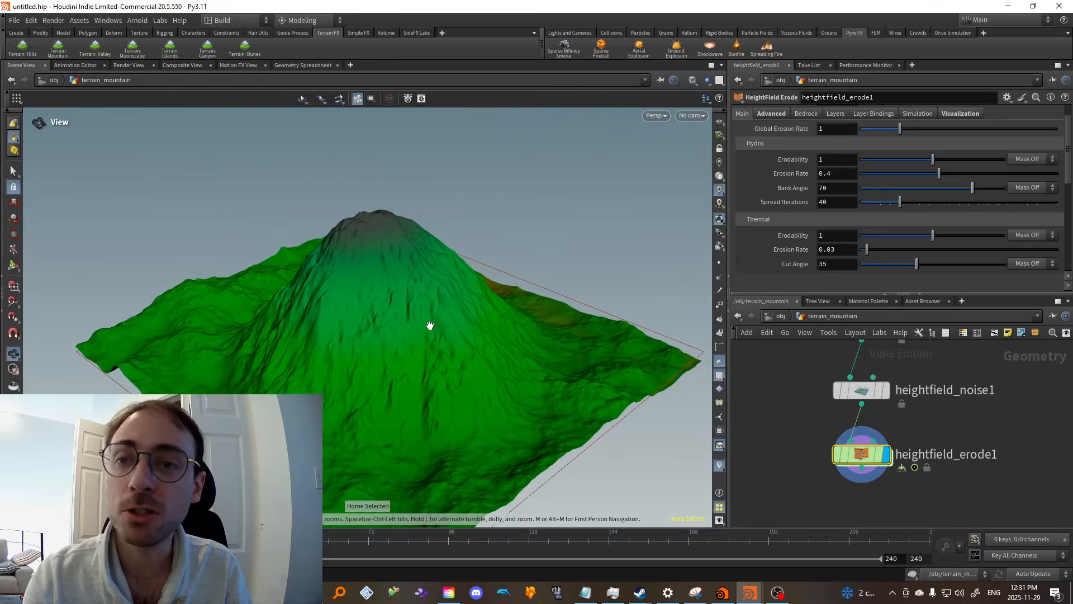
pyautogui.moveTo(430, 325); pyautogui.dragTo(404, 321)
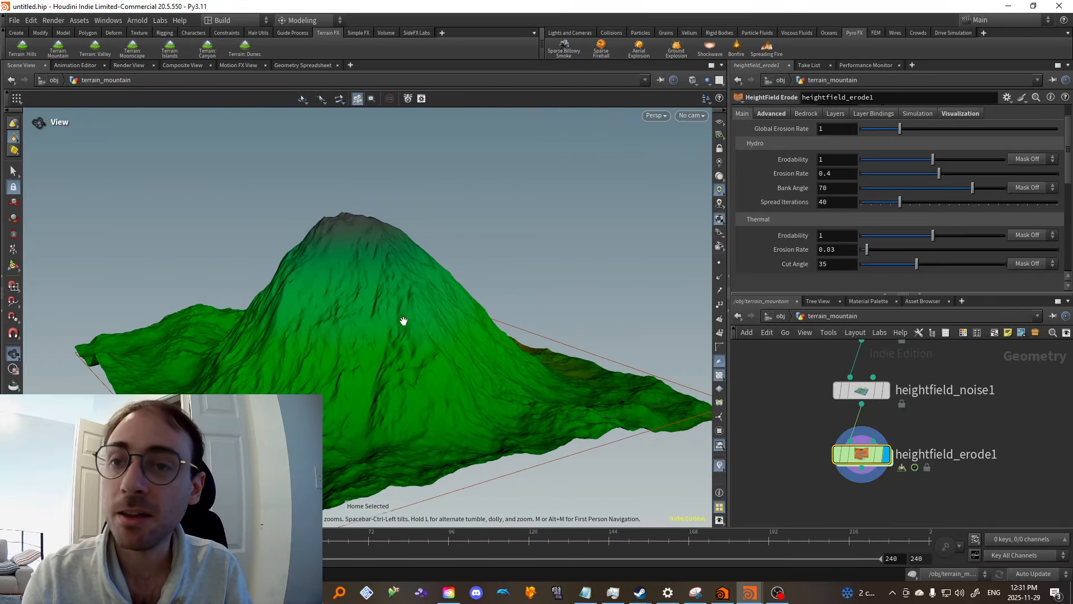
# Show the handles again, select tube1, and spread the heightfield1 and tube1 nodes farther apart above heightfield_project1
pyautogui.click(13, 269)
pyautogui.moveTo(1008, 410); pyautogui.dragTo(985, 562, button='middle')
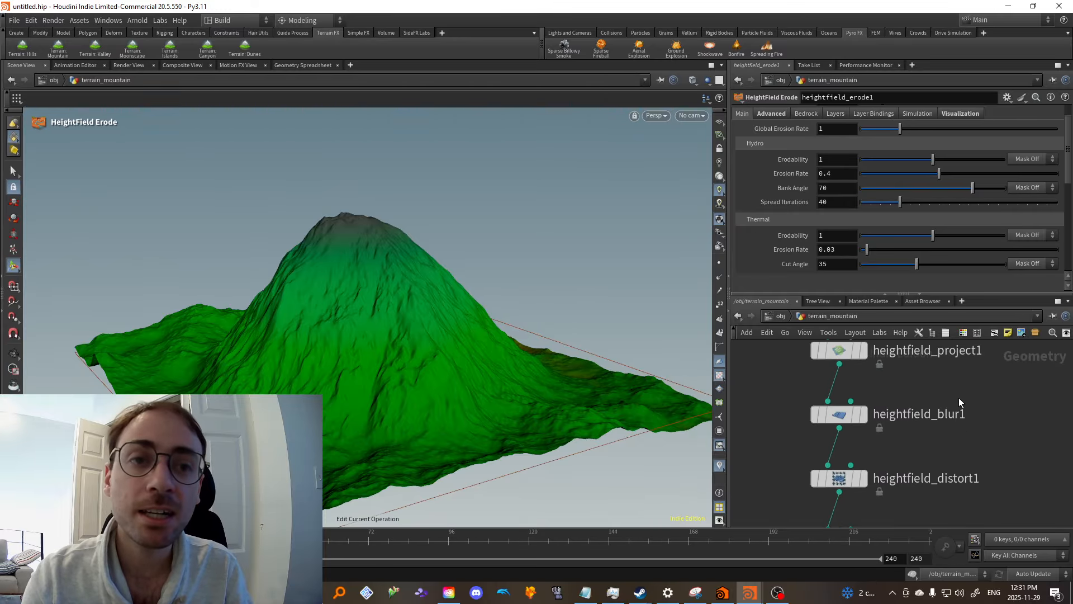
pyautogui.moveTo(968, 347); pyautogui.dragTo(985, 463, button='middle')
pyautogui.click(929, 422)
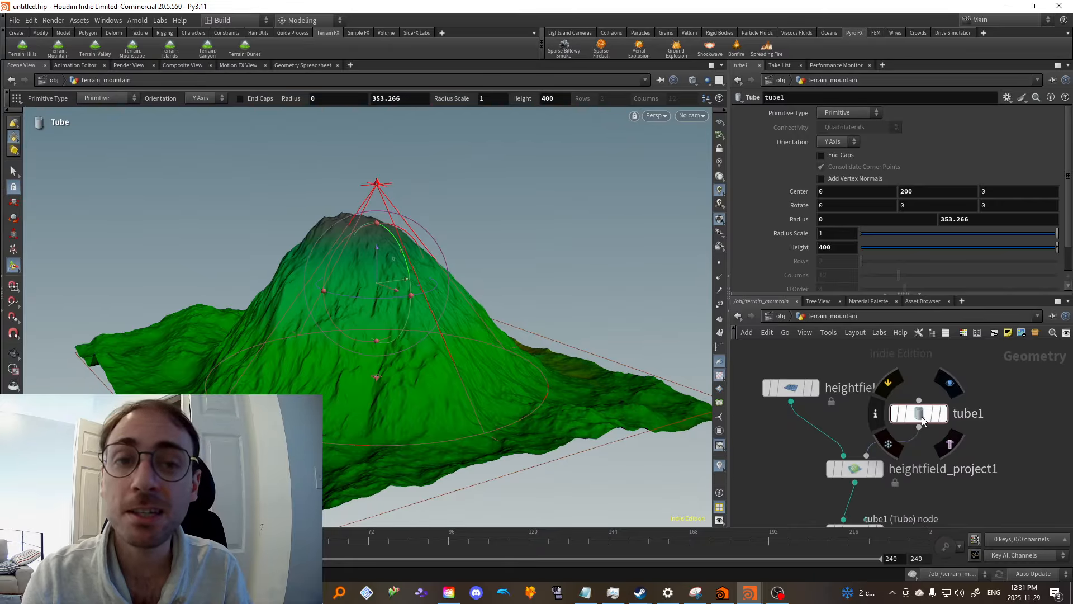
pyautogui.moveTo(944, 420); pyautogui.dragTo(979, 395)
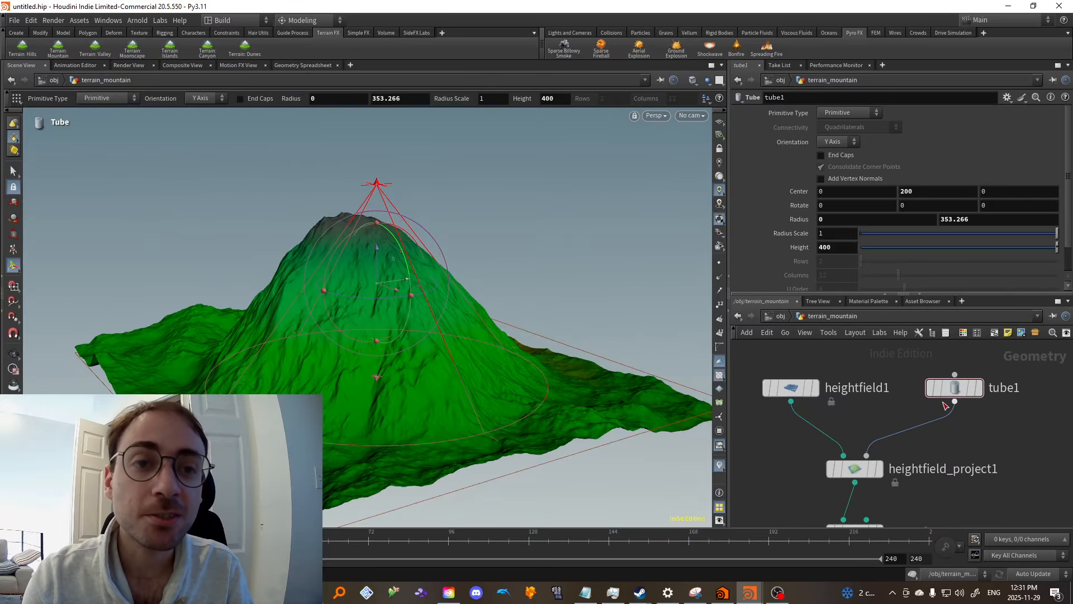
pyautogui.moveTo(979, 394); pyautogui.dragTo(1037, 402, button='middle')
pyautogui.moveTo(843, 402); pyautogui.dragTo(783, 401)
pyautogui.moveTo(1015, 427); pyautogui.dragTo(945, 436, button='middle')
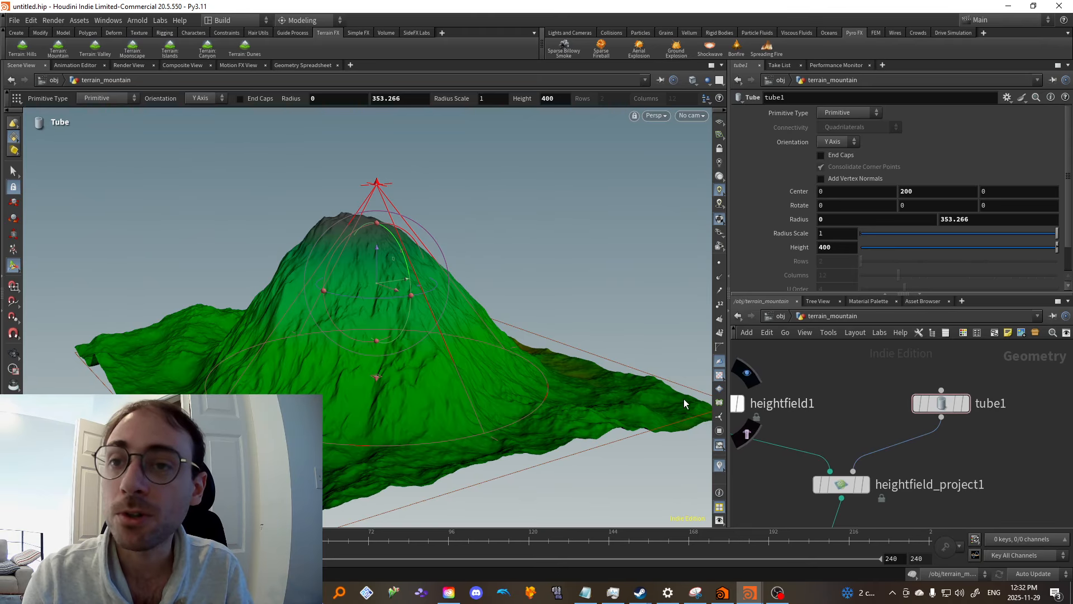
pyautogui.moveTo(969, 376)
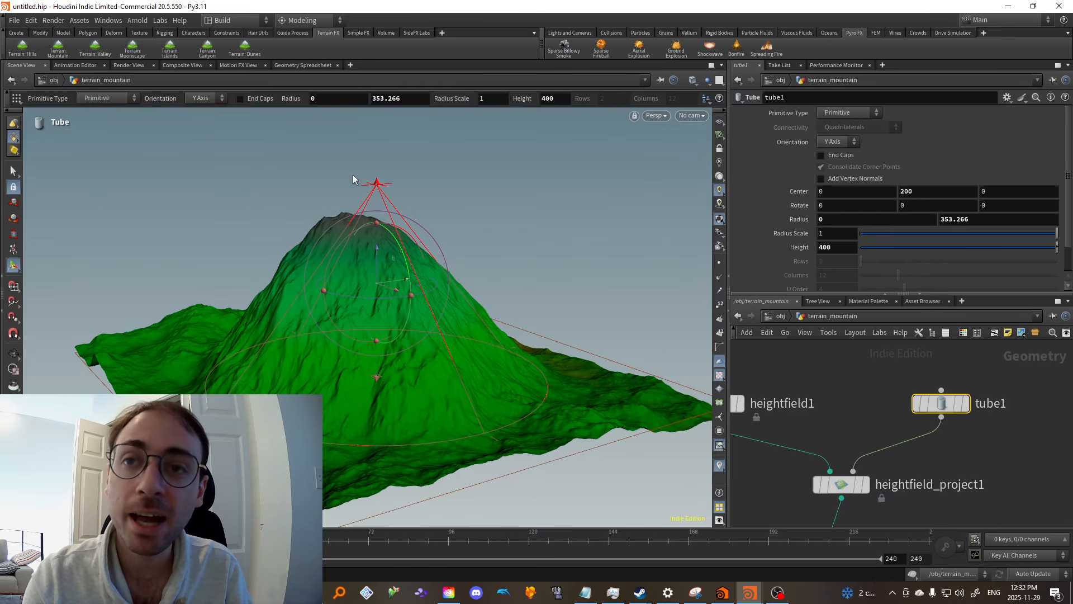
# Stretch the tube upward, then shift and tilt it to about -31 degrees in X with a height of about 473
pyautogui.moveTo(376, 183); pyautogui.dragTo(357, 105)
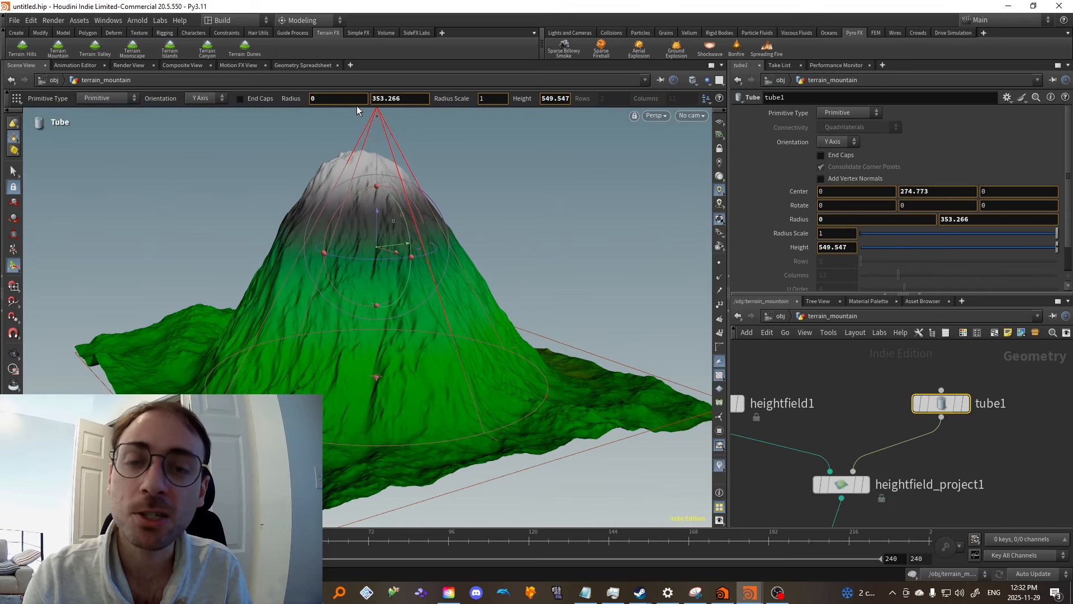
pyautogui.moveTo(361, 184); pyautogui.dragTo(357, 145)
pyautogui.keyDown('alt'); pyautogui.moveTo(484, 288); pyautogui.dragTo(360, 243); pyautogui.keyUp('alt')
pyautogui.keyDown('alt'); pyautogui.moveTo(431, 288); pyautogui.dragTo(469, 280); pyautogui.keyUp('alt')
pyautogui.moveTo(337, 134); pyautogui.dragTo(464, 172)
pyautogui.hotkey('ctrl', 'z')
pyautogui.keyDown('alt'); pyautogui.moveTo(375, 157); pyautogui.dragTo(379, 193, button='middle'); pyautogui.keyUp('alt')
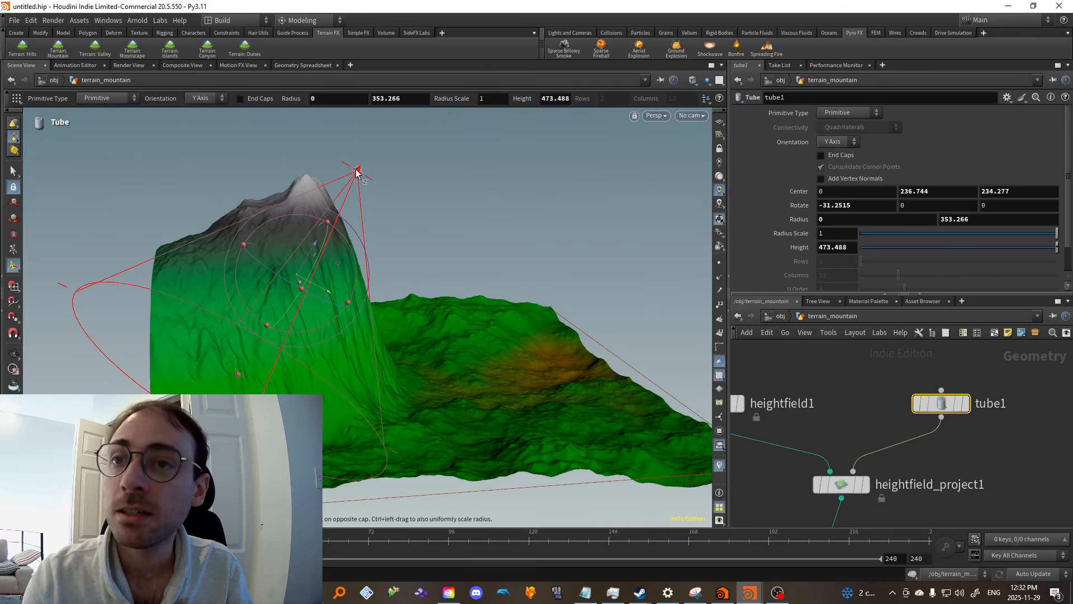
# Pull the tilted tube's tip outward to a height of about 614 and view the taller mountain
pyautogui.moveTo(358, 170); pyautogui.dragTo(407, 119)
pyautogui.keyDown('alt'); pyautogui.moveTo(482, 191); pyautogui.dragTo(426, 218, button='middle'); pyautogui.keyUp('alt')
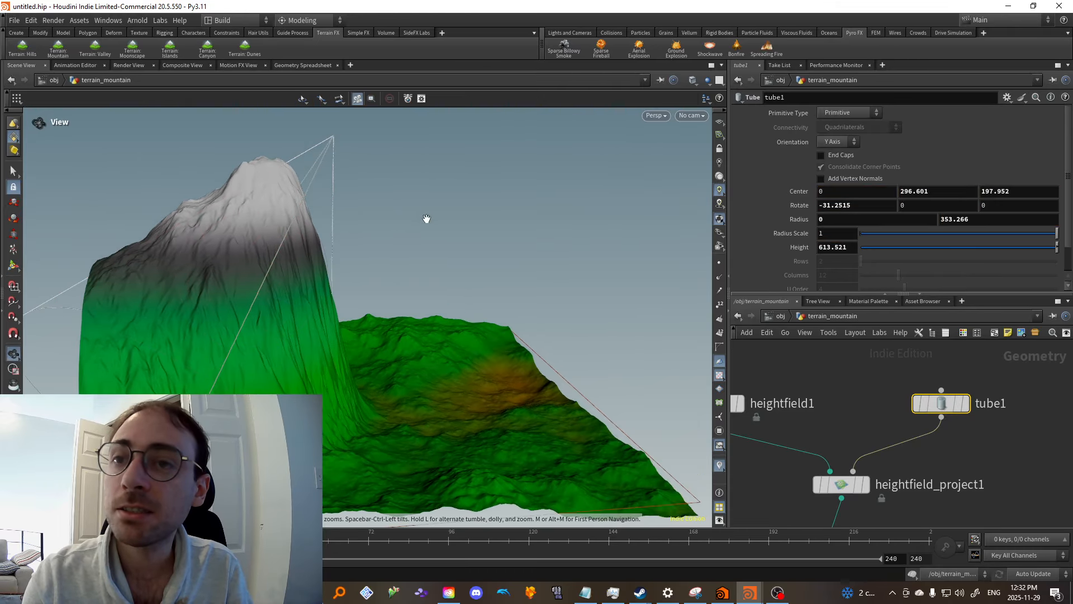
pyautogui.moveTo(427, 218)
pyautogui.keyDown('alt'); pyautogui.mouseDown()
pyautogui.moveTo(243, 233)
pyautogui.moveTo(417, 240)
pyautogui.moveTo(371, 206)
pyautogui.moveTo(458, 209)
pyautogui.moveTo(430, 203)
pyautogui.mouseUp(); pyautogui.keyUp('alt')
pyautogui.press('Return')
# Display tube1 on its own and adjust its tip to a height of about 636 and about -24.5 degrees in X
pyautogui.scroll(-3, 950, 405)
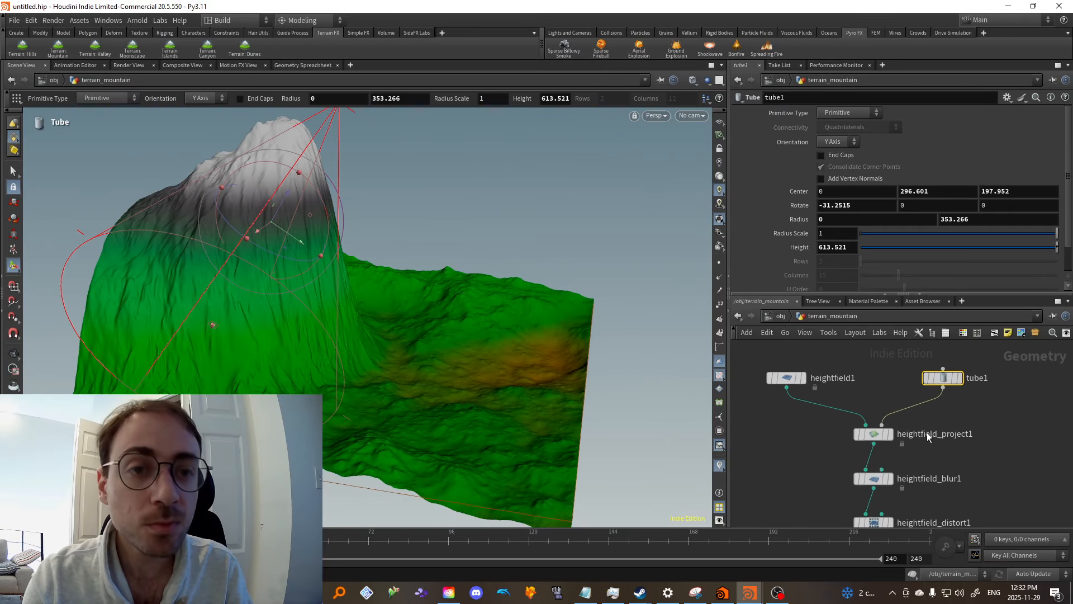
pyautogui.click(959, 378)
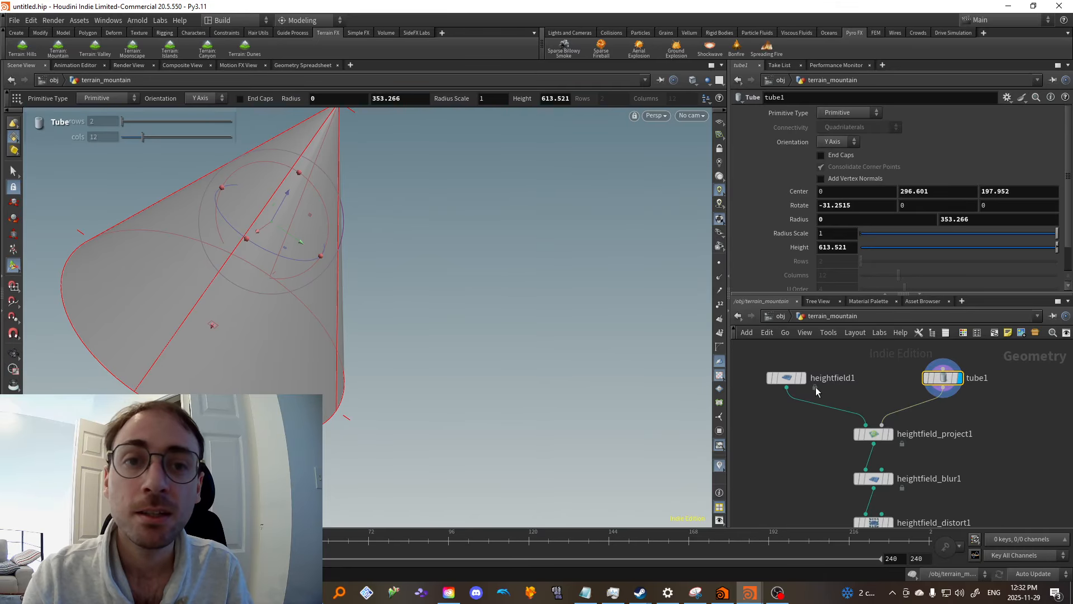
pyautogui.moveTo(806, 382)
pyautogui.keyDown('alt'); pyautogui.moveTo(443, 218); pyautogui.dragTo(388, 172); pyautogui.keyUp('alt')
pyautogui.moveTo(371, 244); pyautogui.dragTo(355, 263)
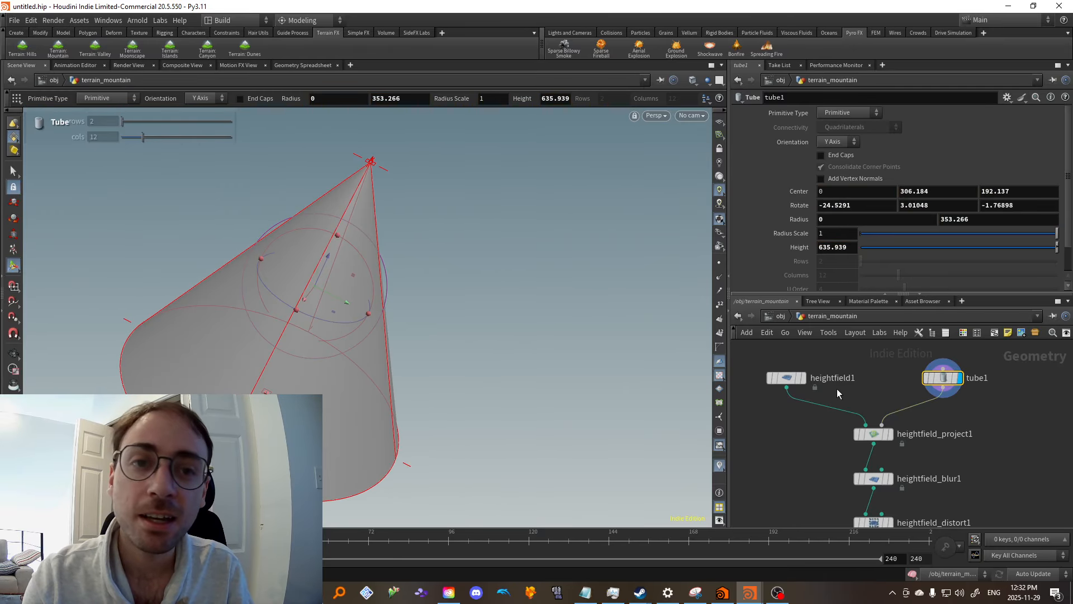
# Display heightfield1, then display and select heightfield_project1, and examine the projected cone from several angles
pyautogui.click(805, 379)
pyautogui.click(891, 435)
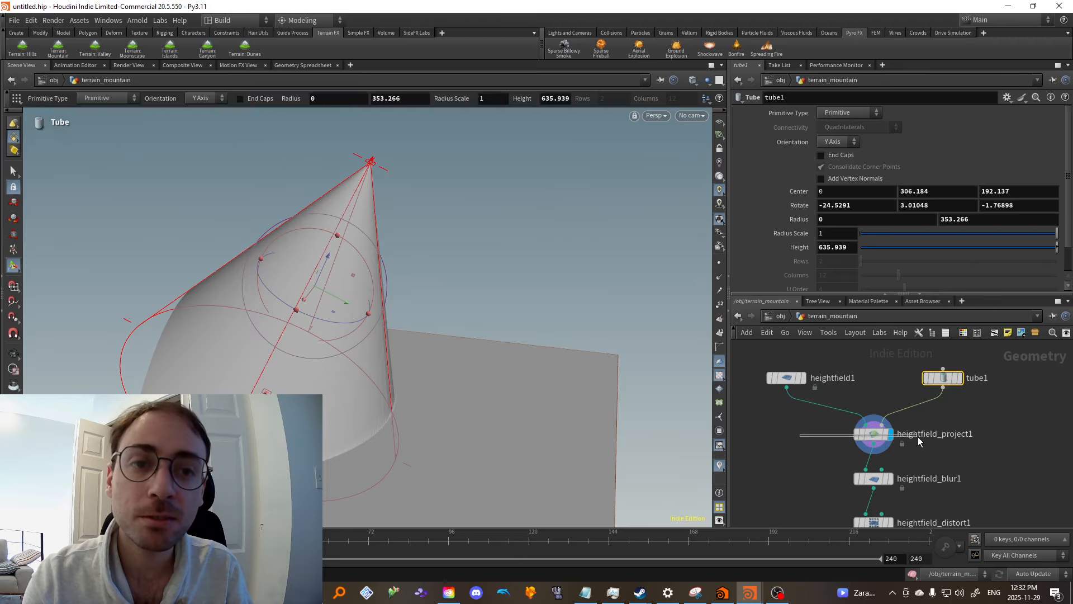
pyautogui.click(875, 434)
pyautogui.moveTo(369, 362); pyautogui.dragTo(511, 361)
pyautogui.press('Return')
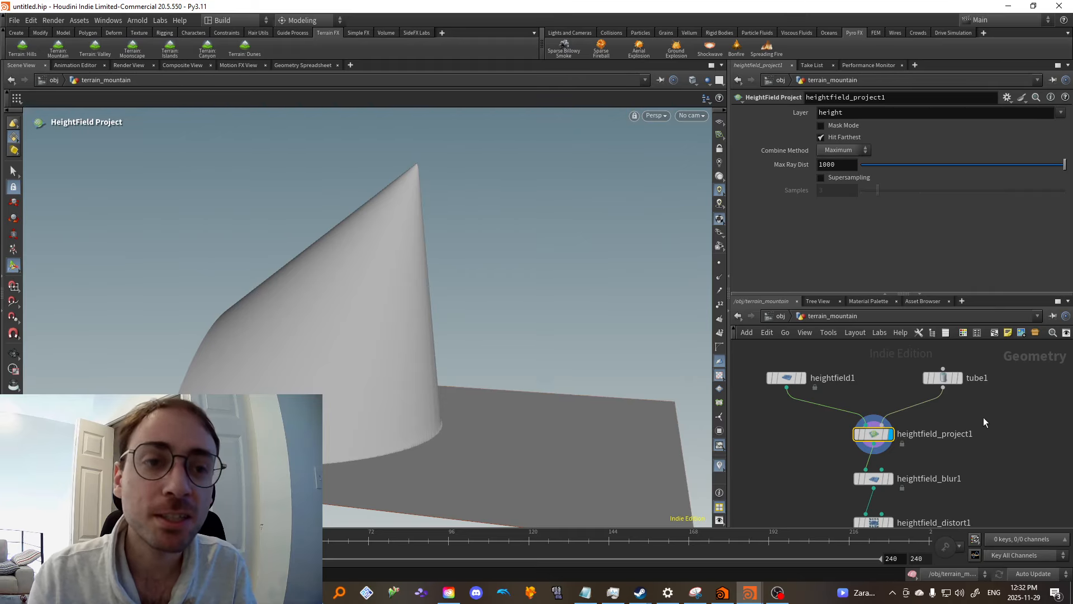
pyautogui.moveTo(990, 449); pyautogui.dragTo(969, 449, button='middle')
pyautogui.moveTo(973, 451); pyautogui.dragTo(953, 452)
pyautogui.moveTo(470, 394)
pyautogui.keyDown('alt'); pyautogui.mouseDown()
pyautogui.moveTo(385, 402)
pyautogui.moveTo(452, 403)
pyautogui.mouseUp(); pyautogui.keyUp('alt')
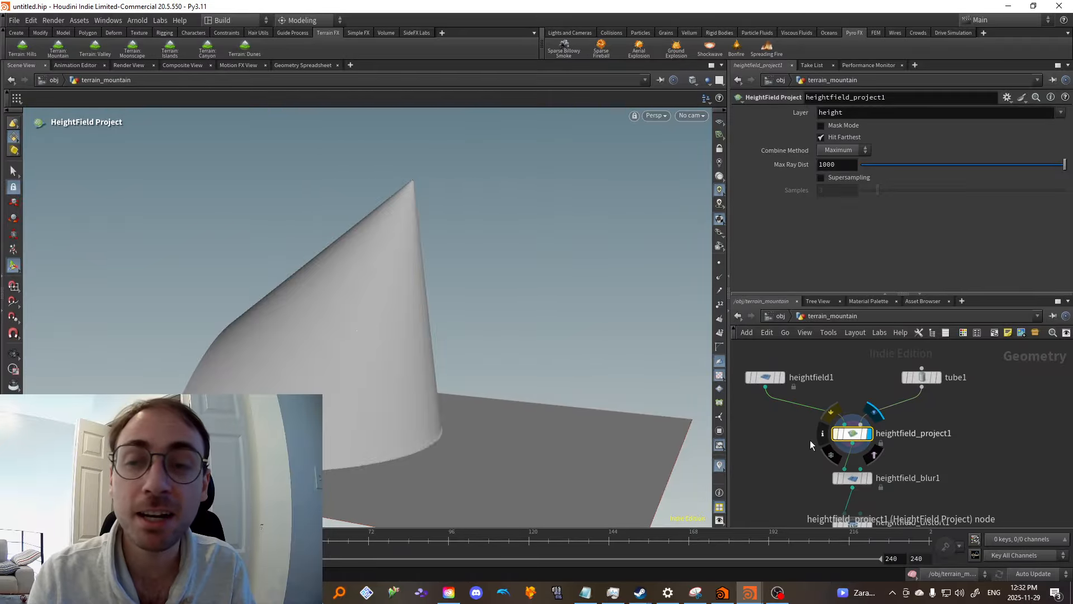
pyautogui.keyDown('alt'); pyautogui.moveTo(392, 363); pyautogui.dragTo(635, 377); pyautogui.keyUp('alt')
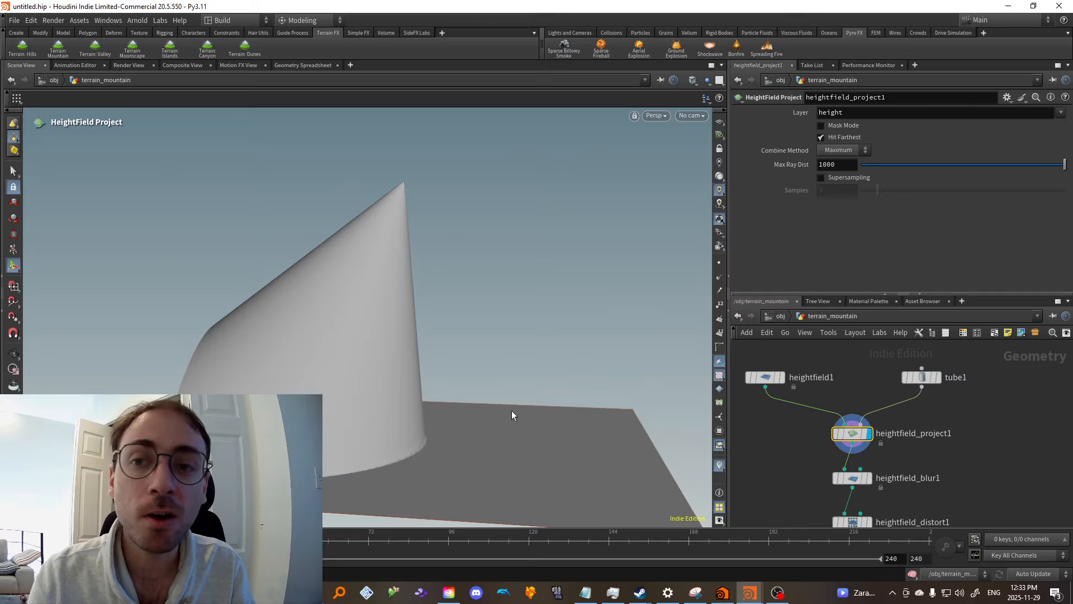
pyautogui.keyDown('alt'); pyautogui.moveTo(501, 417); pyautogui.dragTo(506, 364); pyautogui.keyUp('alt')
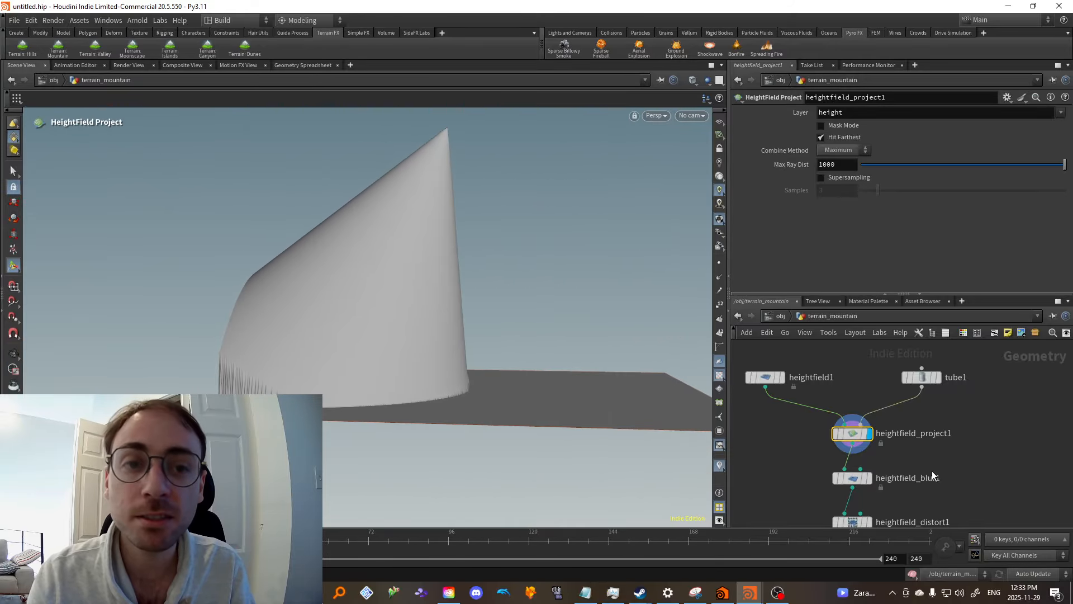
# Display and select the heightfield_blur1 node, and set its blur radius to 0
pyautogui.scroll(3, 778, 421)
pyautogui.click(851, 436)
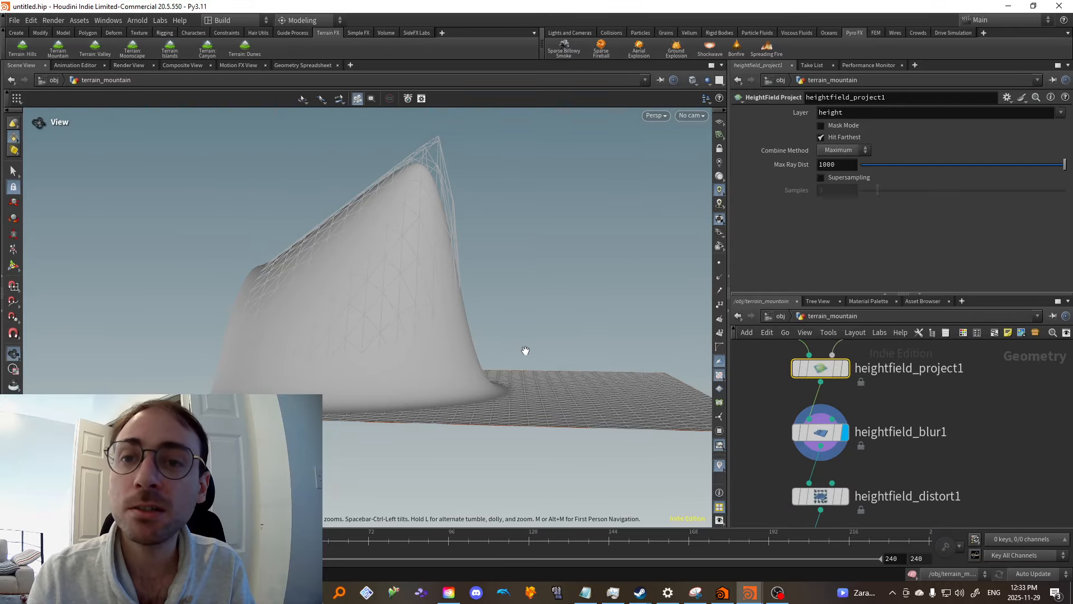
pyautogui.click(842, 428)
pyautogui.moveTo(1064, 167); pyautogui.dragTo(893, 177)
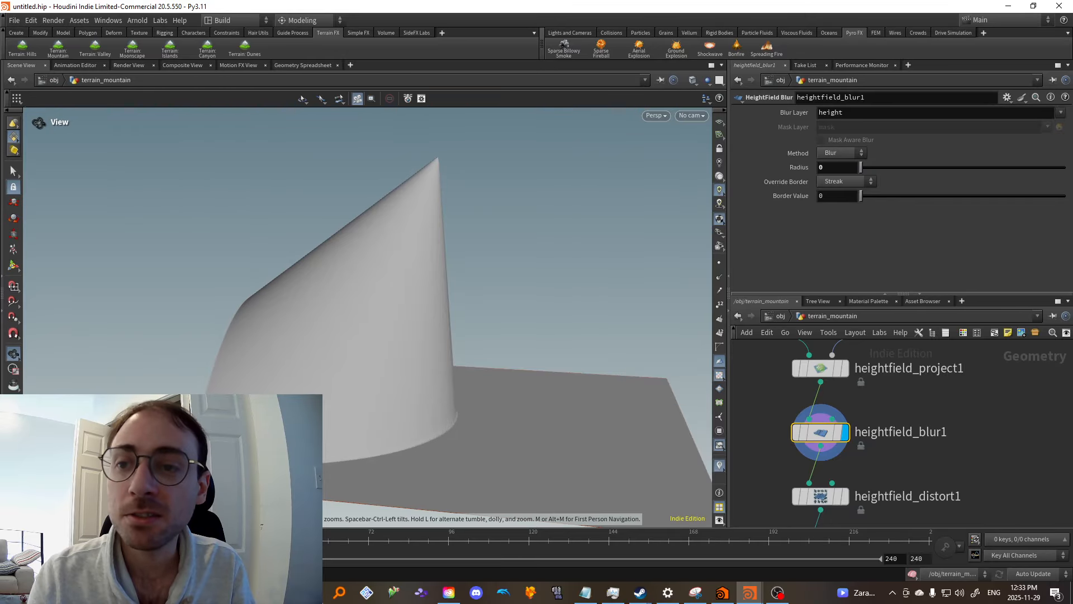
# Set the blur radius of heightfield_blur1 to 34 and examine the smoothed cone's surface up close
pyautogui.scroll(3, 368, 317)
pyautogui.keyDown('alt'); pyautogui.moveTo(368, 317); pyautogui.dragTo(442, 330); pyautogui.keyUp('alt')
pyautogui.keyDown('alt'); pyautogui.moveTo(263, 425); pyautogui.dragTo(313, 413); pyautogui.keyUp('alt')
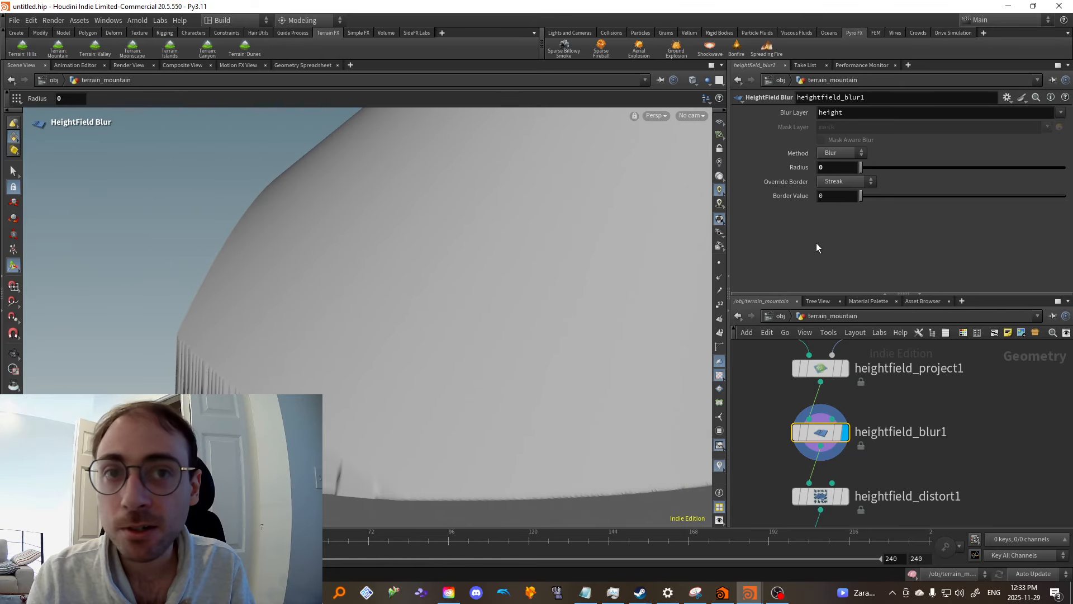
pyautogui.moveTo(871, 168); pyautogui.dragTo(918, 172)
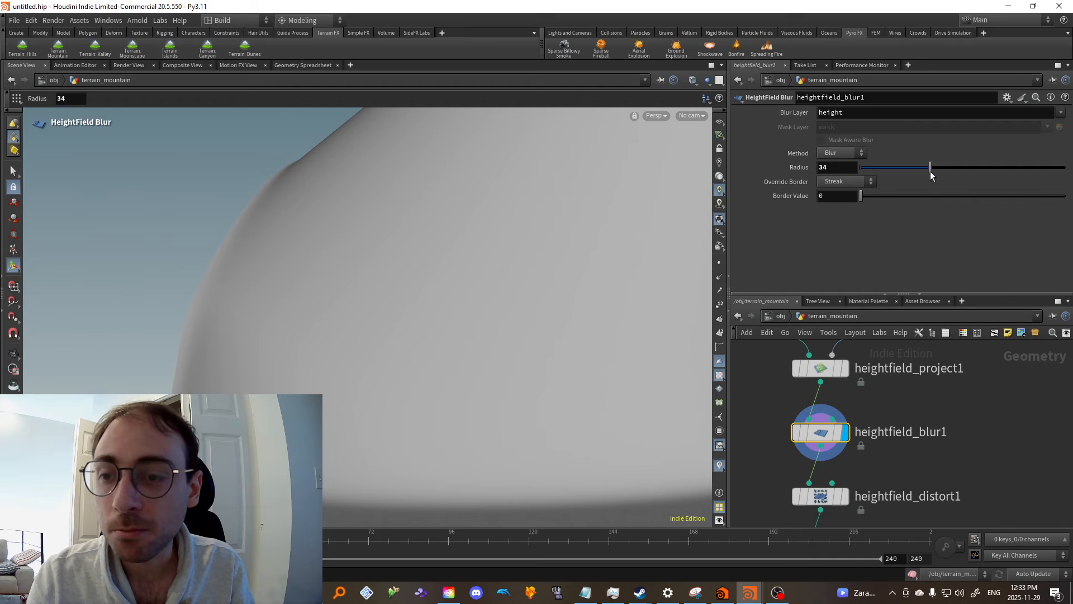
pyautogui.keyDown('alt'); pyautogui.moveTo(405, 335); pyautogui.dragTo(330, 354); pyautogui.keyUp('alt')
# Select and display the heightfield_distort1 node to view the noise-distorted cone
pyautogui.click(836, 461)
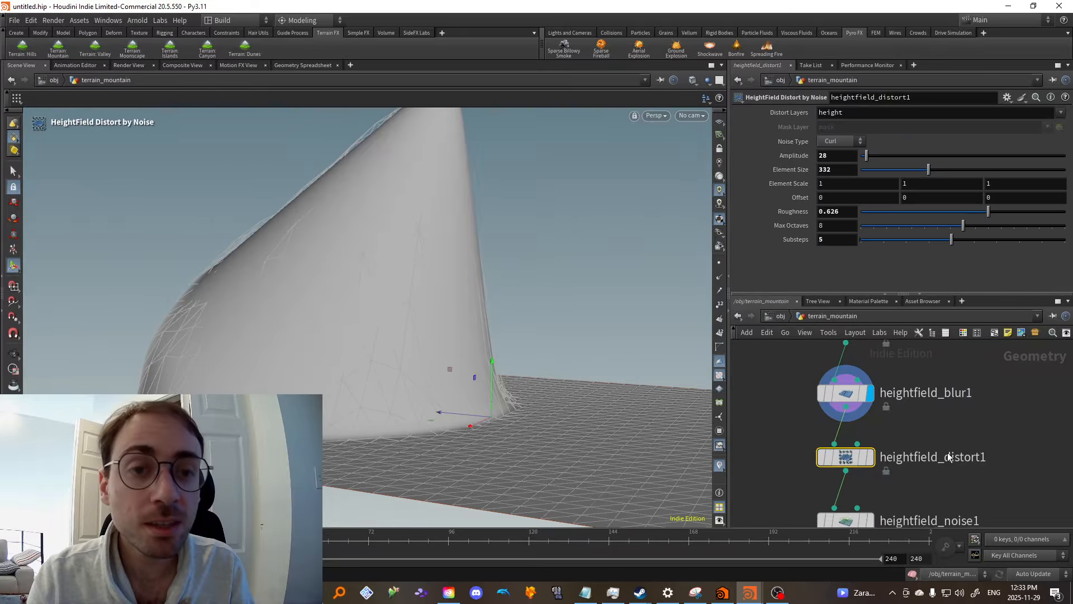
pyautogui.press('r')
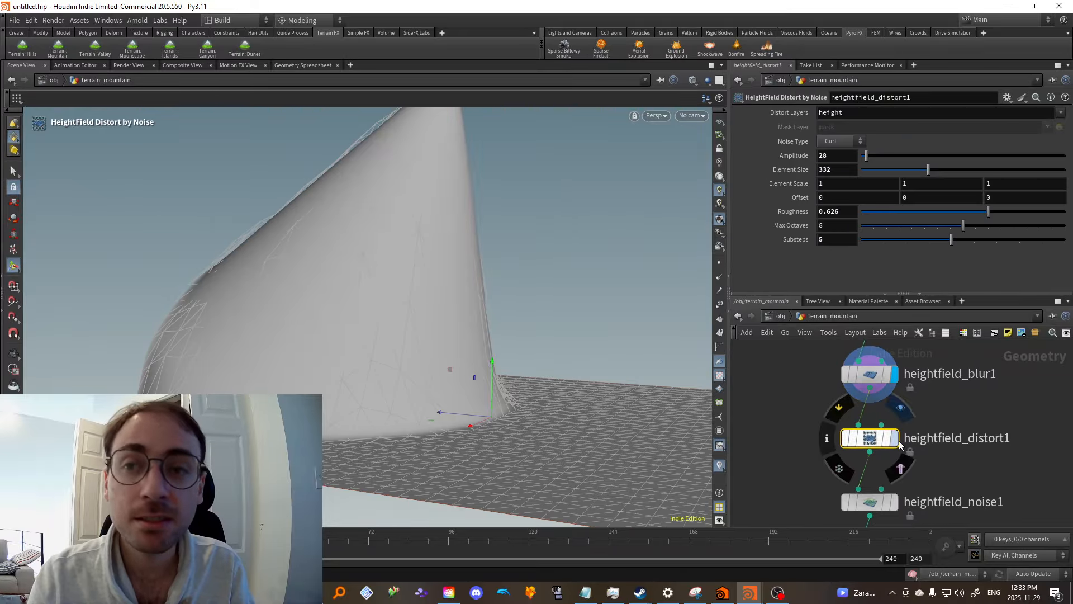
pyautogui.keyDown('alt'); pyautogui.moveTo(485, 318); pyautogui.dragTo(519, 333); pyautogui.keyUp('alt')
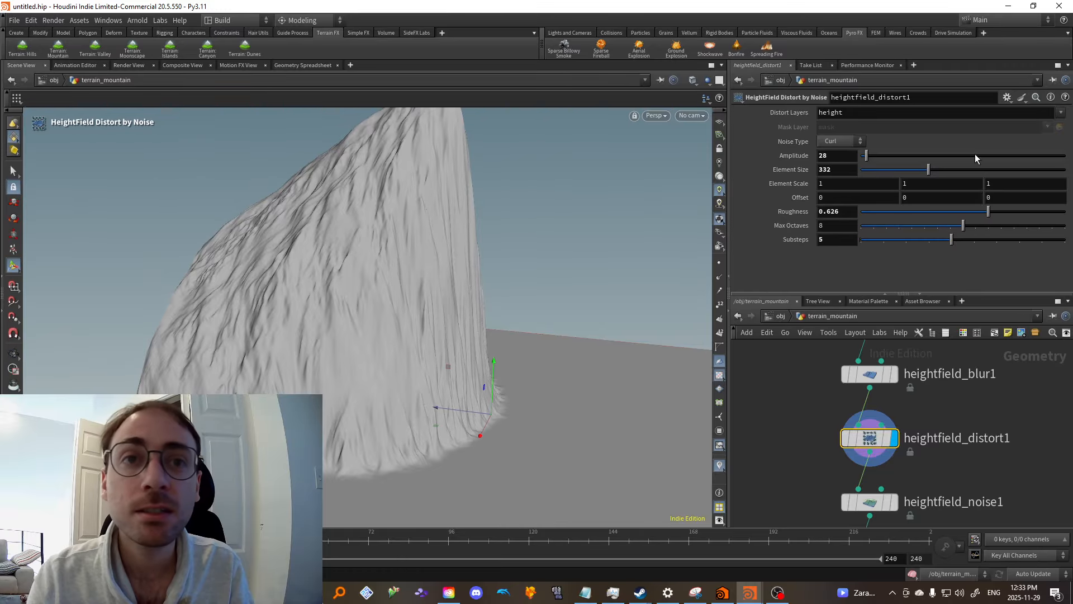
# Select and display the heightfield_noise1 node and examine the noise on the cone and surrounding ground
pyautogui.moveTo(1005, 487); pyautogui.dragTo(995, 436, button='middle')
pyautogui.moveTo(800, 445); pyautogui.dragTo(928, 472)
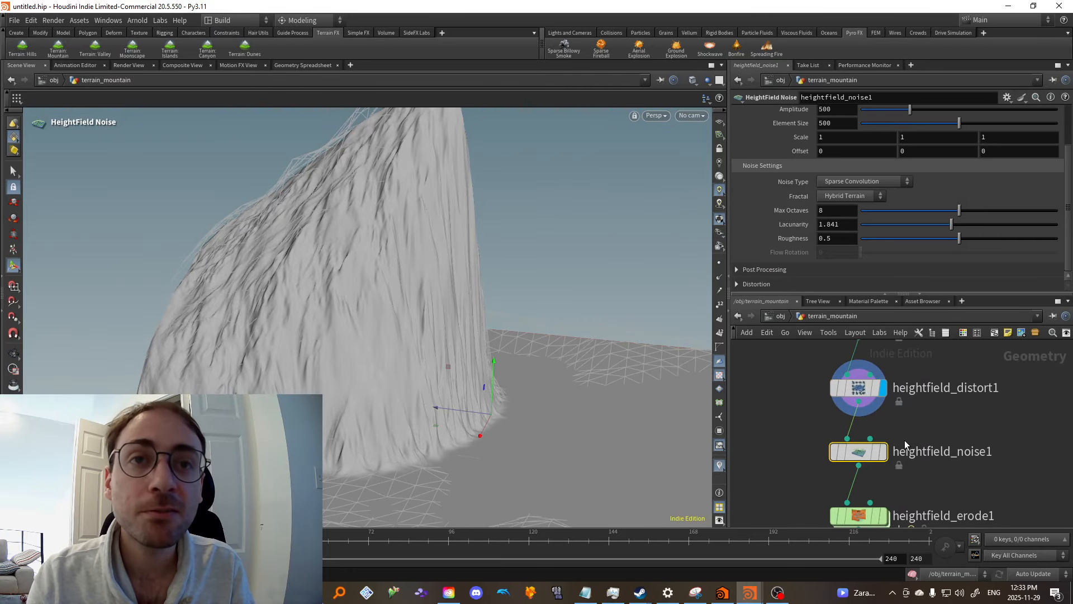
pyautogui.click(883, 452)
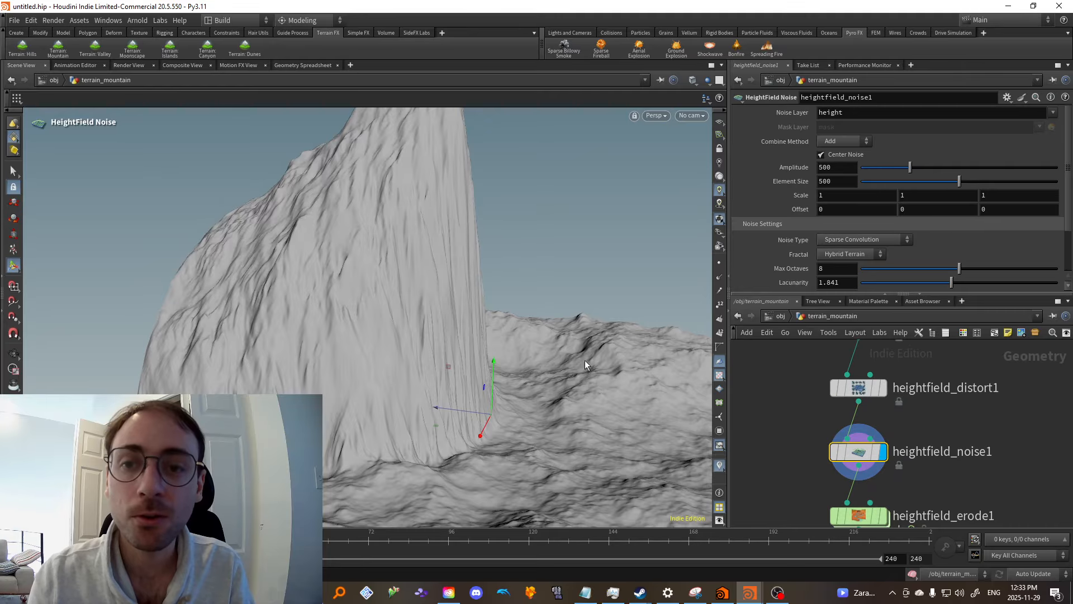
pyautogui.keyDown('alt'); pyautogui.moveTo(601, 407); pyautogui.dragTo(513, 407, button='middle'); pyautogui.keyUp('alt')
pyautogui.scroll(-1, 513, 407)
pyautogui.moveTo(780, 373); pyautogui.dragTo(890, 393)
pyautogui.moveTo(778, 431); pyautogui.dragTo(887, 470)
pyautogui.moveTo(801, 398); pyautogui.dragTo(872, 373)
pyautogui.moveTo(793, 441); pyautogui.dragTo(869, 463)
pyautogui.press('alt')
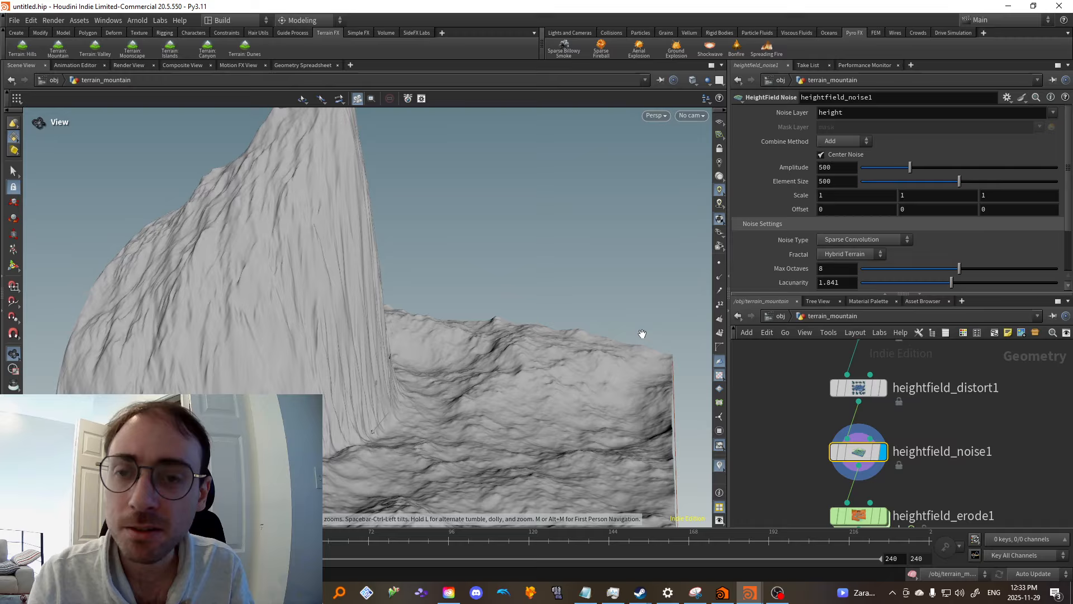
# Compare heightfield_distort1 with heightfield_noise1 by displaying each, ending on the noise node, and view the result from another angle
pyautogui.click(885, 388)
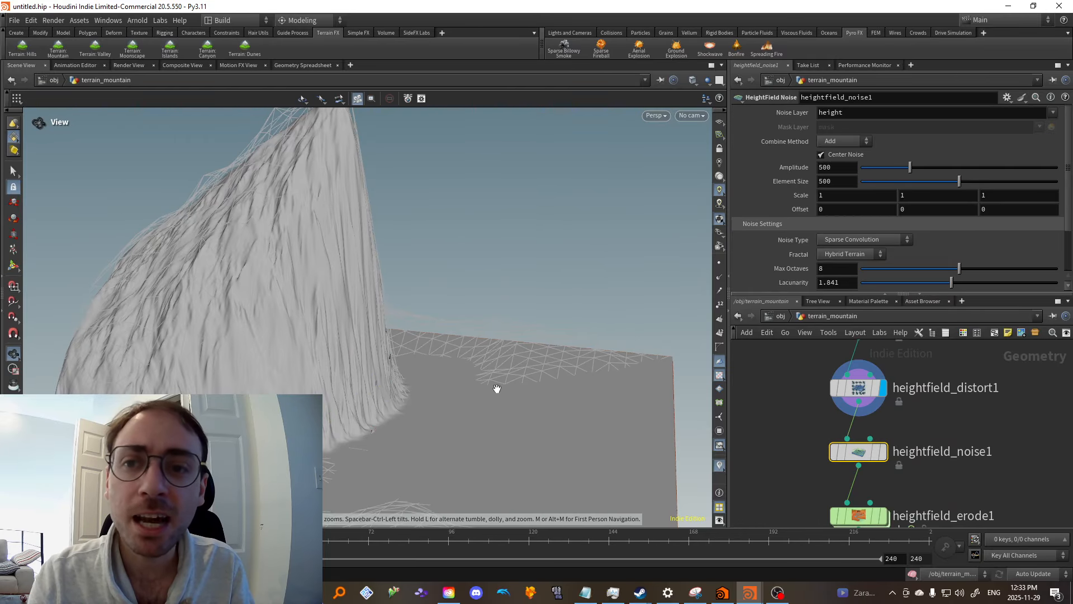
pyautogui.click(887, 458)
pyautogui.press('space')
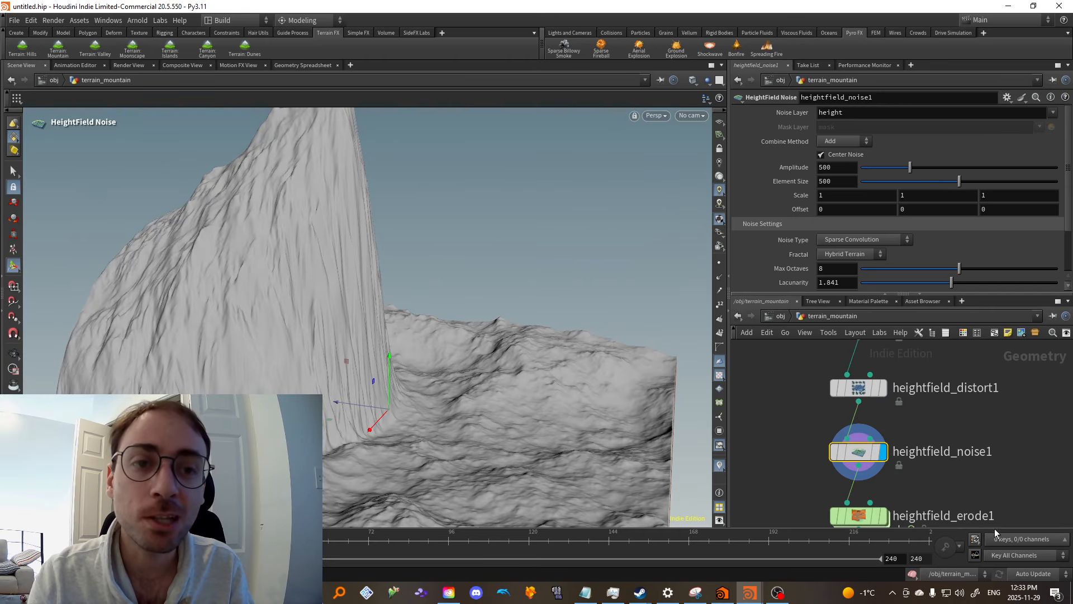
pyautogui.press('space')
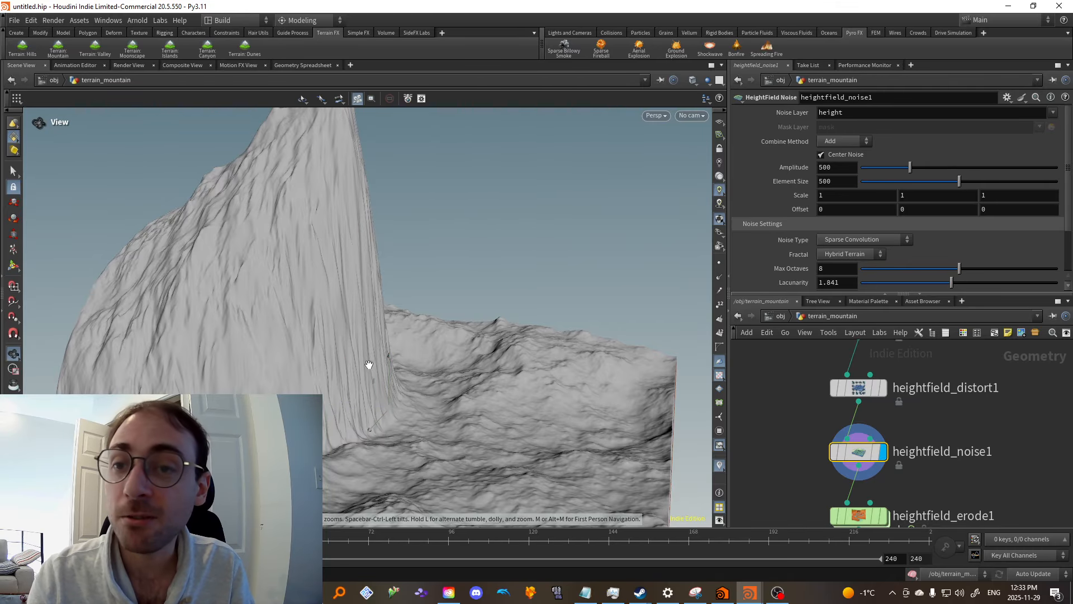
pyautogui.moveTo(367, 364); pyautogui.dragTo(397, 377)
pyautogui.press('space')
# Select and display the heightfield_erode1 node at the end of the mountain network
pyautogui.moveTo(1041, 482); pyautogui.dragTo(1018, 412, button='middle')
pyautogui.scroll(-3, 1018, 412)
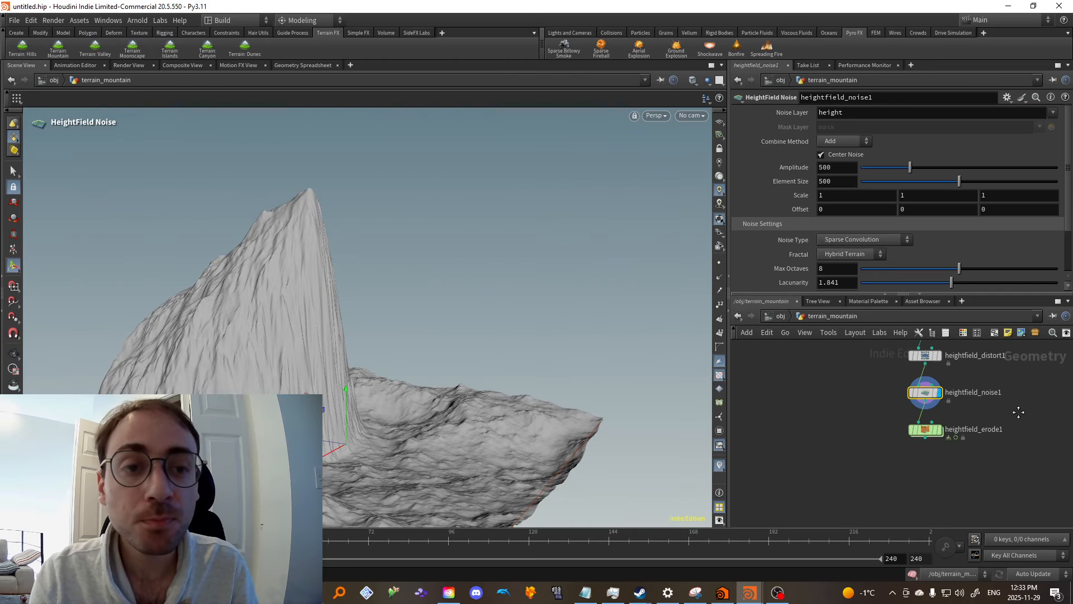
pyautogui.scroll(2, 977, 410)
pyautogui.click(914, 440)
pyautogui.click(920, 443)
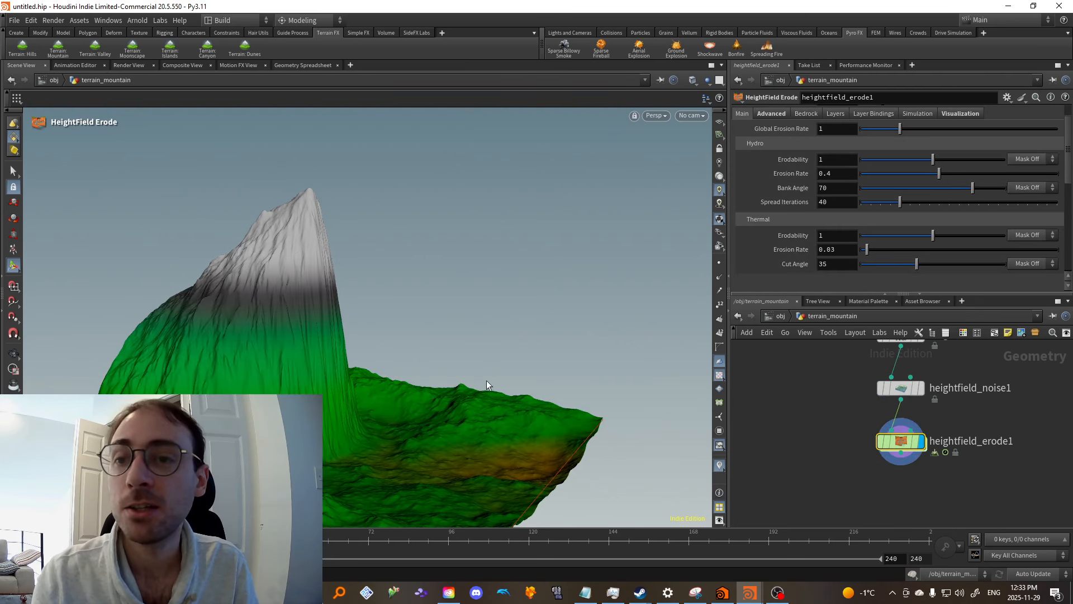
# Examine the eroded mountain's slopes, base and surrounding ground from several angles and distances
pyautogui.press('space')
pyautogui.moveTo(414, 353); pyautogui.dragTo(410, 381)
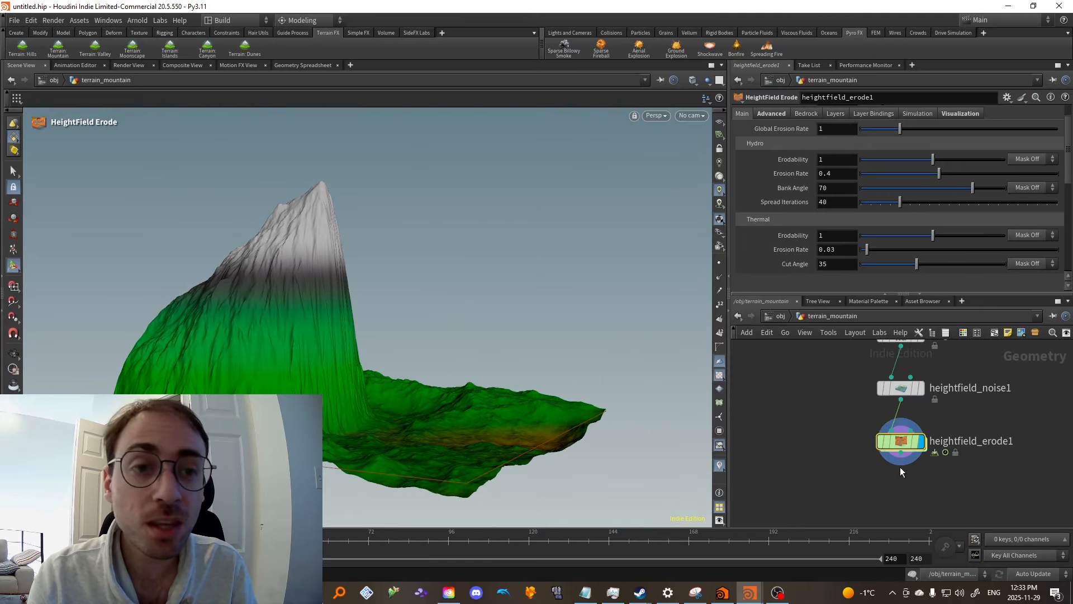
pyautogui.scroll(1, 881, 165)
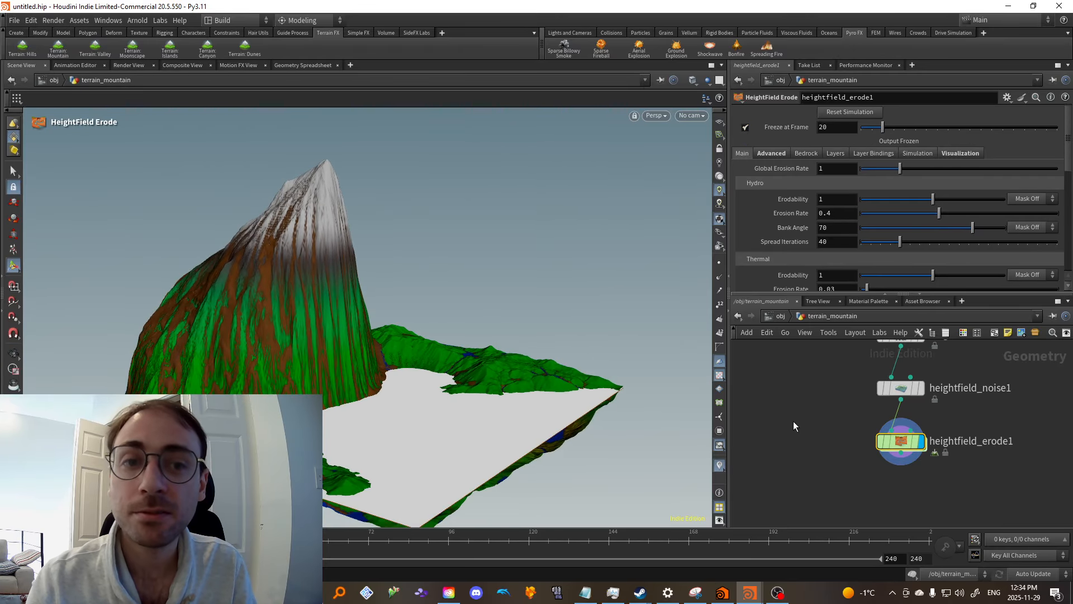
pyautogui.press('Escape')
pyautogui.moveTo(432, 385); pyautogui.dragTo(579, 424)
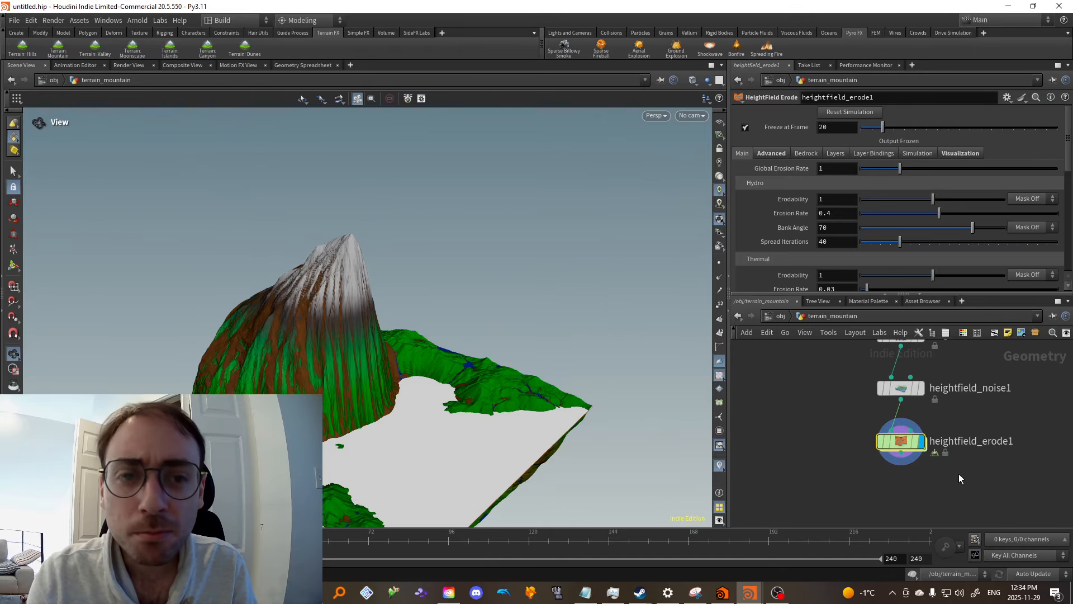
pyautogui.moveTo(429, 448); pyautogui.dragTo(412, 428)
pyautogui.moveTo(412, 429); pyautogui.dragTo(374, 395, button='right')
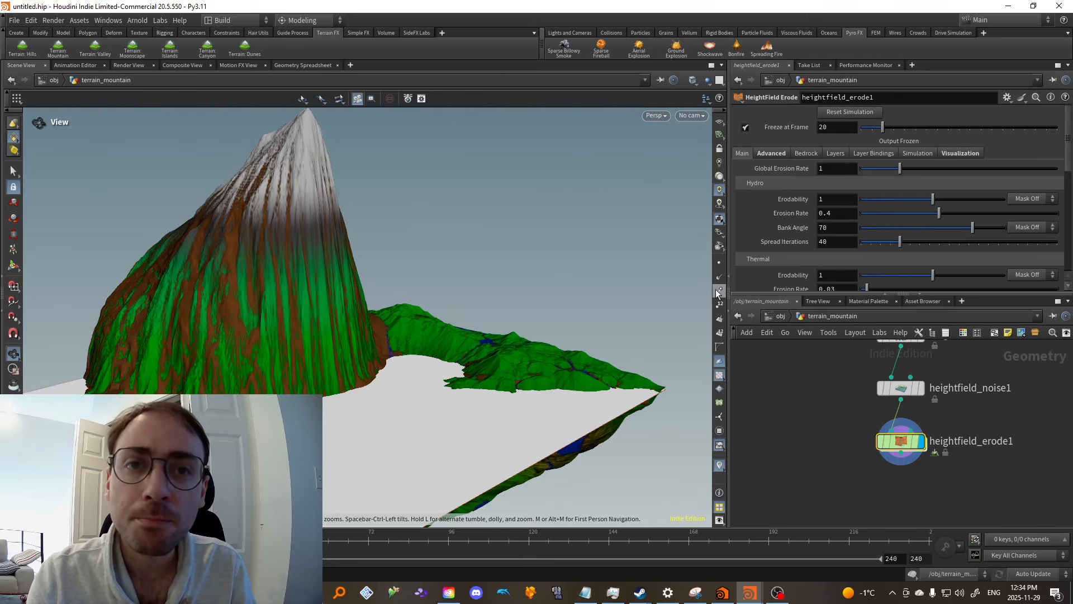
pyautogui.scroll(-3, 343, 270)
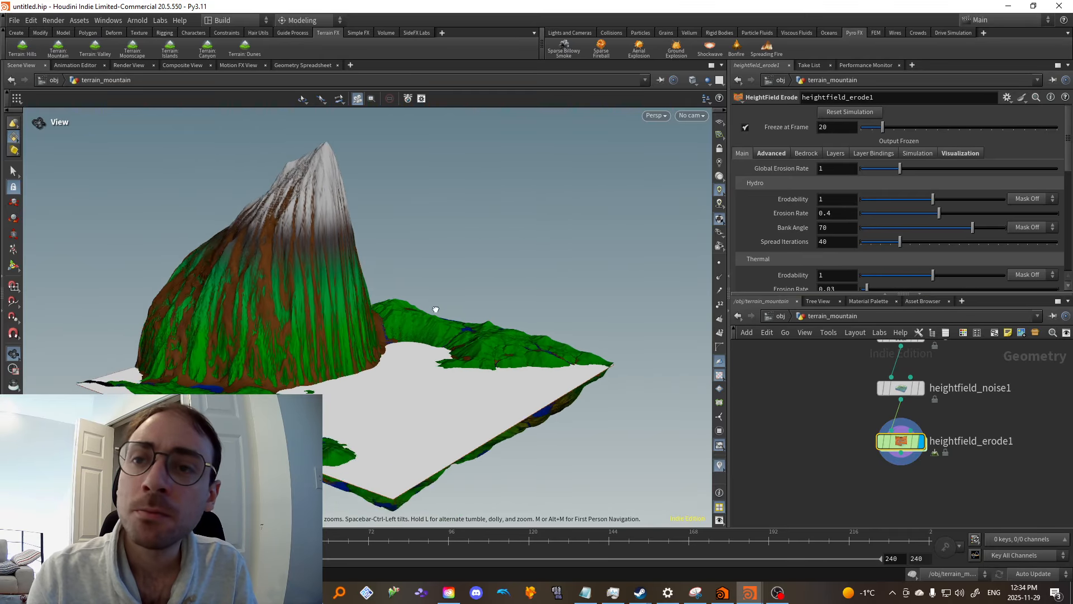
pyautogui.moveTo(416, 302); pyautogui.dragTo(412, 314)
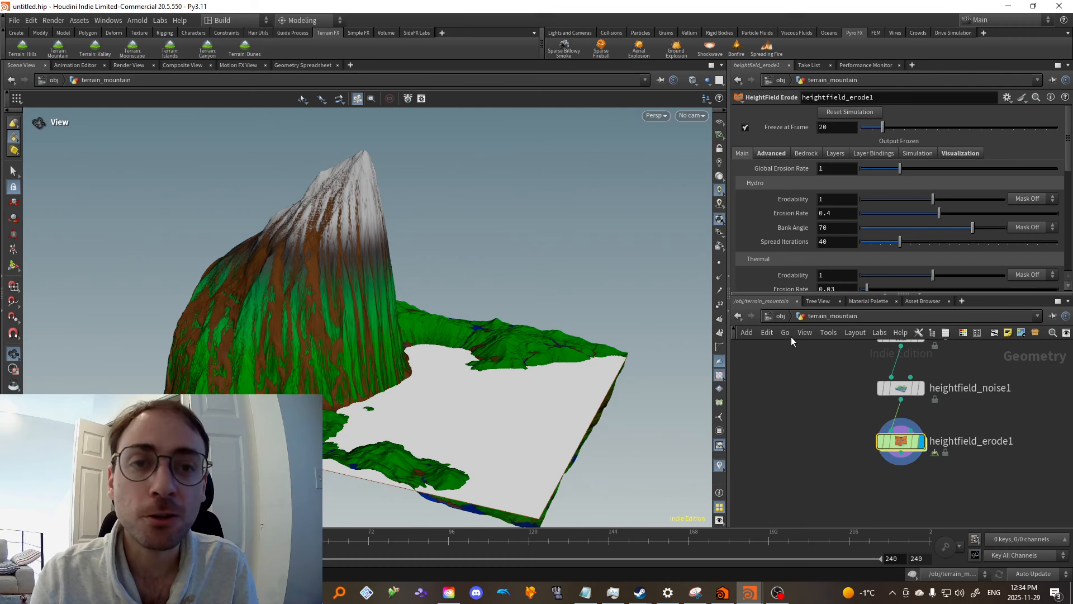
# Return to the object level and hide both terrain_mountain and terrain_hills
pyautogui.click(782, 316)
pyautogui.moveTo(844, 413); pyautogui.dragTo(883, 446, button='middle')
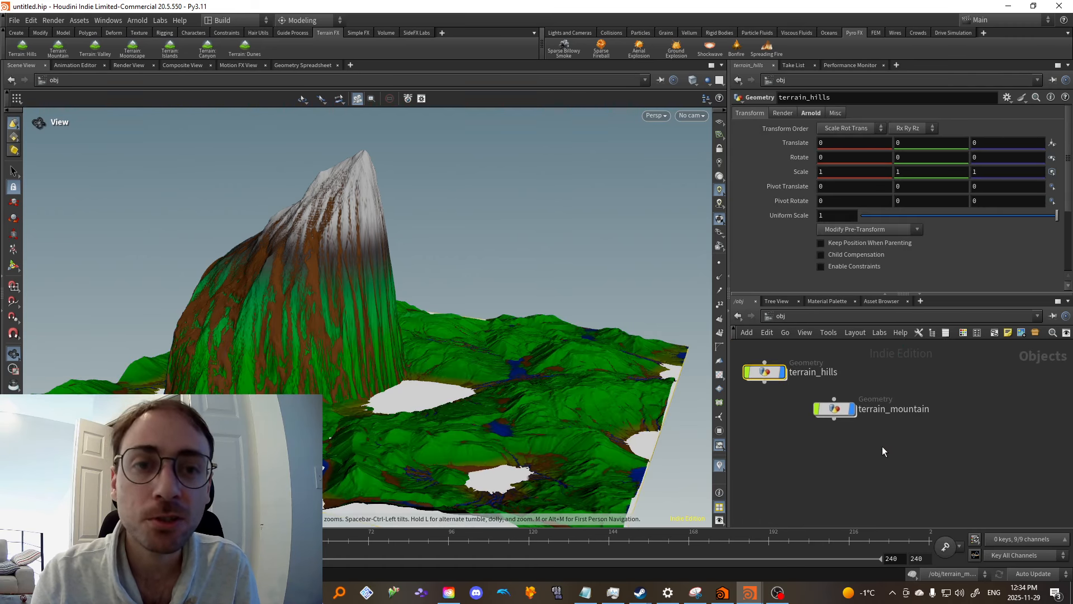
pyautogui.click(852, 409)
pyautogui.click(782, 372)
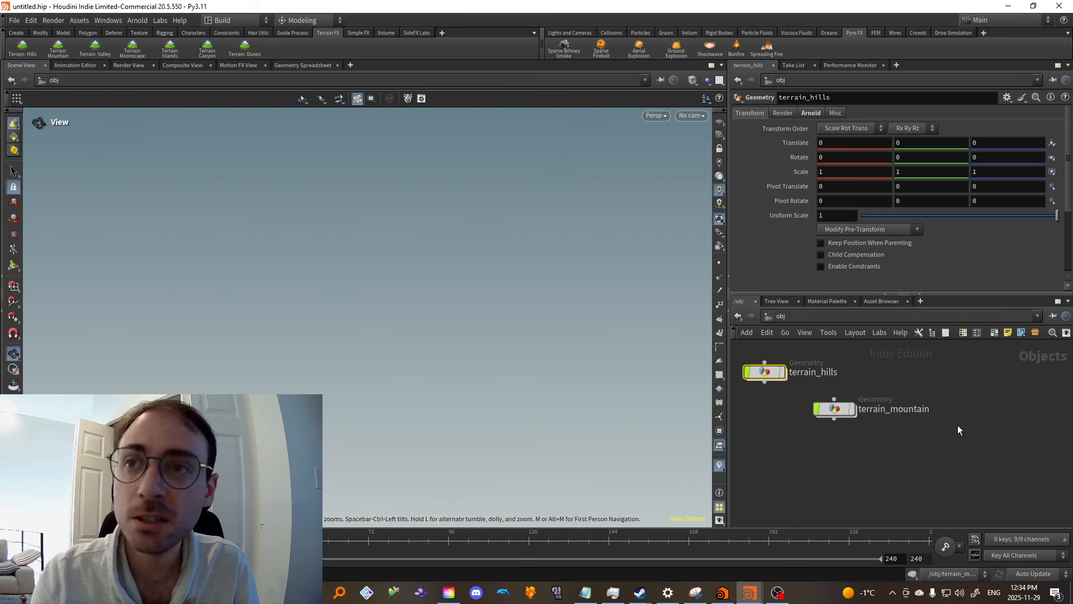
# Create the Terrain Moonscape preset and view its cratered surface up close
pyautogui.click(133, 52)
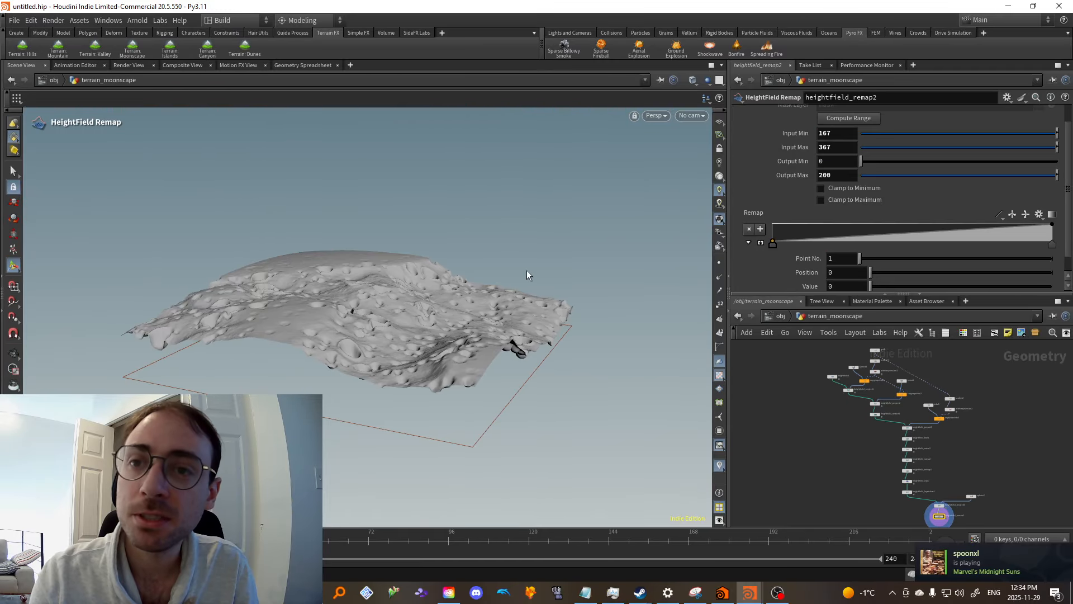
pyautogui.scroll(2, 411, 285)
pyautogui.keyDown('alt'); pyautogui.moveTo(410, 286); pyautogui.dragTo(394, 302); pyautogui.keyUp('alt')
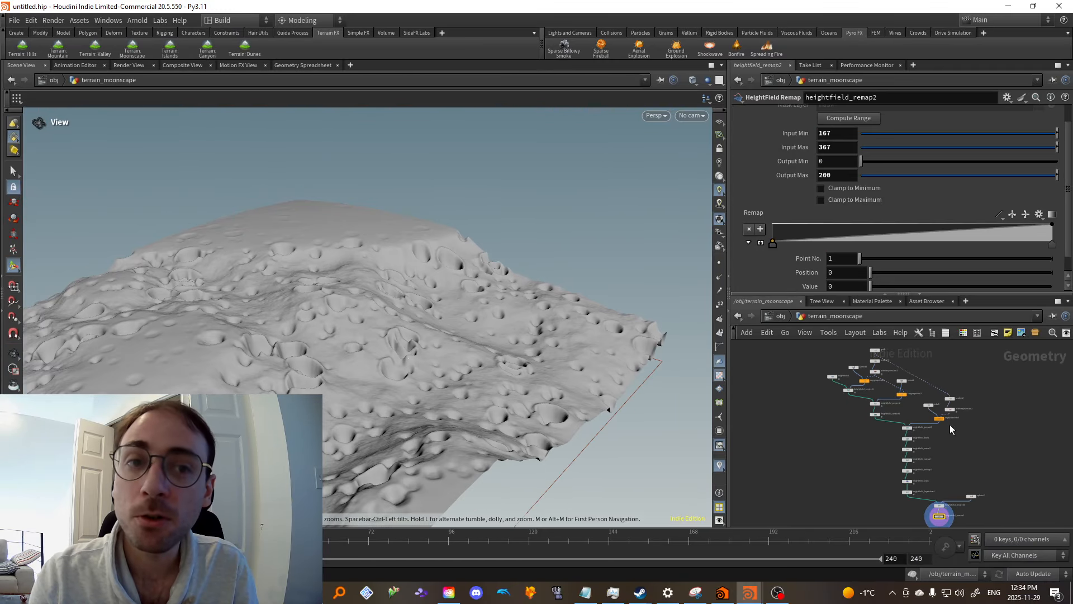
# Select the copytopoints1 node in the moonscape network to inspect its settings and copied geometry
pyautogui.scroll(5, 895, 394)
pyautogui.moveTo(863, 385); pyautogui.dragTo(962, 488, button='middle')
pyautogui.click(856, 419)
pyautogui.scroll(2, 908, 436)
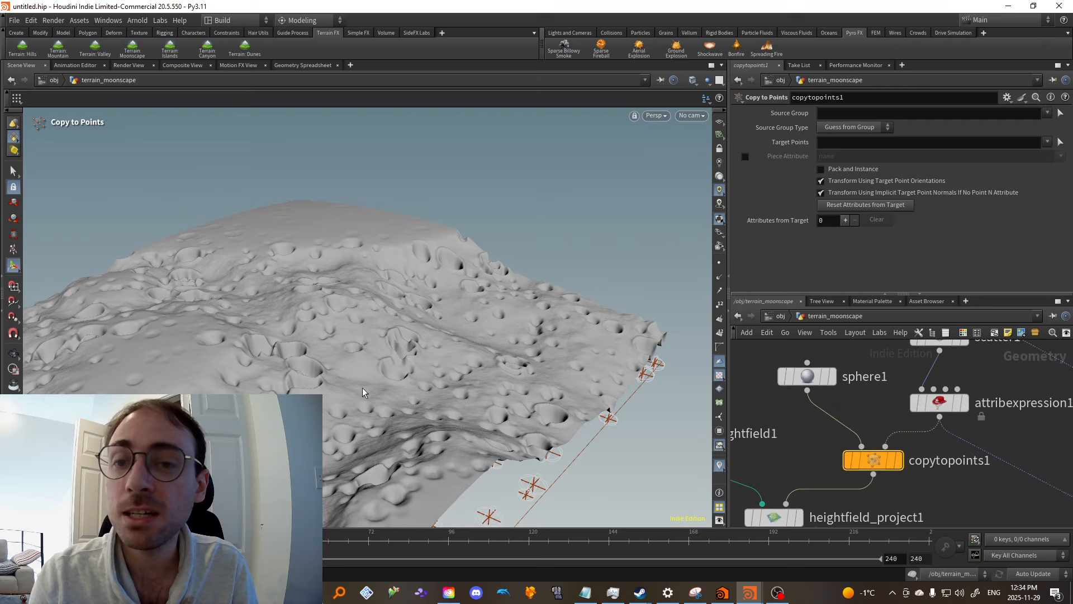
pyautogui.keyDown('alt'); pyautogui.moveTo(386, 371); pyautogui.dragTo(469, 398); pyautogui.keyUp('alt')
# Select and display the grid1 node above scatter1 in the moonscape network
pyautogui.scroll(-3, 1019, 419)
pyautogui.moveTo(1018, 419); pyautogui.dragTo(945, 486, button='middle')
pyautogui.click(884, 388)
pyautogui.click(899, 389)
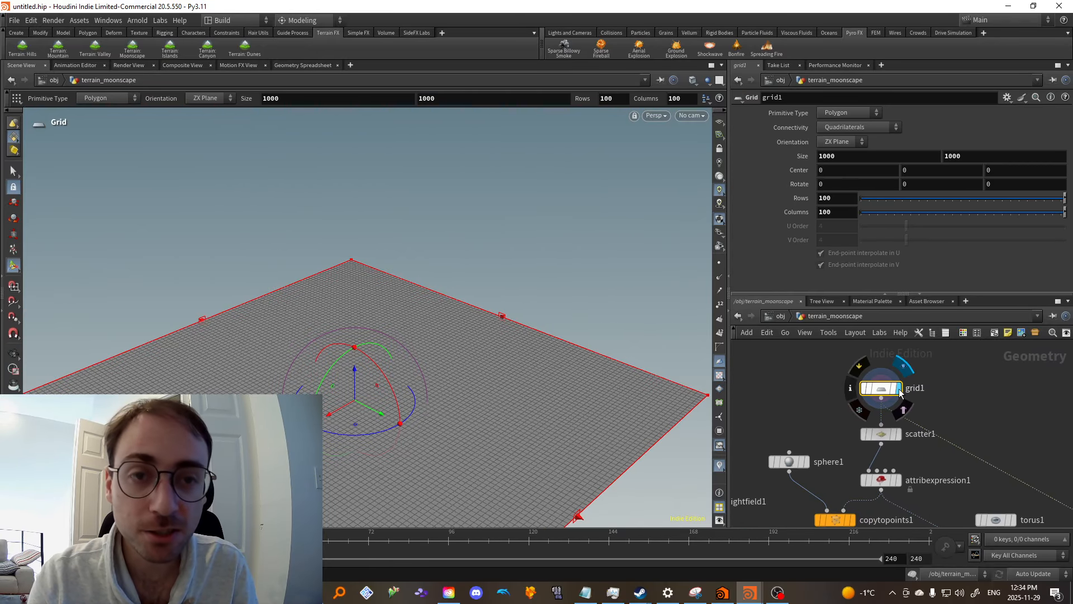
pyautogui.moveTo(839, 445); pyautogui.dragTo(910, 404, button='middle')
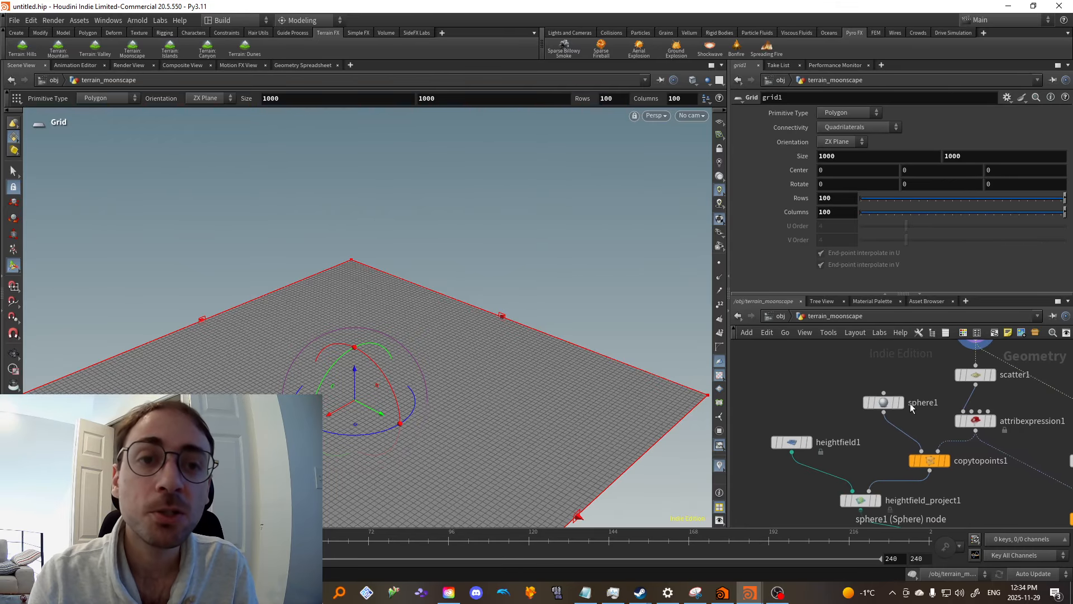
# Select and display the heightfield1 node for comparison with the polygon grid
pyautogui.click(808, 444)
pyautogui.click(792, 447)
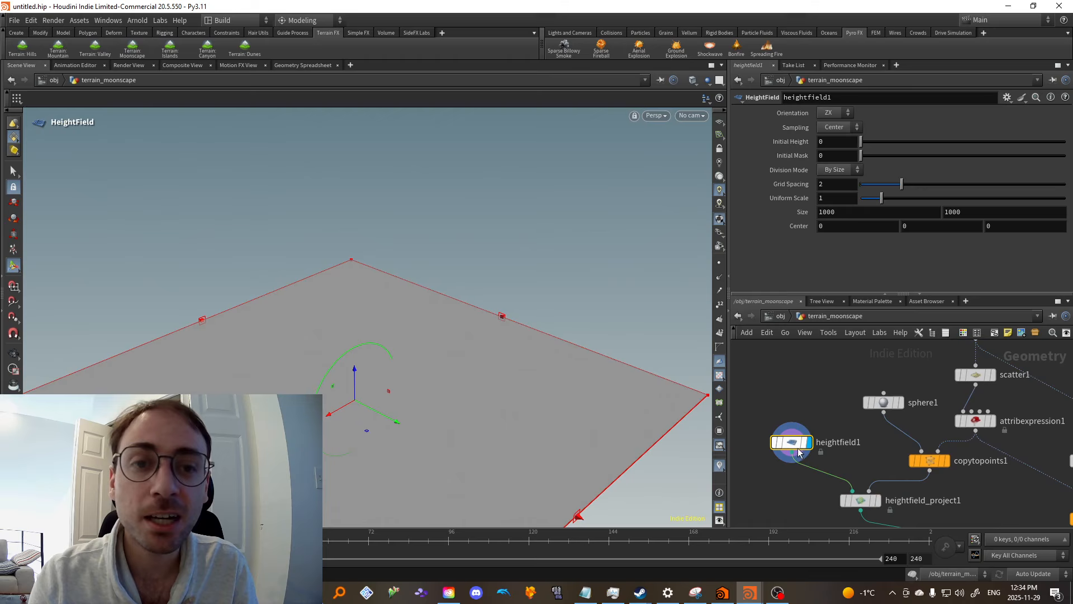
pyautogui.middleClick(792, 447)
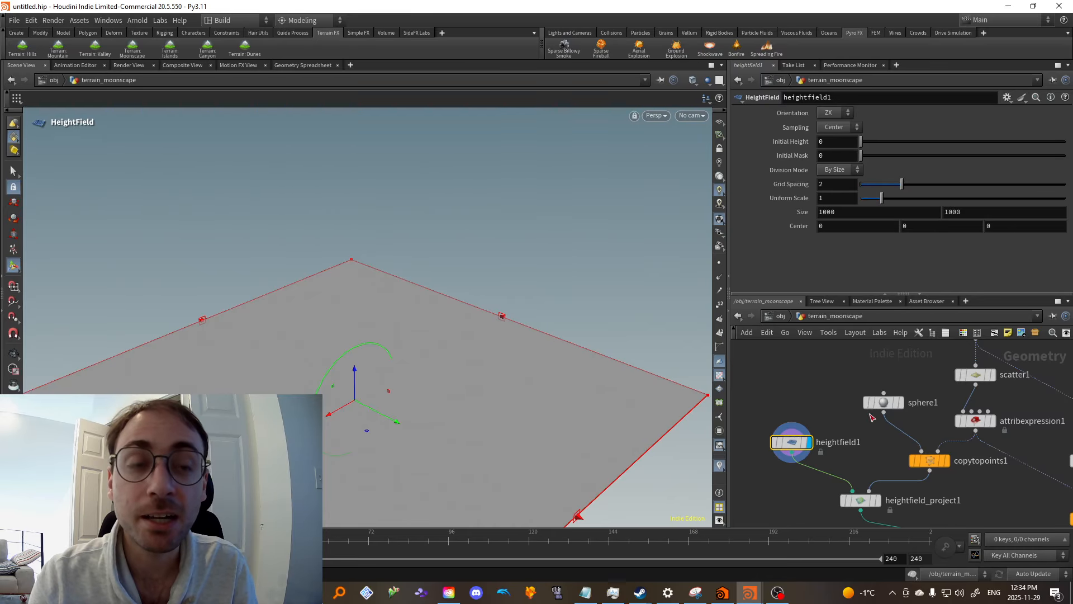
# Switch the display and selection back to the grid1 node
pyautogui.moveTo(1028, 385); pyautogui.dragTo(972, 449, button='middle')
pyautogui.scroll(1, 972, 450)
pyautogui.click(933, 383)
pyautogui.click(937, 385)
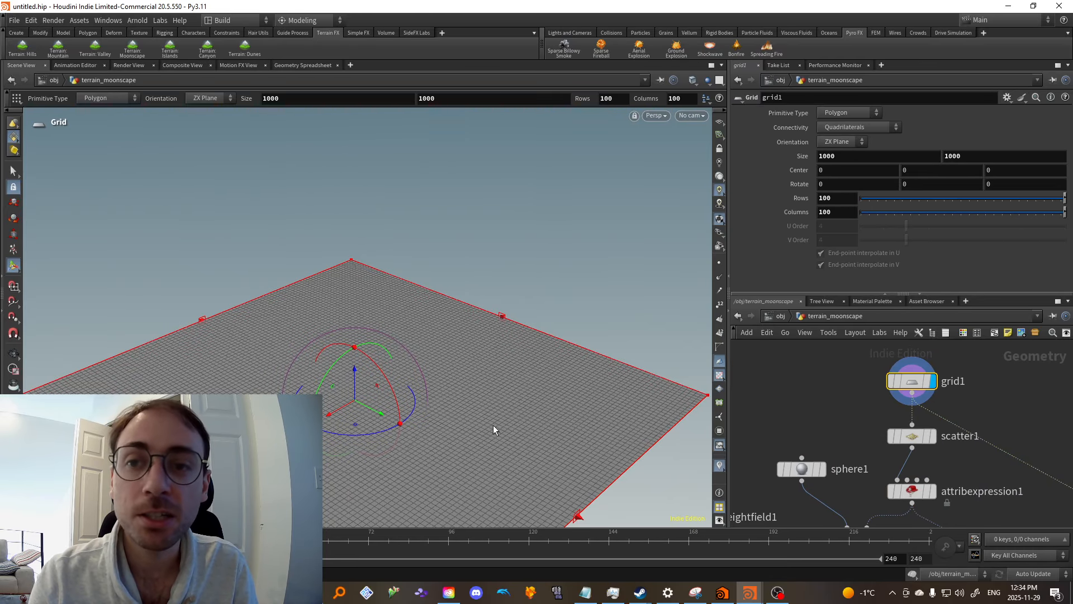
# Turn on point display to inspect the grid's points, and turn it off again
pyautogui.click(719, 262)
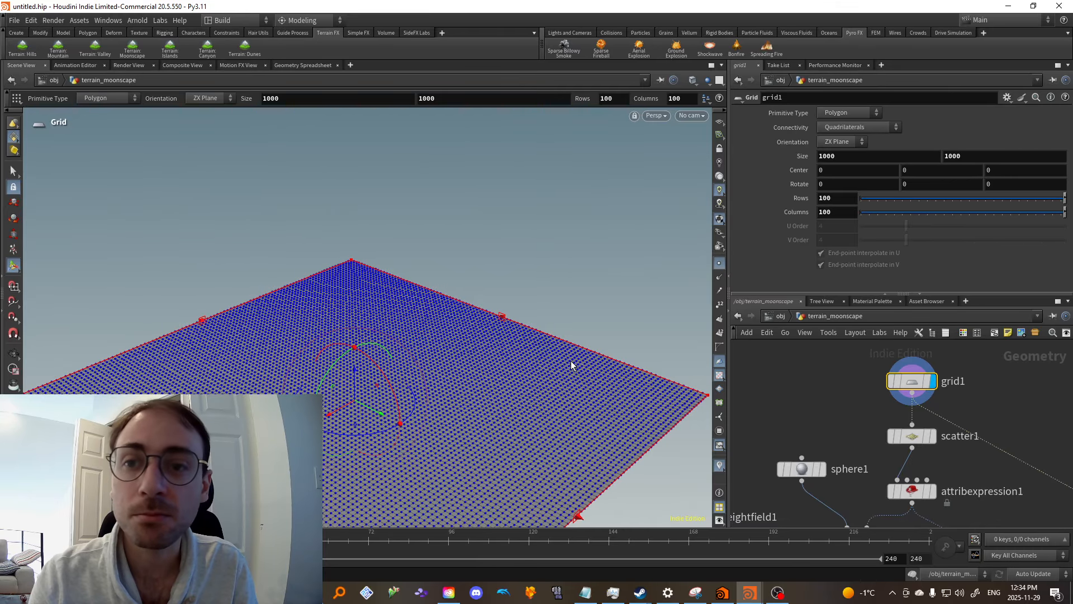
pyautogui.keyDown('alt'); pyautogui.moveTo(572, 383); pyautogui.dragTo(566, 340, button='middle'); pyautogui.keyUp('alt')
pyautogui.keyDown('alt'); pyautogui.moveTo(565, 340); pyautogui.dragTo(565, 349); pyautogui.keyUp('alt')
pyautogui.click(721, 265)
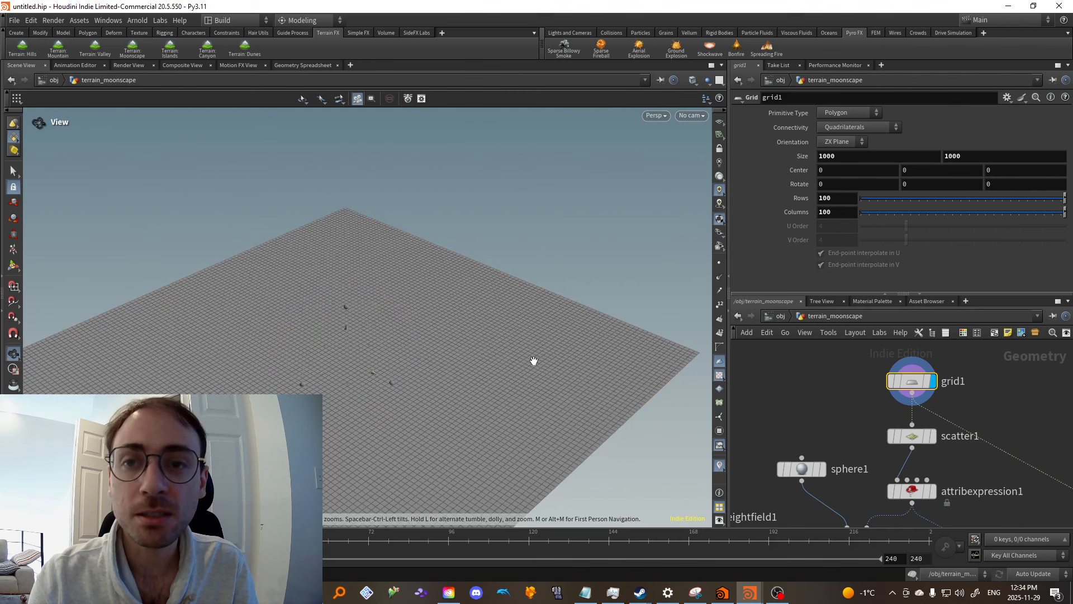
pyautogui.keyDown('alt'); pyautogui.moveTo(531, 361); pyautogui.dragTo(550, 347, button='middle'); pyautogui.keyUp('alt')
# Select and display the scatter1 node to view its scattered points on their own
pyautogui.moveTo(780, 388); pyautogui.dragTo(731, 364, button='middle')
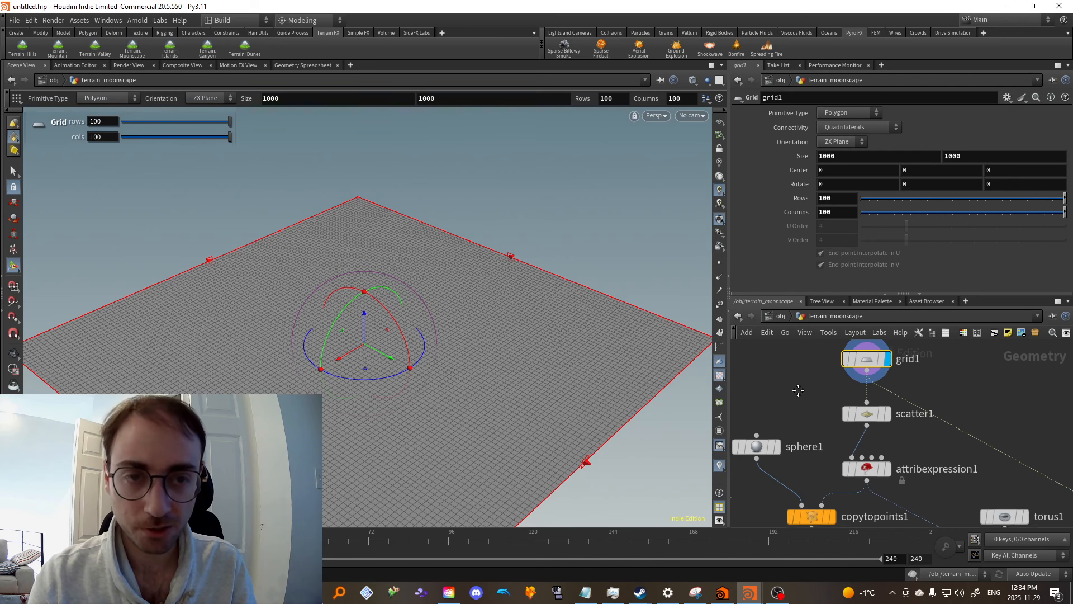
pyautogui.click(862, 412)
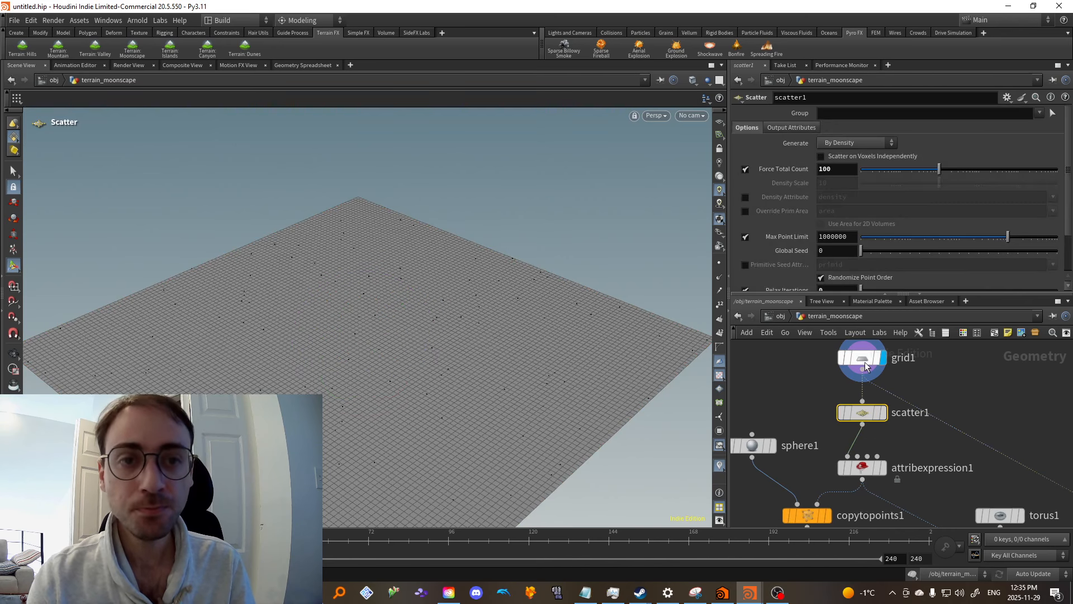
pyautogui.click(887, 418)
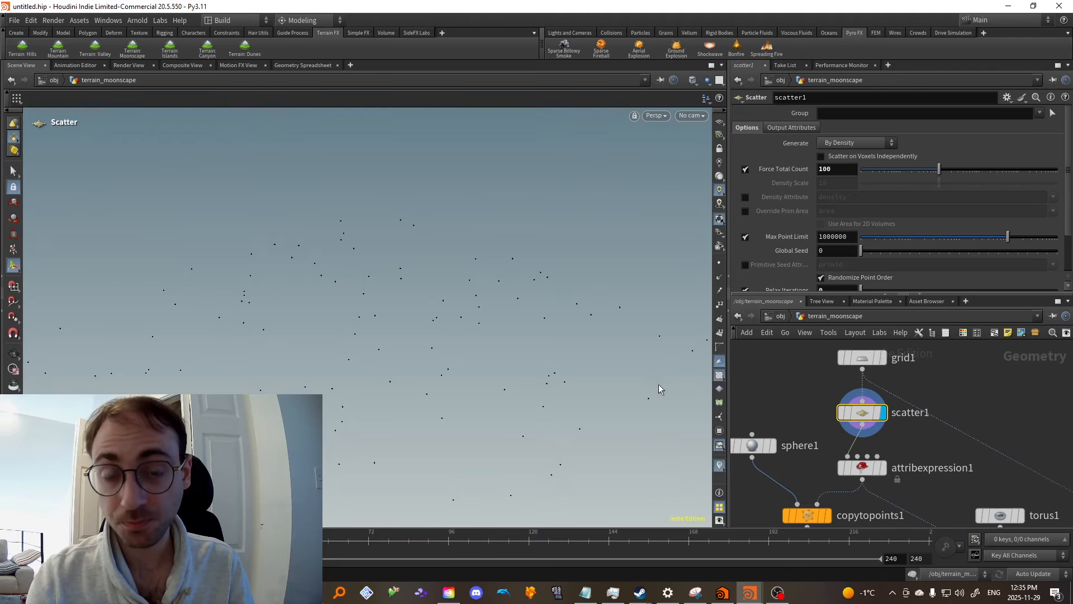
# Show point markers and point numbers for the scattered points and view them from a lower angle
pyautogui.click(720, 306)
pyautogui.keyDown('alt'); pyautogui.moveTo(443, 419); pyautogui.dragTo(445, 388); pyautogui.keyUp('alt')
pyautogui.keyDown('alt'); pyautogui.moveTo(445, 388); pyautogui.dragTo(450, 416, button='right'); pyautogui.keyUp('alt')
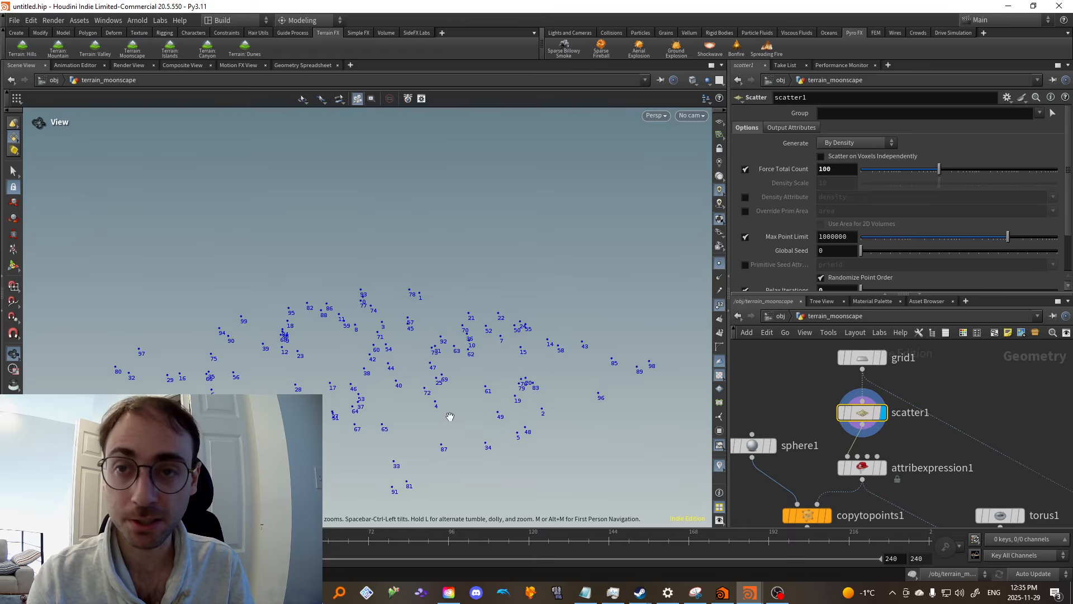
# Overlay grid1 as a template beneath the scattered points to compare them, and turn the template off again
pyautogui.click(877, 358)
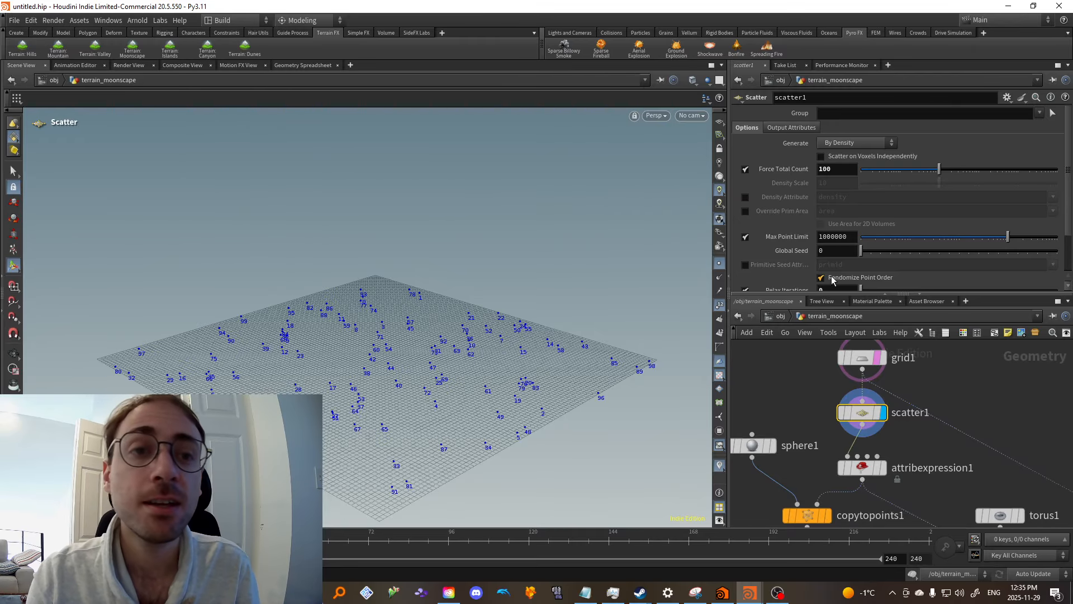
pyautogui.scroll(-5, 976, 428)
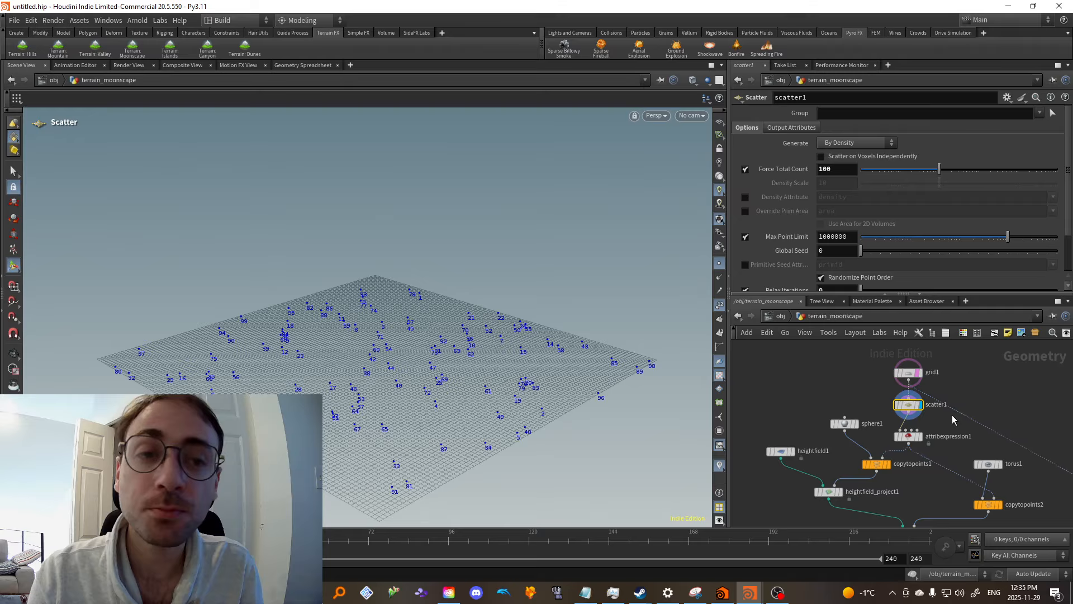
pyautogui.scroll(3, 950, 420)
pyautogui.click(908, 362)
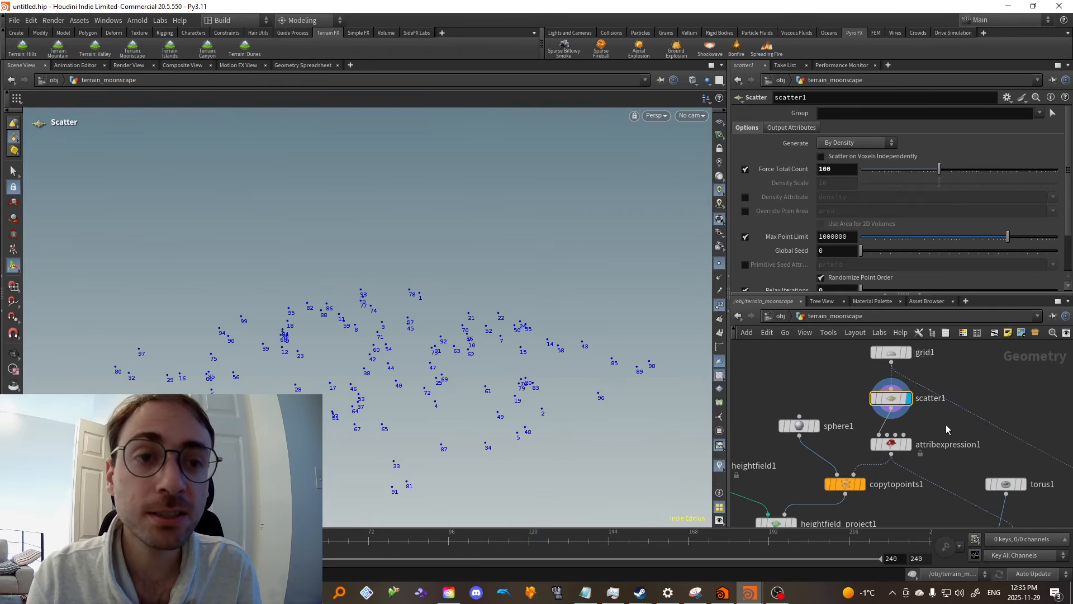
# Select and display the attribexpression1 node, and examine its pscale expression and the point values in the Geometry Spreadsheet
pyautogui.click(909, 446)
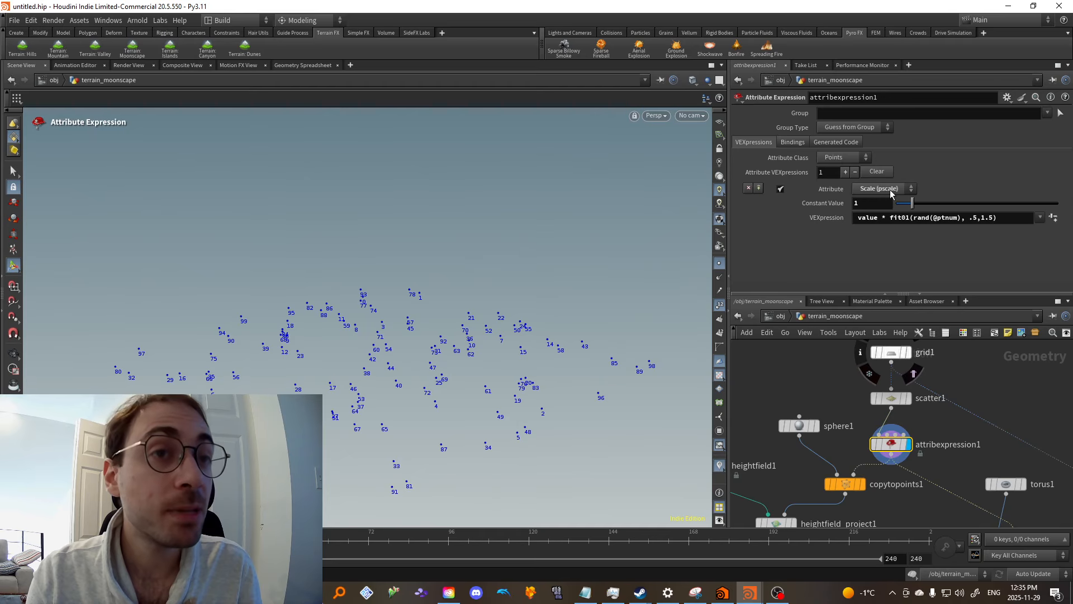
pyautogui.moveTo(998, 219)
pyautogui.mouseDown()
pyautogui.moveTo(777, 221)
pyautogui.moveTo(1009, 220)
pyautogui.mouseUp()
pyautogui.press('Return')
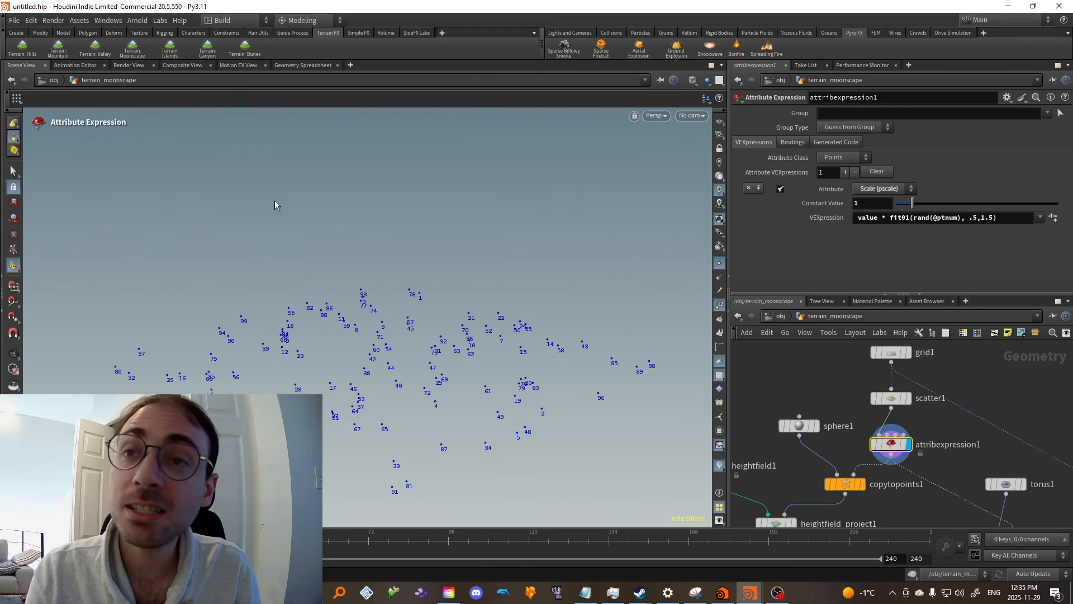
pyautogui.click(303, 66)
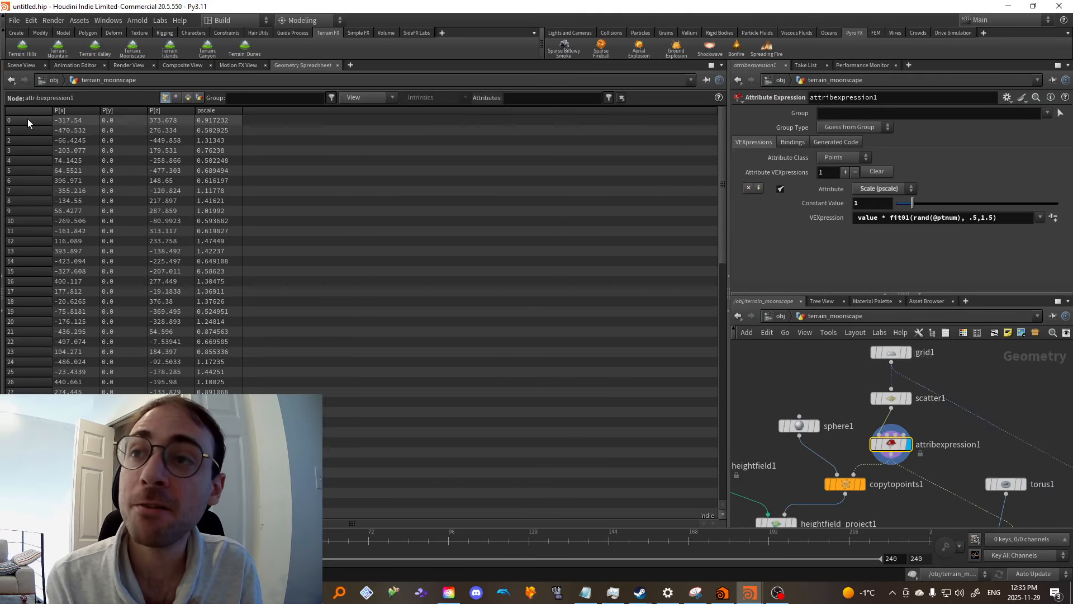
# Zoom in on point 4 in the scene view and look up its pscale value in the Geometry Spreadsheet
pyautogui.click(21, 65)
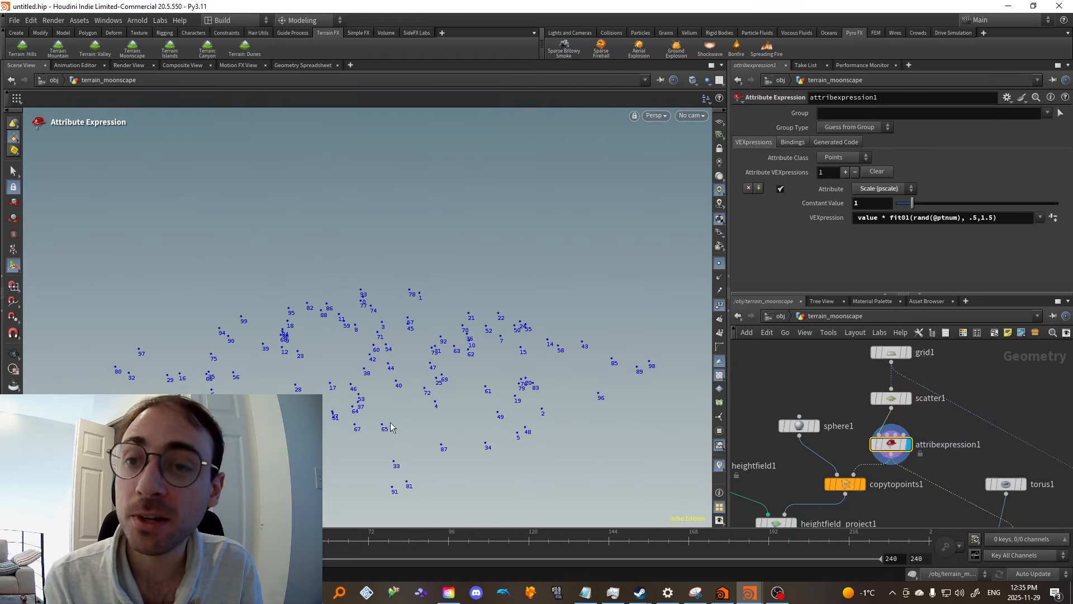
pyautogui.press('Escape')
pyautogui.scroll(5, 434, 405)
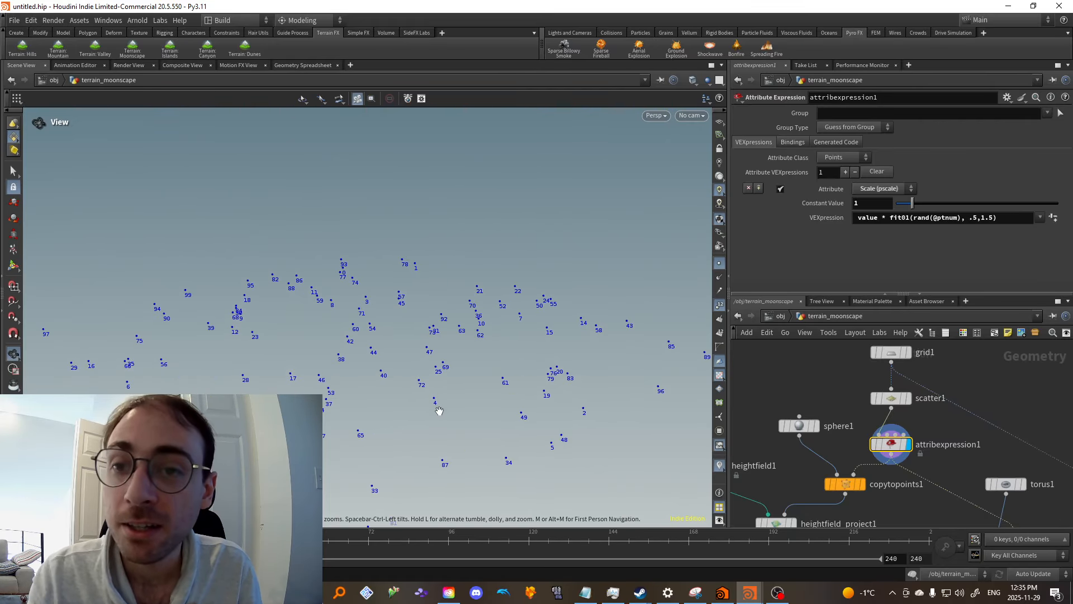
pyautogui.scroll(2, 432, 402)
pyautogui.press('Return')
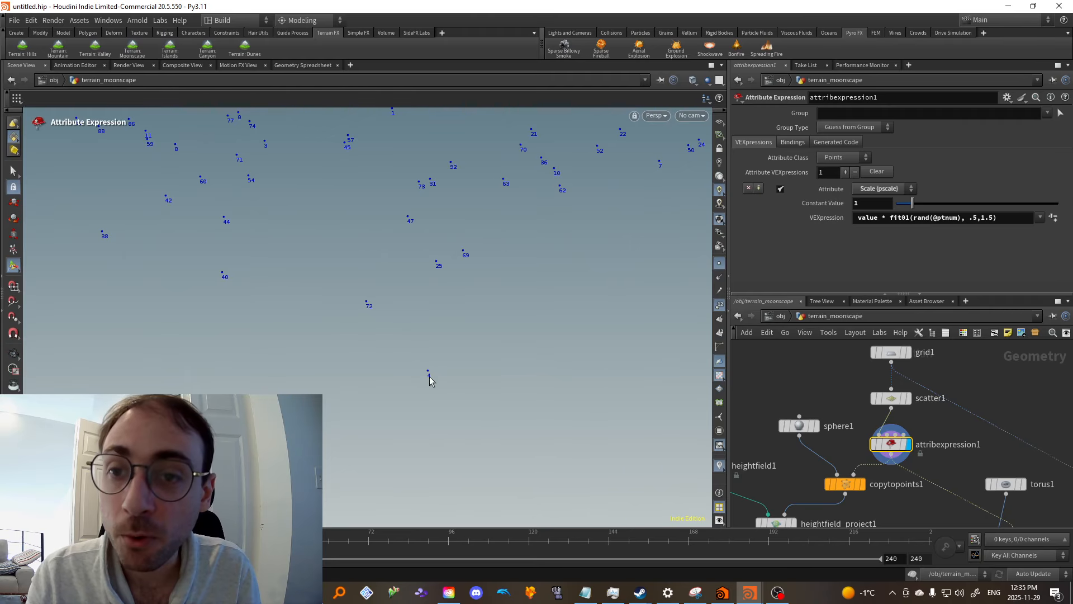
pyautogui.click(296, 65)
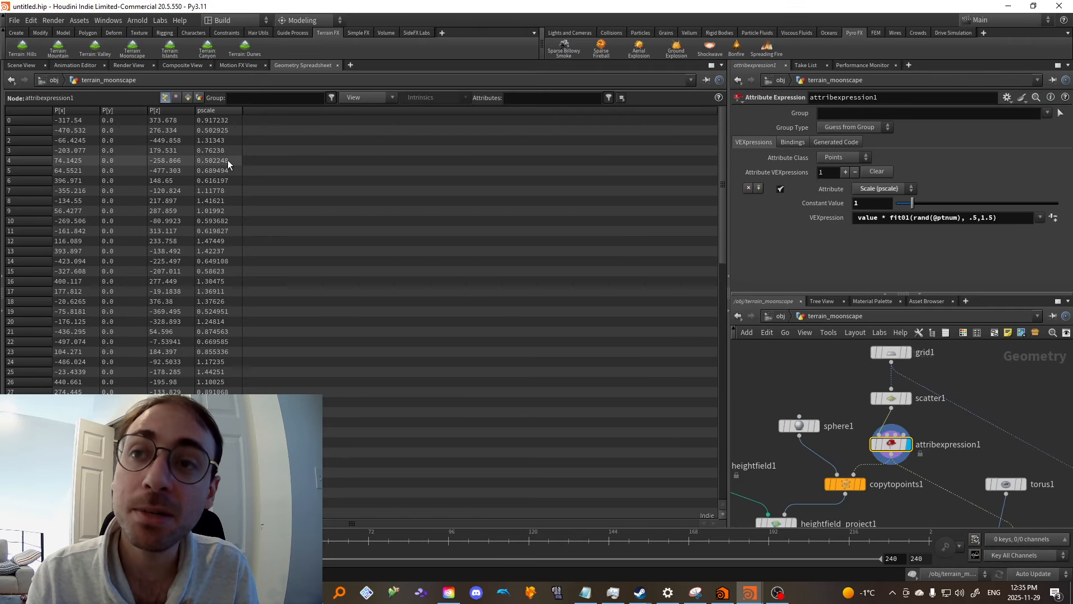
# Compare the spreadsheet attributes of the scatter1 node with those of attribexpression1
pyautogui.moveTo(957, 424); pyautogui.dragTo(892, 451)
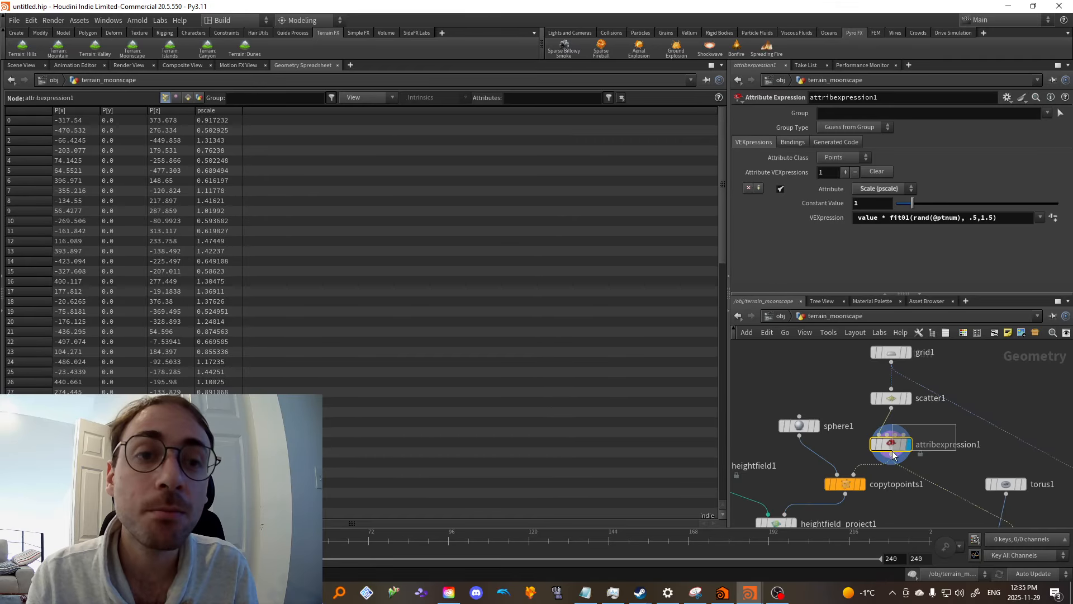
pyautogui.moveTo(852, 387); pyautogui.dragTo(907, 420)
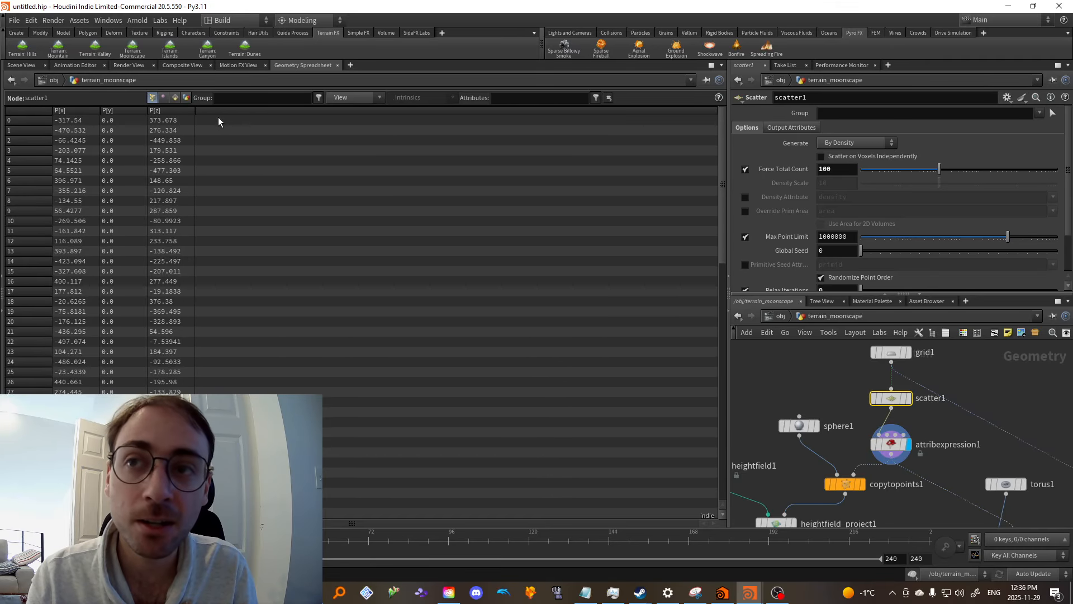
pyautogui.click(886, 451)
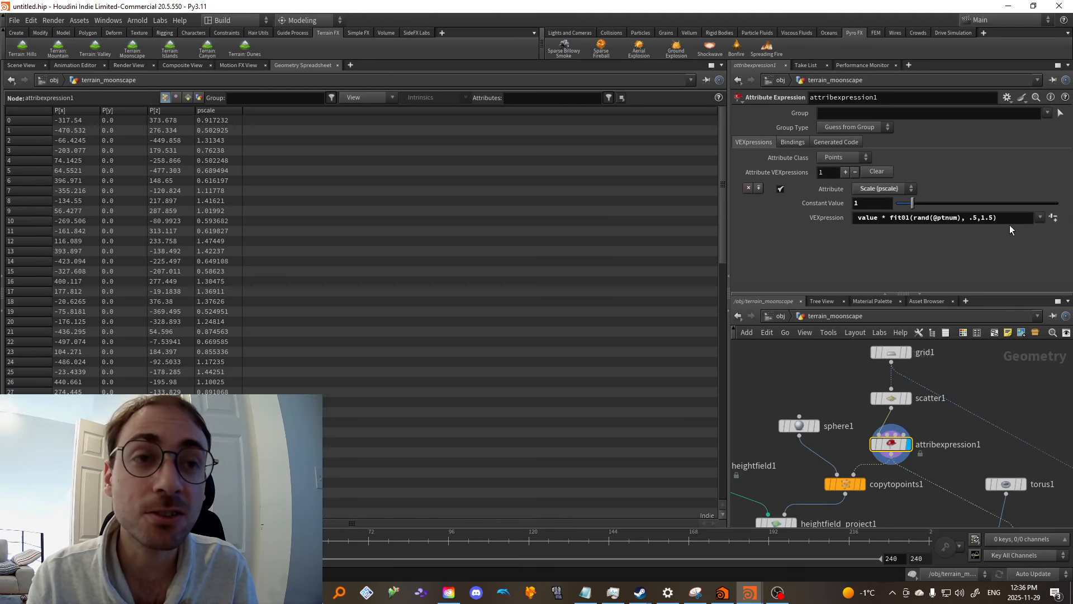
# Review the VEXpression and sort the points by pscale in ascending and descending order to check the value range
pyautogui.moveTo(1009, 225); pyautogui.dragTo(742, 239)
pyautogui.moveTo(856, 227); pyautogui.dragTo(1005, 218)
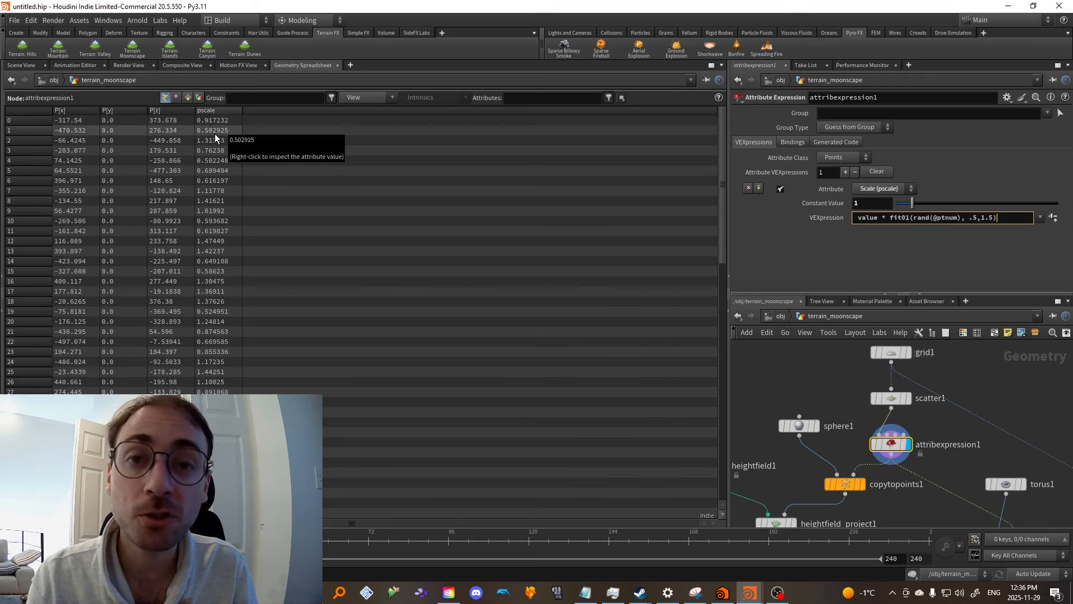
pyautogui.click(215, 111)
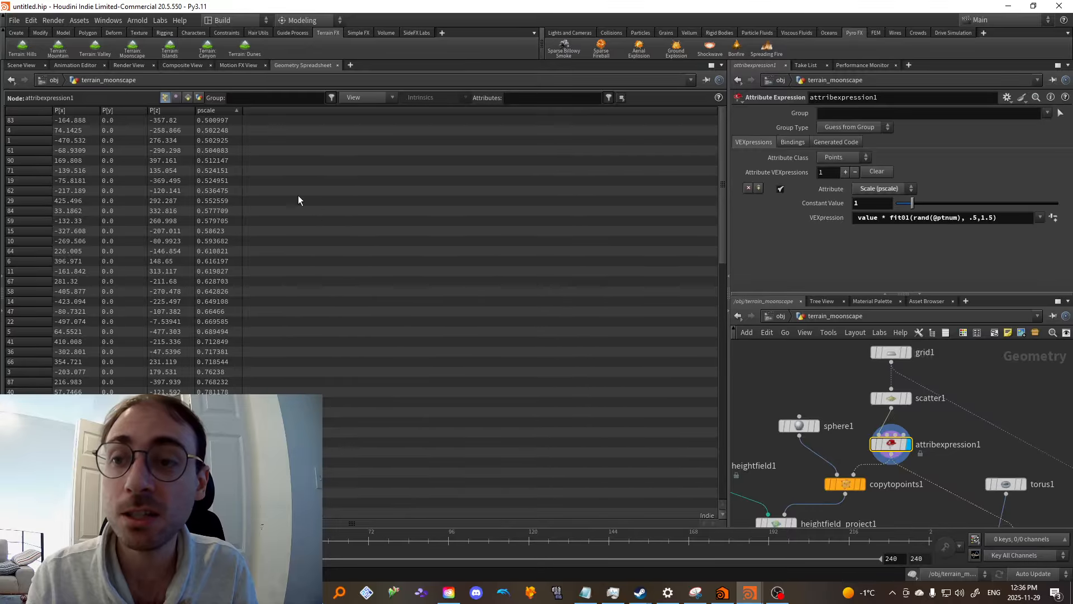
pyautogui.click(217, 110)
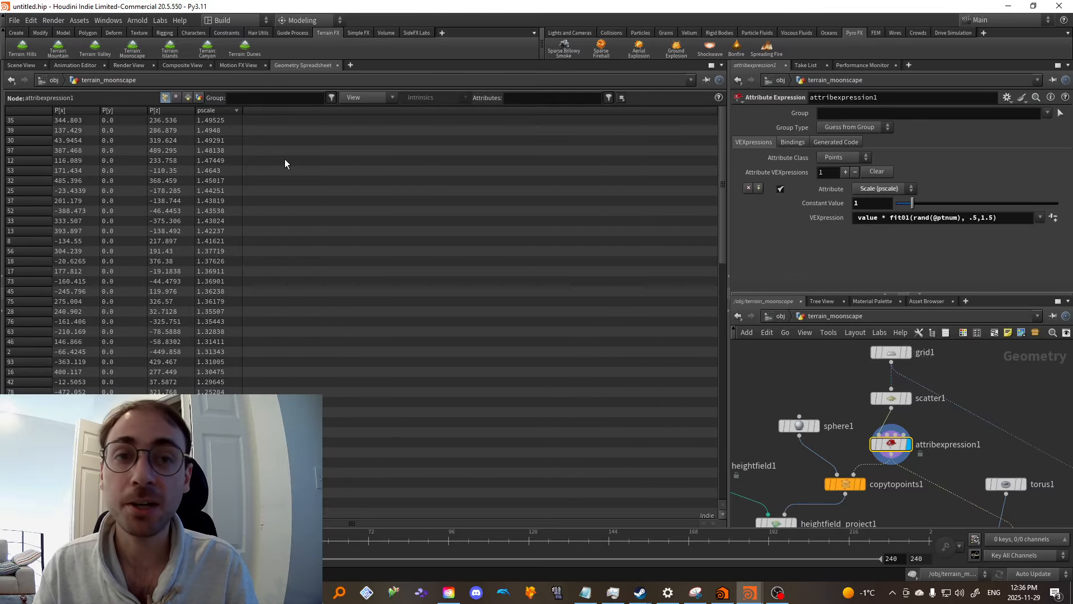
pyautogui.click(1006, 223)
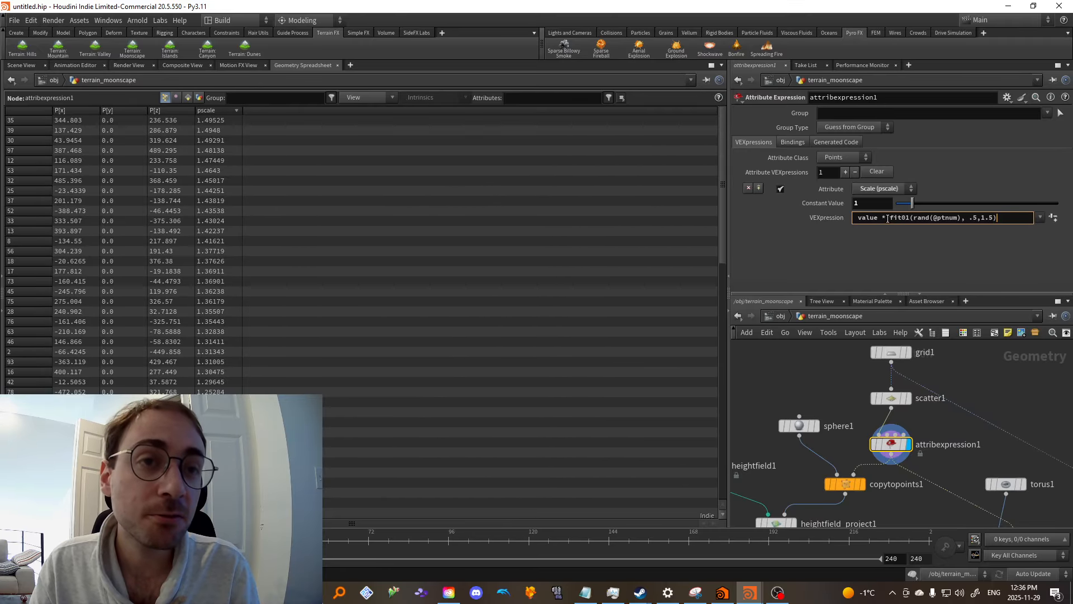
pyautogui.moveTo(888, 219); pyautogui.dragTo(943, 217)
pyautogui.click(953, 218)
pyautogui.moveTo(856, 218); pyautogui.dragTo(957, 221)
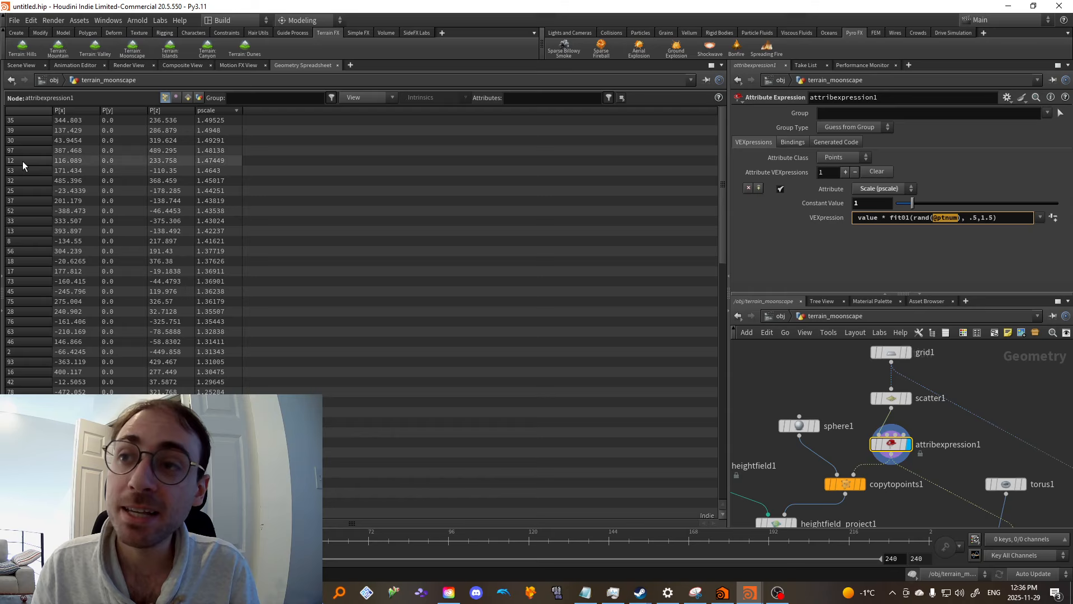
pyautogui.click(21, 65)
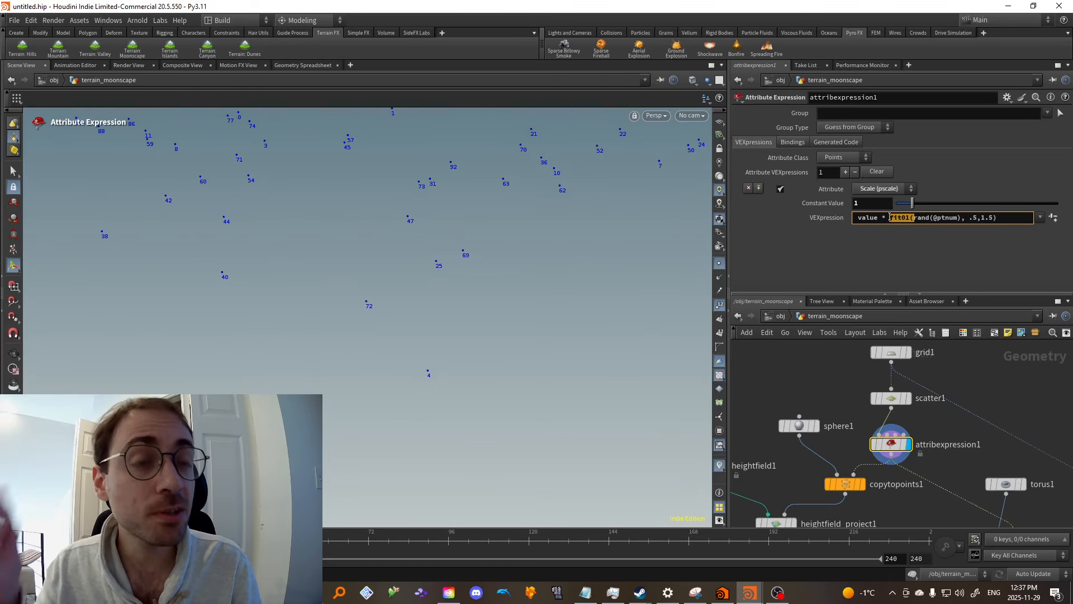
pyautogui.write('1')
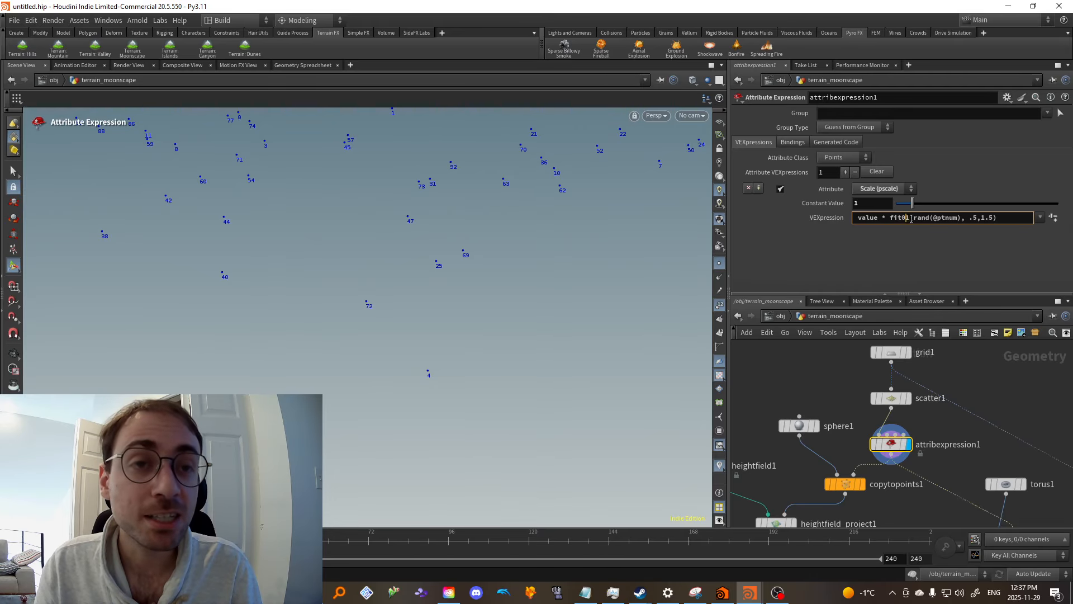
pyautogui.tripleClick(984, 219)
pyautogui.click(994, 219)
pyautogui.click(318, 66)
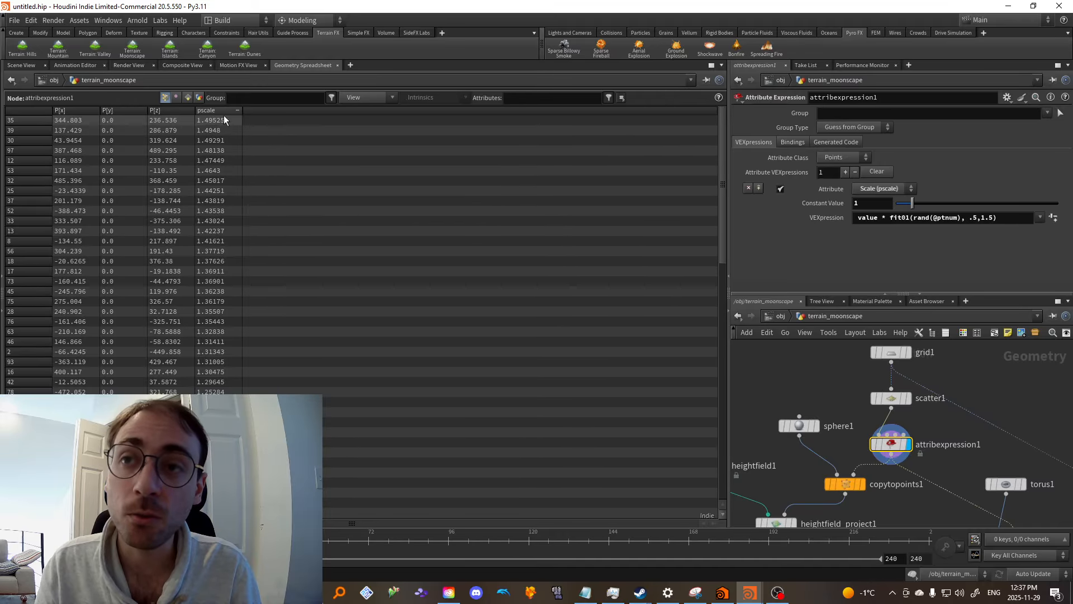
pyautogui.moveTo(723, 212); pyautogui.dragTo(737, 447)
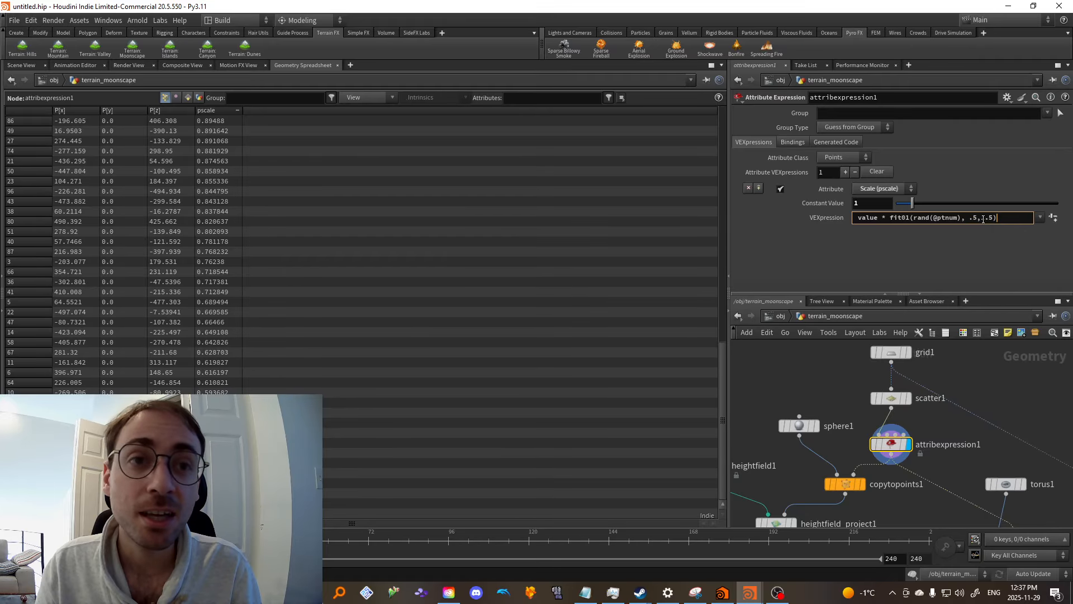
pyautogui.press('Return')
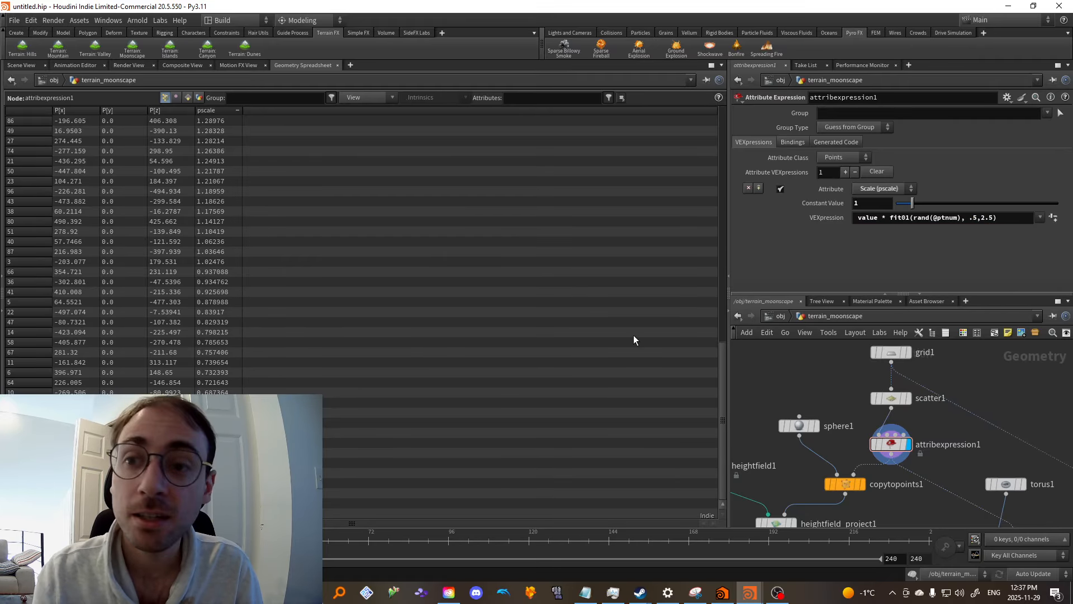
pyautogui.scroll(10, 265, 337)
pyautogui.scroll(7, 266, 337)
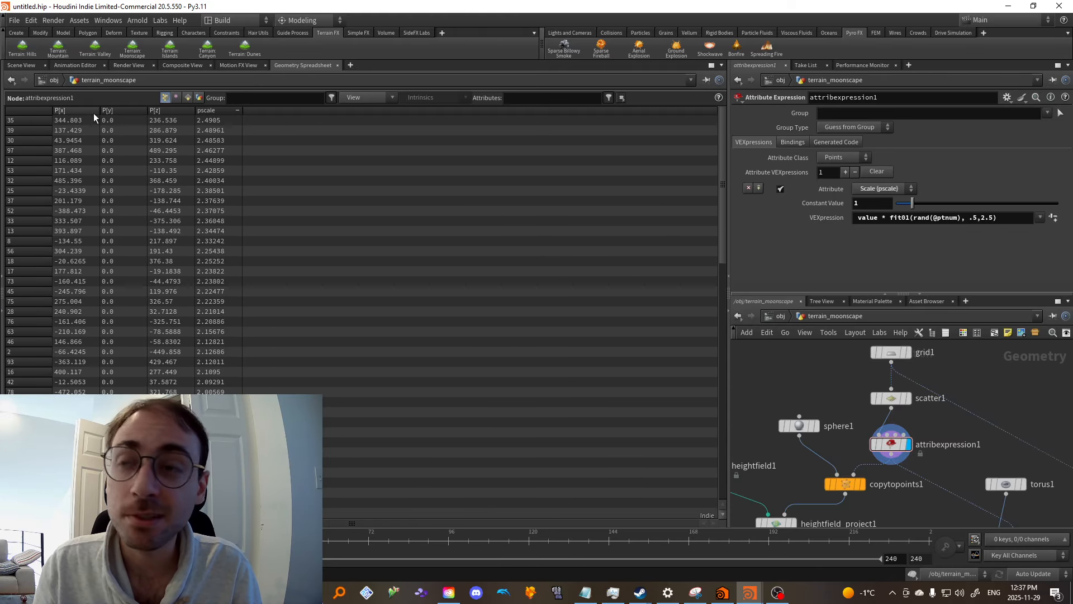
# Display the sphere1 node in the scene view, bring the whole sphere into view and inspect the node's radius settings
pyautogui.click(16, 66)
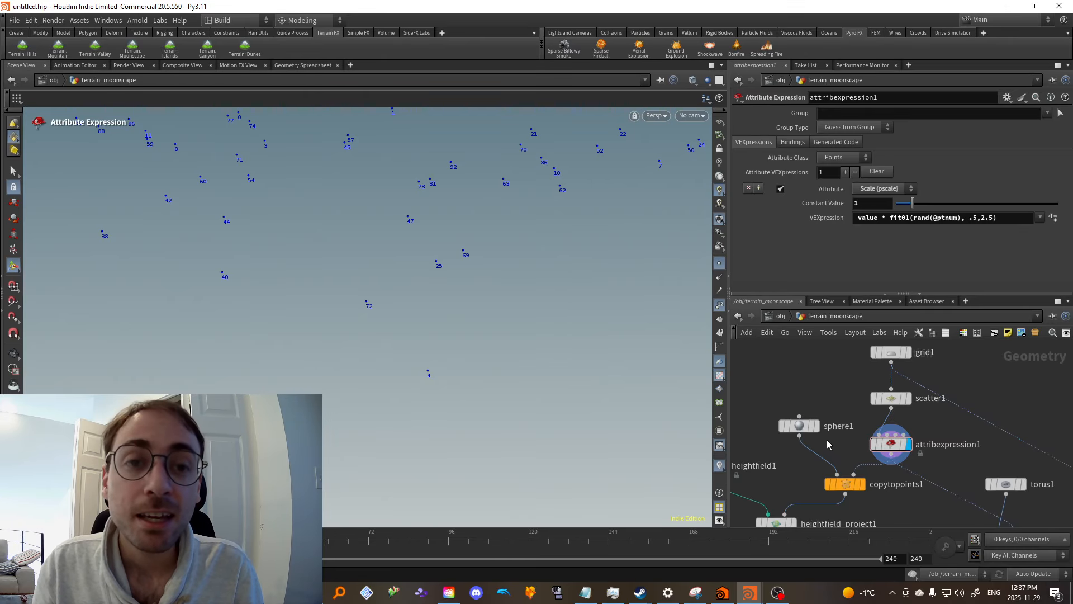
pyautogui.click(817, 426)
pyautogui.press('Escape')
pyautogui.scroll(10, 188, 201)
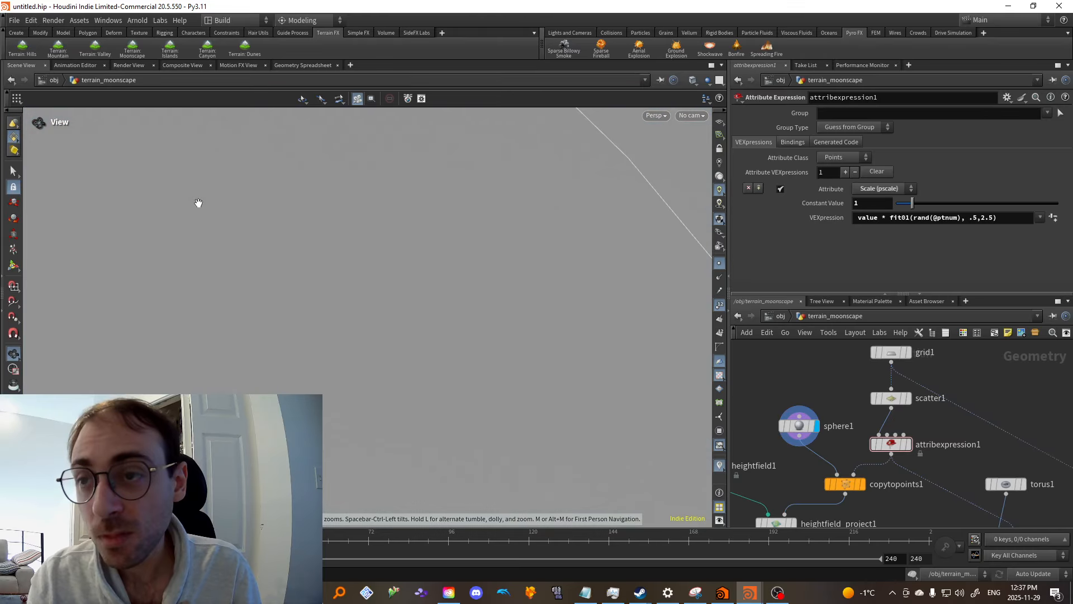
pyautogui.scroll(-6, 197, 203)
pyautogui.press('Return')
pyautogui.press('Escape')
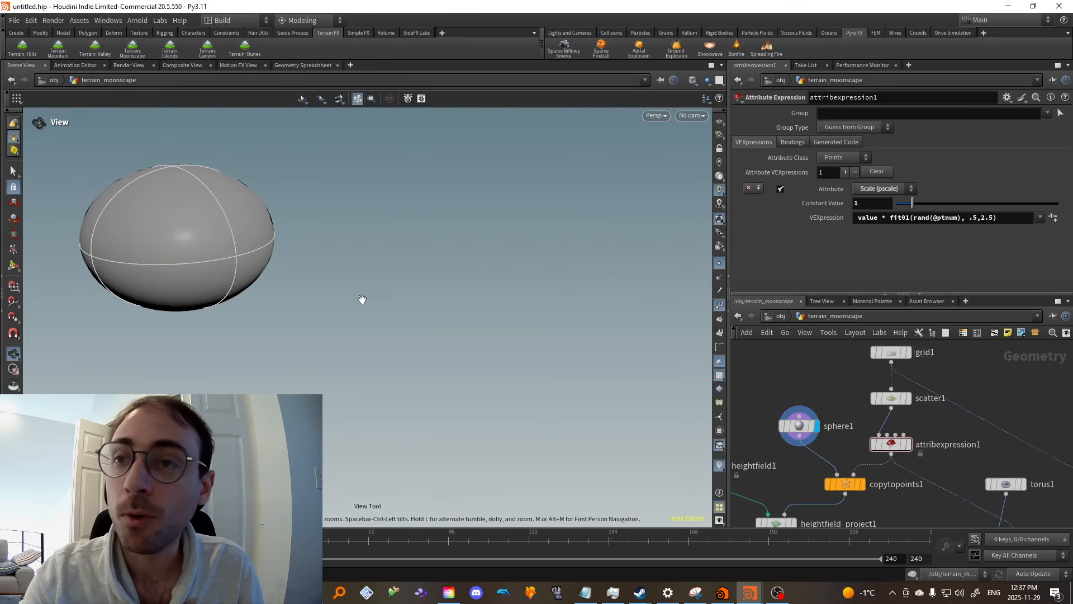
pyautogui.moveTo(360, 296); pyautogui.dragTo(414, 311)
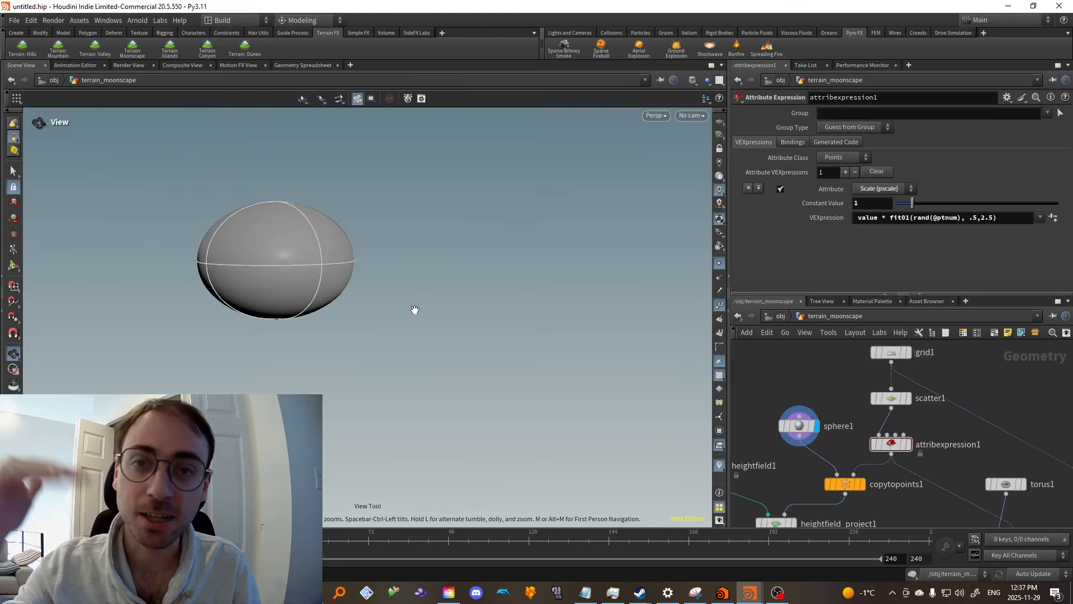
pyautogui.click(803, 429)
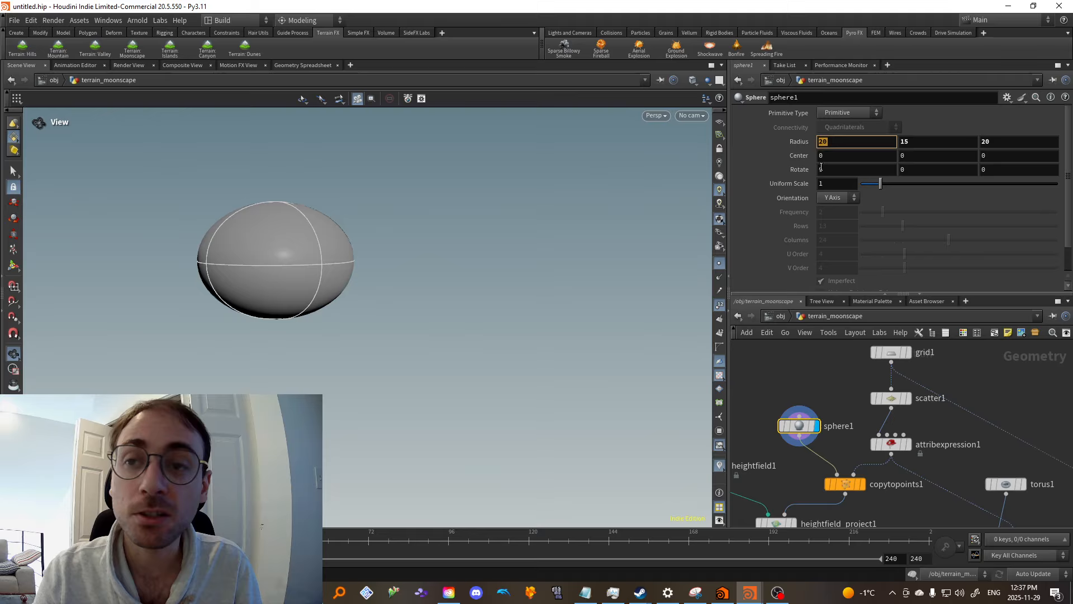
pyautogui.click(776, 367)
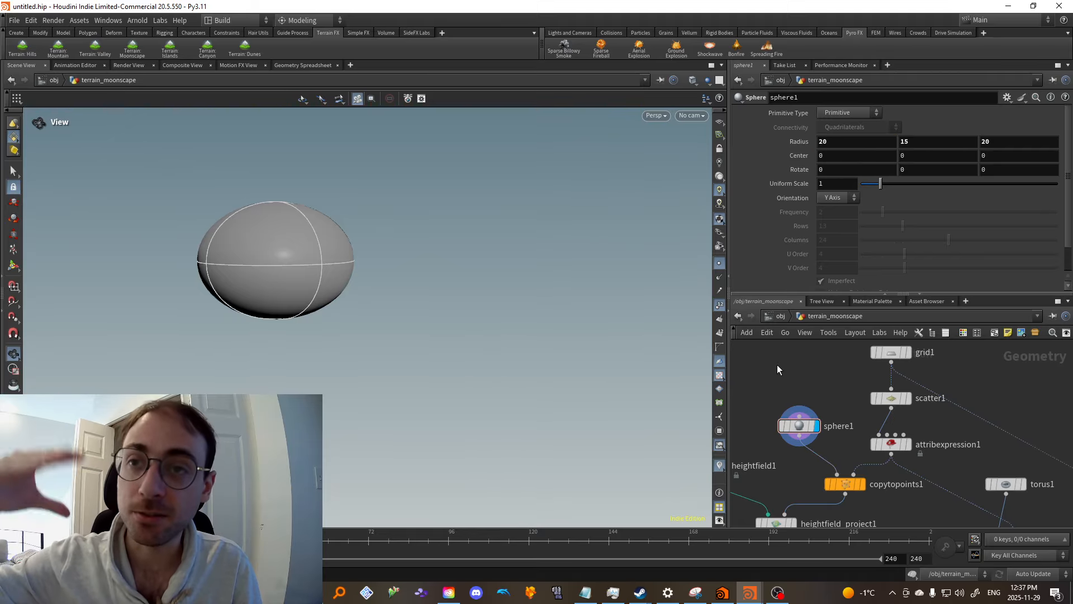
# Display and select the copytopoints1 node and frame all the copied spheres in the scene view
pyautogui.moveTo(834, 485); pyautogui.dragTo(836, 465, button='middle')
pyautogui.click(864, 465)
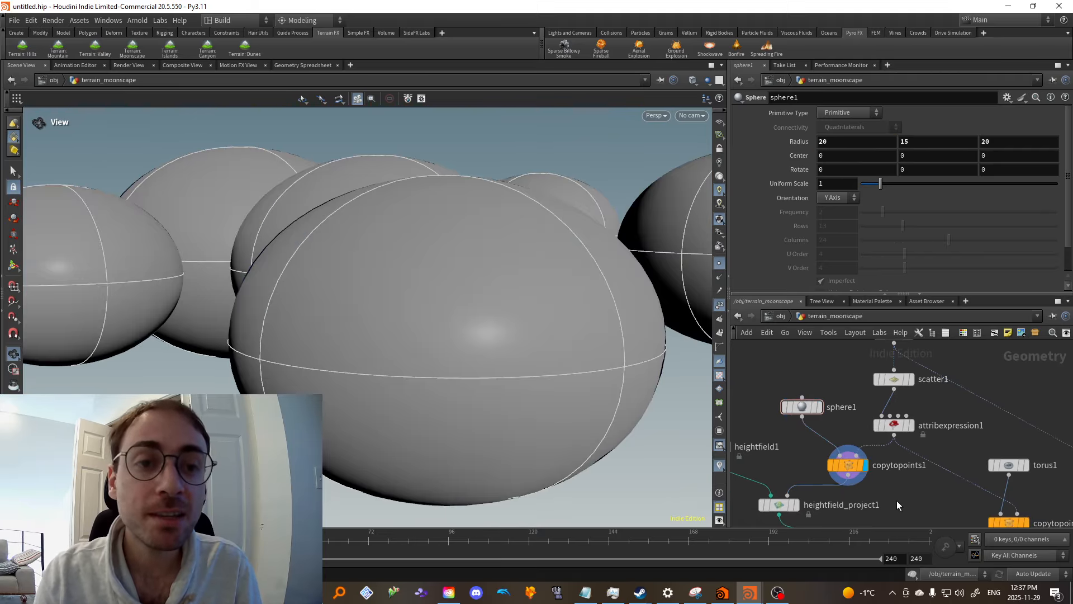
pyautogui.click(847, 465)
pyautogui.press('h')
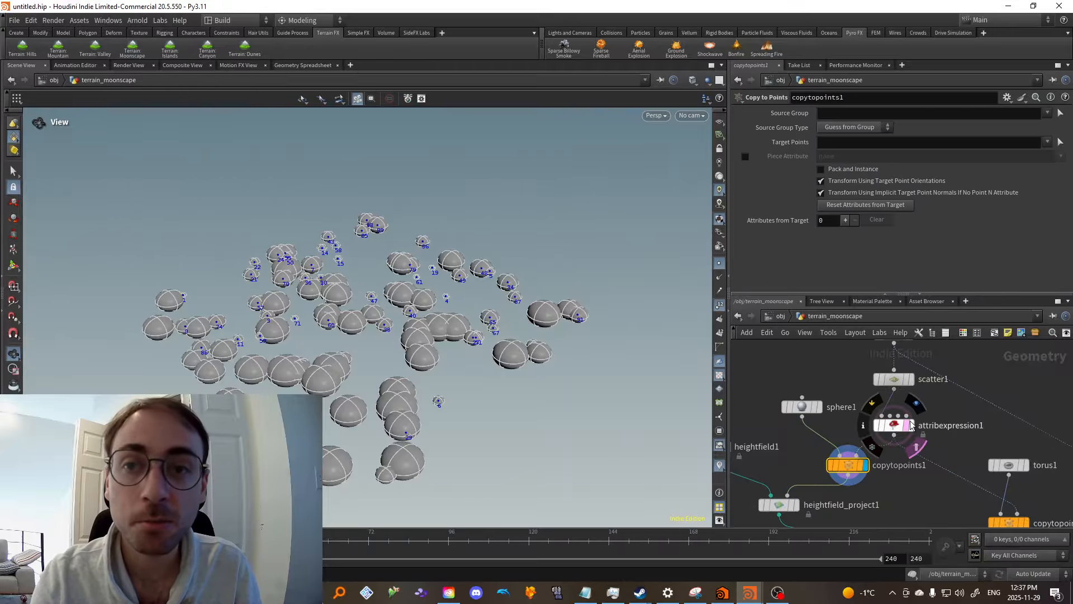
# Display the attribexpression1 points, hide point markers and numbers, and switch the display back to copytopoints1
pyautogui.click(912, 430)
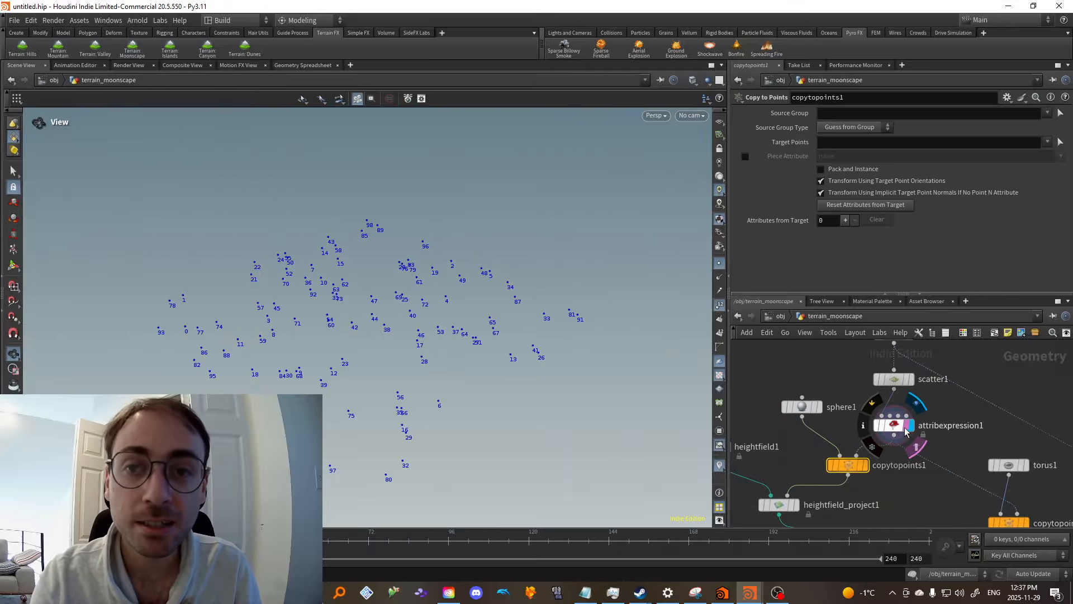
pyautogui.click(720, 306)
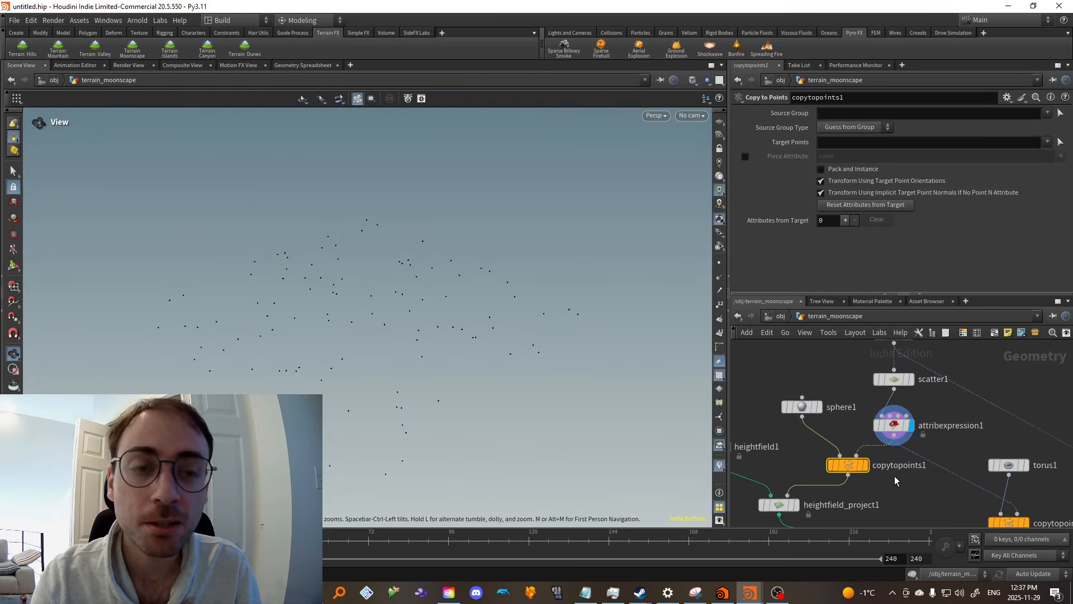
pyautogui.click(865, 466)
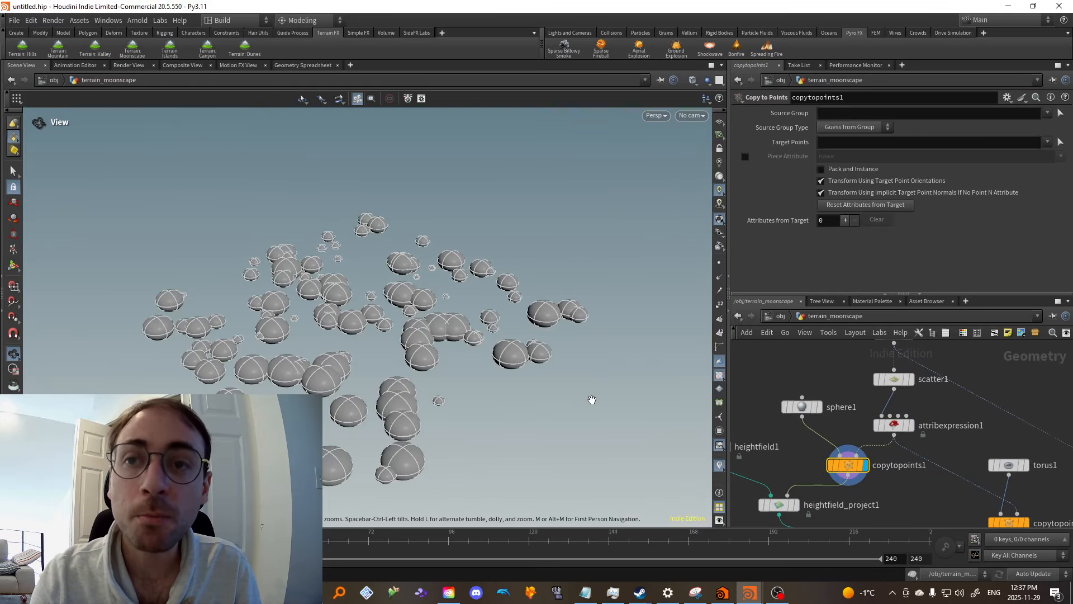
# Examine the copied spheres from a lower angle and bring up the attribexpression1 node's settings
pyautogui.moveTo(592, 399); pyautogui.dragTo(584, 379)
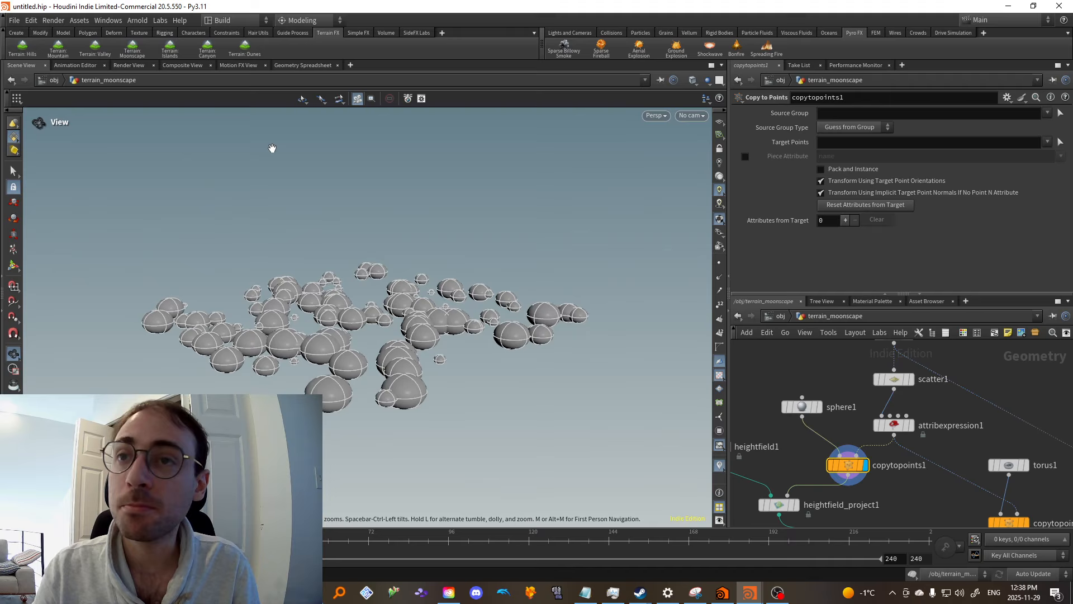
pyautogui.moveTo(906, 492); pyautogui.dragTo(927, 471, button='middle')
pyautogui.click(921, 396)
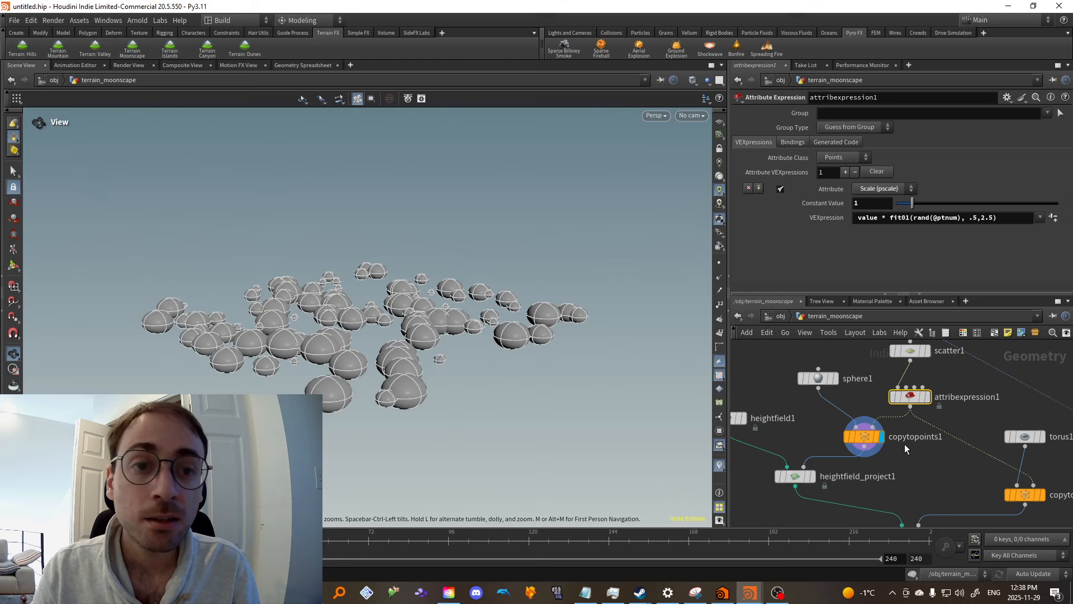
# Select and display the heightfield_project1 node and examine the craters the spheres cut into the heightfield
pyautogui.click(856, 475)
pyautogui.moveTo(855, 476); pyautogui.dragTo(923, 454, button='middle')
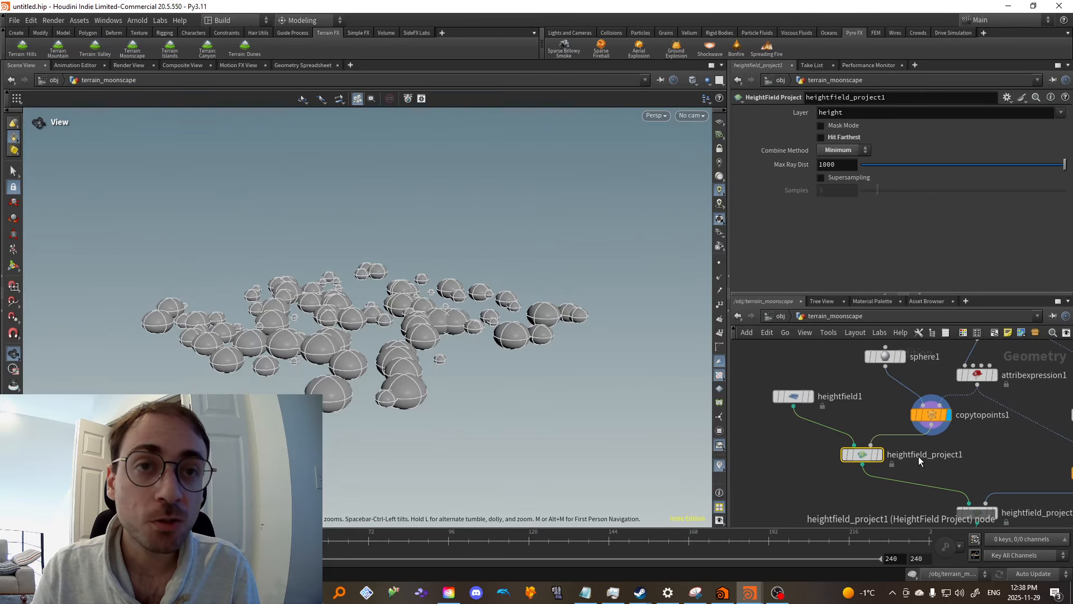
pyautogui.click(880, 454)
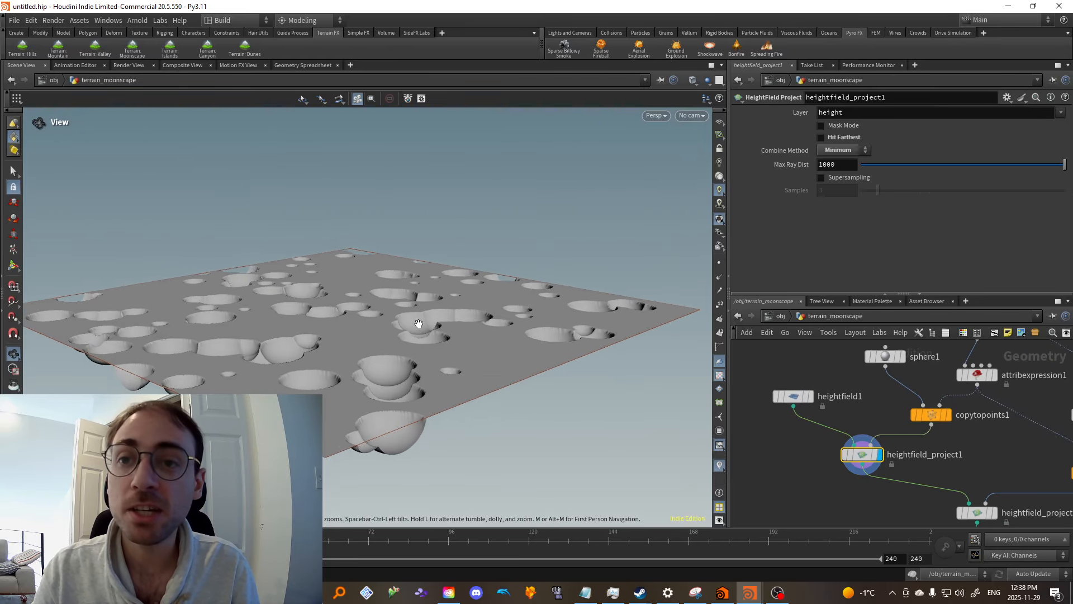
pyautogui.moveTo(418, 324); pyautogui.dragTo(420, 344)
pyautogui.scroll(2, 421, 344)
# Check the Combine Method choices of heightfield_project1, keep Minimum, and look over the crater shapes from above
pyautogui.click(847, 150)
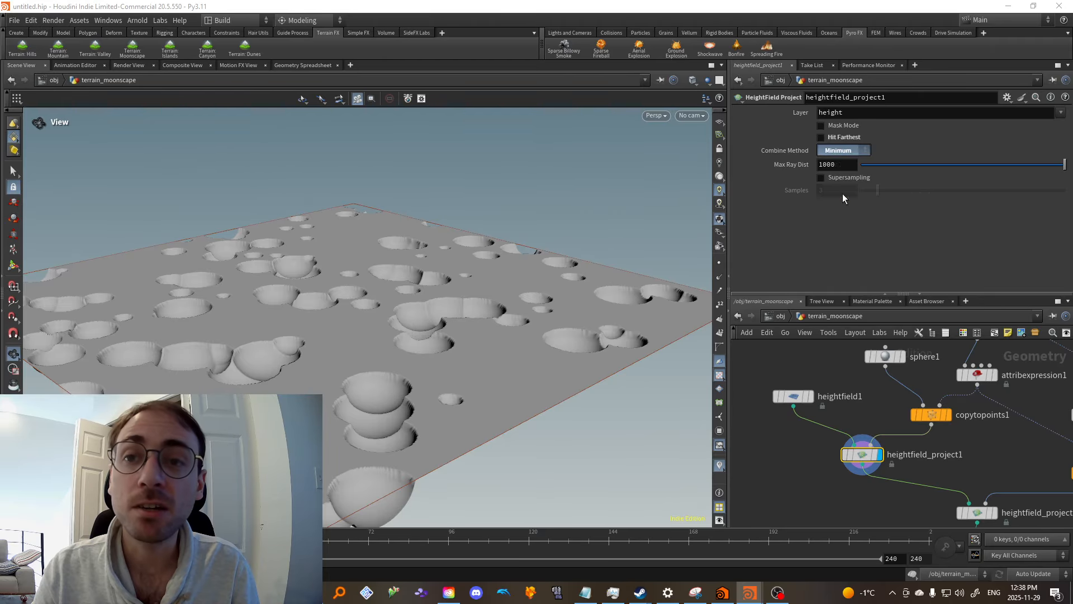
pyautogui.click(843, 194)
pyautogui.click(839, 155)
pyautogui.click(836, 206)
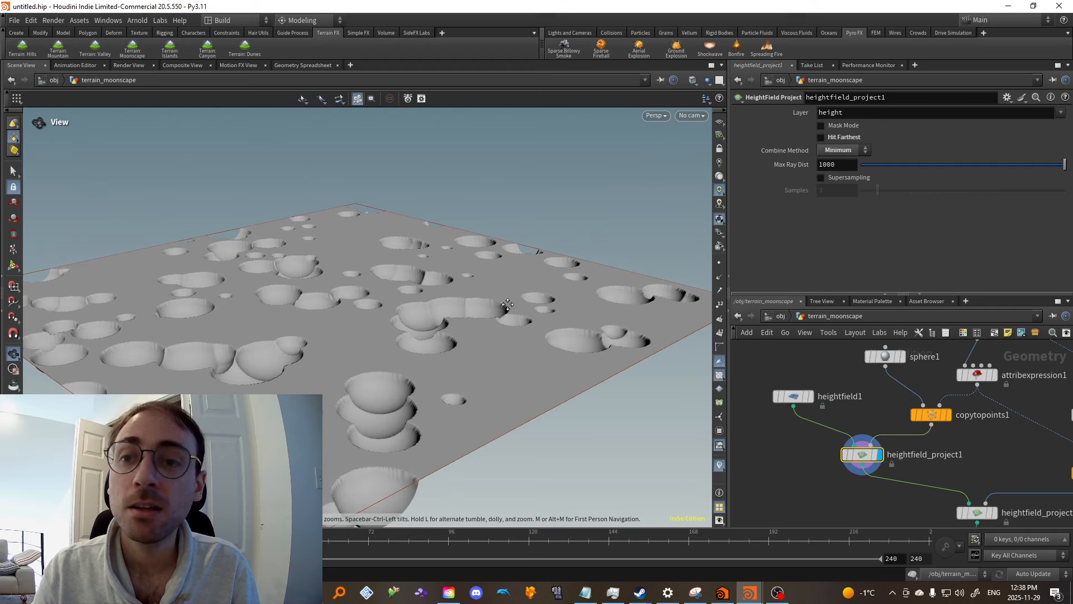
pyautogui.moveTo(486, 296); pyautogui.dragTo(475, 334)
pyautogui.moveTo(568, 300); pyautogui.dragTo(586, 287, button='middle')
pyautogui.scroll(-3, 1005, 425)
# Display the torus1 node, then the copytopoints2 node, framing the resulting rings in the scene view
pyautogui.moveTo(1026, 447); pyautogui.dragTo(875, 430, button='middle')
pyautogui.scroll(3, 899, 423)
pyautogui.click(928, 390)
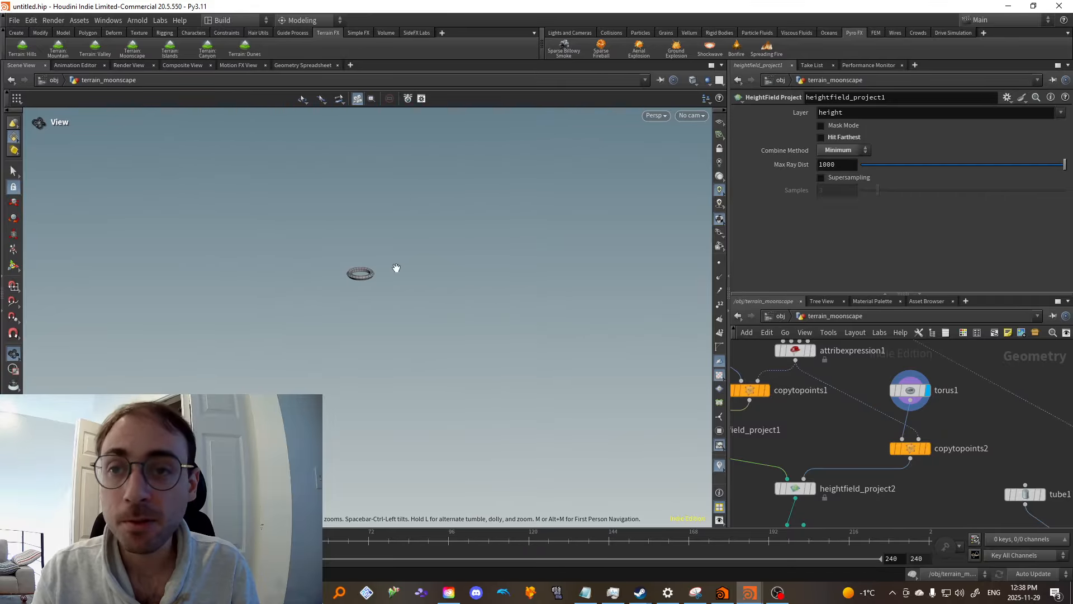
pyautogui.press('g')
pyautogui.click(929, 449)
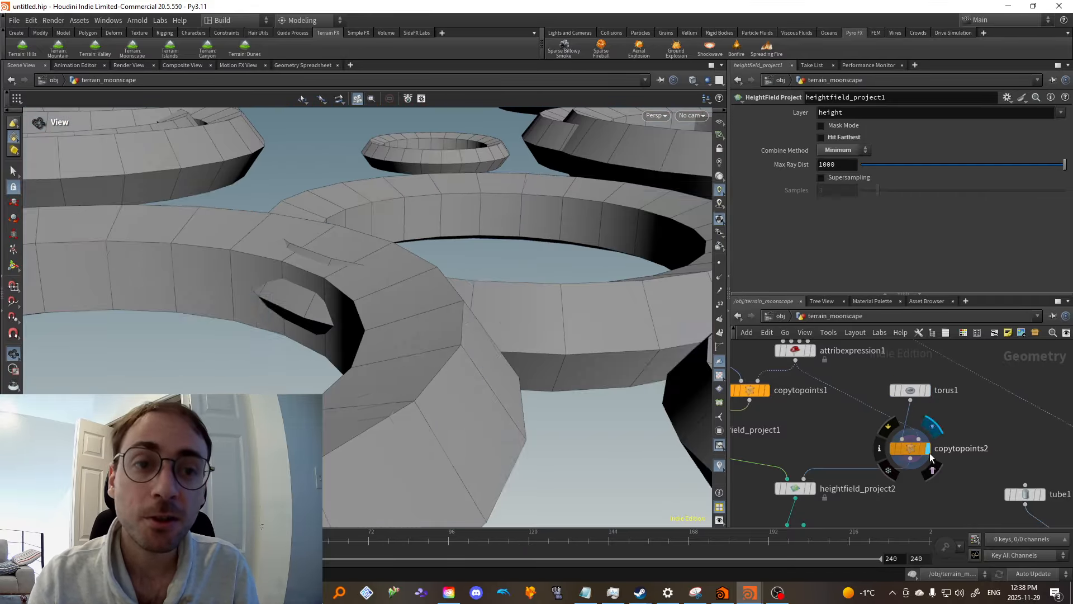
pyautogui.press('g')
pyautogui.moveTo(360, 318); pyautogui.dragTo(367, 320)
pyautogui.scroll(-3, 836, 415)
# Select and display the heightfield_project2 node and inspect the raised crater rims from several angles
pyautogui.moveTo(829, 419); pyautogui.dragTo(814, 377)
pyautogui.moveTo(838, 427); pyautogui.dragTo(833, 412, button='middle')
pyautogui.scroll(2, 839, 444)
pyautogui.moveTo(845, 442); pyautogui.dragTo(866, 438)
pyautogui.scroll(2, 853, 467)
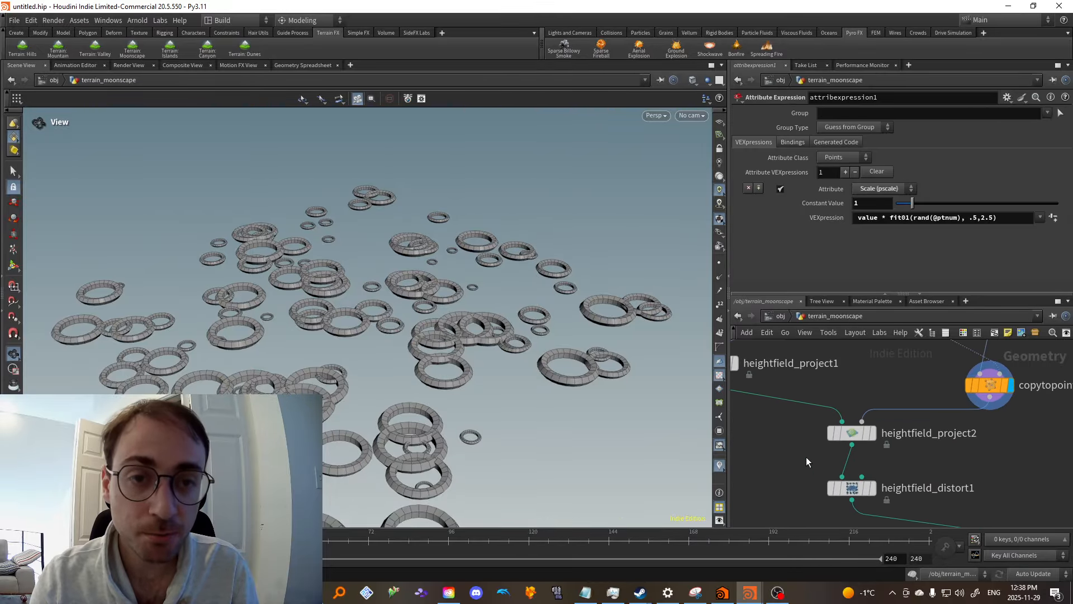
pyautogui.click(847, 432)
pyautogui.click(873, 432)
pyautogui.moveTo(496, 431); pyautogui.dragTo(458, 372, button='middle')
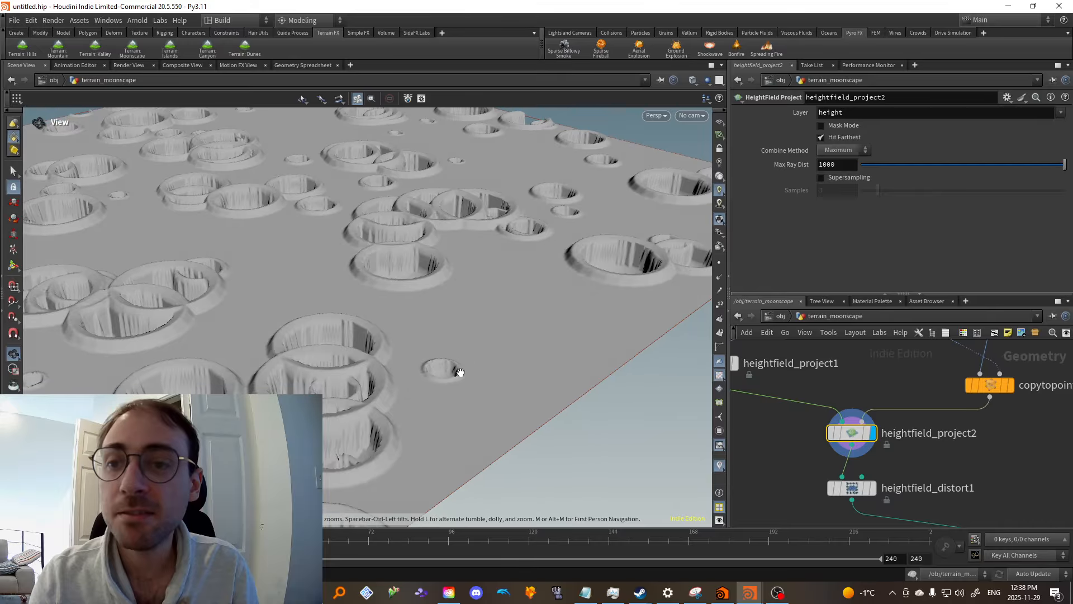
pyautogui.moveTo(457, 371); pyautogui.dragTo(551, 385)
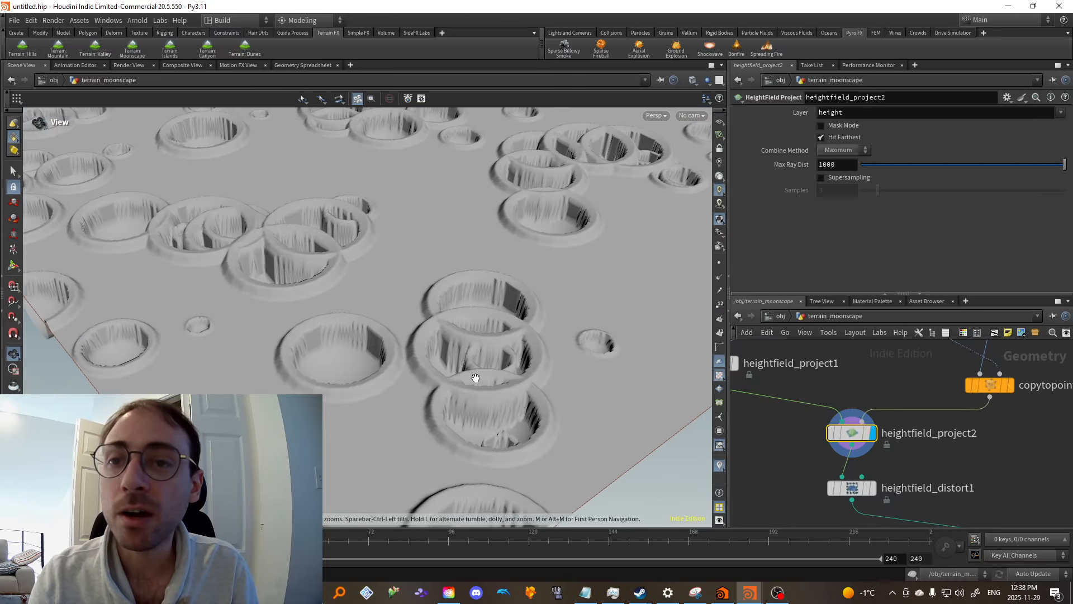
pyautogui.moveTo(476, 378); pyautogui.dragTo(440, 333)
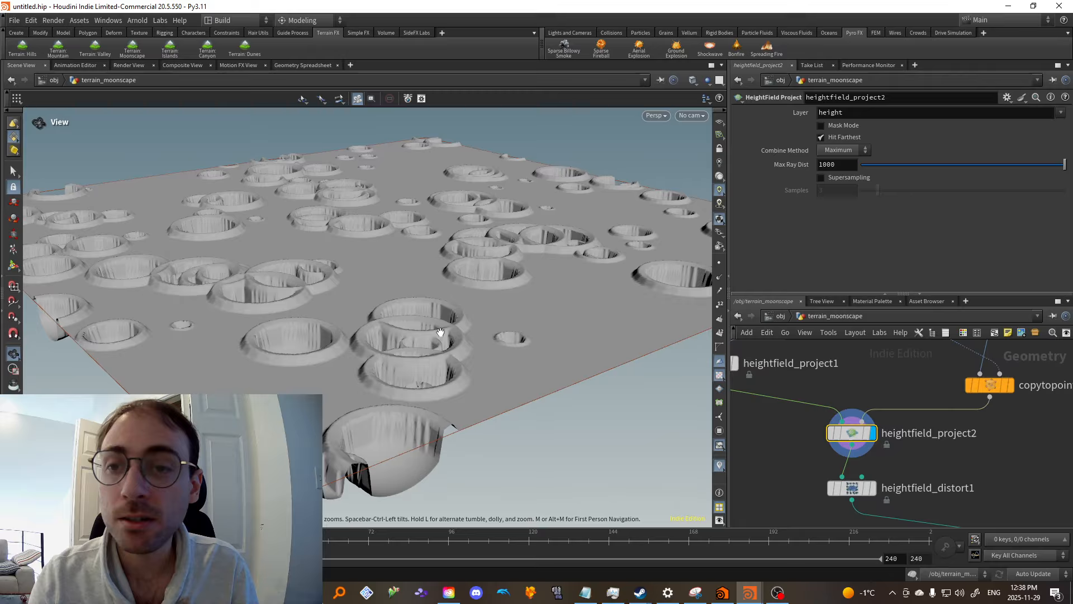
# Display the heightfield_distort1 node and bring up its noise distortion settings
pyautogui.scroll(-1, 956, 419)
pyautogui.moveTo(976, 459); pyautogui.dragTo(930, 424, button='middle')
pyautogui.click(870, 445)
pyautogui.click(851, 444)
pyautogui.scroll(-2, 930, 424)
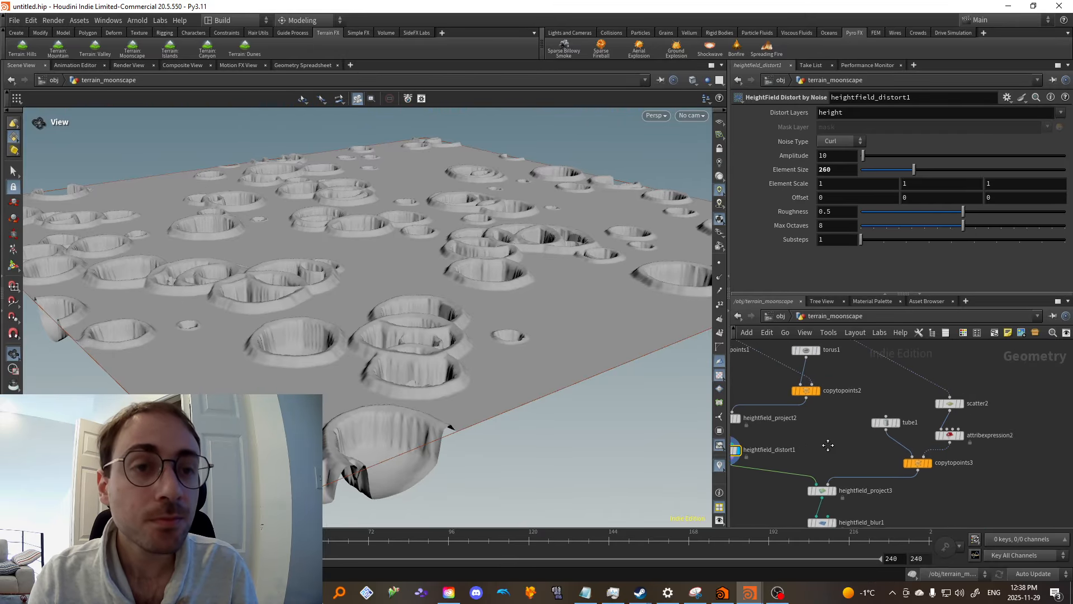
# Display the copytopoints3 tubes, switch the display to heightfield_project3, and inspect the projected small rocks and craters up close
pyautogui.click(929, 465)
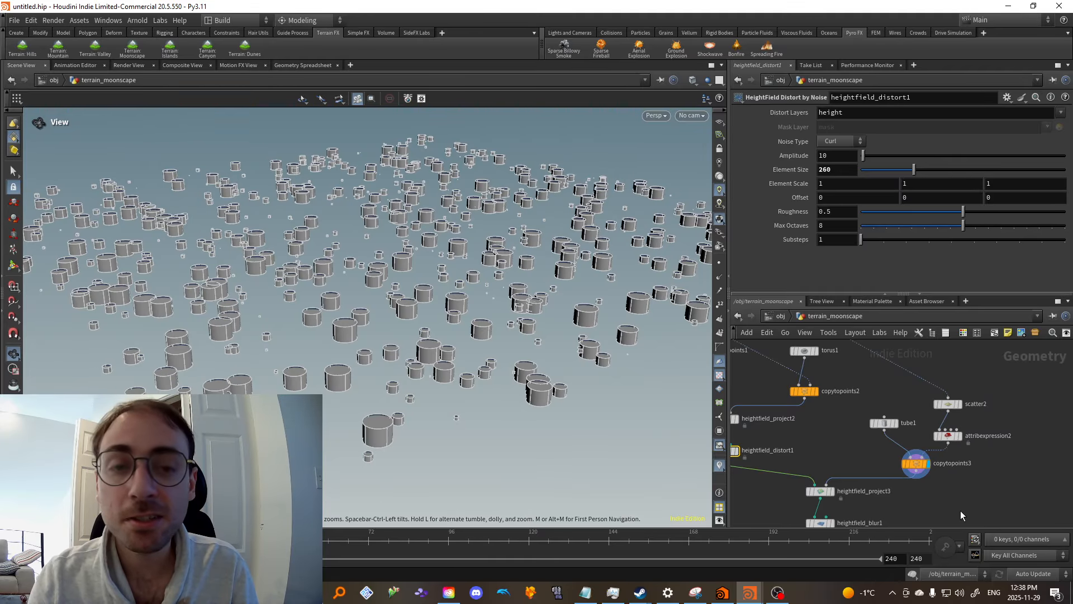
pyautogui.moveTo(961, 511); pyautogui.dragTo(994, 486, button='middle')
pyautogui.click(864, 467)
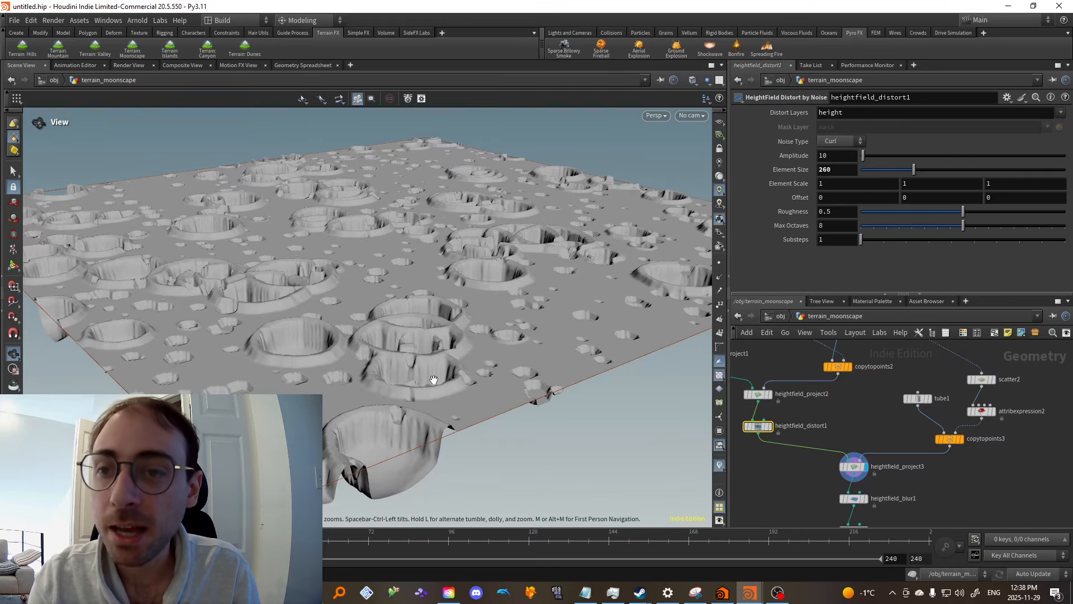
pyautogui.moveTo(579, 412); pyautogui.dragTo(549, 444)
pyautogui.moveTo(965, 490); pyautogui.dragTo(980, 467, button='middle')
pyautogui.scroll(1, 980, 467)
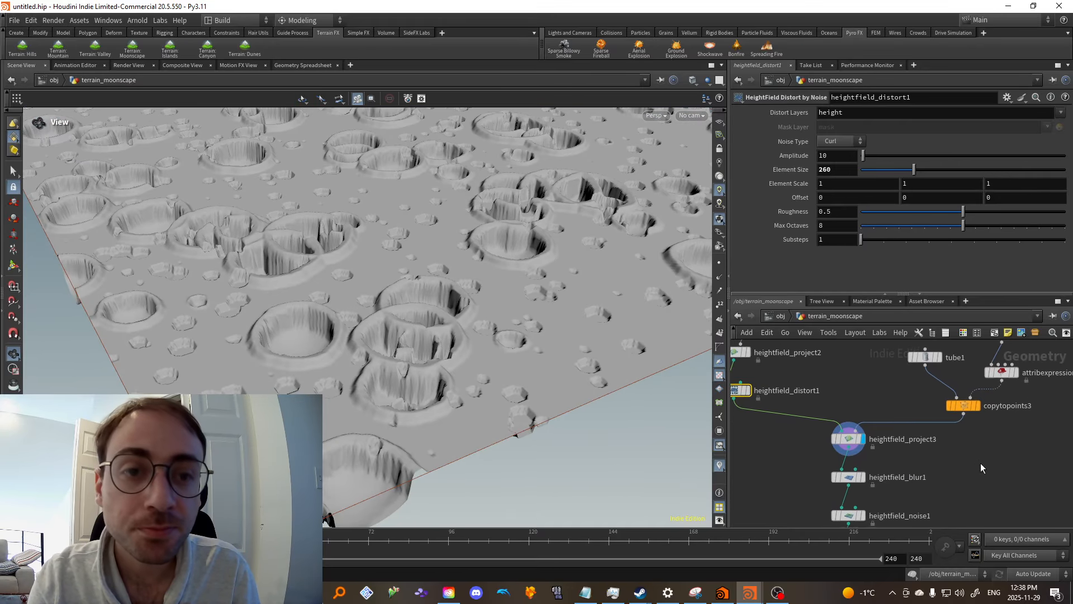
pyautogui.moveTo(389, 313); pyautogui.dragTo(445, 352)
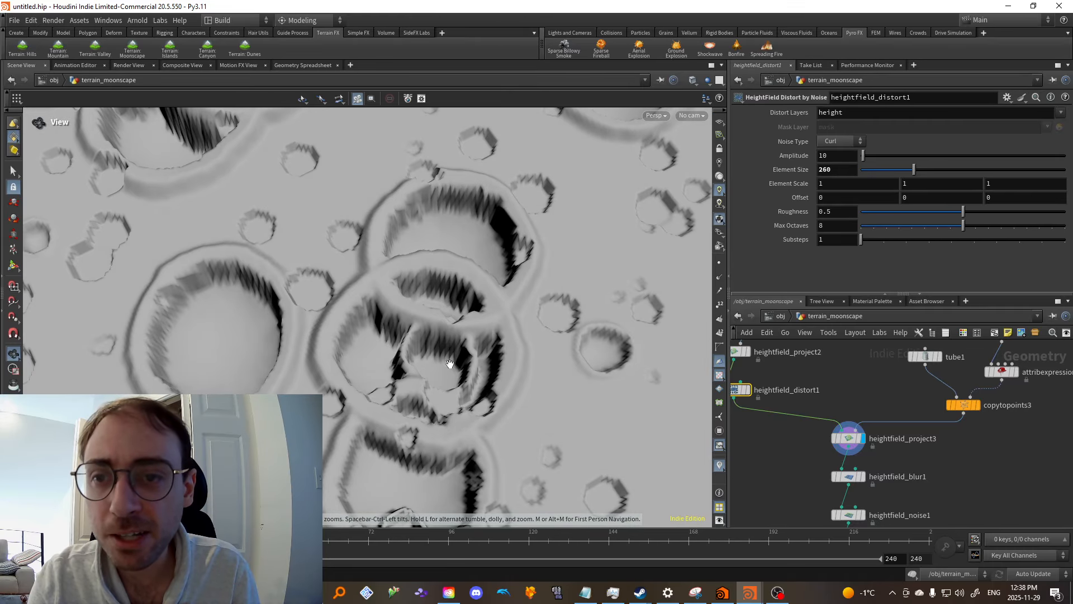
pyautogui.moveTo(439, 391); pyautogui.dragTo(438, 304)
pyautogui.moveTo(439, 305); pyautogui.dragTo(426, 375, button='right')
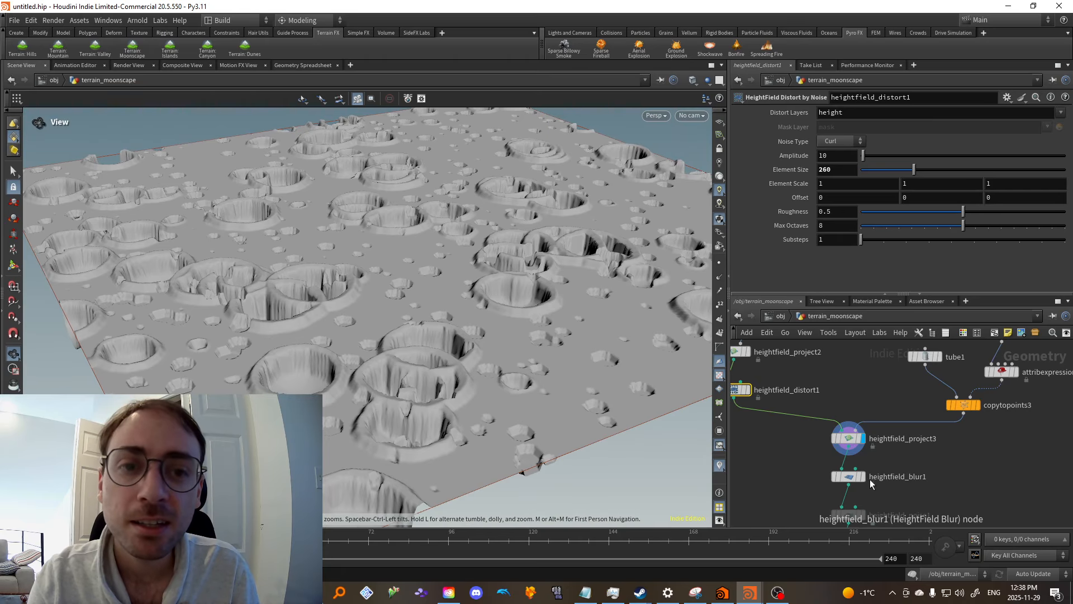
# Display and select the heightfield_blur1 node to review its blur settings
pyautogui.click(861, 477)
pyautogui.moveTo(783, 492); pyautogui.dragTo(813, 459, button='middle')
pyautogui.click(829, 456)
# Display and select heightfield_noise1, and do the same for heightfield_noise2 to review its noise settings
pyautogui.click(852, 490)
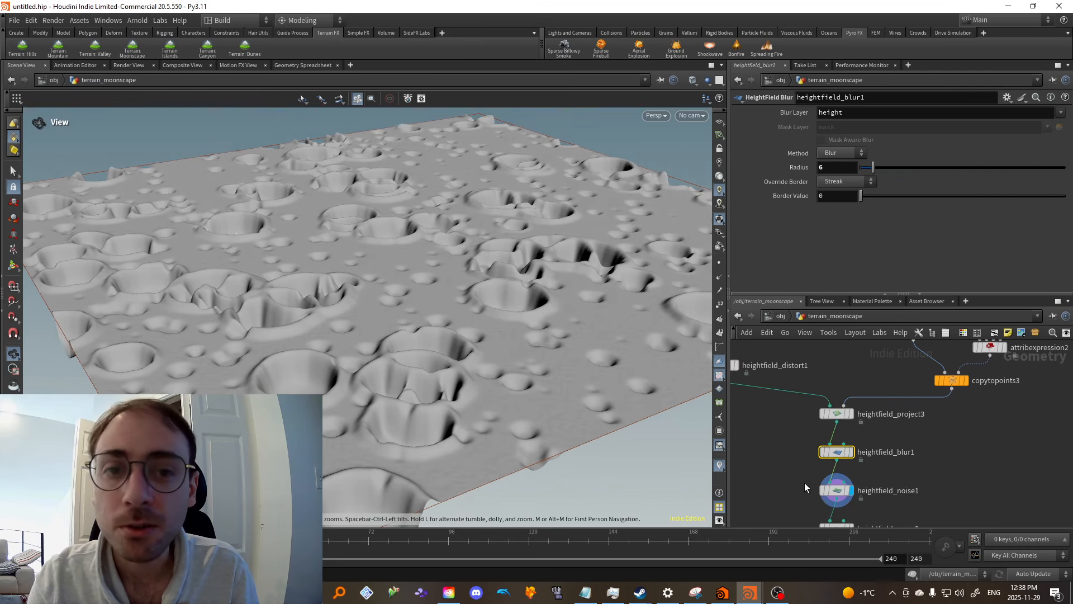
pyautogui.click(833, 491)
pyautogui.moveTo(926, 490); pyautogui.dragTo(990, 506, button='middle')
pyautogui.click(860, 459)
pyautogui.click(846, 459)
pyautogui.scroll(-2, 863, 471)
pyautogui.scroll(1, 879, 424)
pyautogui.moveTo(879, 425); pyautogui.dragTo(971, 547, button='middle')
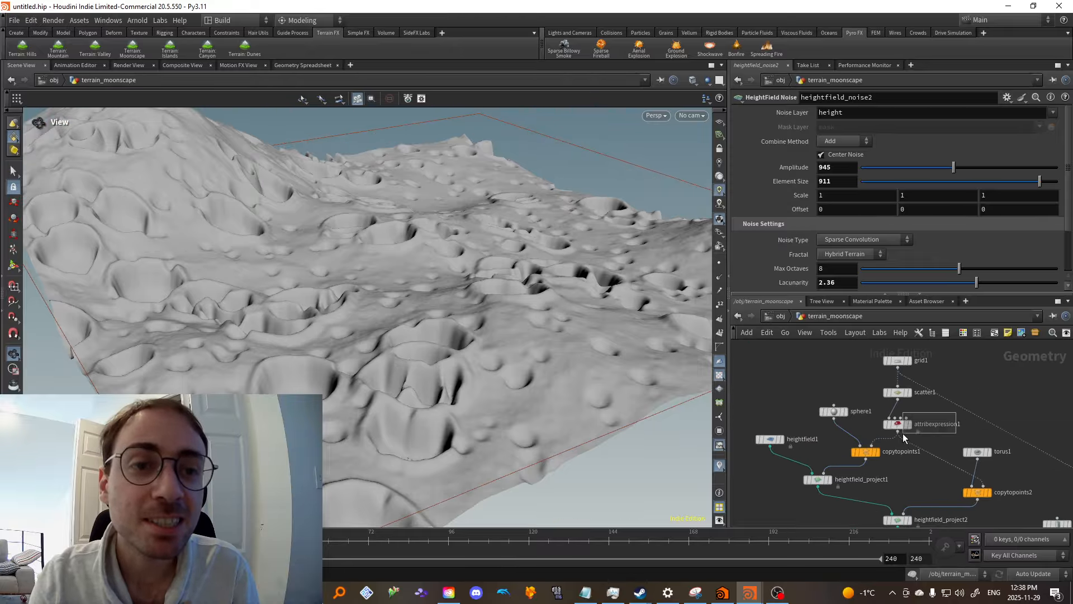
pyautogui.click(901, 426)
pyautogui.click(983, 217)
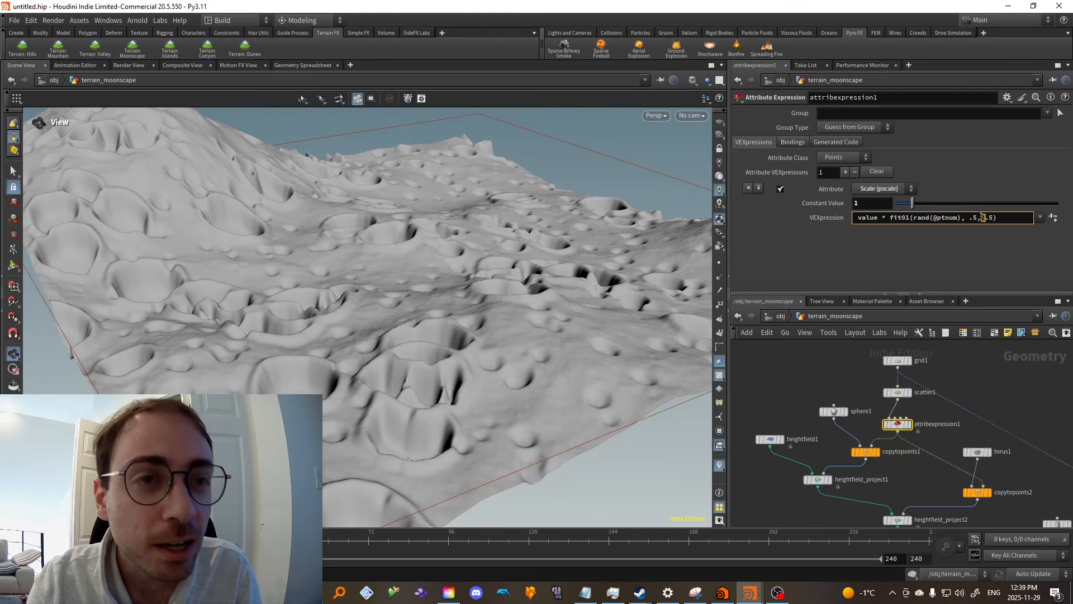
pyautogui.click(1020, 402)
pyautogui.moveTo(442, 313); pyautogui.dragTo(421, 350)
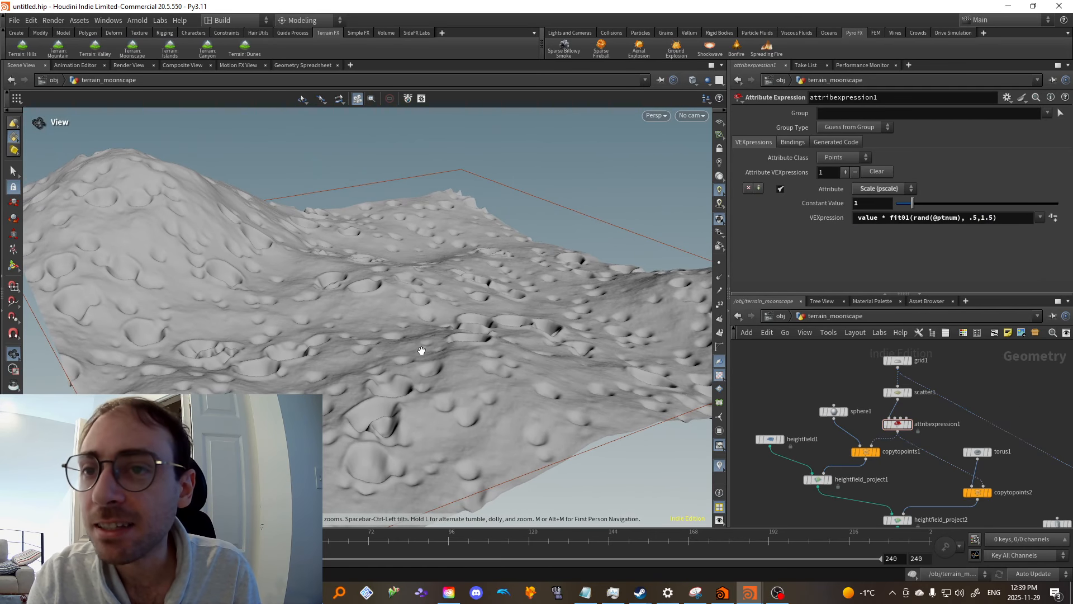
# Display the heightfield_clip1 node farther down the moonscape network
pyautogui.scroll(-2, 424, 349)
pyautogui.scroll(-3, 1030, 446)
pyautogui.moveTo(1030, 447); pyautogui.dragTo(955, 341, button='middle')
pyautogui.moveTo(873, 461); pyautogui.dragTo(840, 404, button='middle')
pyautogui.scroll(4, 884, 486)
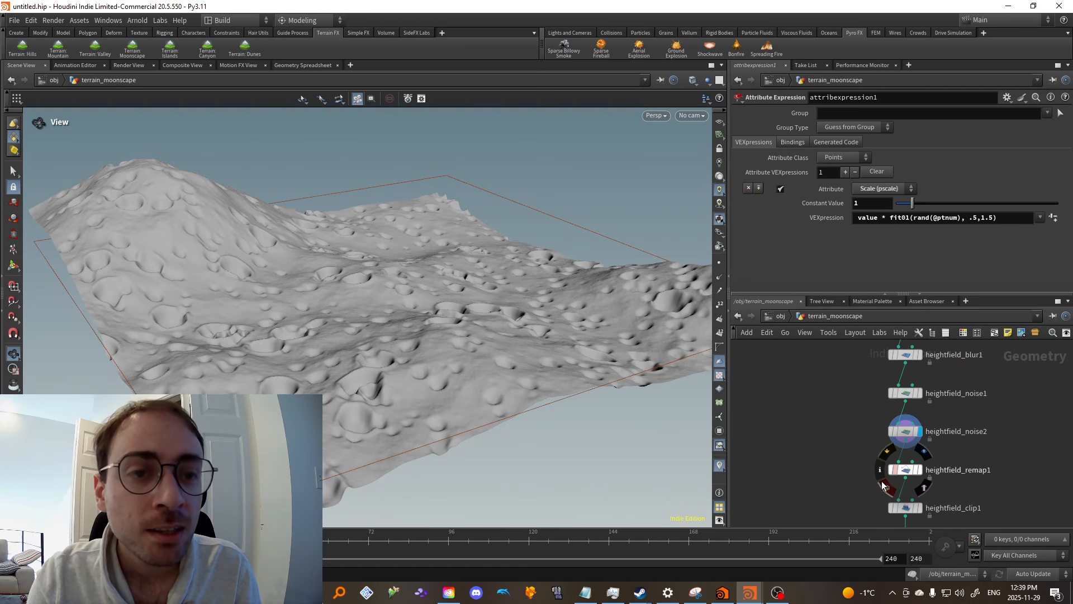
pyautogui.scroll(3, 911, 492)
pyautogui.click(920, 441)
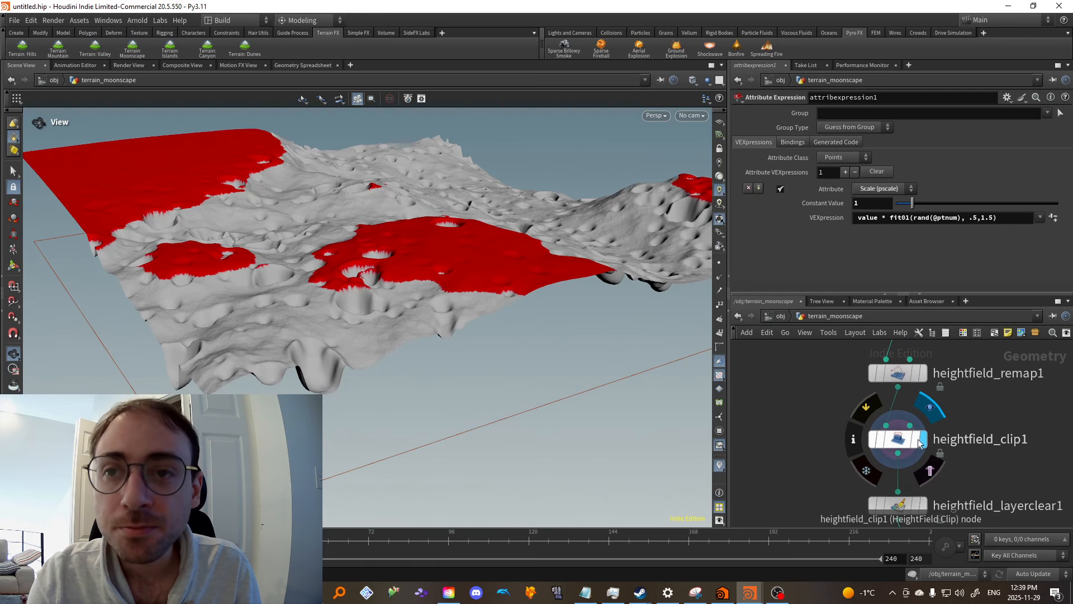
# Display and select the heightfield_remap1 node, view the terrain from the side, and set Output Max to 308
pyautogui.click(920, 373)
pyautogui.click(897, 373)
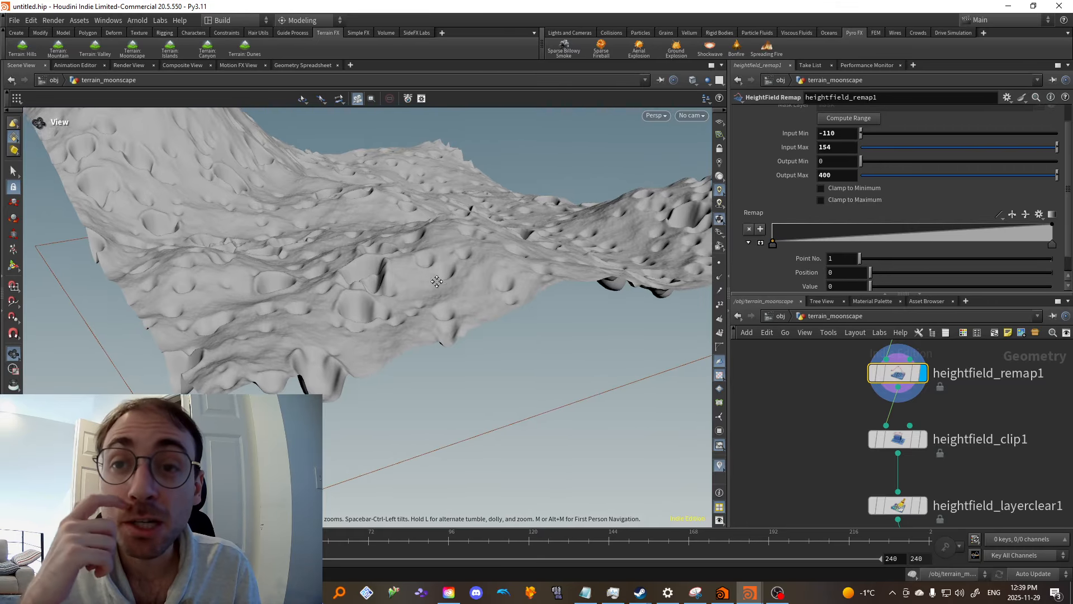
pyautogui.moveTo(437, 282); pyautogui.dragTo(391, 246)
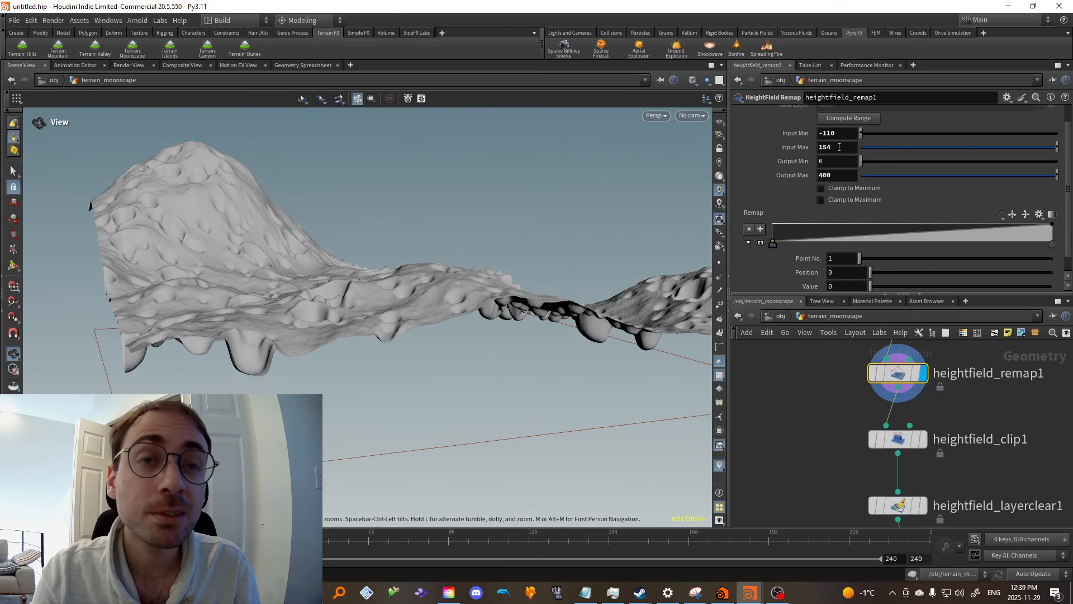
pyautogui.moveTo(833, 175); pyautogui.dragTo(224, 144, button='middle')
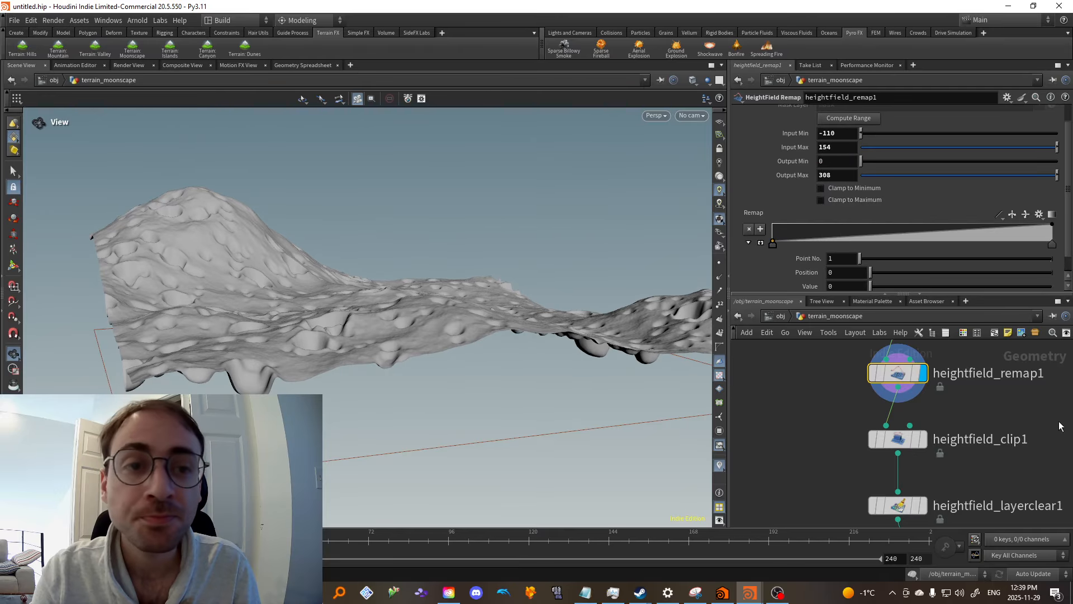
# Display and select heightfield_clip1, set Max Clip to 151, and enable Min Clip with a value of 126
pyautogui.click(897, 439)
pyautogui.click(922, 438)
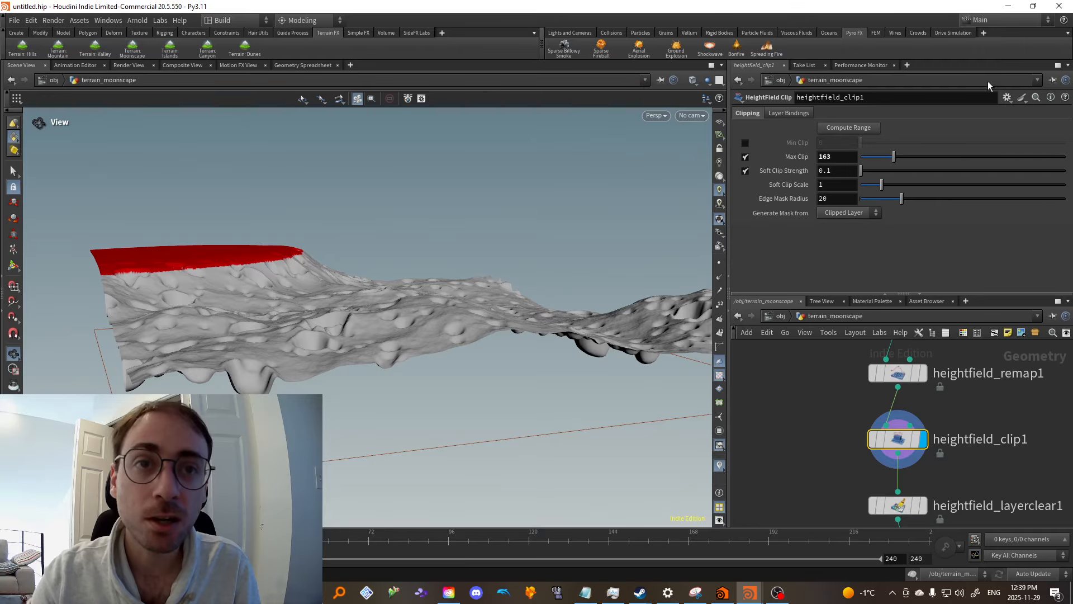
pyautogui.moveTo(893, 160)
pyautogui.mouseDown()
pyautogui.moveTo(875, 162)
pyautogui.moveTo(932, 164)
pyautogui.moveTo(882, 164)
pyautogui.moveTo(892, 164)
pyautogui.moveTo(887, 143)
pyautogui.mouseUp()
pyautogui.click(746, 144)
# Display the final heightfield_remap2 node and inspect the finished moonscape from another angle
pyautogui.scroll(-2, 995, 430)
pyautogui.moveTo(1001, 494); pyautogui.dragTo(846, 445, button='middle')
pyautogui.scroll(-1, 964, 444)
pyautogui.click(889, 471)
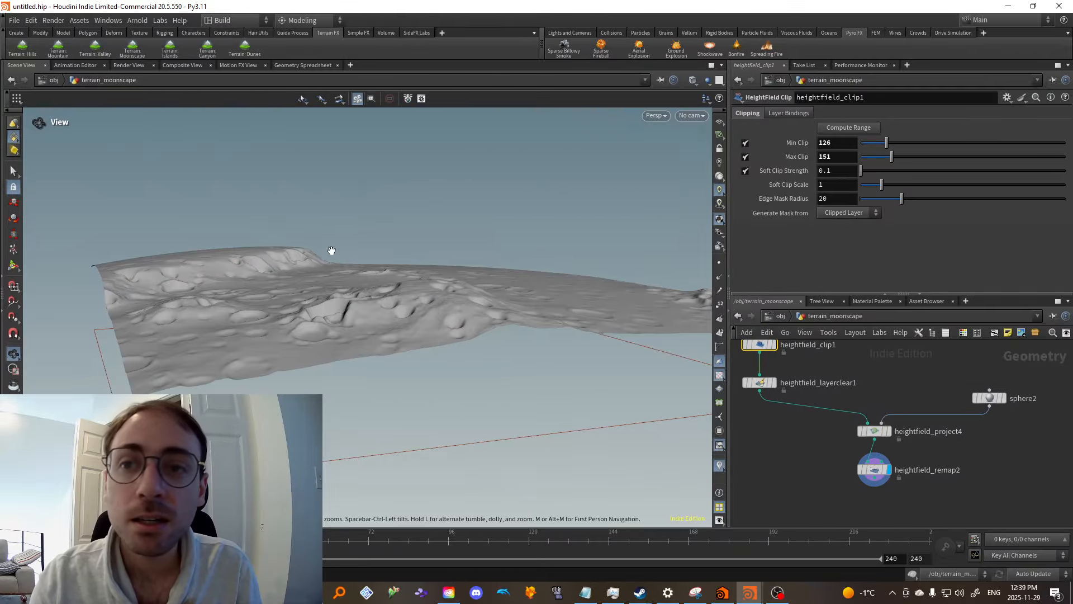
pyautogui.moveTo(331, 252); pyautogui.dragTo(294, 270)
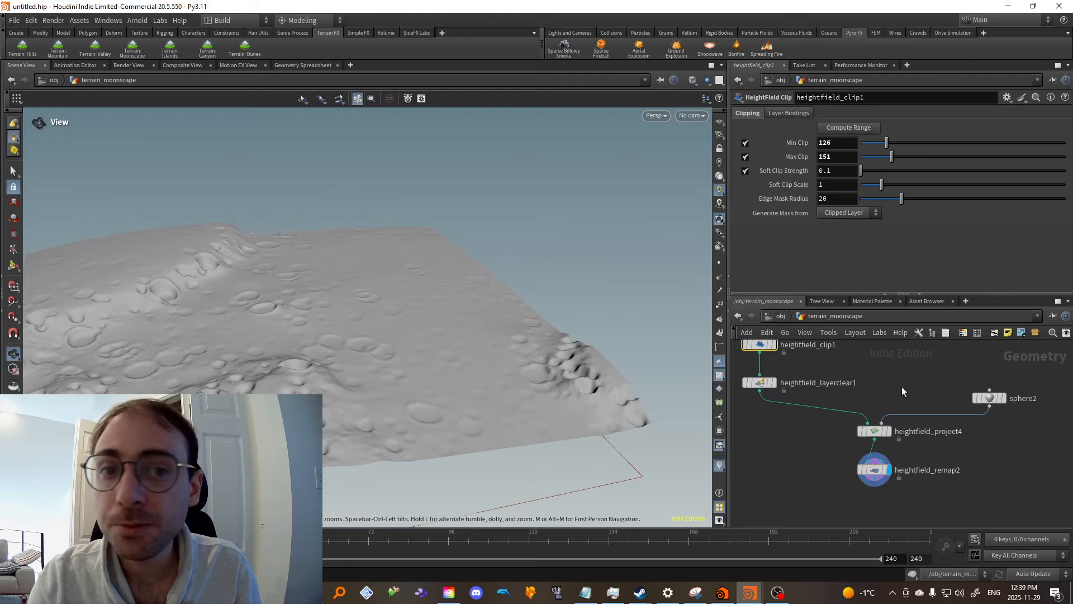
# Return to the object level, hide terrain_moonscape, create the Terrain Islands preset, and switch the scene view to the View tool
pyautogui.click(782, 316)
pyautogui.click(852, 411)
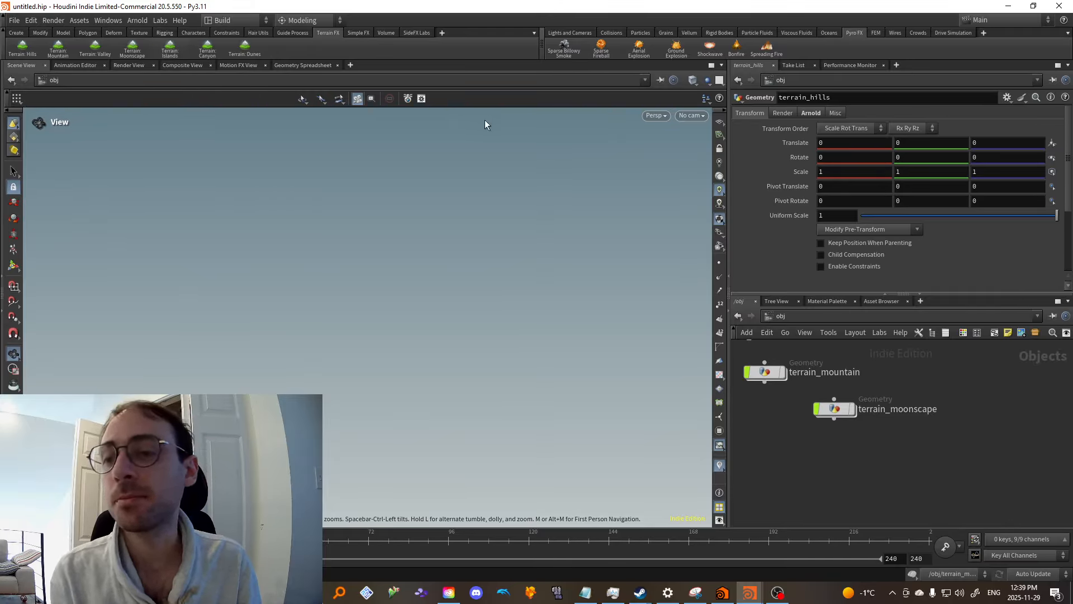
pyautogui.click(524, 166)
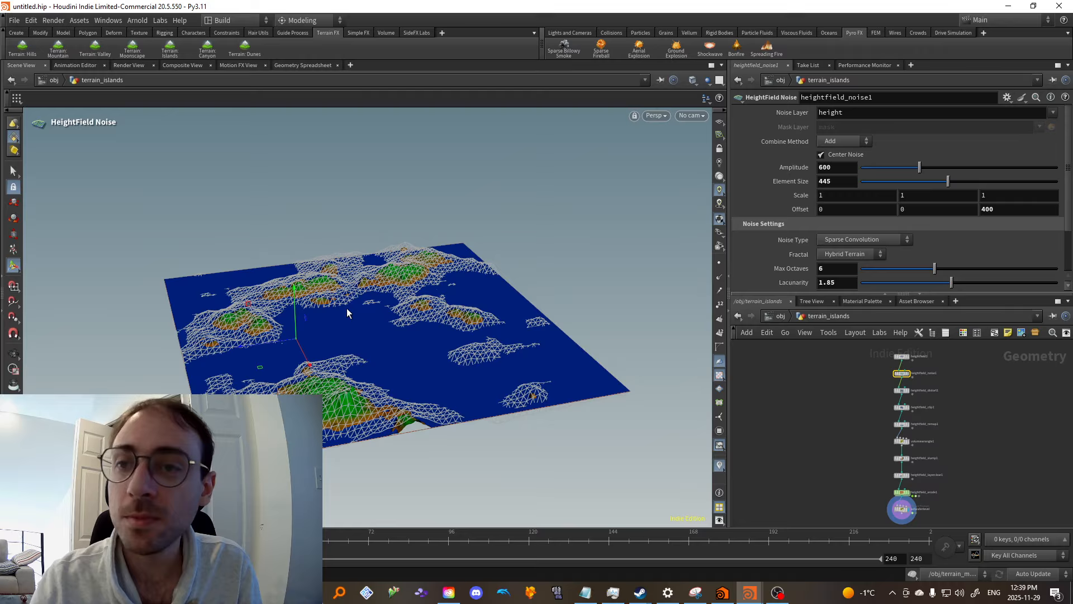
pyautogui.press('Escape')
# Display the islands network's heightfield1 node, then heightfield_noise1, and examine the noisy terrain at an angle
pyautogui.scroll(3, 945, 341)
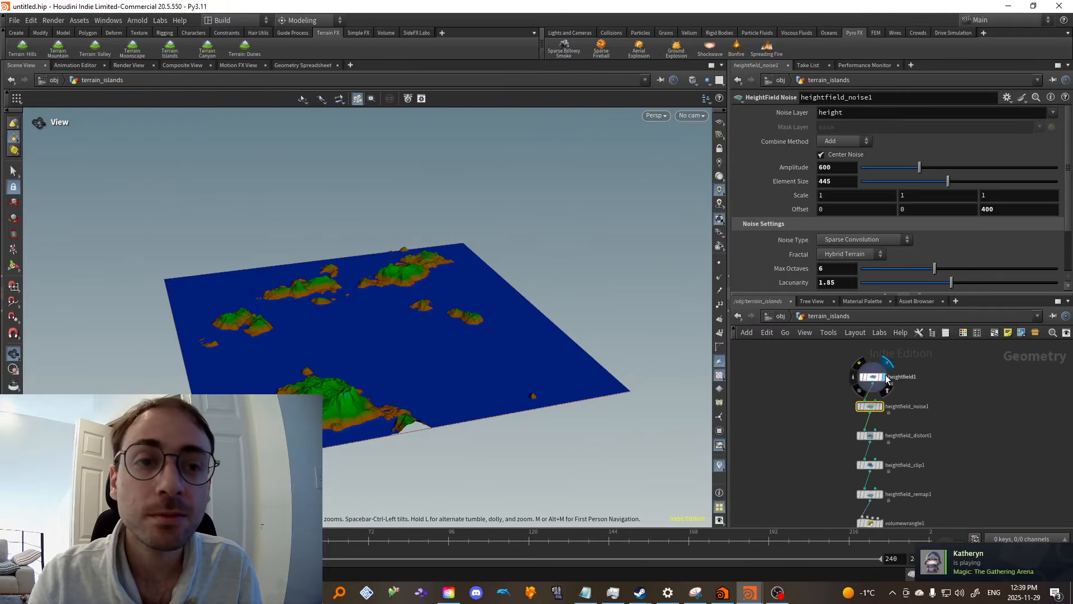
pyautogui.click(887, 378)
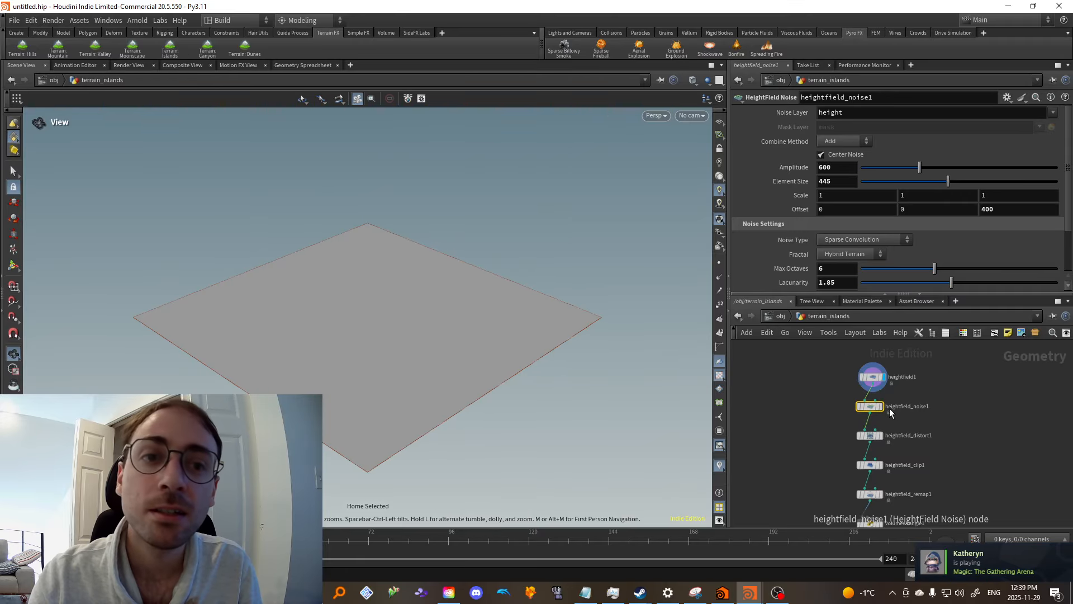
pyautogui.click(880, 408)
pyautogui.moveTo(503, 374); pyautogui.dragTo(487, 340)
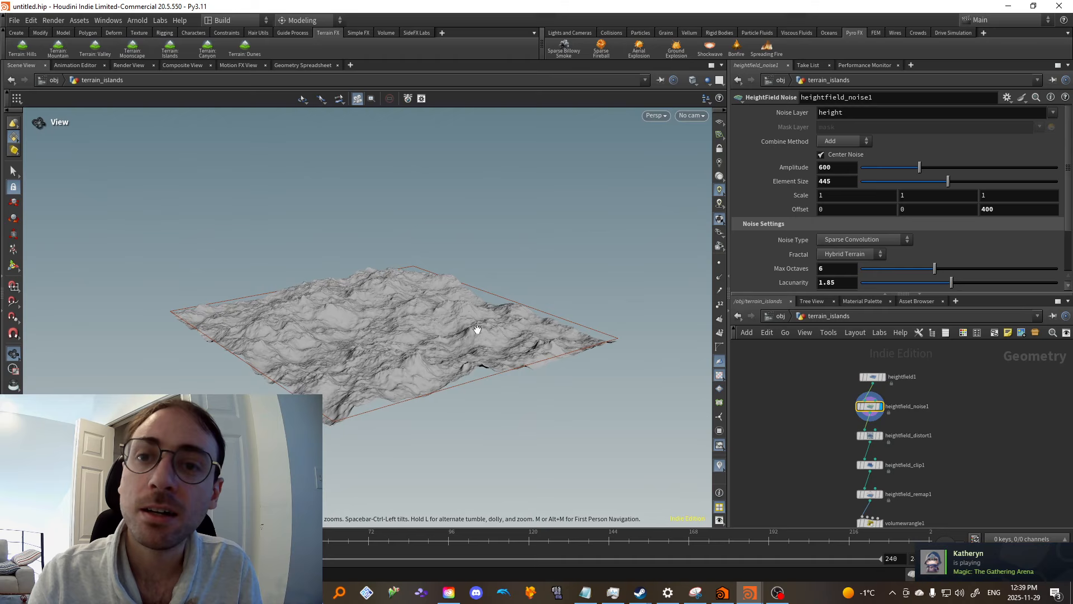
# Inspect the islands' noise terrain up close, and select and display heightfield_distort1 to compare its distorted shape
pyautogui.scroll(3, 470, 324)
pyautogui.moveTo(552, 329); pyautogui.dragTo(566, 354, button='middle')
pyautogui.moveTo(559, 391); pyautogui.dragTo(592, 391)
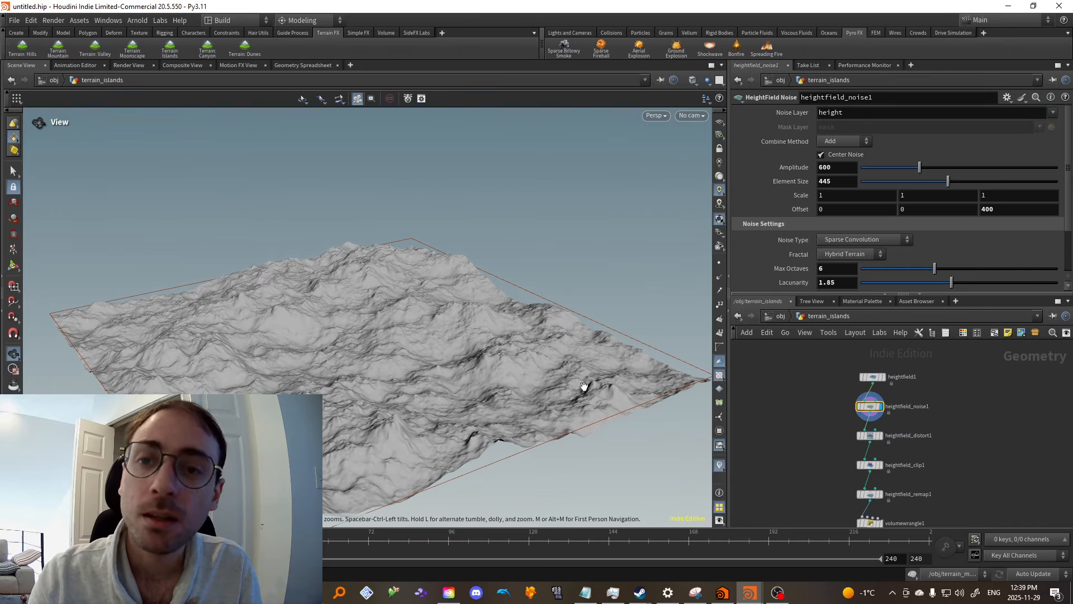
pyautogui.click(870, 435)
pyautogui.click(882, 435)
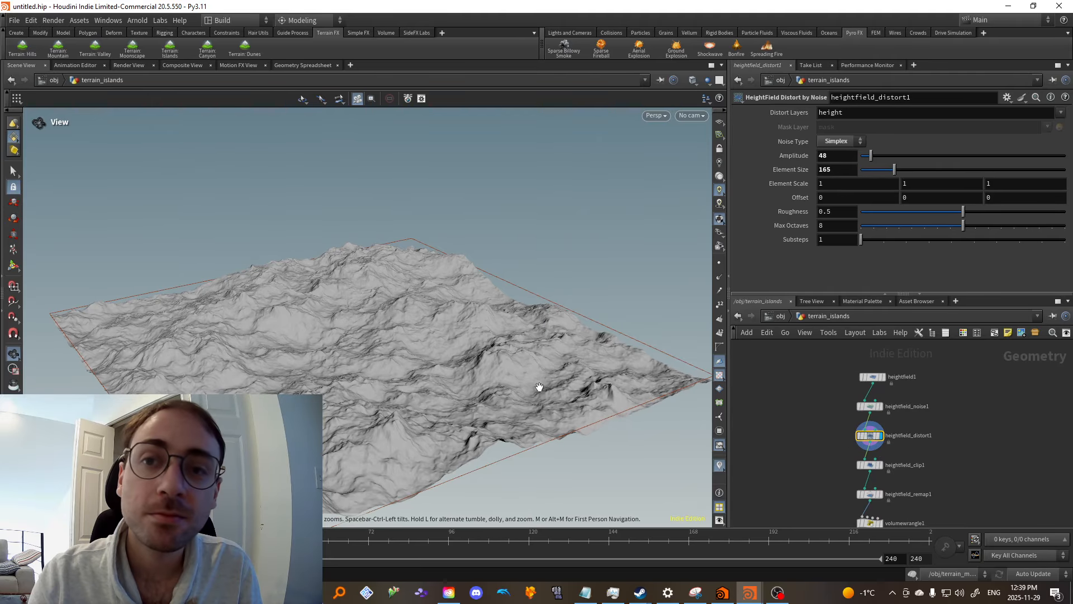
pyautogui.moveTo(550, 367); pyautogui.dragTo(595, 367, button='middle')
# Display and select heightfield_clip1, set Min Clip to 25, and try a lower Max Clip before settling on 226
pyautogui.click(882, 465)
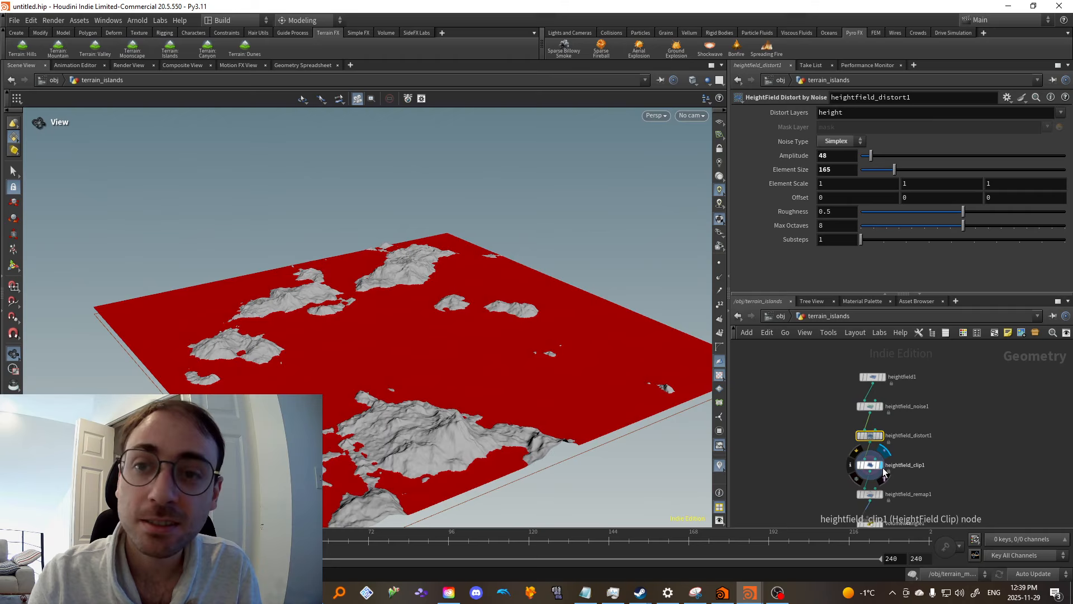
pyautogui.moveTo(456, 374); pyautogui.dragTo(434, 338)
pyautogui.click(870, 464)
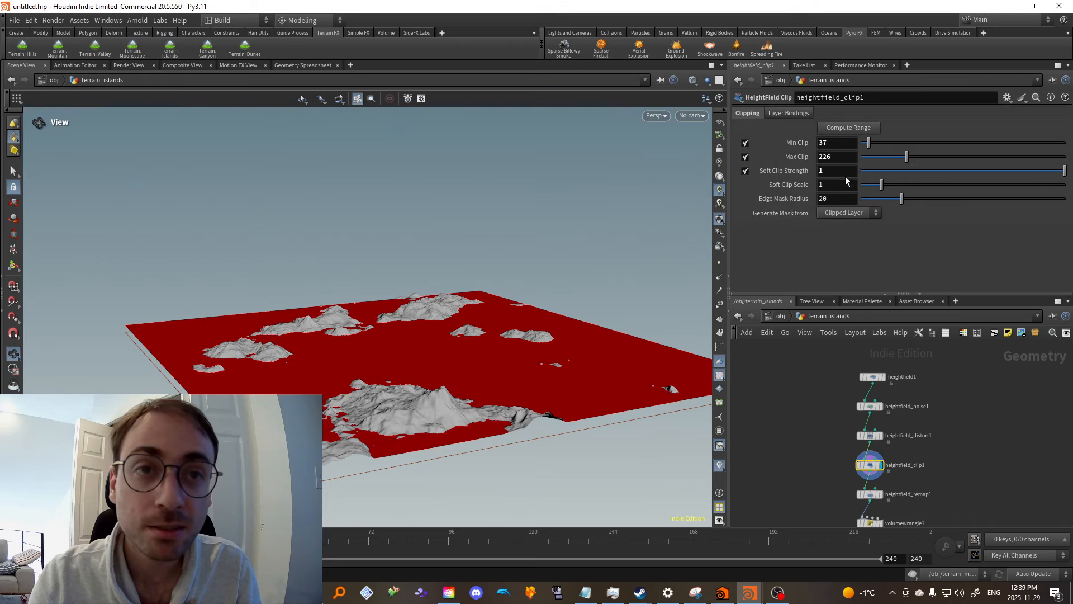
pyautogui.moveTo(876, 145); pyautogui.dragTo(866, 145)
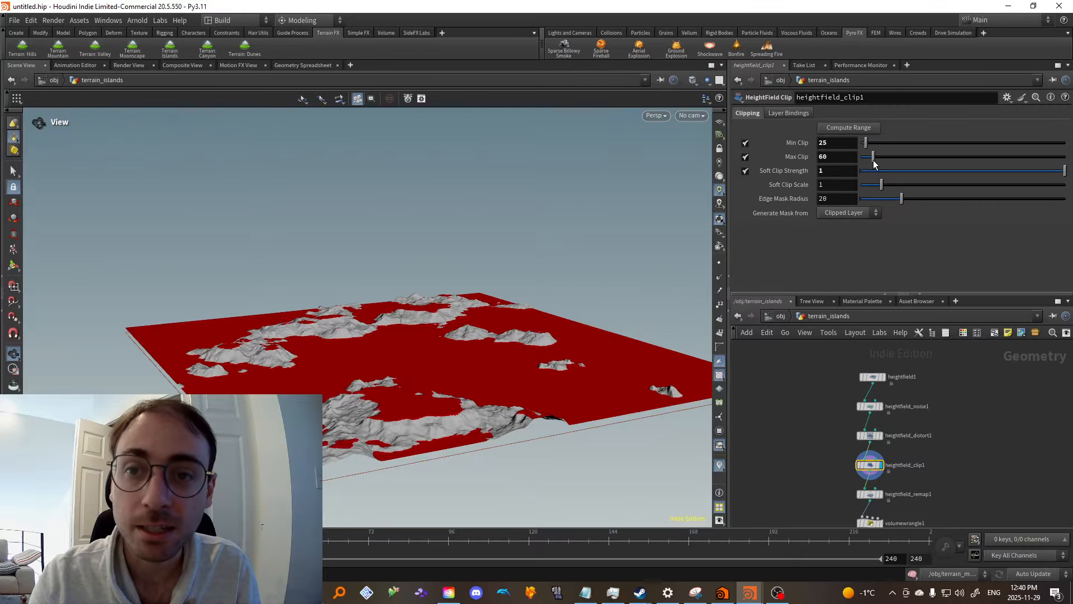
pyautogui.moveTo(877, 160); pyautogui.dragTo(907, 158)
# Select and display the heightfield_remap1 node of the islands network
pyautogui.moveTo(848, 501); pyautogui.dragTo(849, 464, button='middle')
pyautogui.scroll(2, 848, 464)
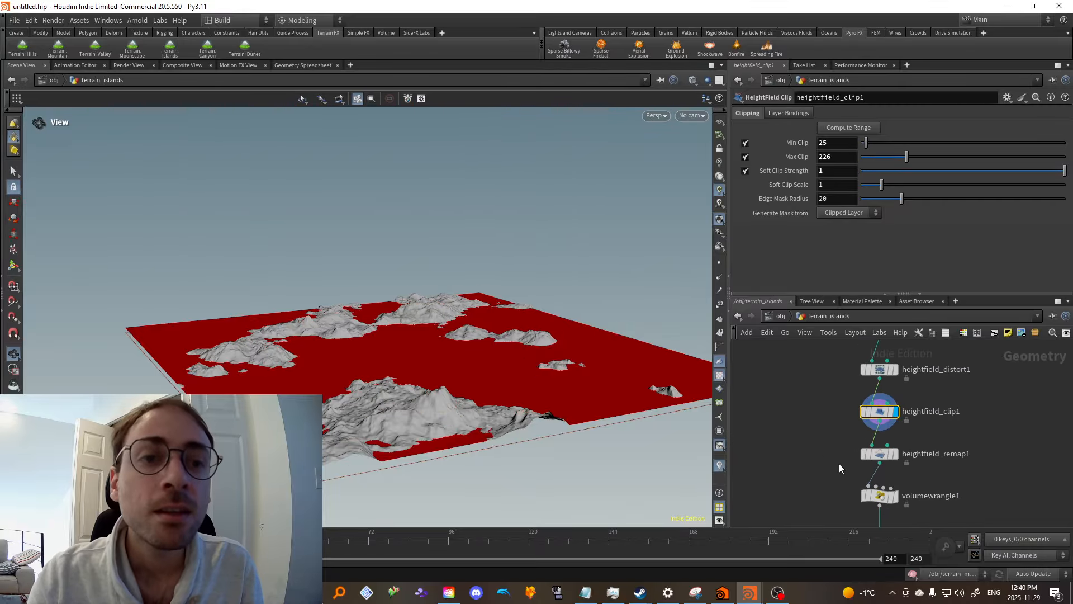
pyautogui.click(879, 454)
pyautogui.click(895, 453)
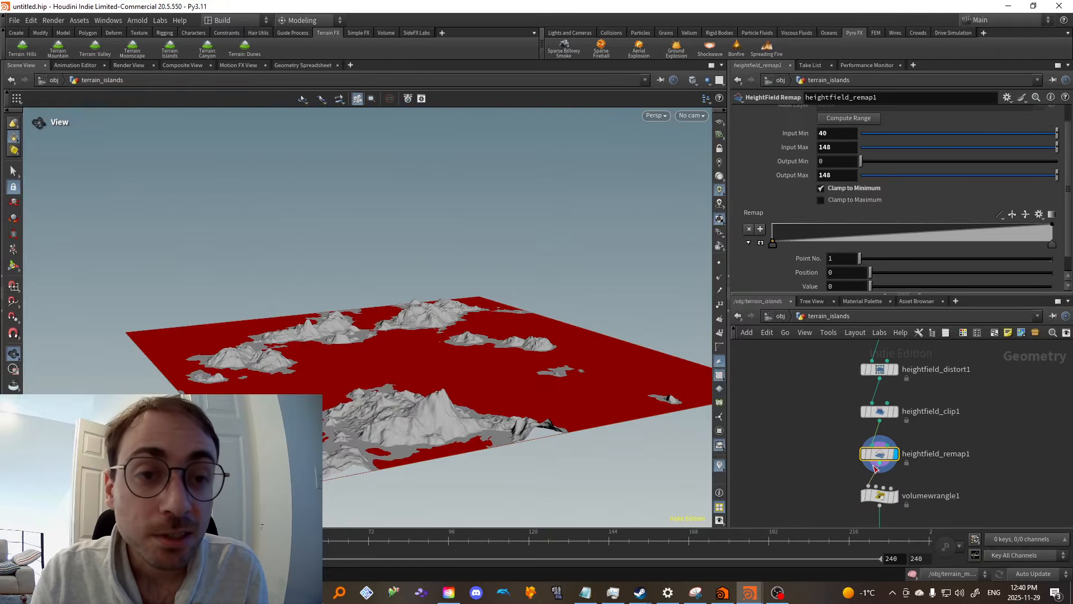
# Toggle the bypass of heightfield_remap1 on and off several times to compare its effect, leaving the node bypassed
pyautogui.click(857, 435)
pyautogui.moveTo(832, 433); pyautogui.dragTo(798, 391, button='middle')
pyautogui.scroll(3, 798, 390)
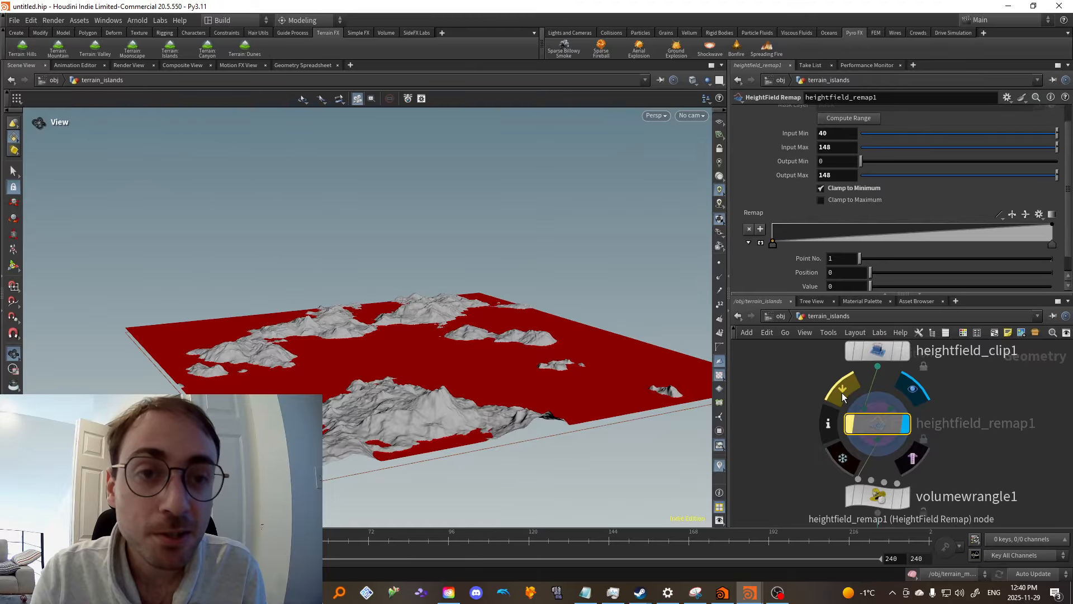
pyautogui.click(842, 392)
pyautogui.click(841, 393)
pyautogui.click(841, 392)
pyautogui.click(841, 393)
pyautogui.click(841, 392)
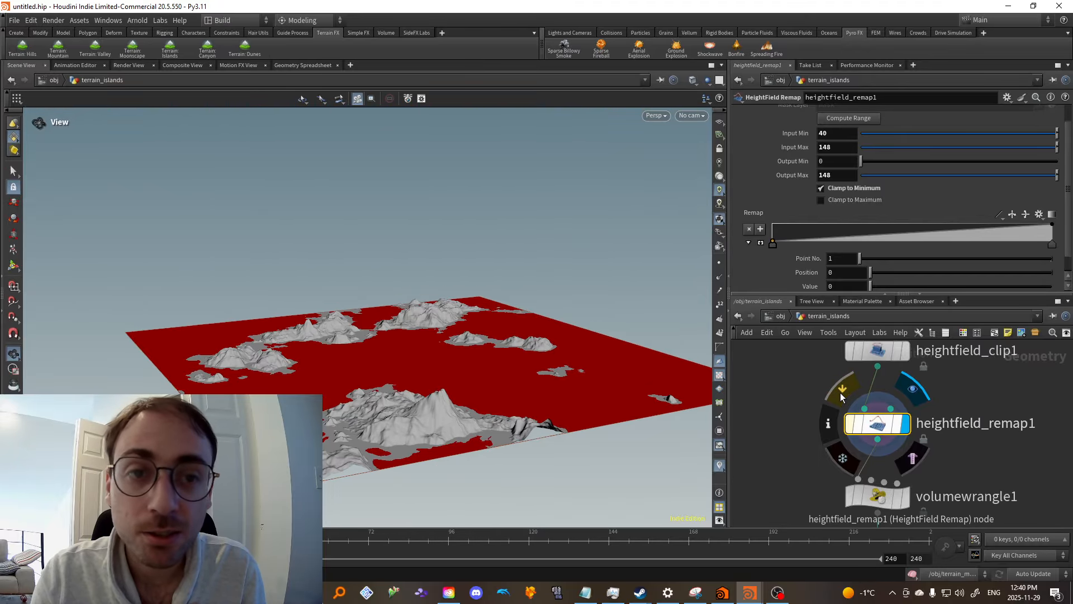
pyautogui.moveTo(840, 393); pyautogui.dragTo(837, 364, button='middle')
pyautogui.click(837, 363)
pyautogui.moveTo(806, 406); pyautogui.dragTo(804, 415, button='middle')
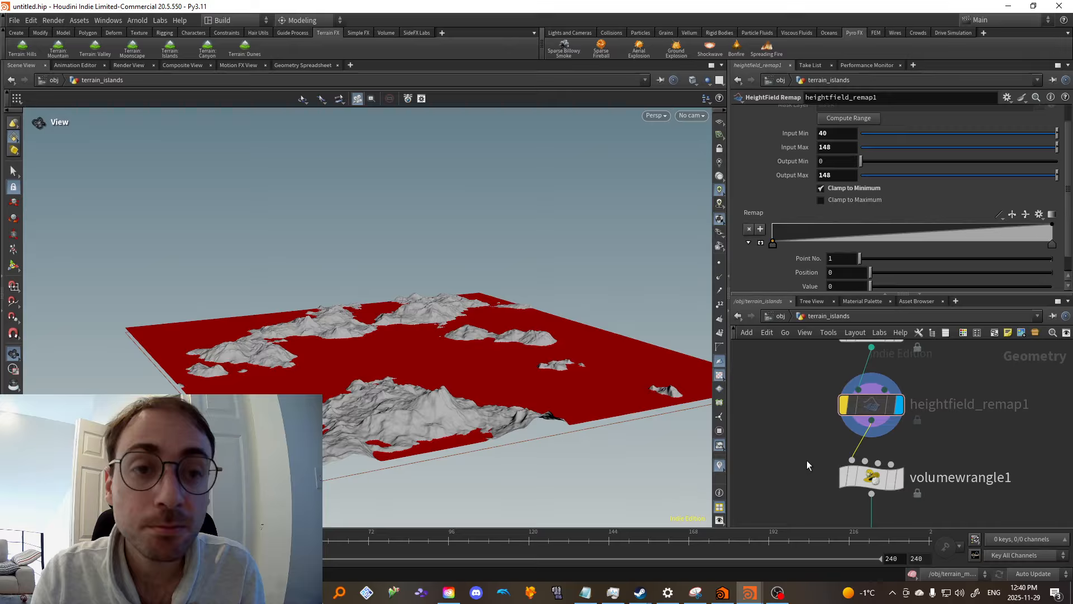
pyautogui.click(858, 452)
pyautogui.moveTo(807, 460); pyautogui.dragTo(846, 432, button='middle')
pyautogui.scroll(-1, 826, 457)
pyautogui.scroll(1, 843, 433)
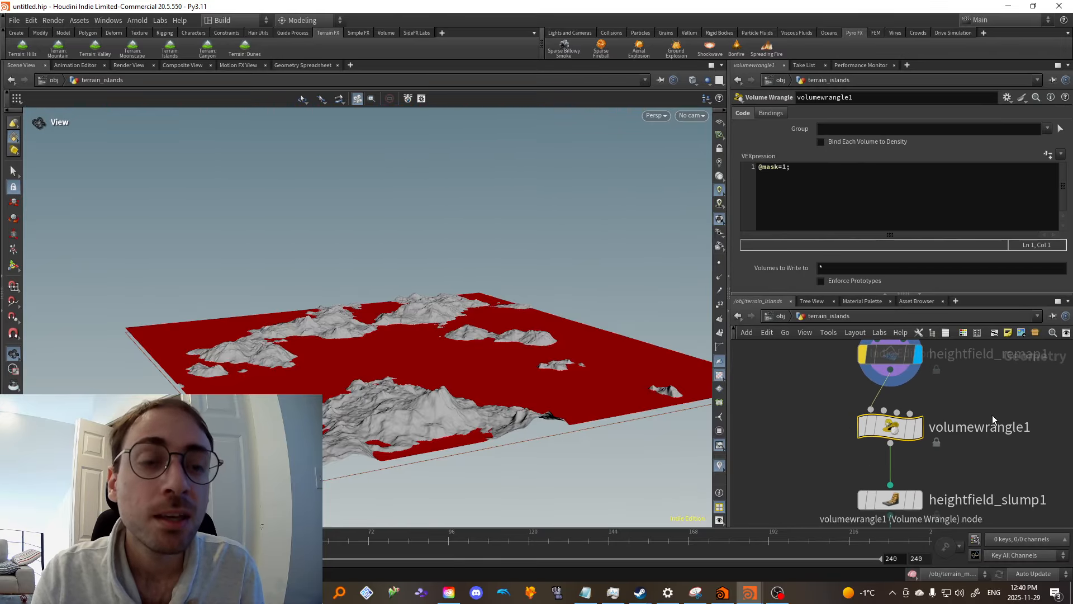
pyautogui.moveTo(992, 414); pyautogui.dragTo(951, 425, button='middle')
pyautogui.click(880, 443)
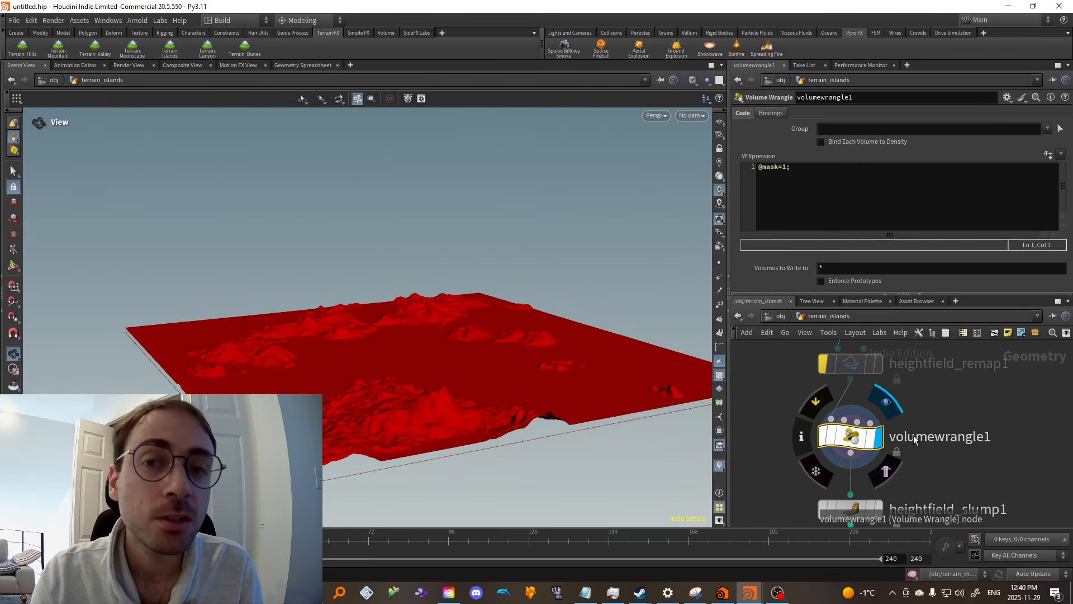
pyautogui.moveTo(887, 436)
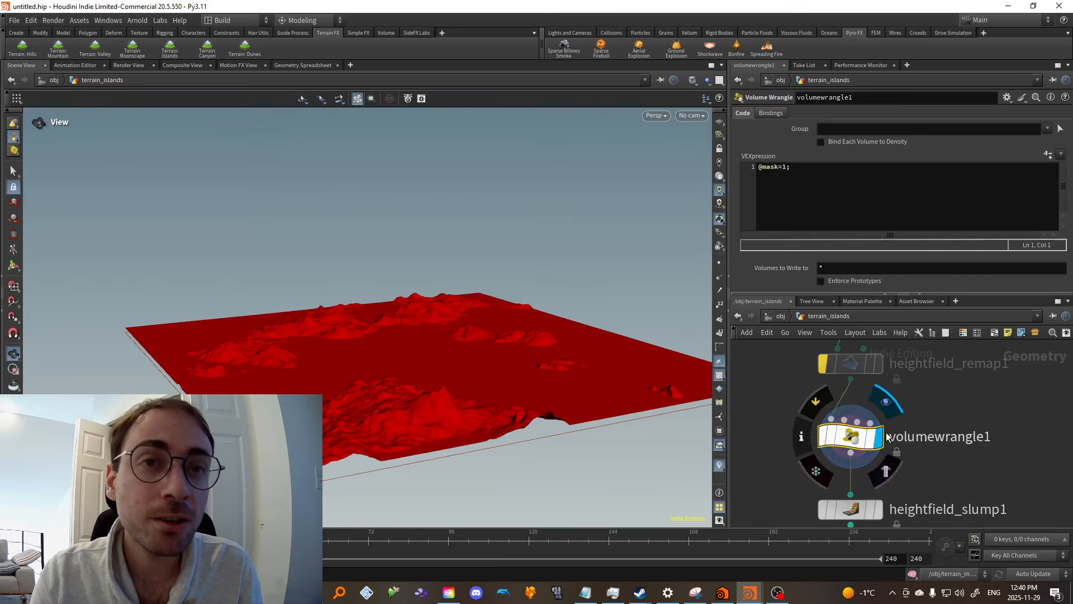
pyautogui.moveTo(823, 171); pyautogui.dragTo(770, 166)
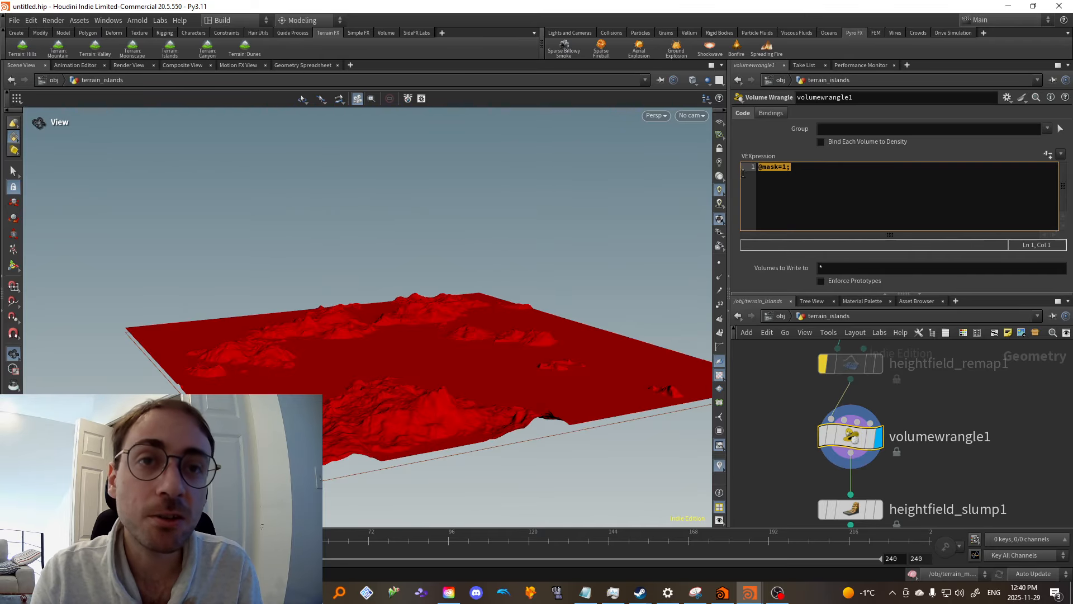
pyautogui.click(799, 173)
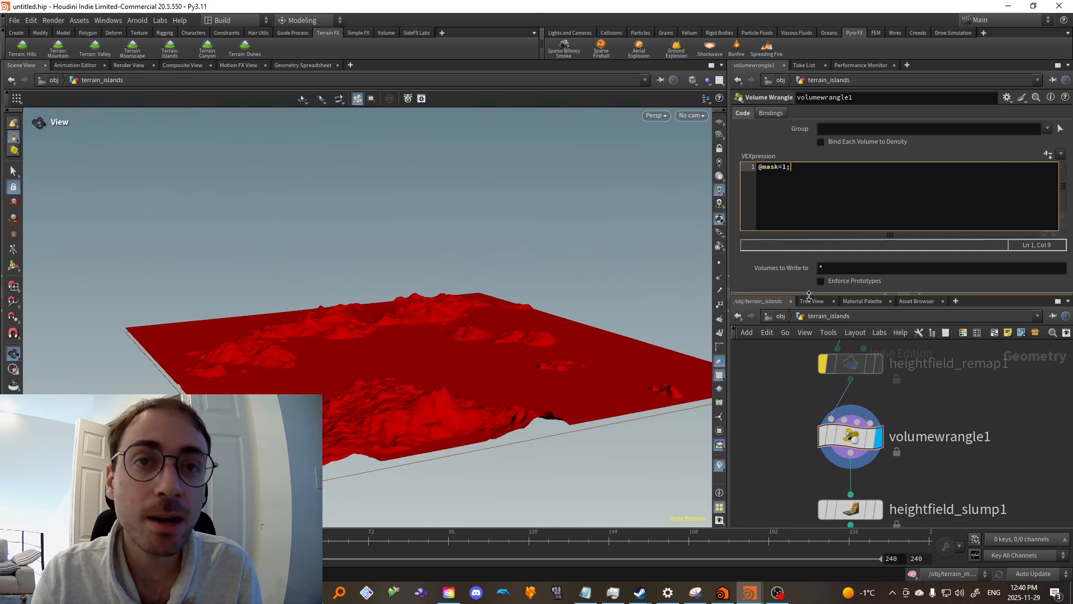
# Display and select heightfield_slump1 and examine the slumped islands from a higher angle
pyautogui.moveTo(790, 447); pyautogui.dragTo(843, 431, button='middle')
pyautogui.scroll(-1, 839, 426)
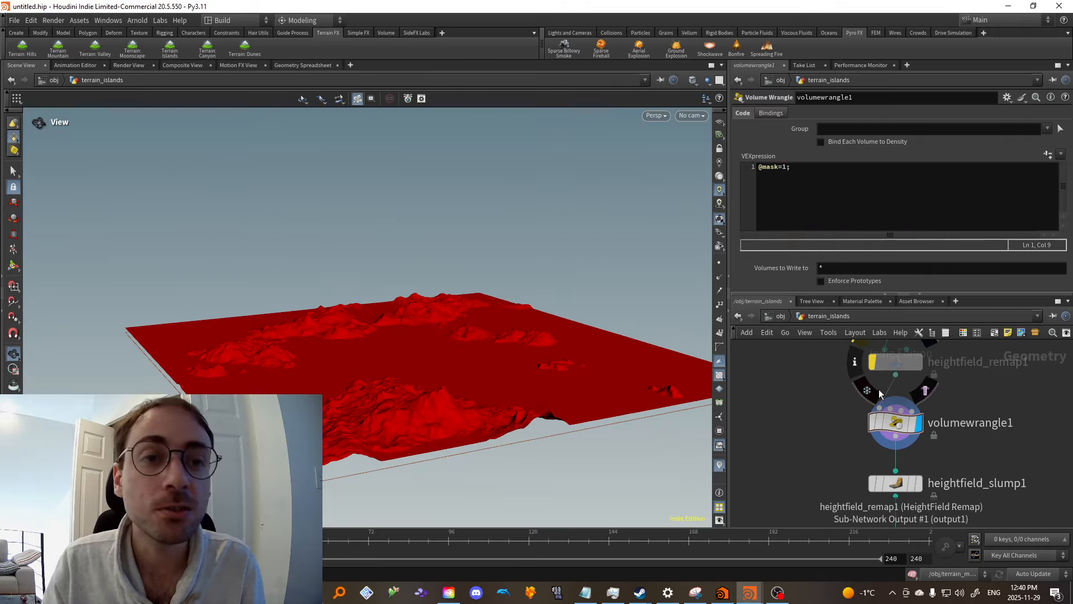
pyautogui.scroll(-2, 821, 405)
pyautogui.scroll(3, 867, 448)
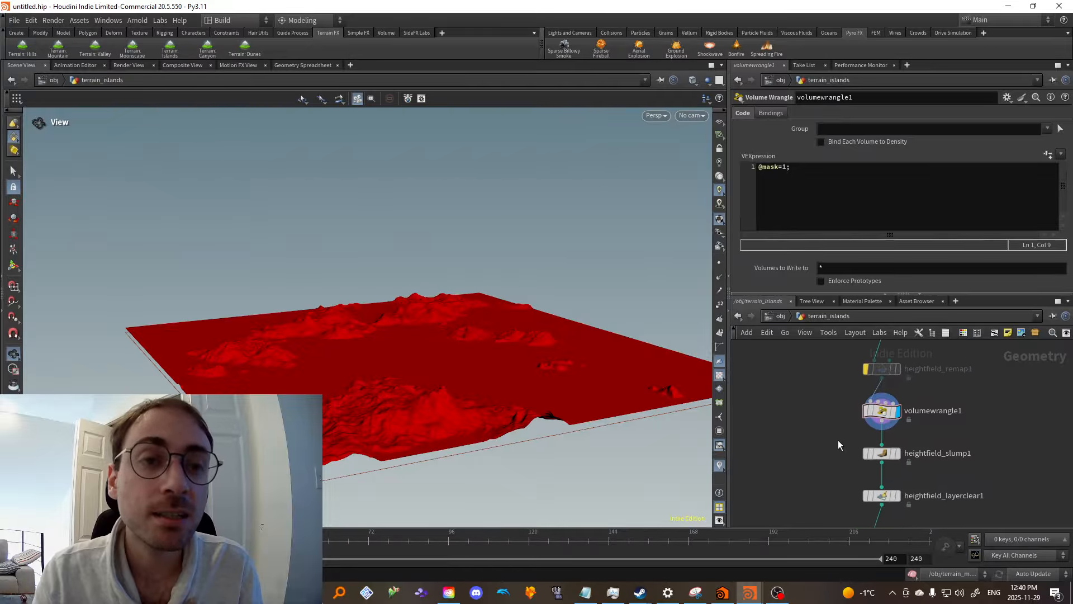
pyautogui.click(897, 433)
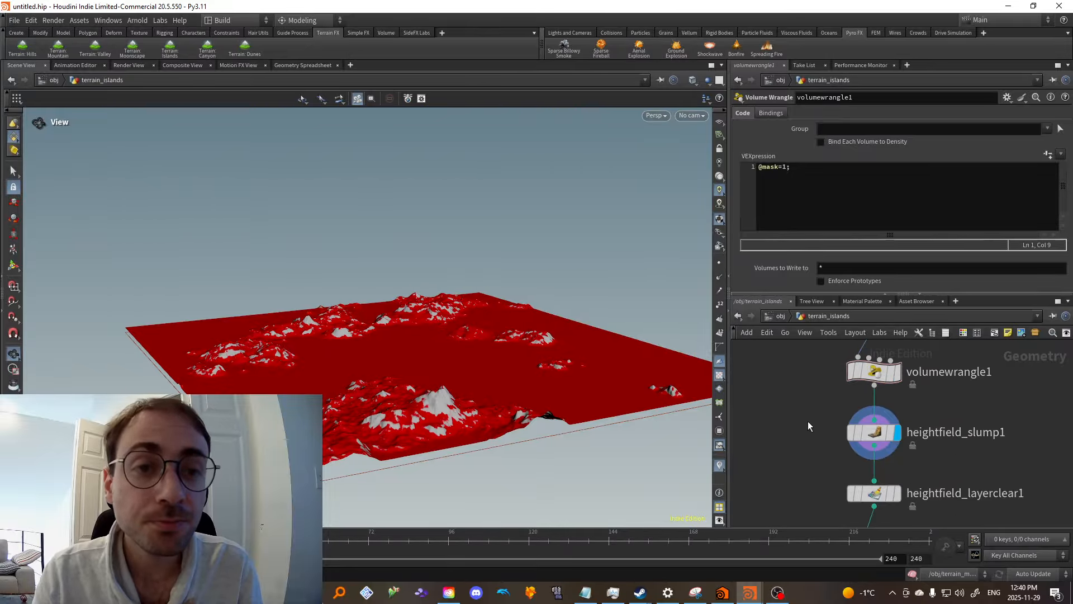
pyautogui.click(873, 432)
pyautogui.scroll(4, 346, 364)
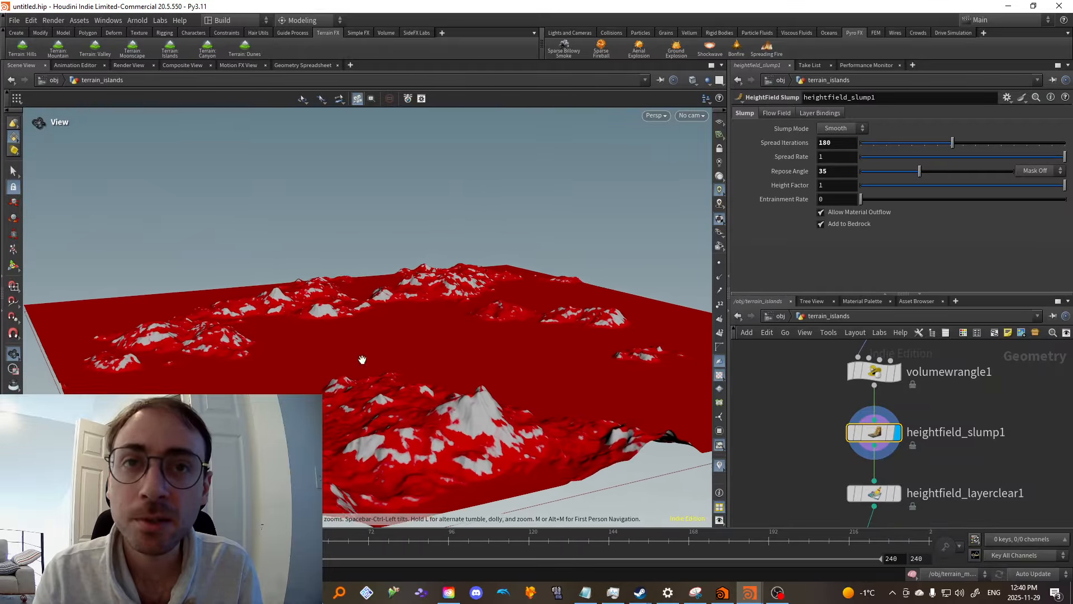
pyautogui.moveTo(391, 355); pyautogui.dragTo(395, 392)
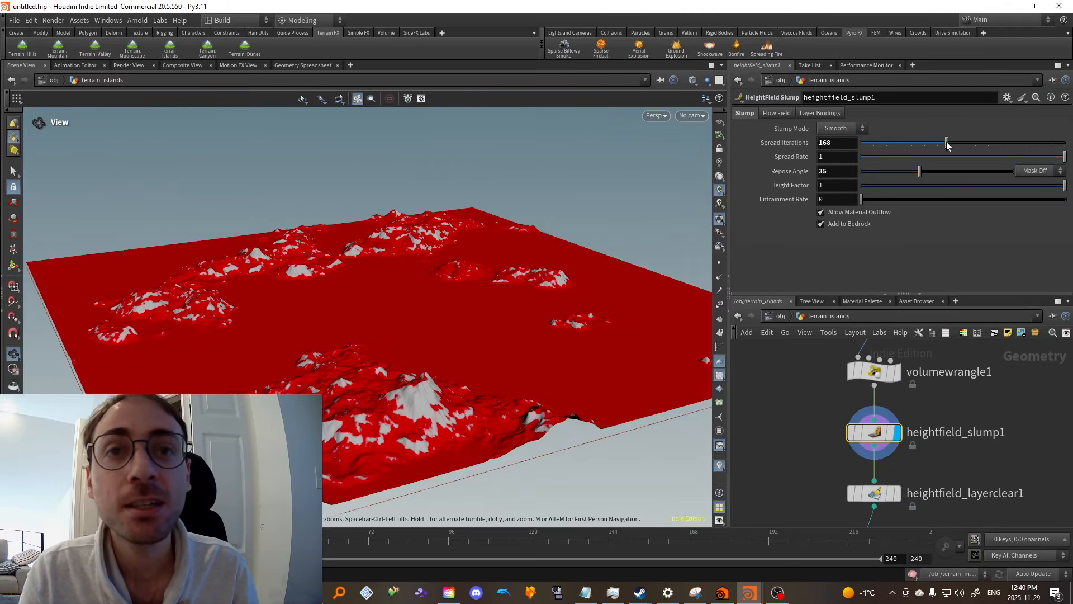
# Set heightfield_slump1's Spread Iterations to 199 and vary the Repose Angle, settling on 6.6
pyautogui.moveTo(953, 143); pyautogui.dragTo(954, 171)
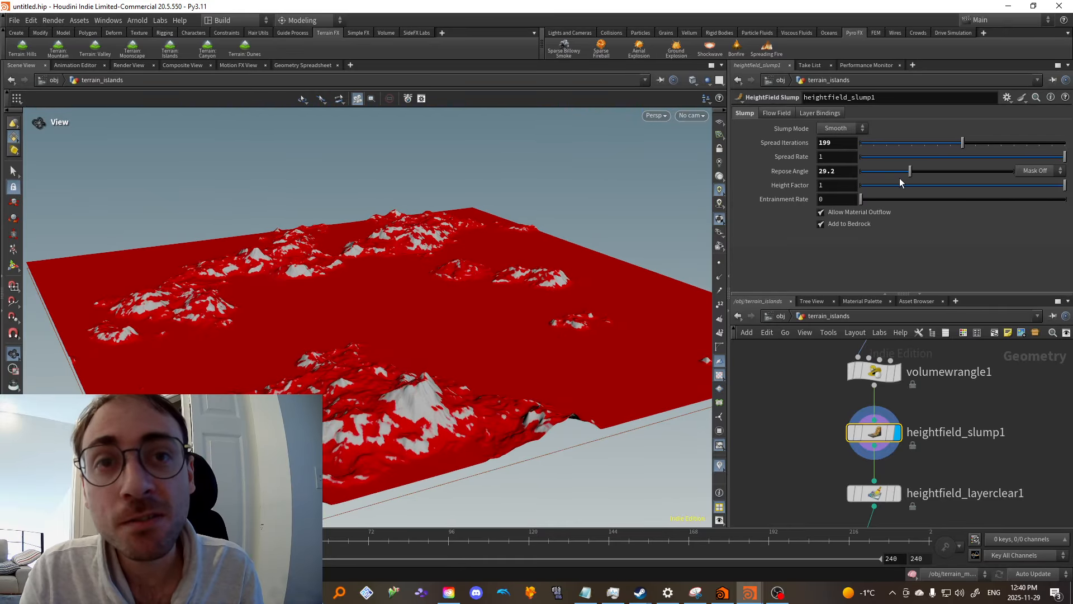
pyautogui.moveTo(868, 178); pyautogui.dragTo(957, 181)
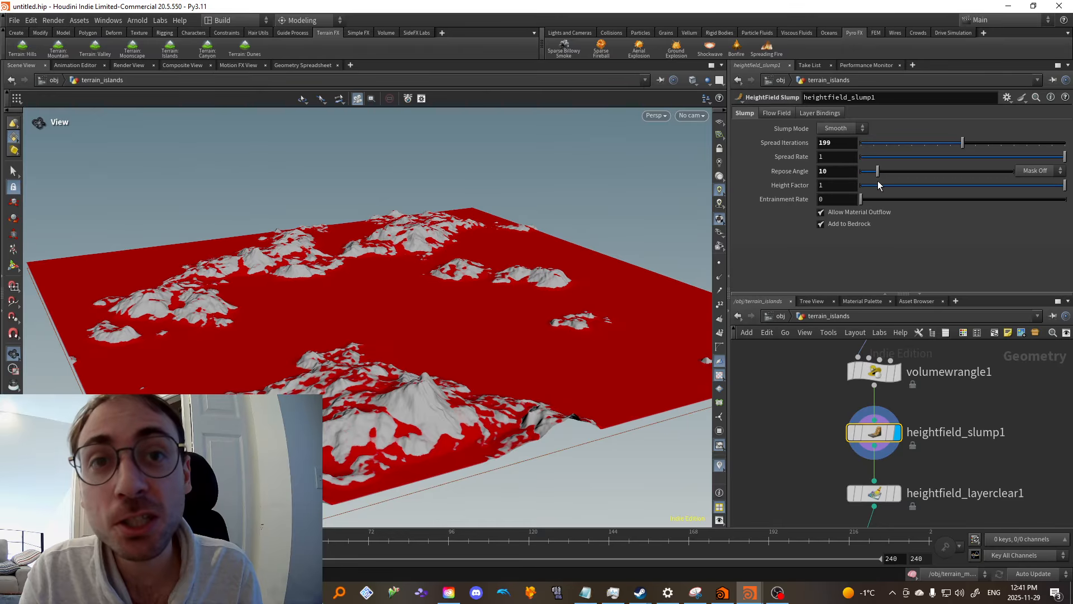
pyautogui.moveTo(878, 186); pyautogui.dragTo(924, 185)
pyautogui.scroll(-1, 452, 368)
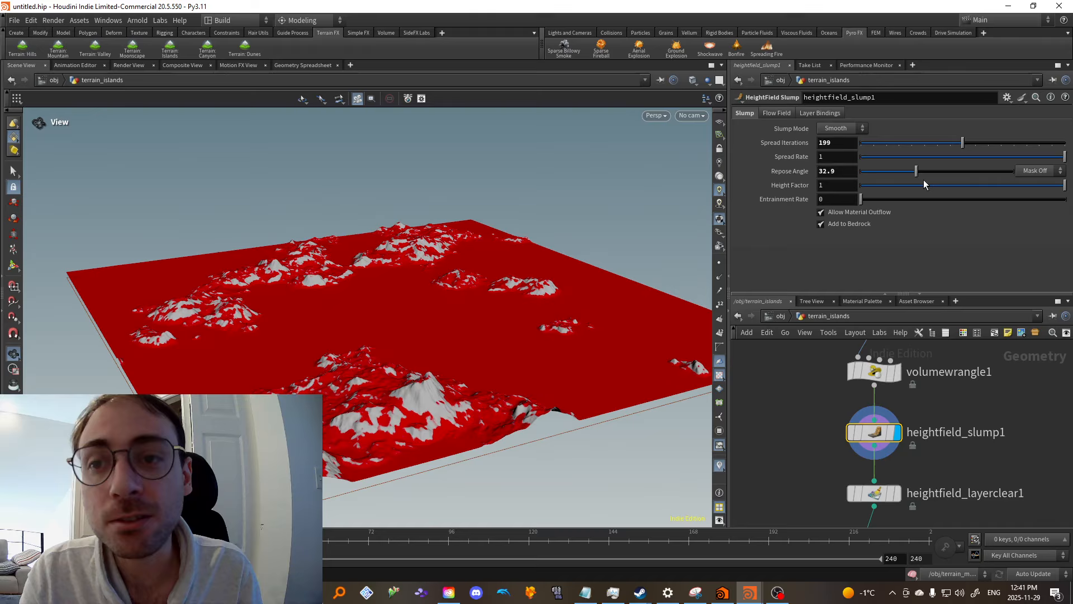
pyautogui.moveTo(397, 350); pyautogui.dragTo(437, 374)
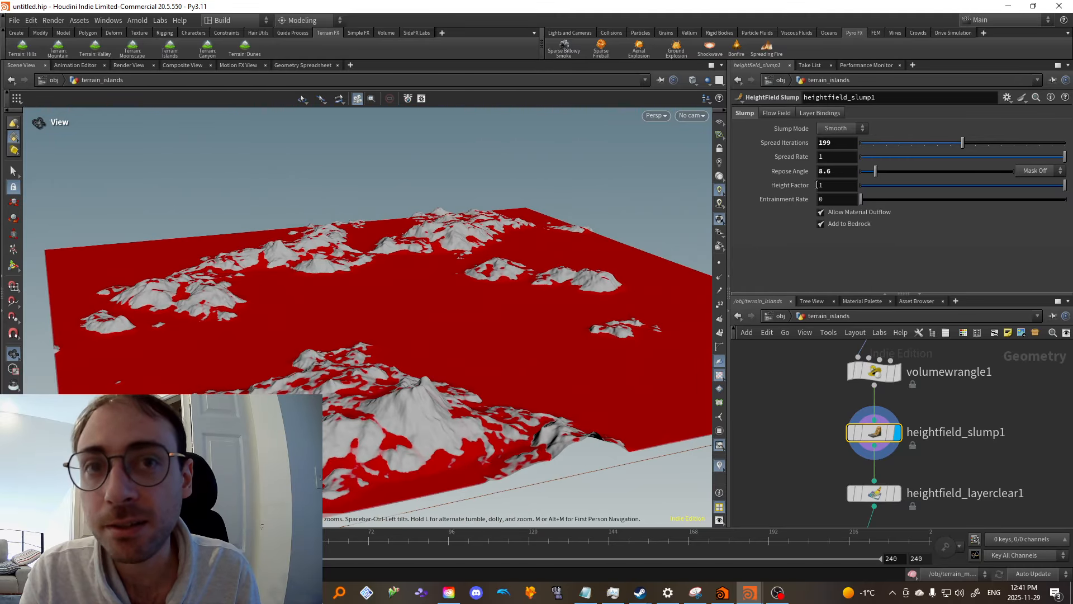
pyautogui.moveTo(882, 172)
pyautogui.mouseDown()
pyautogui.moveTo(894, 173)
pyautogui.moveTo(872, 179)
pyautogui.mouseUp()
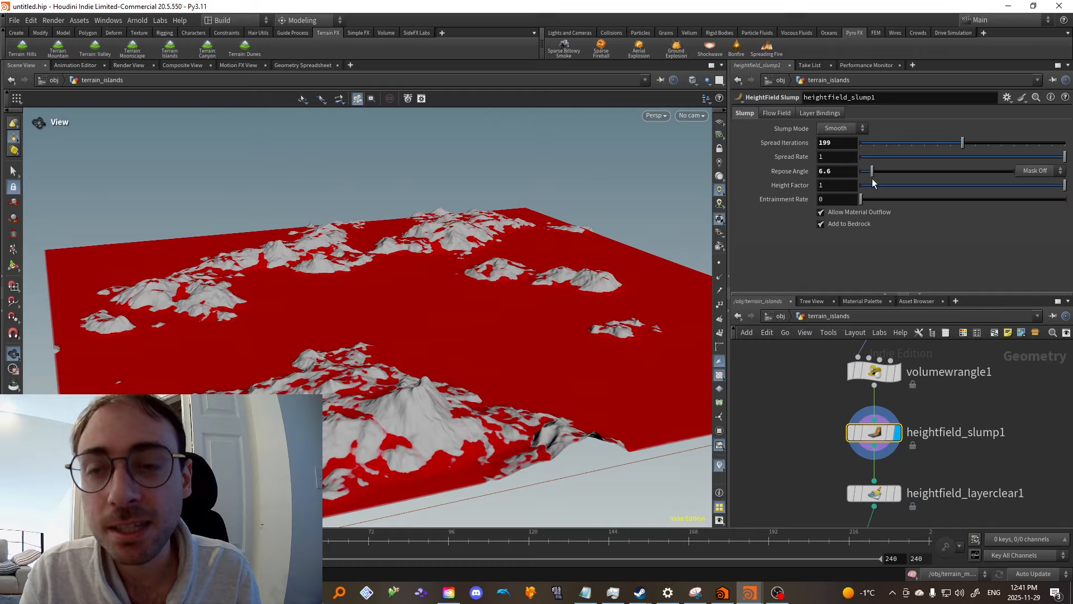
# Display and select heightfield_layerclear1 and inspect the islands with the mask layer cleared
pyautogui.moveTo(464, 321); pyautogui.dragTo(475, 356)
pyautogui.moveTo(1054, 472); pyautogui.dragTo(988, 405, button='middle')
pyautogui.scroll(-1, 1028, 437)
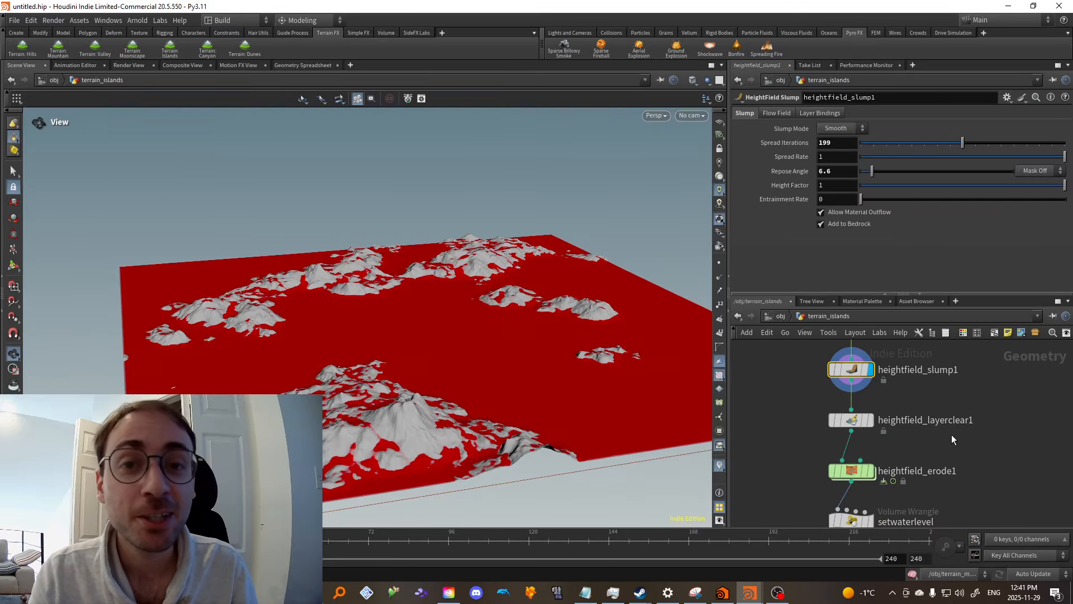
pyautogui.scroll(1, 958, 428)
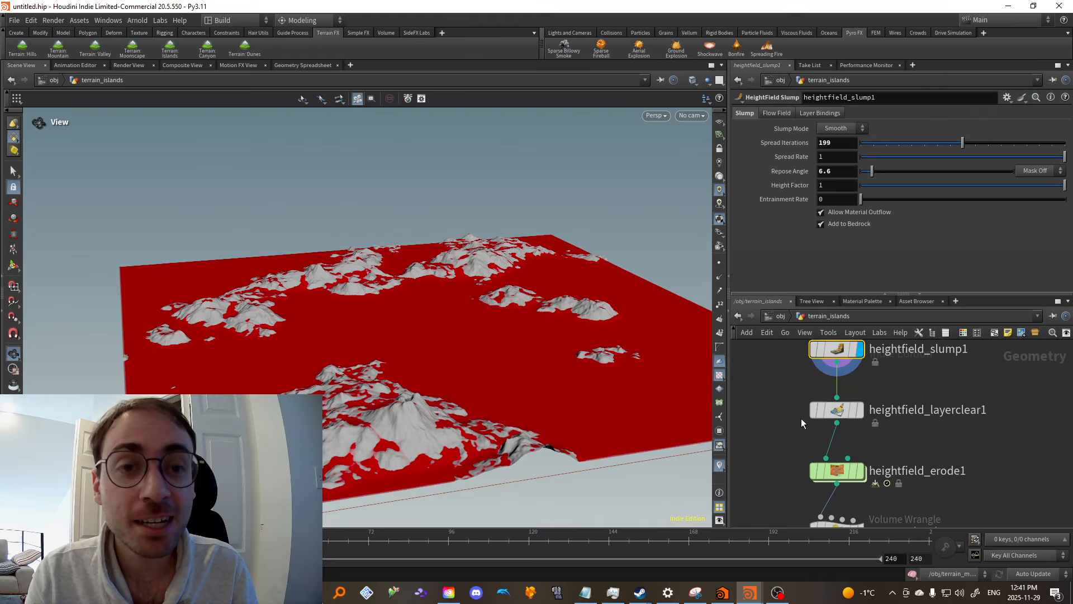
pyautogui.moveTo(801, 419); pyautogui.dragTo(822, 442, button='middle')
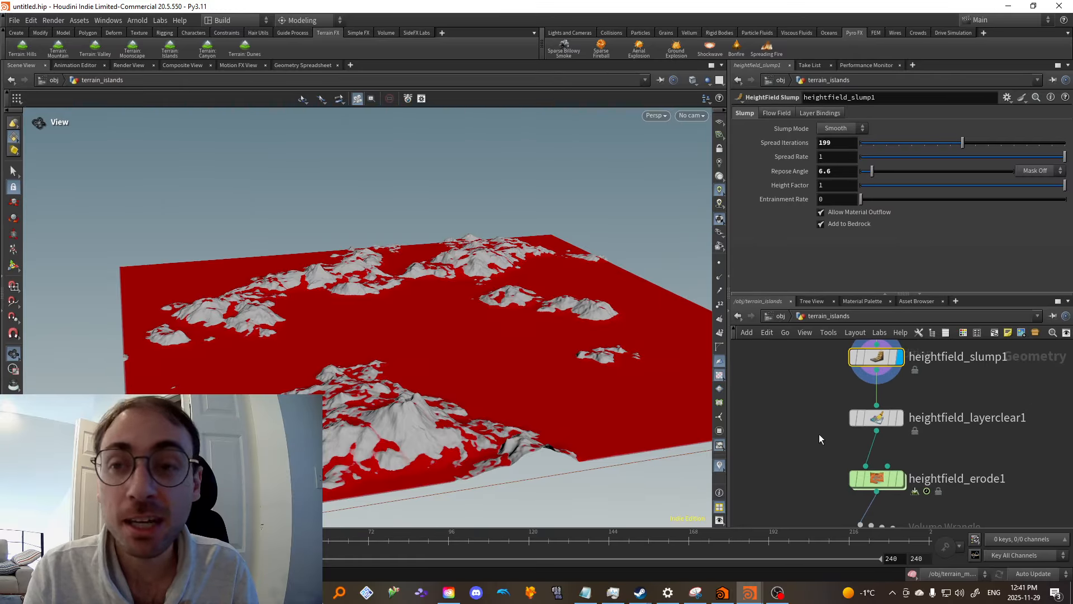
pyautogui.moveTo(817, 423); pyautogui.dragTo(874, 412)
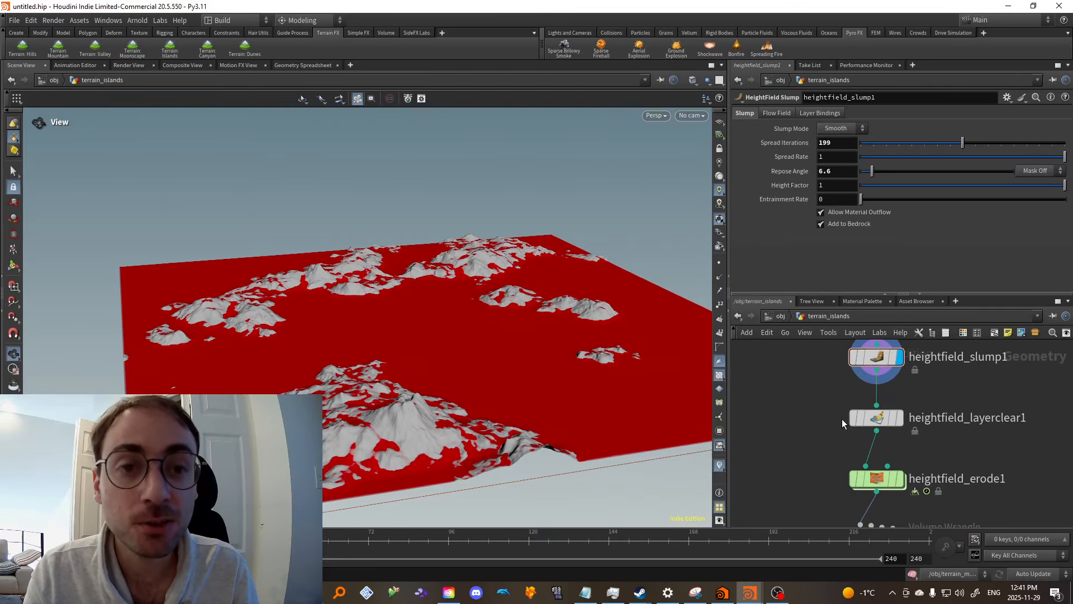
pyautogui.click(902, 419)
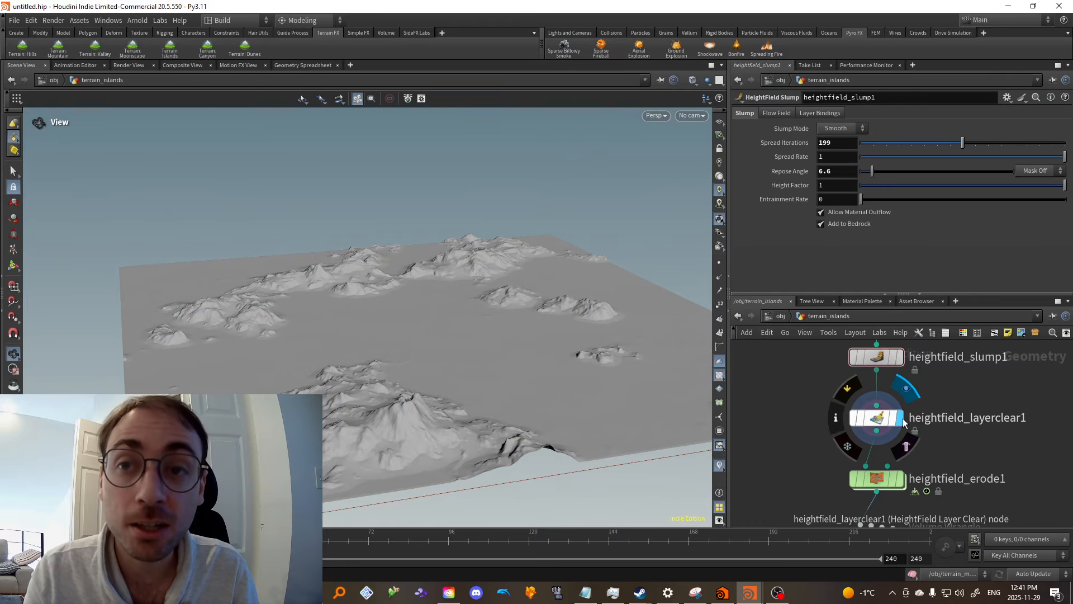
pyautogui.moveTo(814, 413); pyautogui.dragTo(900, 428)
pyautogui.moveTo(352, 365); pyautogui.dragTo(427, 362)
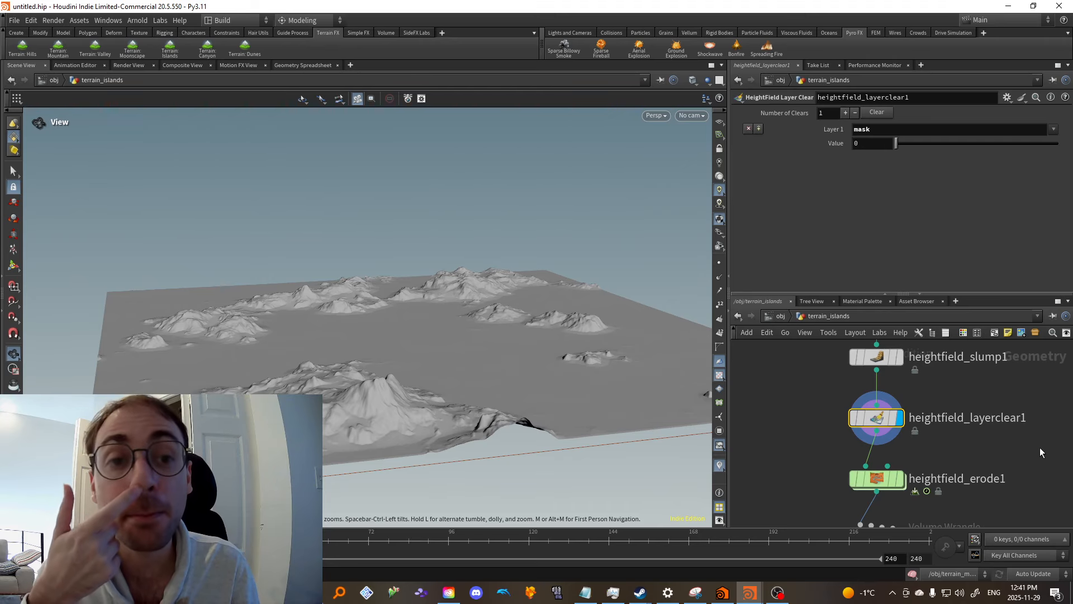
# Select and display heightfield_erode1 with its output frozen at frame 20
pyautogui.moveTo(1039, 448); pyautogui.dragTo(1025, 402, button='middle')
pyautogui.click(855, 431)
pyautogui.click(884, 431)
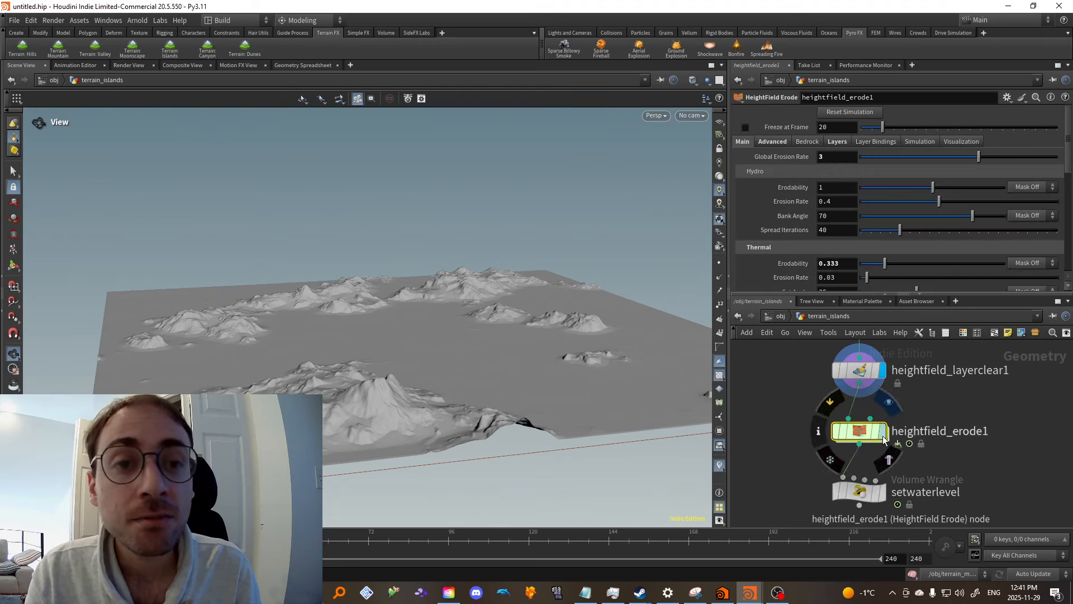
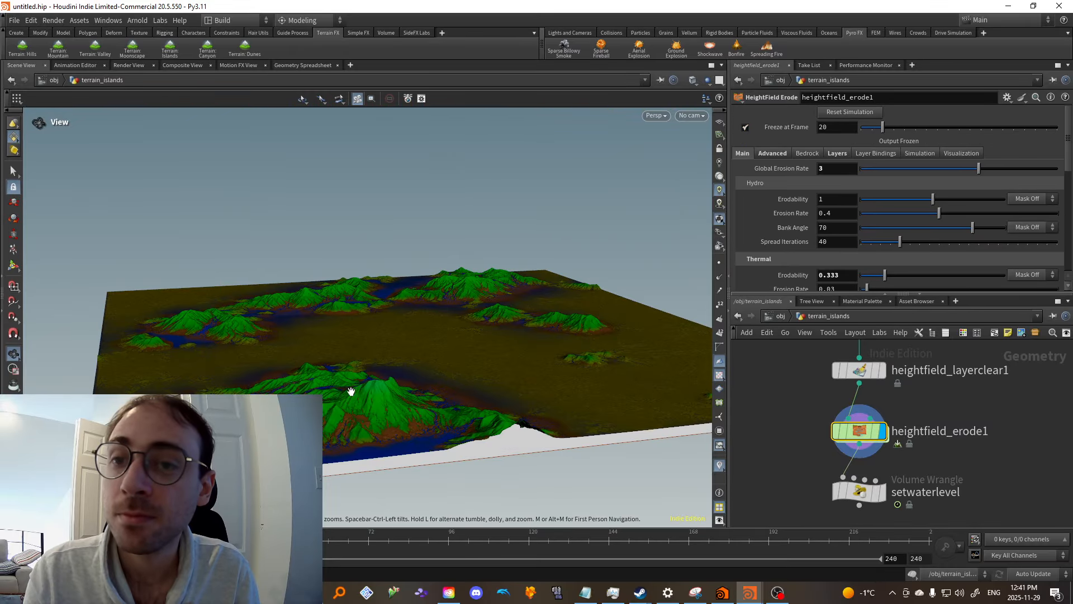
# Display and select the setwaterlevel wrangle and inspect the eroded islands from higher and lower angles
pyautogui.moveTo(401, 356); pyautogui.dragTo(405, 394)
pyautogui.click(882, 493)
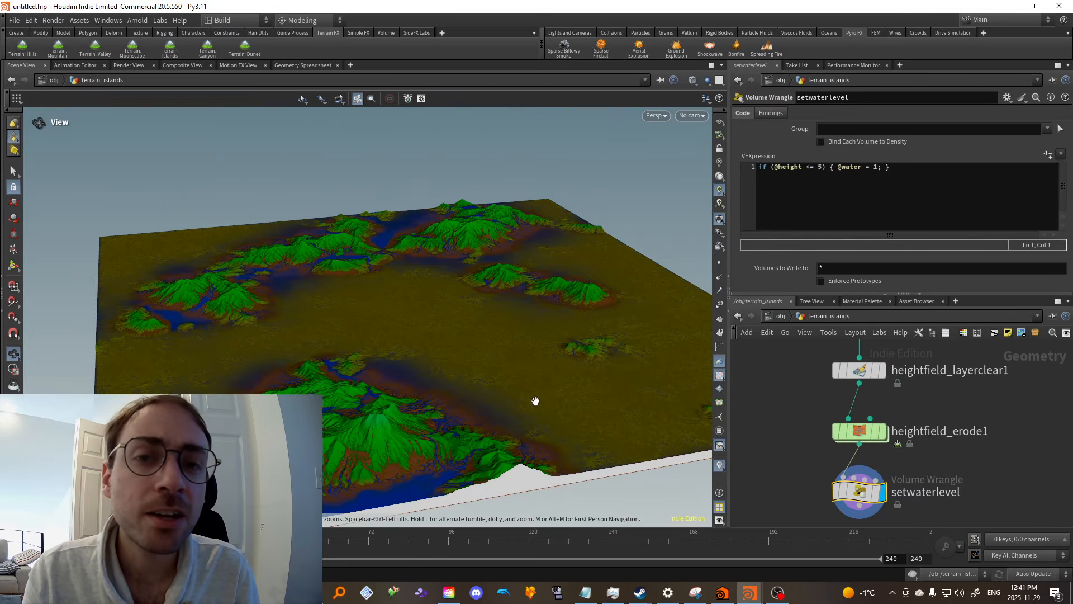
pyautogui.moveTo(535, 403); pyautogui.dragTo(437, 347)
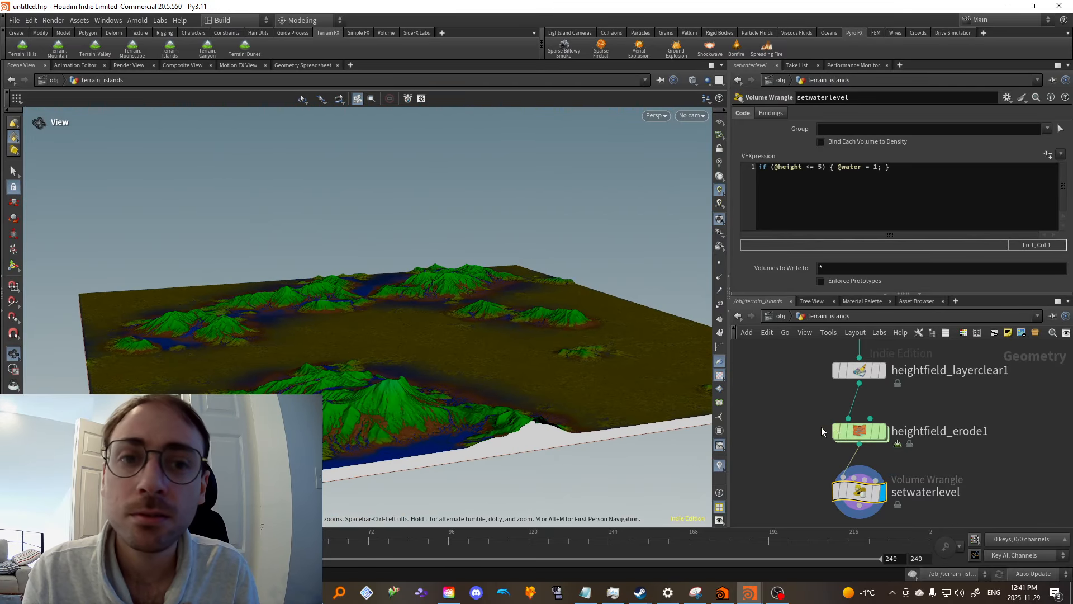
# Unfreeze heightfield_erode1's output and review the setwaterlevel wrangle's height condition and water assignment against the islands
pyautogui.click(835, 430)
pyautogui.click(745, 128)
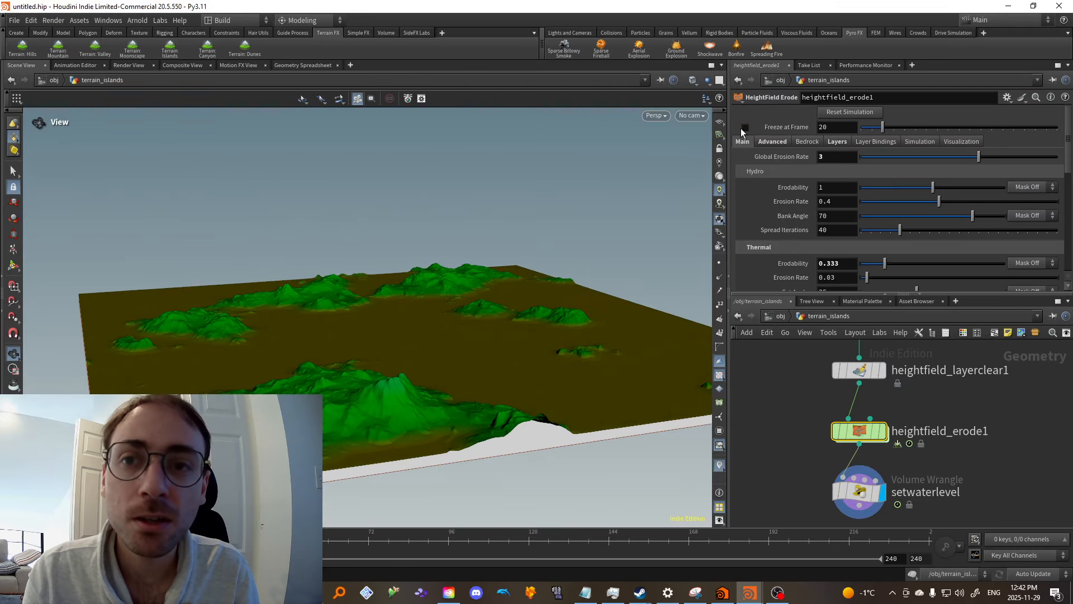
pyautogui.click(859, 491)
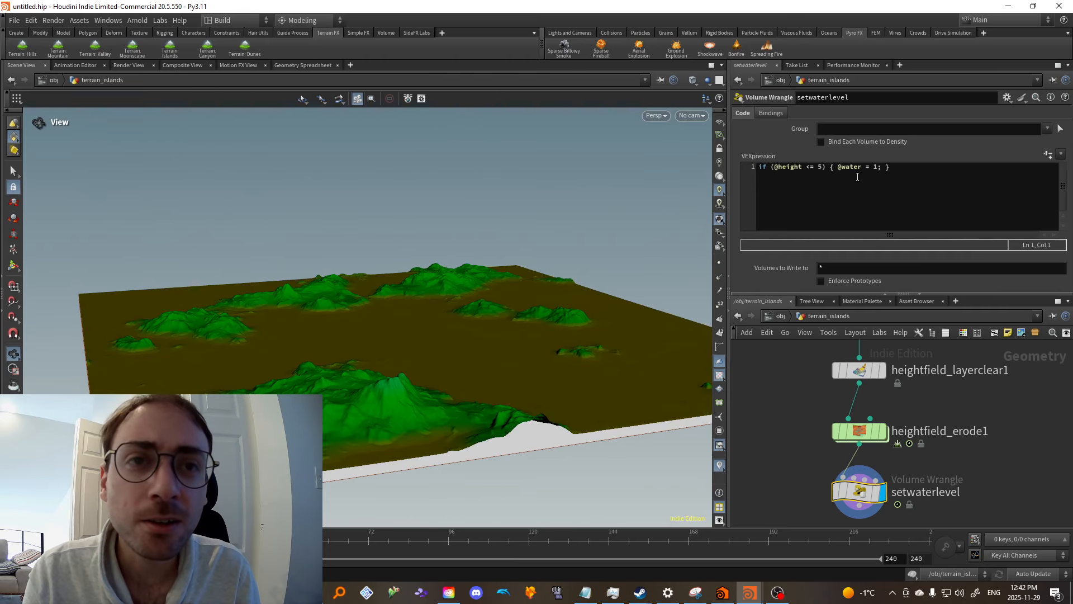
pyautogui.moveTo(411, 310); pyautogui.dragTo(415, 340)
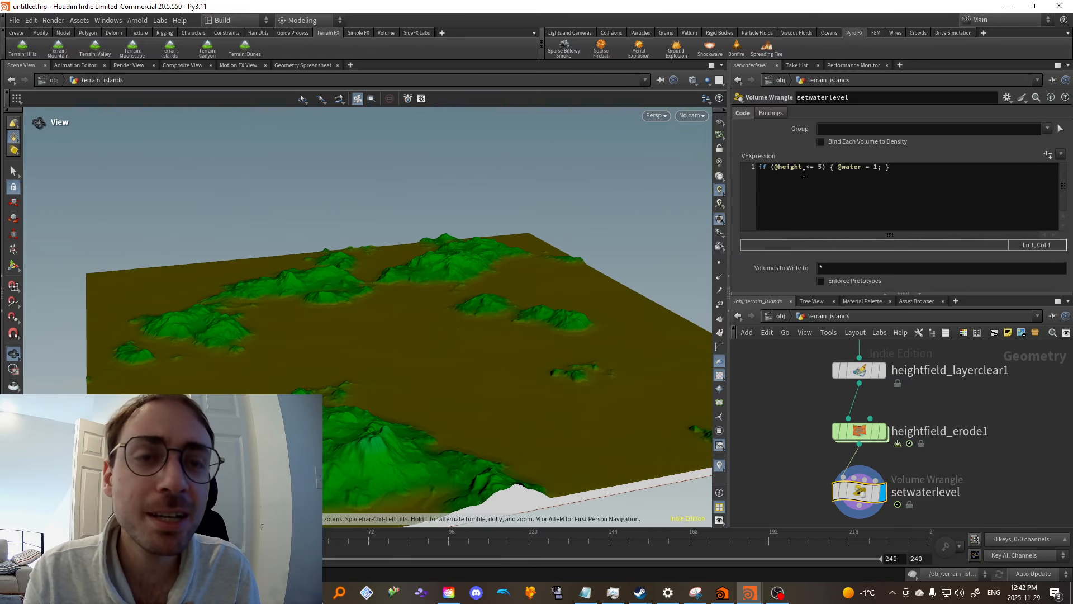
pyautogui.moveTo(822, 166); pyautogui.dragTo(793, 168)
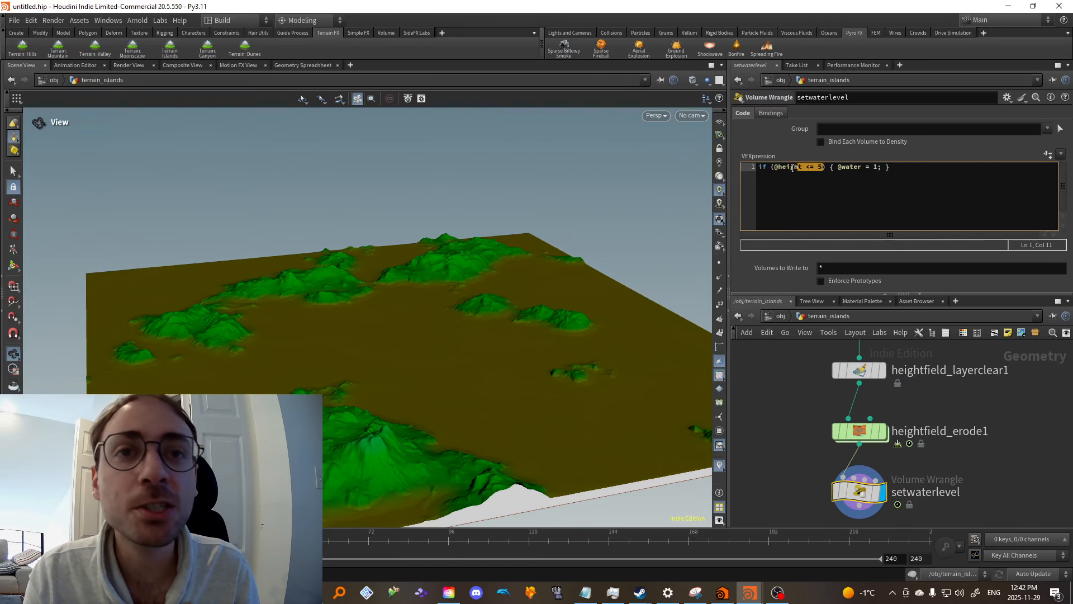
pyautogui.click(847, 191)
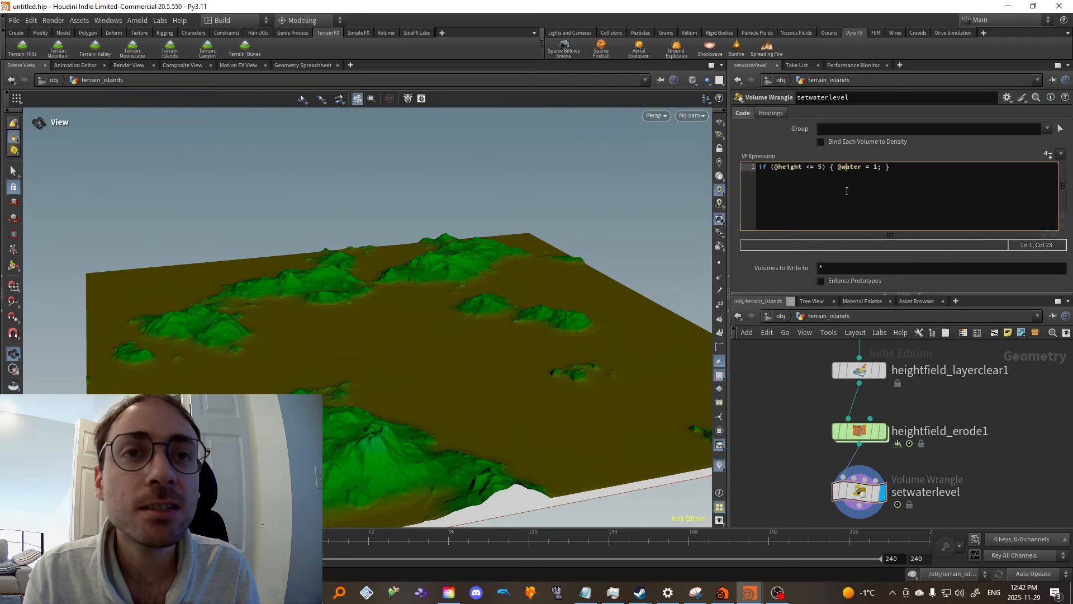
pyautogui.moveTo(492, 341); pyautogui.dragTo(473, 354)
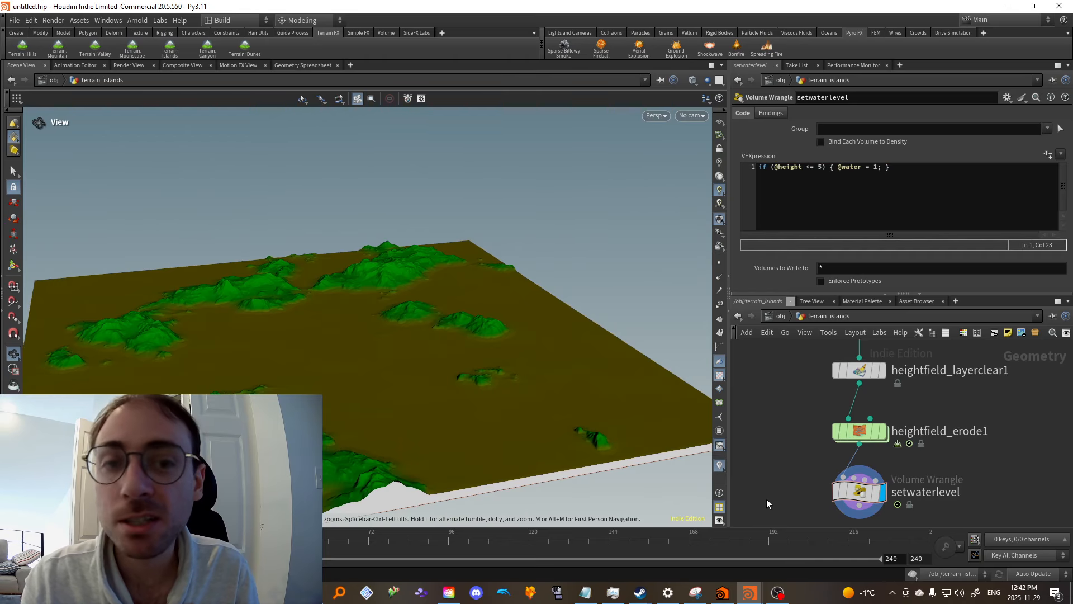
# Return to the object level, hide terrain_islands and create the preset Terrain Dunes network
pyautogui.press('u')
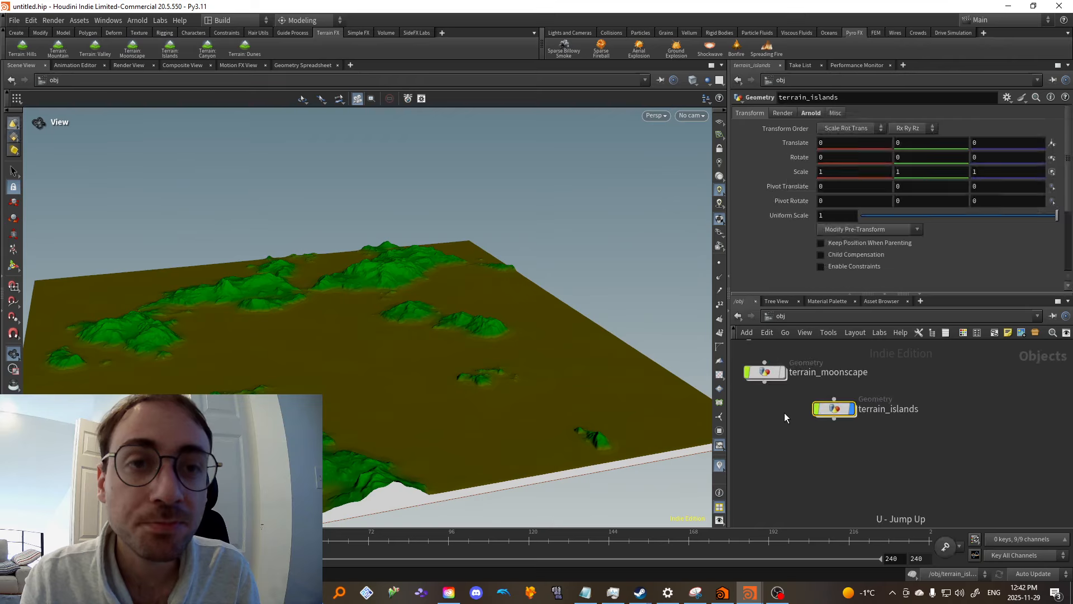
pyautogui.click(852, 410)
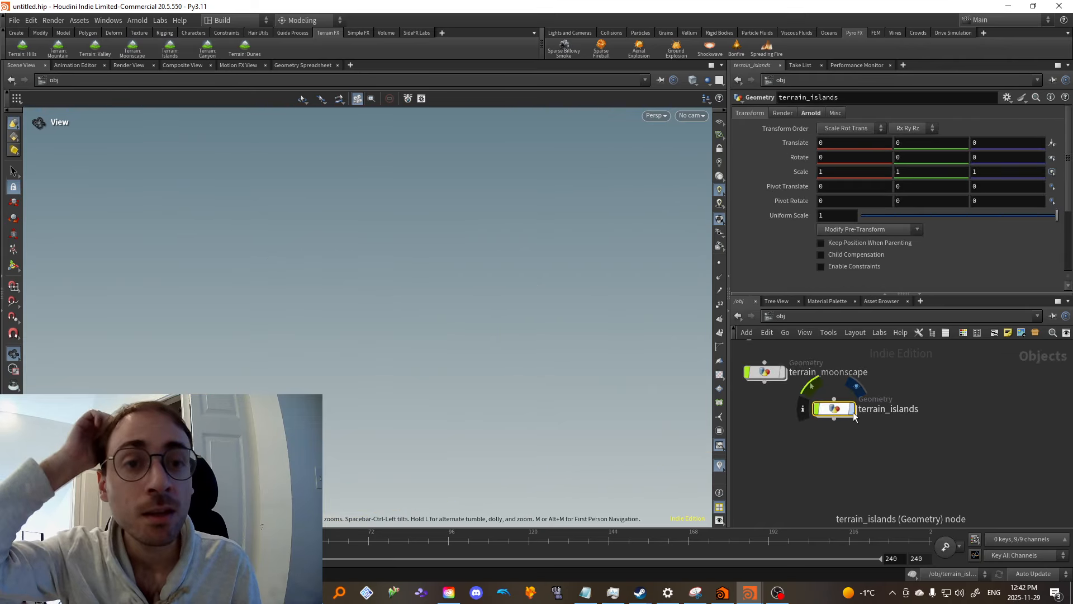
pyautogui.click(234, 39)
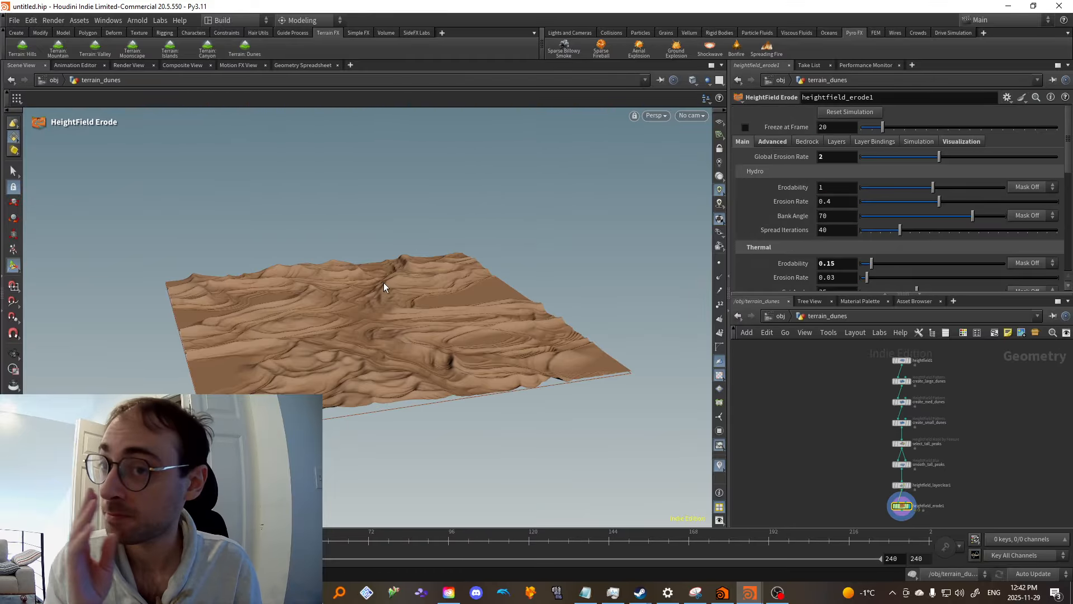
pyautogui.press('Escape')
pyautogui.scroll(5, 386, 330)
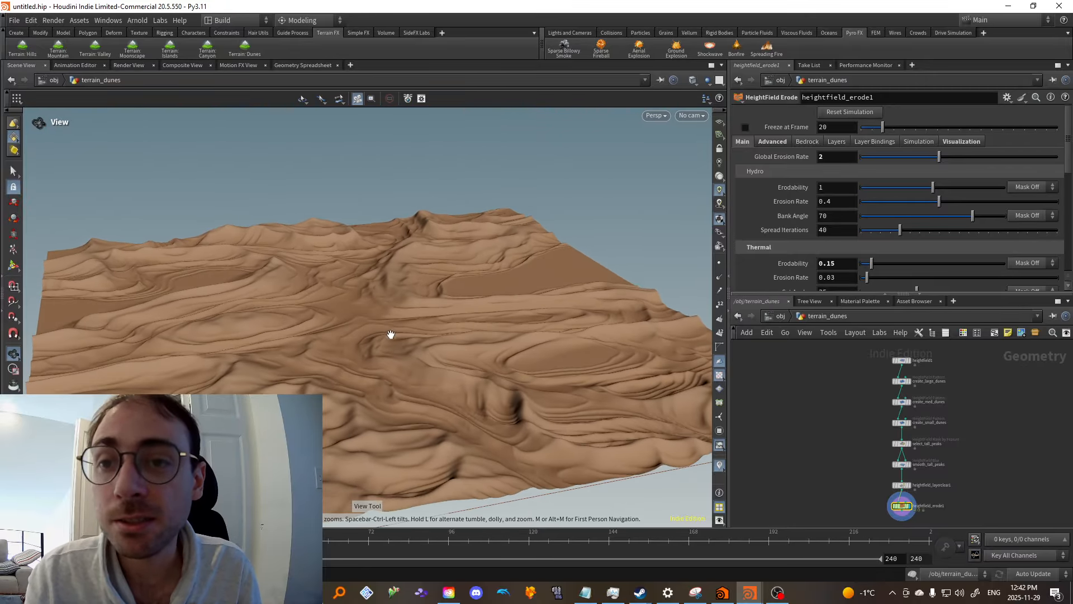
# Display heightfield1 and create_large_dunes in turn, setting the large dunes' Height to 43, Rotate to 59 and Size to 291
pyautogui.scroll(5, 953, 394)
pyautogui.click(836, 358)
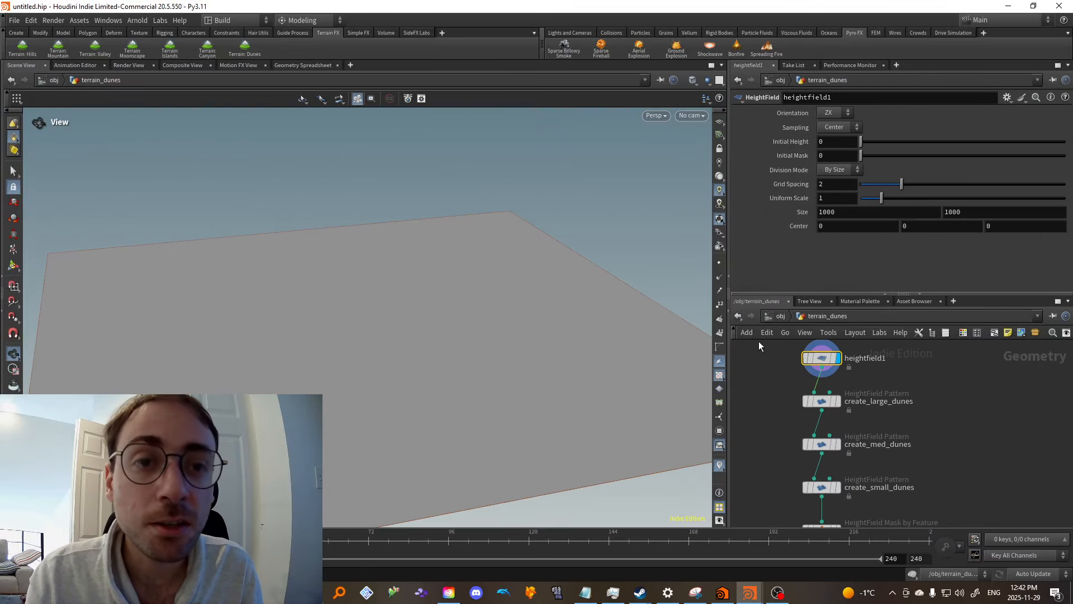
pyautogui.click(841, 402)
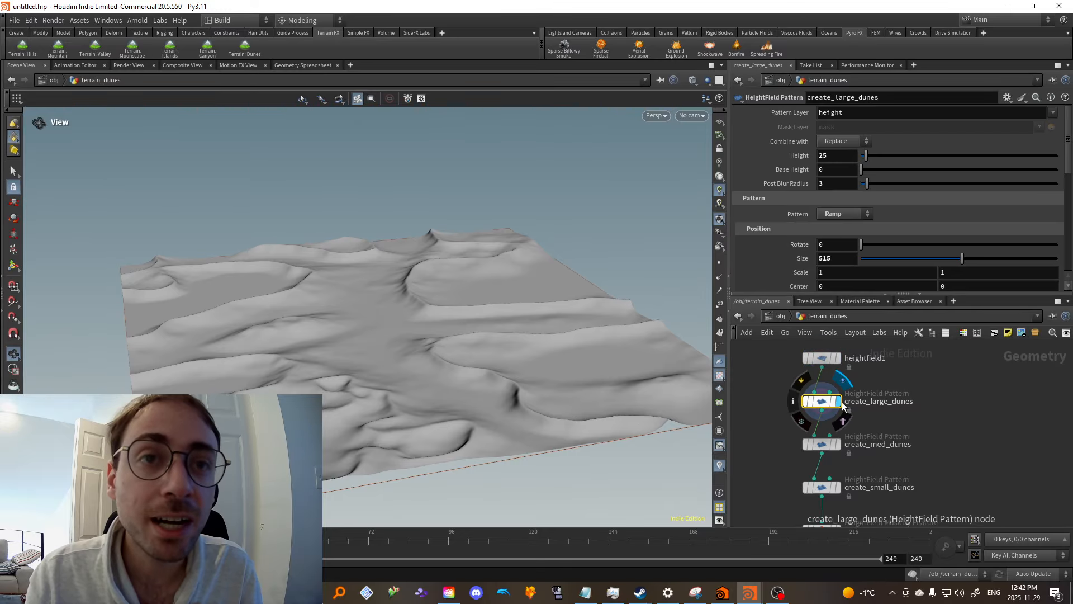
pyautogui.moveTo(867, 158)
pyautogui.mouseDown()
pyautogui.moveTo(886, 158)
pyautogui.moveTo(870, 157)
pyautogui.mouseUp()
pyautogui.moveTo(961, 259); pyautogui.dragTo(894, 256)
# Try the Steps, Stripes, Stars and Exp. Ramp patterns on create_large_dunes and return it to Ramp
pyautogui.click(843, 214)
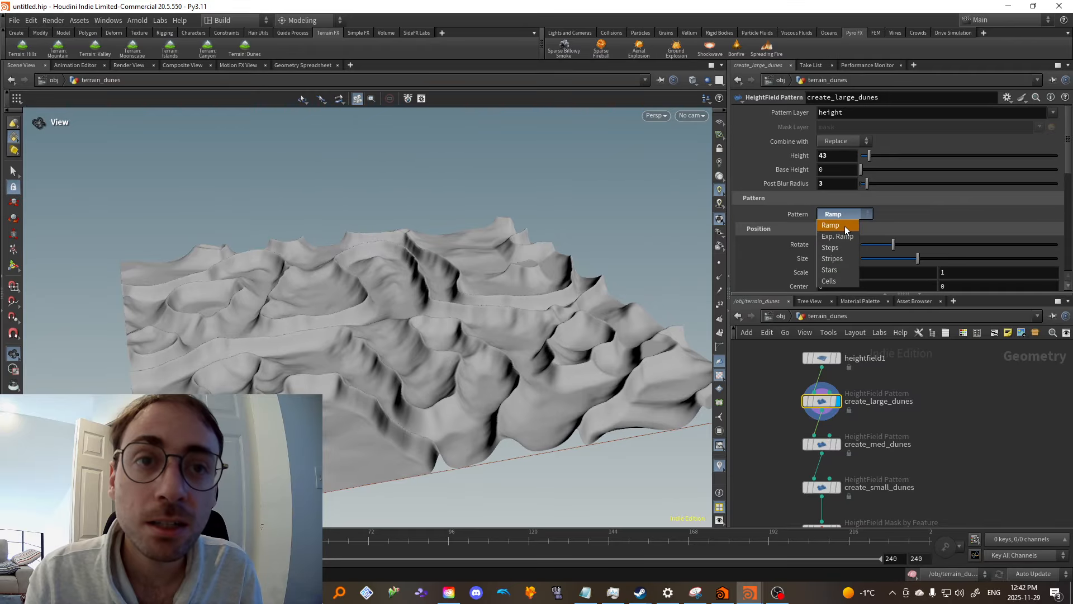
pyautogui.click(846, 249)
pyautogui.scroll(3, 408, 314)
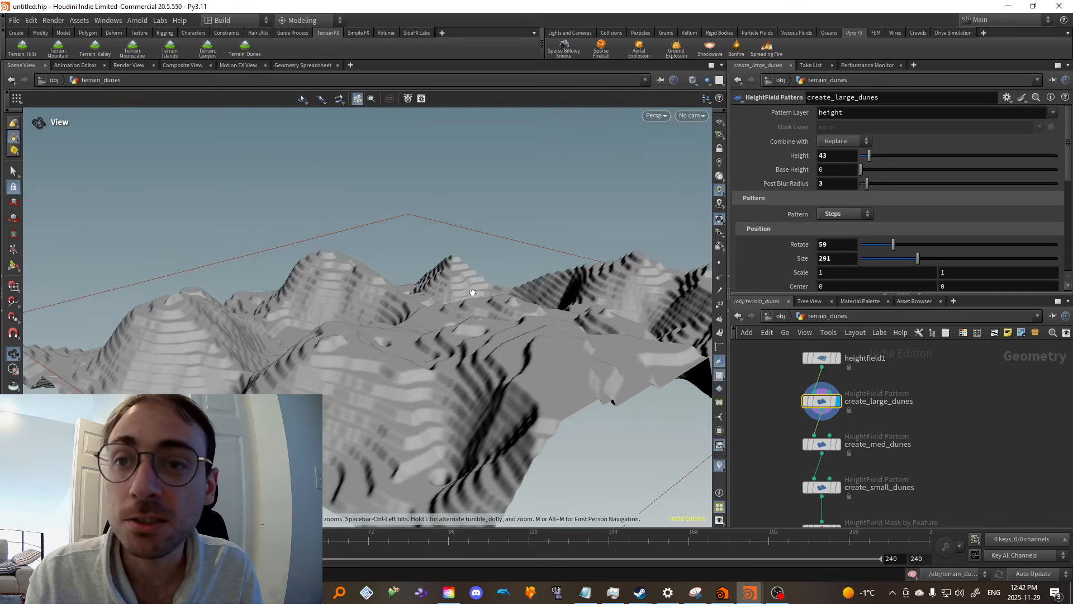
pyautogui.moveTo(447, 310); pyautogui.dragTo(386, 305)
pyautogui.click(844, 217)
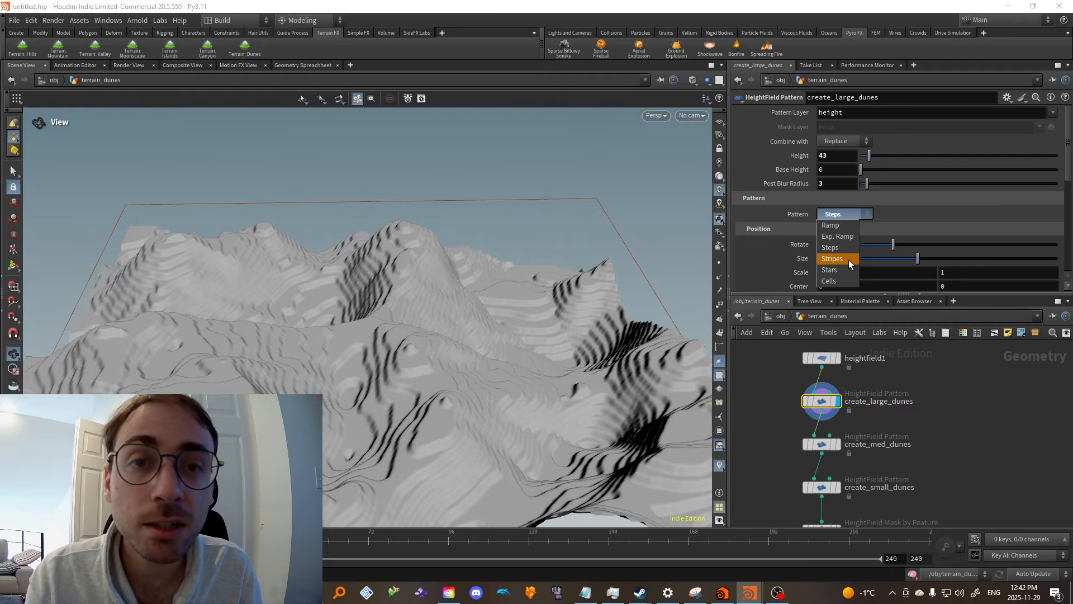
pyautogui.click(848, 259)
pyautogui.click(843, 214)
pyautogui.click(830, 269)
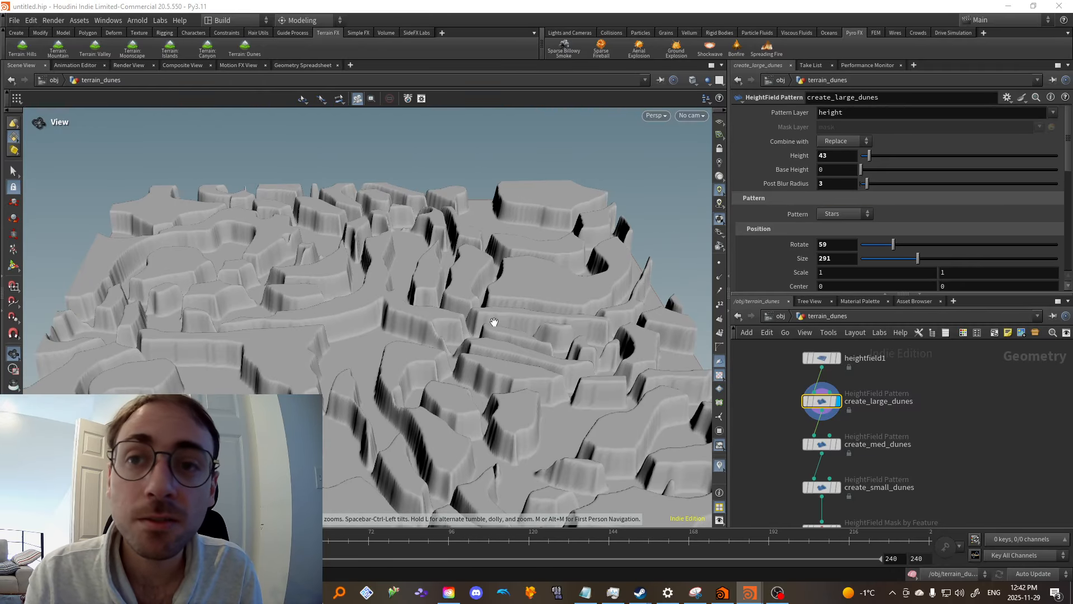
pyautogui.click(827, 213)
pyautogui.click(838, 236)
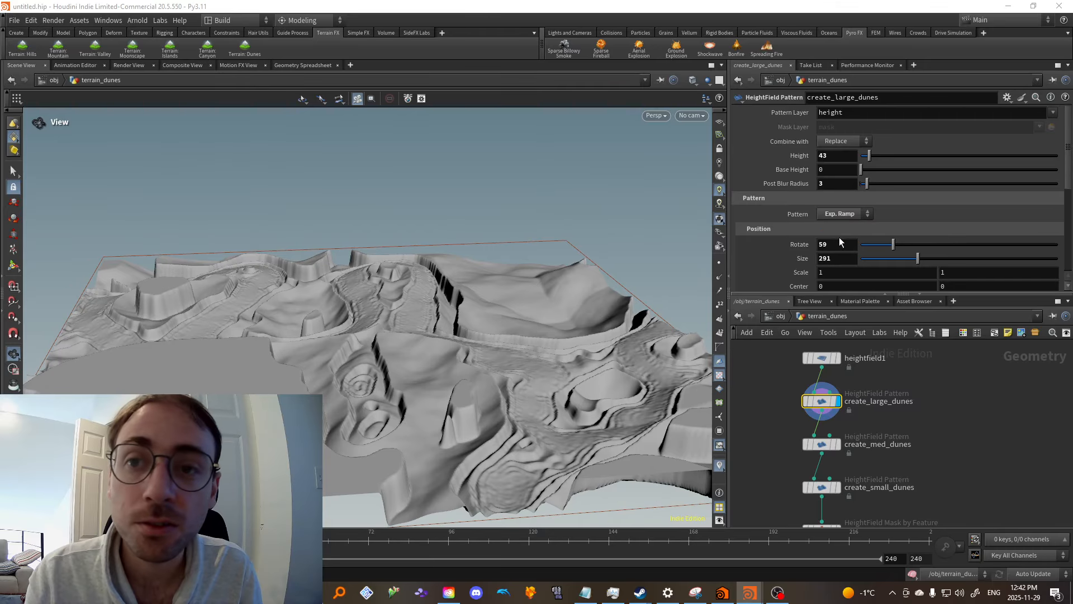
pyautogui.moveTo(328, 334); pyautogui.dragTo(397, 317)
pyautogui.click(829, 214)
pyautogui.click(840, 226)
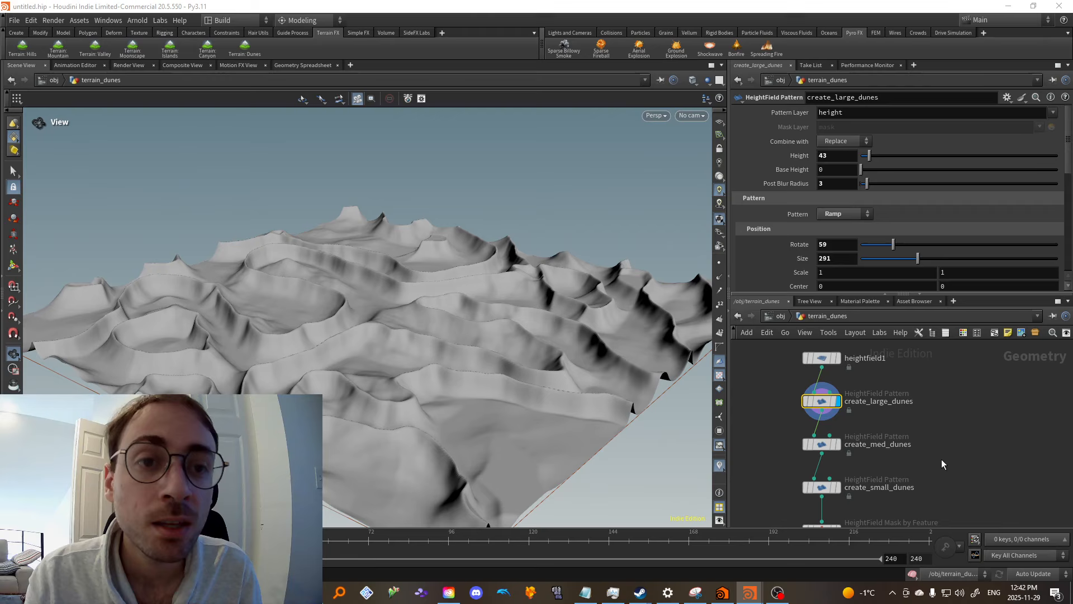
# Display create_med_dunes and create_small_dunes alternately to compare the dune detail each one adds
pyautogui.click(838, 445)
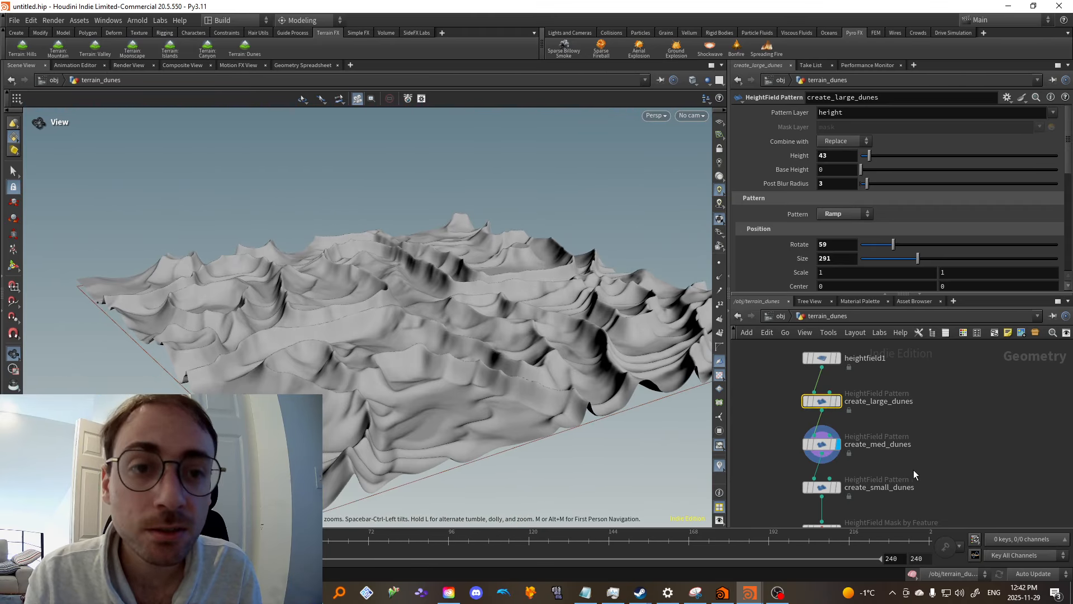
pyautogui.moveTo(914, 470); pyautogui.dragTo(905, 444, button='middle')
pyautogui.click(829, 462)
pyautogui.moveTo(615, 455); pyautogui.dragTo(453, 441)
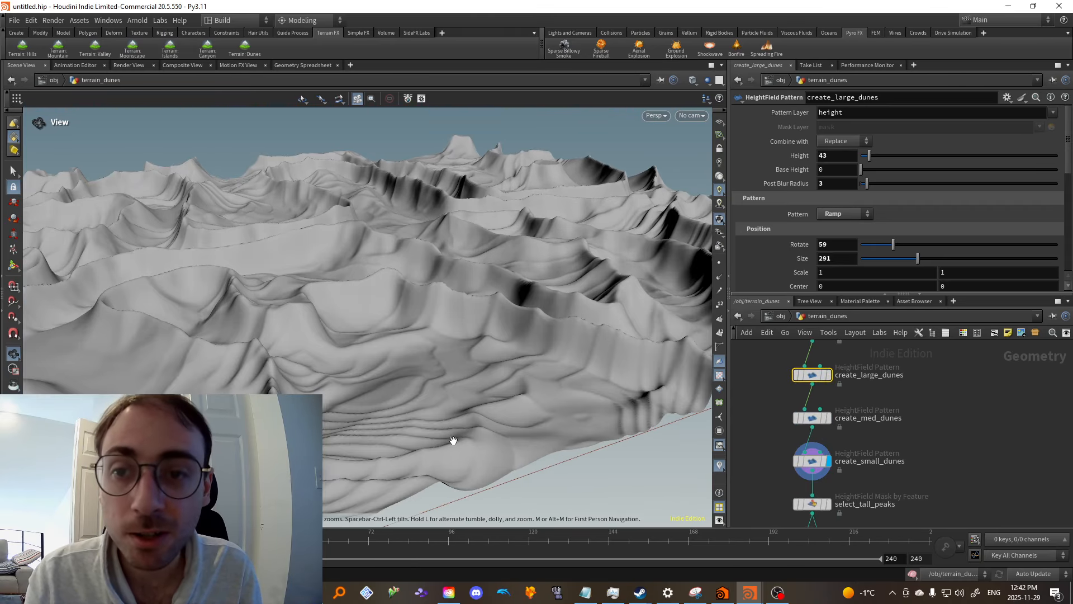
pyautogui.click(829, 418)
pyautogui.click(830, 462)
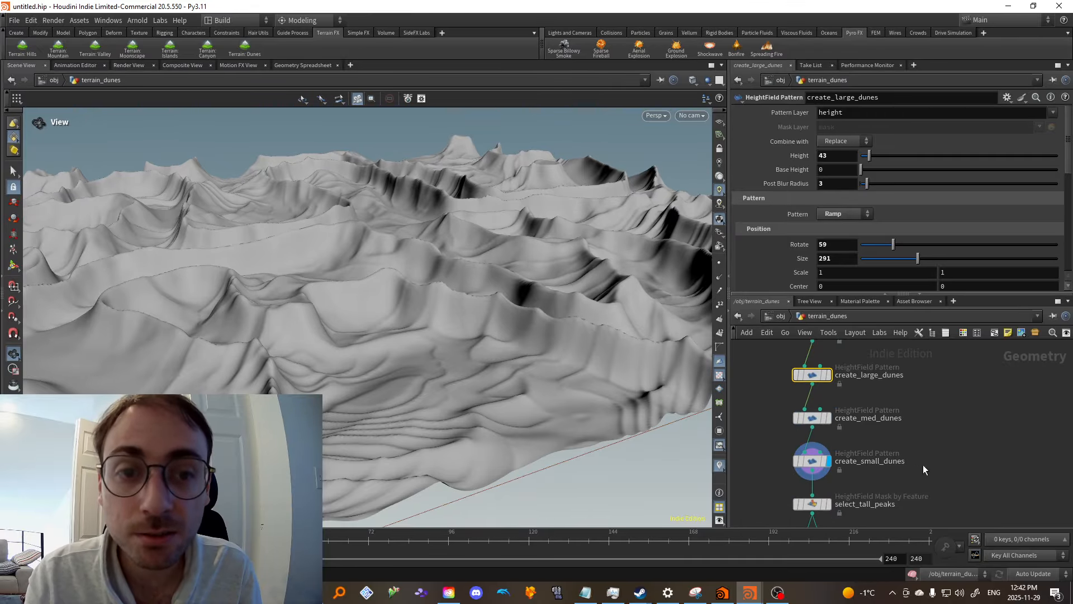
# Display select_tall_peaks and inspect the mask over the dune peaks
pyautogui.moveTo(918, 487); pyautogui.dragTo(908, 420, button='middle')
pyautogui.click(819, 438)
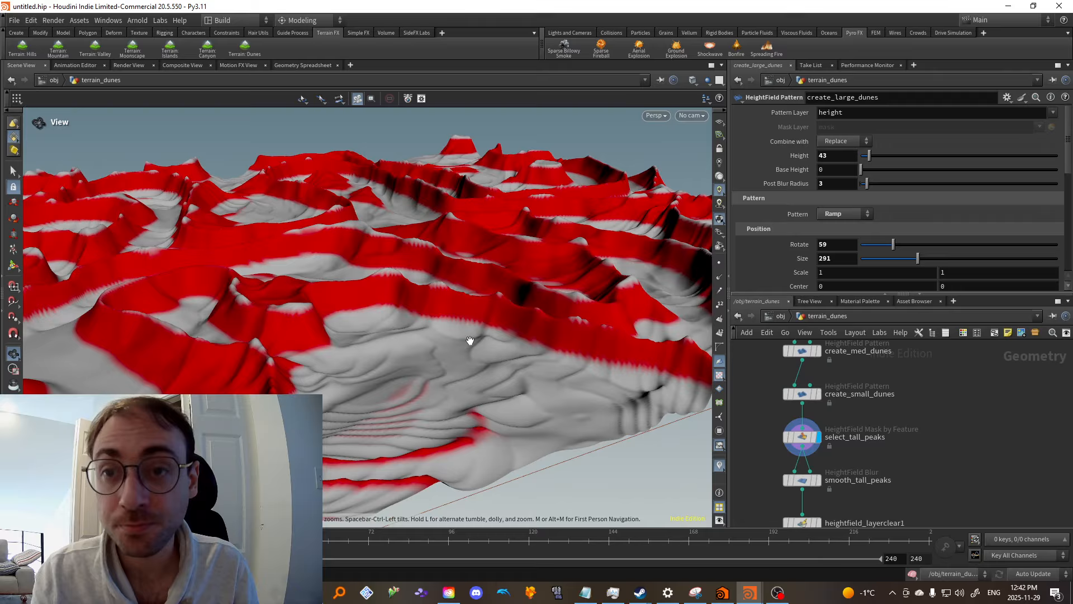
pyautogui.moveTo(472, 341); pyautogui.dragTo(660, 353)
# Display smooth_tall_peaks and heightfield_layerclear1 in turn and inspect the dunes with the mask cleared
pyautogui.moveTo(856, 459); pyautogui.dragTo(884, 418, button='middle')
pyautogui.click(833, 450)
pyautogui.click(828, 453)
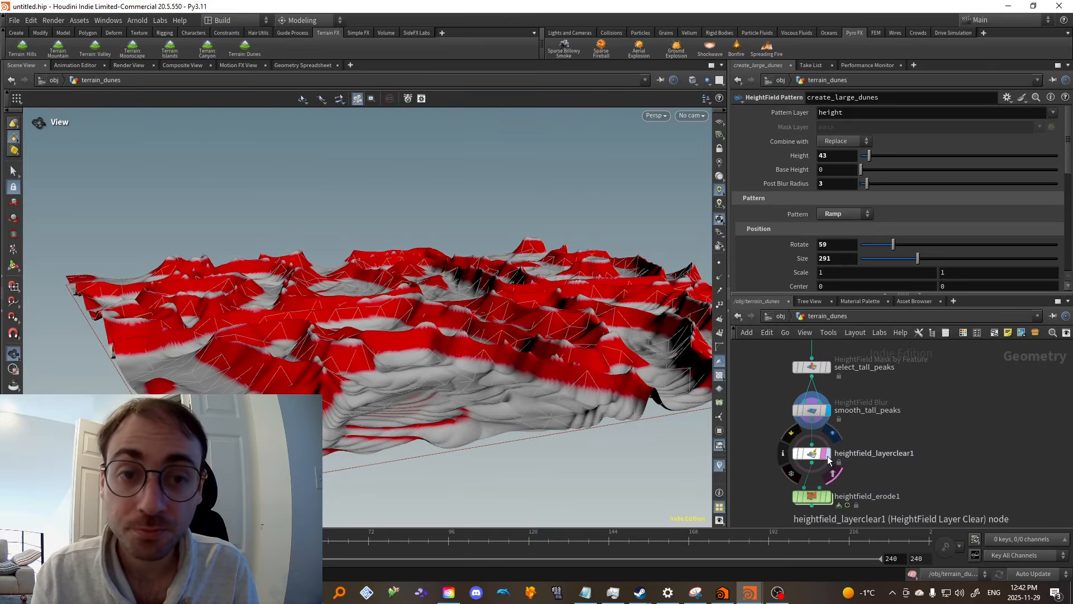
pyautogui.scroll(-3, 895, 441)
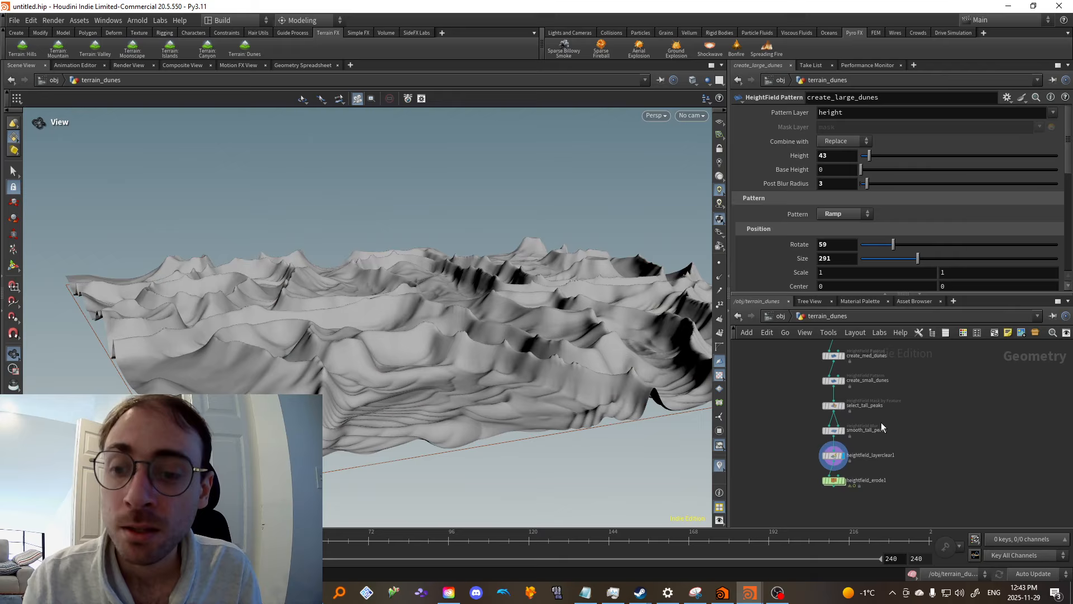
pyautogui.moveTo(426, 325)
pyautogui.mouseDown()
pyautogui.moveTo(417, 346)
pyautogui.moveTo(413, 333)
pyautogui.mouseUp()
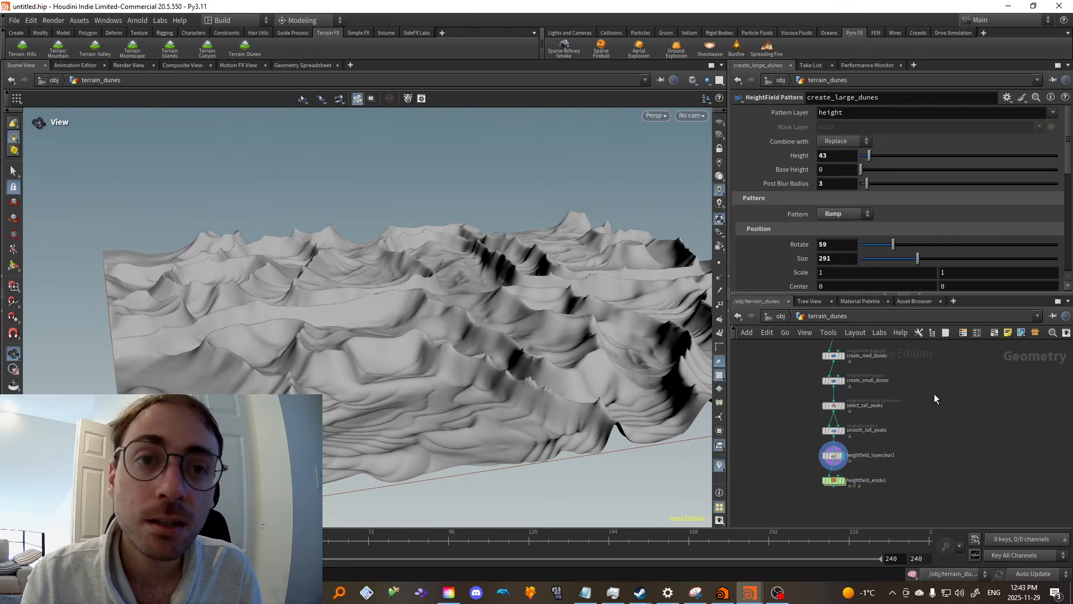
# Return to the object level, open the terrain_hills network and inspect the whole eroded terrain
pyautogui.click(780, 316)
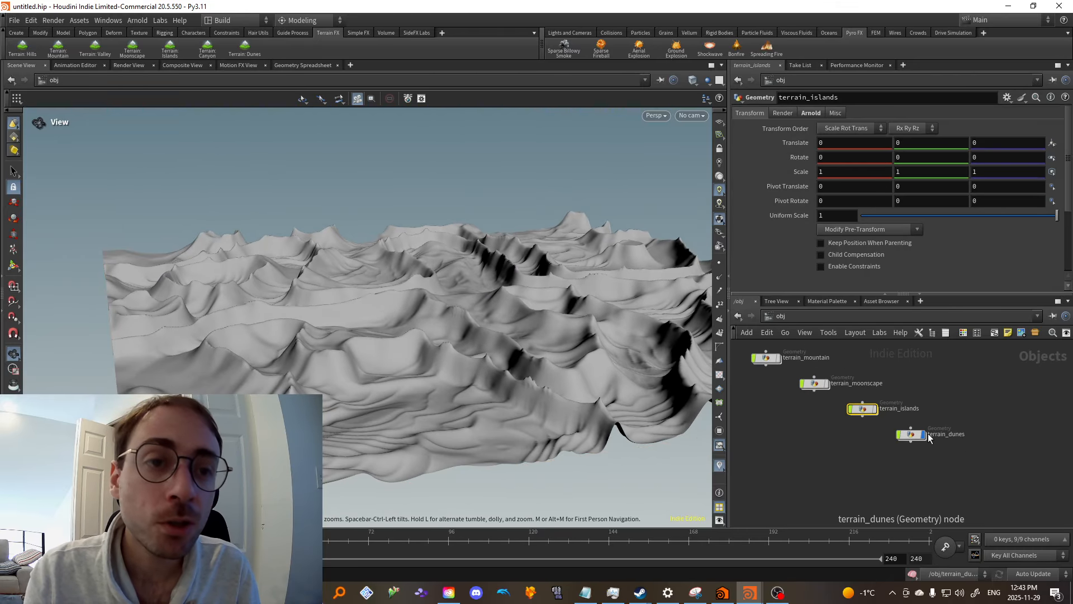
pyautogui.doubleClick(807, 398)
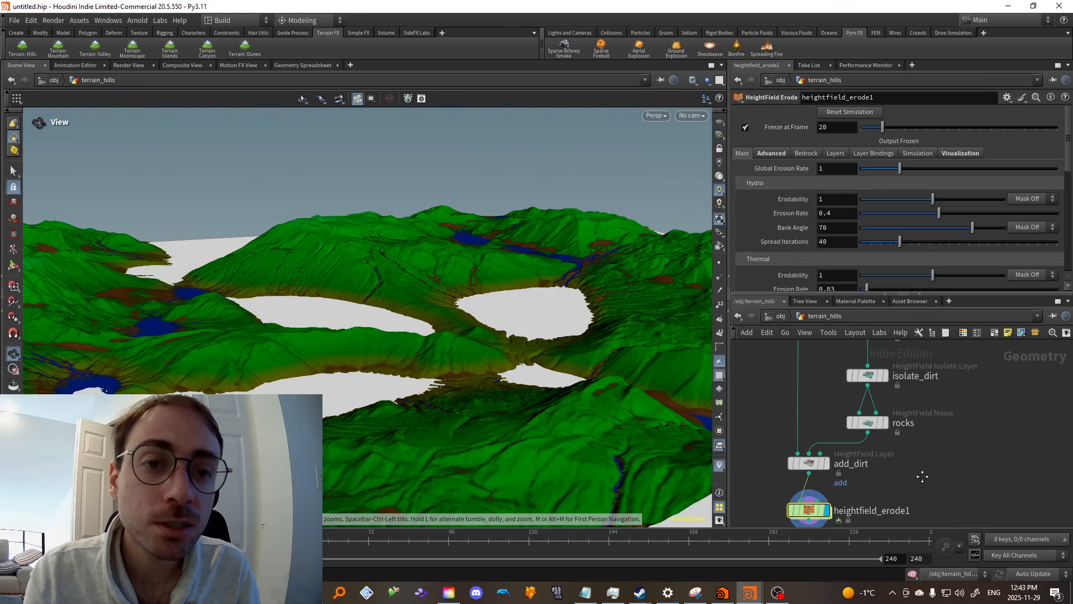
pyautogui.press('g')
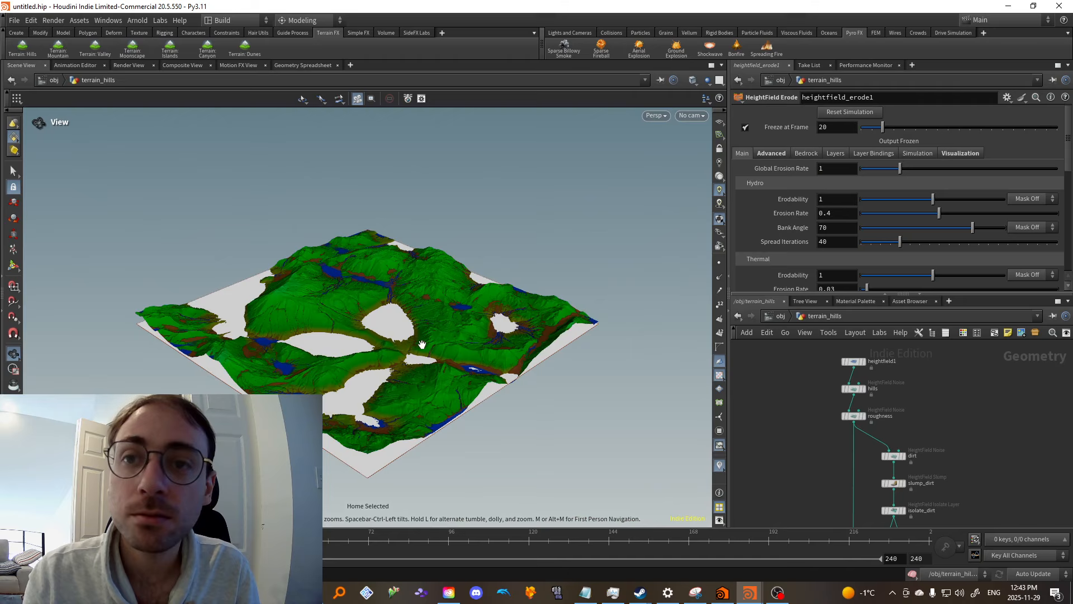
pyautogui.moveTo(432, 307); pyautogui.dragTo(431, 311)
pyautogui.scroll(2, 967, 445)
# Set the Amplitude of the roughness noise node to 661
pyautogui.moveTo(934, 467); pyautogui.dragTo(975, 468, button='middle')
pyautogui.scroll(-1, 948, 425)
pyautogui.scroll(1, 847, 431)
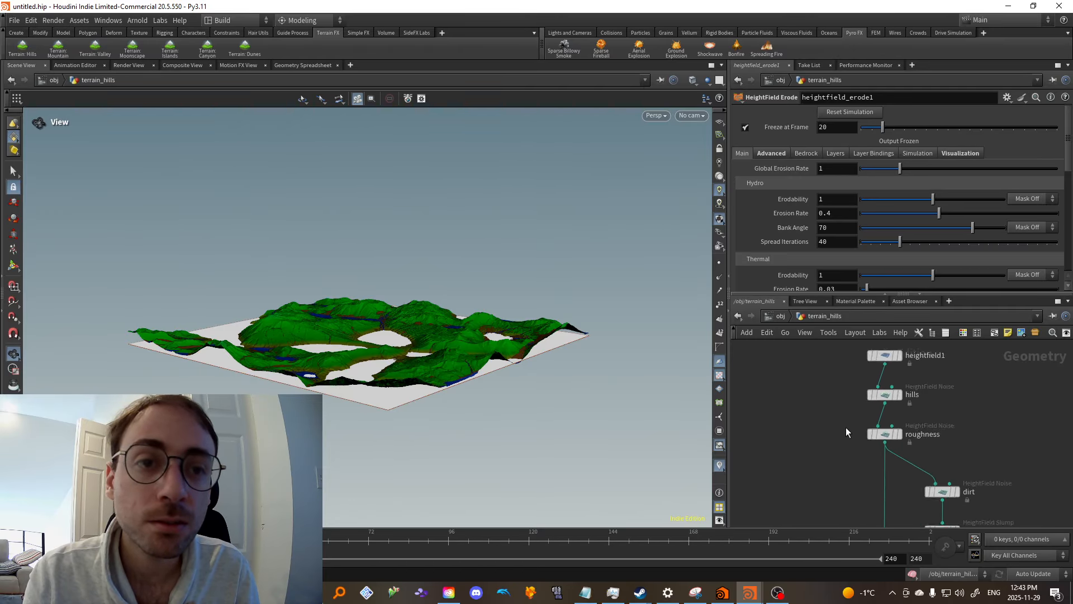
pyautogui.click(873, 357)
pyautogui.click(885, 434)
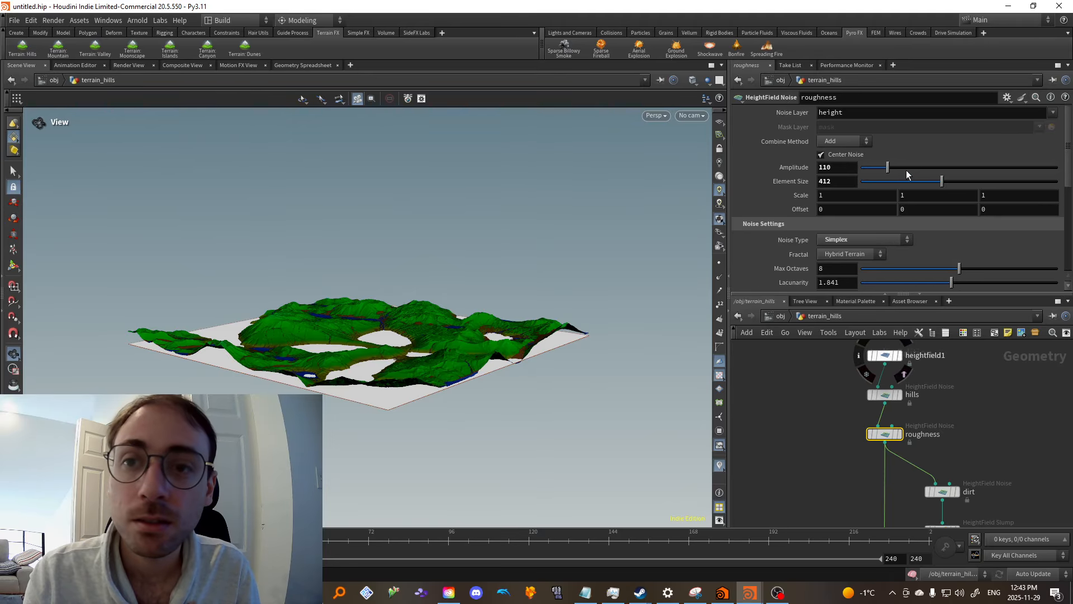
# Set the hills noise node's Amplitude to 479 and display the terrain at add_dirt
pyautogui.click(885, 395)
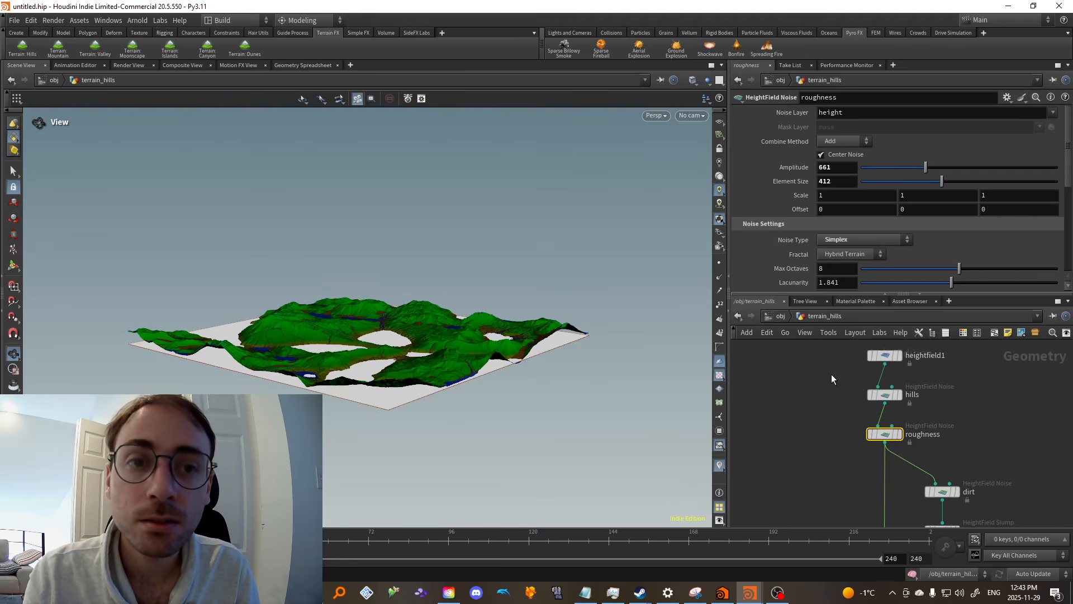
pyautogui.click(908, 166)
pyautogui.moveTo(972, 417); pyautogui.dragTo(945, 332, button='middle')
pyautogui.scroll(-2, 938, 454)
pyautogui.scroll(3, 911, 469)
pyautogui.click(907, 451)
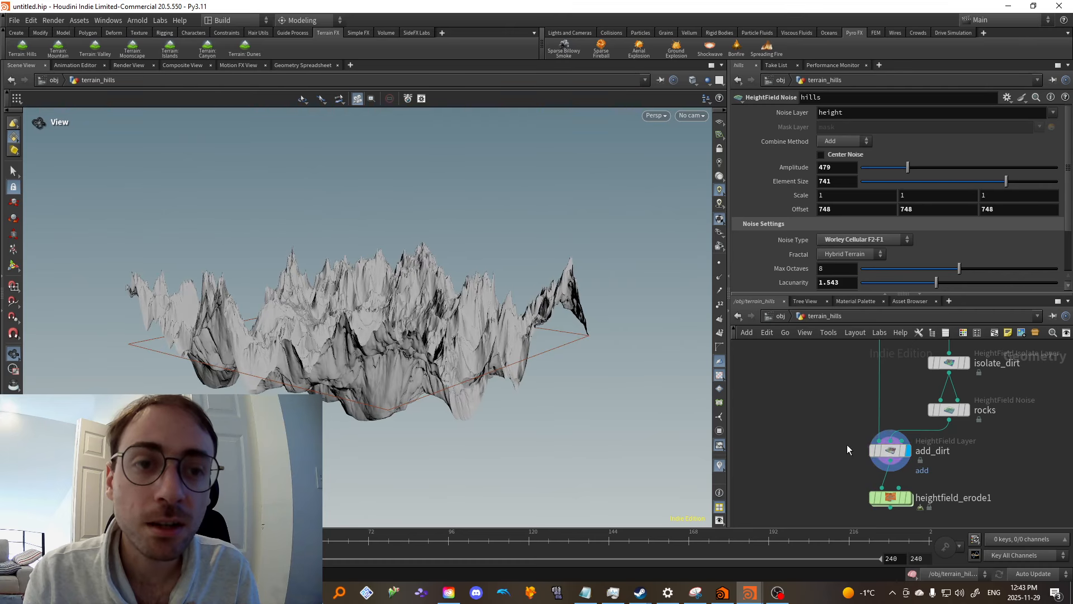
# Set the hills noise node's Amplitude to 160 and Element Size to 818
pyautogui.moveTo(806, 341); pyautogui.dragTo(824, 366, button='middle')
pyautogui.moveTo(902, 170); pyautogui.dragTo(872, 168)
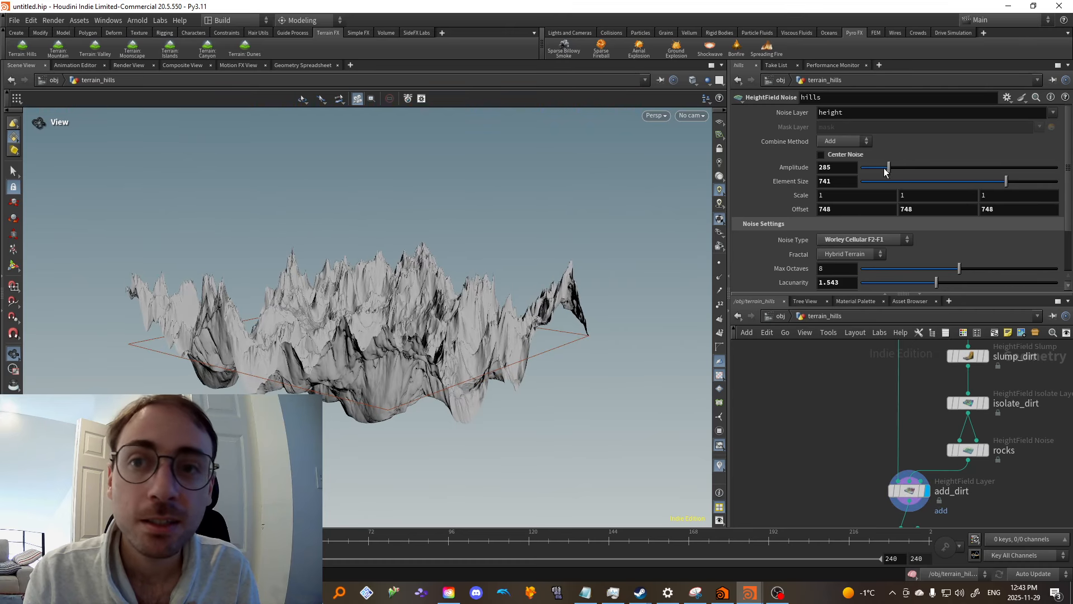
pyautogui.moveTo(1018, 186); pyautogui.dragTo(1022, 186)
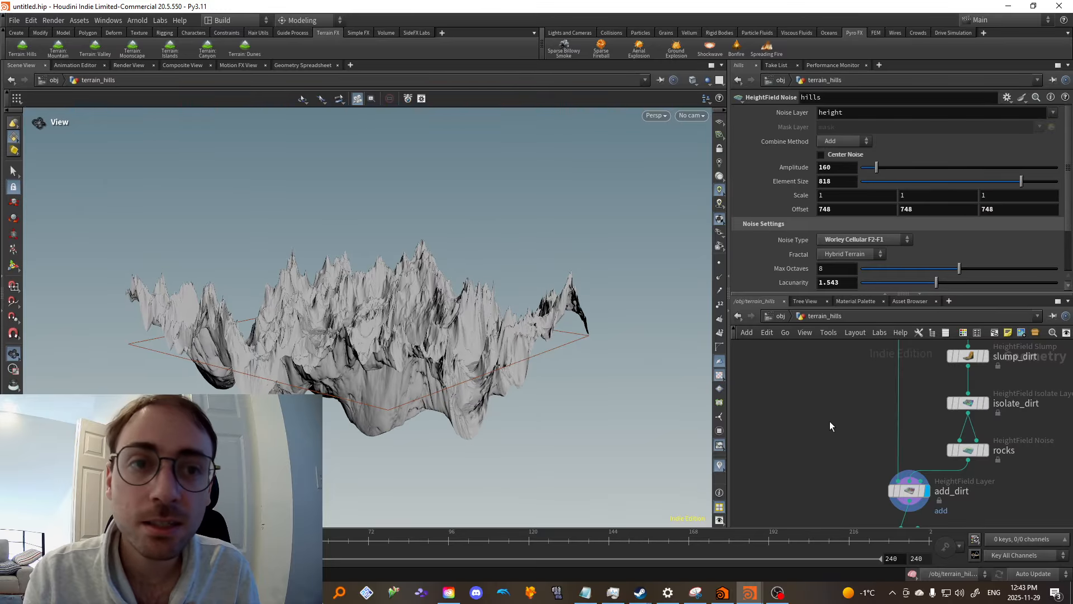
# Set the Amplitude of the roughness noise node to 199 and inspect the reshaped terrain
pyautogui.moveTo(875, 354); pyautogui.dragTo(838, 423, button='middle')
pyautogui.scroll(-2, 838, 422)
pyautogui.moveTo(798, 369); pyautogui.dragTo(808, 418, button='middle')
pyautogui.scroll(1, 808, 418)
pyautogui.click(851, 433)
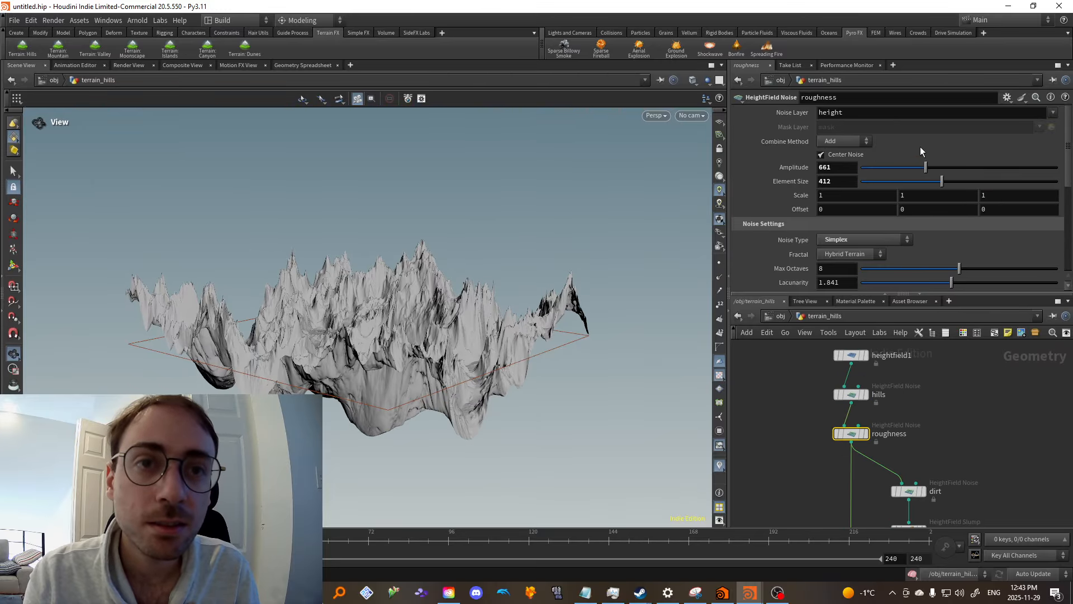
pyautogui.moveTo(904, 175); pyautogui.dragTo(881, 174)
pyautogui.scroll(4, 398, 337)
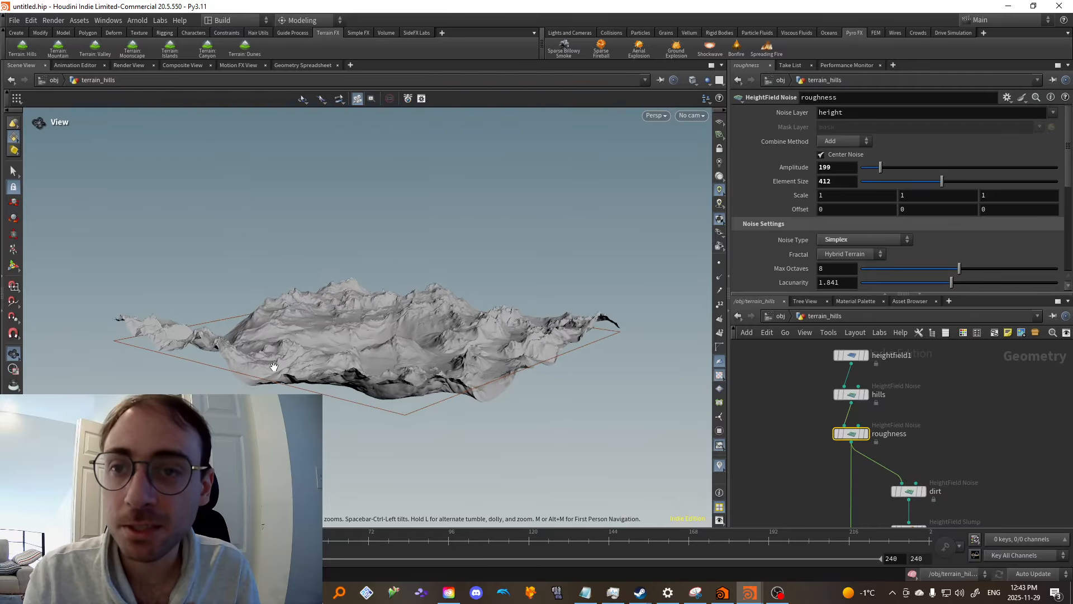
pyautogui.moveTo(398, 338); pyautogui.dragTo(449, 307, button='middle')
pyautogui.moveTo(449, 307); pyautogui.dragTo(290, 335)
pyautogui.moveTo(290, 335); pyautogui.dragTo(474, 314, button='middle')
pyautogui.scroll(1, 474, 314)
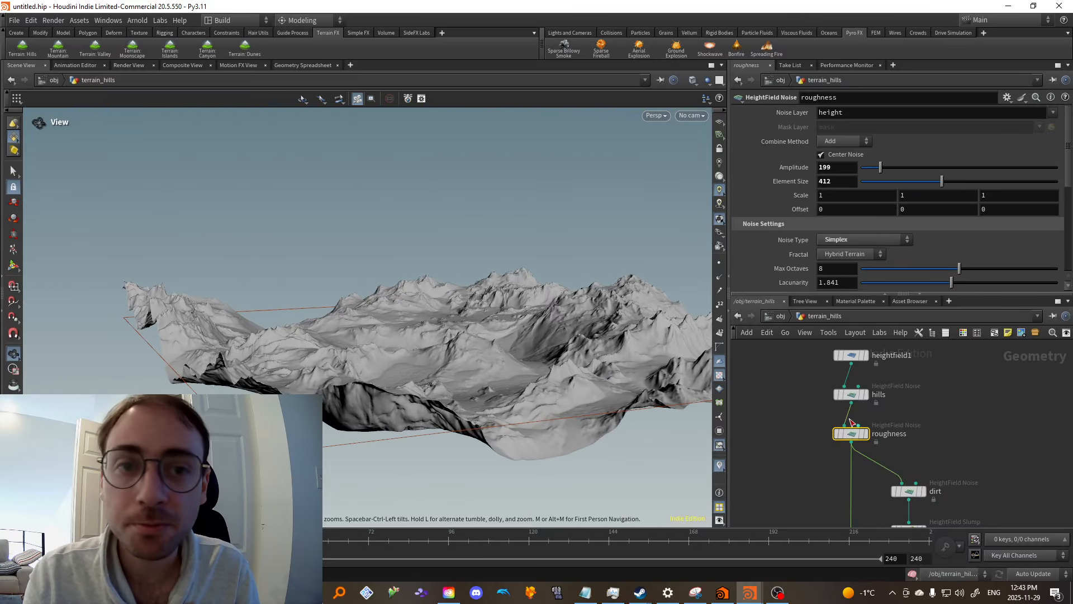
# Add a HeightField Mask by Feature node fed by add_dirt, display it and inspect the slope mask on the terrain
pyautogui.moveTo(831, 465); pyautogui.dragTo(889, 448, button='middle')
pyautogui.scroll(-3, 889, 448)
pyautogui.moveTo(838, 503); pyautogui.dragTo(831, 384, button='middle')
pyautogui.click(907, 436)
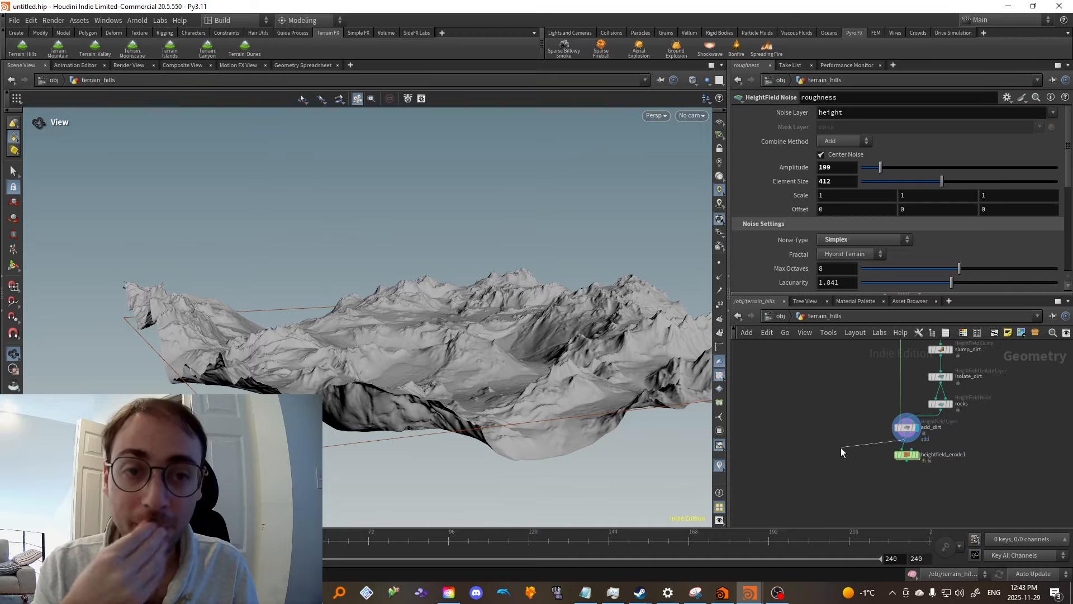
pyautogui.press('Tab')
pyautogui.write('hf')
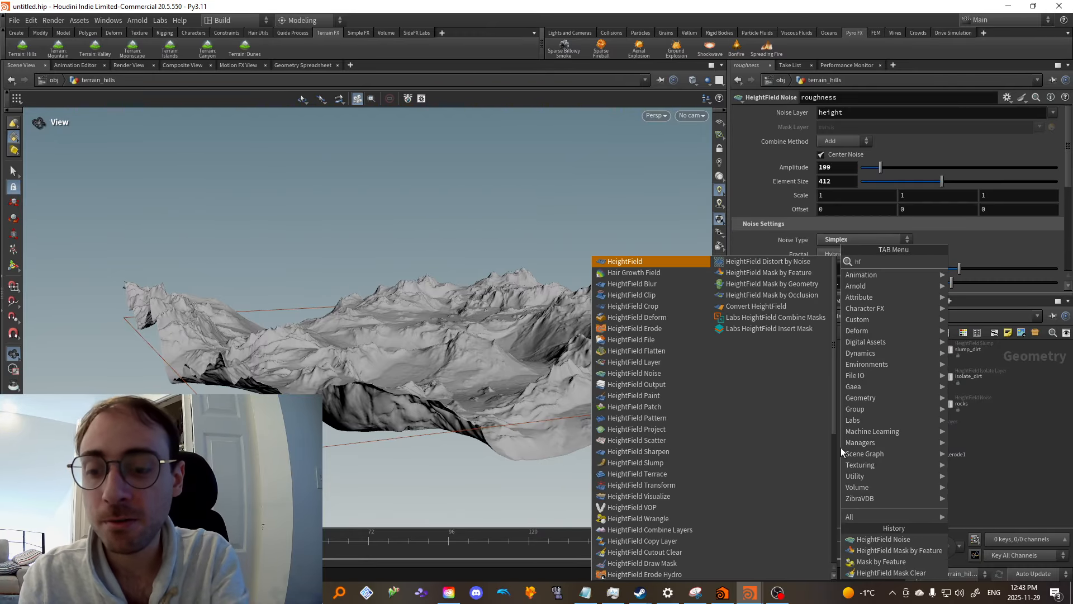
pyautogui.write(' mask by')
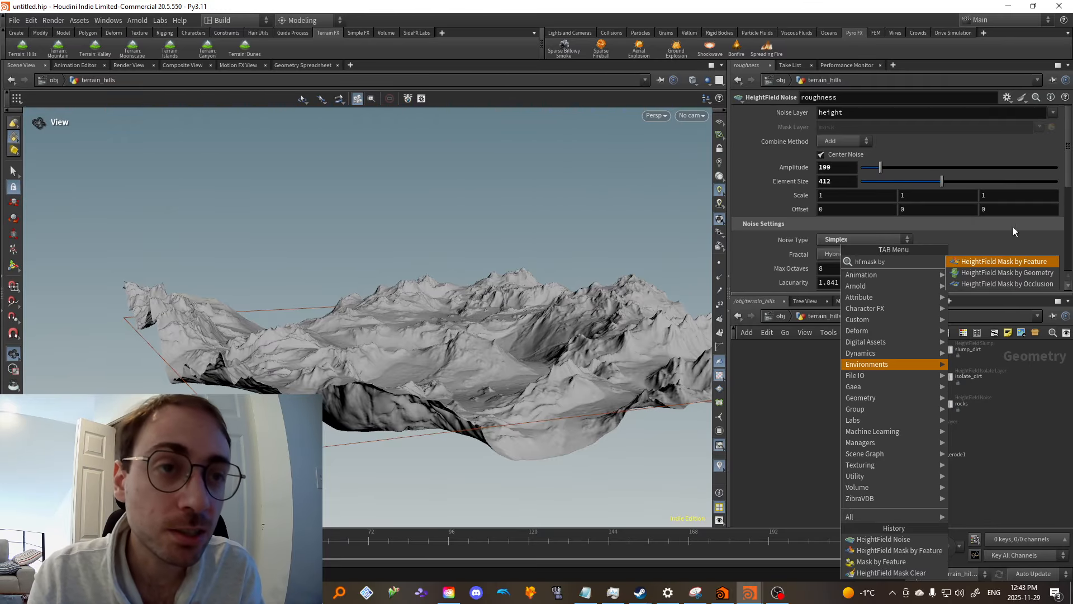
pyautogui.click(988, 263)
pyautogui.click(856, 441)
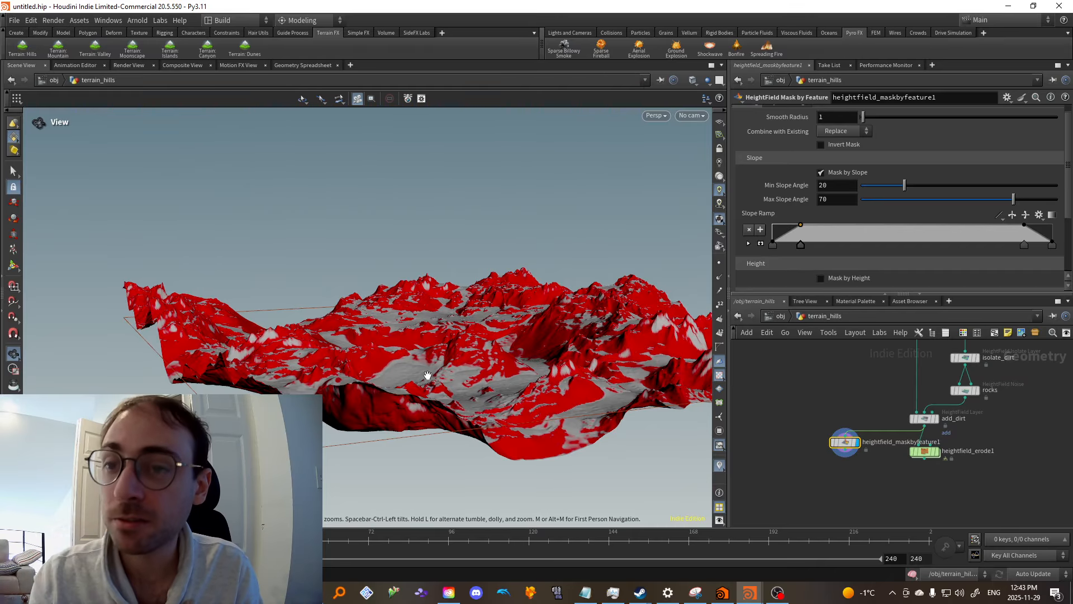
pyautogui.moveTo(428, 375); pyautogui.dragTo(486, 321)
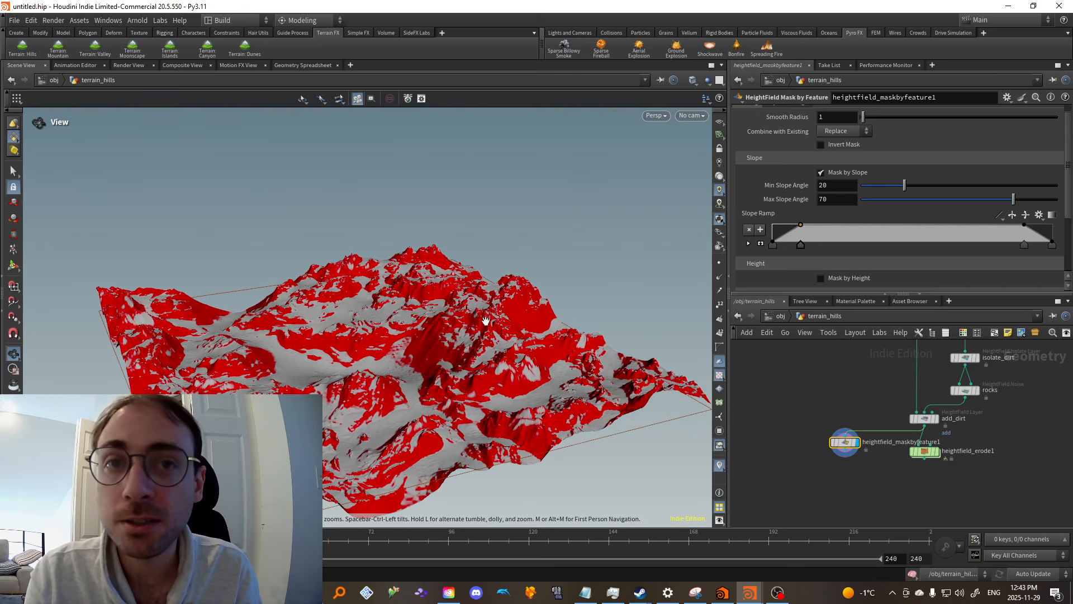
pyautogui.scroll(1, 926, 183)
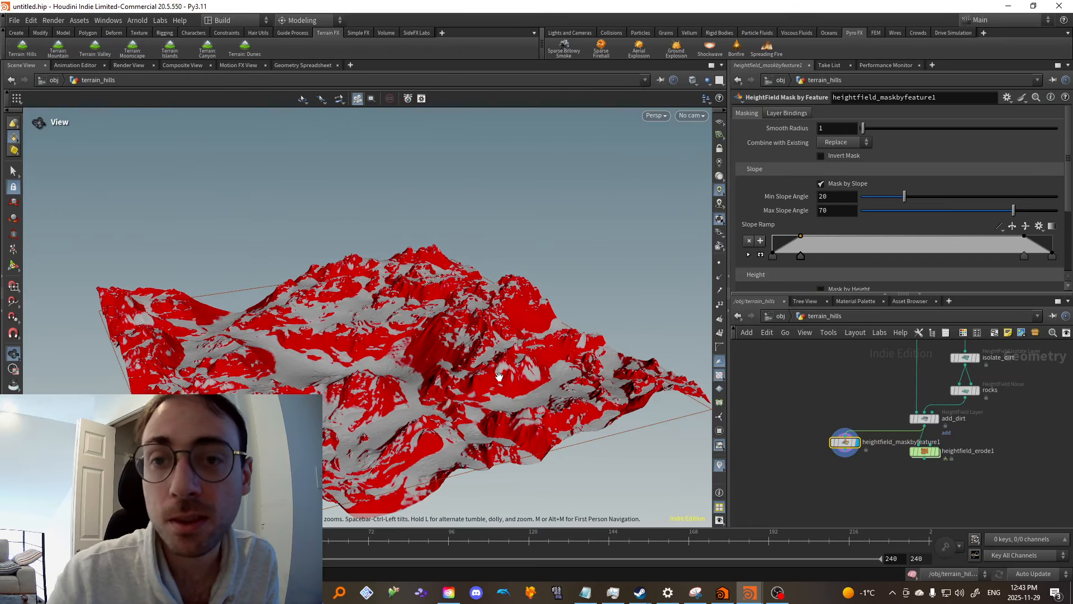
# Turn Mask by Slope off and back on to compare the terrain with and without the mask
pyautogui.moveTo(498, 376); pyautogui.dragTo(528, 335)
pyautogui.click(842, 183)
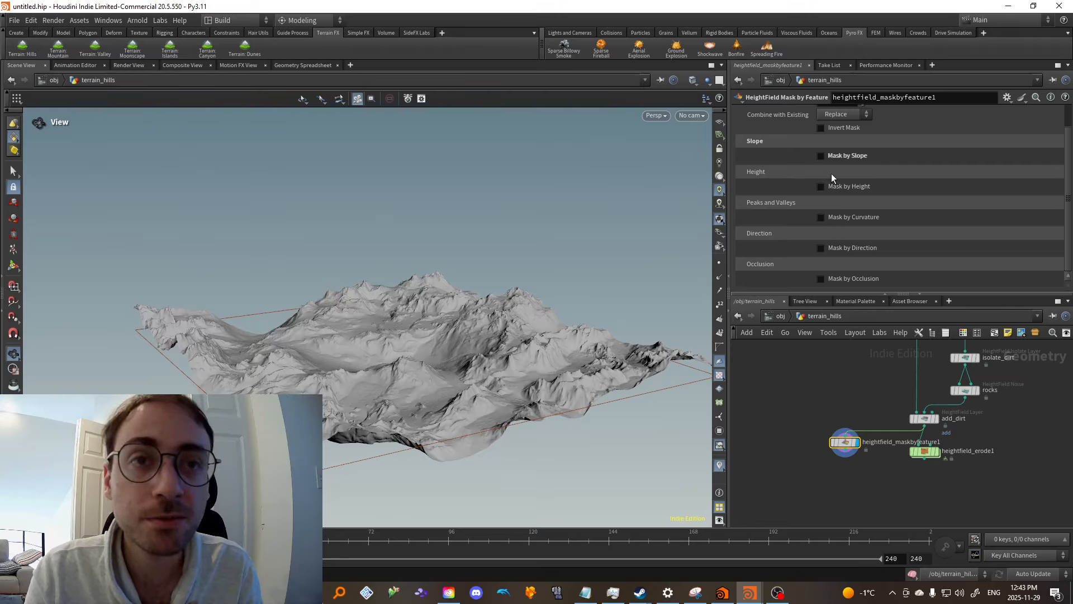
pyautogui.scroll(1, 800, 180)
pyautogui.scroll(-1, 800, 180)
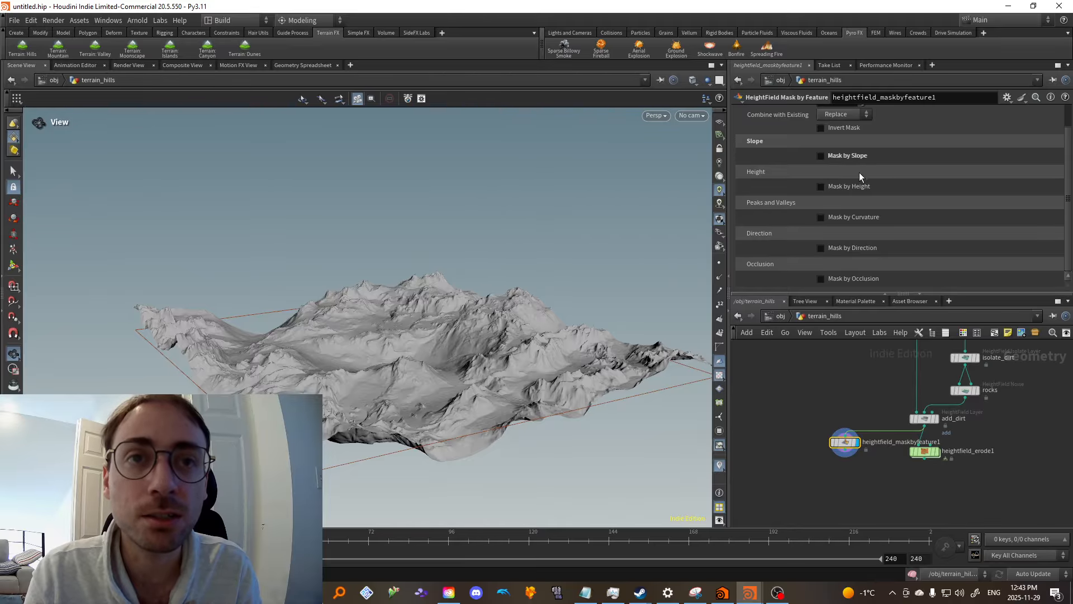
pyautogui.scroll(2, 860, 184)
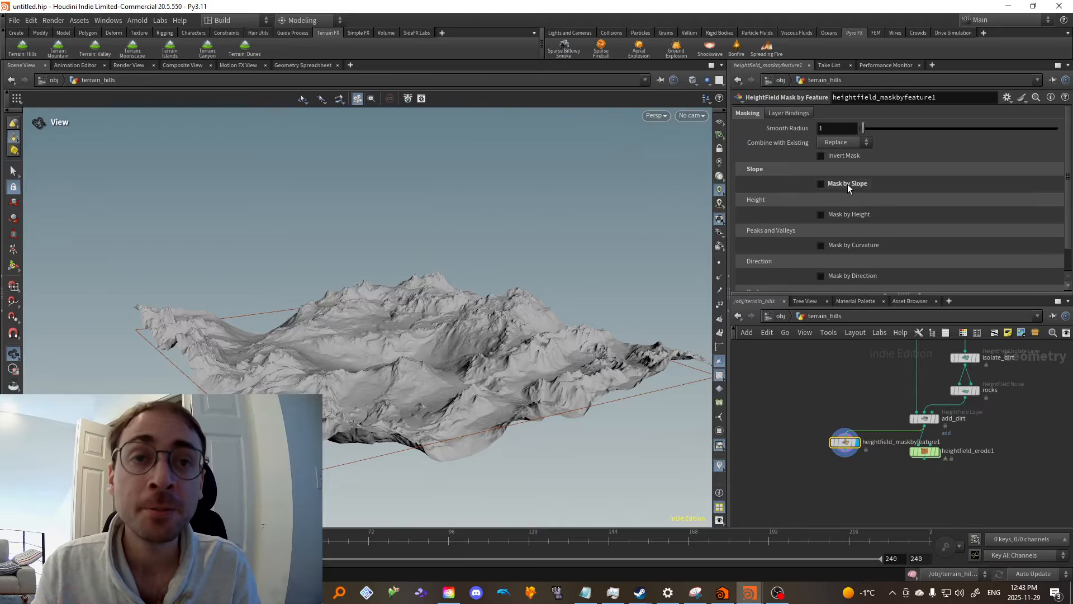
pyautogui.click(820, 183)
pyautogui.scroll(5, 506, 381)
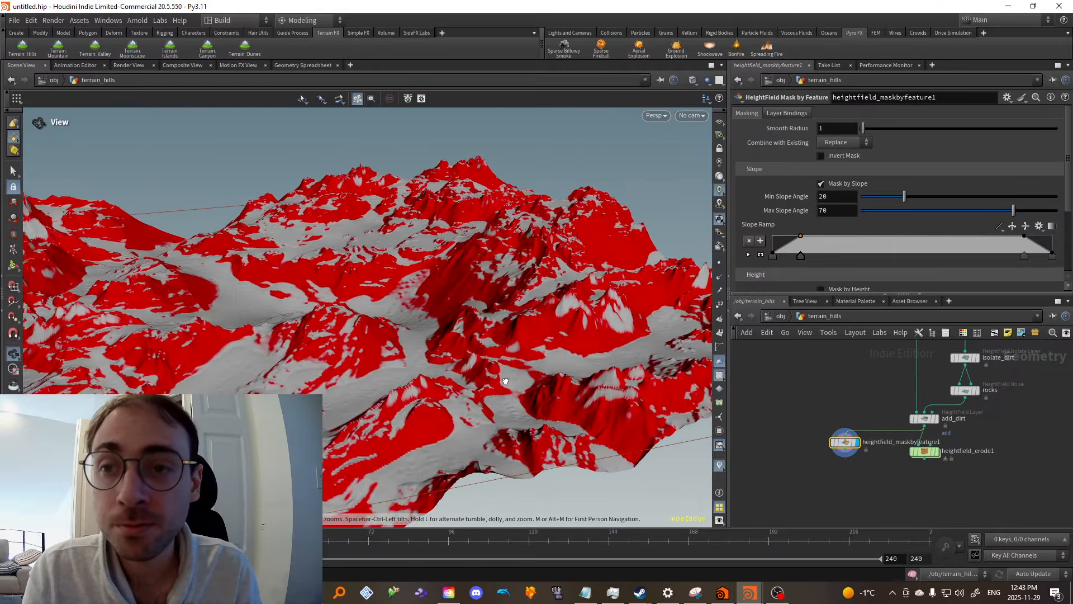
pyautogui.scroll(-5, 505, 381)
pyautogui.moveTo(535, 366); pyautogui.dragTo(461, 374, button='middle')
pyautogui.scroll(5, 460, 405)
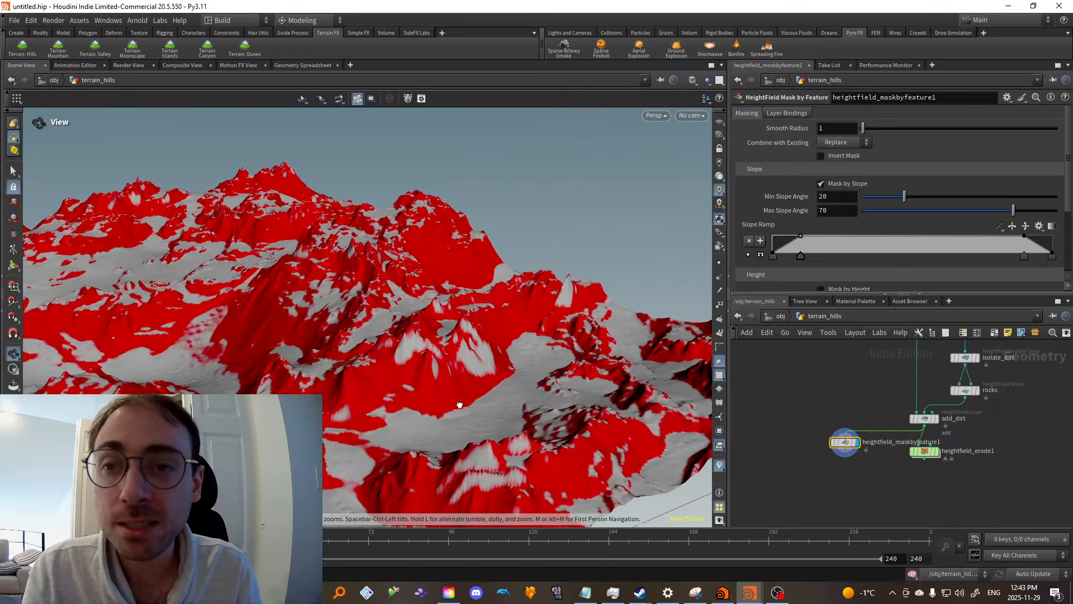
pyautogui.moveTo(460, 404)
pyautogui.mouseDown()
pyautogui.moveTo(456, 395)
pyautogui.moveTo(479, 403)
pyautogui.moveTo(475, 411)
pyautogui.mouseUp()
pyautogui.scroll(3, 451, 393)
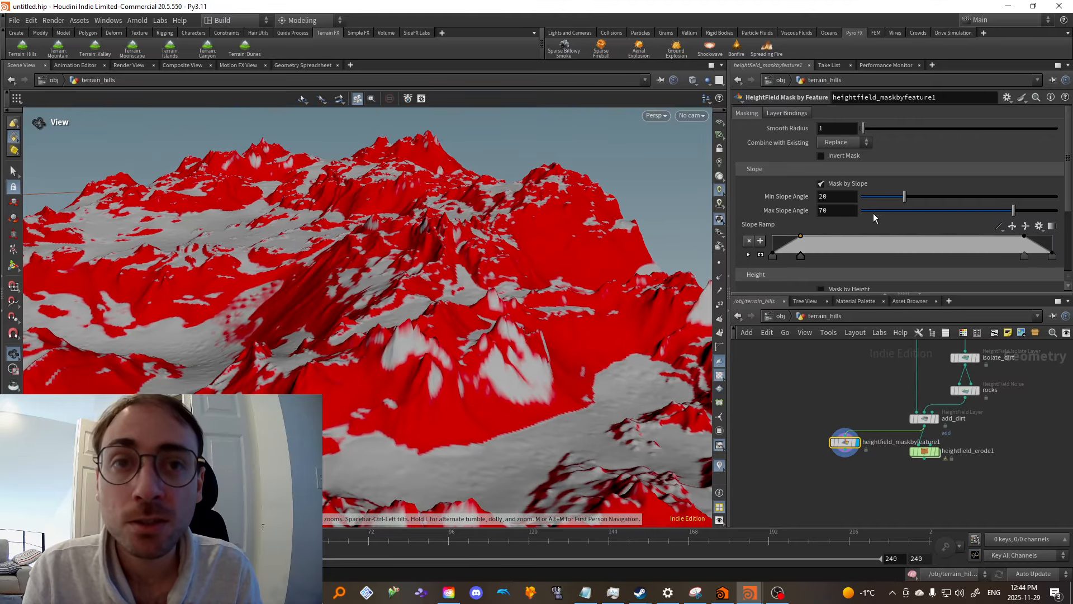
# Try Invert Mask with a Max Slope Angle of 70.5 and switch the inversion off again
pyautogui.click(831, 156)
pyautogui.moveTo(358, 347); pyautogui.dragTo(430, 350)
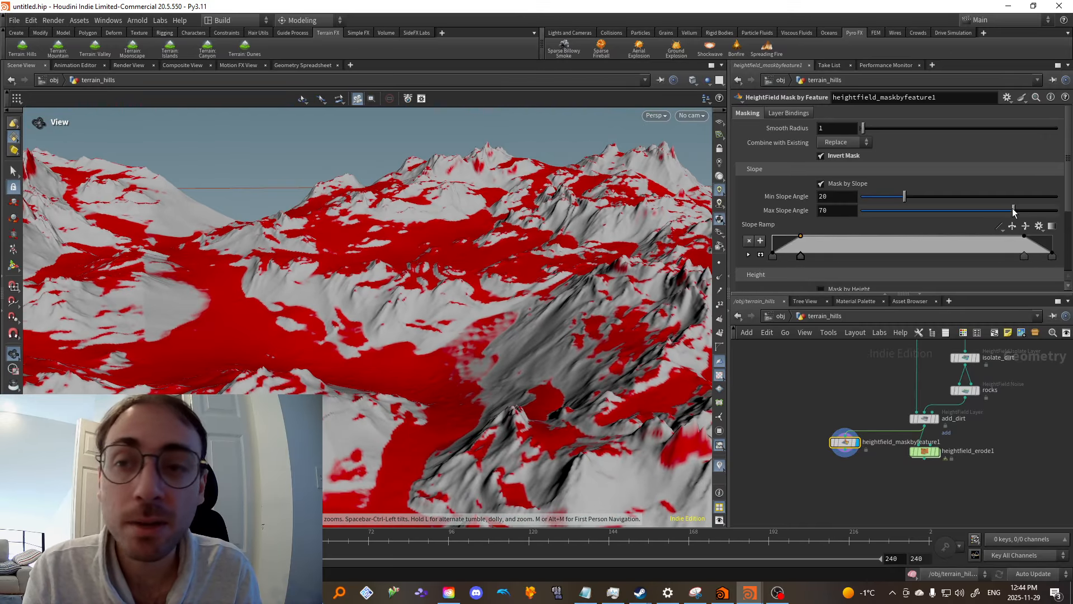
pyautogui.moveTo(1014, 209)
pyautogui.mouseDown()
pyautogui.moveTo(1044, 211)
pyautogui.moveTo(1015, 211)
pyautogui.mouseUp()
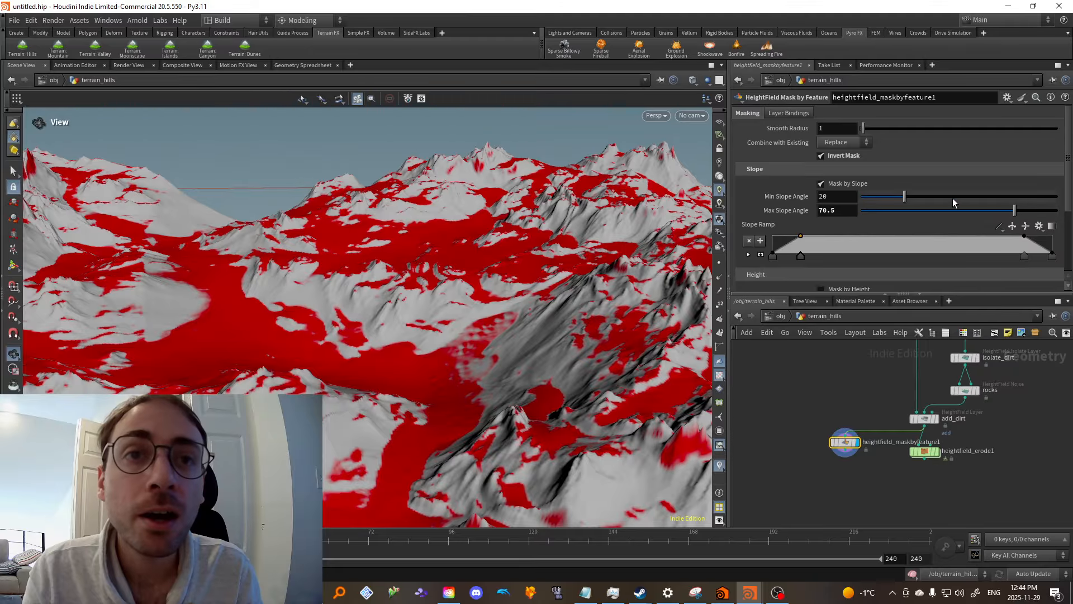
pyautogui.click(842, 158)
pyautogui.moveTo(335, 279); pyautogui.dragTo(448, 330)
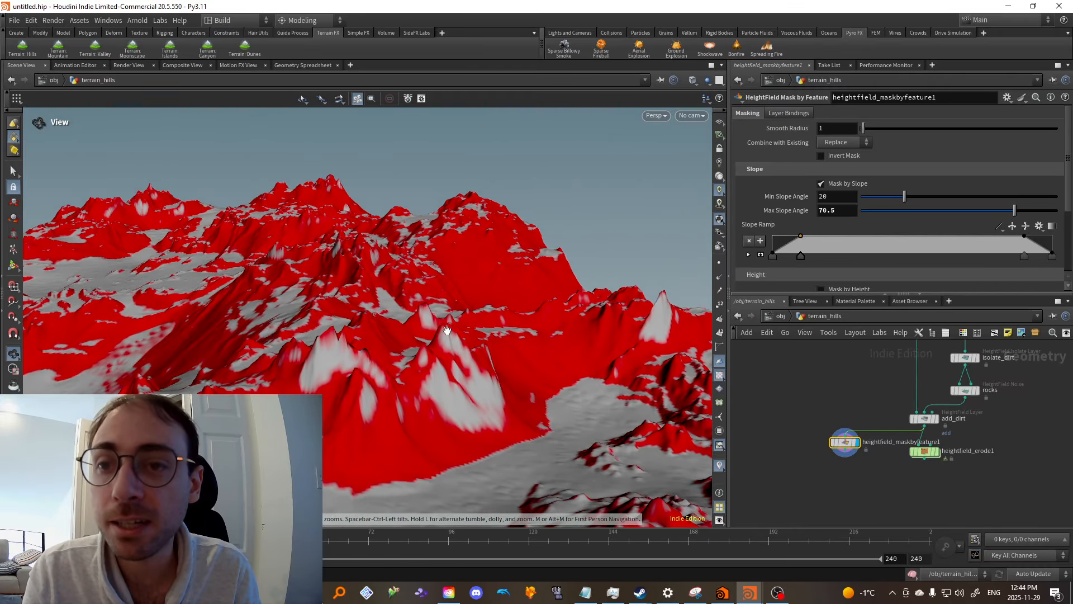
# Raise the mask's Max Slope Angle to 90 and check the steep peaks
pyautogui.moveTo(1021, 213)
pyautogui.mouseDown()
pyautogui.moveTo(1053, 217)
pyautogui.moveTo(1020, 217)
pyautogui.mouseUp()
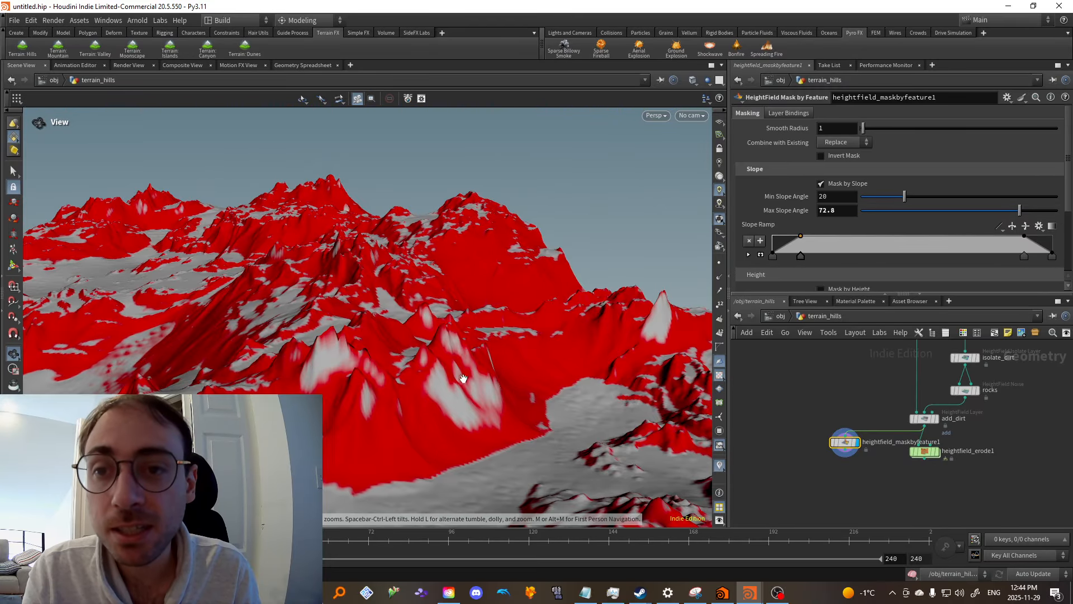
pyautogui.moveTo(463, 380); pyautogui.dragTo(455, 327)
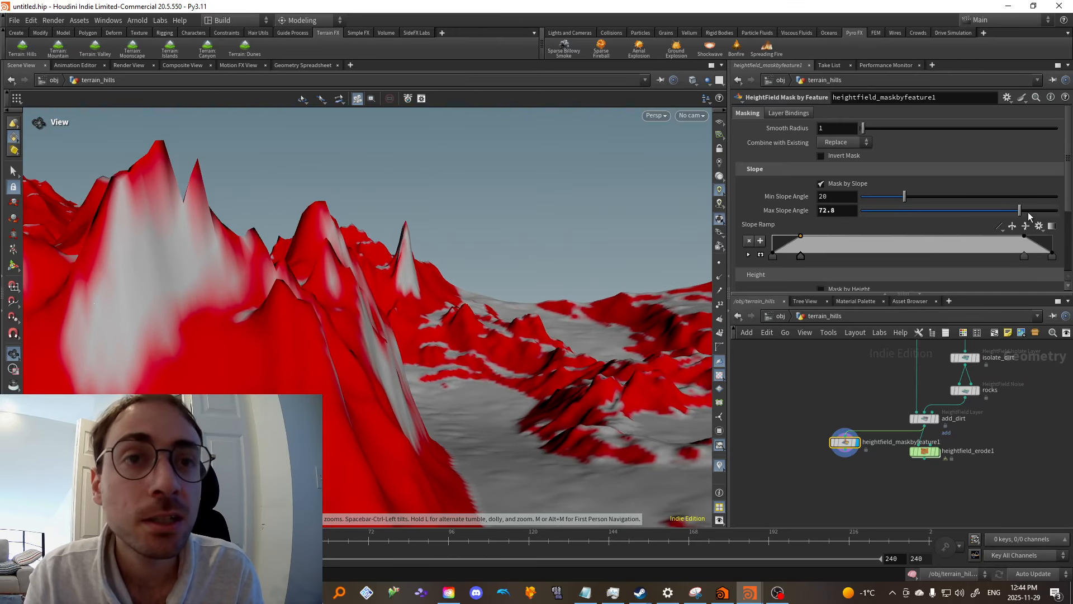
pyautogui.moveTo(1022, 211); pyautogui.dragTo(1068, 224)
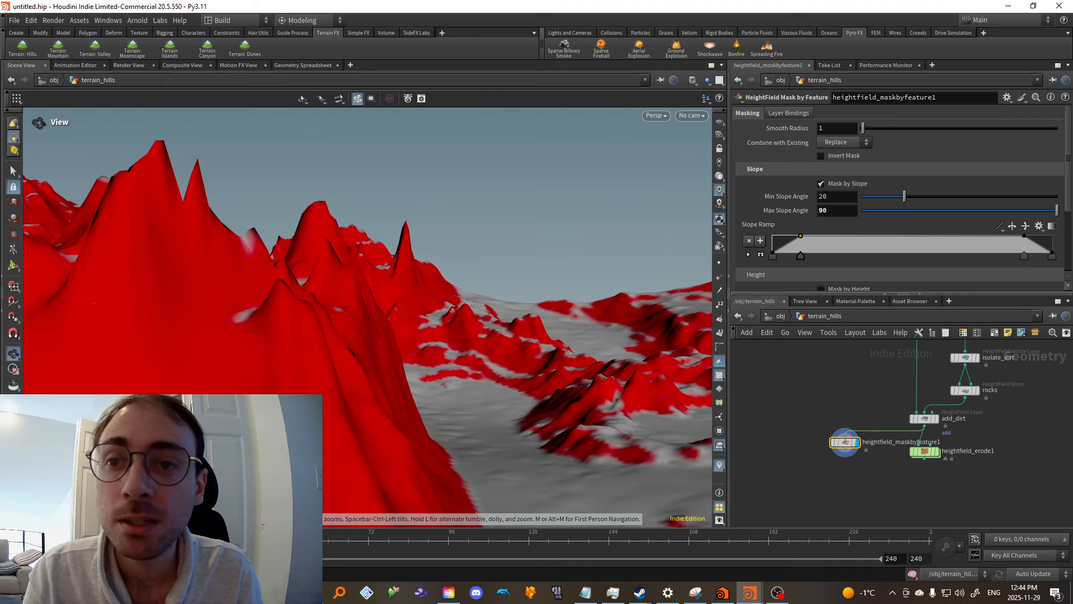
pyautogui.moveTo(447, 280); pyautogui.dragTo(458, 369)
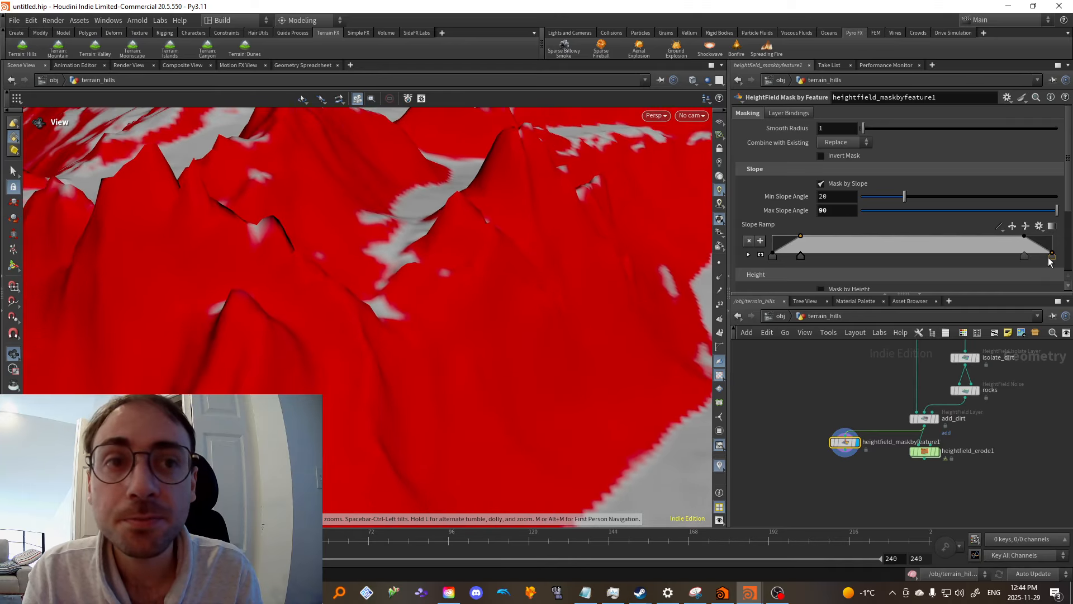
# Raise the end point of the Slope Ramp to full value and remove the neighbouring point before it
pyautogui.moveTo(1050, 260); pyautogui.dragTo(1054, 234)
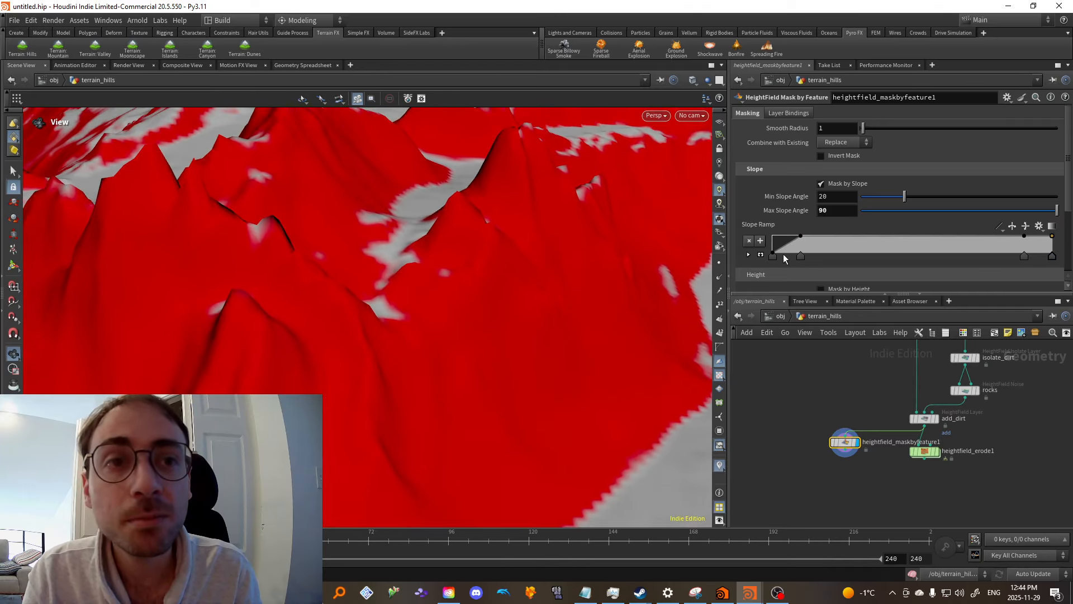
pyautogui.moveTo(424, 224); pyautogui.dragTo(407, 251)
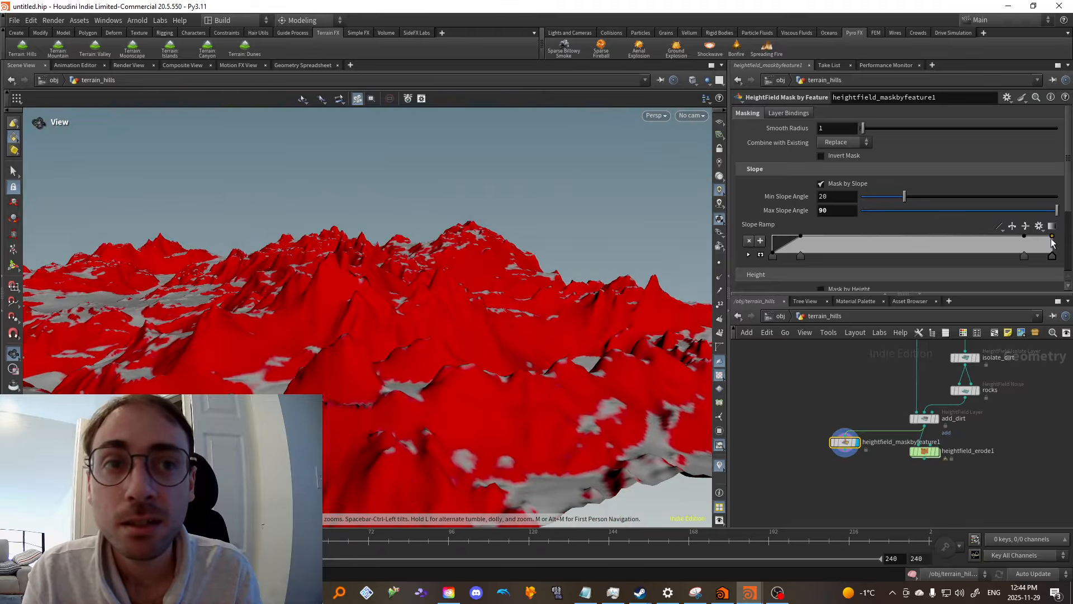
pyautogui.moveTo(1052, 239); pyautogui.dragTo(1057, 271)
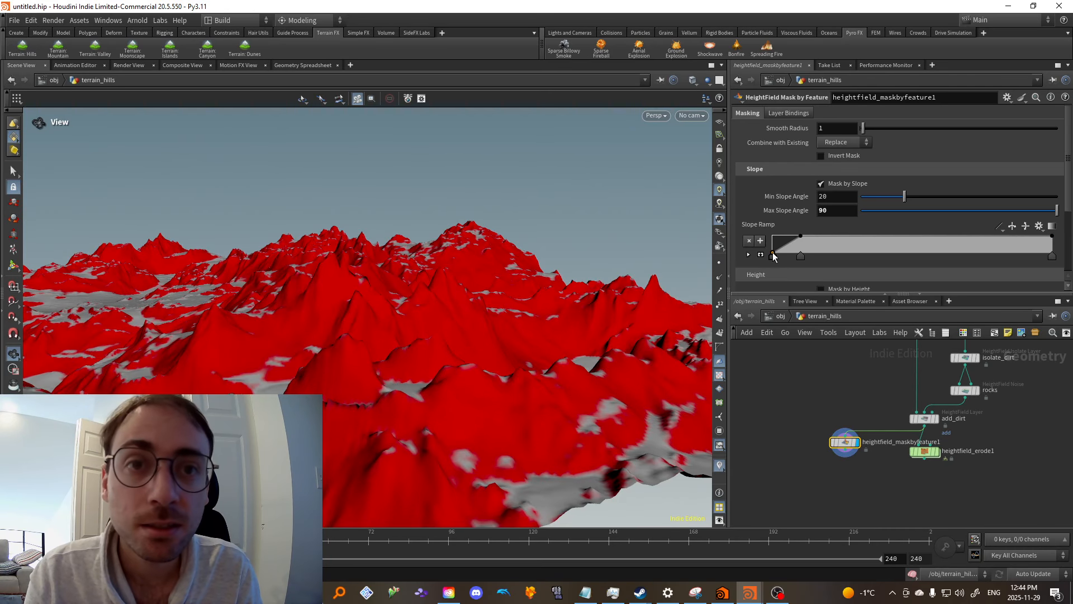
# Try raising the Slope Ramp's first point to full value, and undo that change
pyautogui.moveTo(773, 257); pyautogui.dragTo(773, 237)
pyautogui.moveTo(348, 328); pyautogui.dragTo(425, 397)
pyautogui.hotkey('ctrl', 'z')
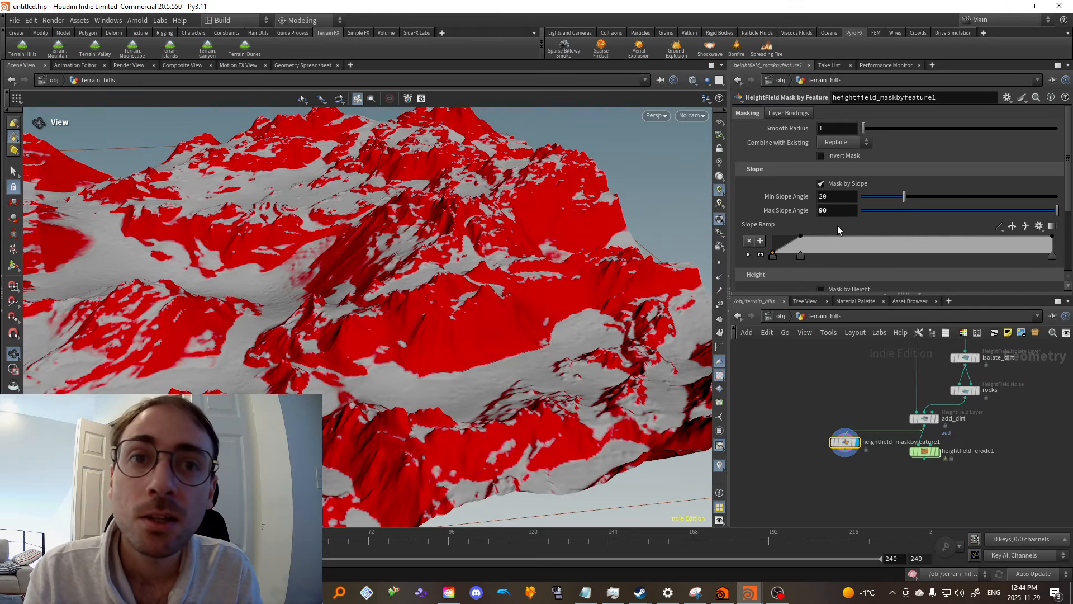
# Set the mask's Min Slope Angle to 0 and inspect the flat areas left unmasked
pyautogui.moveTo(902, 197); pyautogui.dragTo(840, 200)
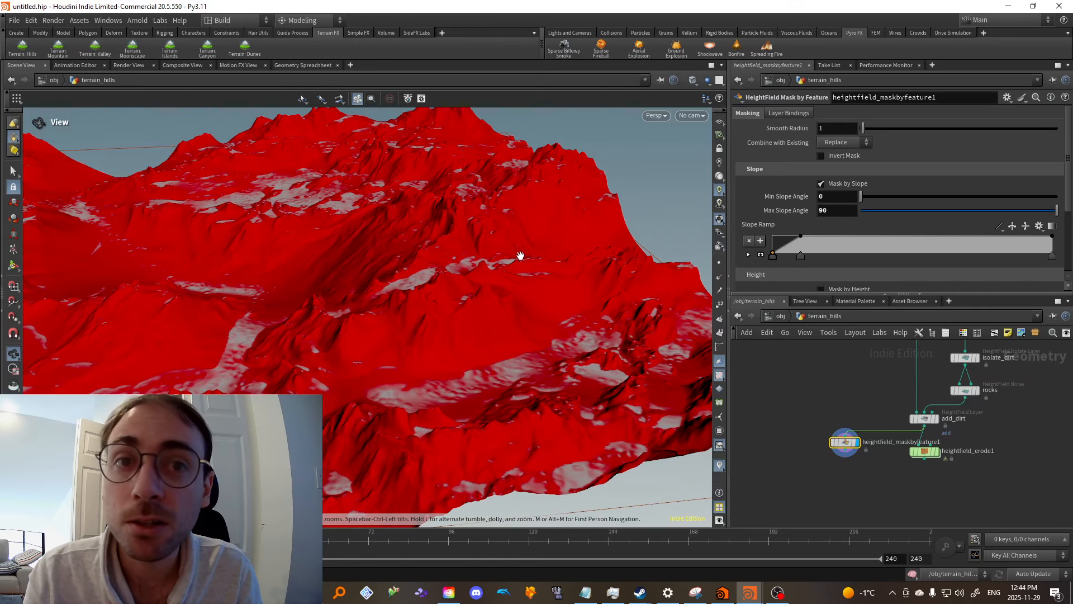
pyautogui.moveTo(178, 333); pyautogui.dragTo(675, 260)
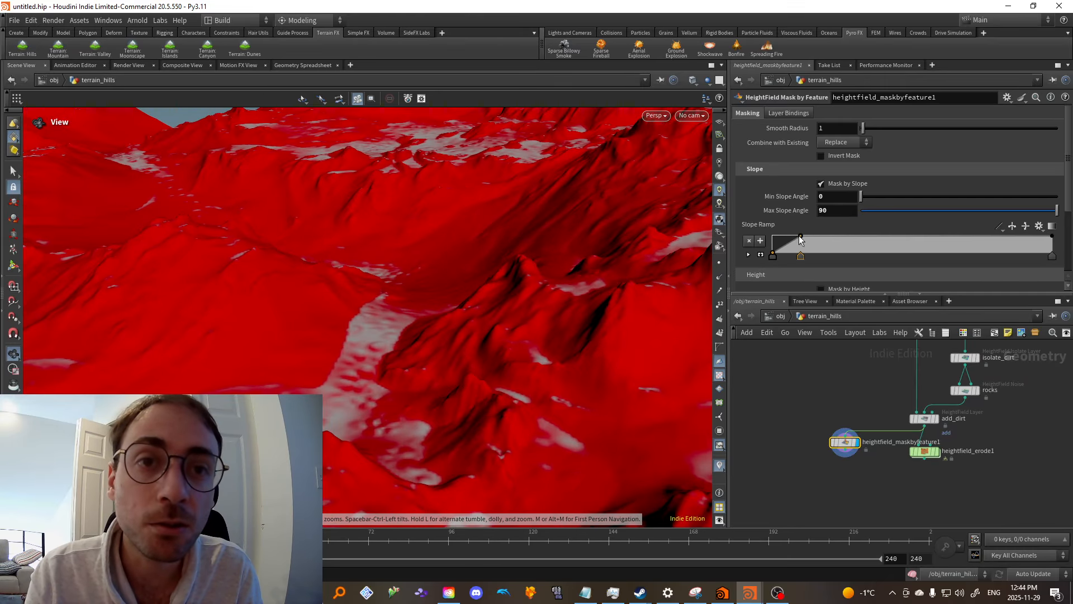
pyautogui.moveTo(800, 237)
pyautogui.mouseDown()
pyautogui.moveTo(774, 236)
pyautogui.moveTo(800, 236)
pyautogui.mouseUp()
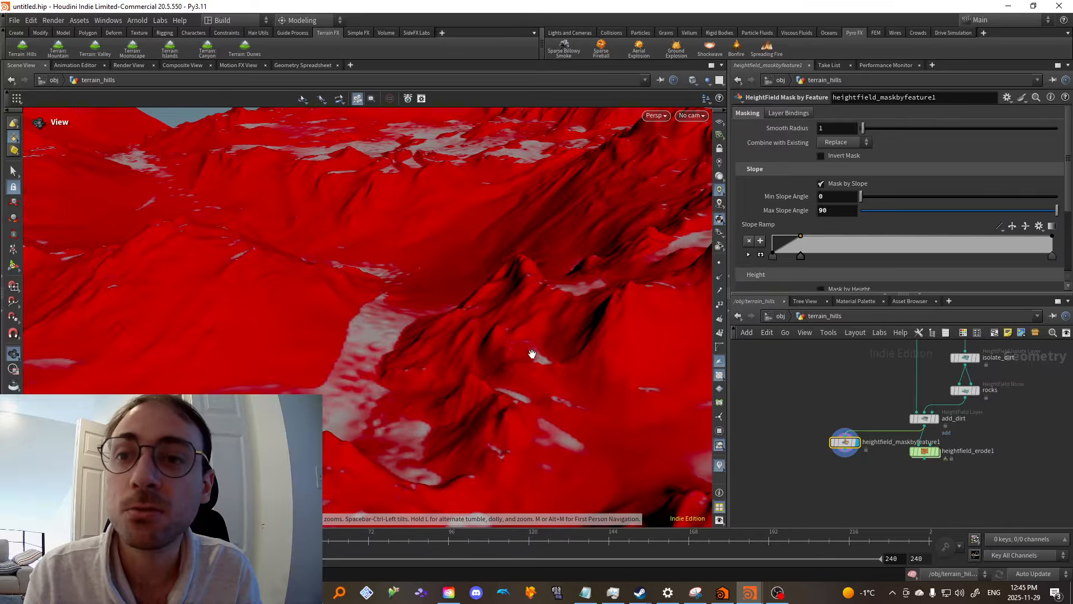
pyautogui.moveTo(334, 372); pyautogui.dragTo(366, 388)
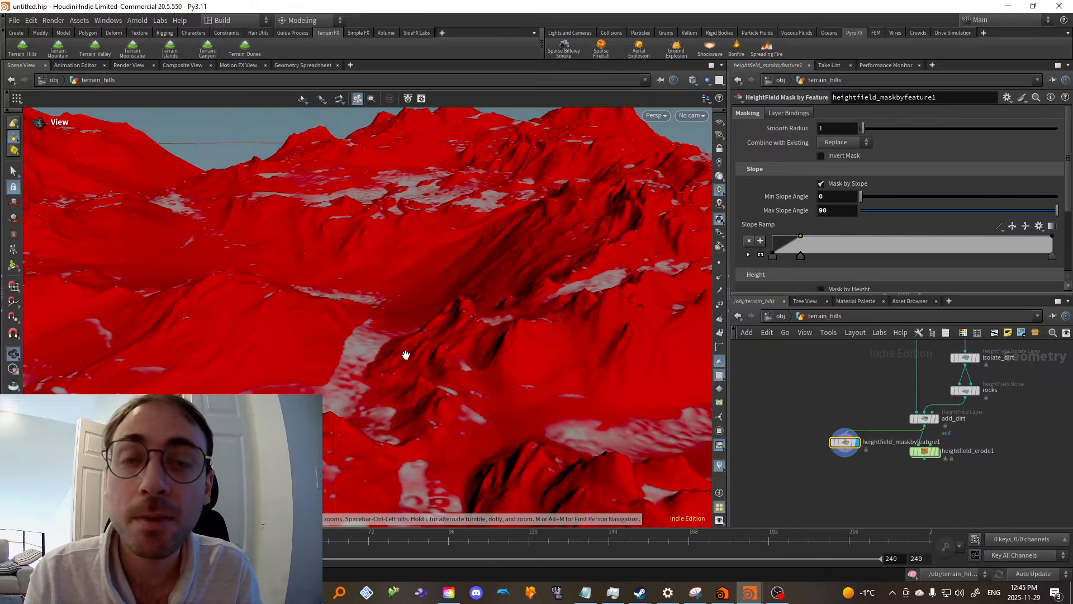
pyautogui.moveTo(406, 355); pyautogui.dragTo(358, 341)
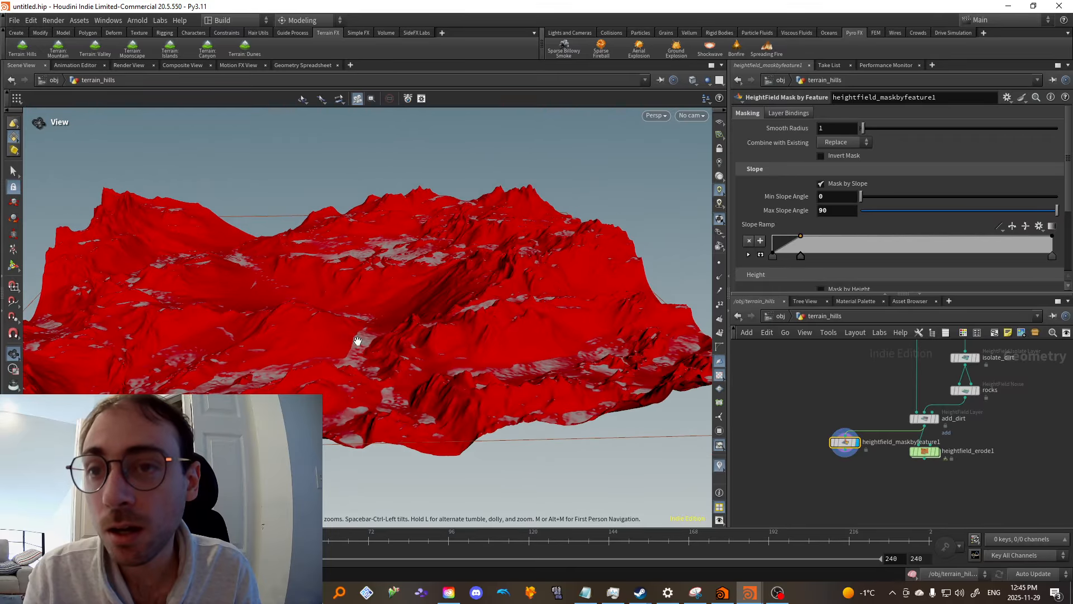
# Reshape the start of the slope ramp so it rises almost immediately from zero to full value
pyautogui.click(775, 255)
pyautogui.press('Delete')
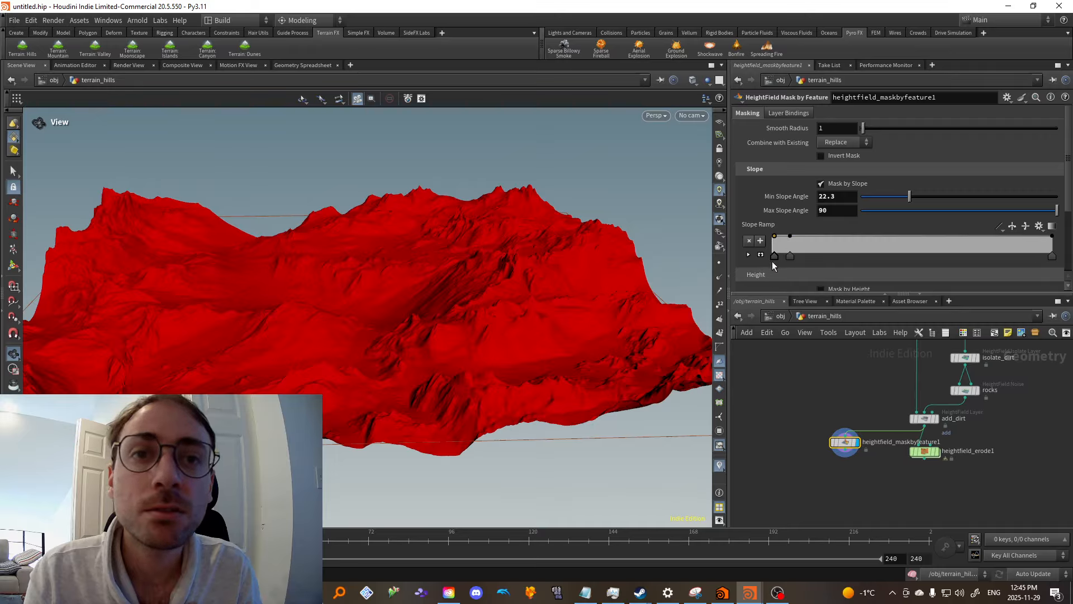
pyautogui.moveTo(773, 237)
pyautogui.mouseDown()
pyautogui.moveTo(772, 269)
pyautogui.moveTo(780, 241)
pyautogui.mouseUp()
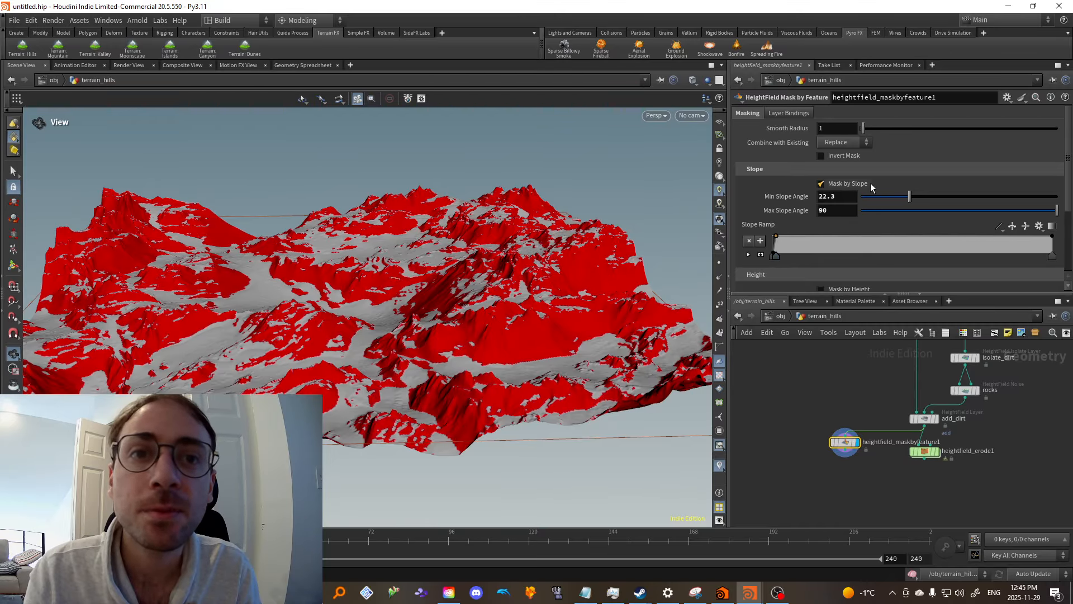
# Set the minimum slope angle of the feature mask to 23.8
pyautogui.moveTo(907, 196)
pyautogui.mouseDown()
pyautogui.moveTo(880, 198)
pyautogui.moveTo(906, 202)
pyautogui.mouseUp()
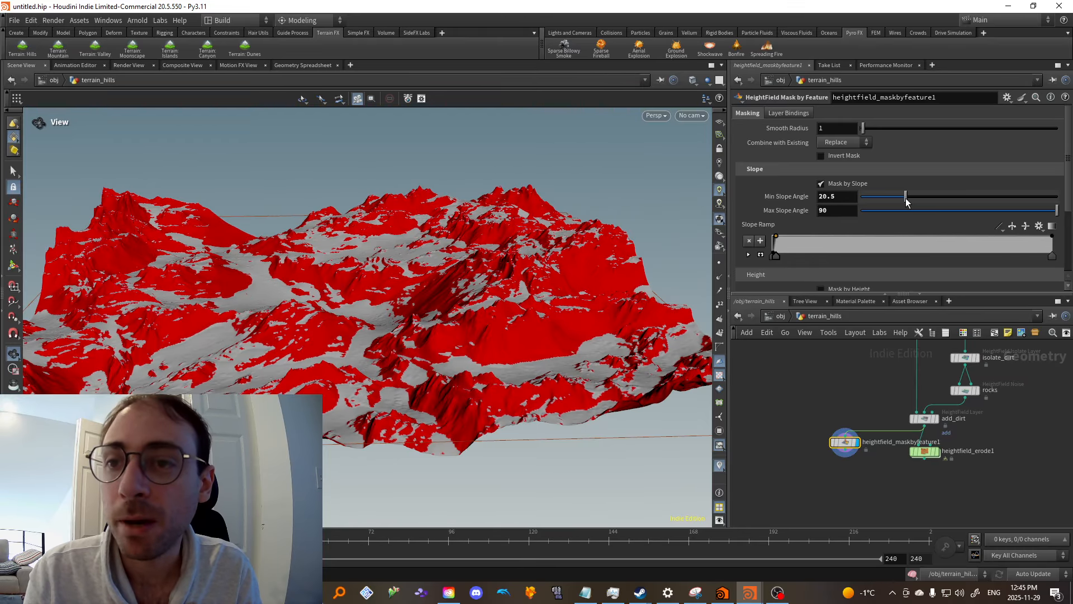
pyautogui.scroll(10, 336, 313)
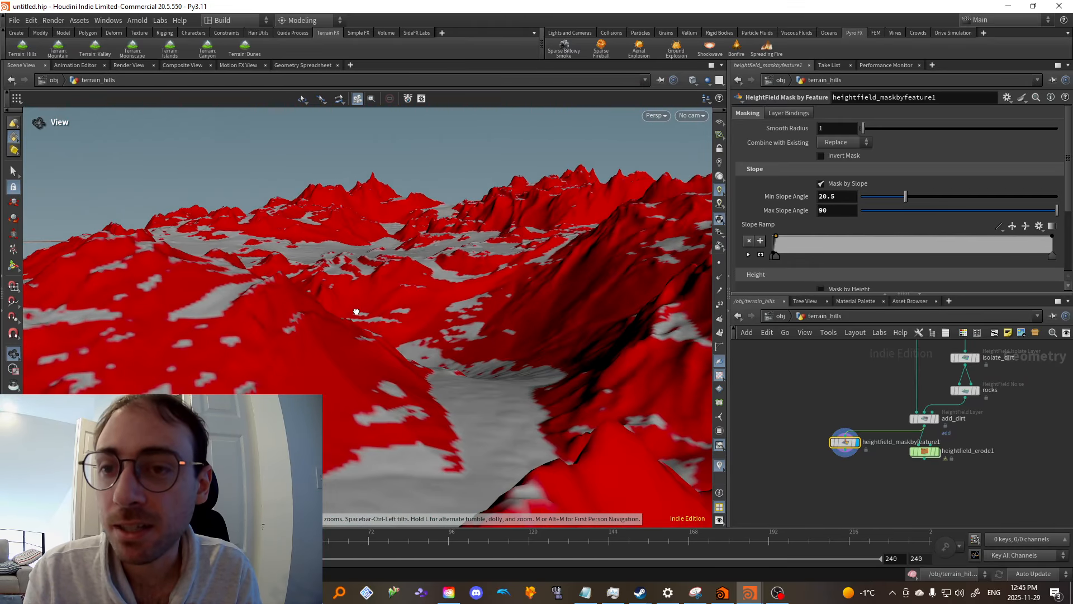
pyautogui.moveTo(356, 311); pyautogui.dragTo(276, 335)
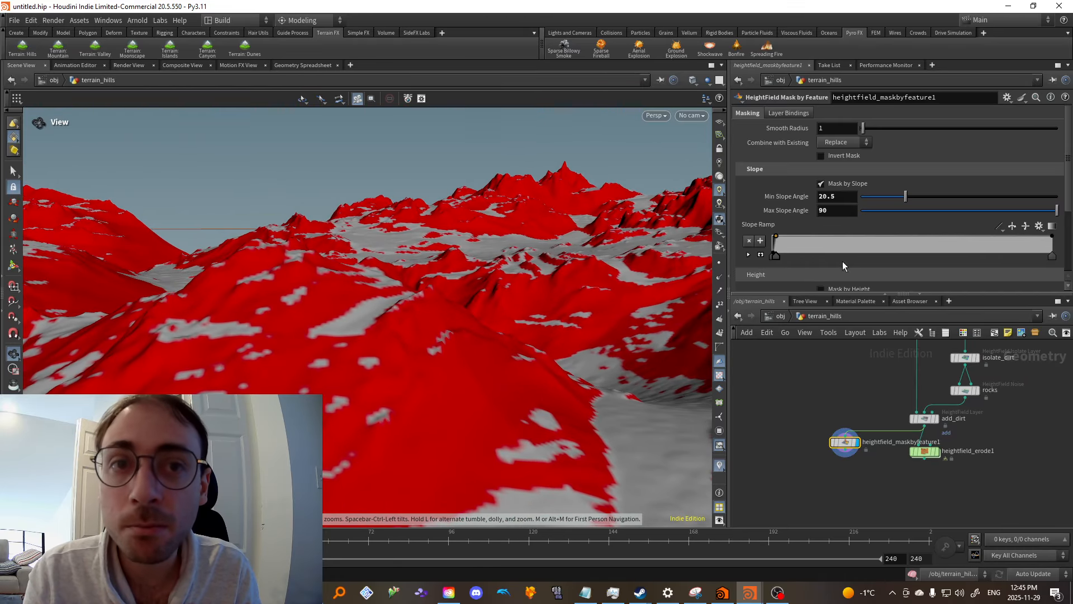
pyautogui.moveTo(907, 196); pyautogui.dragTo(913, 199)
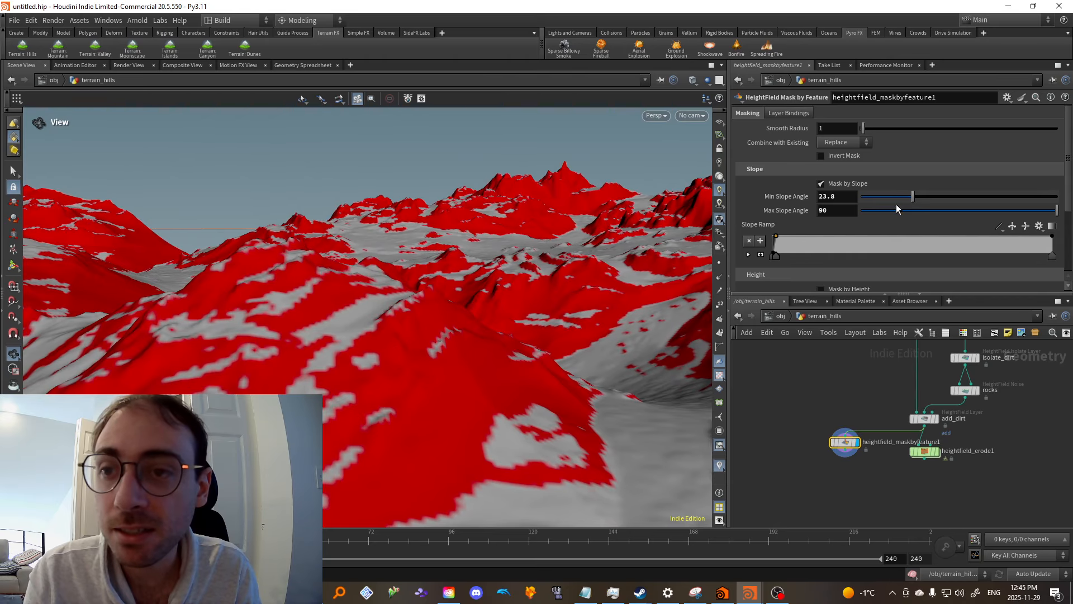
pyautogui.moveTo(447, 318); pyautogui.dragTo(479, 354)
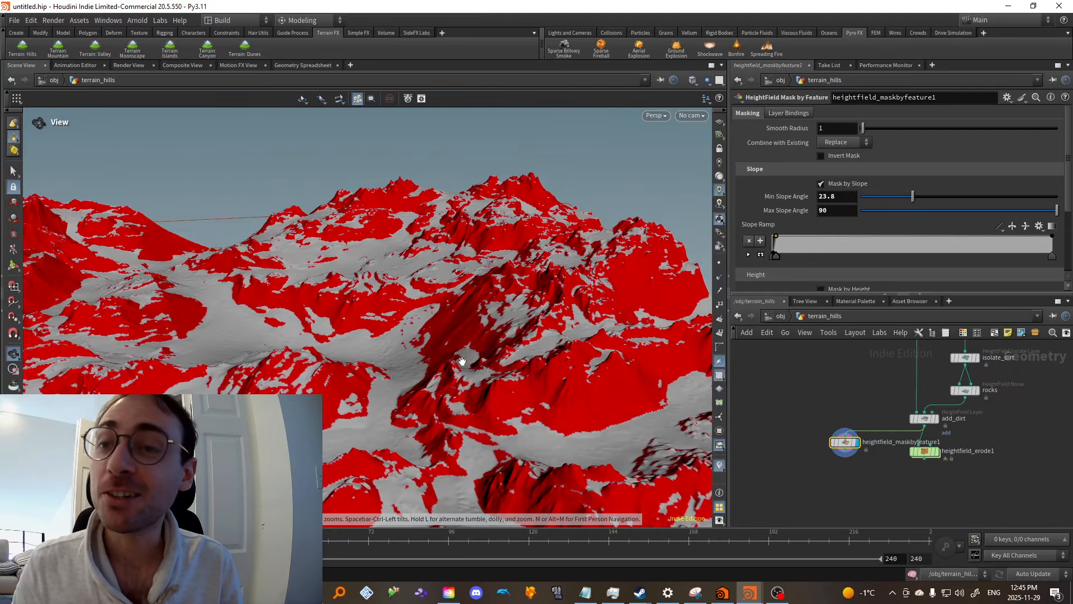
pyautogui.moveTo(450, 362); pyautogui.dragTo(537, 331)
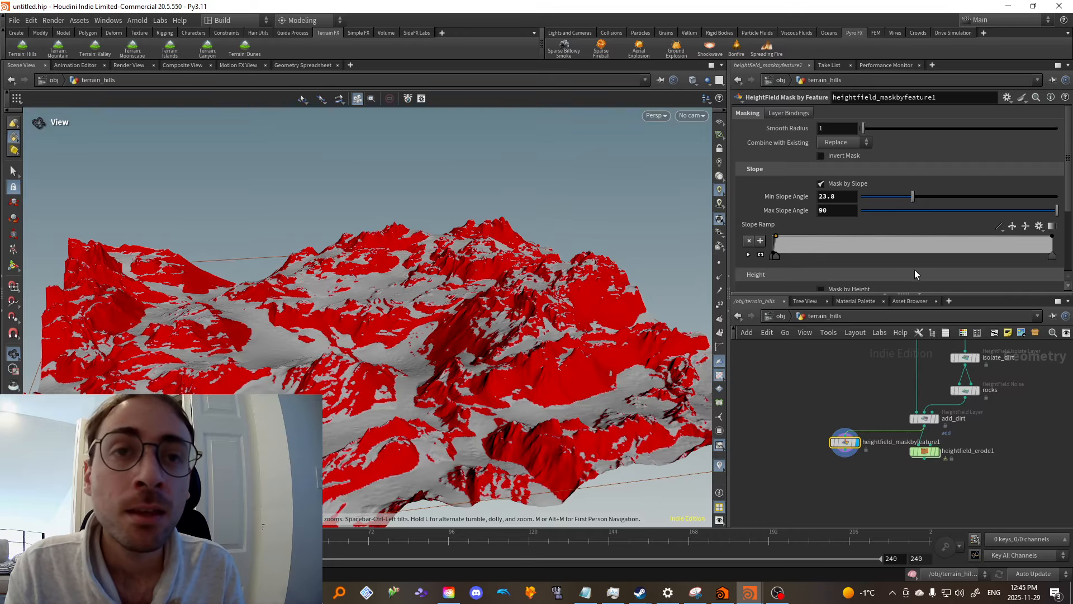
# Enable Mask by Height on the feature mask and compute the height range from the terrain
pyautogui.scroll(-2, 1031, 226)
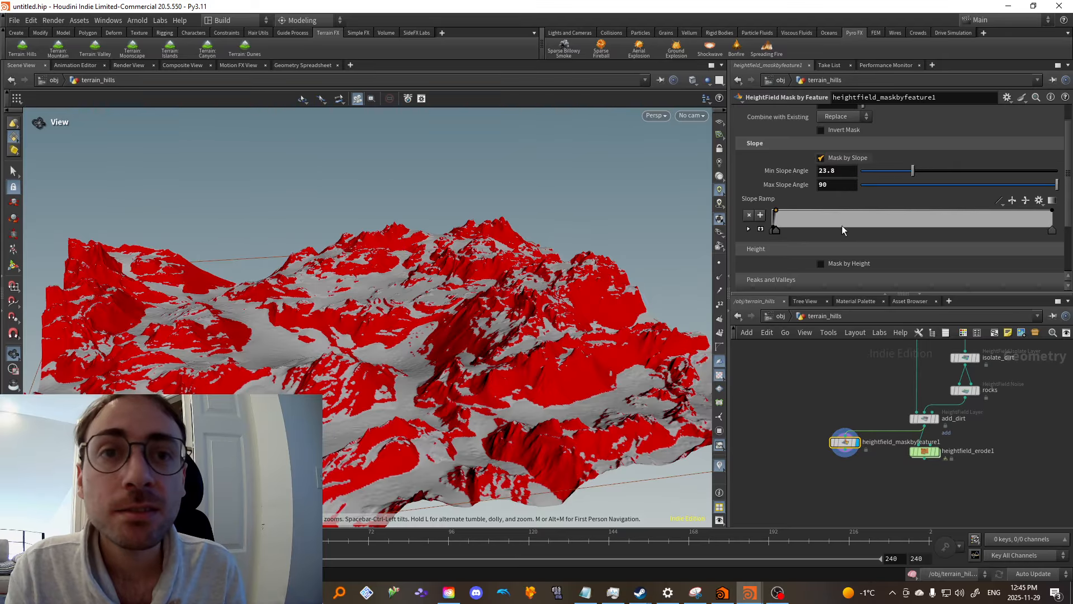
pyautogui.scroll(-2, 839, 227)
pyautogui.click(837, 239)
pyautogui.scroll(-4, 842, 243)
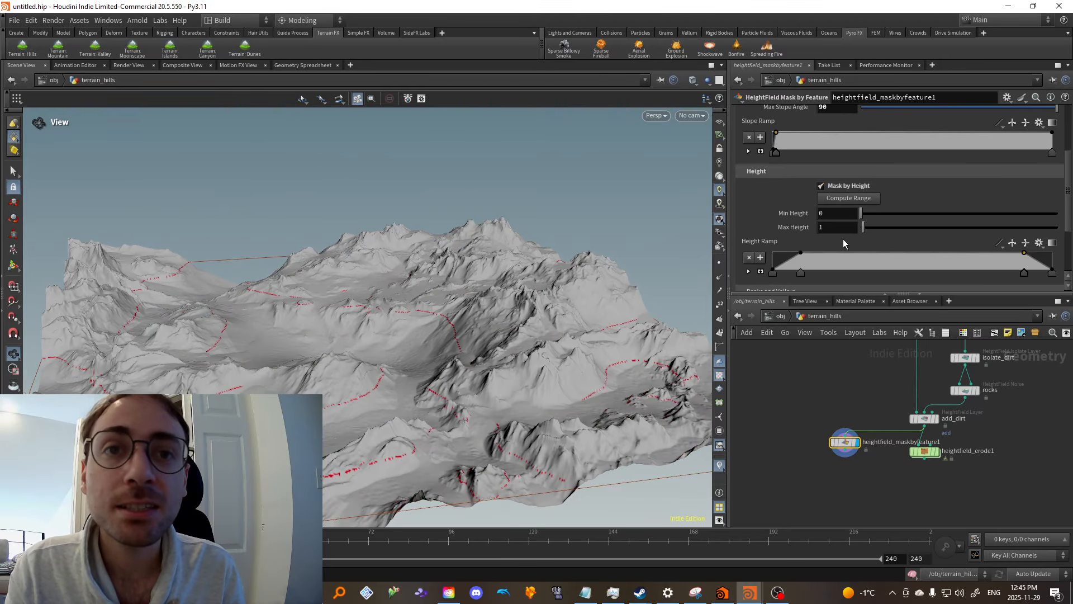
pyautogui.click(848, 199)
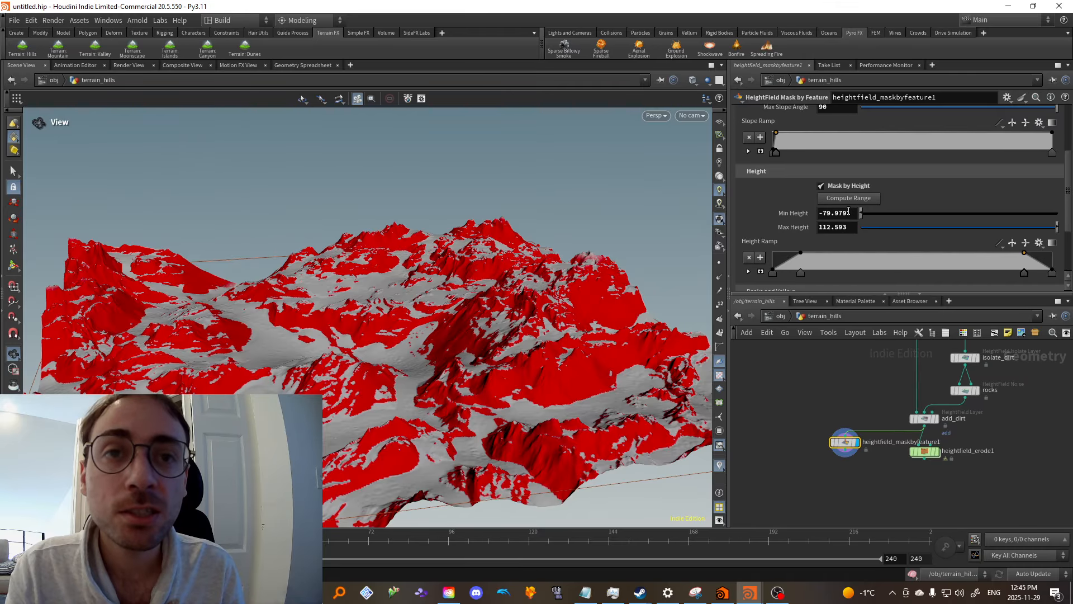
pyautogui.moveTo(503, 347); pyautogui.dragTo(505, 314)
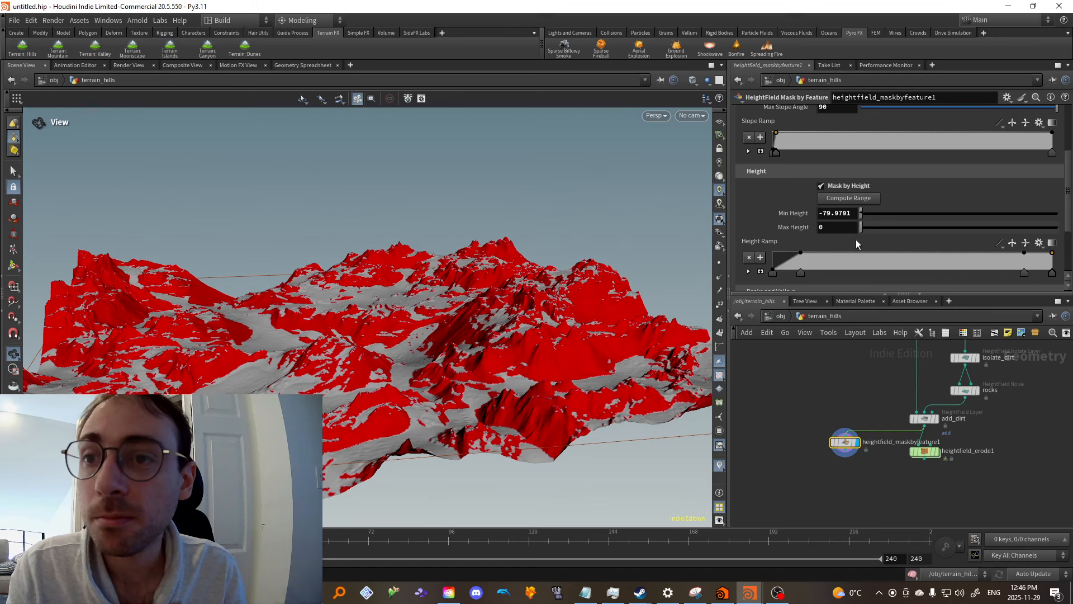
# Set the maximum height to 100 and disable Mask by Slope to isolate the height mask
pyautogui.moveTo(1057, 227); pyautogui.dragTo(1072, 228)
pyautogui.scroll(3, 836, 241)
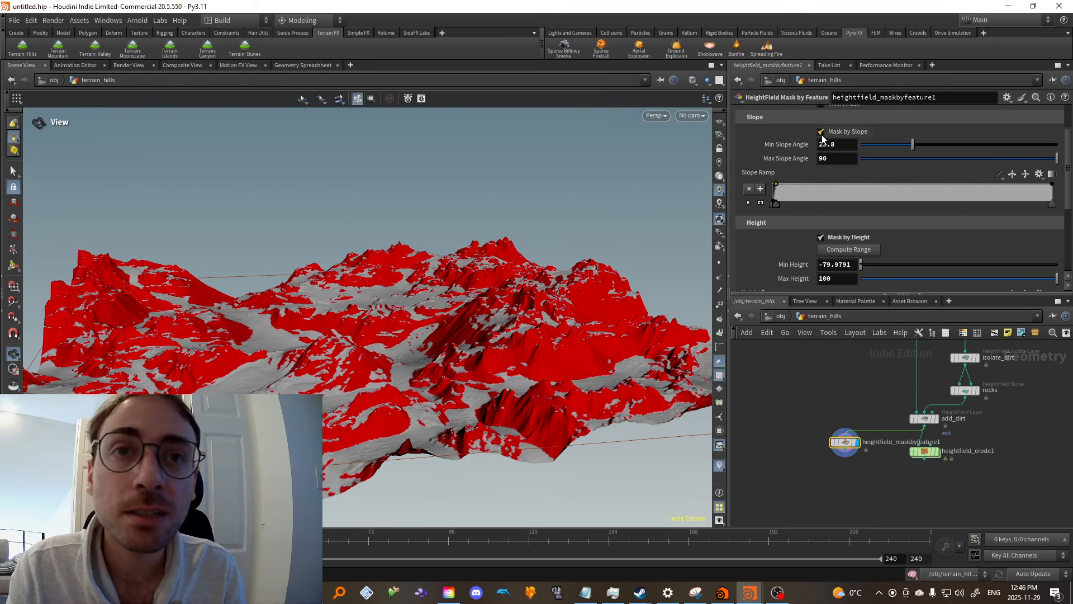
pyautogui.click(843, 170)
pyautogui.scroll(3, 577, 290)
pyautogui.moveTo(578, 292); pyautogui.dragTo(569, 318, button='middle')
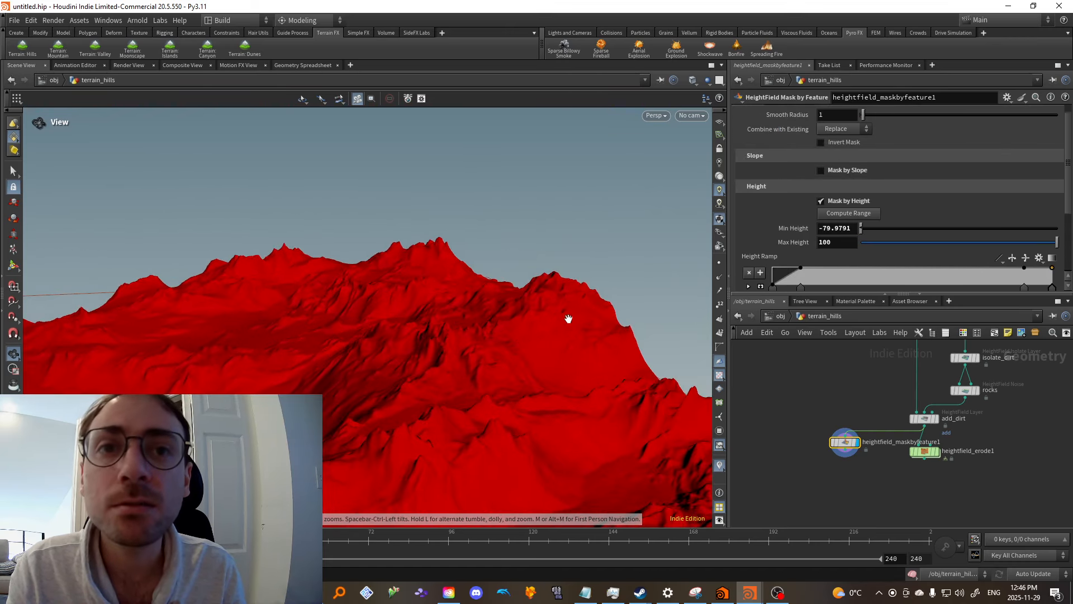
# Try a minimum height of 0 for the height mask, then recompute the height range
pyautogui.moveTo(1052, 272)
pyautogui.mouseDown()
pyautogui.moveTo(1054, 296)
pyautogui.moveTo(1051, 268)
pyautogui.mouseUp()
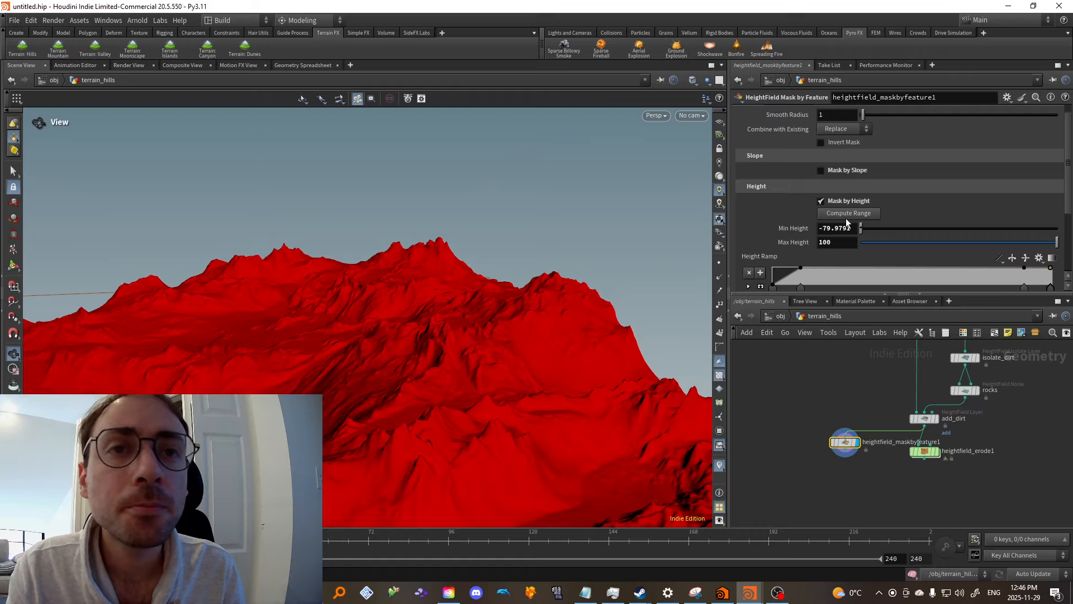
pyautogui.moveTo(861, 229)
pyautogui.mouseDown()
pyautogui.moveTo(928, 231)
pyautogui.moveTo(856, 242)
pyautogui.mouseUp()
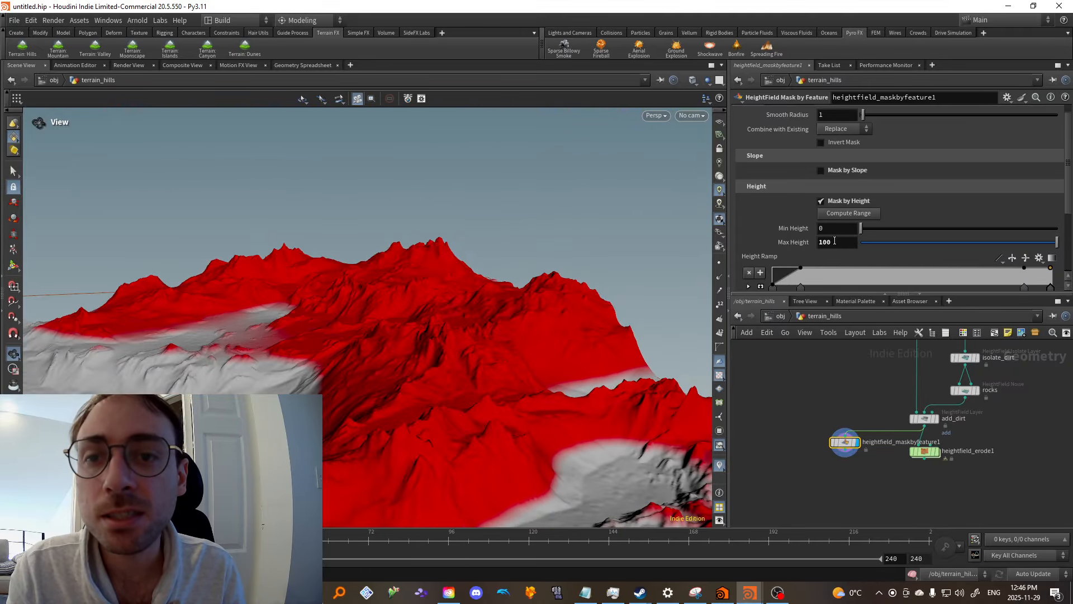
pyautogui.moveTo(374, 359); pyautogui.dragTo(464, 329)
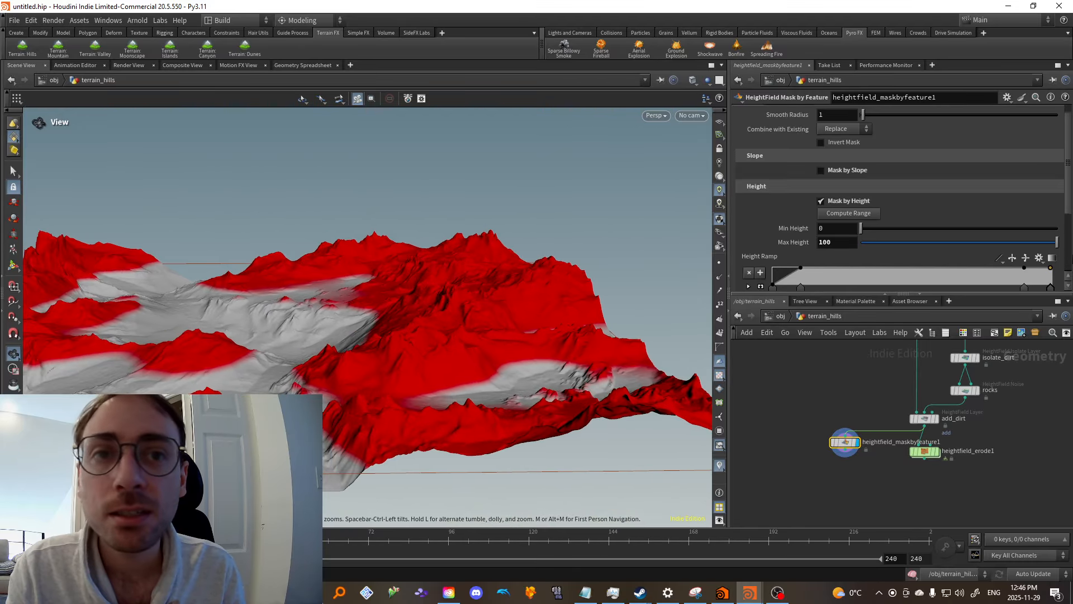
pyautogui.moveTo(1047, 247)
pyautogui.mouseDown()
pyautogui.moveTo(913, 253)
pyautogui.moveTo(1050, 247)
pyautogui.mouseUp()
pyautogui.click(864, 214)
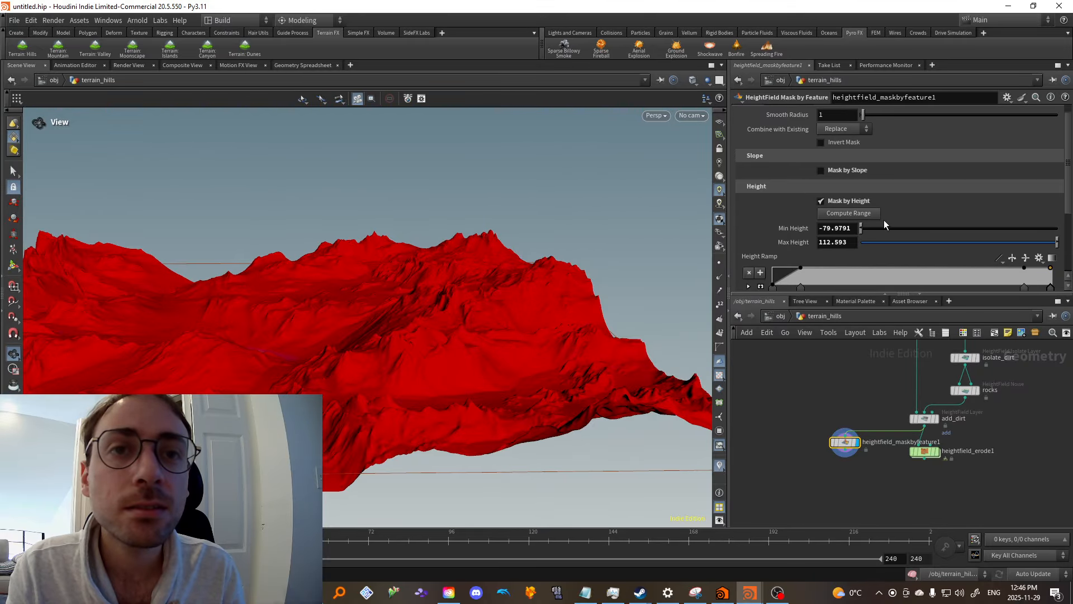
# Set the maximum height to 62.4 and give the height ramp a falloff at its high end
pyautogui.scroll(-2, 864, 231)
pyautogui.moveTo(534, 259); pyautogui.dragTo(615, 262, button='middle')
pyautogui.moveTo(1051, 244); pyautogui.dragTo(982, 217)
pyautogui.moveTo(464, 309); pyautogui.dragTo(436, 315, button='middle')
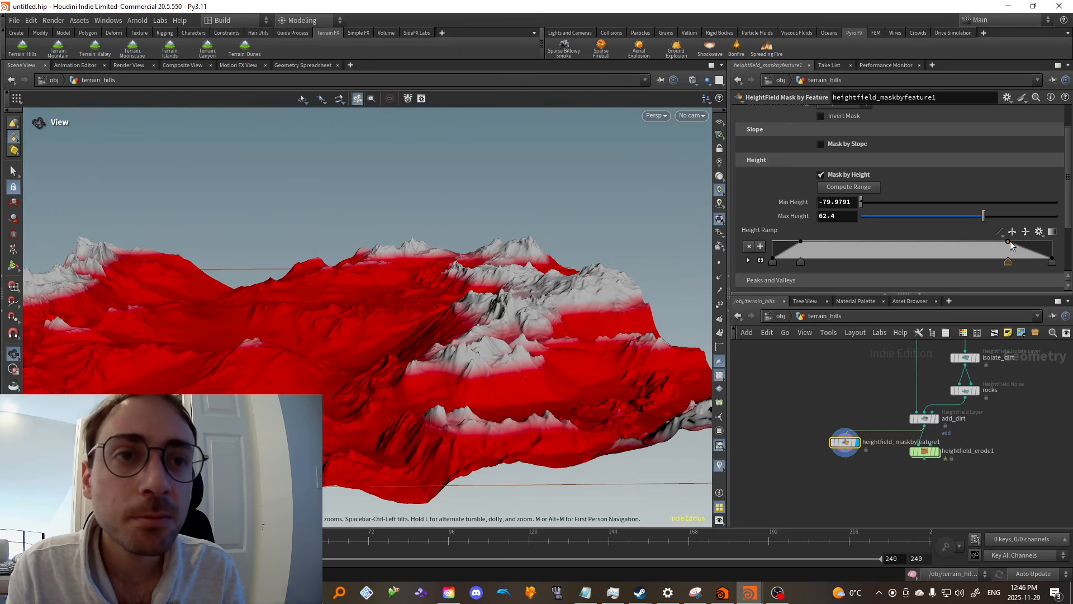
# Sharpen the falloff at the high end of the height ramp and set the maximum height to 58.1
pyautogui.moveTo(1010, 242); pyautogui.dragTo(1045, 241)
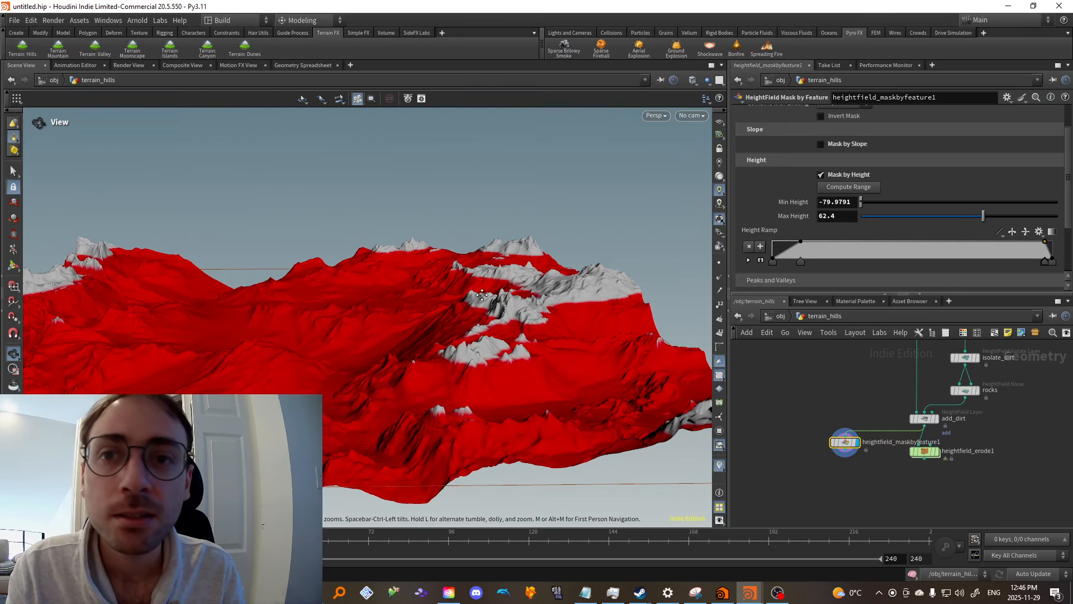
pyautogui.moveTo(482, 293); pyautogui.dragTo(563, 309, button='middle')
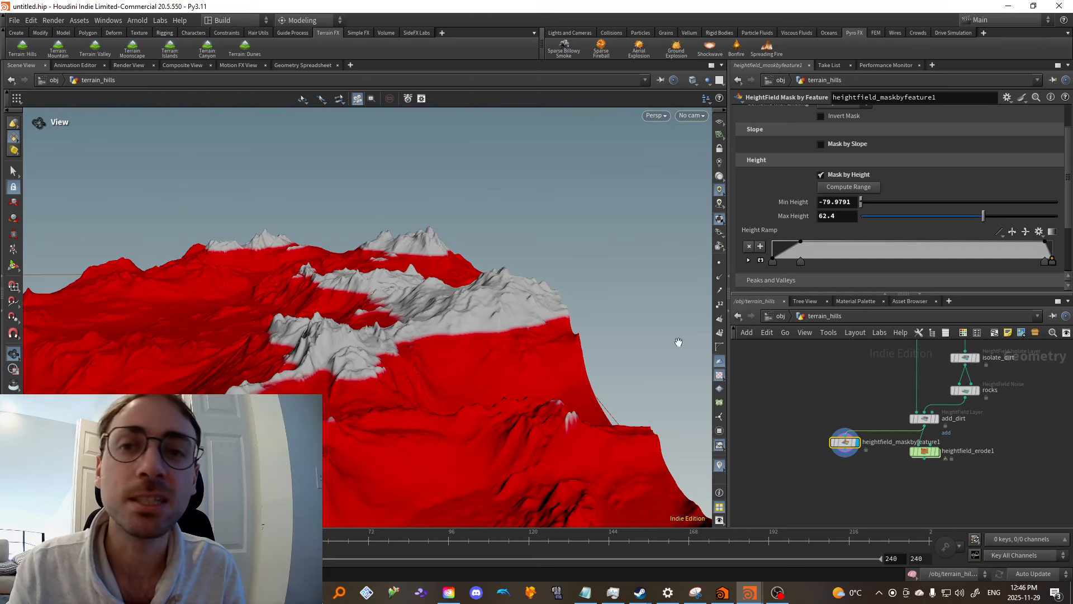
pyautogui.moveTo(538, 294); pyautogui.dragTo(534, 338, button='middle')
pyautogui.moveTo(534, 338); pyautogui.dragTo(390, 352)
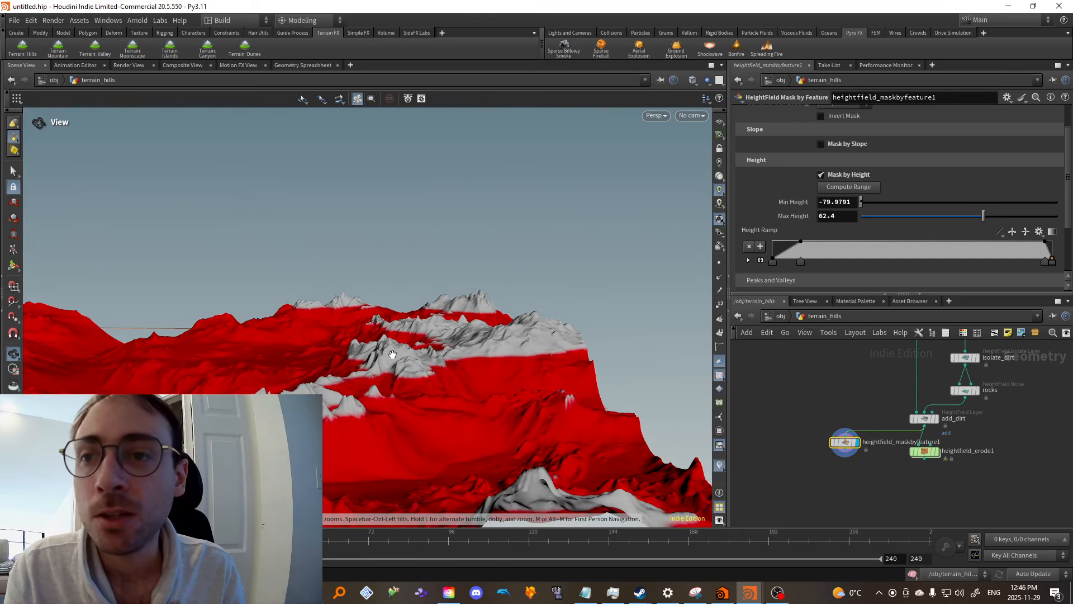
pyautogui.moveTo(390, 352); pyautogui.dragTo(603, 283, button='middle')
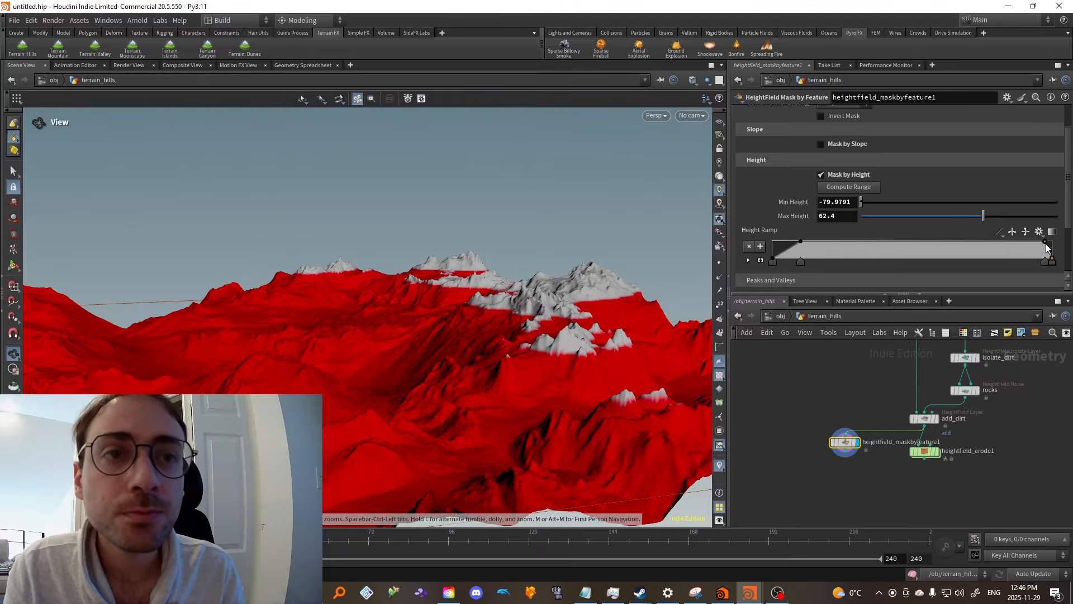
pyautogui.moveTo(1047, 248); pyautogui.dragTo(1051, 245)
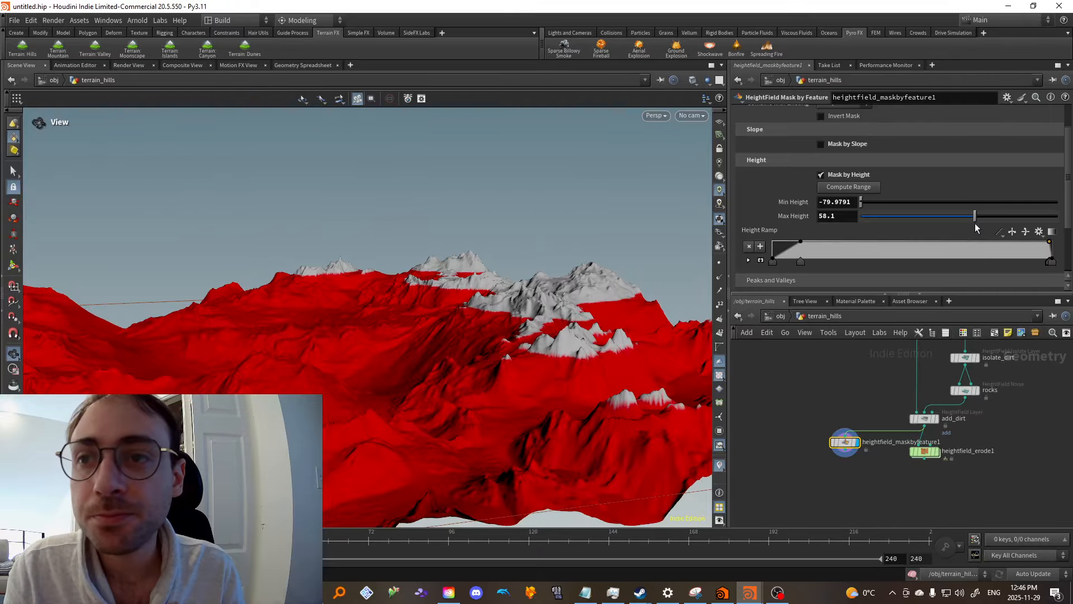
pyautogui.moveTo(402, 342); pyautogui.dragTo(600, 276)
# Invert the height mask so that the high peaks are selected
pyautogui.scroll(1, 844, 132)
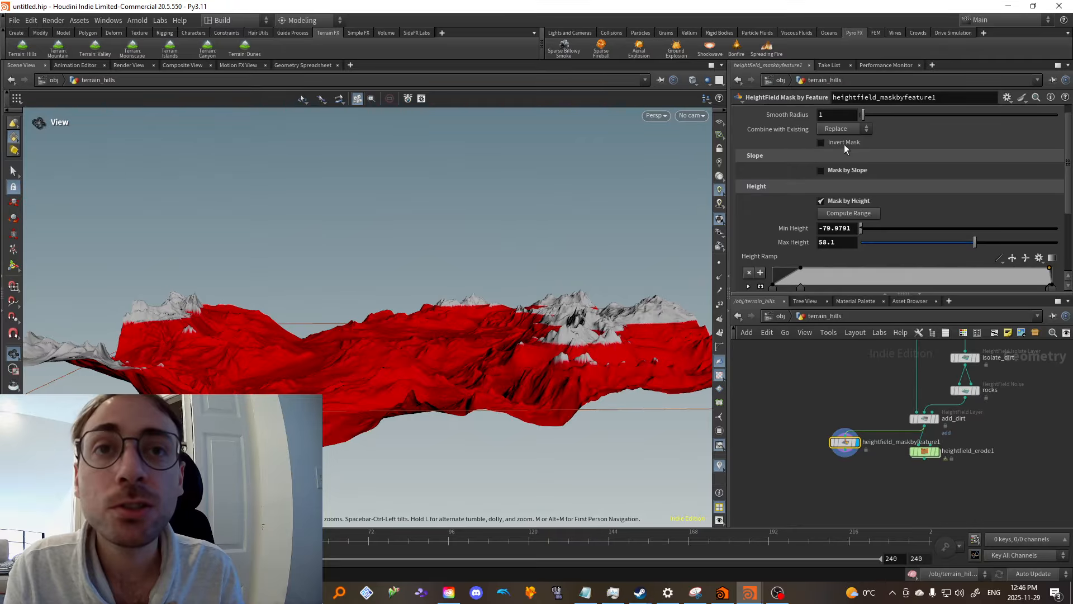
pyautogui.click(841, 143)
pyautogui.moveTo(551, 269); pyautogui.dragTo(662, 229)
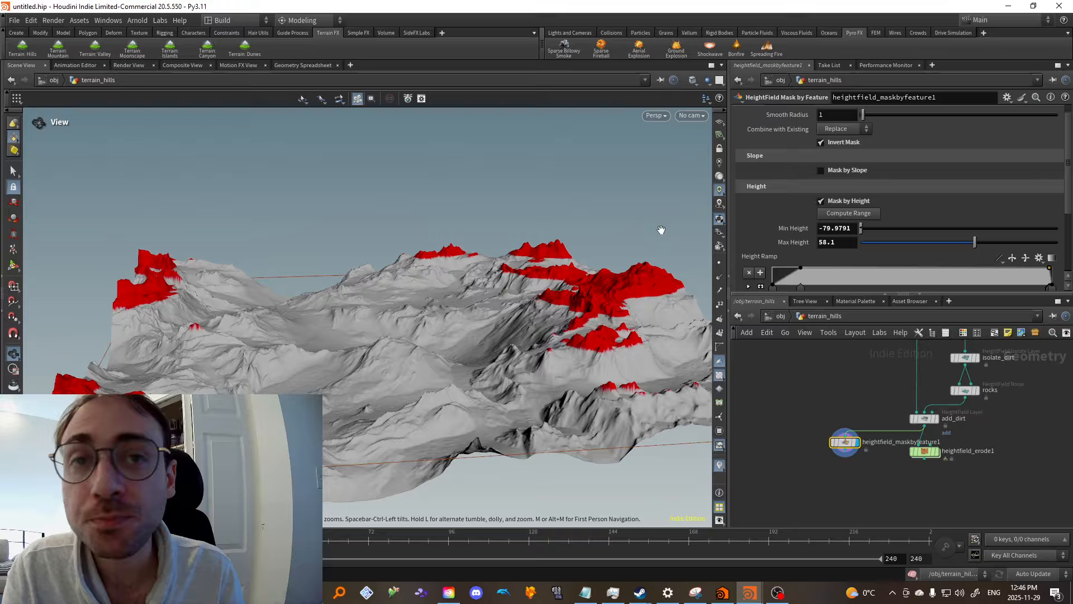
# Enable Mask by Slope together with Mask by Height in the inverted mask
pyautogui.click(845, 203)
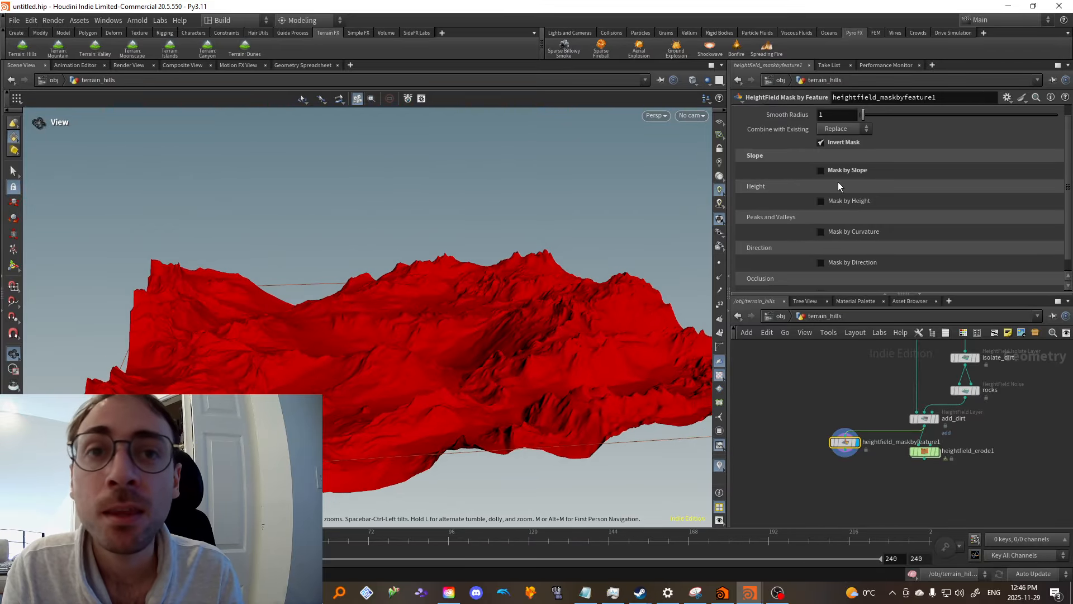
pyautogui.click(822, 201)
pyautogui.click(821, 170)
pyautogui.moveTo(516, 305); pyautogui.dragTo(509, 347)
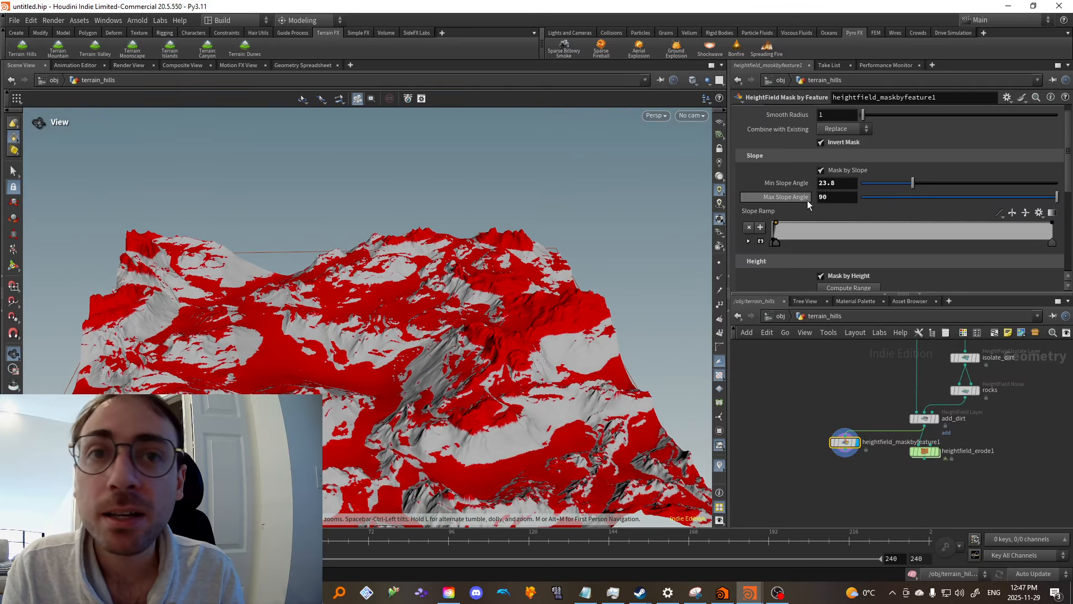
# Remove the falloff at the high end of the height ramp so it ends at full value
pyautogui.scroll(-4, 864, 216)
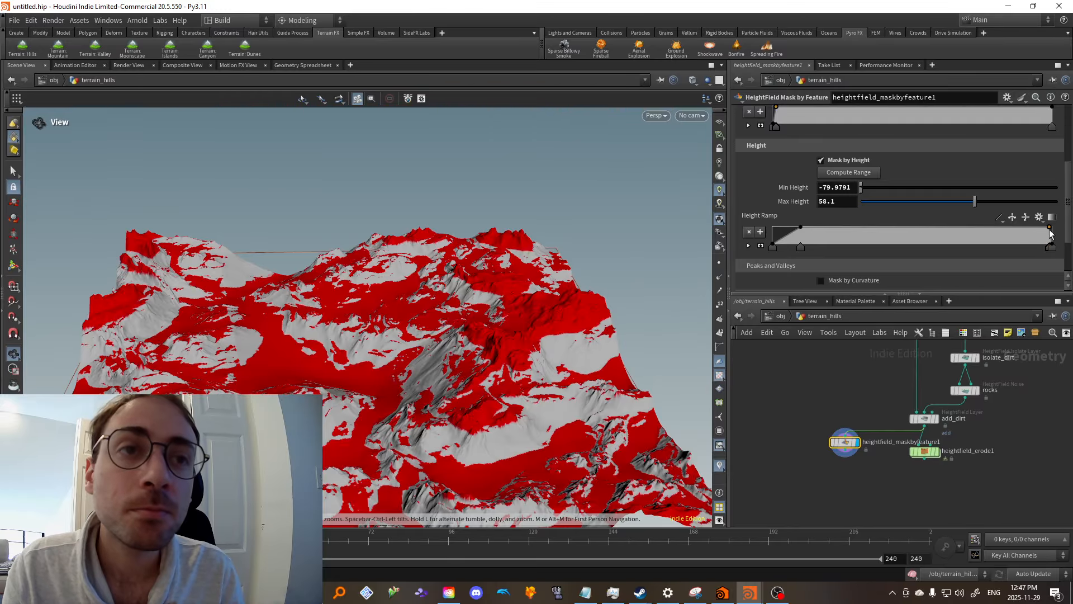
pyautogui.press('Delete')
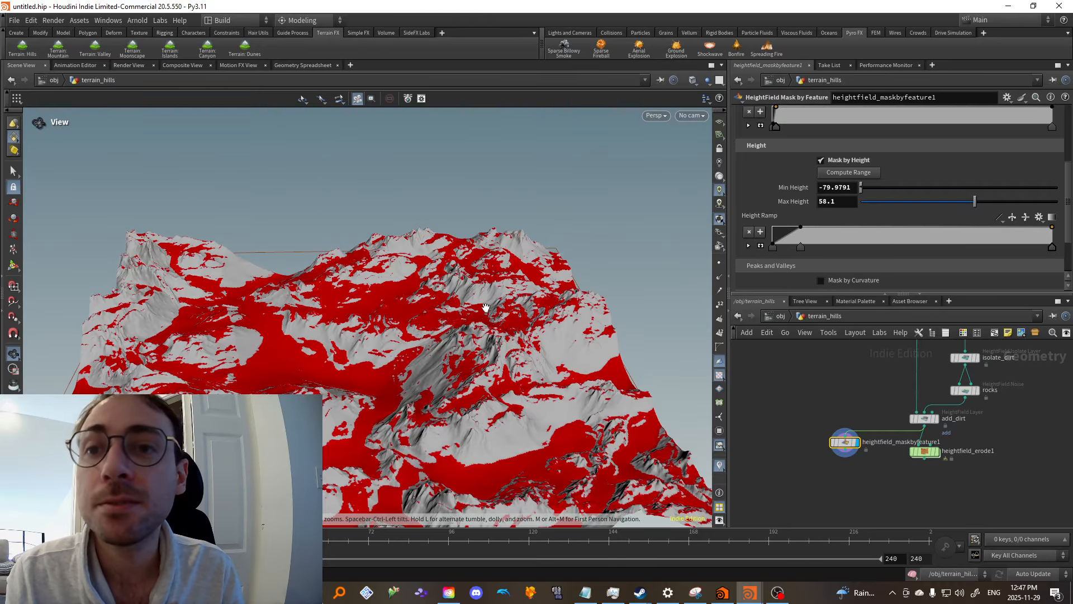
# Examine how the combined slope and height mask covers the terrain's peaks and steep cliffs
pyautogui.moveTo(486, 307); pyautogui.dragTo(547, 275, button='middle')
pyautogui.moveTo(546, 275); pyautogui.dragTo(551, 268)
pyautogui.moveTo(551, 269); pyautogui.dragTo(569, 284, button='middle')
pyautogui.moveTo(642, 243); pyautogui.dragTo(587, 253)
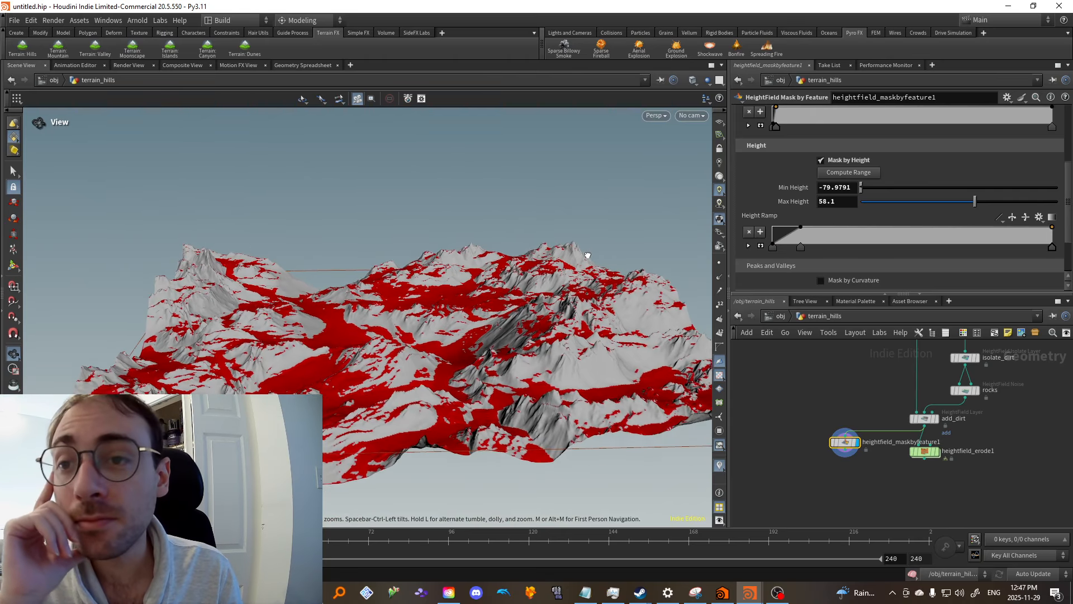
pyautogui.moveTo(587, 254); pyautogui.dragTo(551, 279, button='middle')
pyautogui.moveTo(550, 278); pyautogui.dragTo(576, 302)
pyautogui.scroll(2, 317, 292)
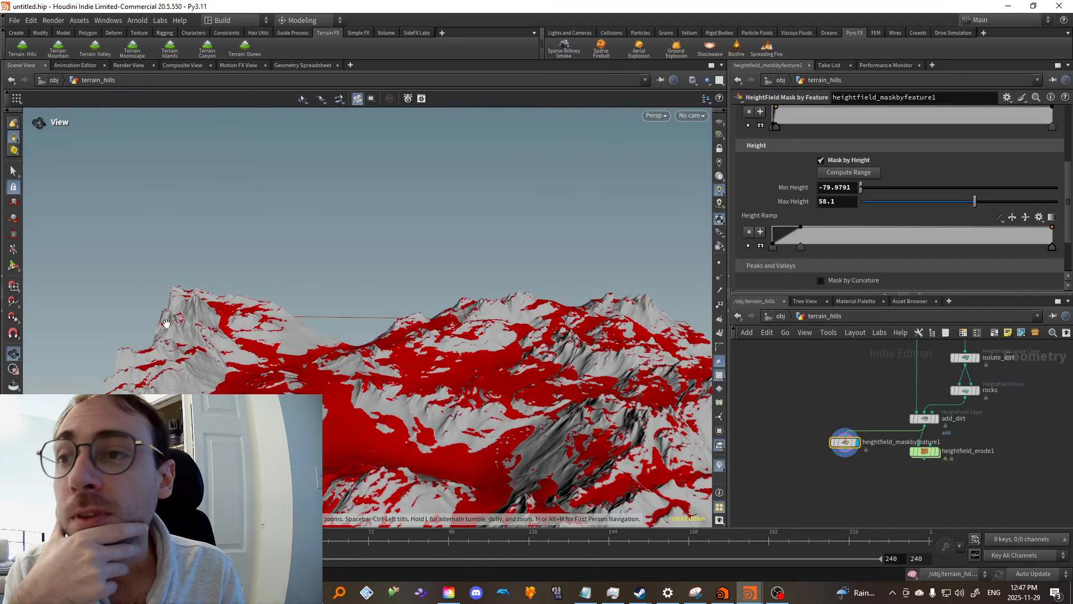
pyautogui.moveTo(317, 292); pyautogui.dragTo(391, 279, button='middle')
pyautogui.scroll(5, 398, 319)
pyautogui.moveTo(398, 319); pyautogui.dragTo(326, 324, button='middle')
pyautogui.moveTo(326, 324); pyautogui.dragTo(321, 287)
# Set the height mask's range to 14.8 minimum and 38.2 maximum, and add a steep falloff at the high end of the height ramp
pyautogui.moveTo(963, 202); pyautogui.dragTo(955, 204)
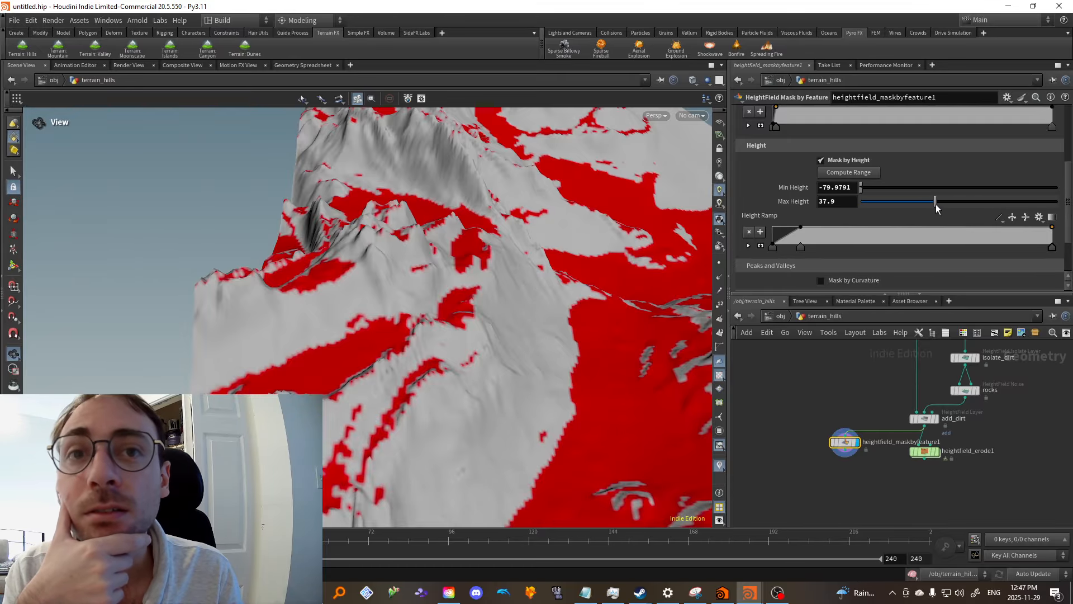
pyautogui.moveTo(862, 187); pyautogui.dragTo(890, 187)
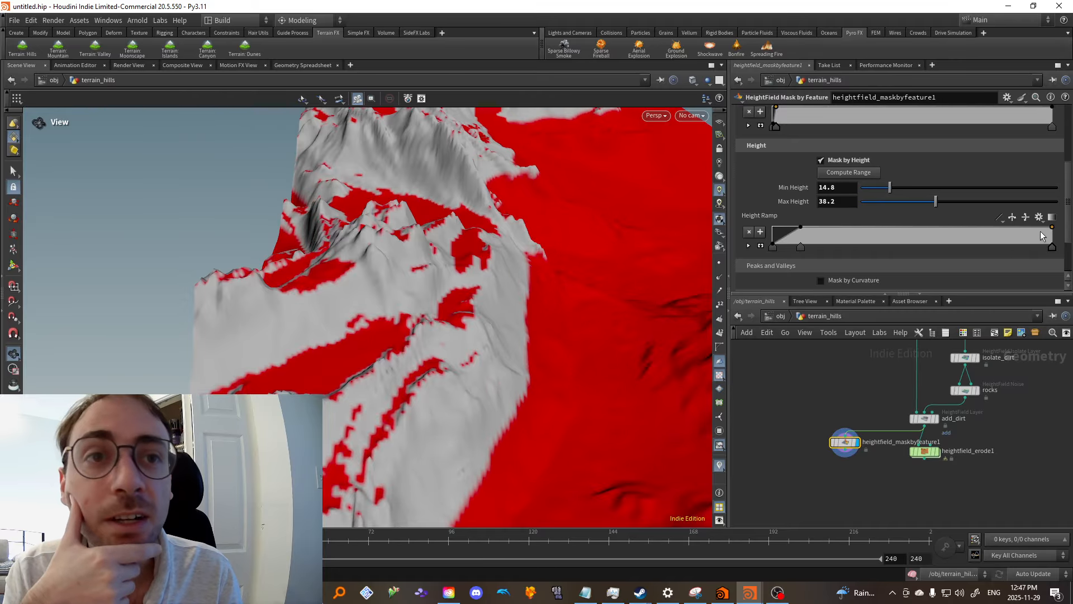
pyautogui.moveTo(1052, 228); pyautogui.dragTo(1053, 247)
pyautogui.click(1046, 228)
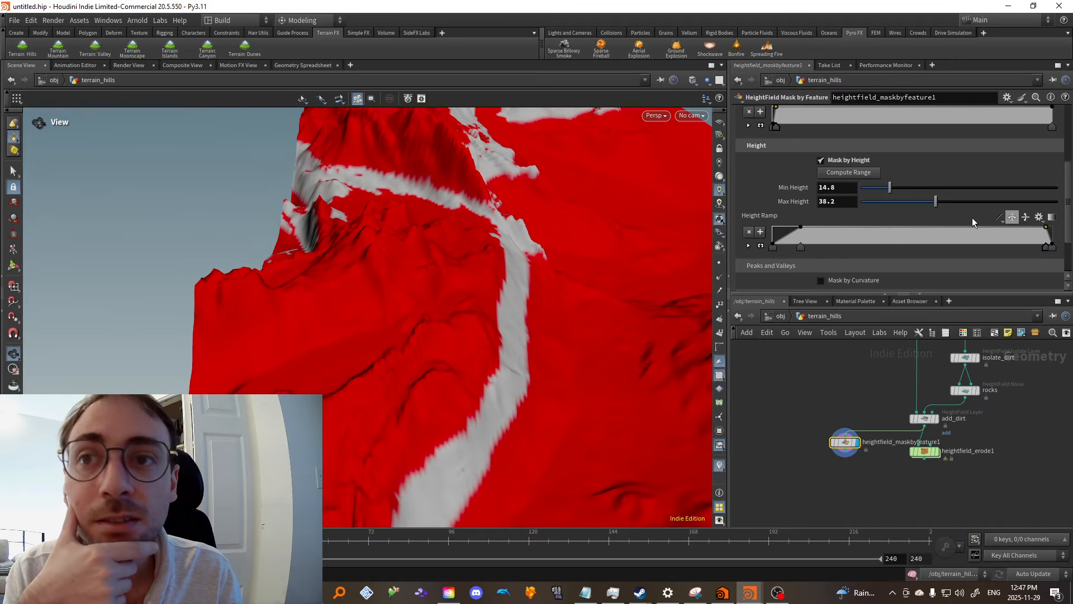
# Set the height mask's range to 33.3 minimum and 100 maximum so it covers the highest terrain
pyautogui.scroll(-5, 425, 228)
pyautogui.moveTo(425, 228); pyautogui.dragTo(482, 294)
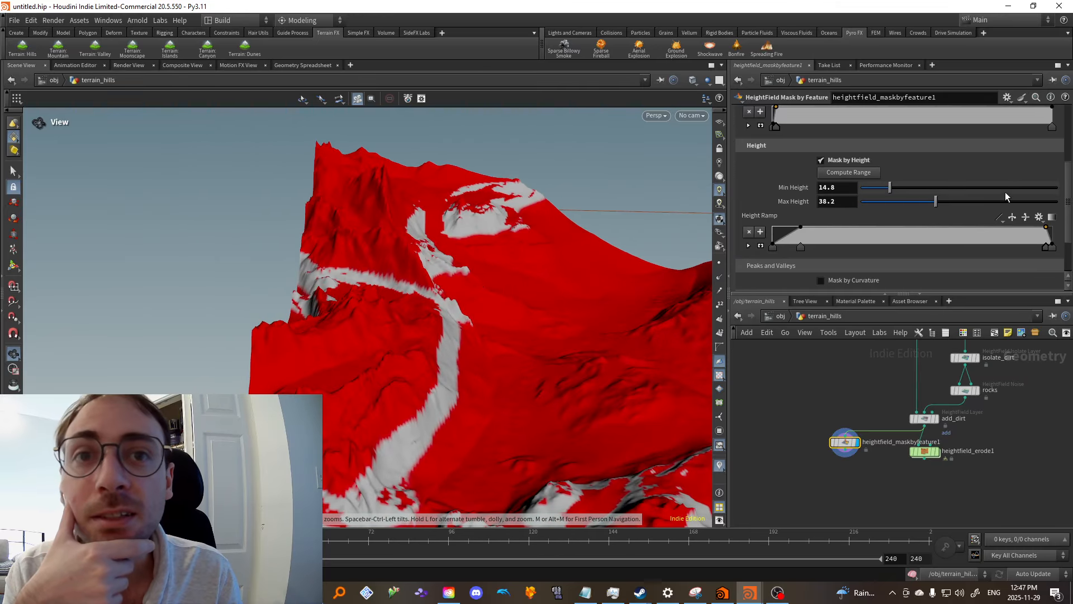
pyautogui.moveTo(891, 188); pyautogui.dragTo(1062, 203)
pyautogui.moveTo(913, 187)
pyautogui.mouseDown()
pyautogui.moveTo(939, 192)
pyautogui.moveTo(821, 201)
pyautogui.moveTo(913, 187)
pyautogui.mouseUp()
pyautogui.scroll(-2, 371, 325)
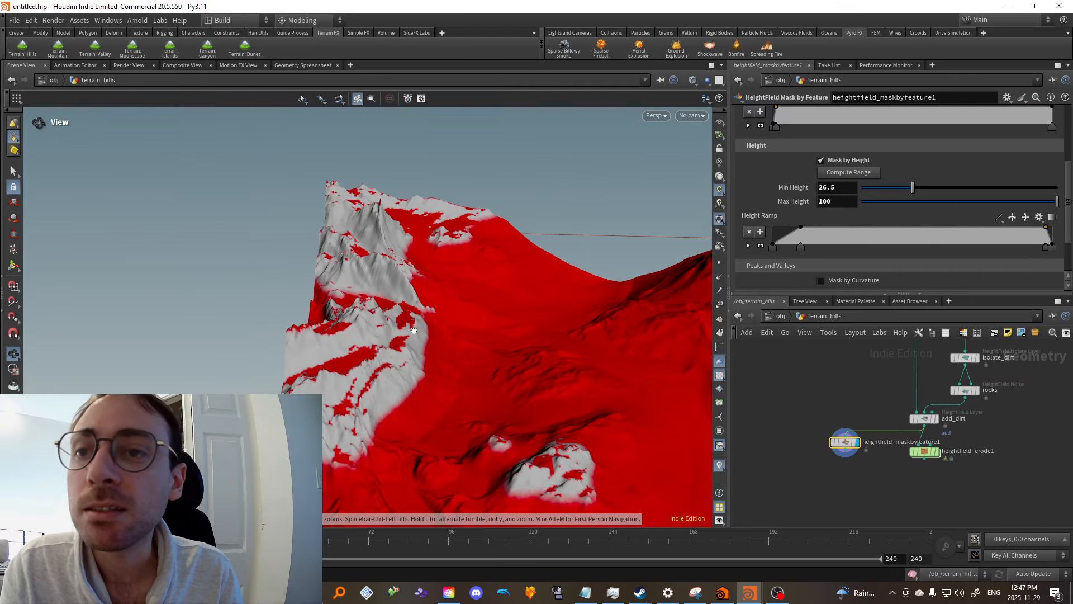
pyautogui.moveTo(414, 330); pyautogui.dragTo(375, 316)
pyautogui.scroll(-2, 937, 233)
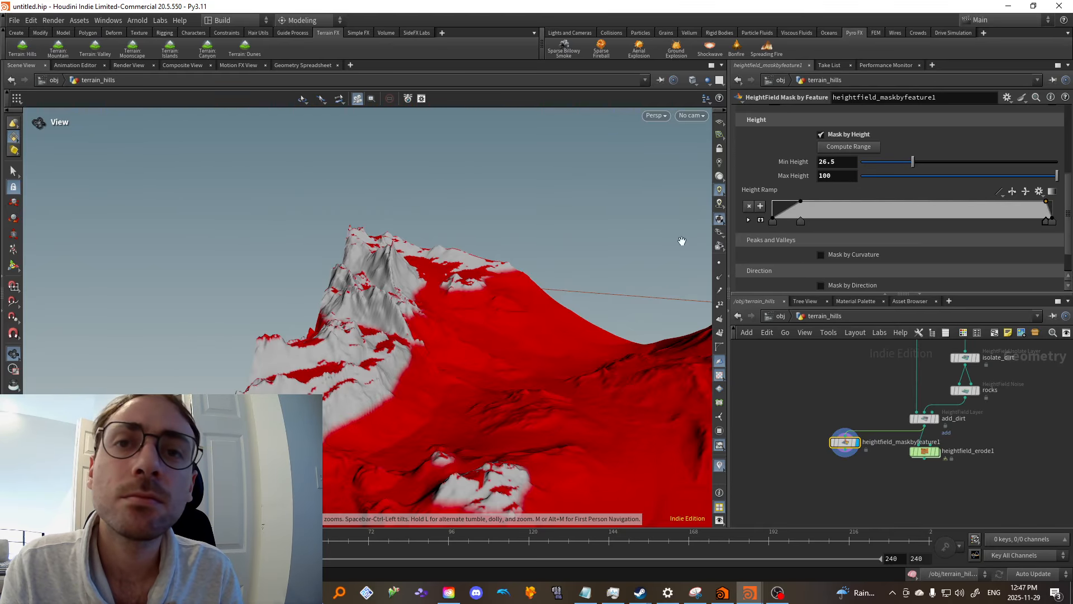
pyautogui.moveTo(464, 345); pyautogui.dragTo(455, 329, button='middle')
pyautogui.moveTo(913, 163)
pyautogui.mouseDown()
pyautogui.moveTo(1009, 169)
pyautogui.moveTo(907, 160)
pyautogui.mouseUp()
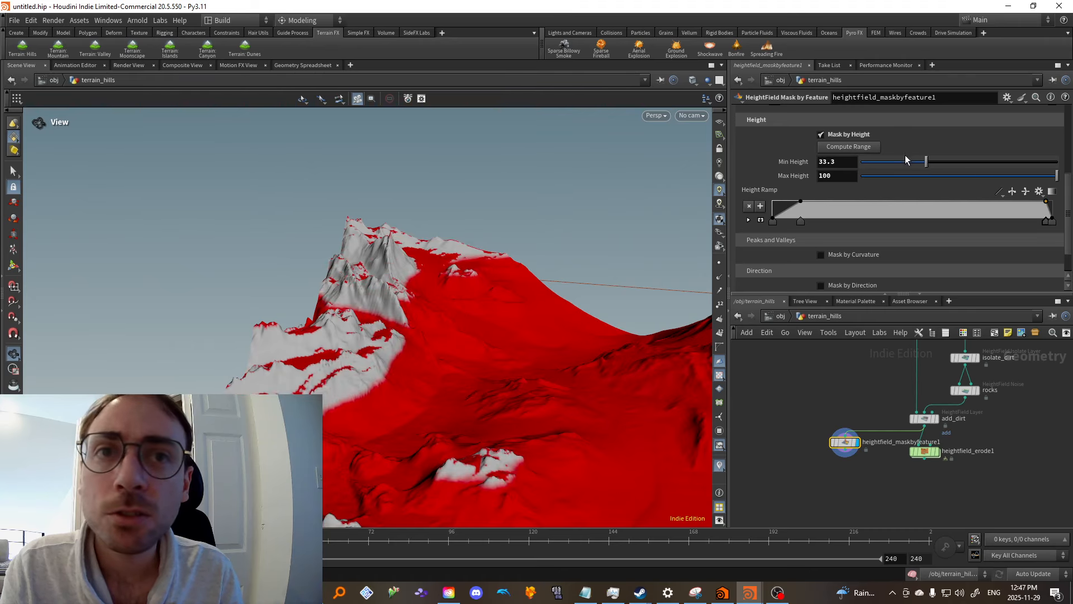
# Turn off Invert Mask and examine the steep, high areas selected by the combined slope and height mask
pyautogui.scroll(3, 877, 176)
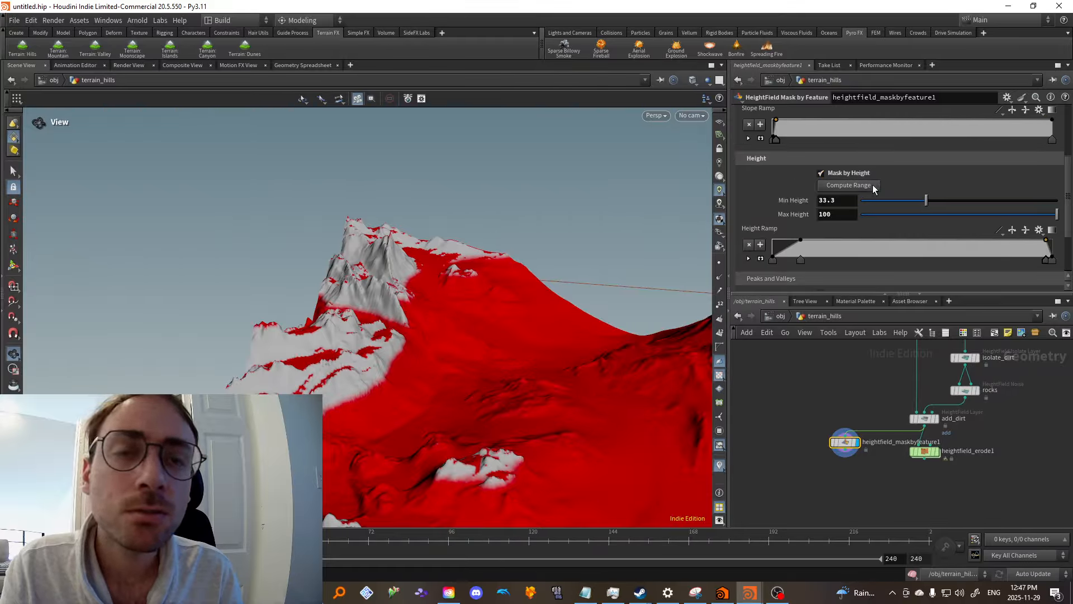
pyautogui.scroll(5, 860, 158)
pyautogui.scroll(3, 855, 150)
pyautogui.scroll(-5, 872, 173)
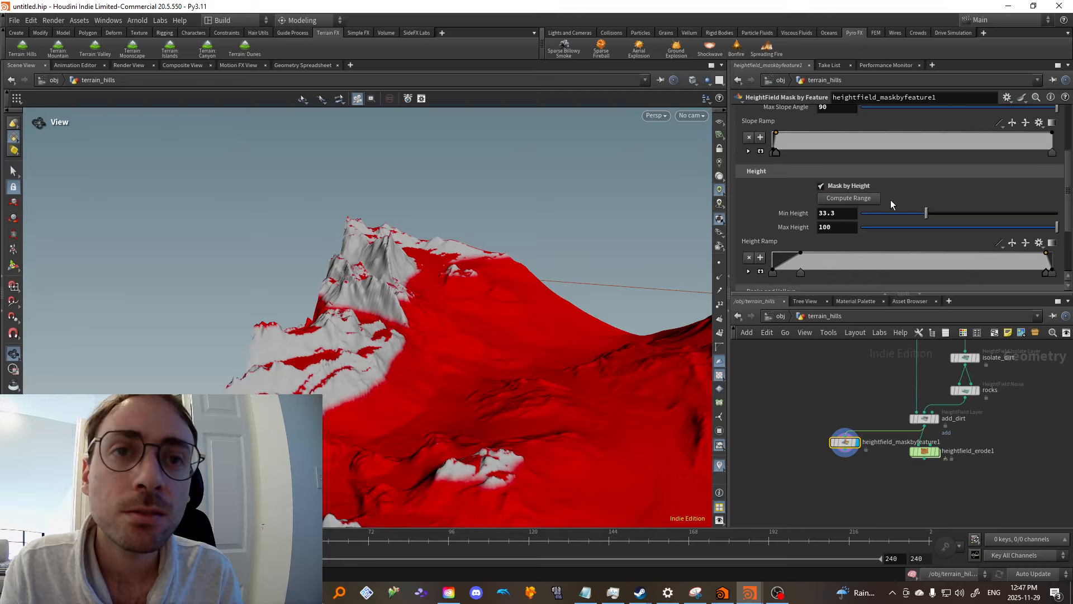
pyautogui.scroll(2, 890, 200)
pyautogui.scroll(1, 852, 147)
pyautogui.click(834, 118)
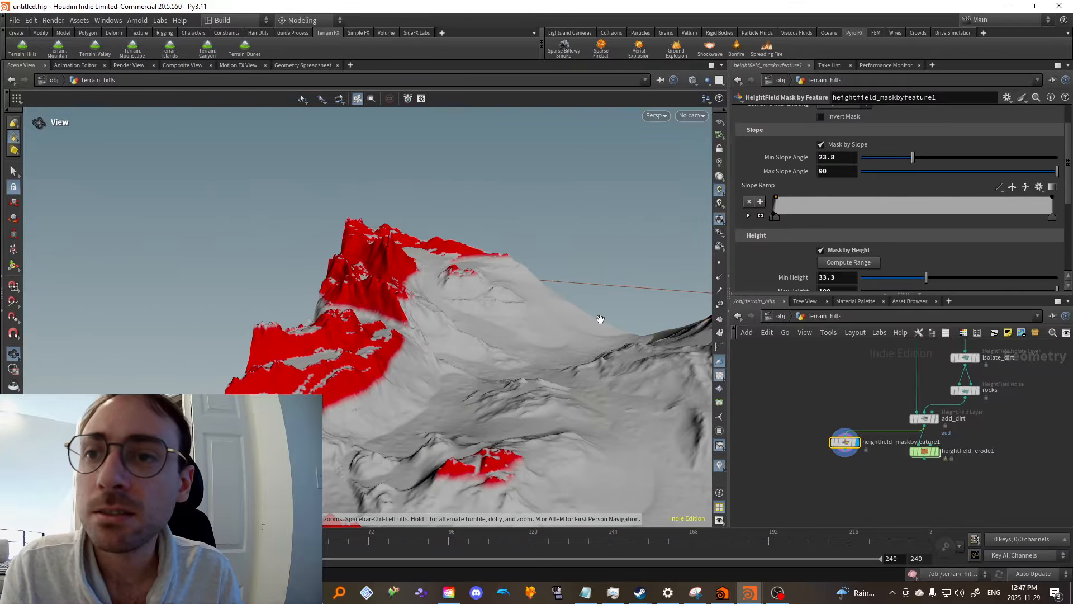
pyautogui.scroll(2, 323, 375)
pyautogui.moveTo(322, 375); pyautogui.dragTo(366, 340)
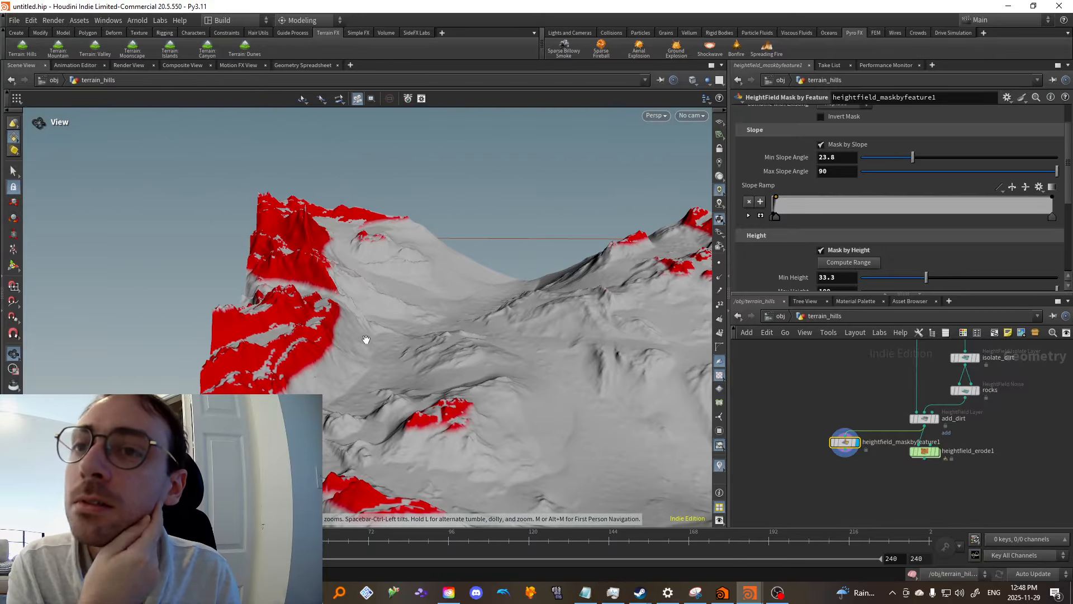
# Turn off Mask by Height and examine the coverage of the slope mask alone
pyautogui.click(841, 144)
pyautogui.click(841, 144)
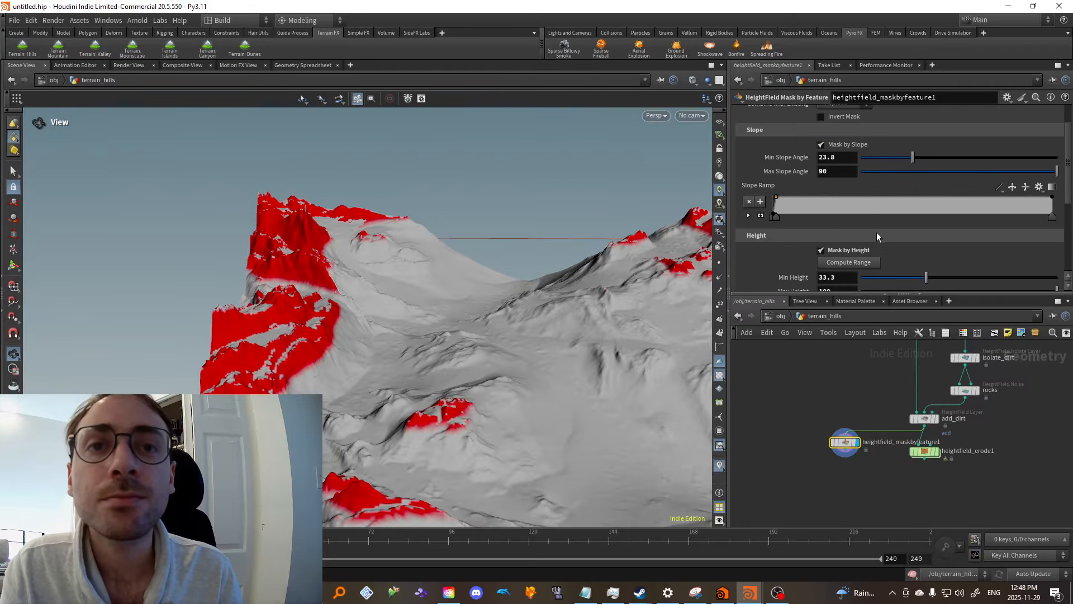
pyautogui.click(844, 252)
pyautogui.moveTo(307, 271); pyautogui.dragTo(417, 283)
pyautogui.scroll(2, 850, 153)
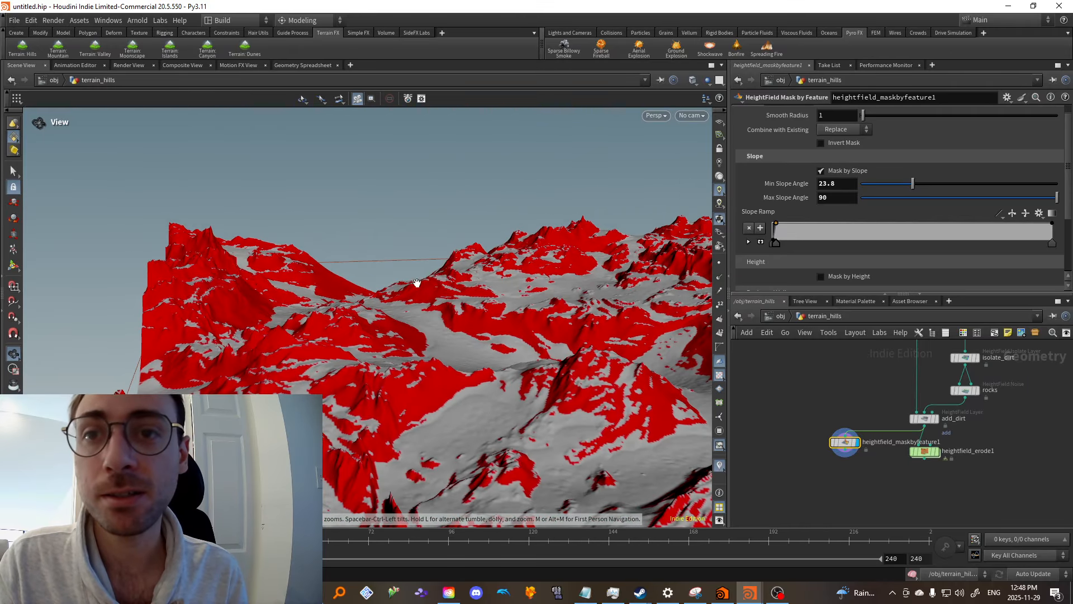
# Re-enable Invert Mask and Mask by Height alongside the slope mask
pyautogui.click(820, 143)
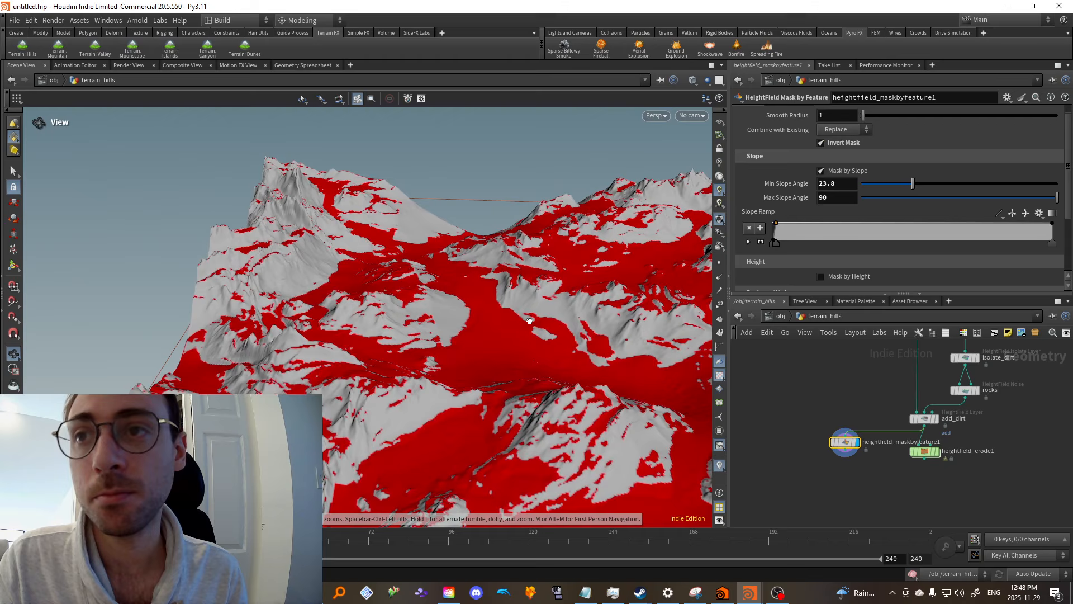
pyautogui.scroll(-3, 912, 205)
pyautogui.click(821, 212)
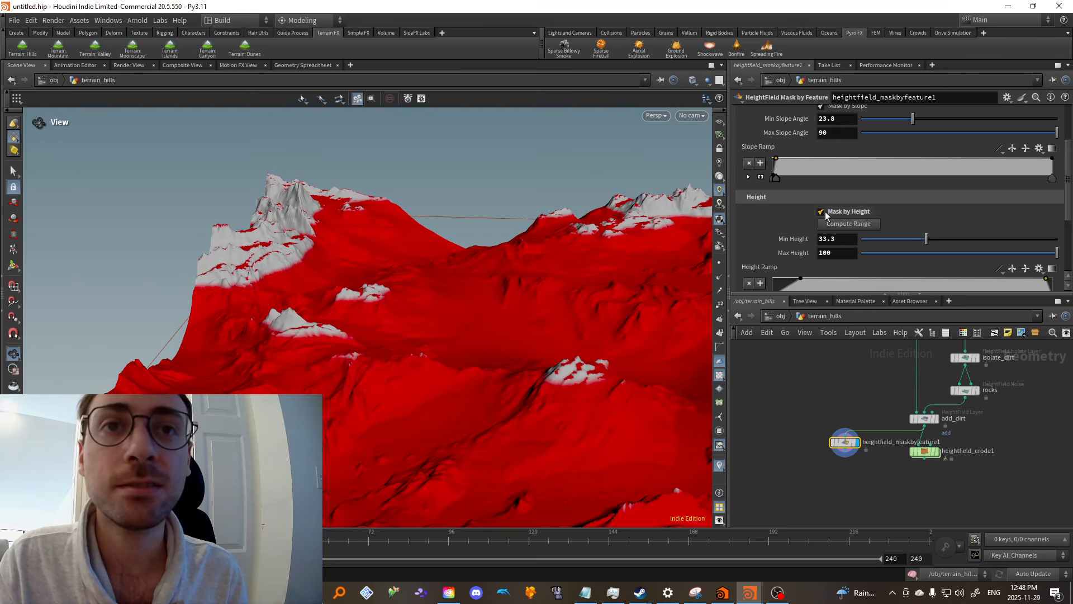
# Try a lower maximum height of 58.1, restore it to 100, and drop the height ramp's inner points to zero
pyautogui.moveTo(376, 276); pyautogui.dragTo(359, 279, button='middle')
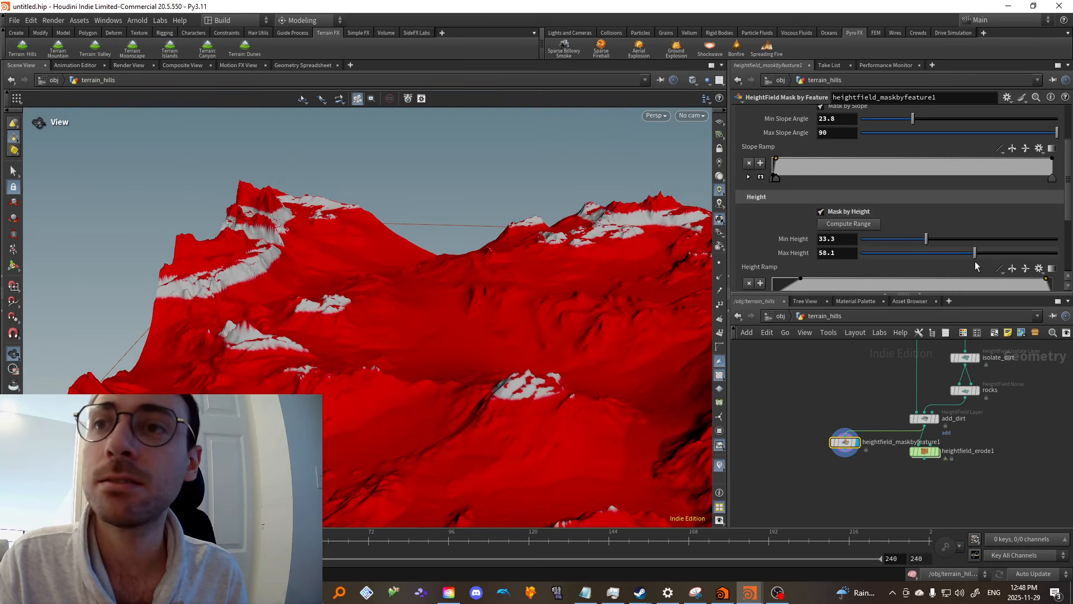
pyautogui.scroll(-2, 1021, 253)
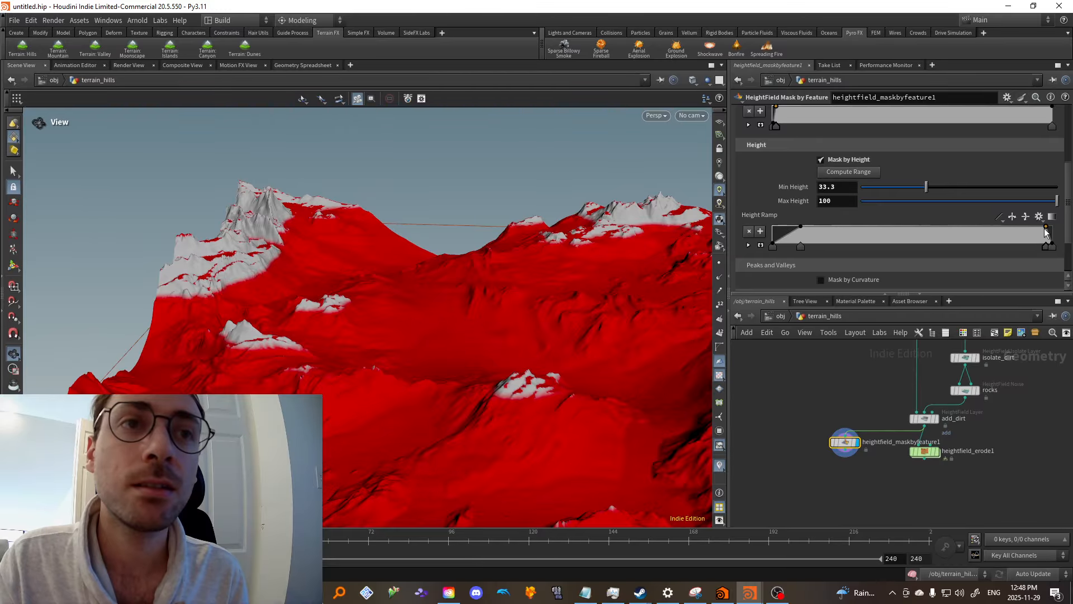
pyautogui.moveTo(994, 234); pyautogui.dragTo(993, 260)
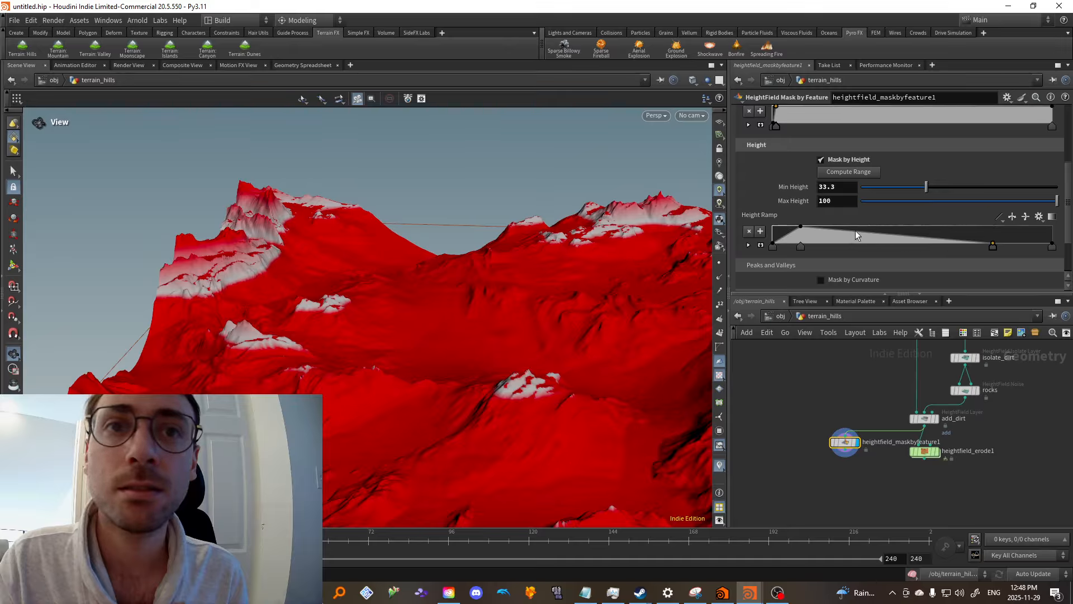
pyautogui.moveTo(801, 230); pyautogui.dragTo(802, 253)
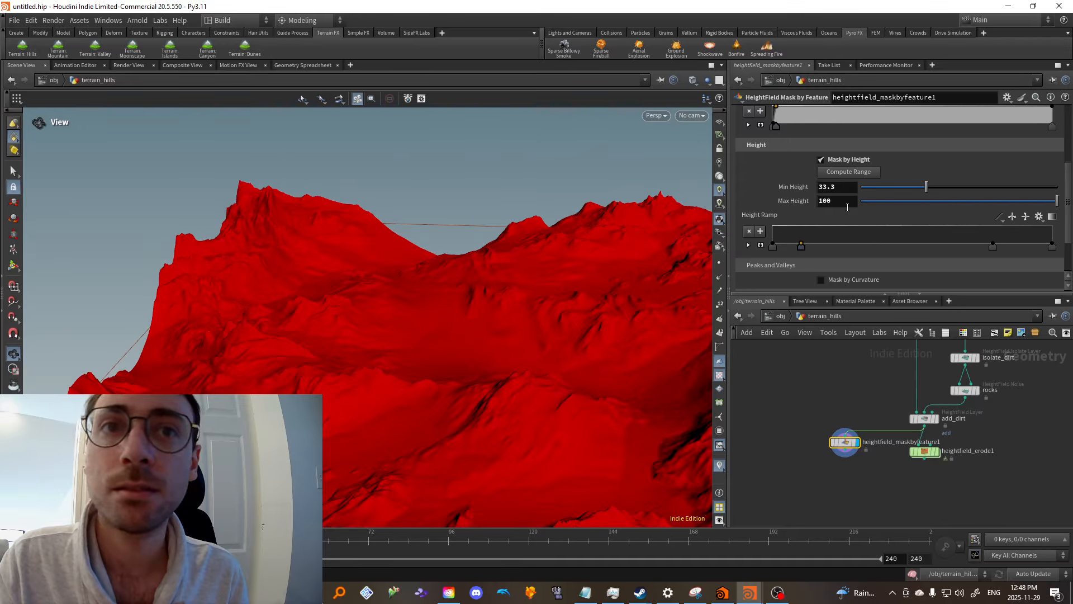
# Raise the height ramp's inner and end points to full value, keeping the low-end falloff, and set Min Height to 11.4
pyautogui.moveTo(999, 242); pyautogui.dragTo(993, 211)
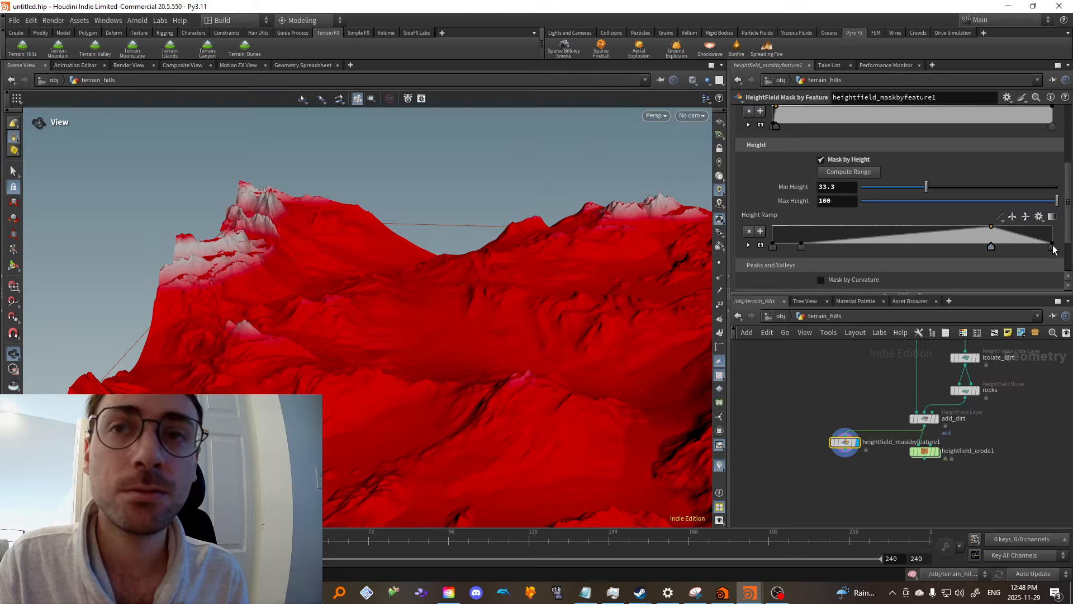
pyautogui.moveTo(801, 250); pyautogui.dragTo(803, 207)
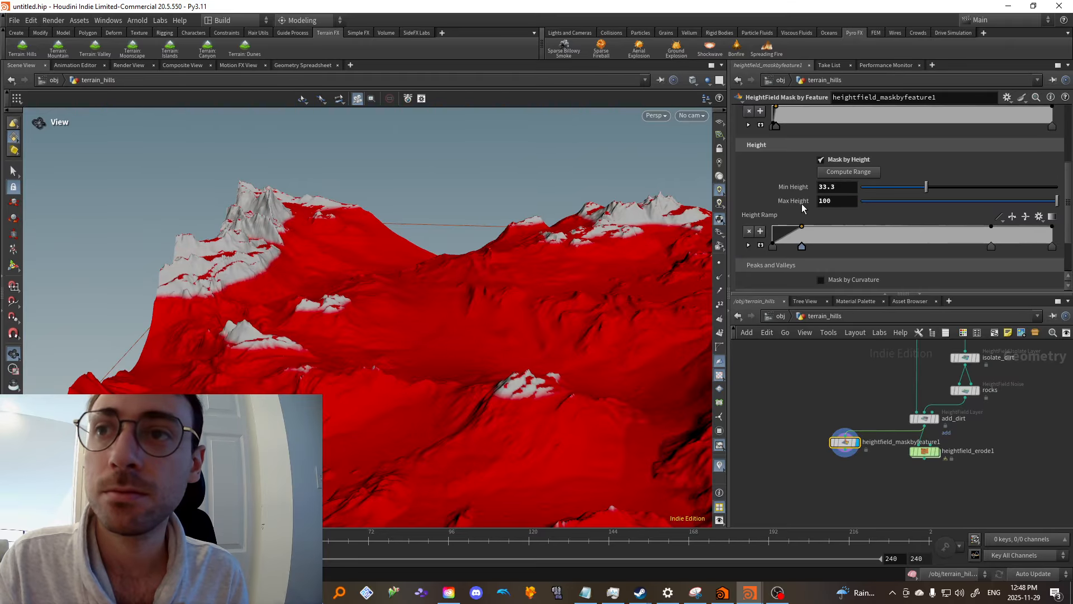
pyautogui.moveTo(909, 188); pyautogui.dragTo(884, 188)
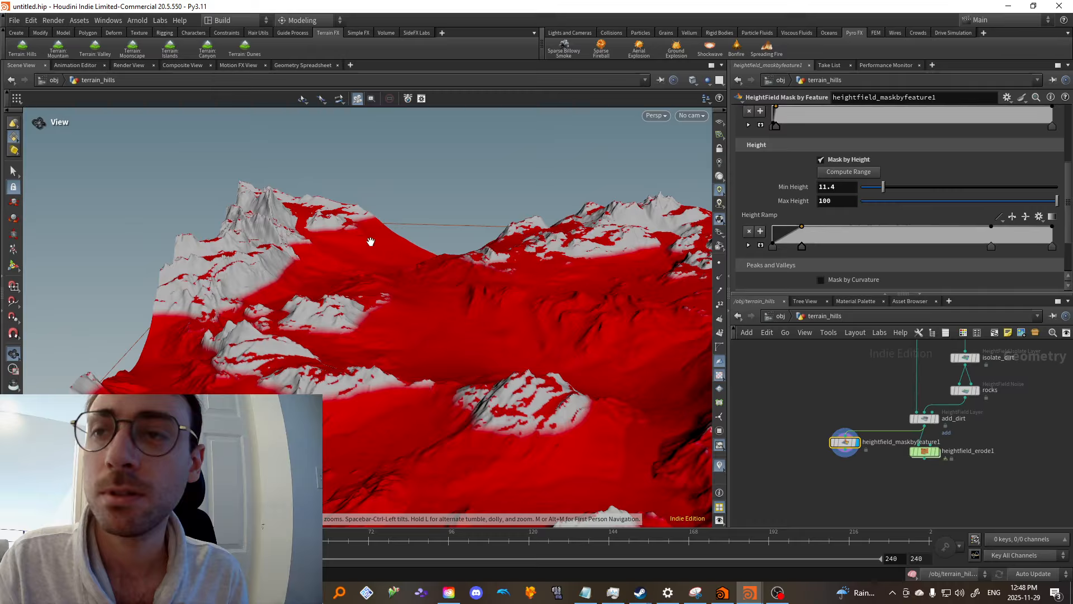
pyautogui.moveTo(372, 240); pyautogui.dragTo(199, 253)
pyautogui.scroll(5, 199, 252)
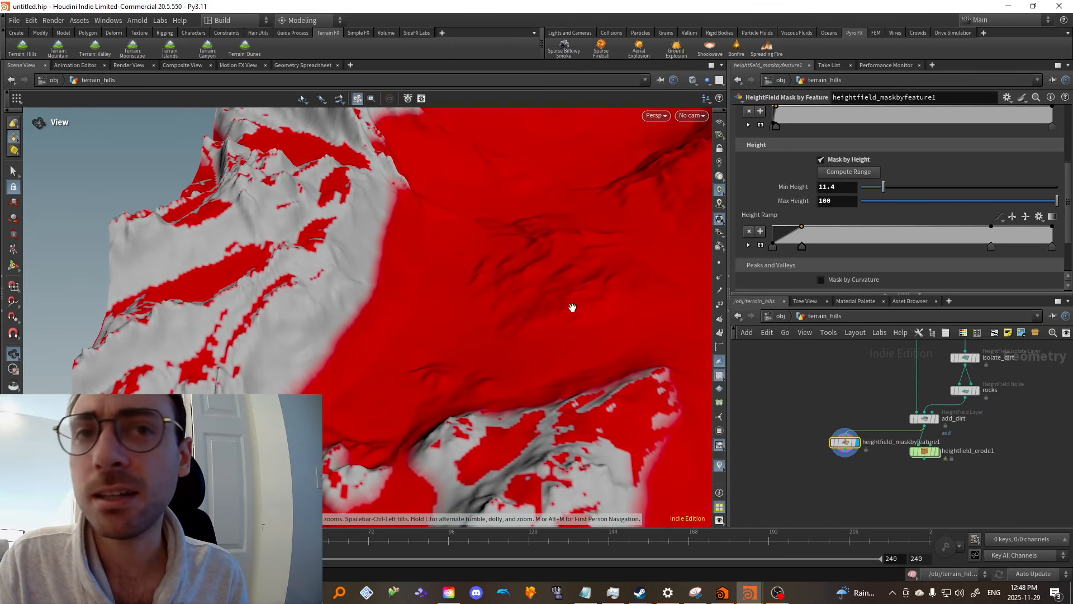
# Switch Invert Mask off and back on to compare the combined slope and height mask with its inverse
pyautogui.scroll(1, 990, 217)
pyautogui.scroll(3, 990, 217)
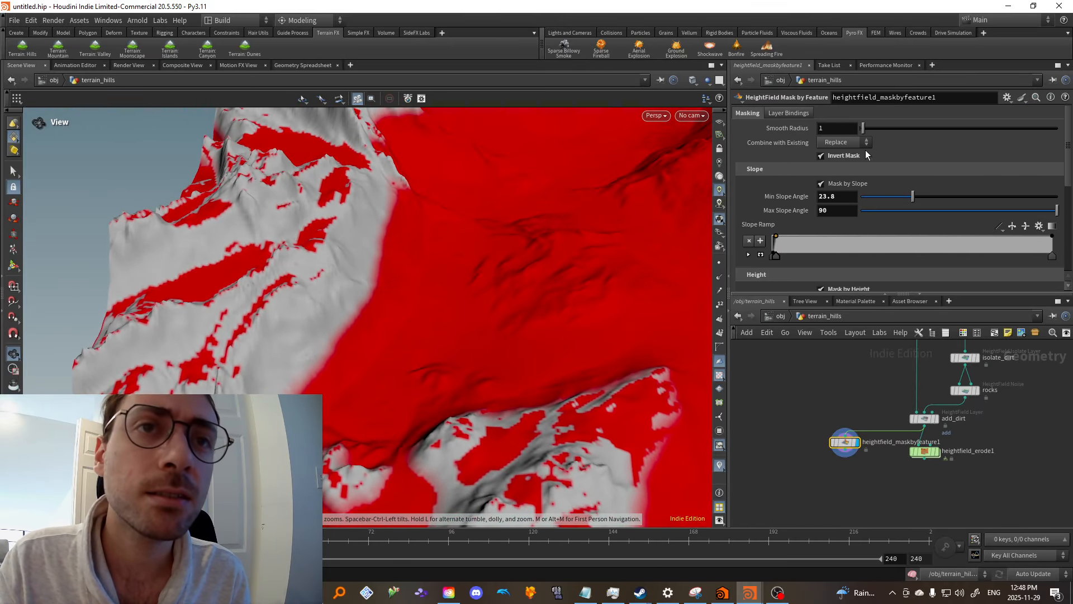
pyautogui.click(846, 156)
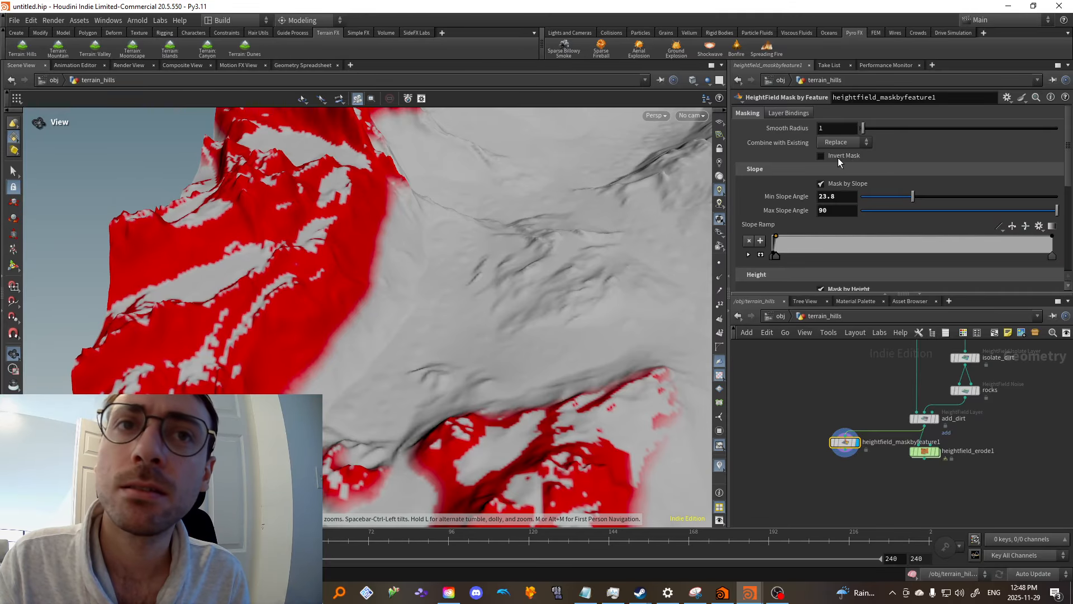
pyautogui.click(838, 158)
pyautogui.moveTo(409, 355); pyautogui.dragTo(393, 316)
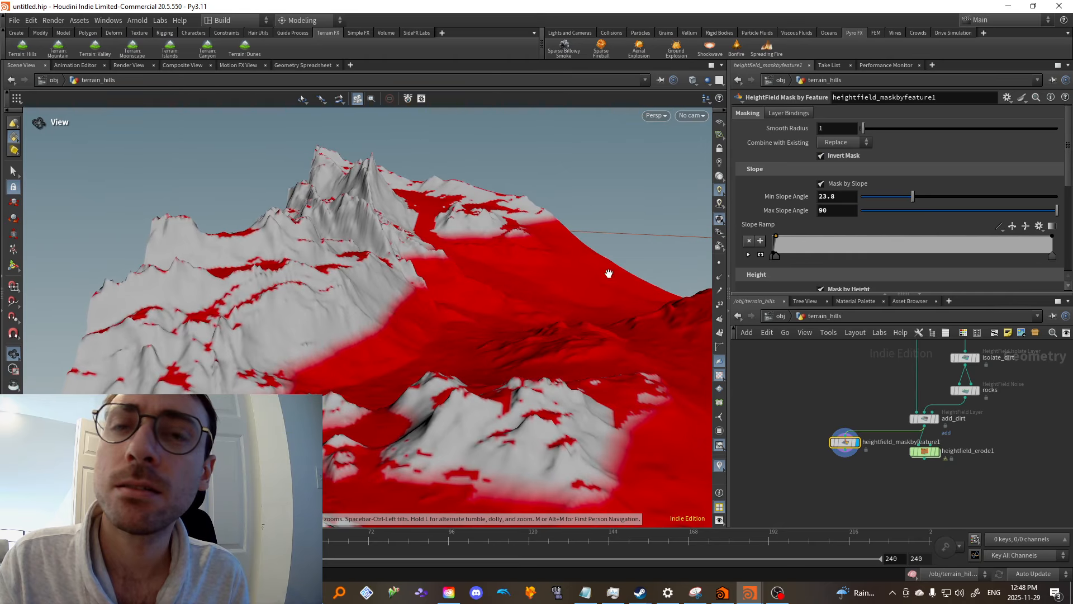
pyautogui.scroll(-3, 1004, 180)
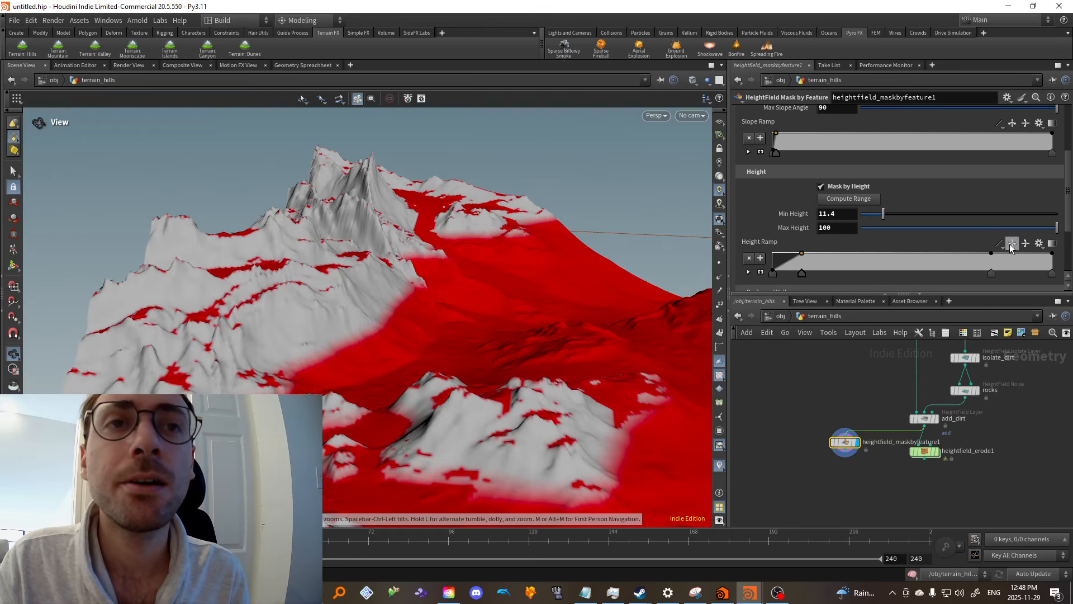
pyautogui.scroll(3, 865, 246)
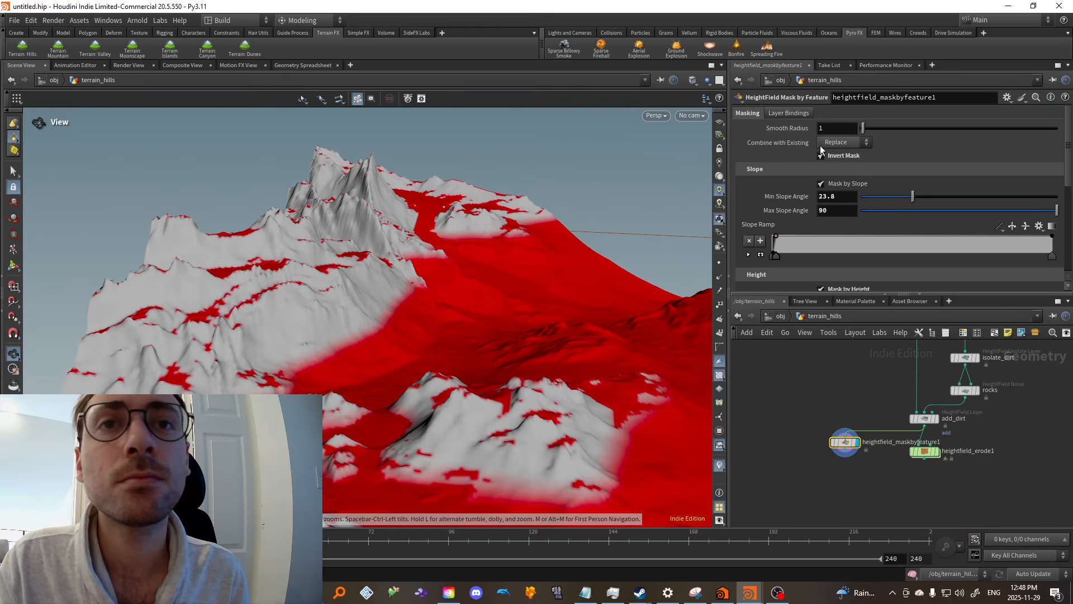
# Duplicate the HeightField Mask by Feature node below the original and feed the original's output into the copy
pyautogui.moveTo(833, 415); pyautogui.dragTo(871, 392, button='middle')
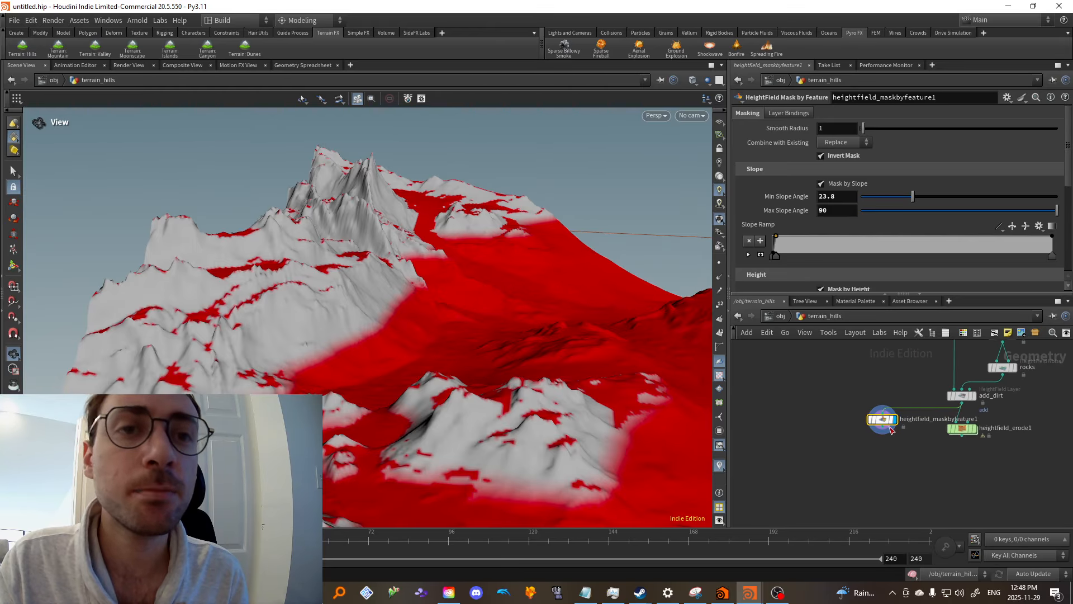
pyautogui.keyDown('alt'); pyautogui.moveTo(884, 422); pyautogui.dragTo(866, 464); pyautogui.keyUp('alt')
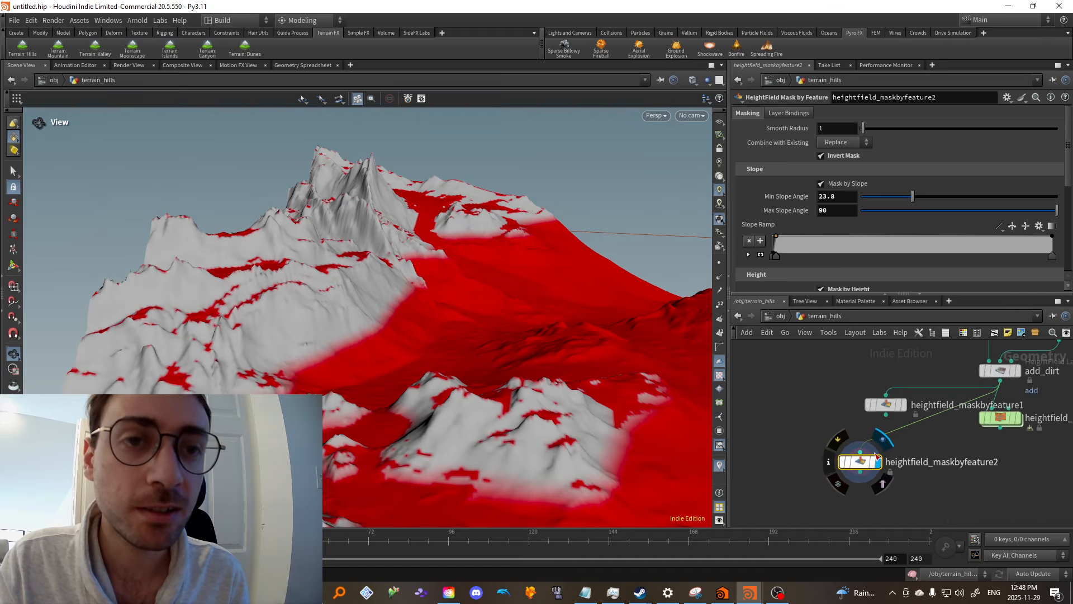
pyautogui.scroll(3, 895, 459)
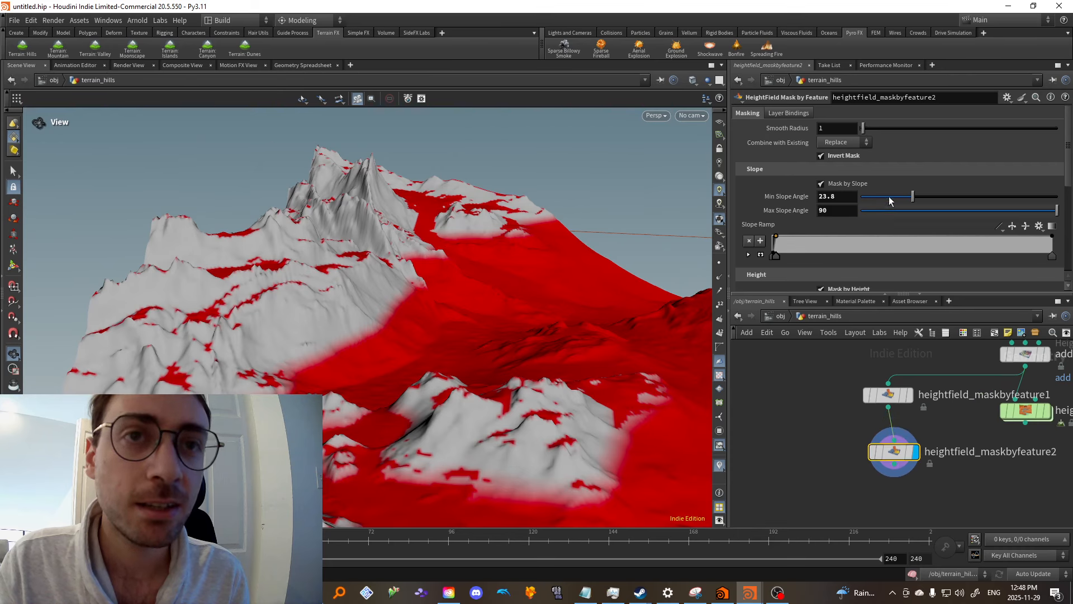
# Make the first mask node mask by slope only and its duplicate mask by height only
pyautogui.scroll(-2, 890, 223)
pyautogui.click(822, 263)
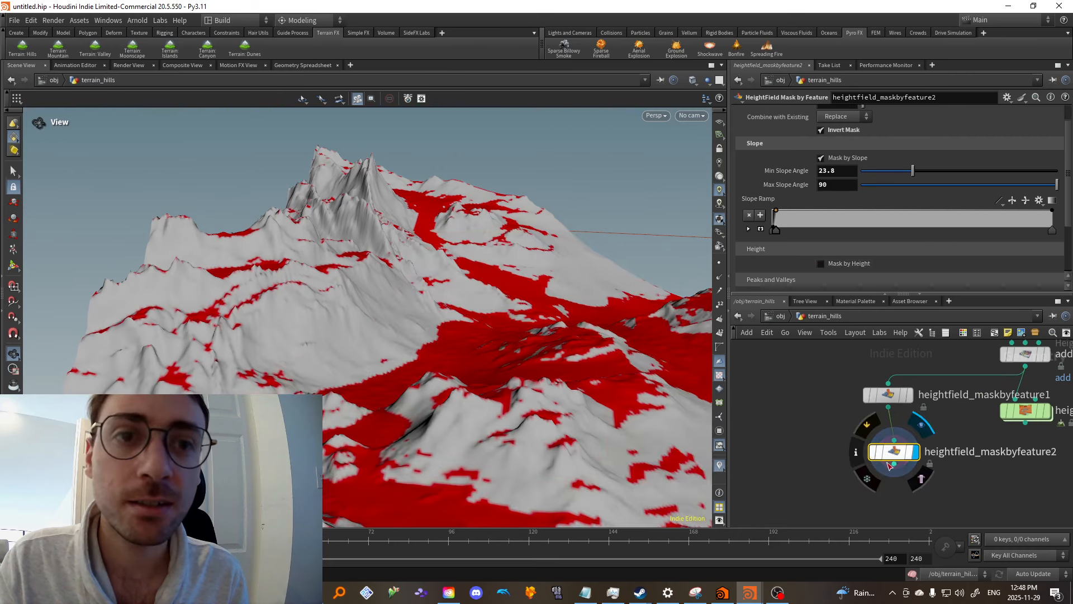
pyautogui.moveTo(893, 462); pyautogui.dragTo(886, 462)
pyautogui.click(888, 395)
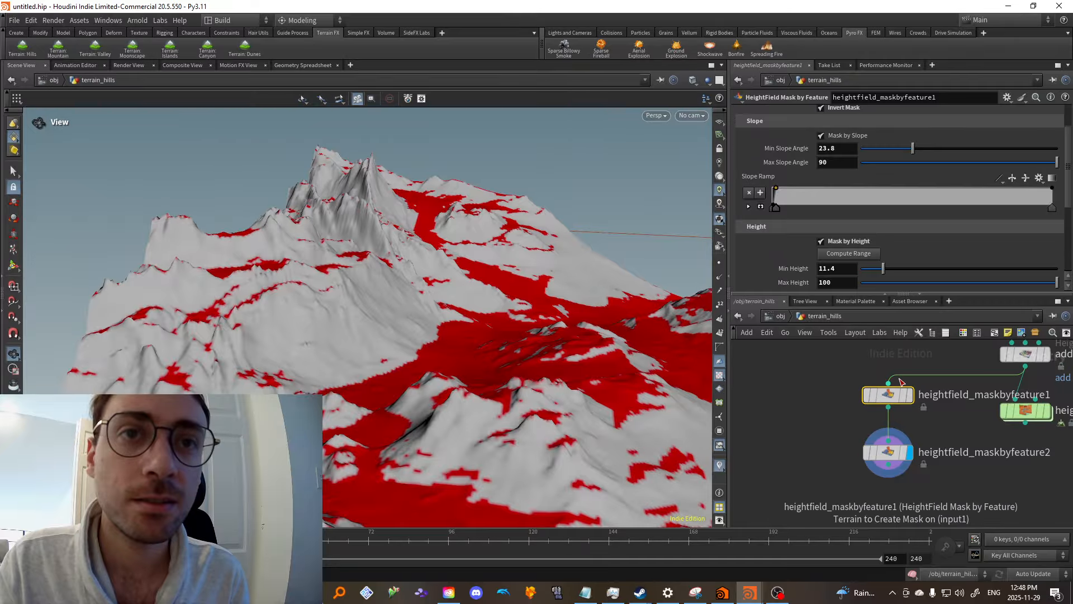
pyautogui.click(844, 242)
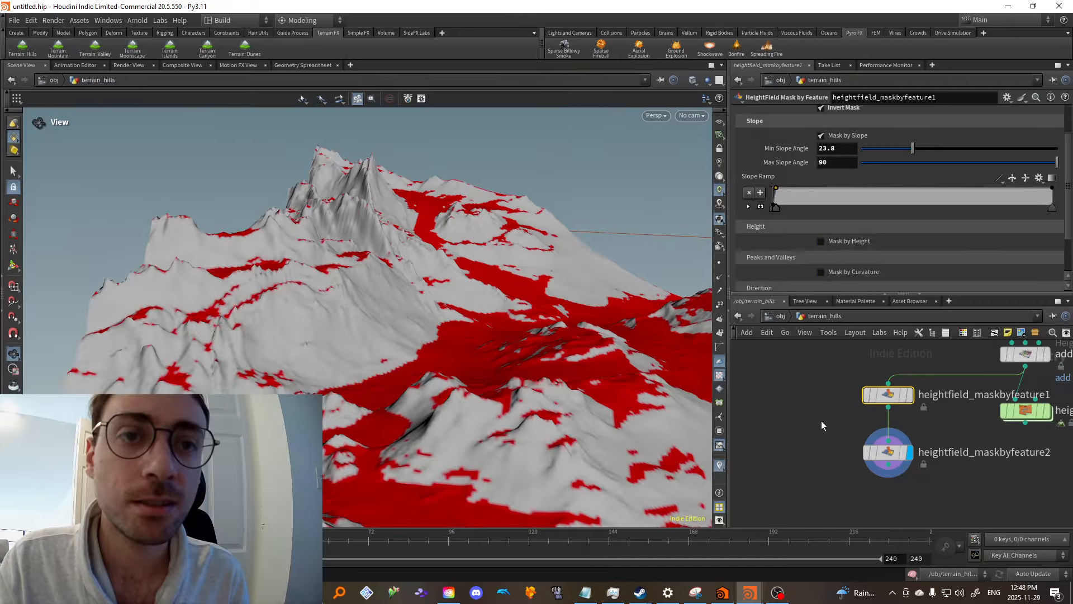
pyautogui.click(833, 137)
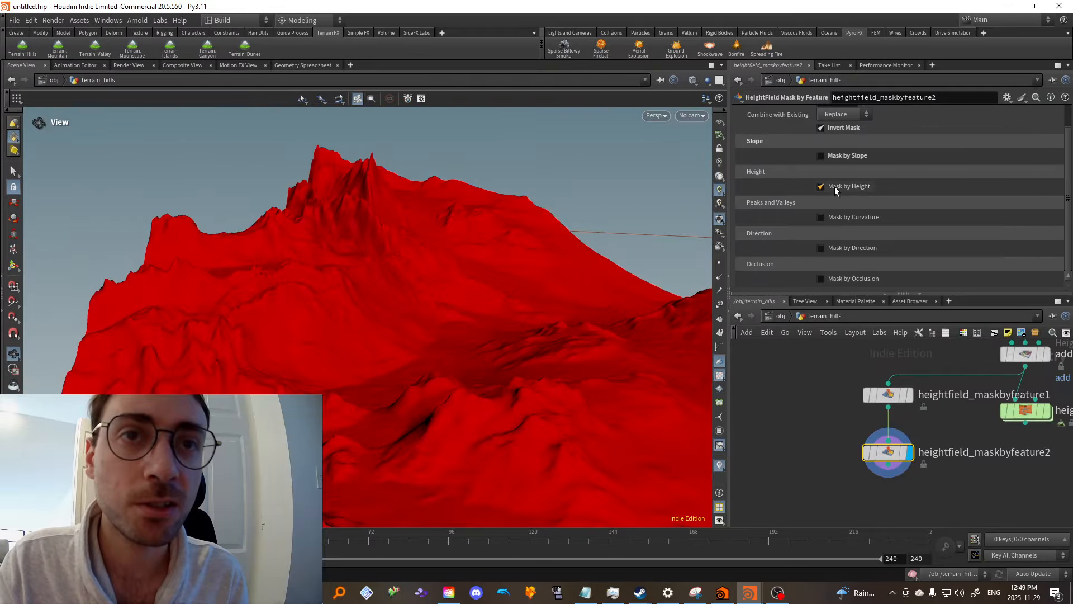
# Combine the duplicate's height mask with the existing slope mask using Add
pyautogui.scroll(2, 835, 190)
pyautogui.click(845, 143)
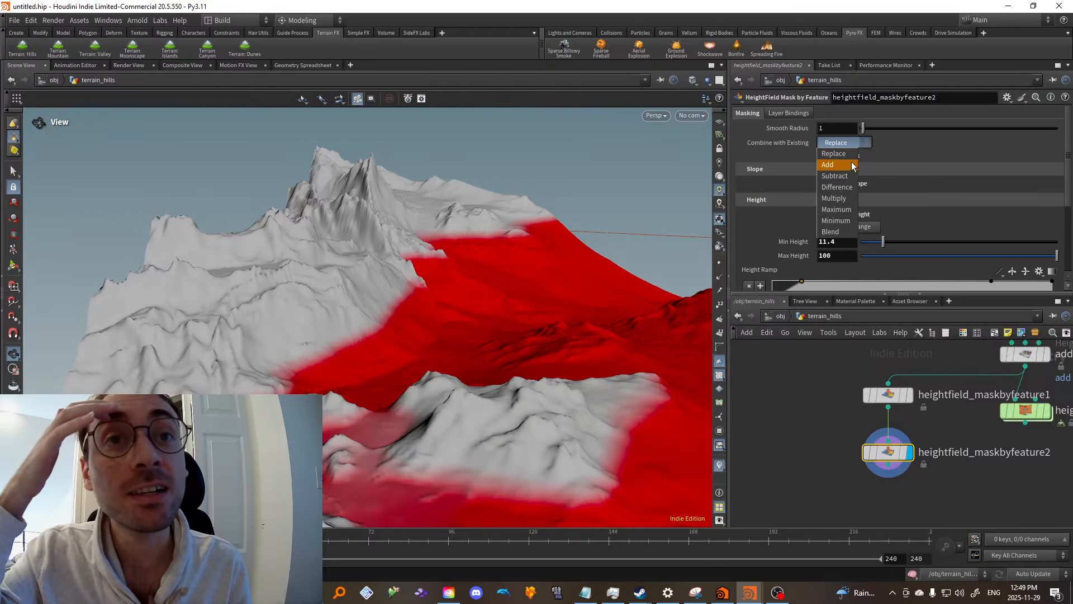
pyautogui.click(852, 165)
# Change the duplicate's Combine with Existing mode to Subtract and examine the resulting mask
pyautogui.click(845, 142)
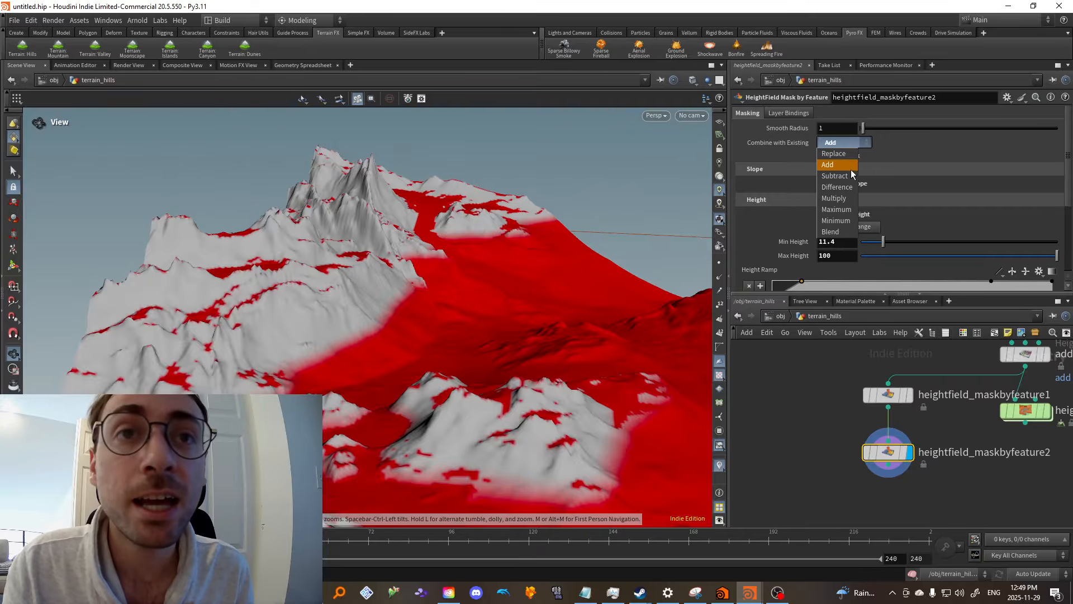
pyautogui.click(852, 175)
pyautogui.scroll(-2, 340, 372)
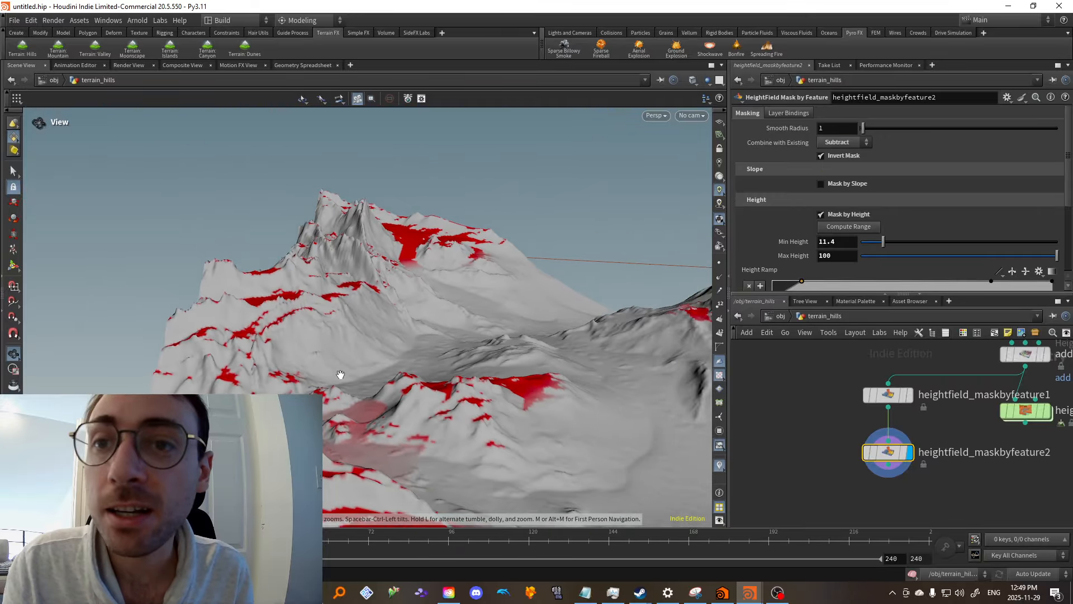
# Turn off Invert Mask on the duplicate height mask node and examine the resulting mask on the terrain
pyautogui.moveTo(339, 373)
pyautogui.mouseDown()
pyautogui.moveTo(394, 377)
pyautogui.moveTo(369, 358)
pyautogui.moveTo(342, 419)
pyautogui.moveTo(350, 363)
pyautogui.mouseUp()
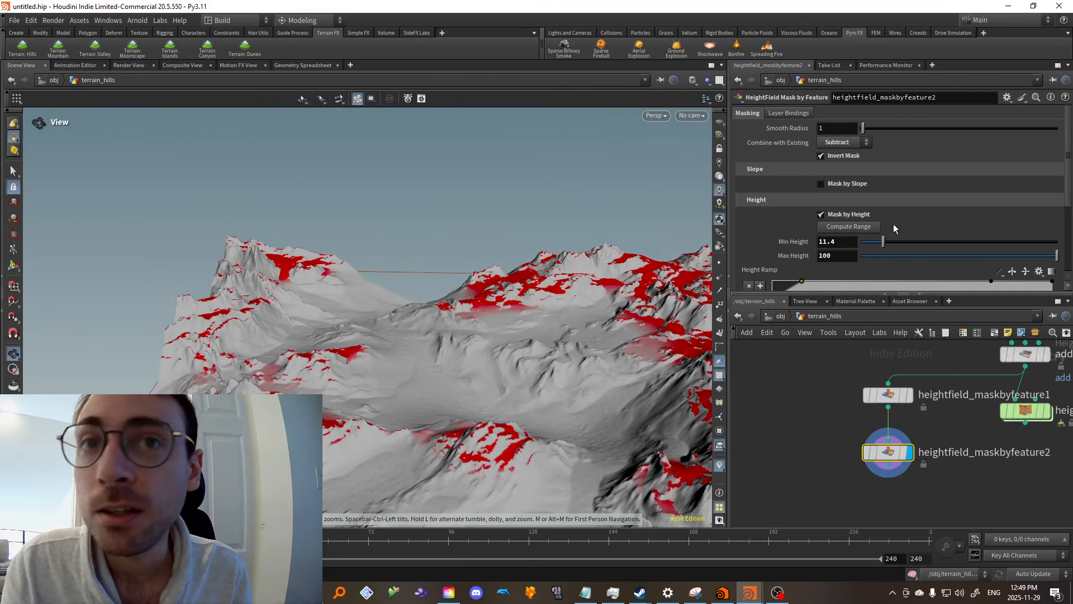
pyautogui.click(844, 156)
pyautogui.moveTo(342, 305); pyautogui.dragTo(448, 340)
pyautogui.moveTo(291, 295); pyautogui.dragTo(191, 314)
# Move both mask nodes together away from the other nodes and inspect the combined mask across the terrain
pyautogui.moveTo(820, 486); pyautogui.dragTo(909, 386)
pyautogui.moveTo(890, 394); pyautogui.dragTo(800, 380)
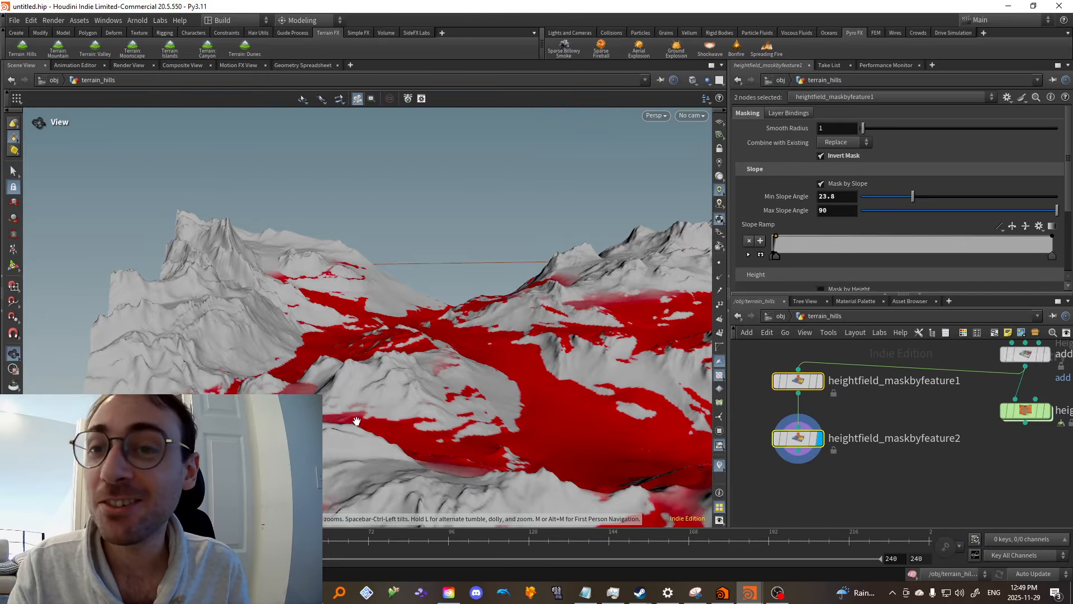
pyautogui.scroll(-2, 410, 376)
pyautogui.moveTo(460, 373); pyautogui.dragTo(329, 423)
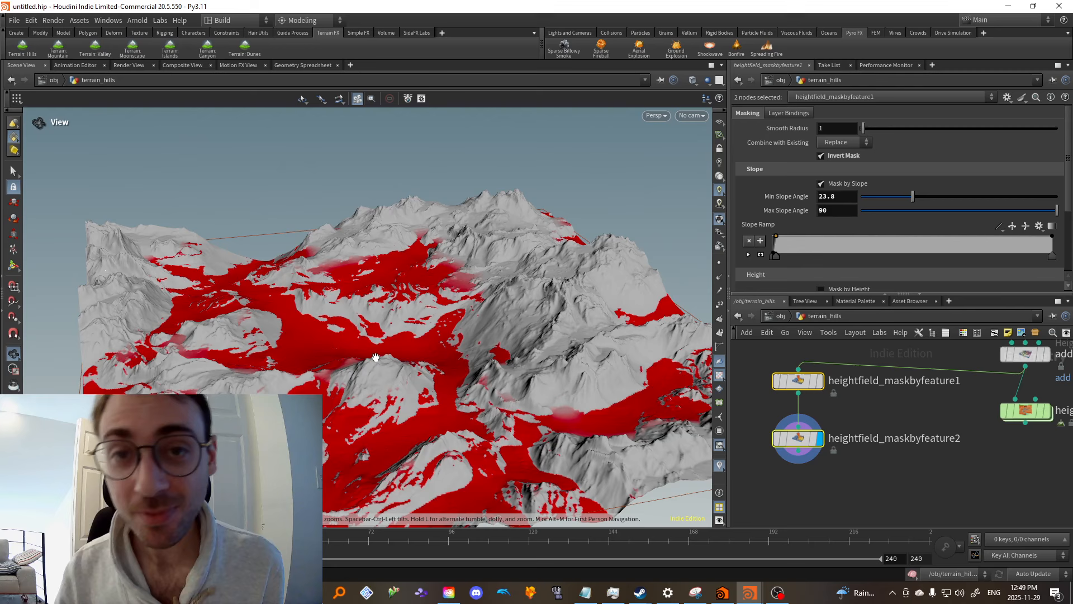
pyautogui.moveTo(464, 345); pyautogui.dragTo(442, 313, button='middle')
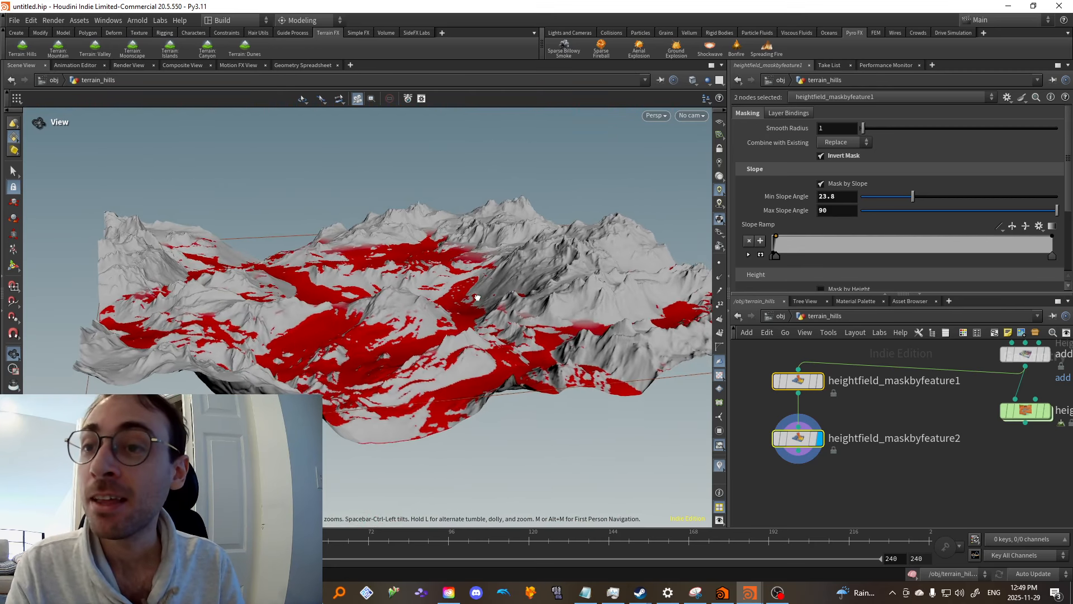
pyautogui.moveTo(442, 313); pyautogui.dragTo(431, 377)
pyautogui.moveTo(404, 335); pyautogui.dragTo(370, 306)
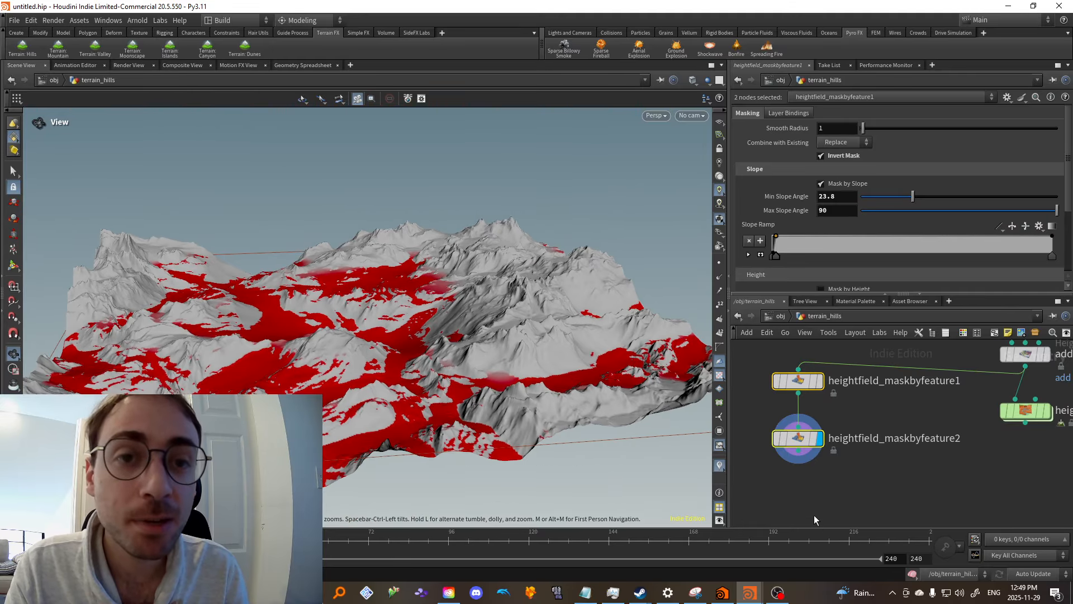
# Delete the duplicate mask node and make the remaining one mask by curvature only, with Invert Mask off
pyautogui.press('Delete')
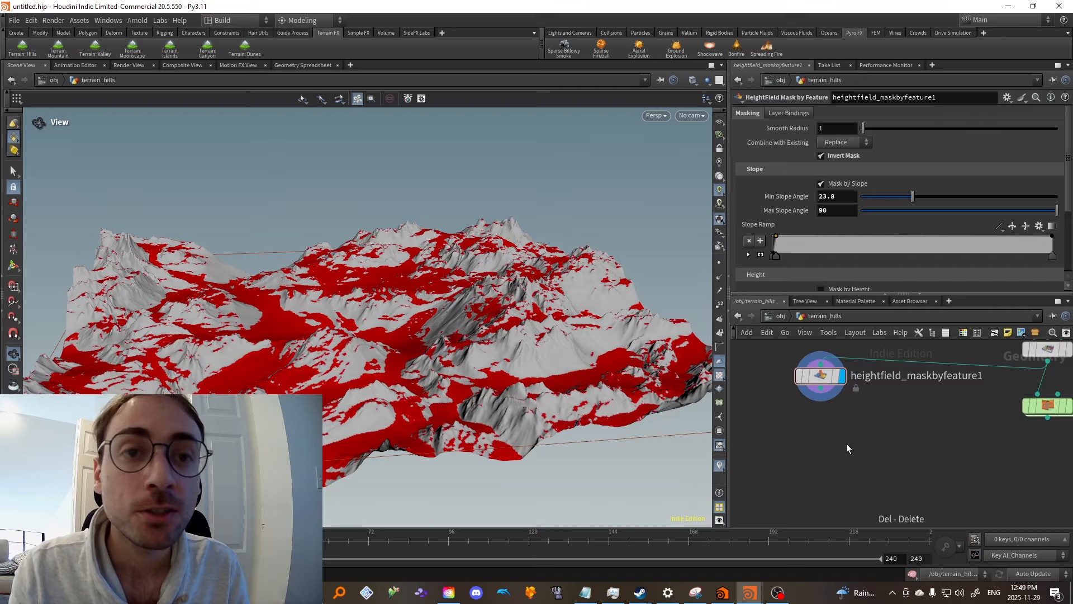
pyautogui.click(851, 185)
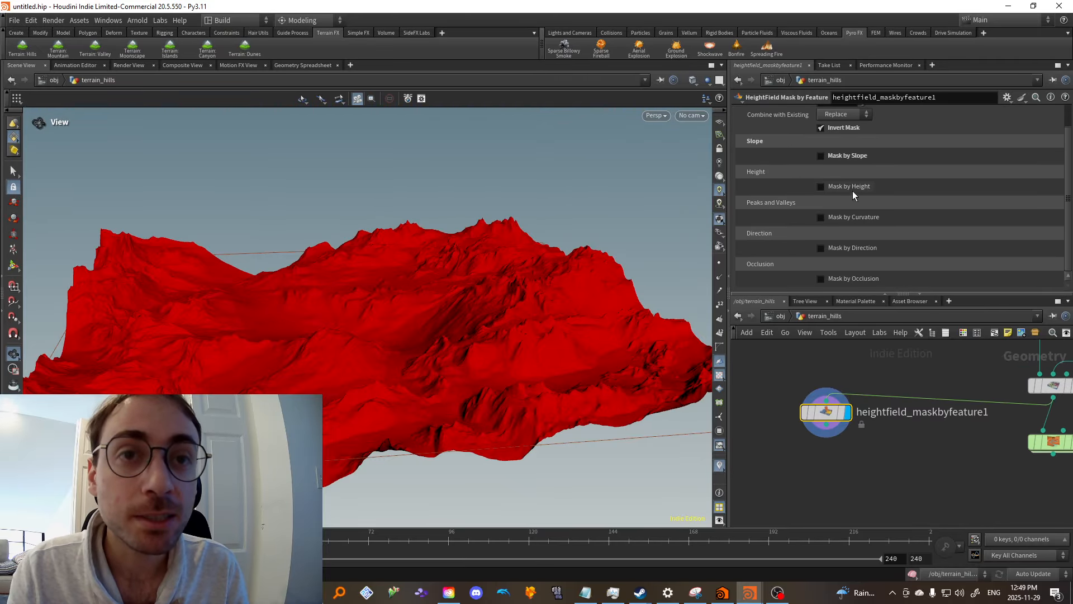
pyautogui.click(852, 217)
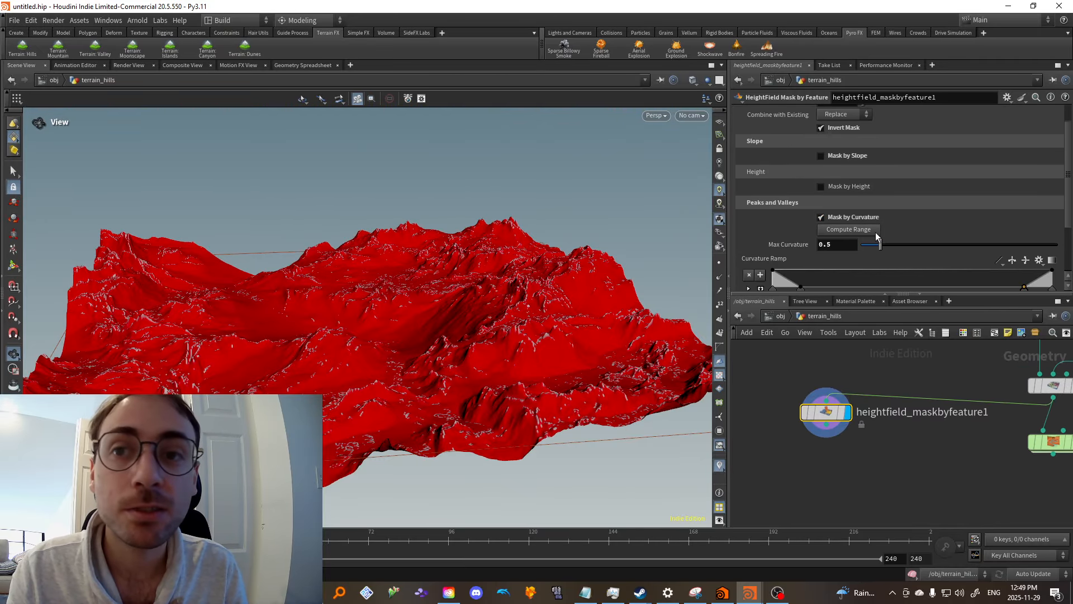
pyautogui.click(843, 127)
pyautogui.scroll(5, 498, 391)
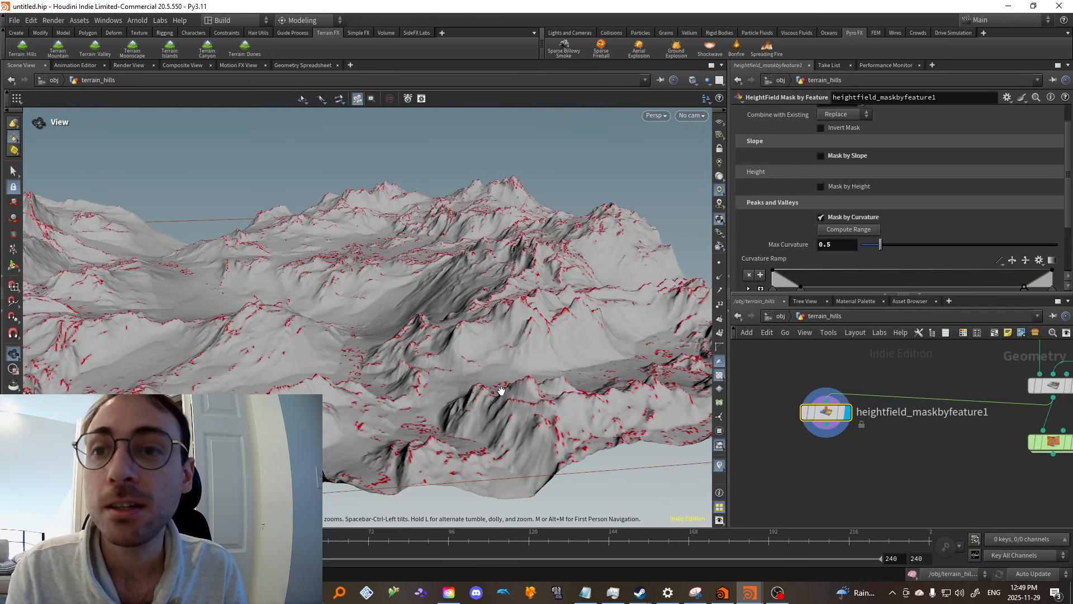
pyautogui.moveTo(417, 393); pyautogui.dragTo(490, 334)
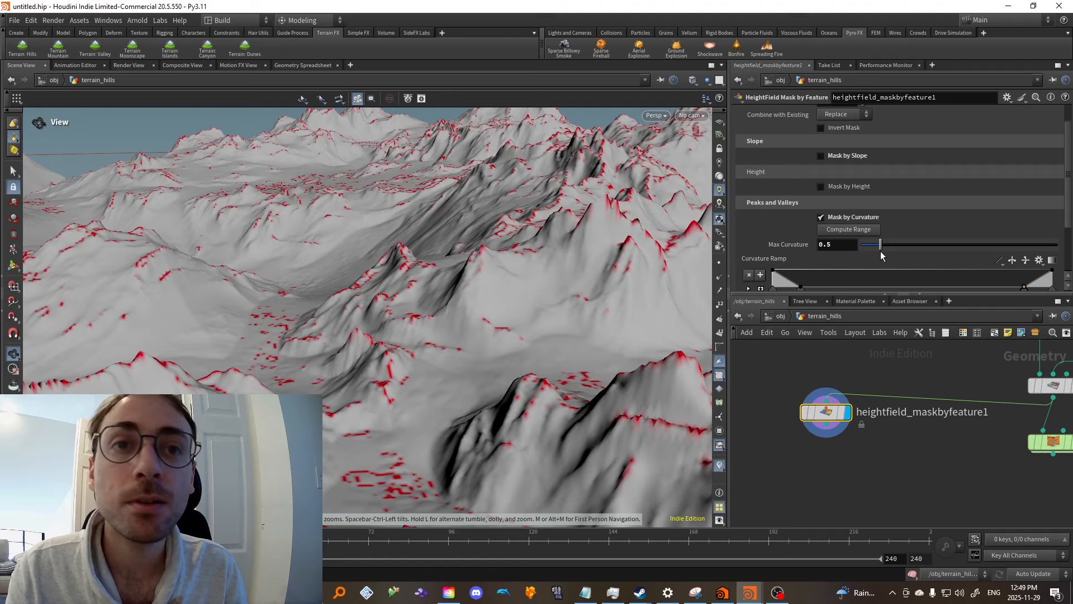
# Reset Max Curvature to its default of 10 and try the Linear and Flat presets on the Curvature Ramp
pyautogui.moveTo(884, 245); pyautogui.dragTo(866, 245)
pyautogui.keyDown('ctrl'); pyautogui.middleClick(798, 247); pyautogui.keyUp('ctrl')
pyautogui.scroll(-1, 1061, 261)
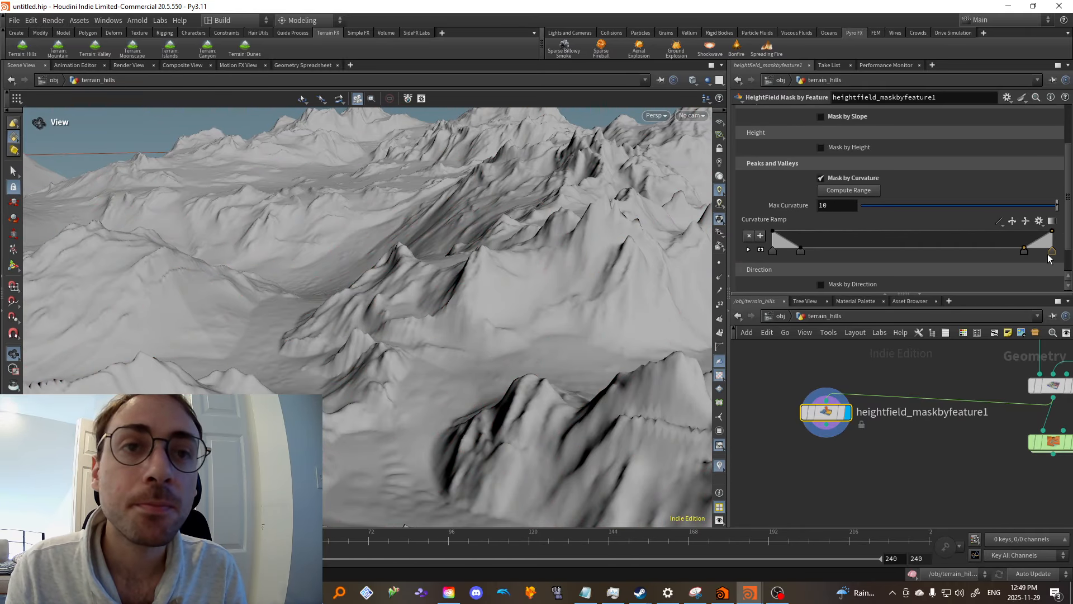
pyautogui.click(1039, 221)
pyautogui.click(1055, 259)
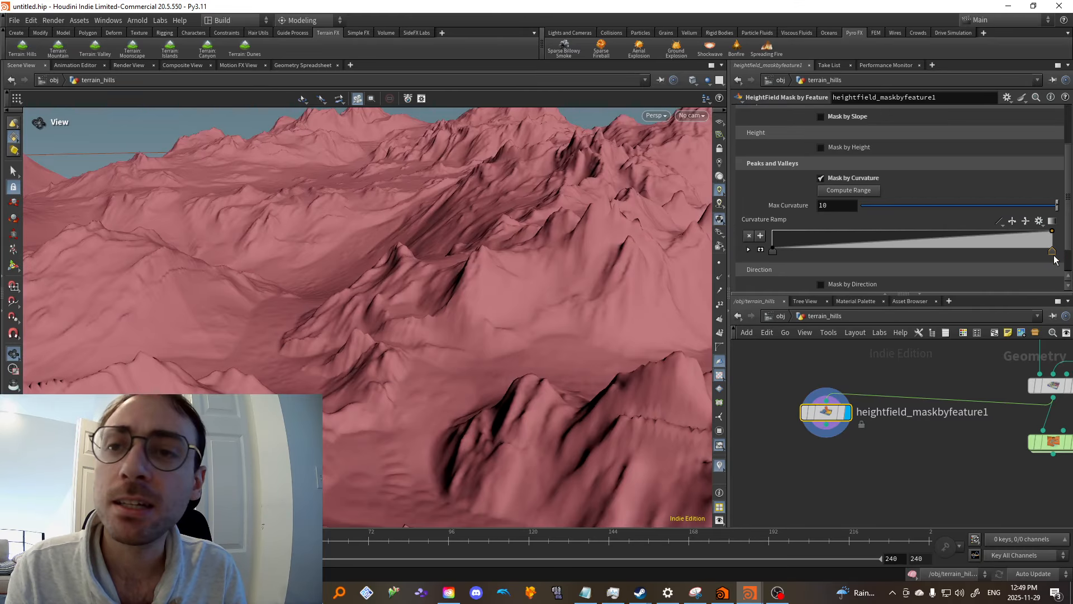
pyautogui.click(1039, 222)
pyautogui.click(1049, 243)
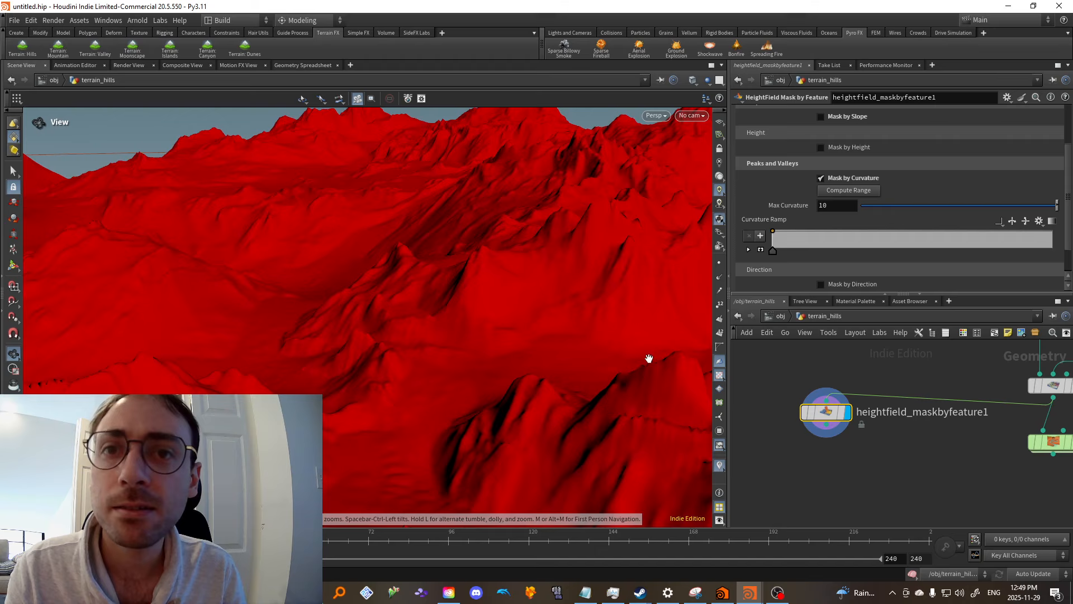
# Try a Max Curvature of 0.74 with the flat ramp and restore both Max Curvature and the Curvature Ramp to defaults
pyautogui.moveTo(905, 206); pyautogui.dragTo(890, 207)
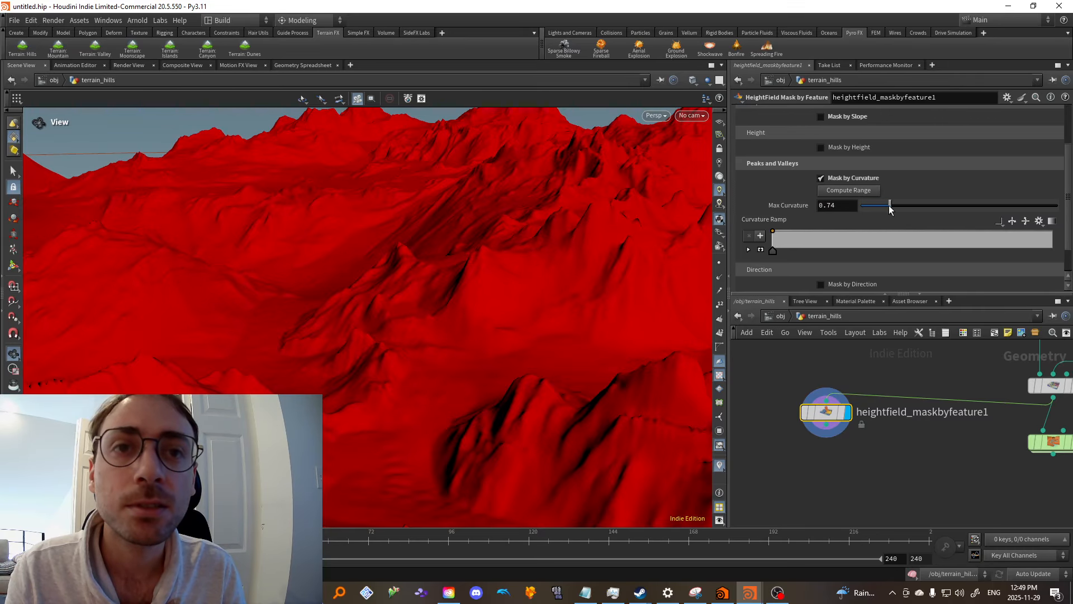
pyautogui.keyDown('ctrl'); pyautogui.middleClick(797, 207); pyautogui.keyUp('ctrl')
pyautogui.click(1036, 222)
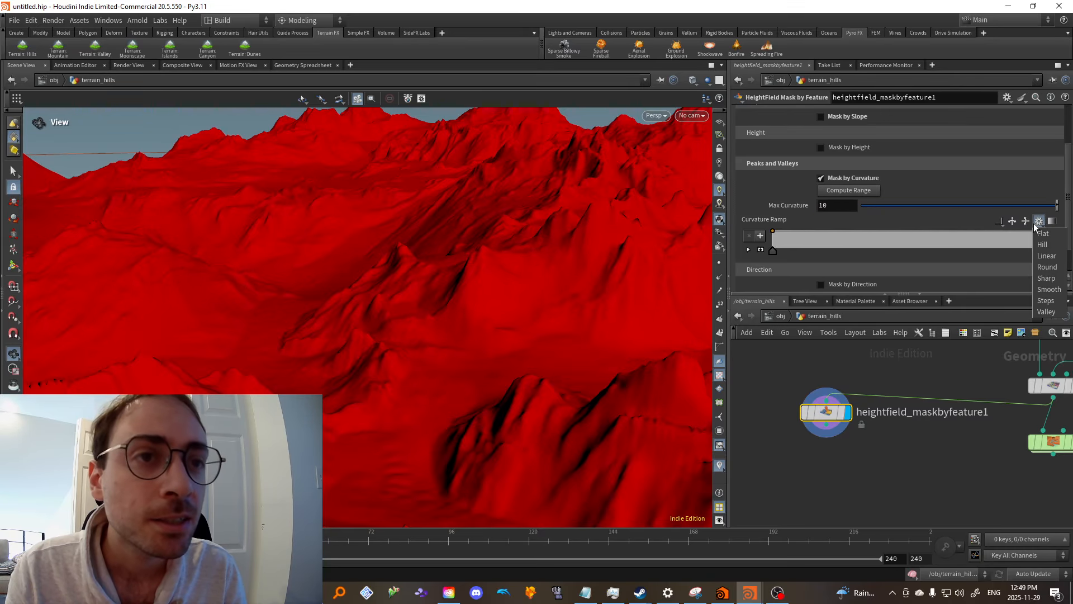
pyautogui.click(988, 229)
pyautogui.keyDown('ctrl'); pyautogui.middleClick(769, 220); pyautogui.keyUp('ctrl')
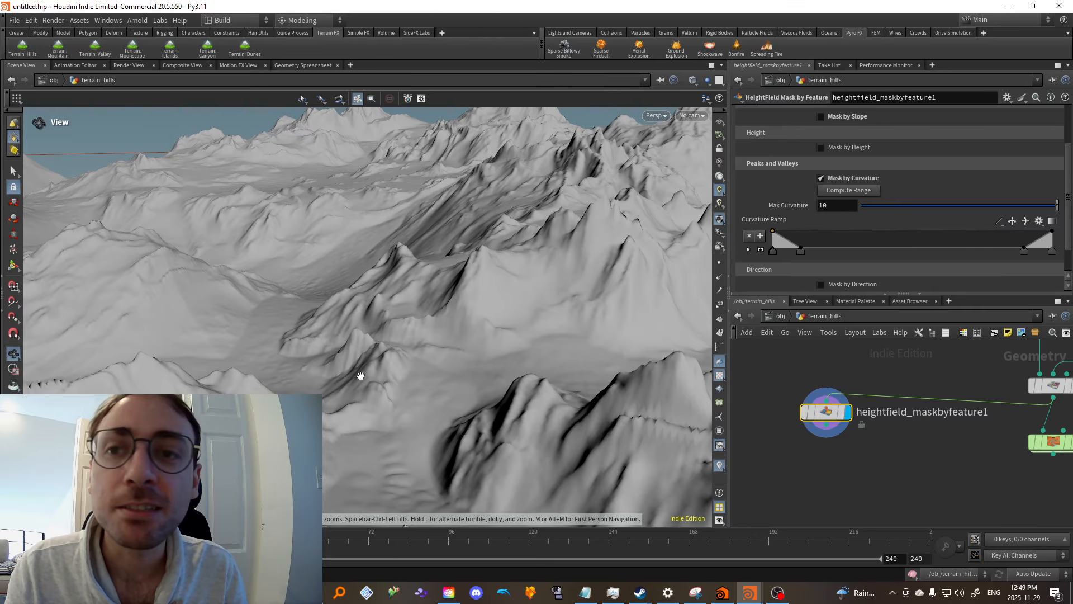
# Set Max Curvature to 0.31 and examine the mask along the ridges and valleys
pyautogui.scroll(-4, 389, 378)
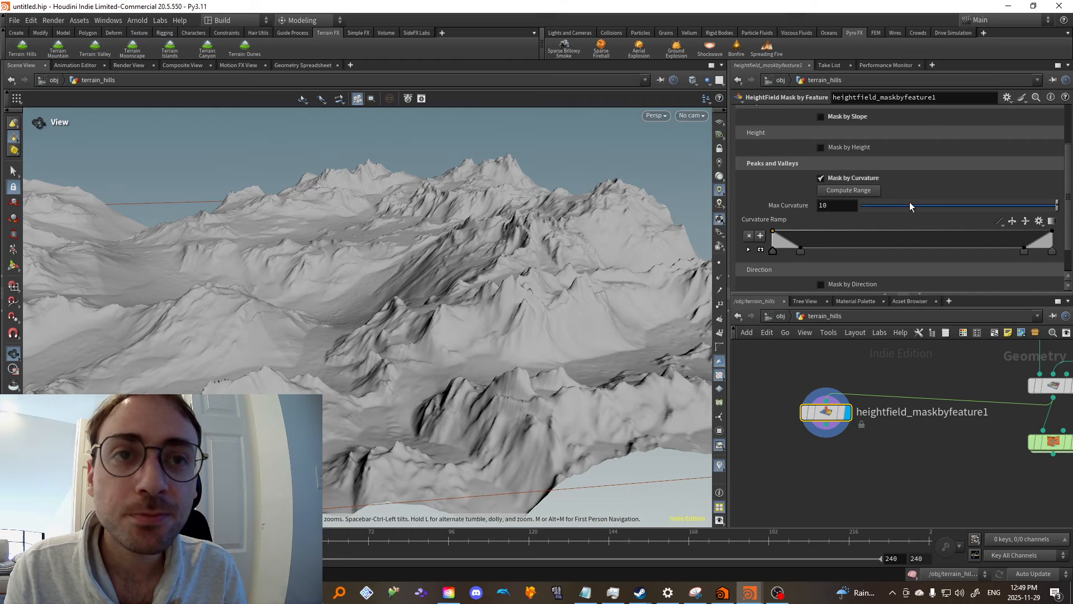
pyautogui.moveTo(910, 207); pyautogui.dragTo(876, 213)
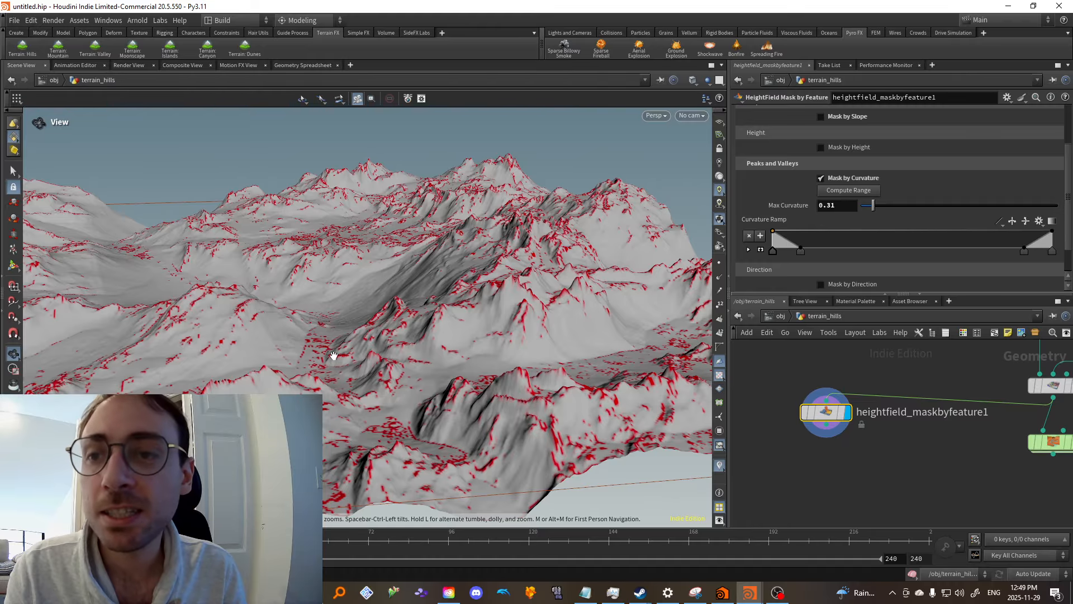
pyautogui.scroll(4, 439, 354)
pyautogui.scroll(-2, 431, 354)
pyautogui.moveTo(431, 354); pyautogui.dragTo(458, 309)
pyautogui.moveTo(495, 346); pyautogui.dragTo(451, 353)
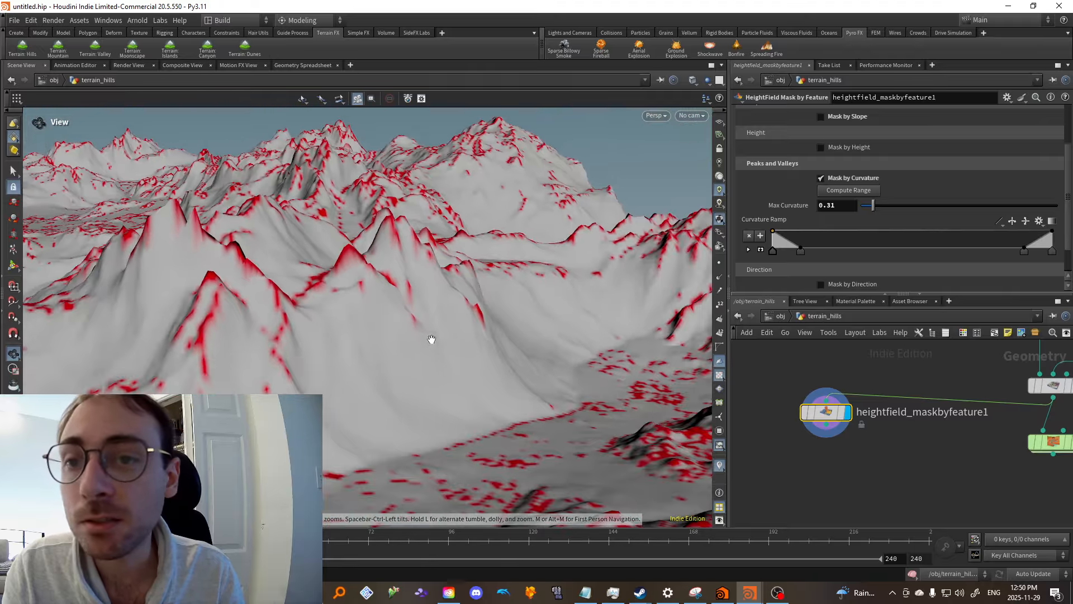
pyautogui.moveTo(387, 307); pyautogui.dragTo(394, 340)
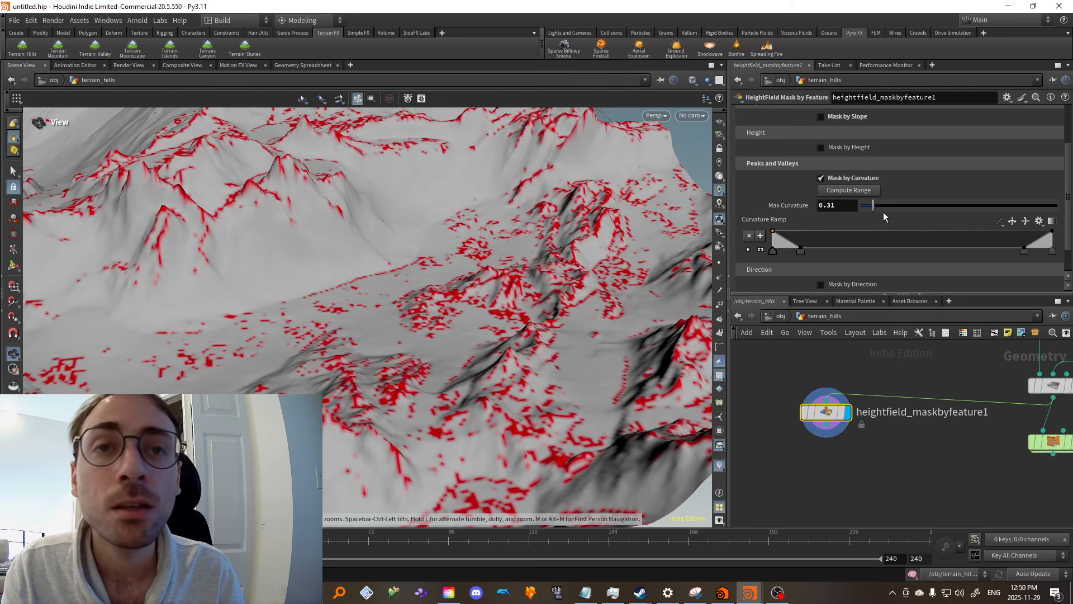
# Flip the Curvature Ramp vertically and examine the inverted curvature mask
pyautogui.scroll(2, 875, 200)
pyautogui.scroll(-4, 874, 205)
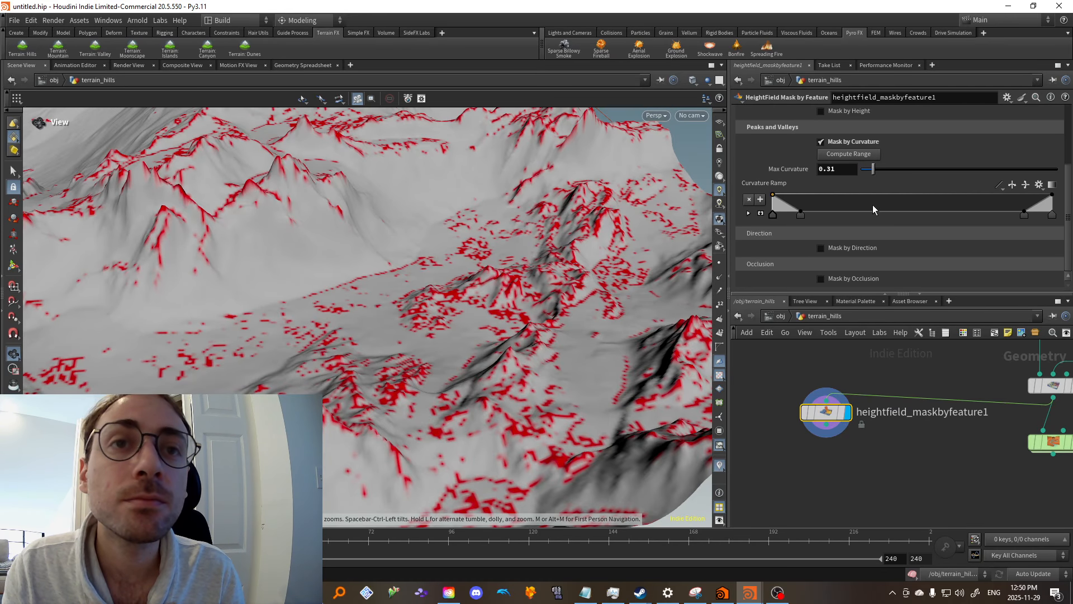
pyautogui.scroll(2, 873, 205)
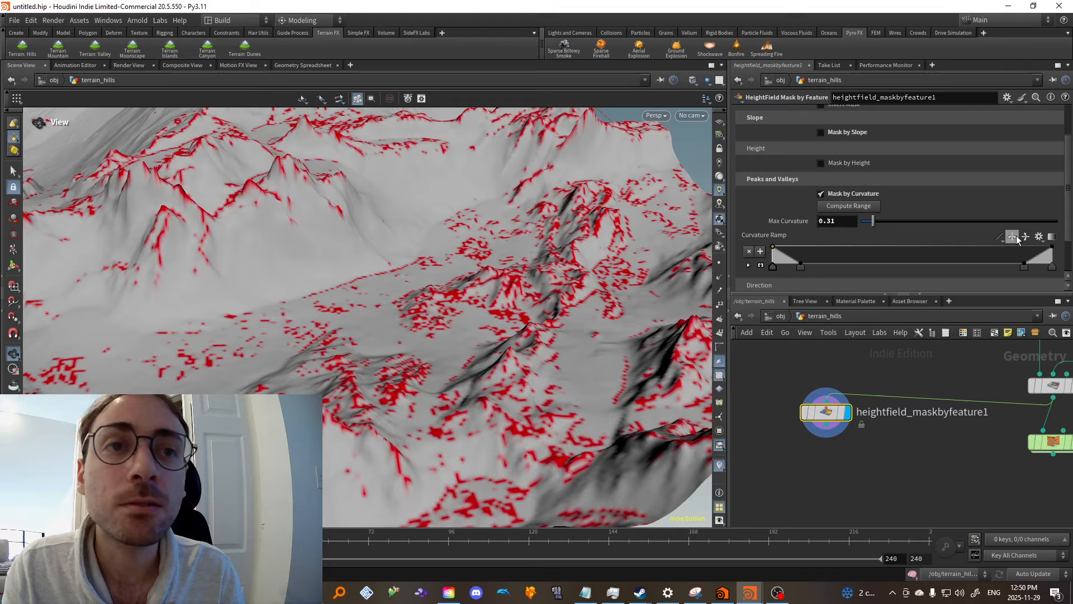
pyautogui.click(1026, 237)
pyautogui.moveTo(392, 313); pyautogui.dragTo(436, 336)
pyautogui.moveTo(436, 336); pyautogui.dragTo(471, 369, button='middle')
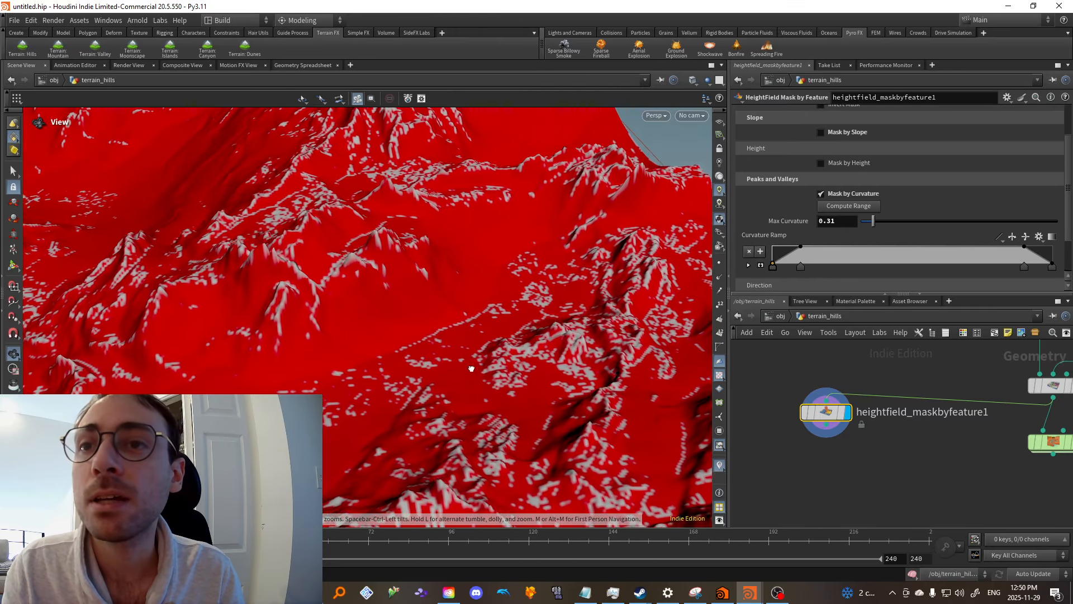
pyautogui.moveTo(460, 323); pyautogui.dragTo(475, 352)
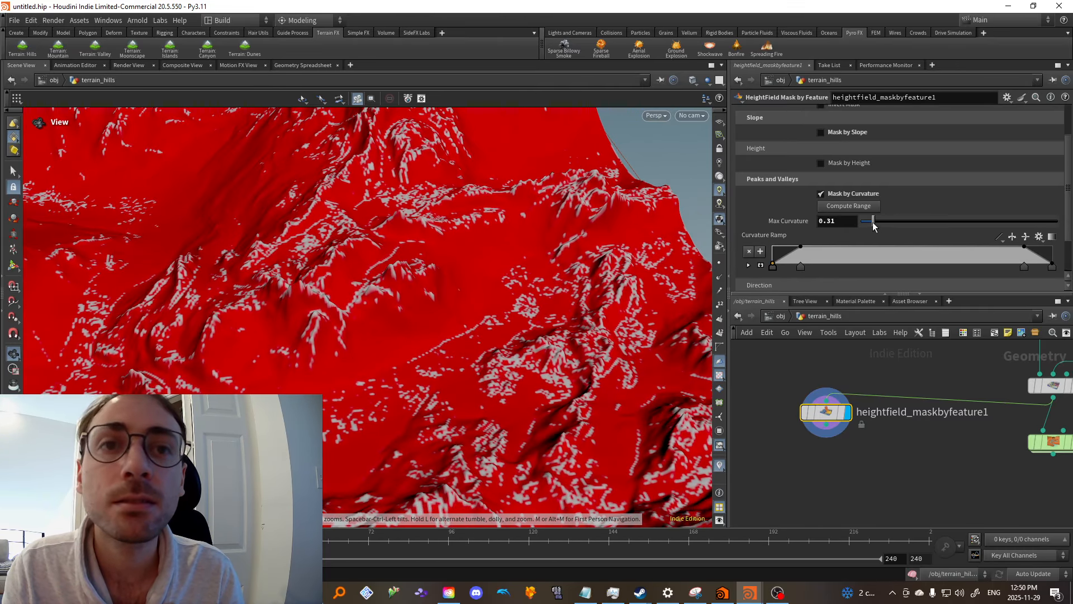
# Set Max Curvature to 0.06 and examine the curvature mask over the terrain
pyautogui.moveTo(900, 222); pyautogui.dragTo(864, 233)
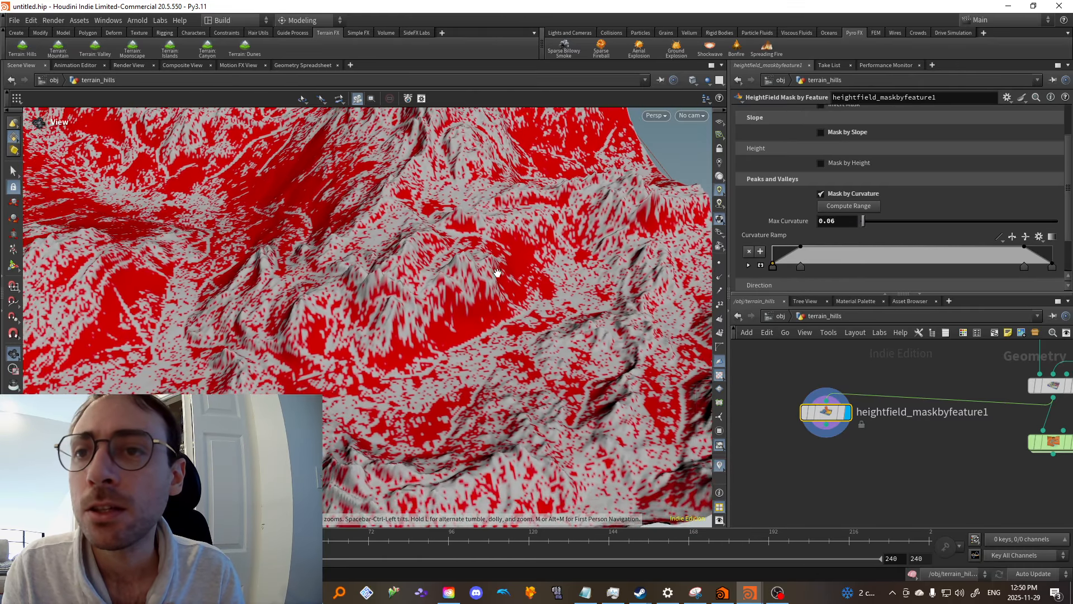
pyautogui.moveTo(498, 272); pyautogui.dragTo(519, 345)
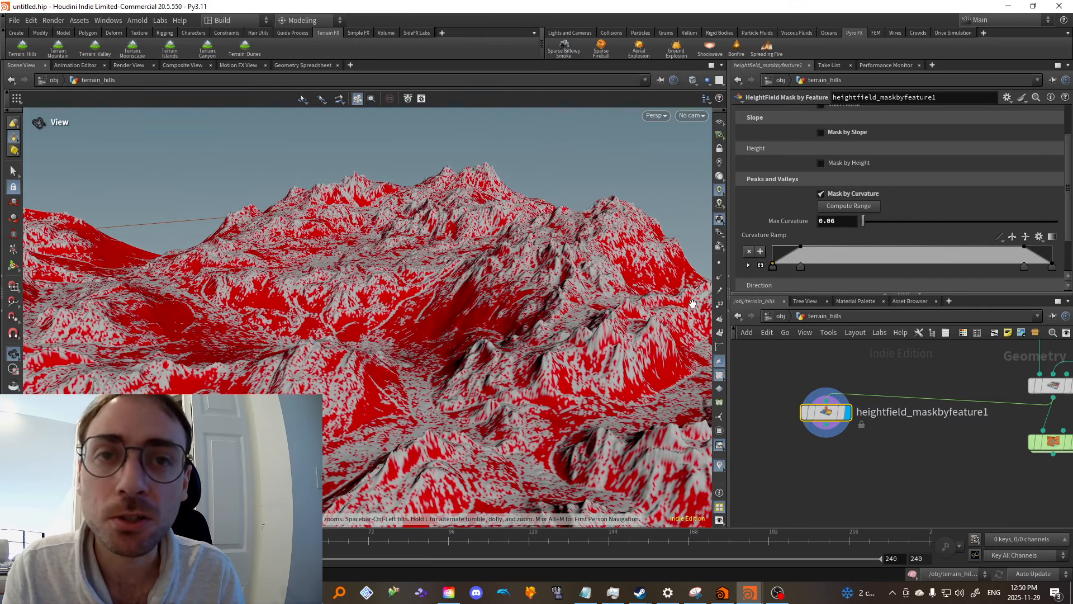
pyautogui.moveTo(480, 308); pyautogui.dragTo(566, 307)
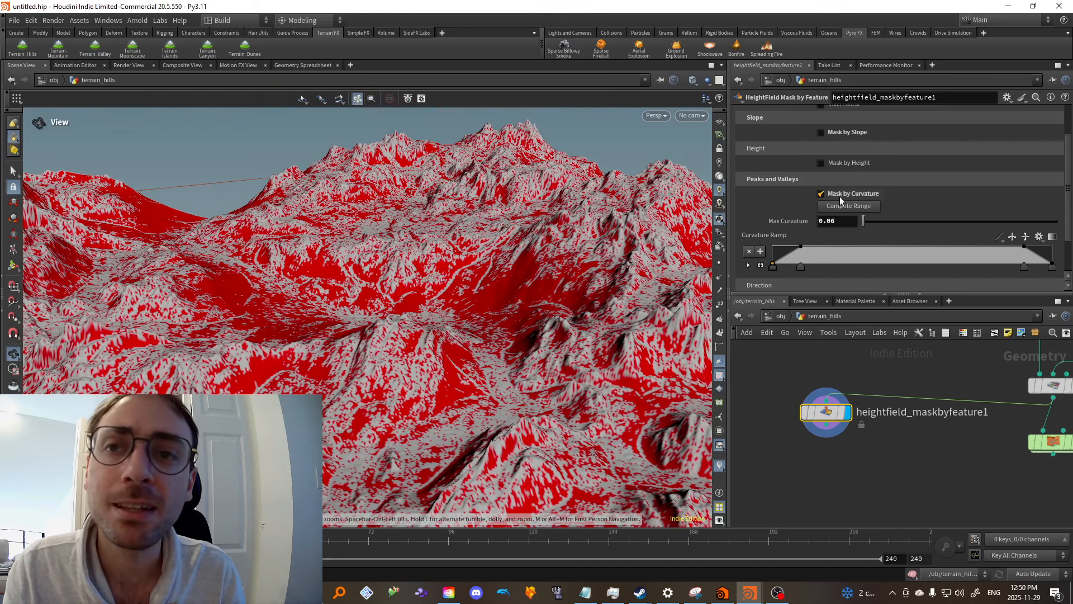
# Switch the mask node from Mask by Curvature to Mask by Direction and inspect which slopes are masked
pyautogui.click(840, 196)
pyautogui.click(857, 250)
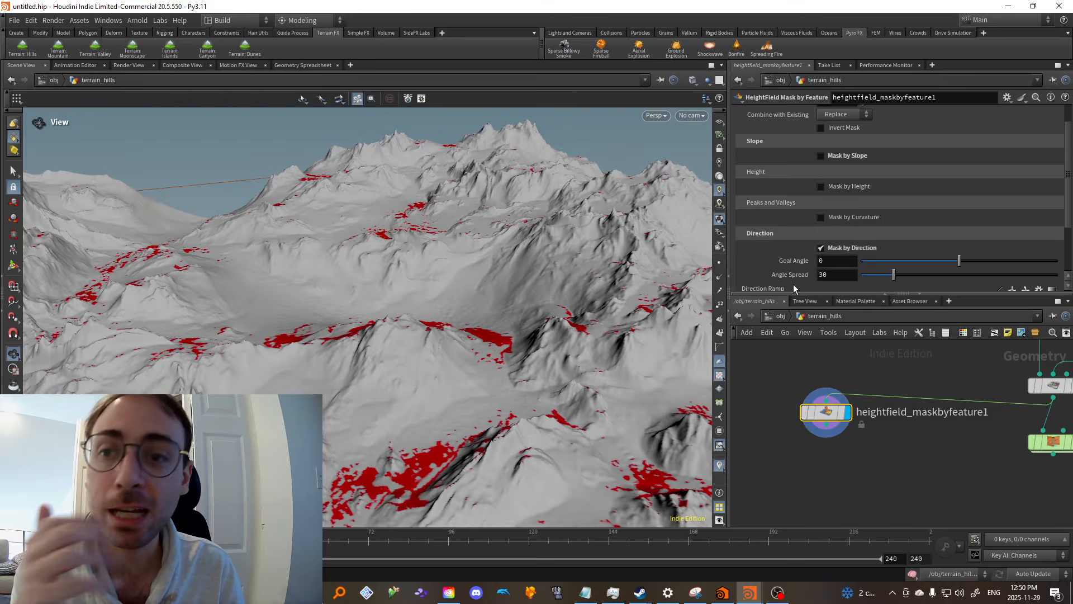
pyautogui.moveTo(442, 358); pyautogui.dragTo(468, 372)
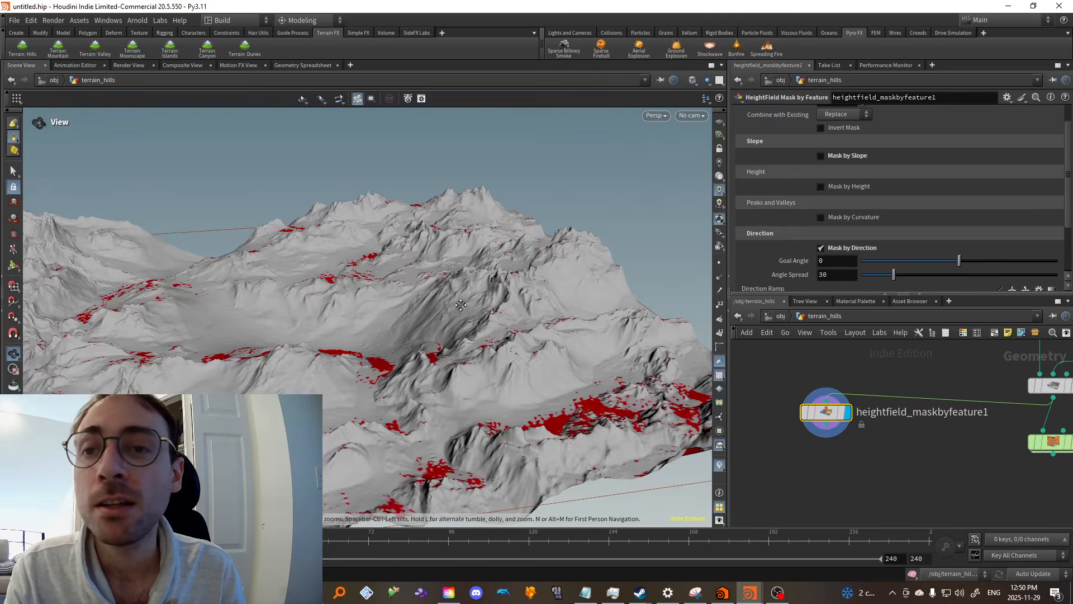
pyautogui.moveTo(461, 305); pyautogui.dragTo(937, 250)
pyautogui.moveTo(447, 305); pyautogui.dragTo(885, 245)
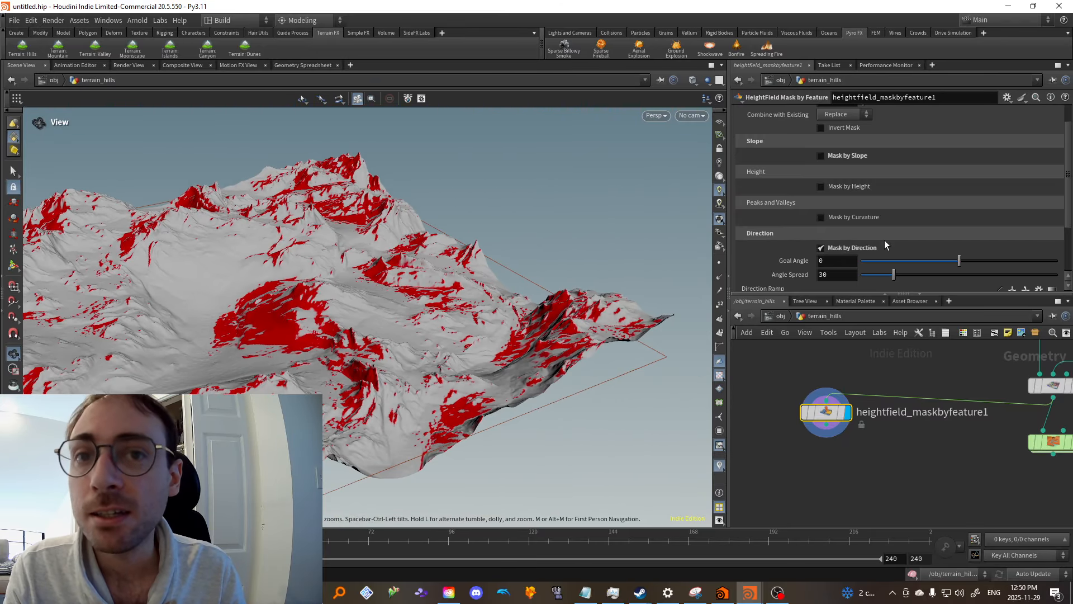
# Set the direction mask's Goal Angle to -86 and inspect the masked slopes from several sides of the terrain
pyautogui.moveTo(954, 268); pyautogui.dragTo(913, 261)
pyautogui.moveTo(358, 296); pyautogui.dragTo(384, 310)
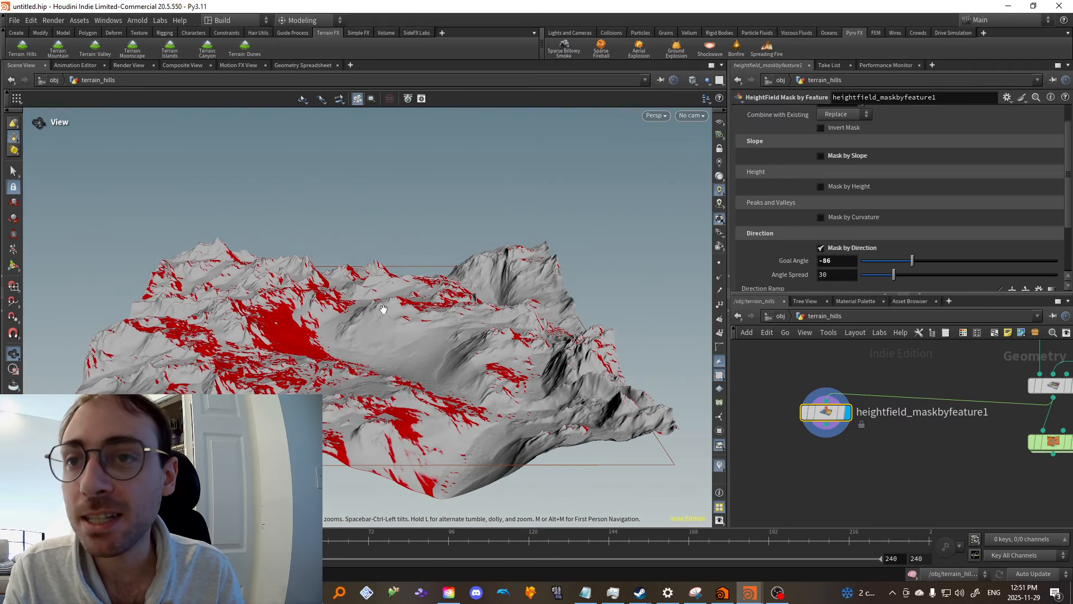
pyautogui.moveTo(383, 309); pyautogui.dragTo(334, 339, button='middle')
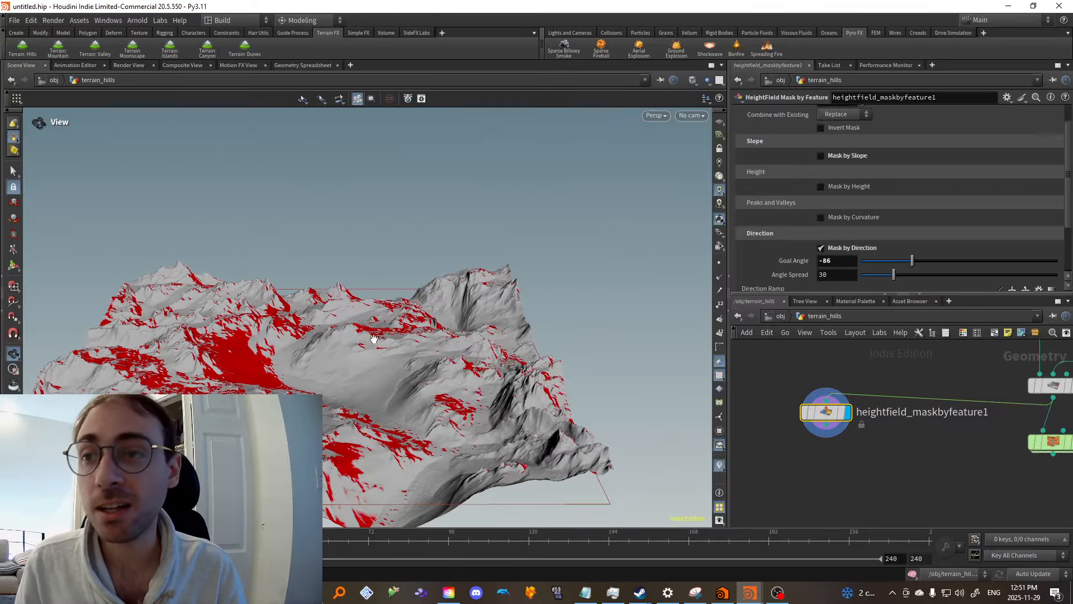
pyautogui.moveTo(116, 334); pyautogui.dragTo(210, 350, button='right')
pyautogui.moveTo(210, 349); pyautogui.dragTo(364, 357)
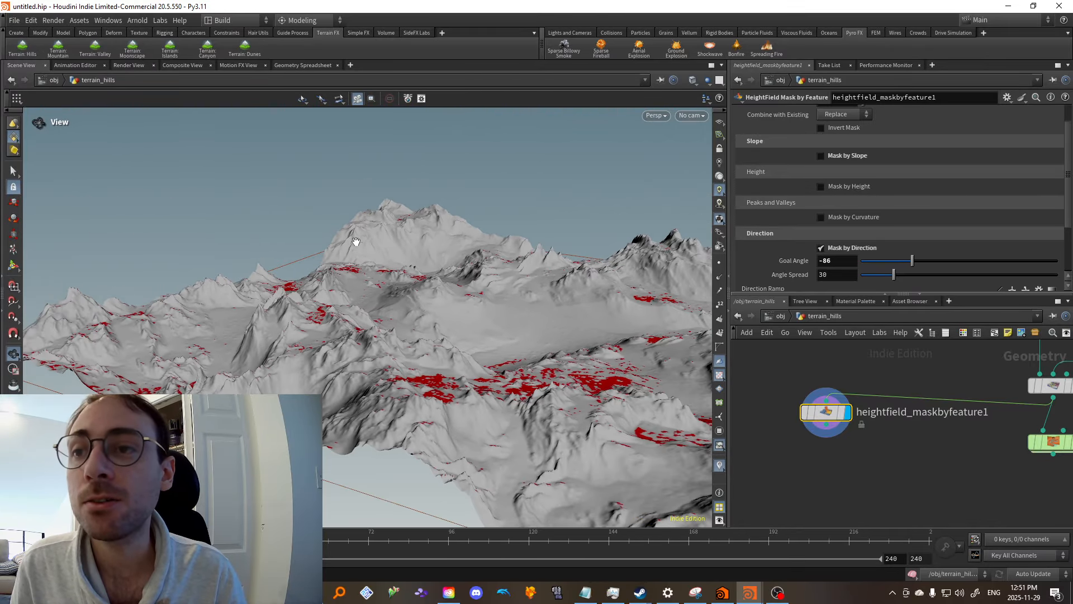
pyautogui.moveTo(356, 241); pyautogui.dragTo(461, 276)
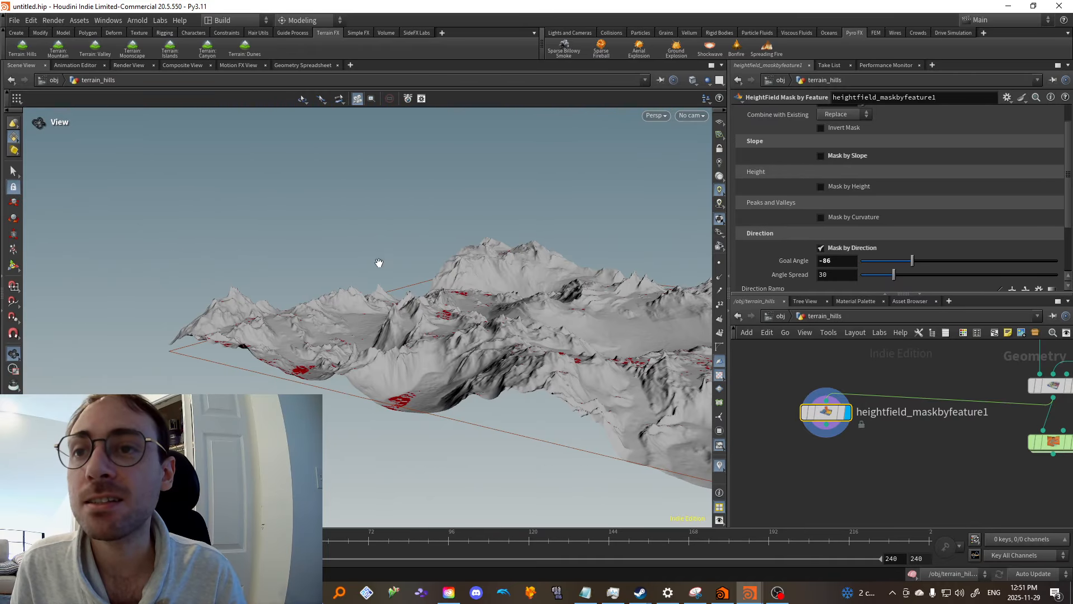
pyautogui.moveTo(463, 344); pyautogui.dragTo(397, 419)
pyautogui.moveTo(453, 397); pyautogui.dragTo(370, 316)
pyautogui.moveTo(365, 356); pyautogui.dragTo(225, 357)
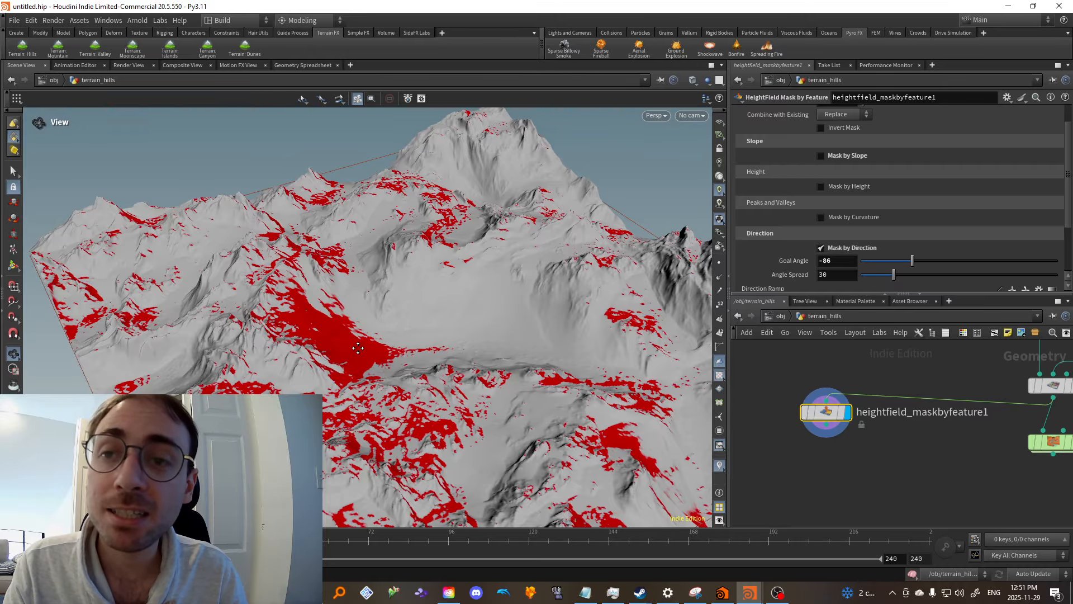
# Turn off Mask by Direction and enable Mask by Occlusion on the mask-by-feature node
pyautogui.moveTo(358, 347); pyautogui.dragTo(341, 371)
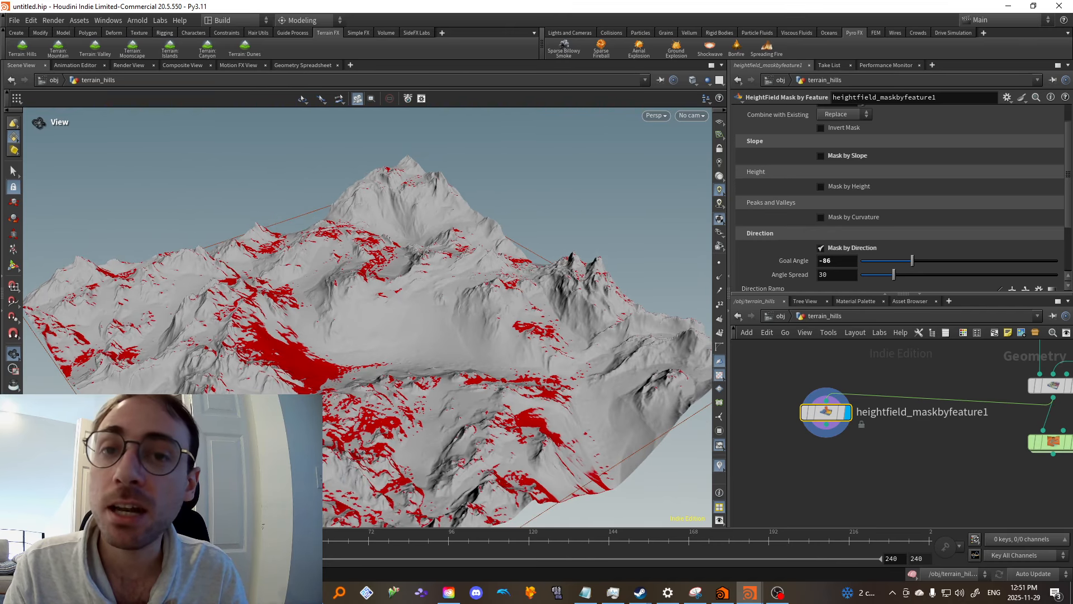
pyautogui.moveTo(425, 408); pyautogui.dragTo(398, 395, button='middle')
pyautogui.moveTo(398, 394); pyautogui.dragTo(525, 337)
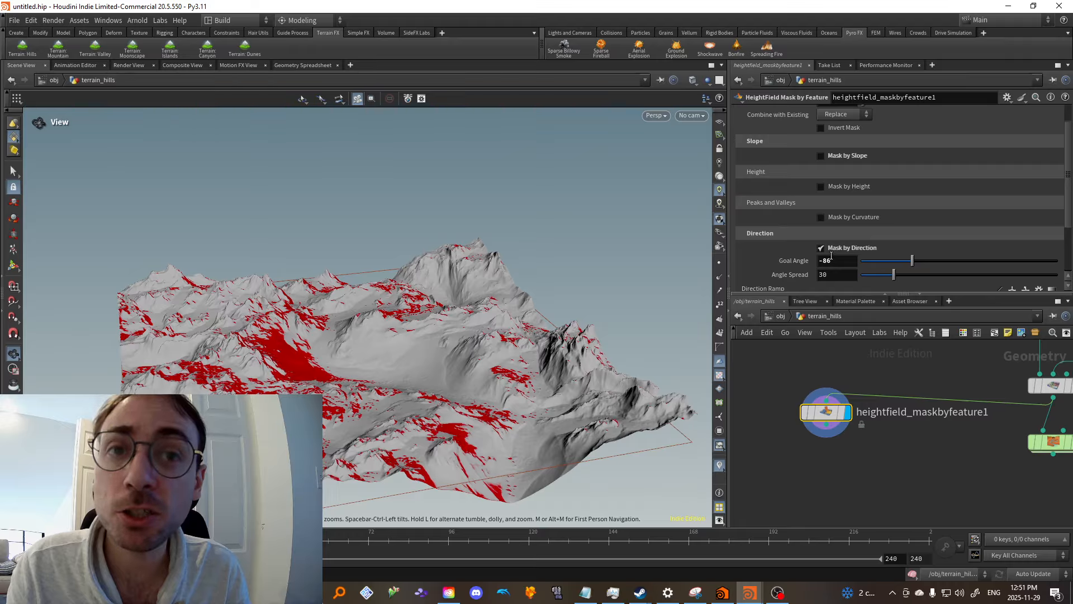
pyautogui.scroll(-4, 852, 209)
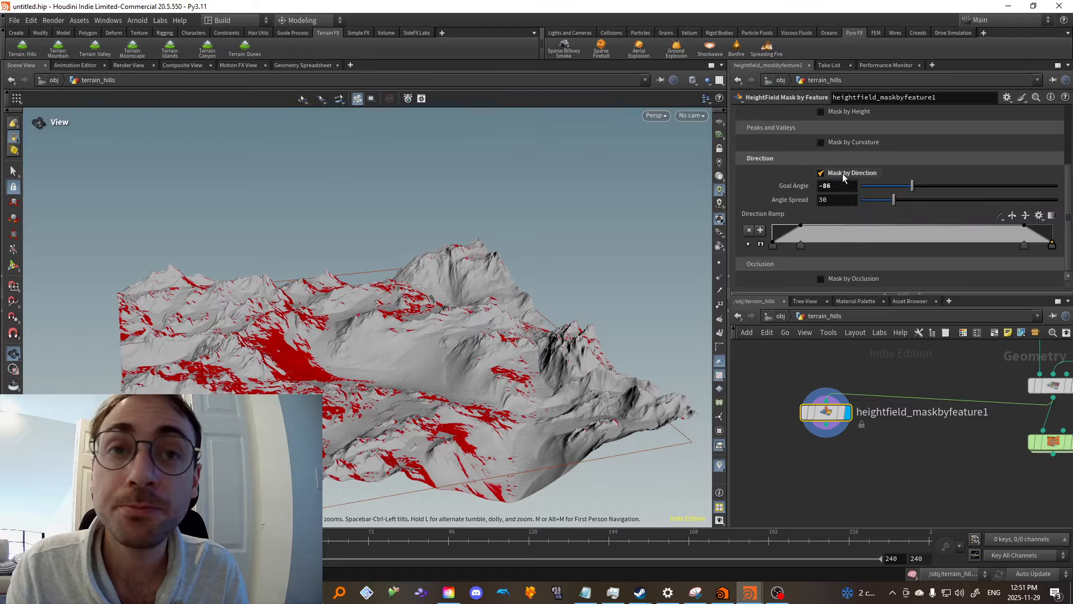
pyautogui.click(840, 173)
pyautogui.click(844, 278)
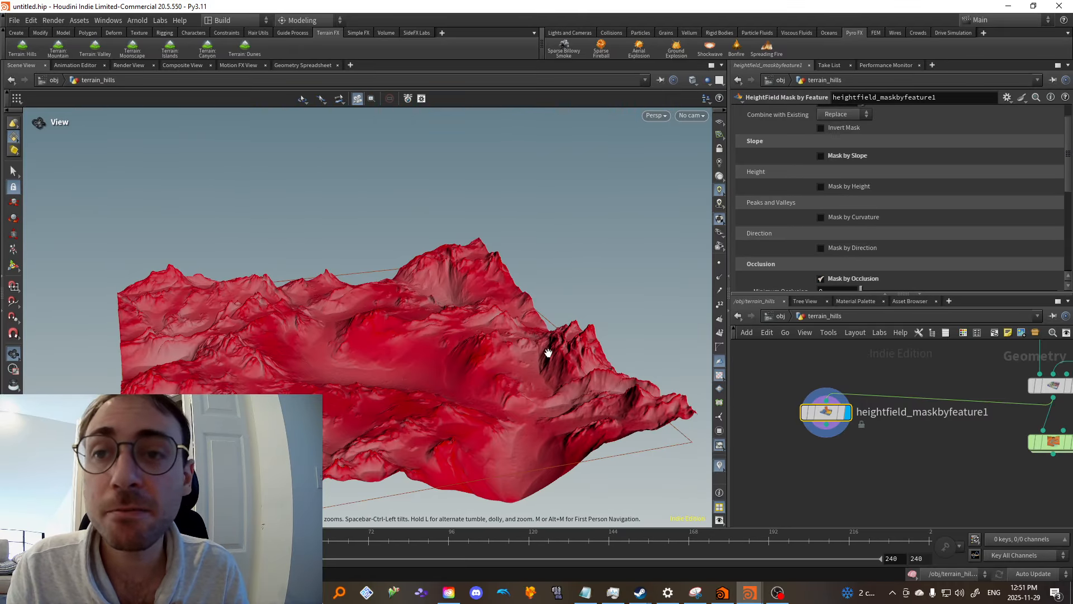
# Set the Occlusion Ramp's first point to position 0.718 and inspect the occlusion mask across the terrain
pyautogui.scroll(-4, 895, 277)
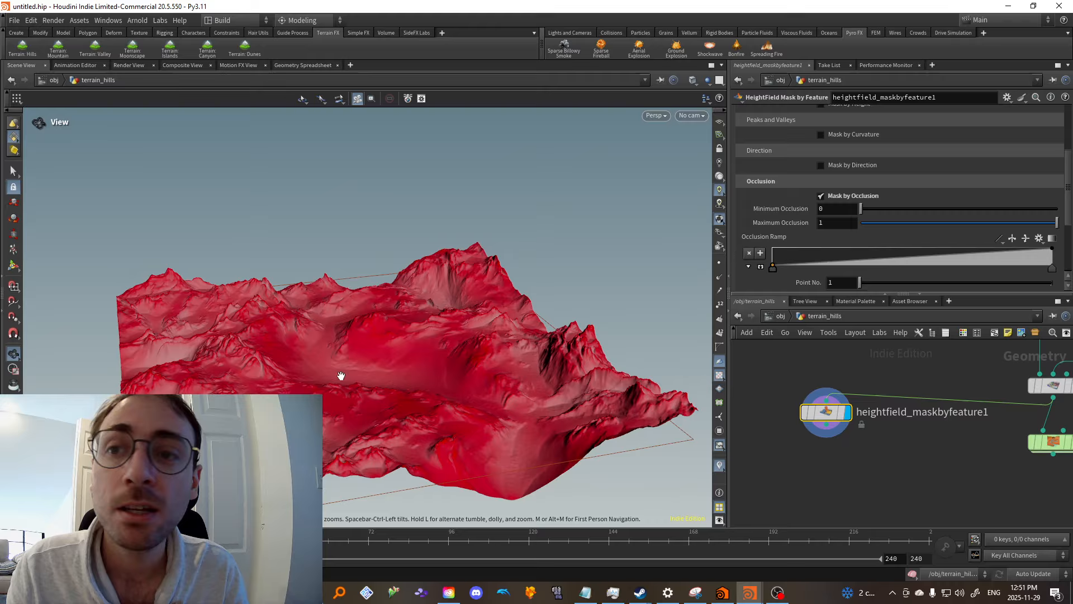
pyautogui.scroll(-3, 895, 234)
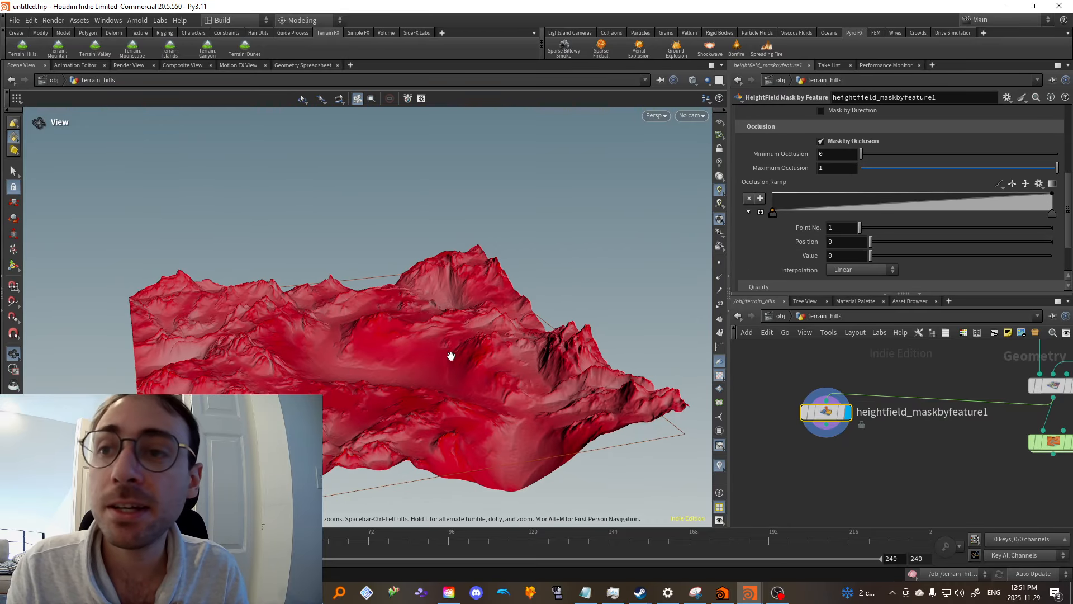
pyautogui.moveTo(450, 354); pyautogui.dragTo(643, 327)
pyautogui.moveTo(776, 213); pyautogui.dragTo(974, 225)
pyautogui.moveTo(290, 379); pyautogui.dragTo(433, 390)
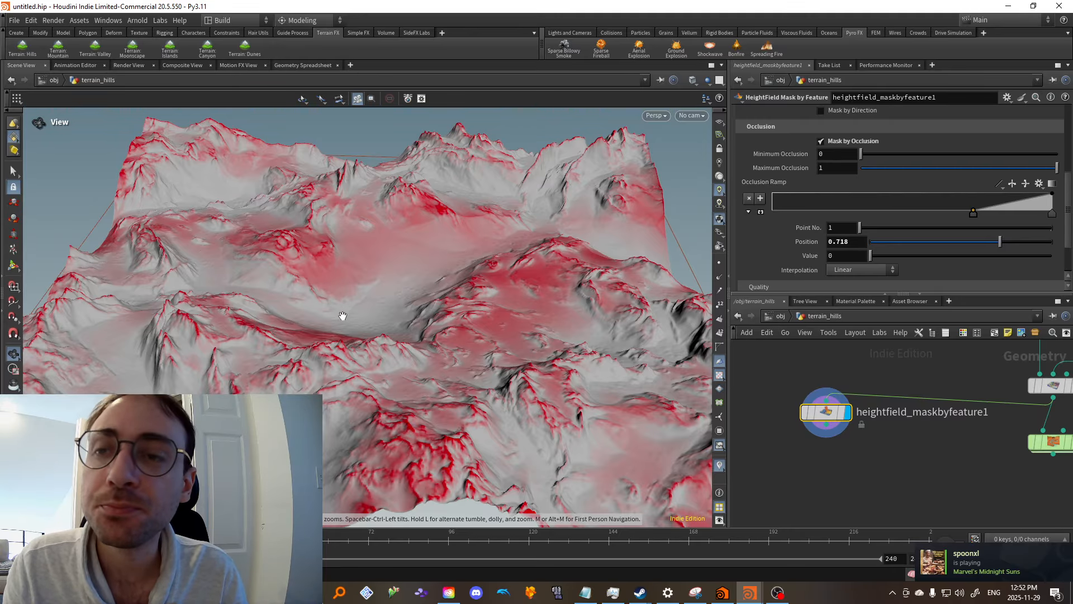
pyautogui.moveTo(342, 316); pyautogui.dragTo(195, 317)
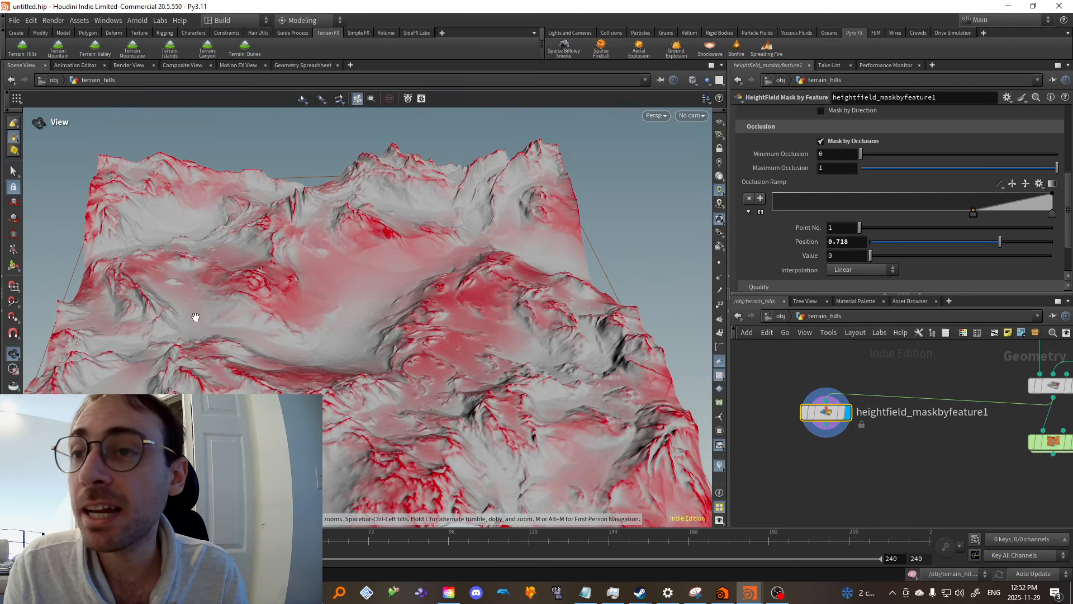
pyautogui.moveTo(497, 238); pyautogui.dragTo(492, 224)
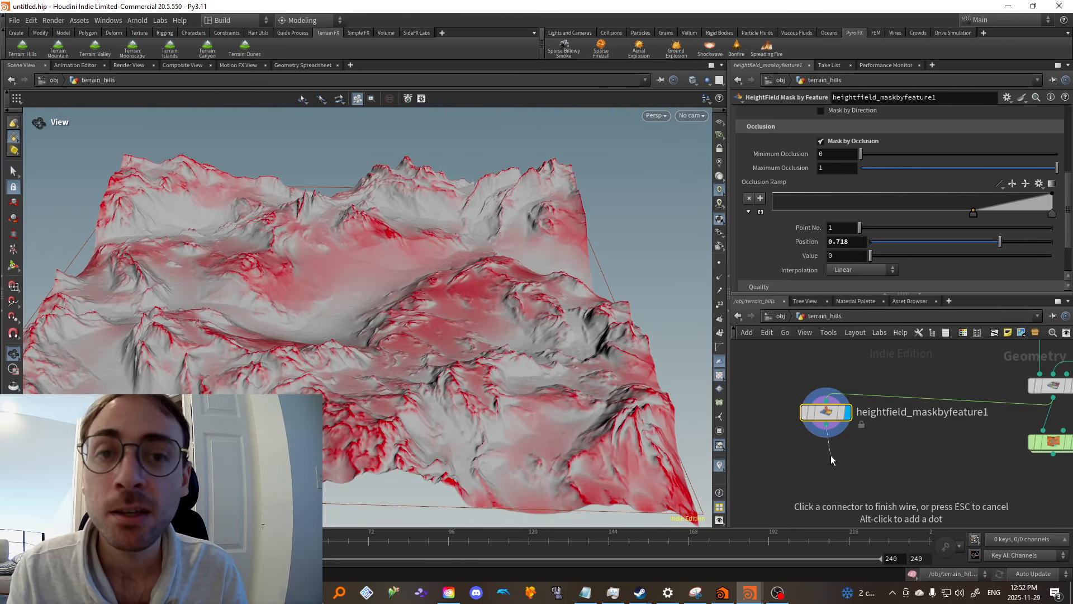
# Add a HeightField Noise node after the mask-by-feature node and display its result
pyautogui.press('Tab')
pyautogui.write('hf noi')
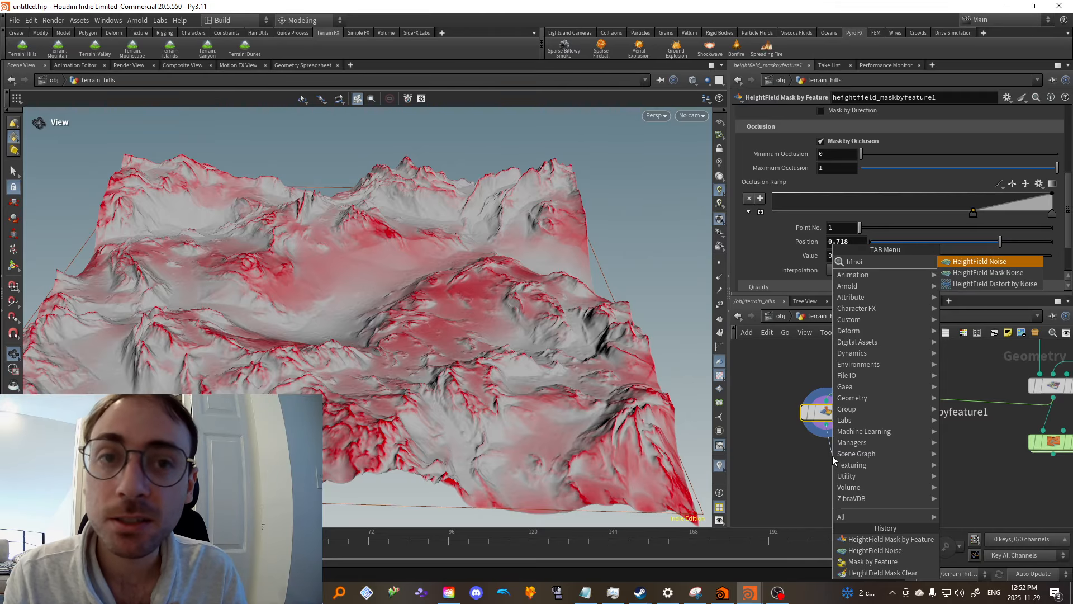
pyautogui.press('Return')
pyautogui.click(847, 462)
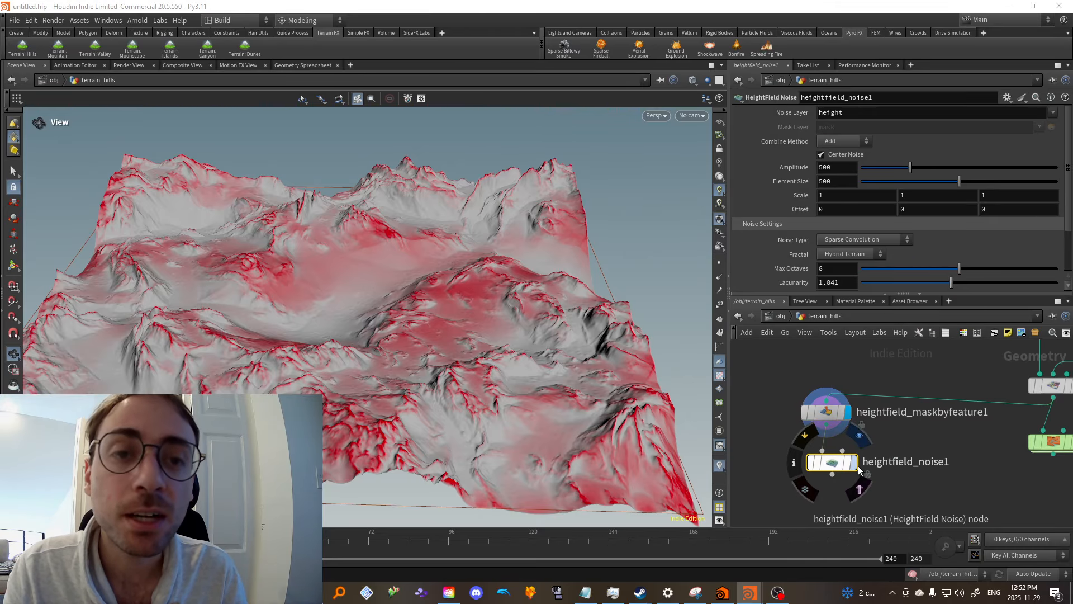
pyautogui.moveTo(833, 471); pyautogui.dragTo(809, 476)
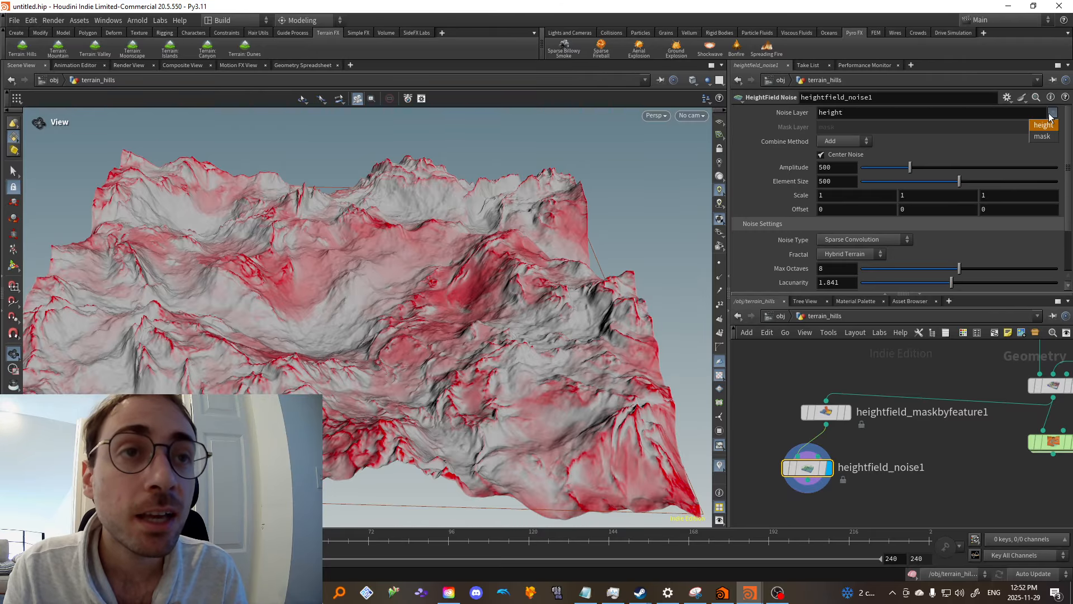
# Set the new noise node's Noise Layer to mask, Amplitude to 160 and Element Size to 26
pyautogui.click(1043, 137)
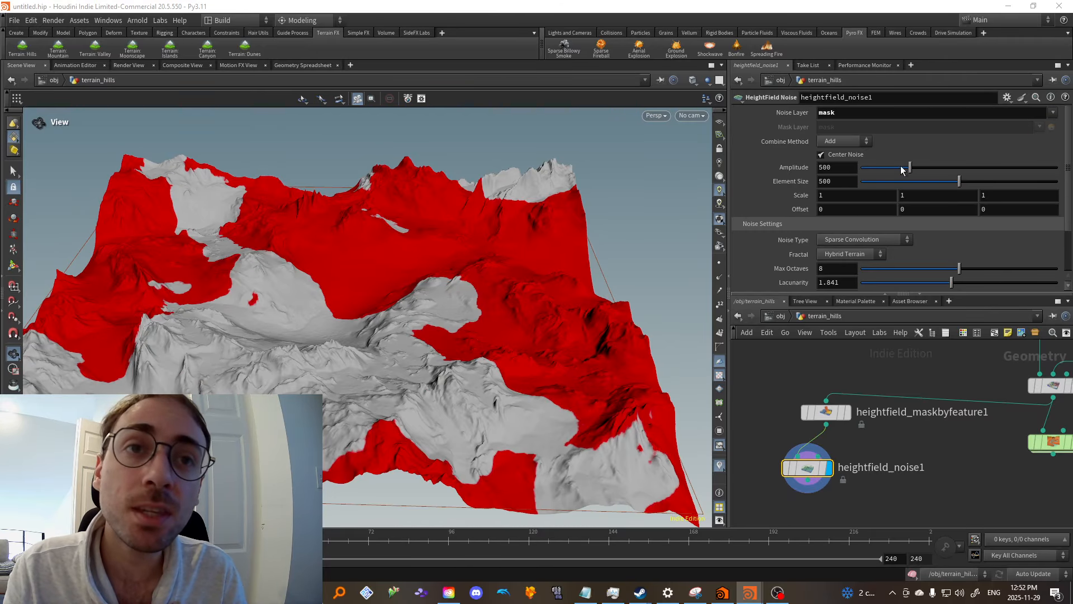
pyautogui.moveTo(902, 167); pyautogui.dragTo(876, 167)
pyautogui.moveTo(958, 182); pyautogui.dragTo(867, 184)
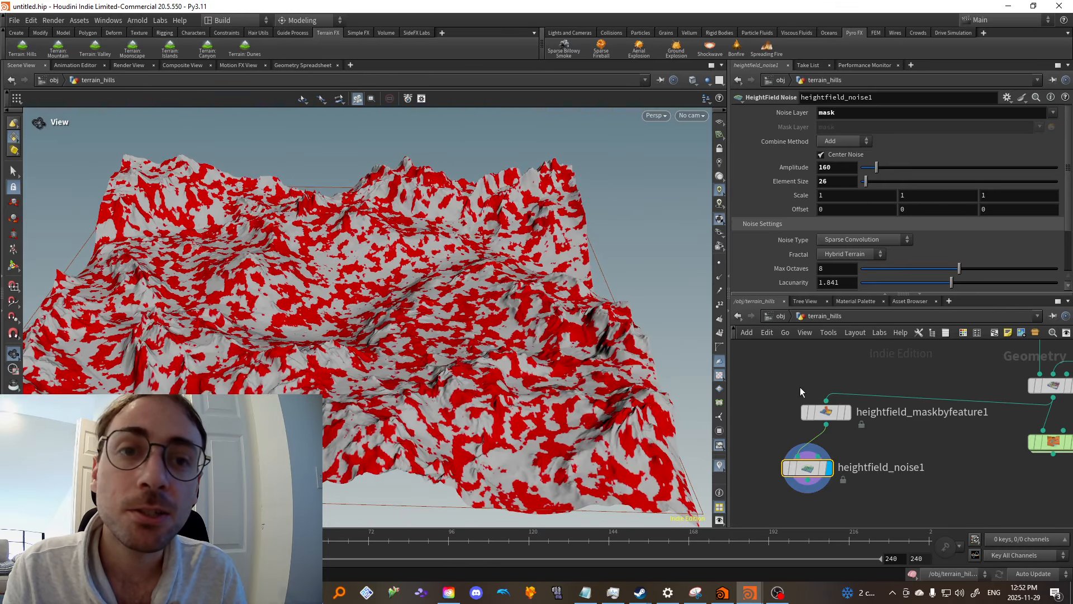
# Try the Subtract and Difference combine methods for the mask noise
pyautogui.click(844, 141)
pyautogui.click(835, 175)
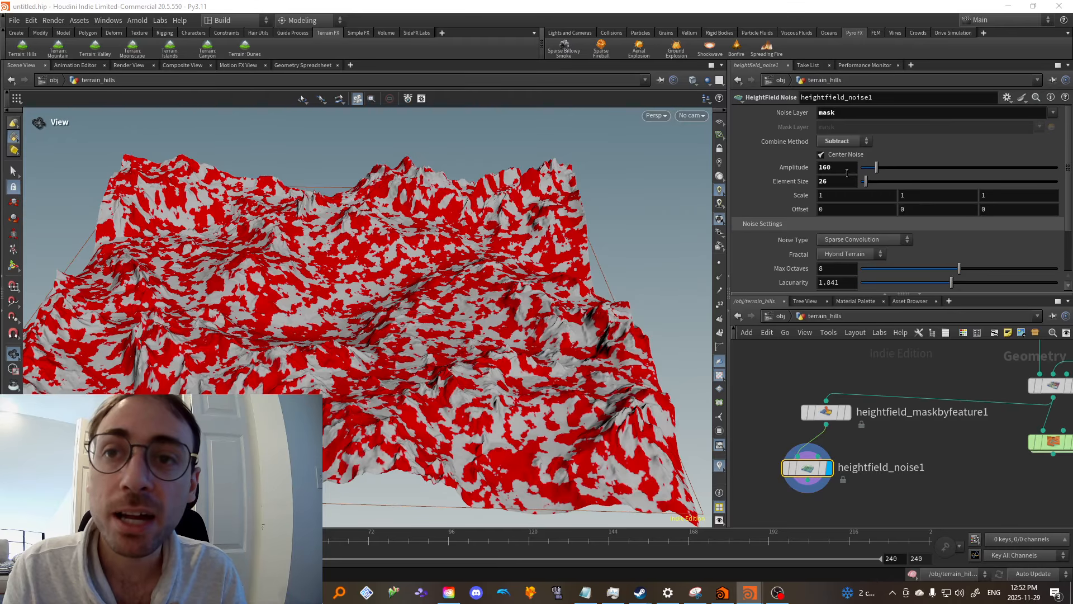
pyautogui.click(843, 142)
pyautogui.click(849, 187)
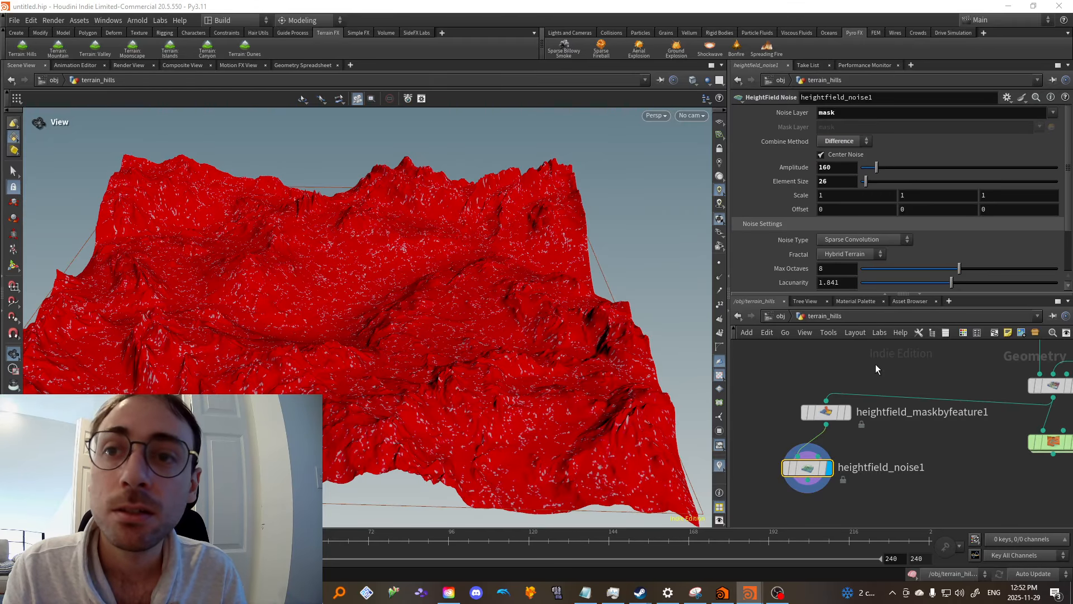
# Display the mask-by-feature node and enable Mask by Height and Mask by Slope alongside the occlusion mask
pyautogui.click(847, 412)
pyautogui.scroll(4, 855, 185)
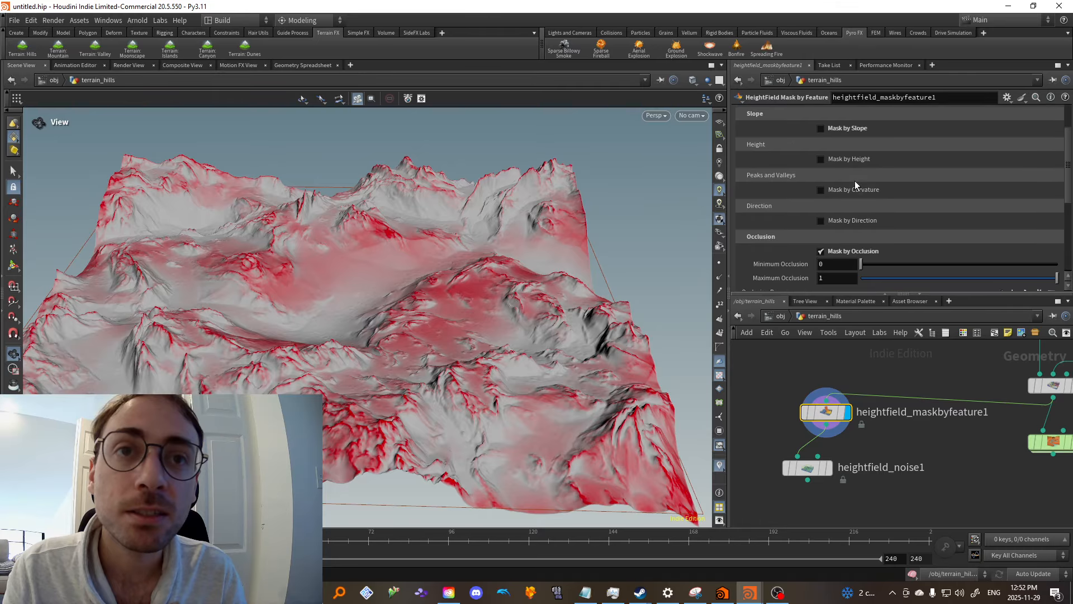
pyautogui.scroll(1, 854, 180)
pyautogui.click(847, 173)
pyautogui.click(838, 144)
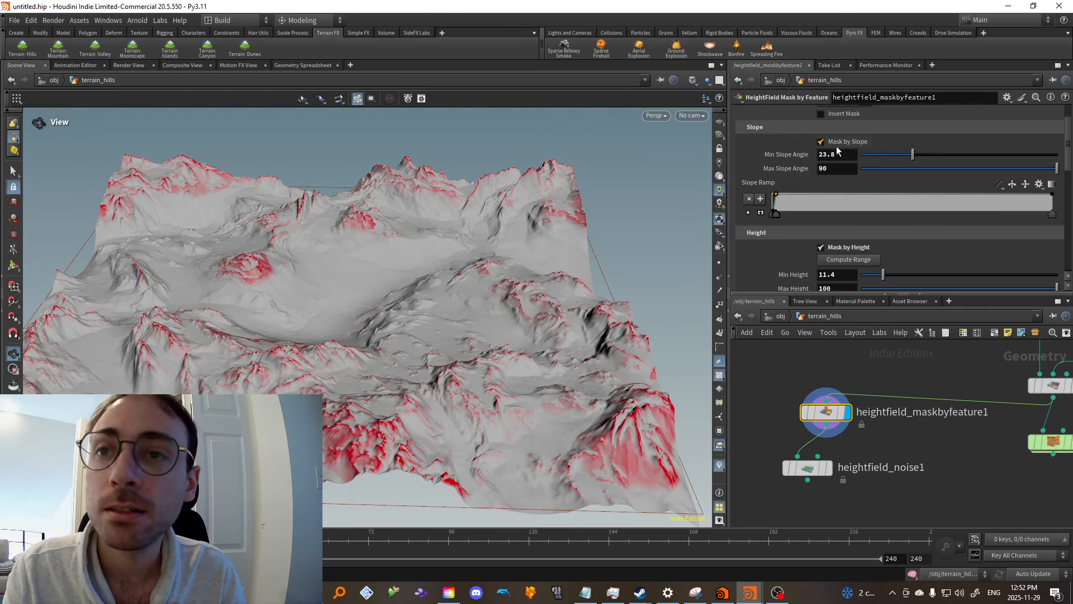
# Turn on Invert Mask and turn off Mask by Height on the mask-by-feature node
pyautogui.scroll(1, 840, 153)
pyautogui.click(842, 142)
pyautogui.scroll(-2, 842, 267)
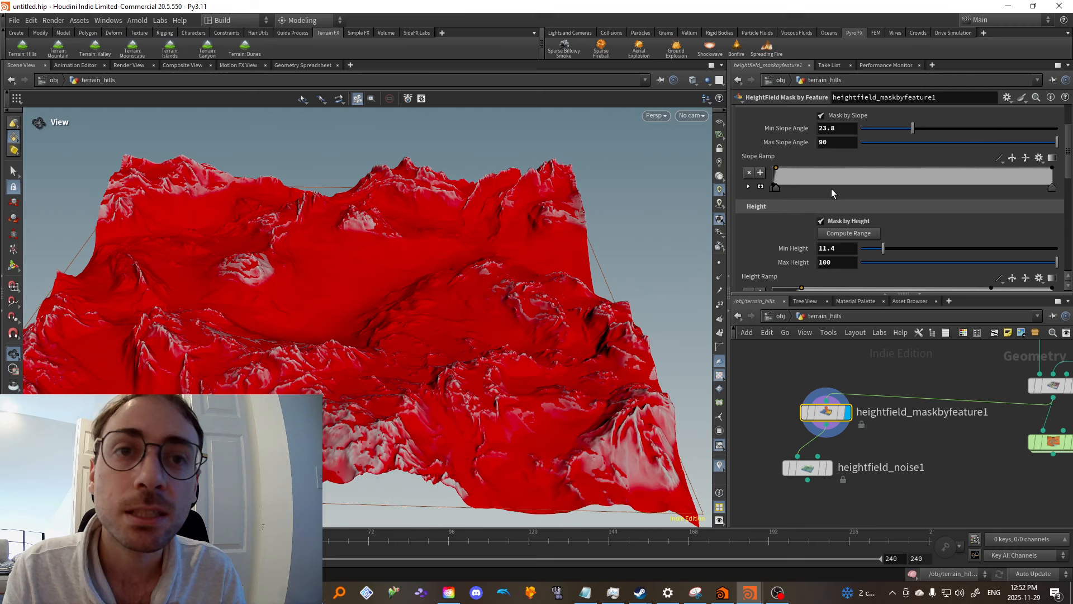
pyautogui.click(842, 218)
pyautogui.scroll(-3, 843, 221)
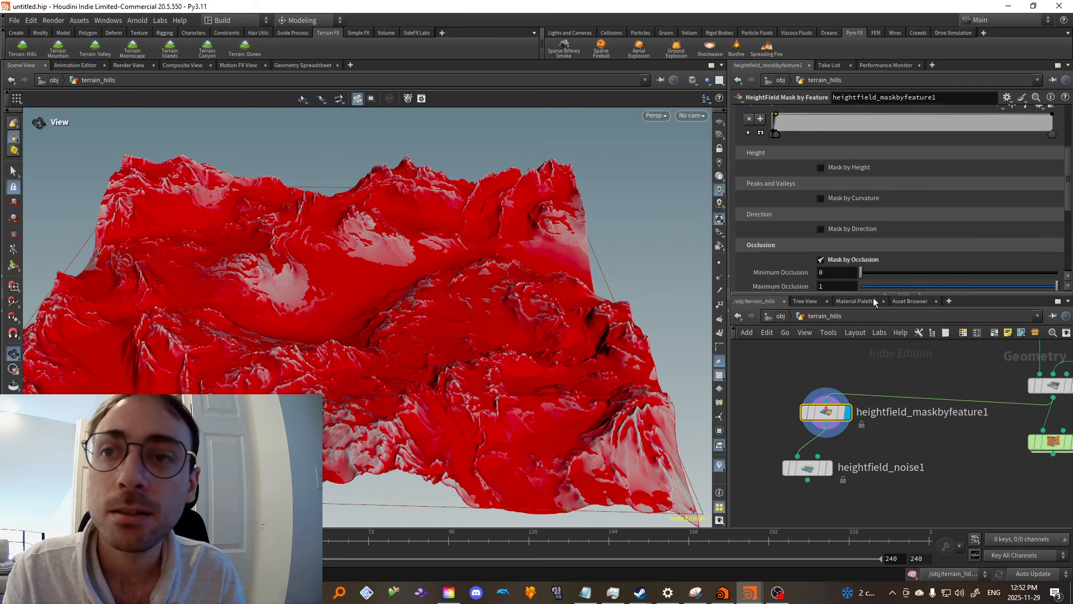
# Display the first noise node again, set its Combine Method to Subtract and its Amplitude to 274
pyautogui.click(829, 468)
pyautogui.moveTo(922, 447); pyautogui.dragTo(797, 496)
pyautogui.click(844, 141)
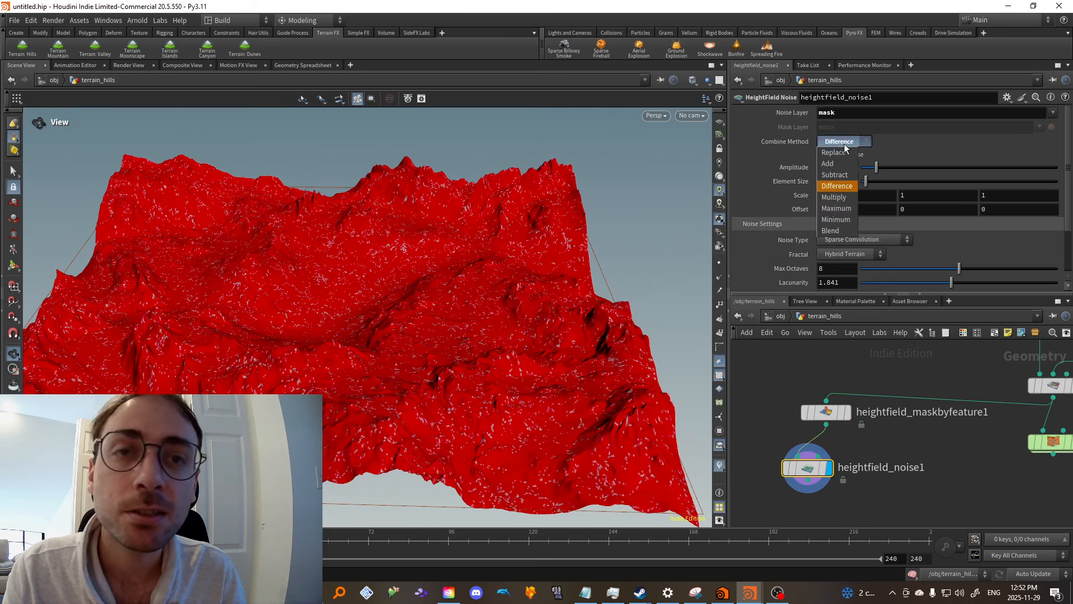
pyautogui.click(838, 178)
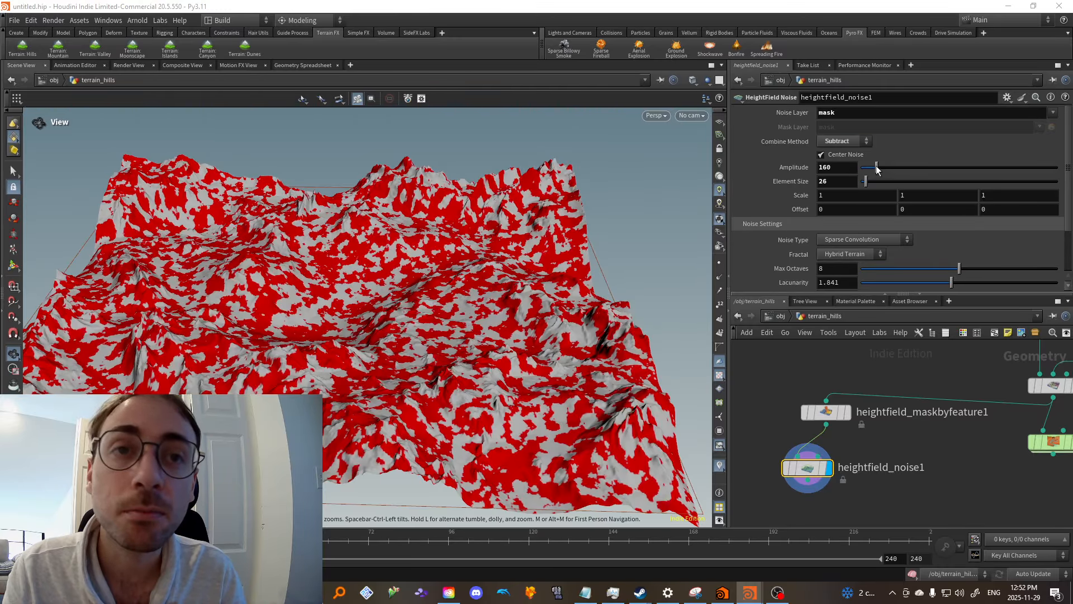
pyautogui.moveTo(876, 169); pyautogui.dragTo(889, 170)
# Try the Multiply, Maximum and Minimum combine methods on the mask noise
pyautogui.click(845, 141)
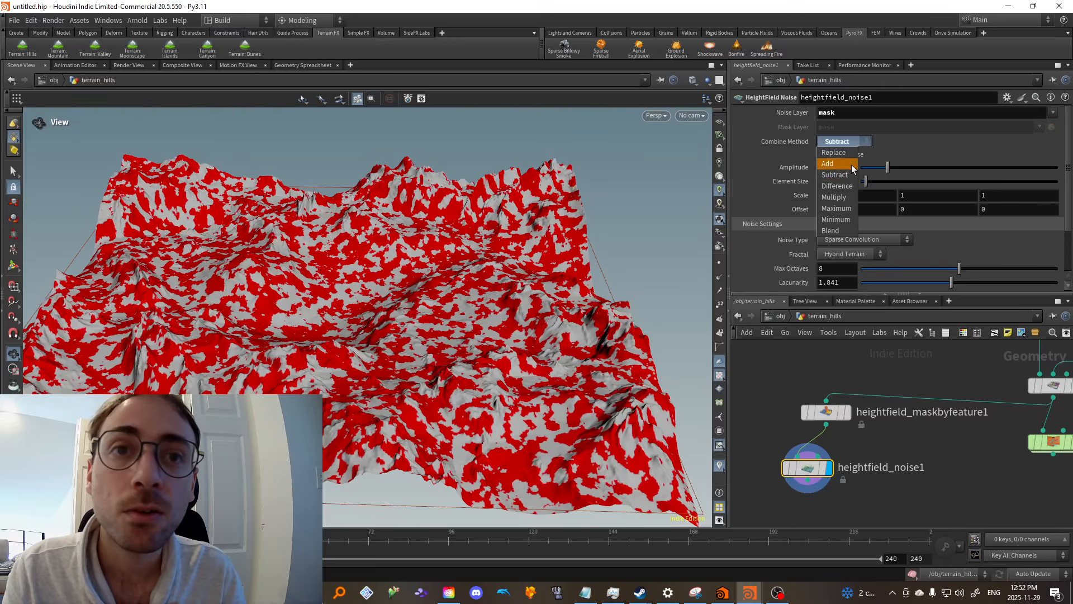
pyautogui.click(836, 219)
pyautogui.click(844, 142)
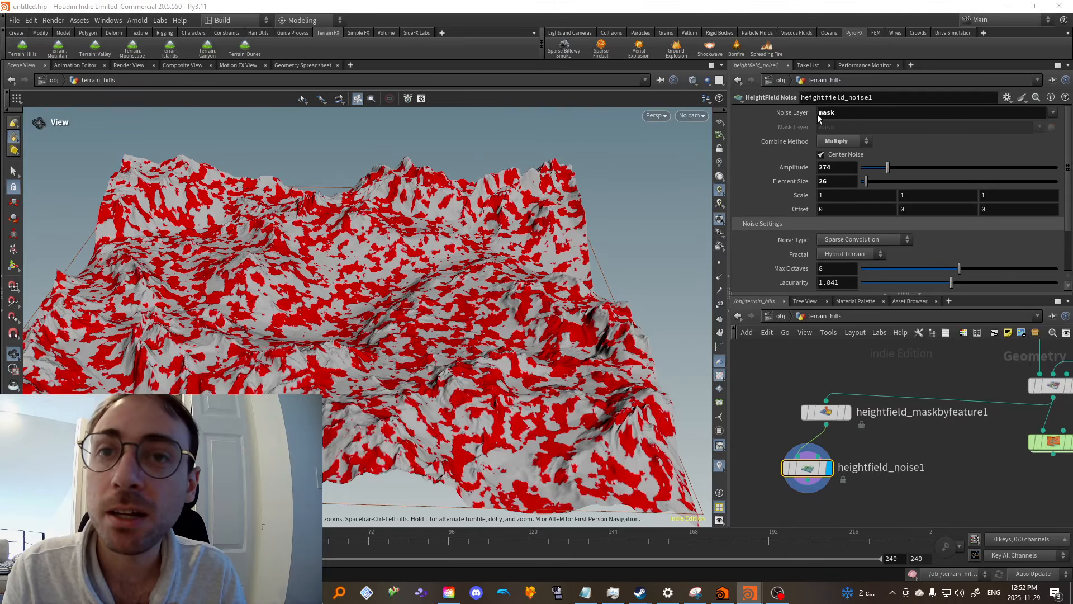
pyautogui.click(844, 141)
pyautogui.click(855, 211)
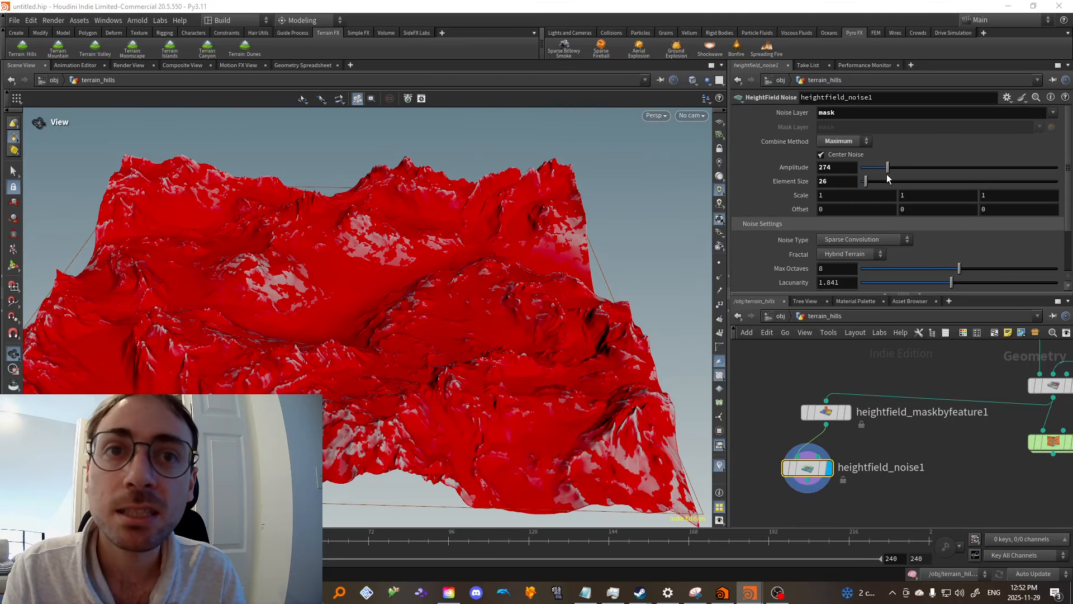
pyautogui.click(844, 141)
pyautogui.click(839, 219)
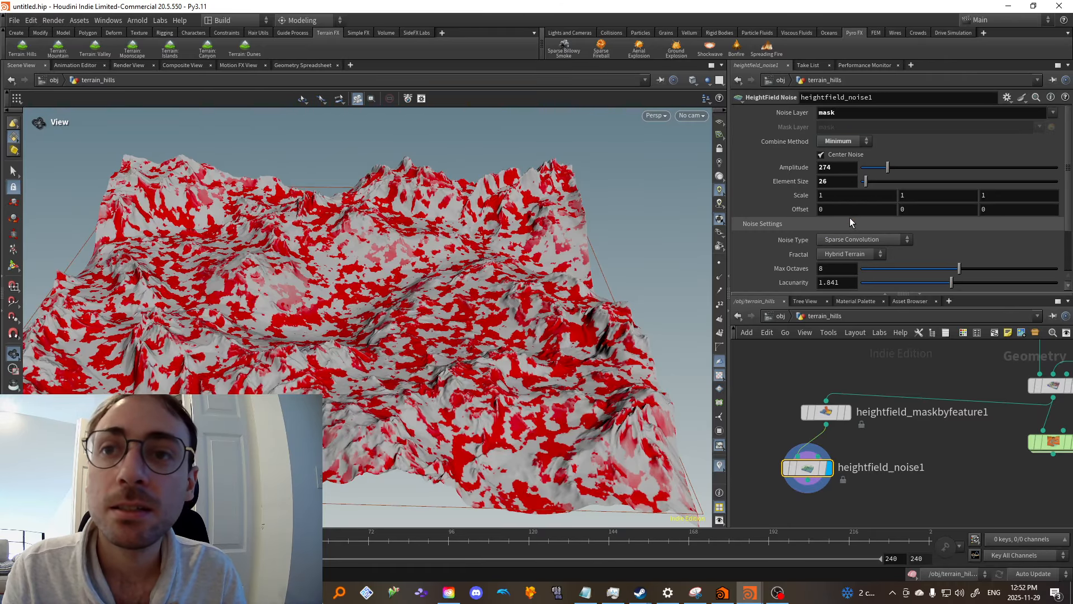
# Set the noise's Combine Method to Blend with a Blend value of 0.014 and inspect the resulting mask
pyautogui.click(845, 140)
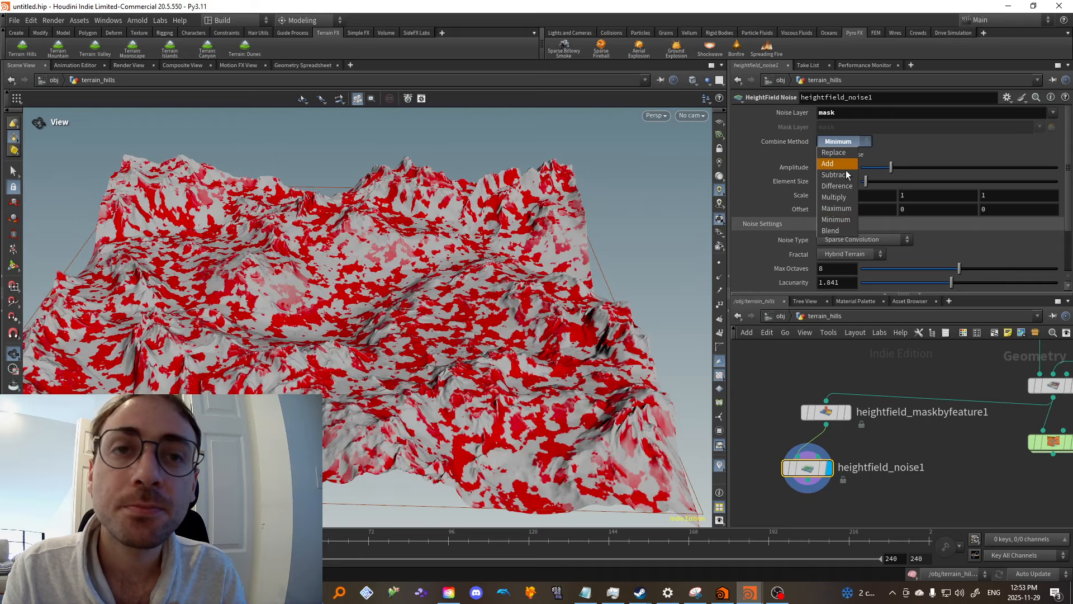
pyautogui.click(847, 231)
pyautogui.moveTo(959, 156); pyautogui.dragTo(1001, 161)
pyautogui.moveTo(917, 166); pyautogui.dragTo(863, 169)
pyautogui.moveTo(507, 322); pyautogui.dragTo(528, 278, button='middle')
pyautogui.moveTo(528, 278); pyautogui.dragTo(465, 308)
# Duplicate the mask noise node below the original, set the copy's Offset to 940 on all axes and inspect the mask
pyautogui.moveTo(858, 493); pyautogui.dragTo(877, 441, button='middle')
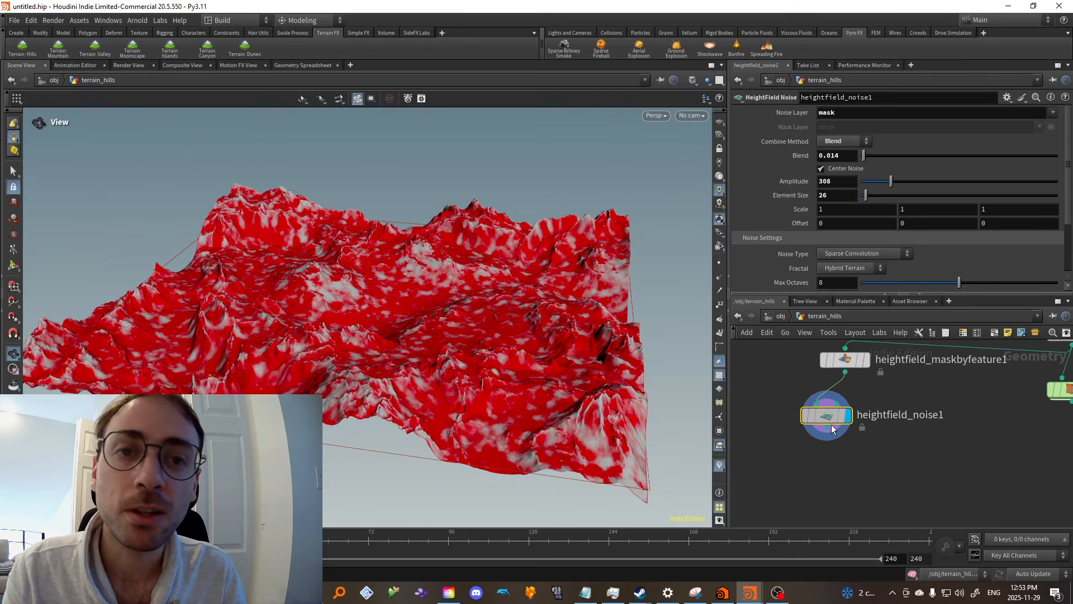
pyautogui.keyDown('alt'); pyautogui.moveTo(830, 419); pyautogui.dragTo(832, 478); pyautogui.keyUp('alt')
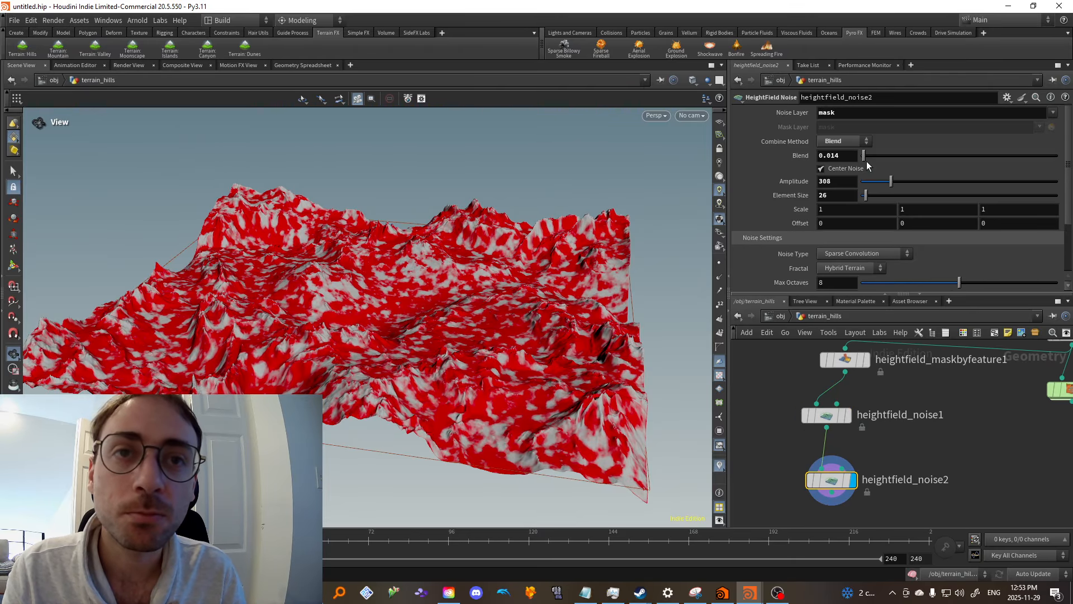
pyautogui.moveTo(794, 231)
pyautogui.mouseDown(button='middle')
pyautogui.moveTo(797, 177)
pyautogui.moveTo(1034, 185)
pyautogui.moveTo(184, 195)
pyautogui.moveTo(797, 225)
pyautogui.mouseUp(button='middle')
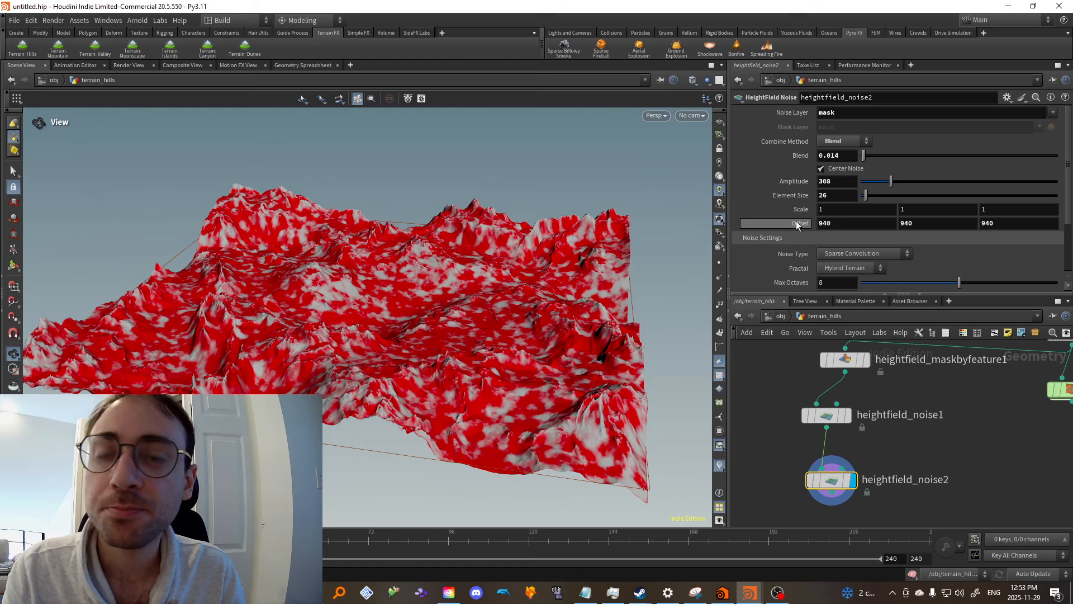
pyautogui.moveTo(349, 347); pyautogui.dragTo(406, 390)
pyautogui.moveTo(415, 368); pyautogui.dragTo(387, 395)
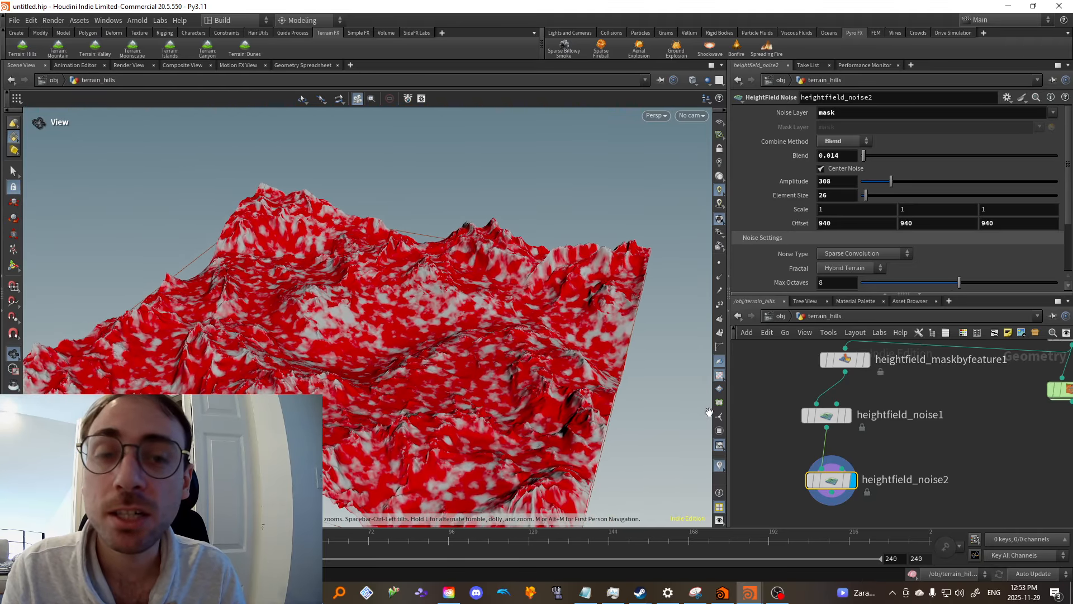
pyautogui.moveTo(372, 334); pyautogui.dragTo(364, 345, button='middle')
# Display the add_dirt node and frame the whole terrain in the viewport
pyautogui.scroll(-3, 953, 464)
pyautogui.moveTo(982, 360); pyautogui.dragTo(901, 448, button='middle')
pyautogui.scroll(-1, 902, 447)
pyautogui.click(947, 473)
pyautogui.hotkey('space', 'g')
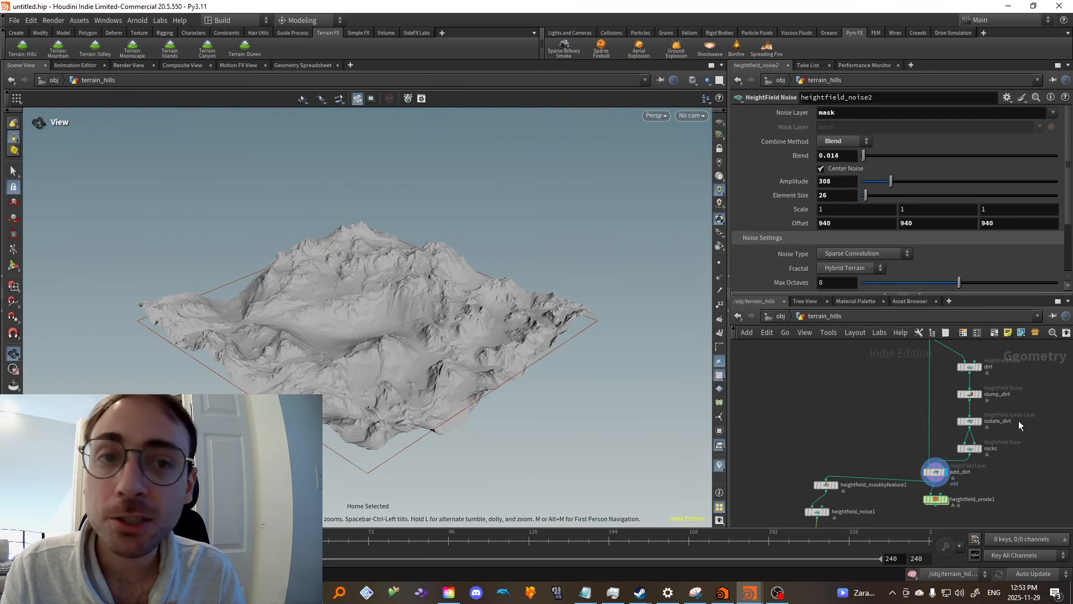
# Display the roughness noise node, set its Offset to 1060 on all axes and inspect the changed terrain shape
pyautogui.moveTo(894, 395); pyautogui.dragTo(876, 456, button='middle')
pyautogui.moveTo(871, 407); pyautogui.dragTo(840, 429, button='middle')
pyautogui.scroll(3, 889, 416)
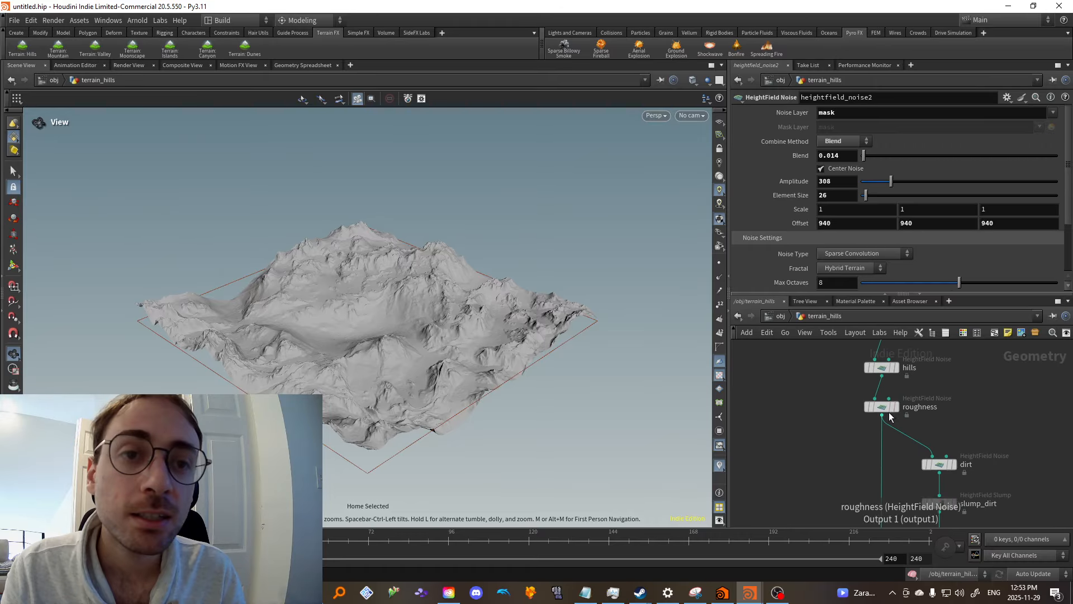
pyautogui.click(895, 407)
pyautogui.click(877, 408)
pyautogui.scroll(3, 444, 326)
pyautogui.moveTo(443, 326); pyautogui.dragTo(436, 308)
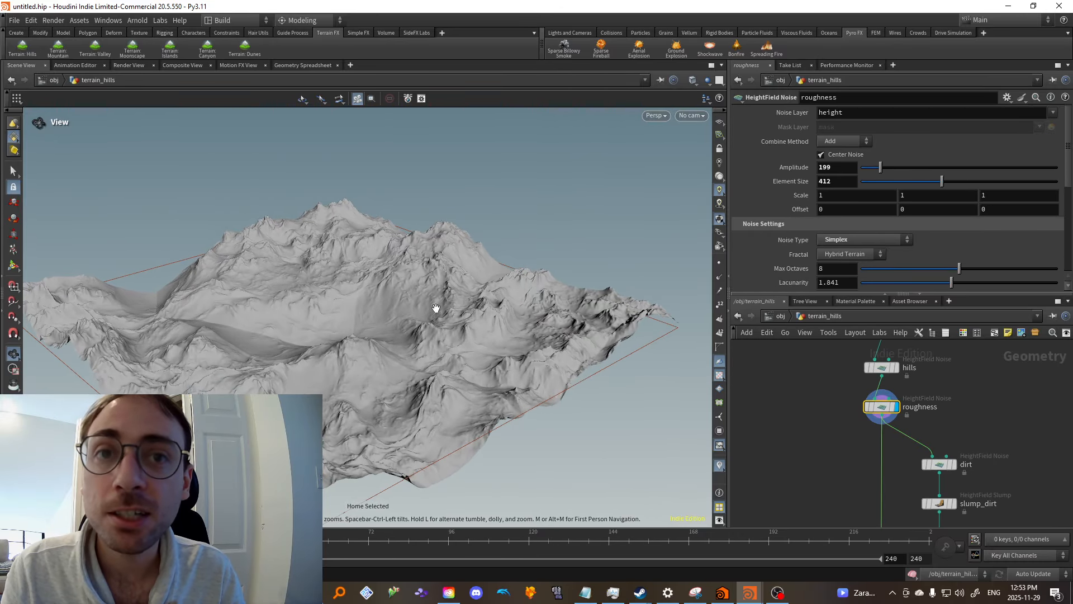
pyautogui.moveTo(819, 211); pyautogui.dragTo(251, 194, button='middle')
pyautogui.moveTo(345, 354); pyautogui.dragTo(374, 364)
pyautogui.moveTo(374, 364); pyautogui.dragTo(412, 299, button='middle')
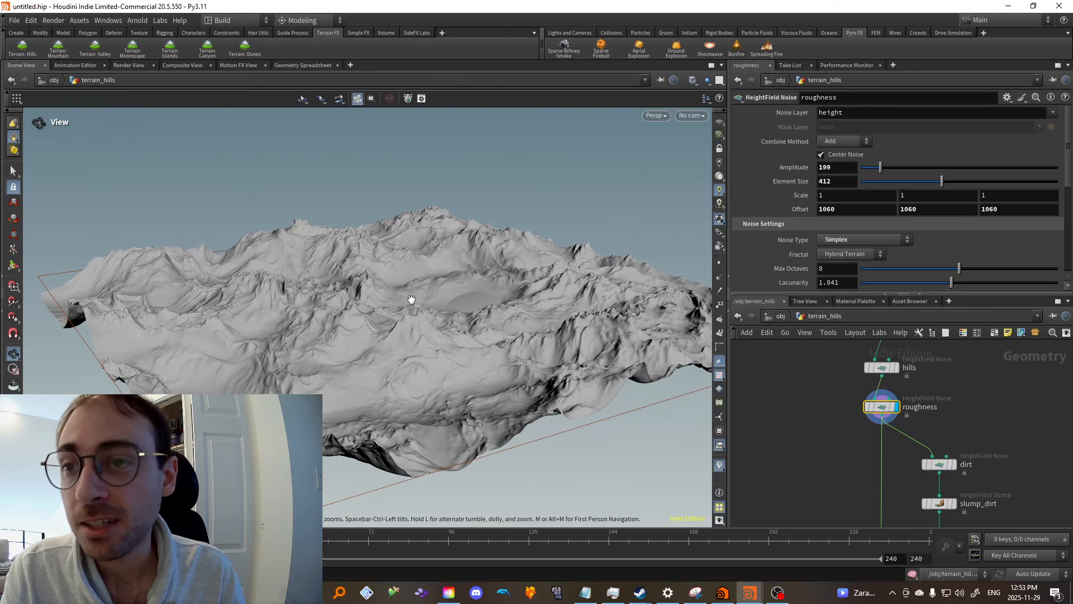
# Set the roughness noise's Offset to 4860 on all axes and inspect the changed terrain
pyautogui.moveTo(793, 209); pyautogui.dragTo(902, 141, button='middle')
pyautogui.moveTo(414, 401); pyautogui.dragTo(391, 369)
pyautogui.moveTo(551, 275); pyautogui.dragTo(400, 267)
pyautogui.moveTo(792, 209); pyautogui.dragTo(931, 142, button='middle')
pyautogui.moveTo(492, 335); pyautogui.dragTo(341, 424)
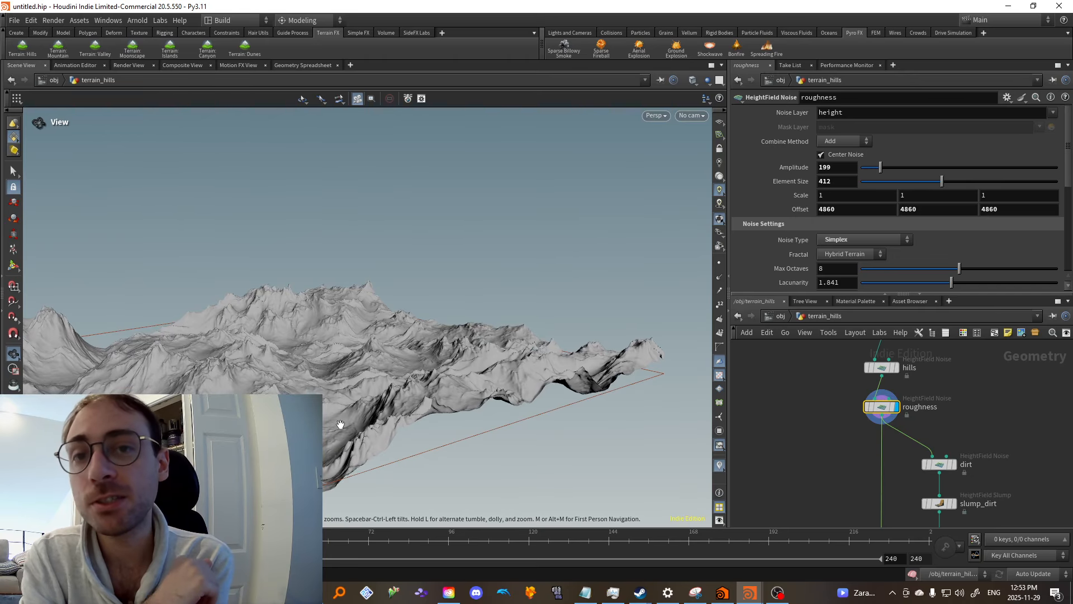
# Set the roughness noise's Element Size to 632 and inspect the terrain from several angles
pyautogui.moveTo(372, 362); pyautogui.dragTo(364, 391)
pyautogui.moveTo(922, 182); pyautogui.dragTo(985, 185)
pyautogui.moveTo(430, 358); pyautogui.dragTo(369, 327)
pyautogui.moveTo(369, 327); pyautogui.dragTo(406, 343, button='middle')
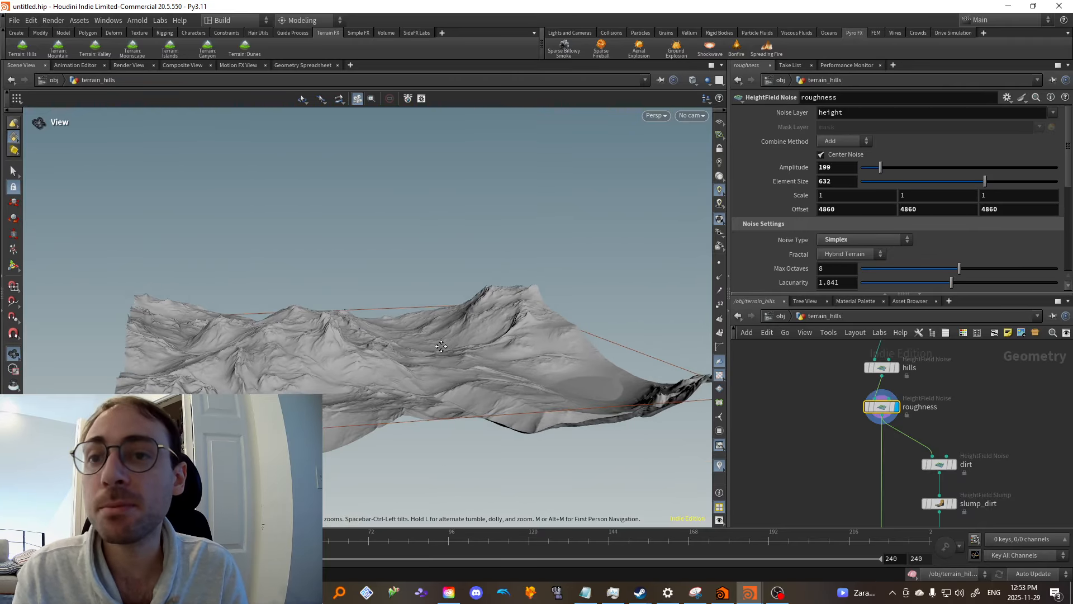
pyautogui.moveTo(405, 344); pyautogui.dragTo(391, 361)
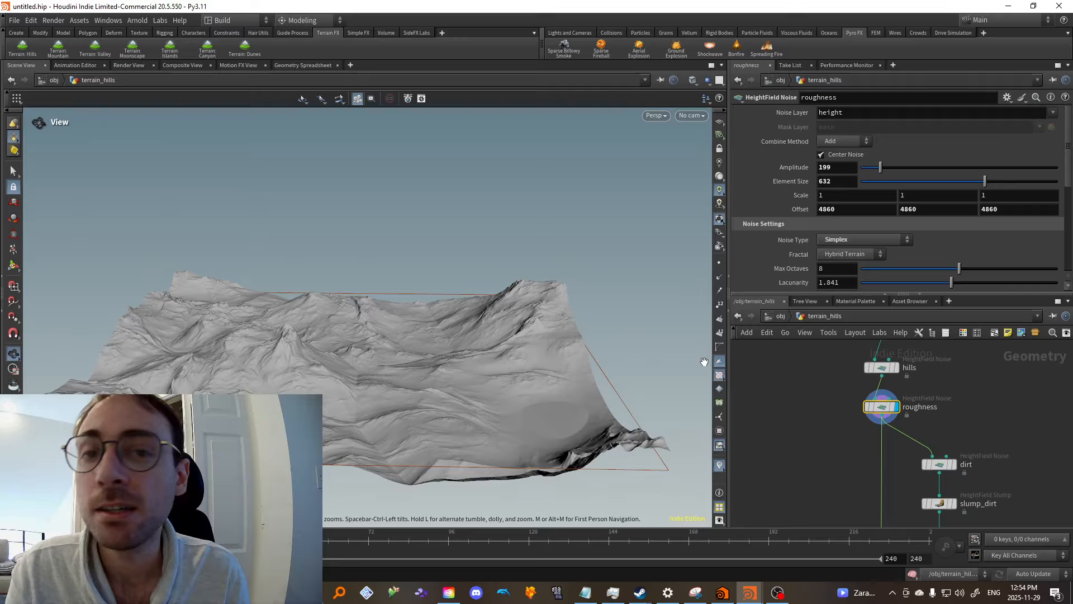
# Return to the object network and browse the simulation shelf tools from Lights and Cameras through Rigid Bodies to Pyro FX
pyautogui.click(782, 317)
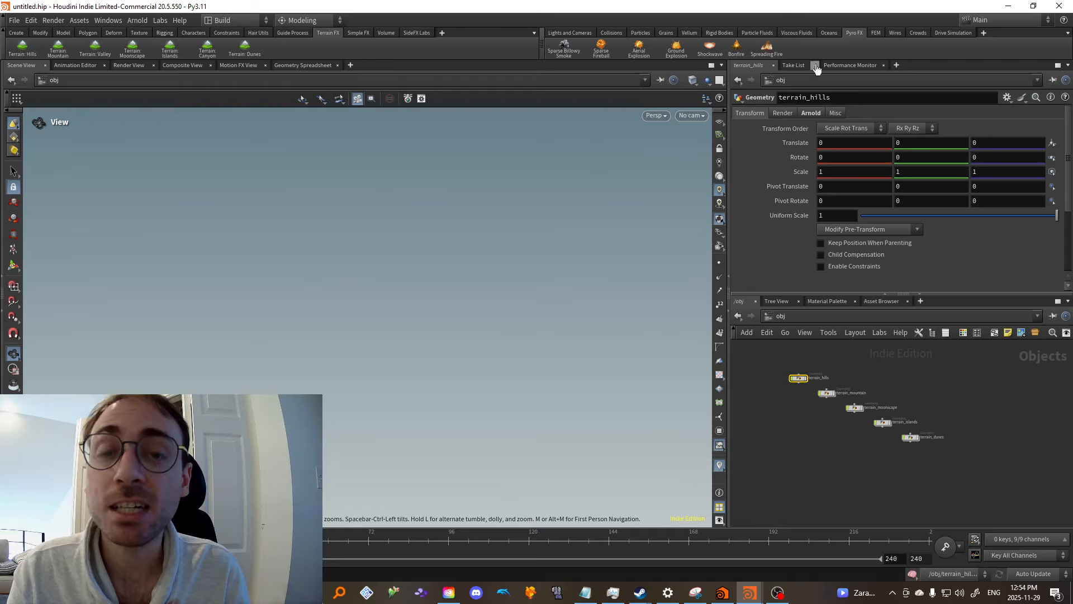
pyautogui.scroll(4, 927, 452)
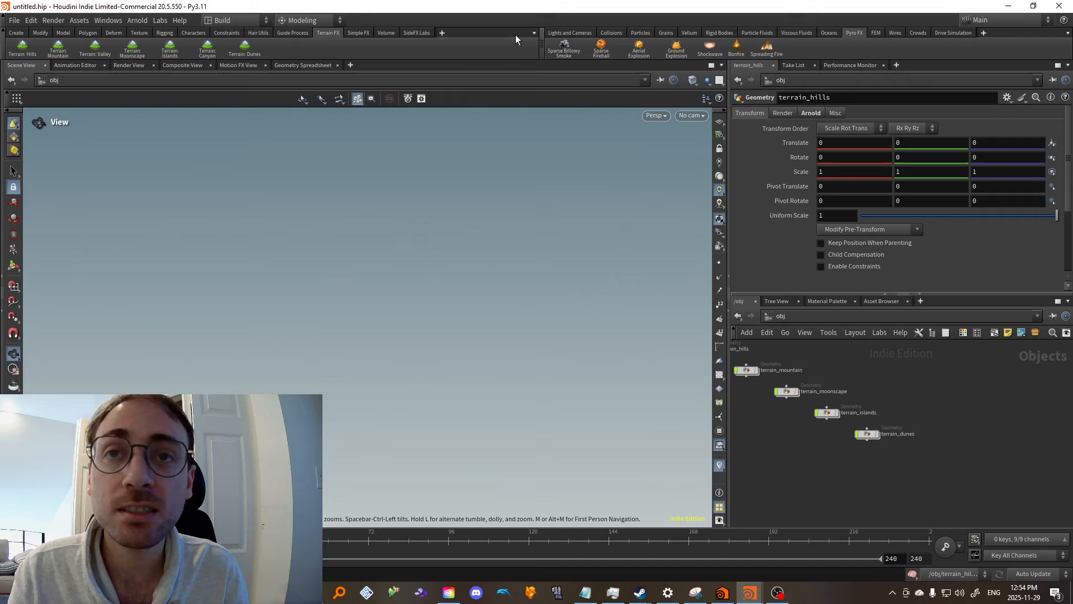
pyautogui.click(570, 32)
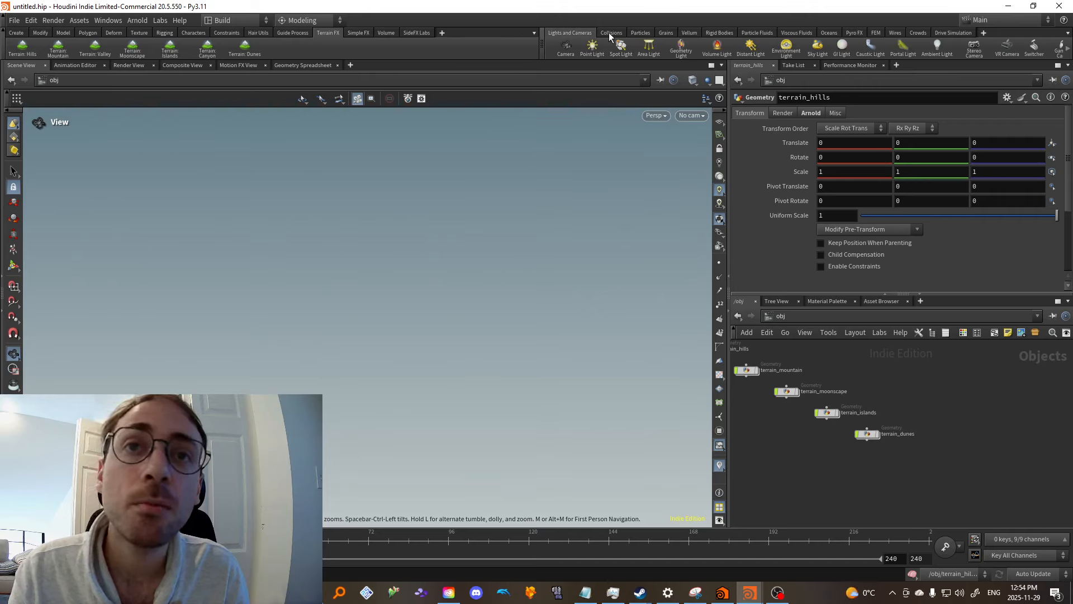
pyautogui.click(610, 33)
pyautogui.click(640, 33)
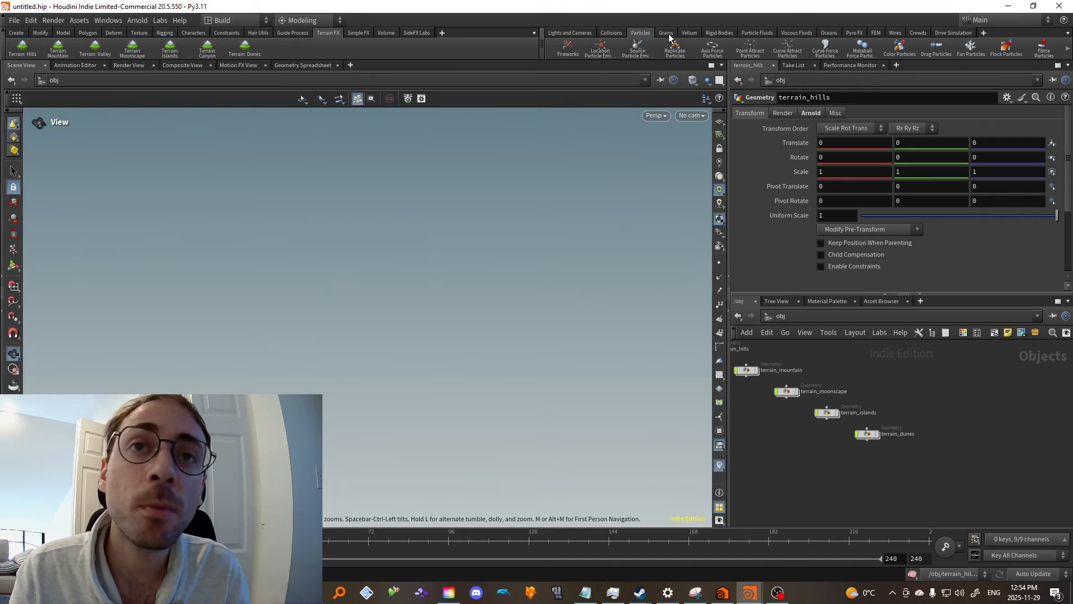
pyautogui.click(667, 33)
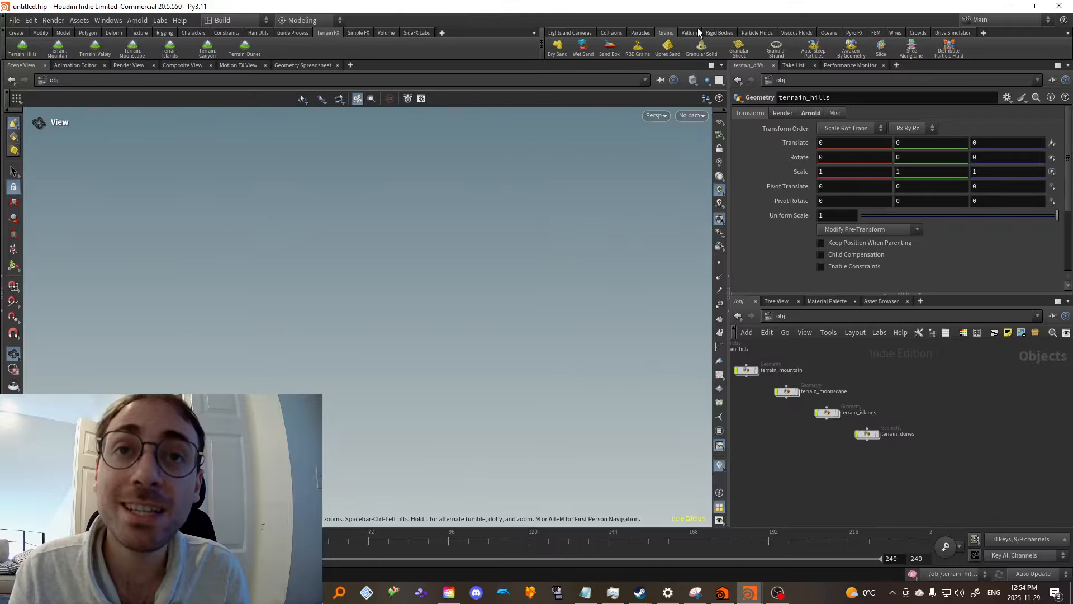
pyautogui.click(690, 35)
pyautogui.click(721, 33)
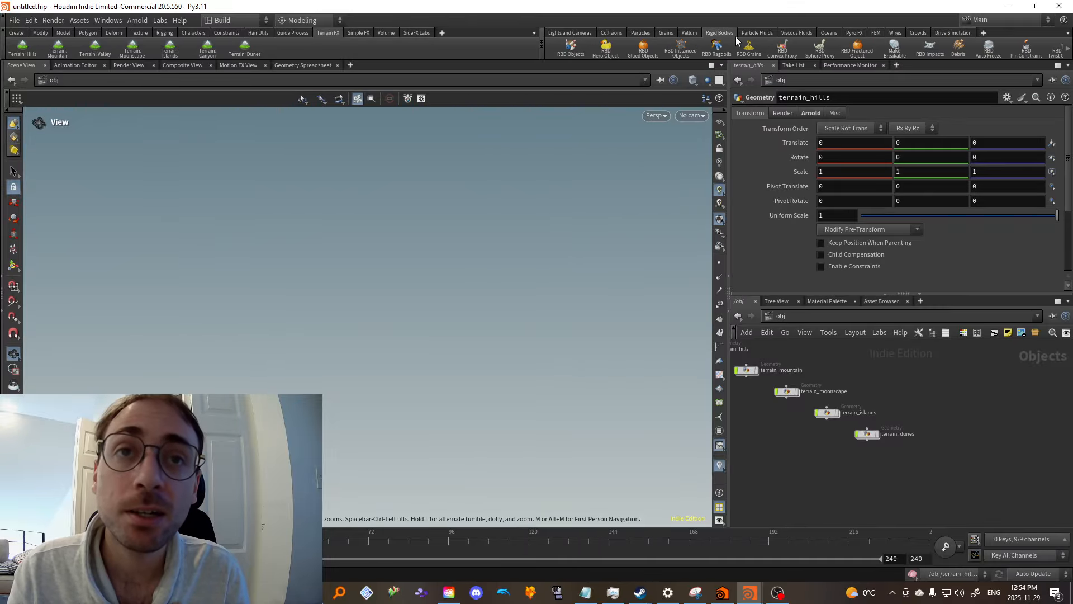
pyautogui.click(853, 34)
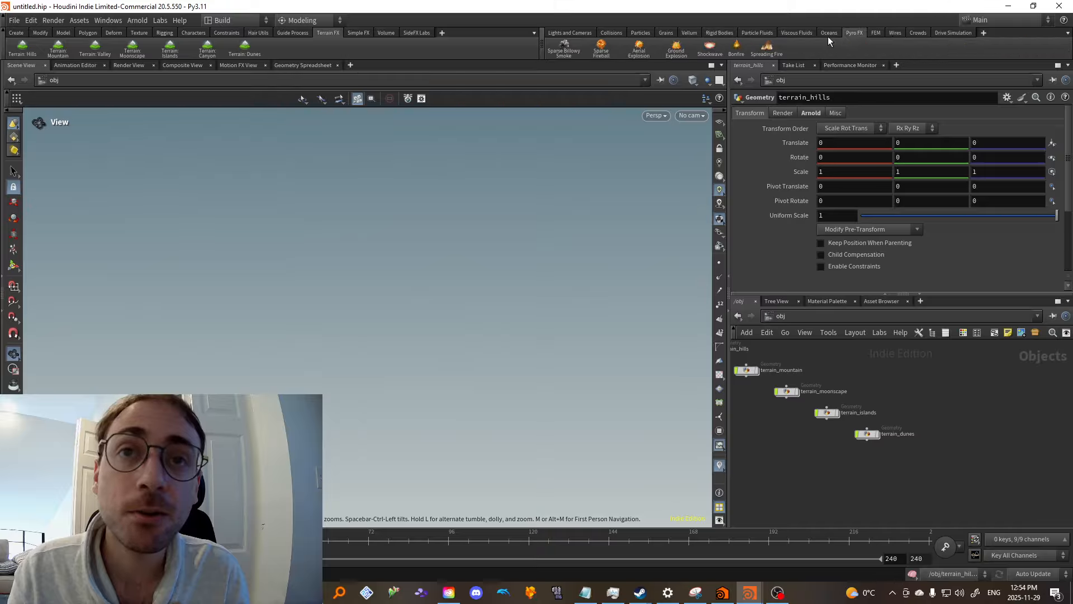
# Create a Sparse Fireball setup and return to the object network to view its container
pyautogui.click(599, 51)
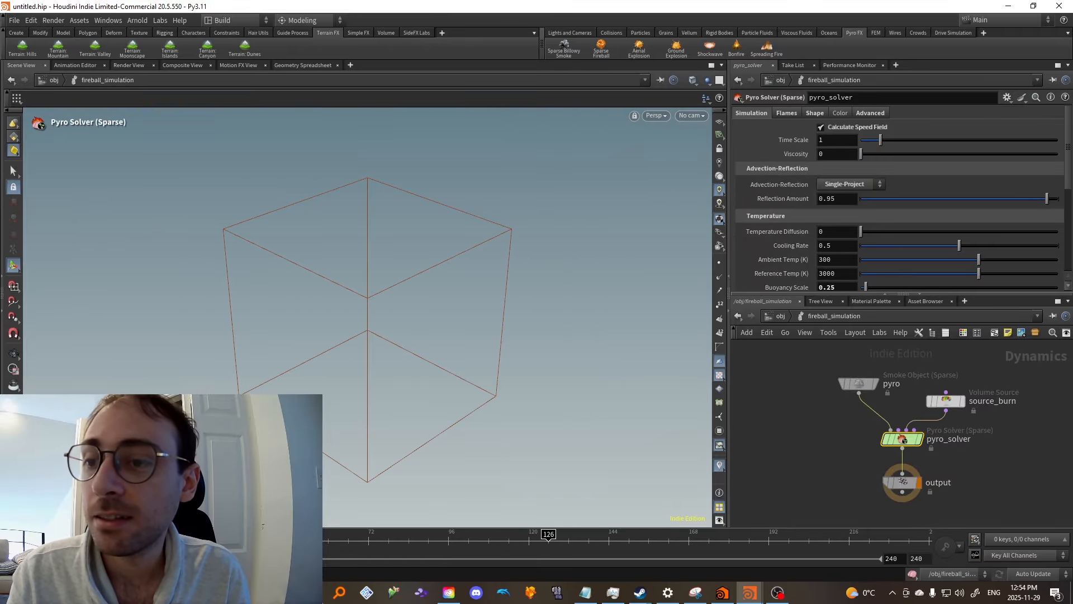
pyautogui.click(786, 317)
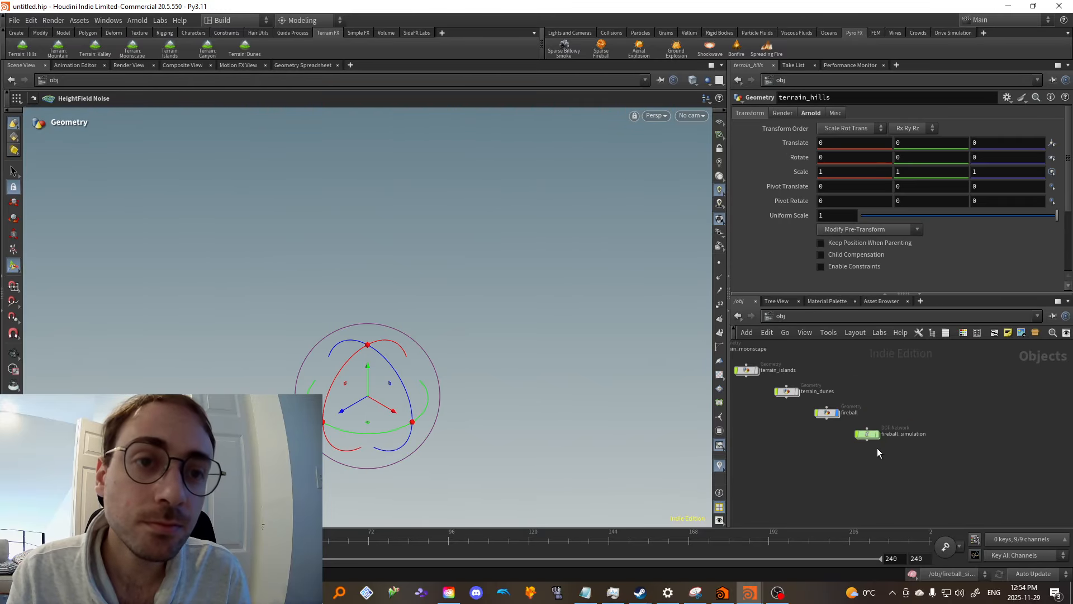
pyautogui.press('Escape')
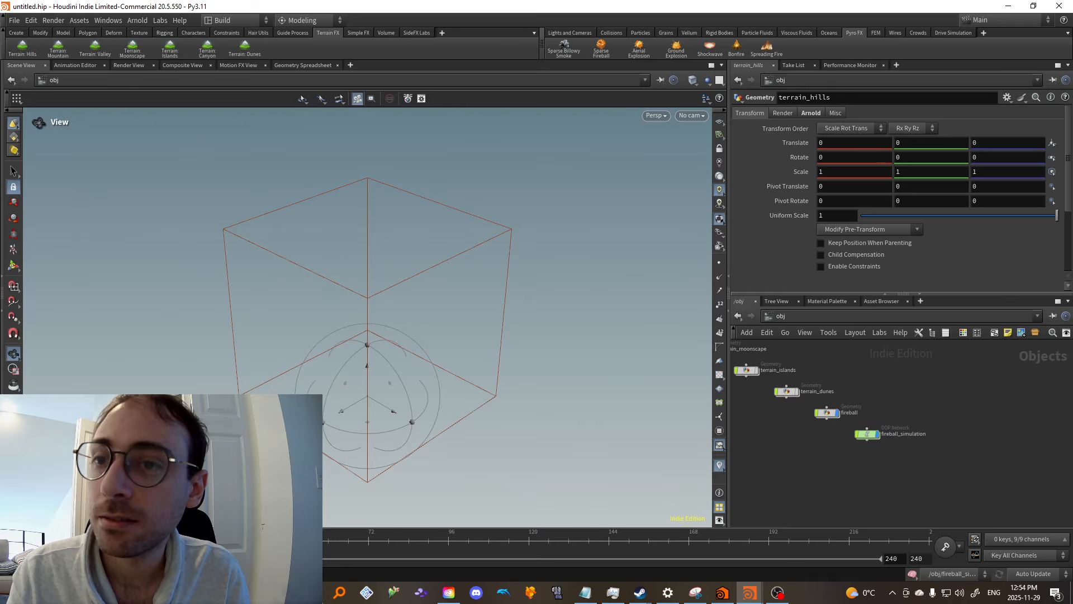
pyautogui.press('Return')
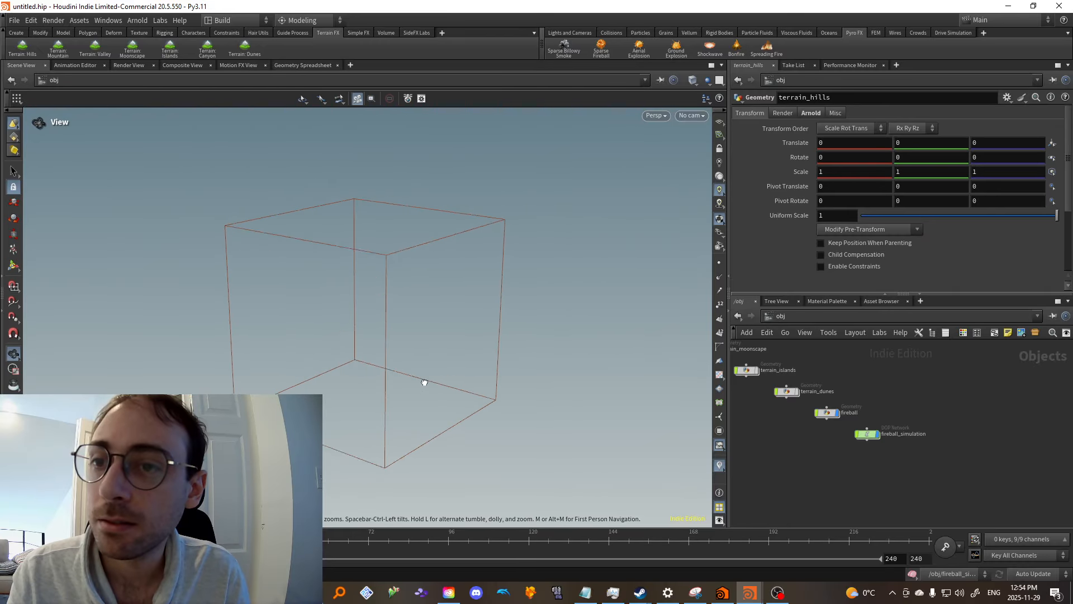
# Open the fireball geometry, display the pyroburstsource node and examine its Burst Animation timing and point burst
pyautogui.doubleClick(827, 414)
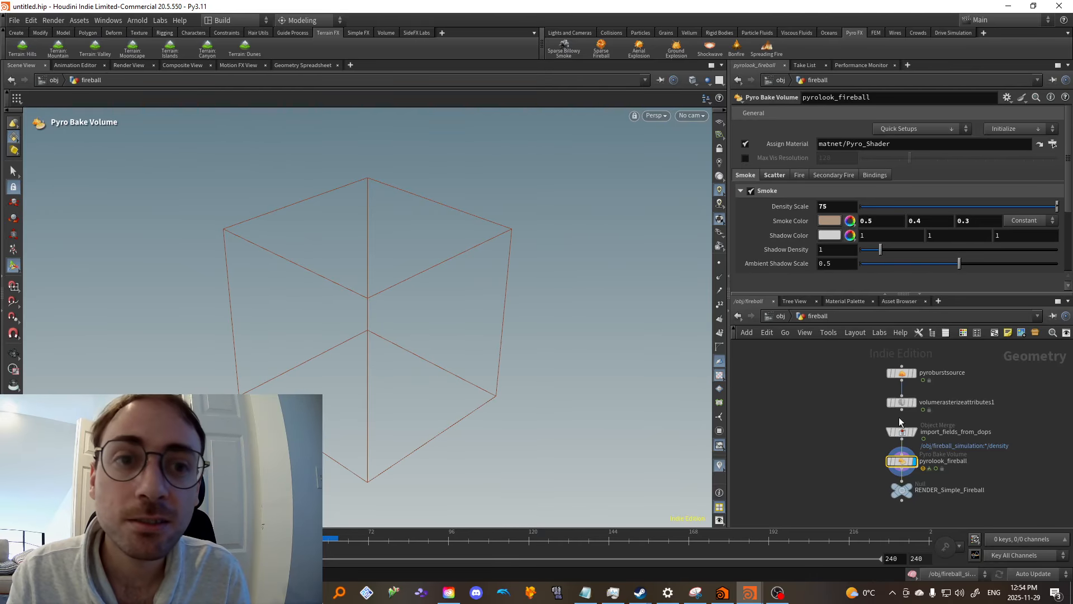
pyautogui.click(912, 377)
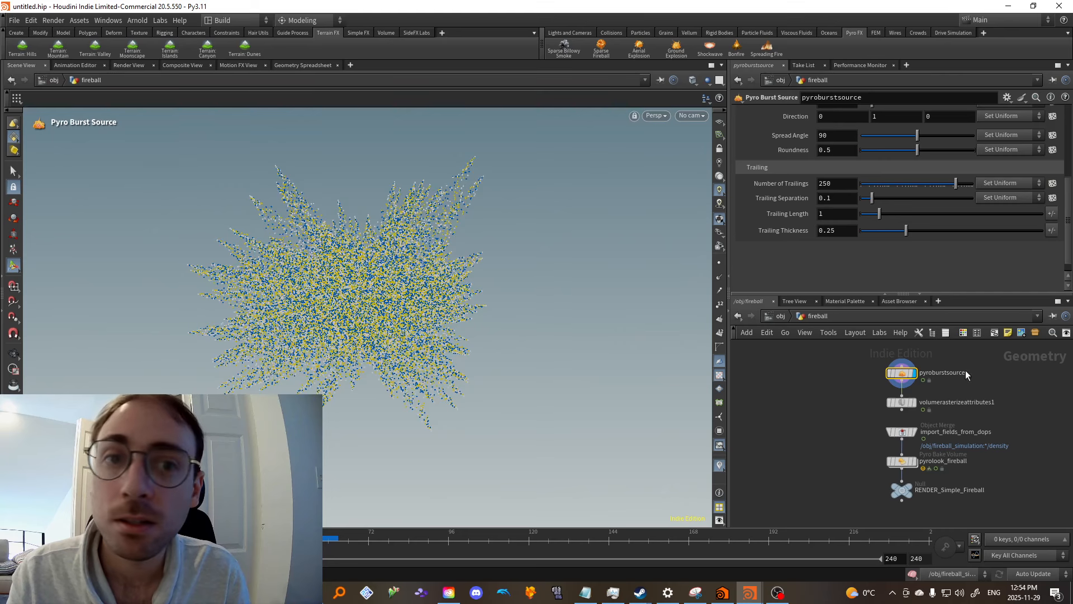
pyautogui.scroll(5, 845, 166)
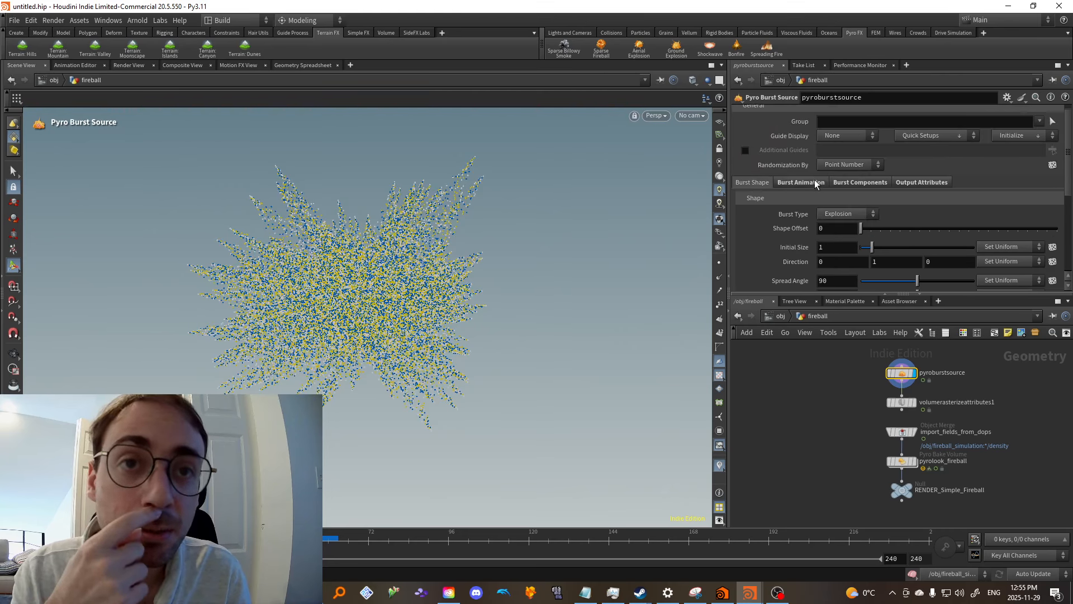
pyautogui.click(816, 183)
pyautogui.press('Escape')
pyautogui.moveTo(414, 268); pyautogui.dragTo(442, 272)
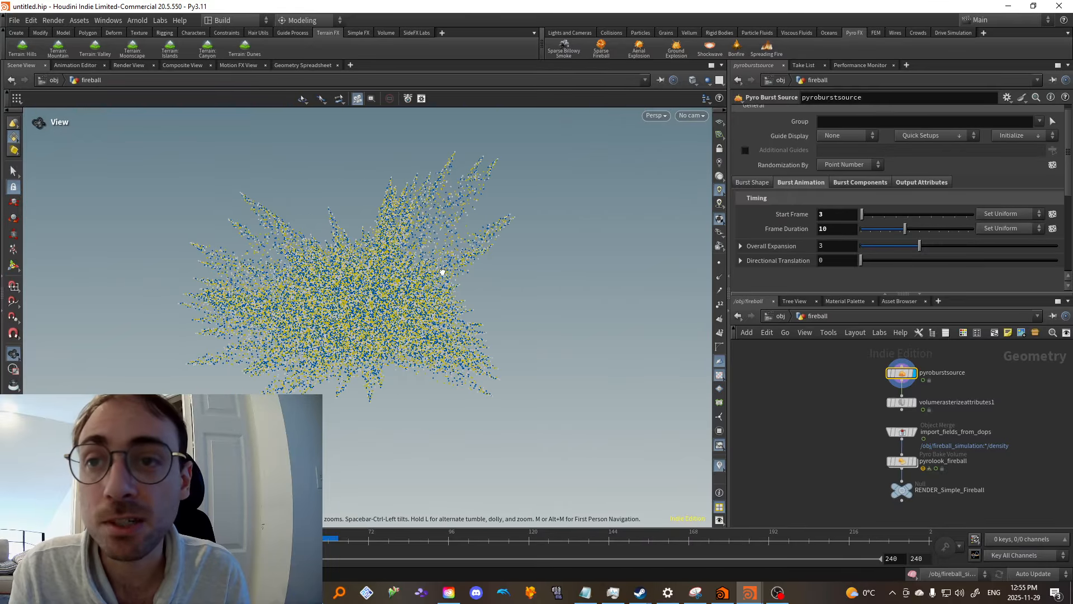
pyautogui.press('Return')
pyautogui.press('Escape')
pyautogui.press('Return')
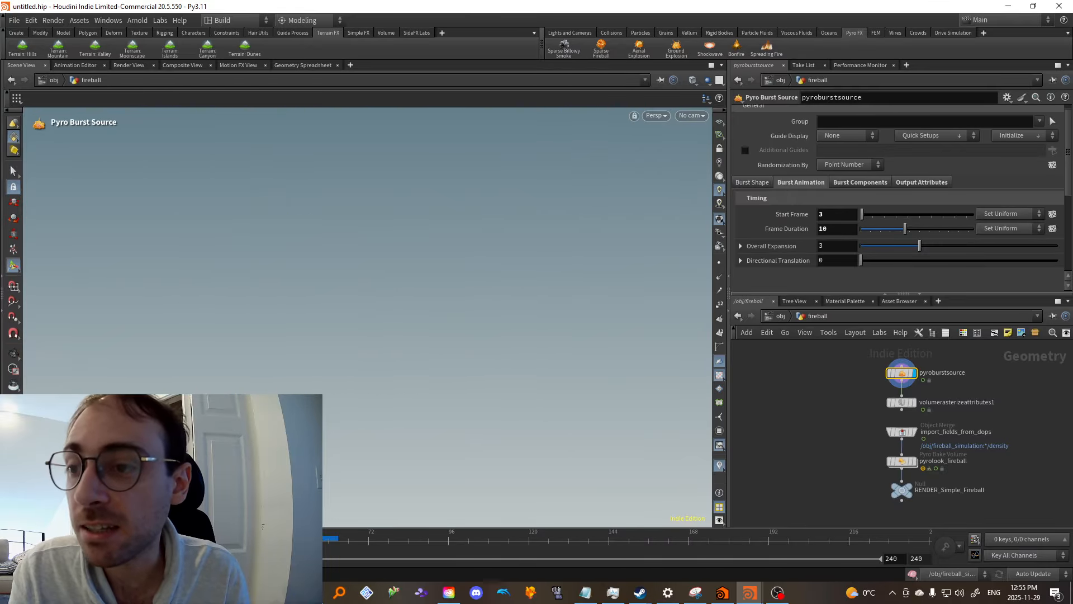
pyautogui.keyDown('alt'); pyautogui.moveTo(254, 374); pyautogui.dragTo(442, 347); pyautogui.keyUp('alt')
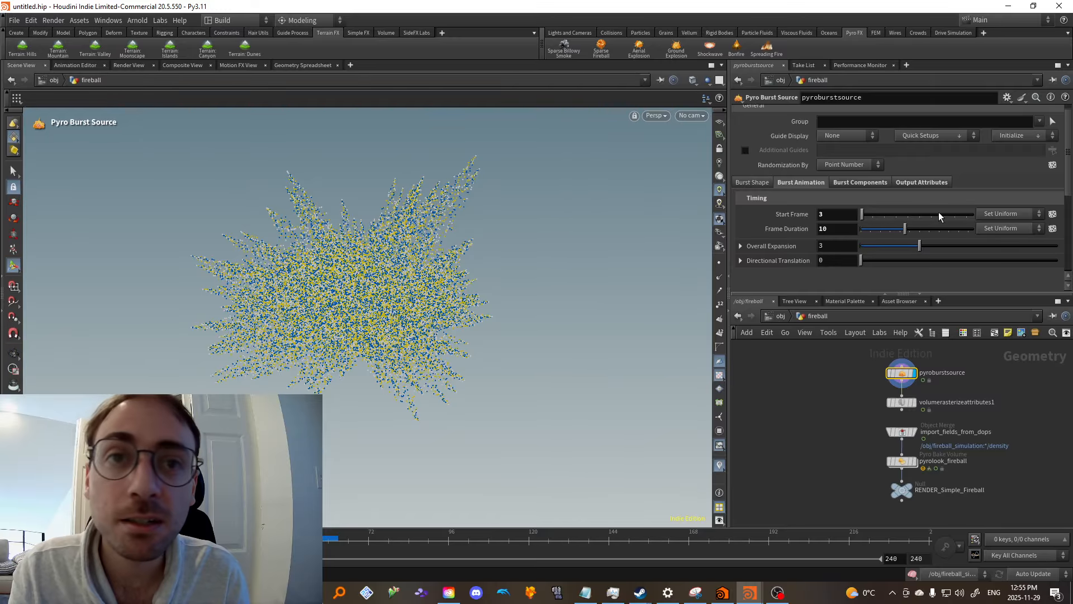
# Set the Pyro Burst Source's Spread Angle to 8 and aim its Direction along X with 1, 0, 0
pyautogui.click(753, 183)
pyautogui.scroll(-3, 912, 227)
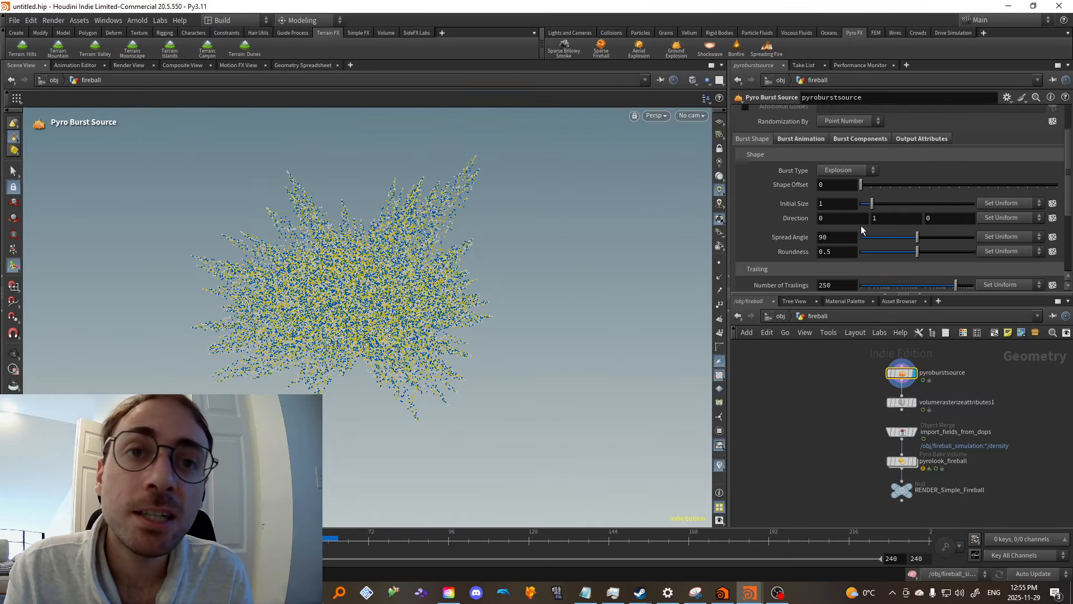
pyautogui.moveTo(913, 227); pyautogui.dragTo(864, 226)
pyautogui.click(856, 204)
pyautogui.write('1')
pyautogui.press('Tab')
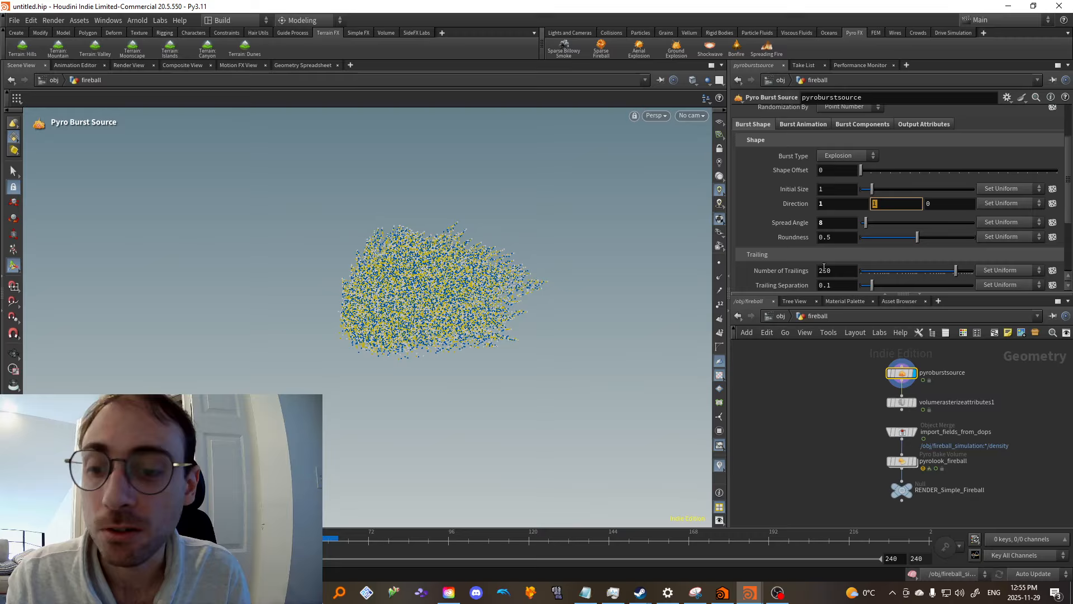
# Set the burst source's Number of Trailings to 19 and Trailing Separation to 0.105
pyautogui.scroll(-2, 884, 211)
pyautogui.click(915, 242)
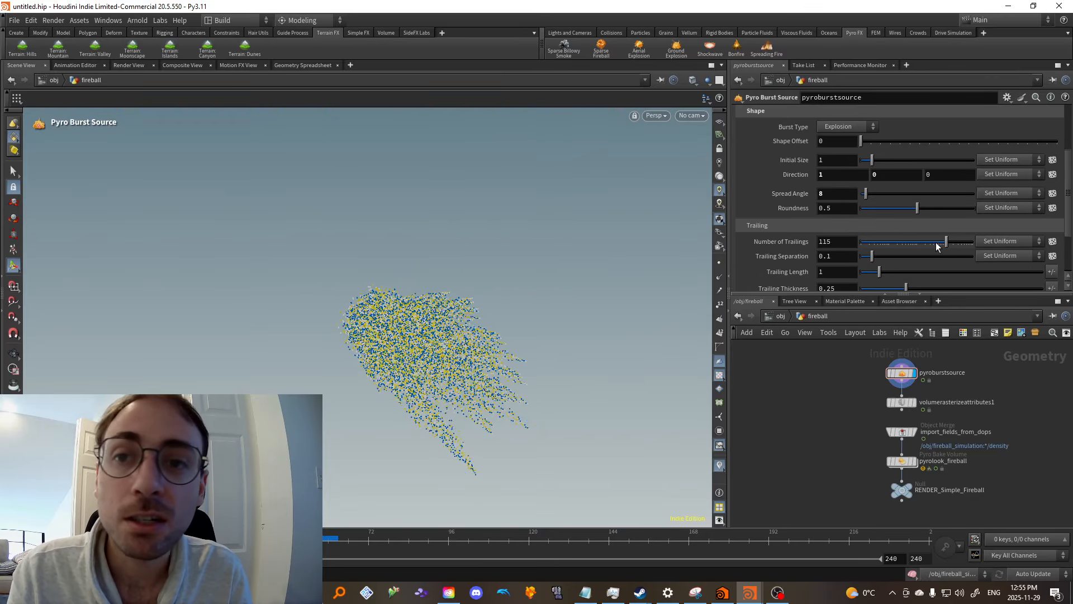
pyautogui.click(925, 244)
pyautogui.scroll(-1, 894, 267)
pyautogui.moveTo(872, 243)
pyautogui.mouseDown()
pyautogui.moveTo(889, 245)
pyautogui.moveTo(872, 242)
pyautogui.mouseUp()
# Display the volumerasterizeattributes1 node and inspect the rasterized fireball volume
pyautogui.moveTo(853, 393); pyautogui.dragTo(835, 376, button='middle')
pyautogui.scroll(2, 873, 381)
pyautogui.click(898, 385)
pyautogui.click(884, 385)
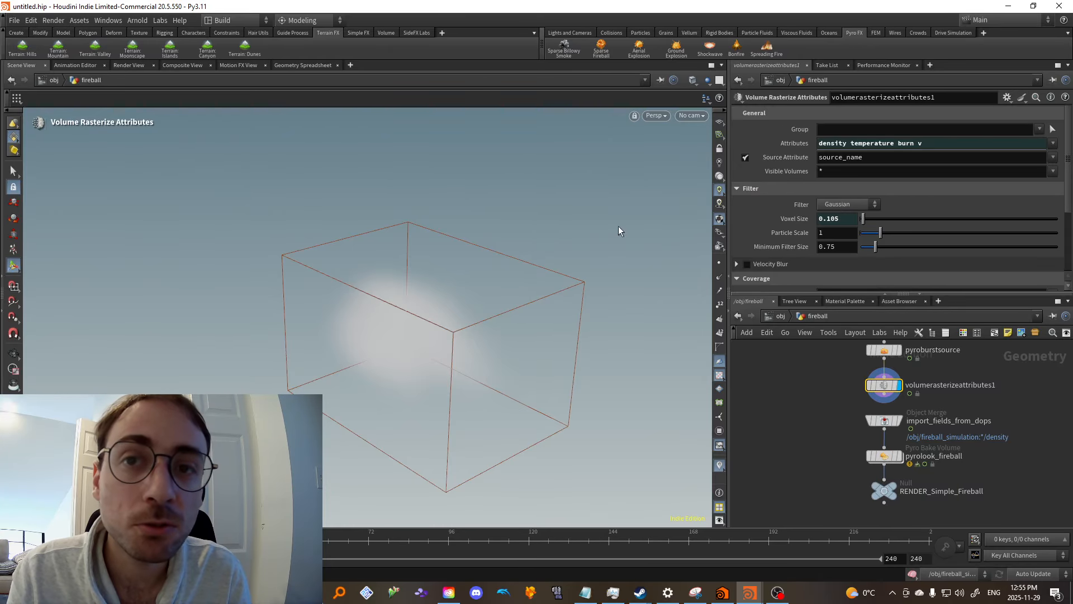
pyautogui.moveTo(618, 231); pyautogui.dragTo(526, 301)
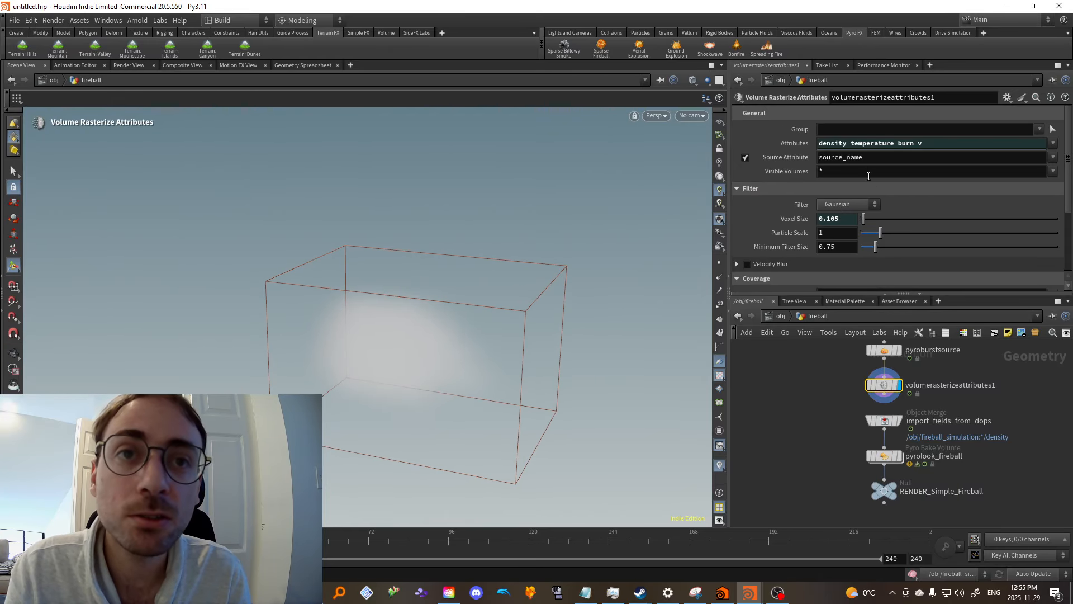
# Review the Volume Rasterize Attributes parameters and reveal the Voxel Size expression
pyautogui.scroll(-3, 888, 185)
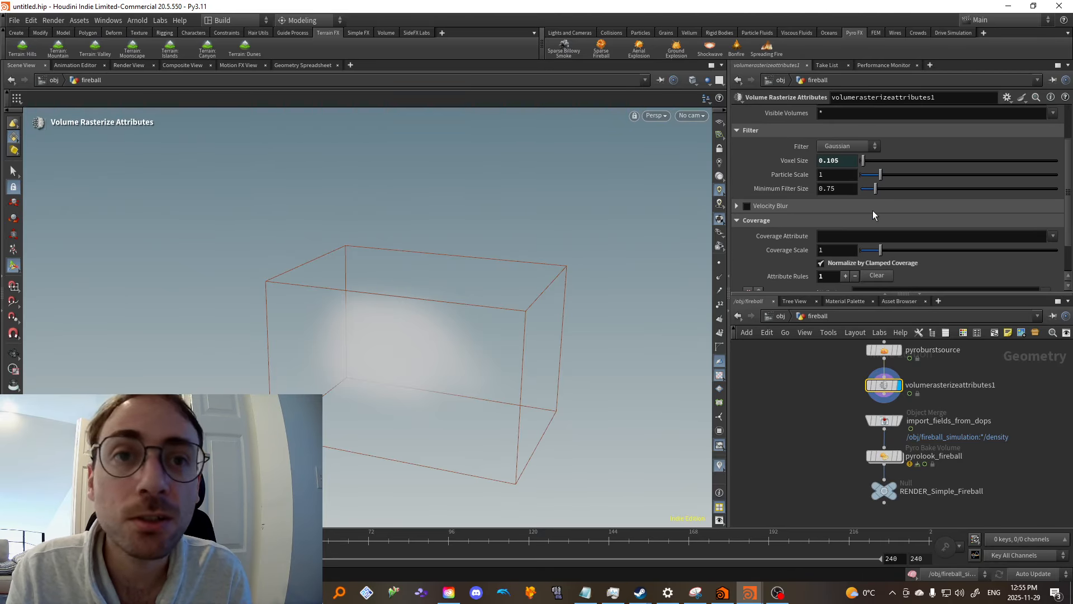
pyautogui.scroll(-2, 873, 210)
pyautogui.scroll(3, 873, 210)
pyautogui.click(803, 179)
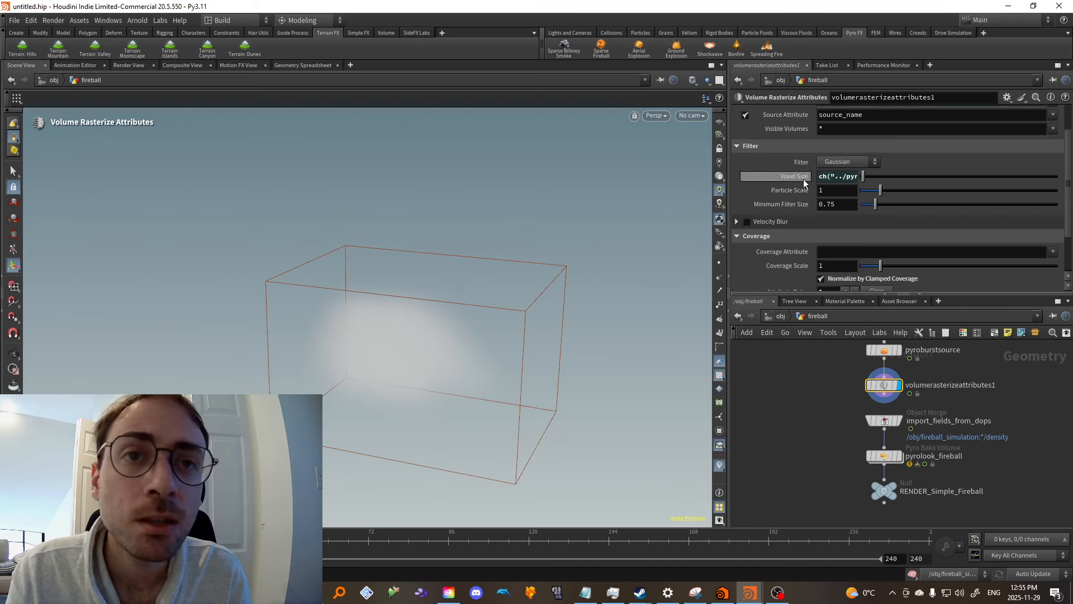
# Set the burst source's Trailing Separation to 0.04 and check the Voxel Size of volumerasterizeattributes1
pyautogui.click(943, 342)
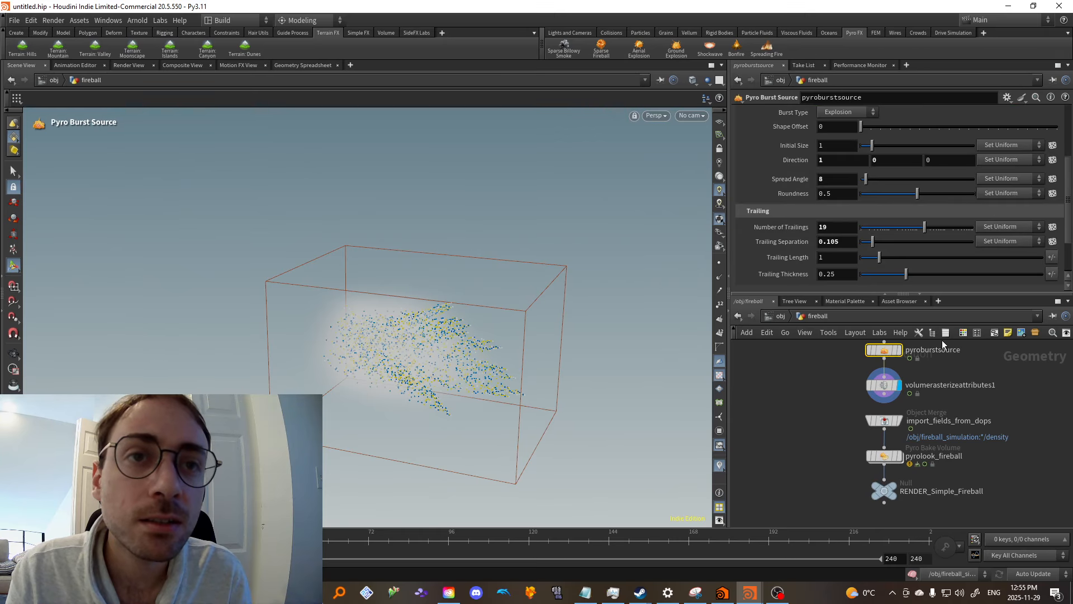
pyautogui.moveTo(868, 246); pyautogui.dragTo(865, 243)
pyautogui.click(882, 385)
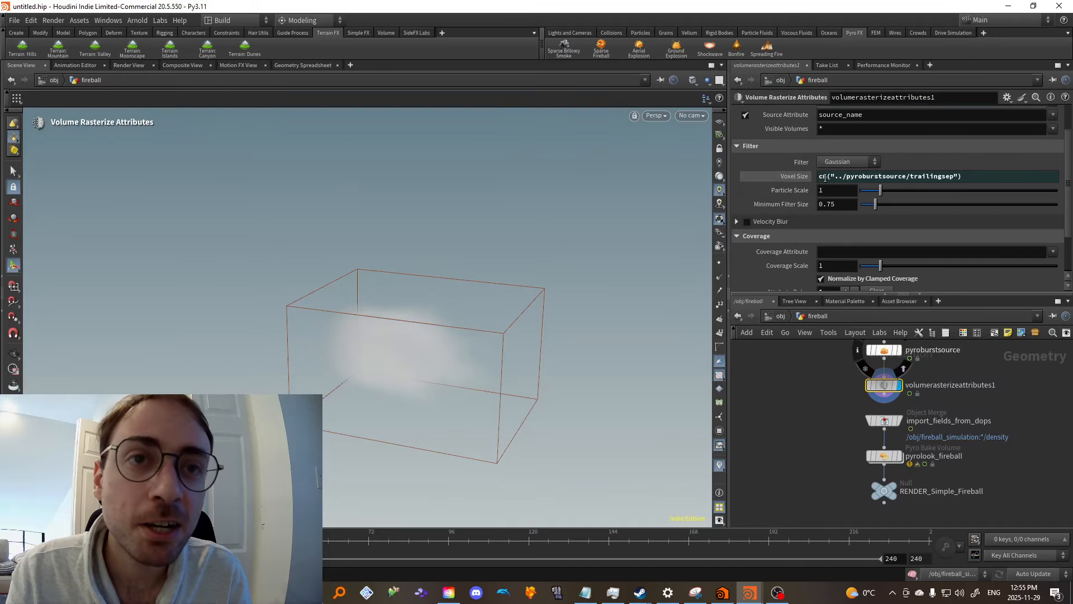
pyautogui.click(790, 176)
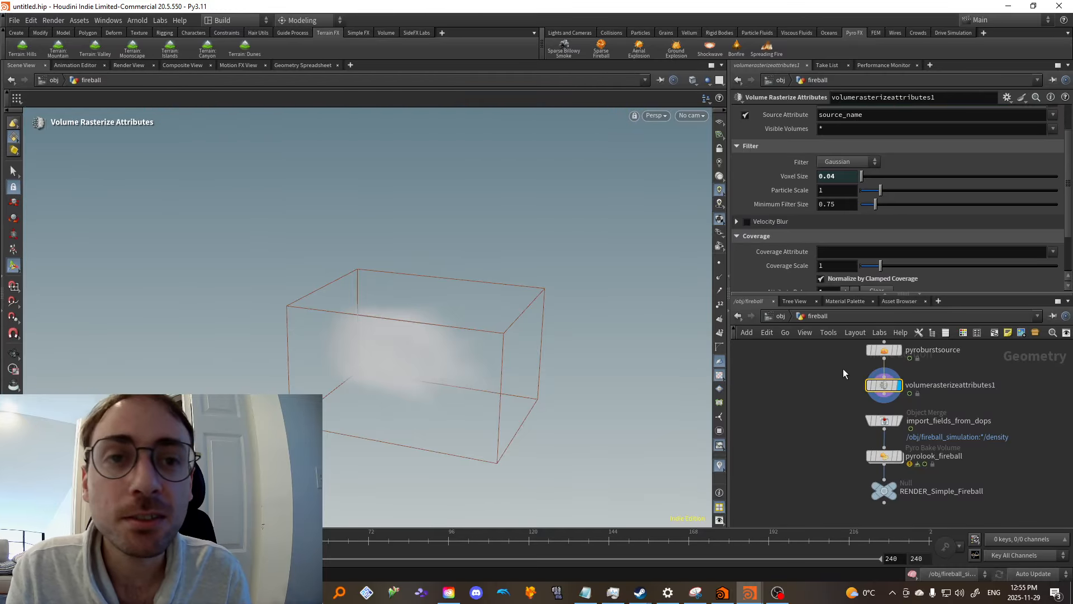
pyautogui.moveTo(843, 368); pyautogui.dragTo(813, 391, button='middle')
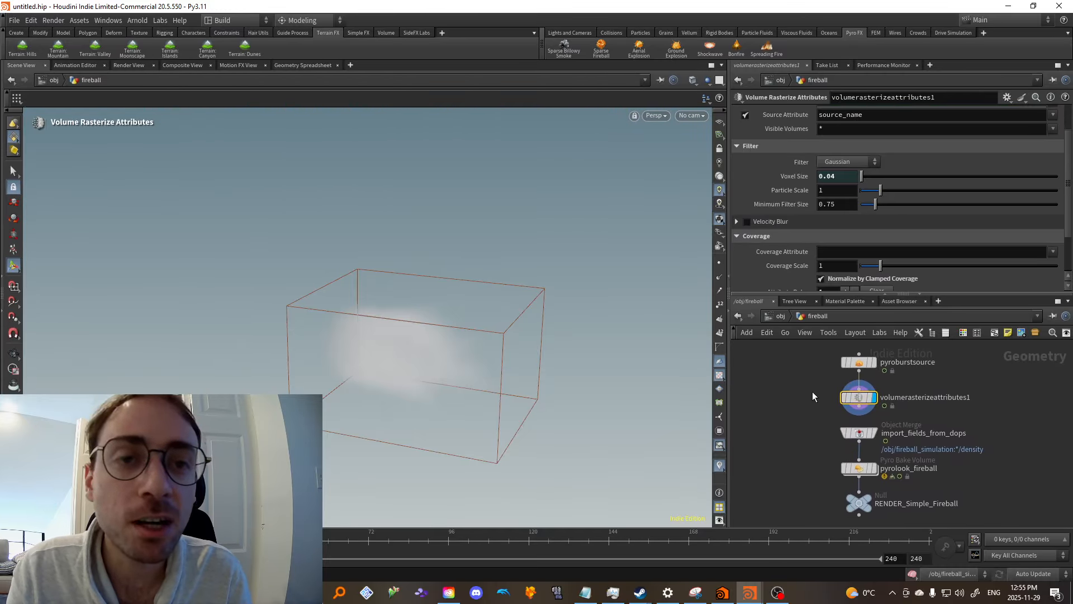
# Compare the Voxel Size expression on volumerasterizeattributes1 with the Trailing Separation value on pyroburstsource
pyautogui.click(804, 179)
pyautogui.click(805, 180)
pyautogui.click(870, 363)
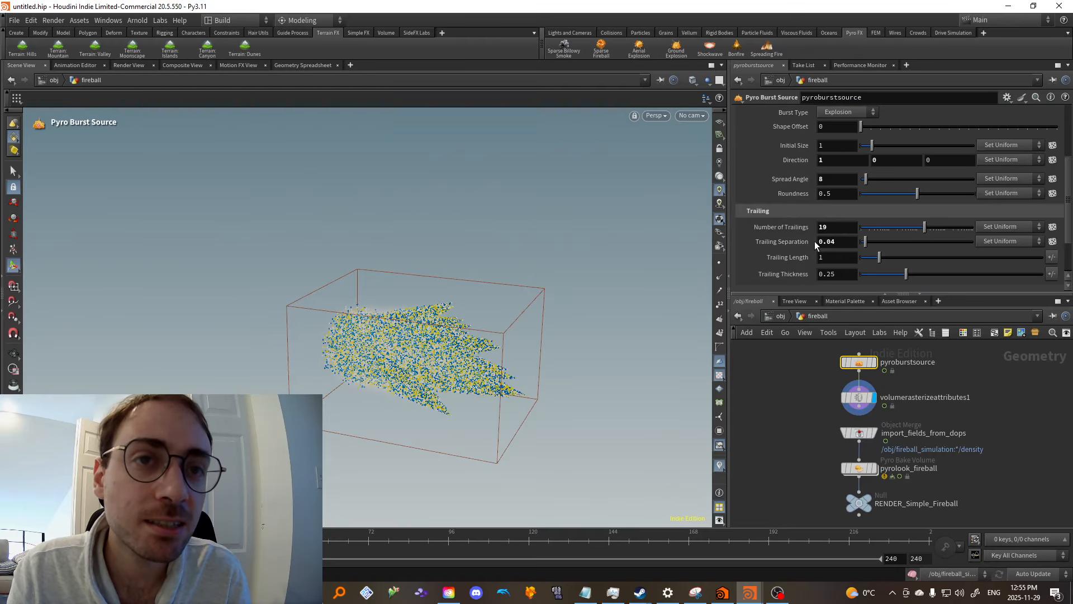
pyautogui.doubleClick(837, 242)
pyautogui.click(837, 242)
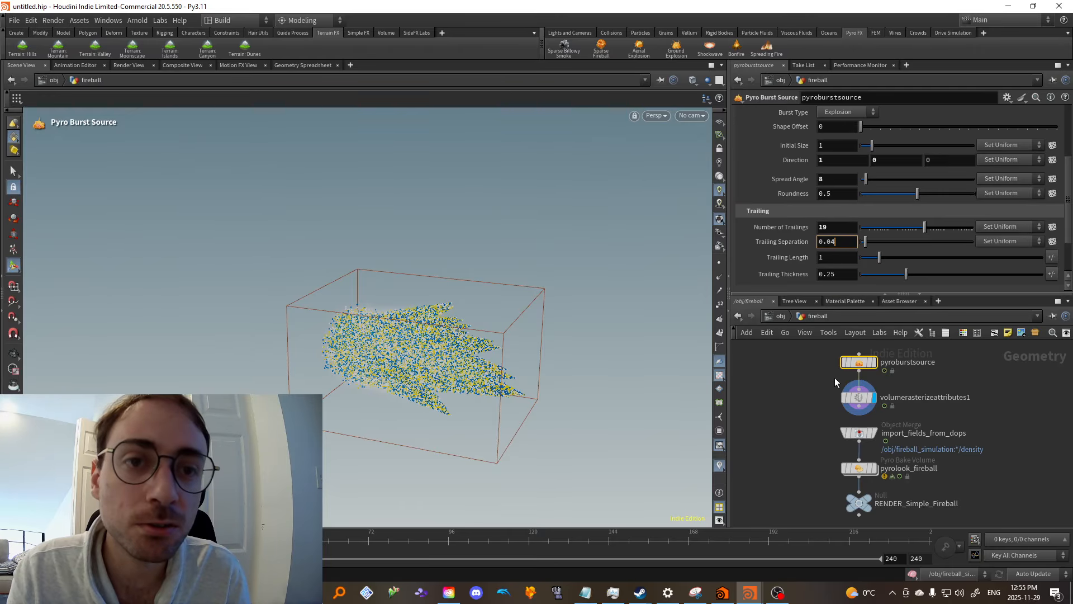
pyautogui.click(851, 397)
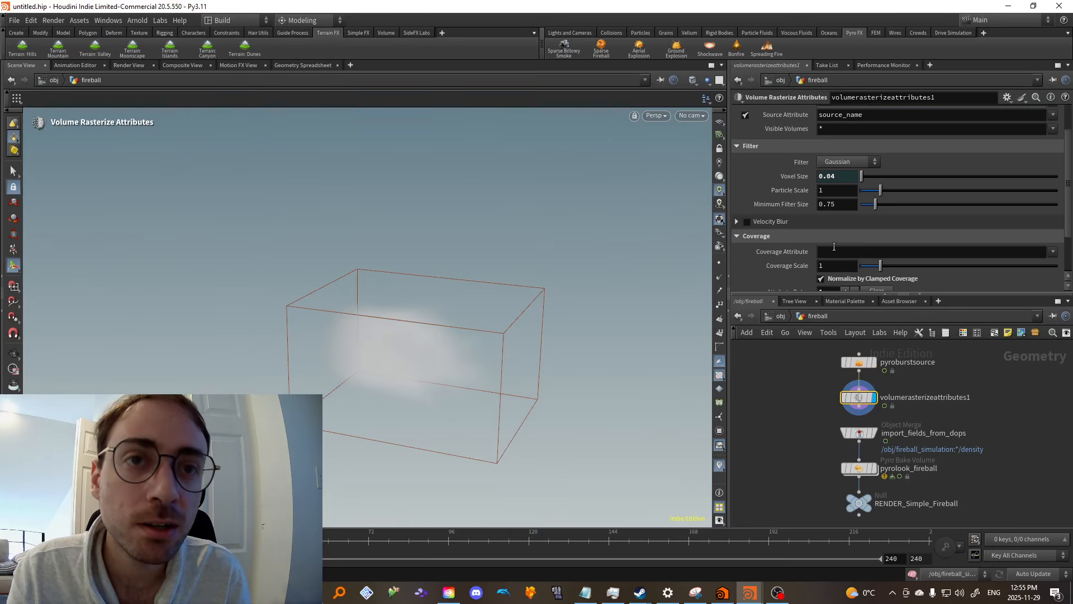
pyautogui.click(803, 179)
pyautogui.click(806, 179)
pyautogui.moveTo(804, 436); pyautogui.dragTo(793, 420, button='middle')
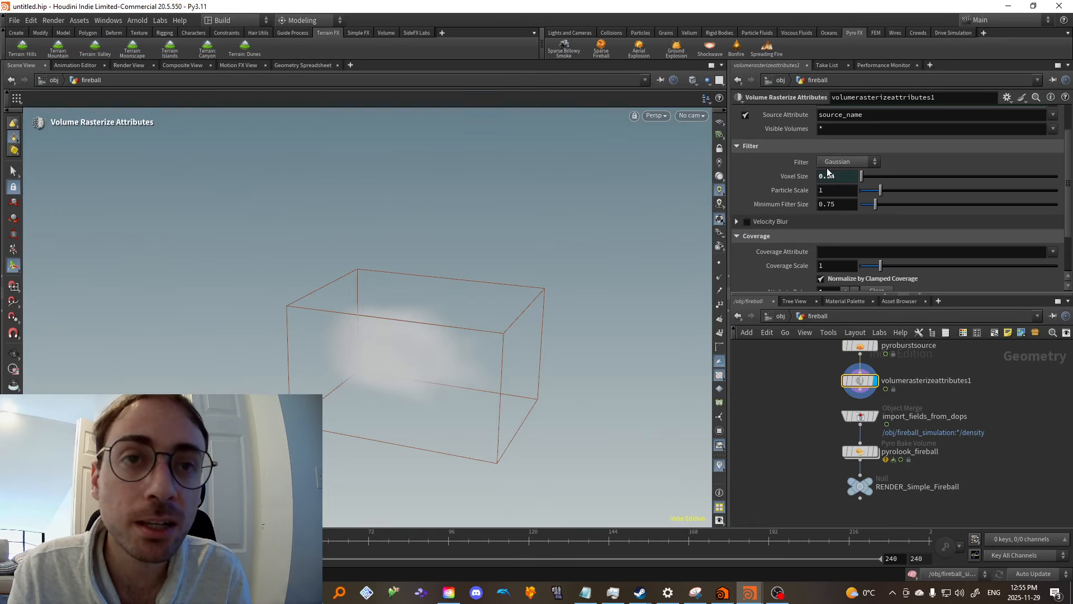
# Display the pyrolook_fireball node, then open the fireball_simulation DOP network, cancelling any stray wire from the output node
pyautogui.click(875, 451)
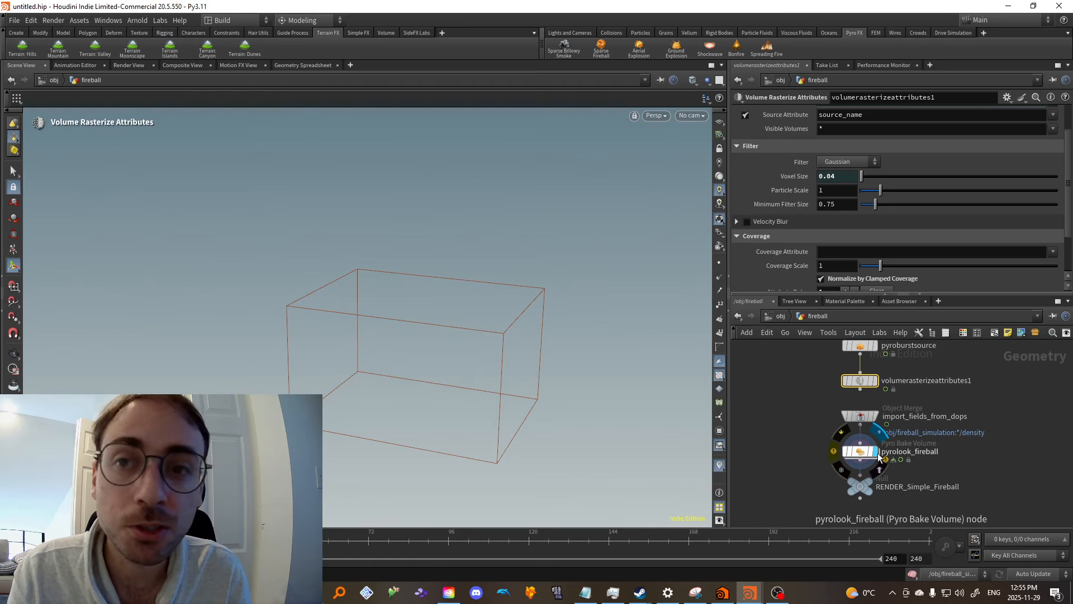
pyautogui.click(871, 481)
pyautogui.click(771, 476)
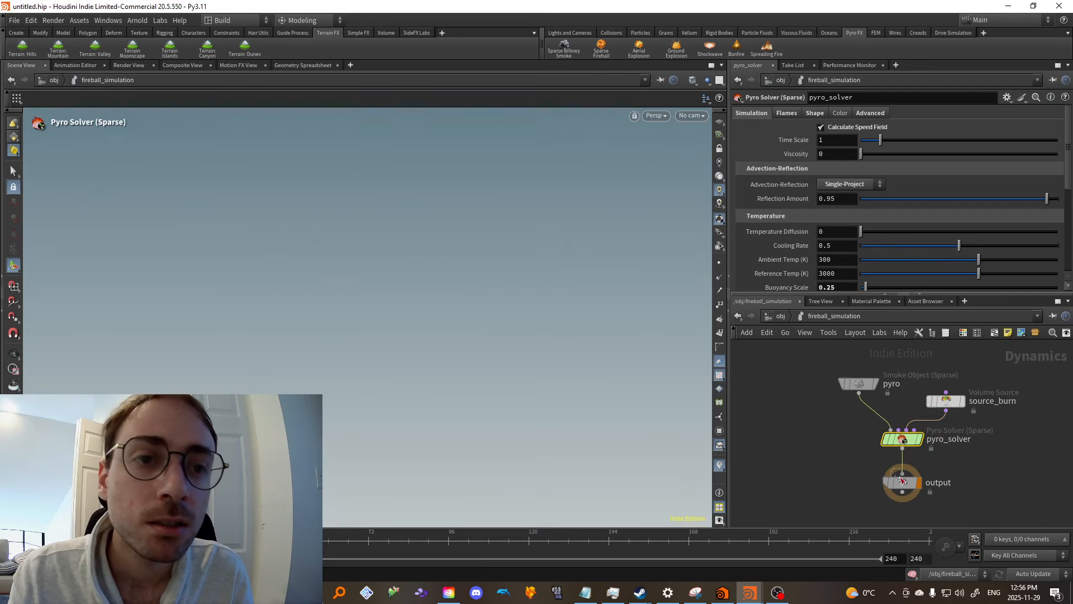
pyautogui.click(901, 480)
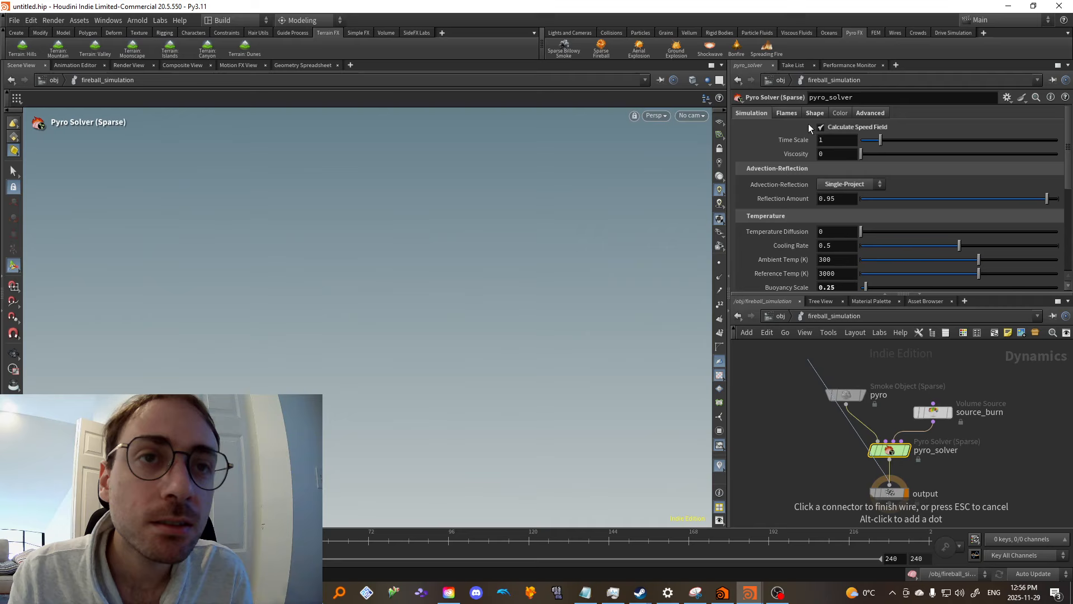
pyautogui.press('u')
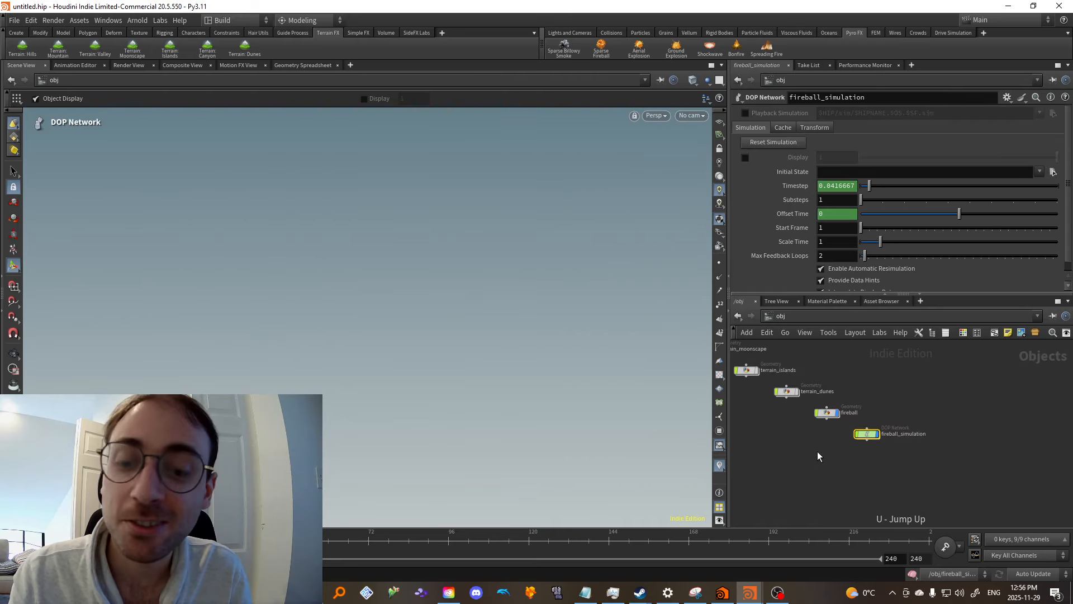
pyautogui.press('i')
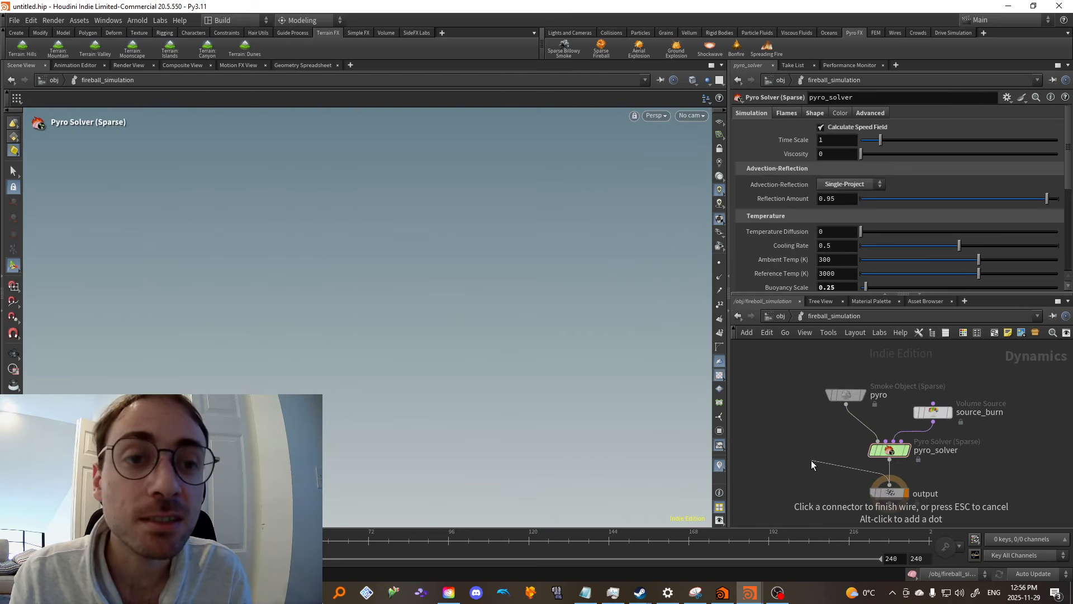
pyautogui.press('Escape')
pyautogui.press('u')
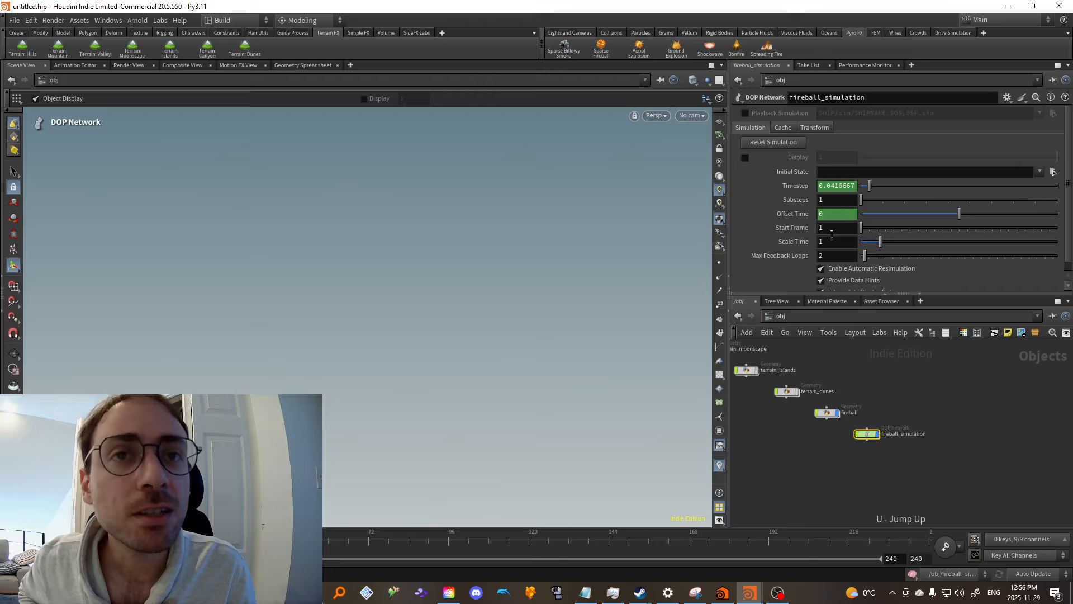
pyautogui.doubleClick(867, 434)
pyautogui.press('Return')
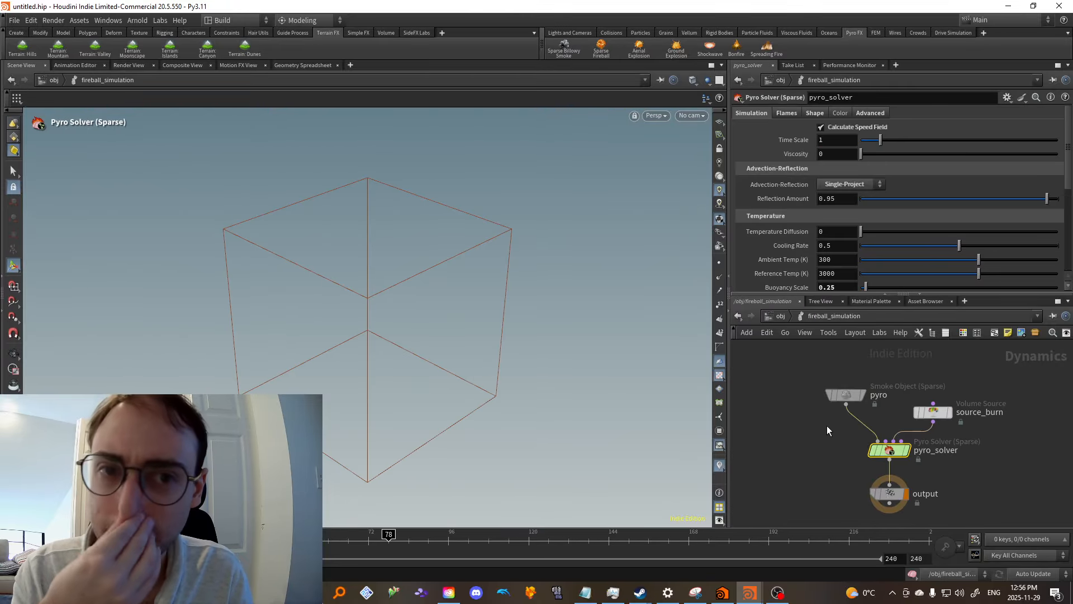
# Review the Properties and Creation parameters of the pyro smoke object and the settings of the source_burn volume source
pyautogui.click(846, 395)
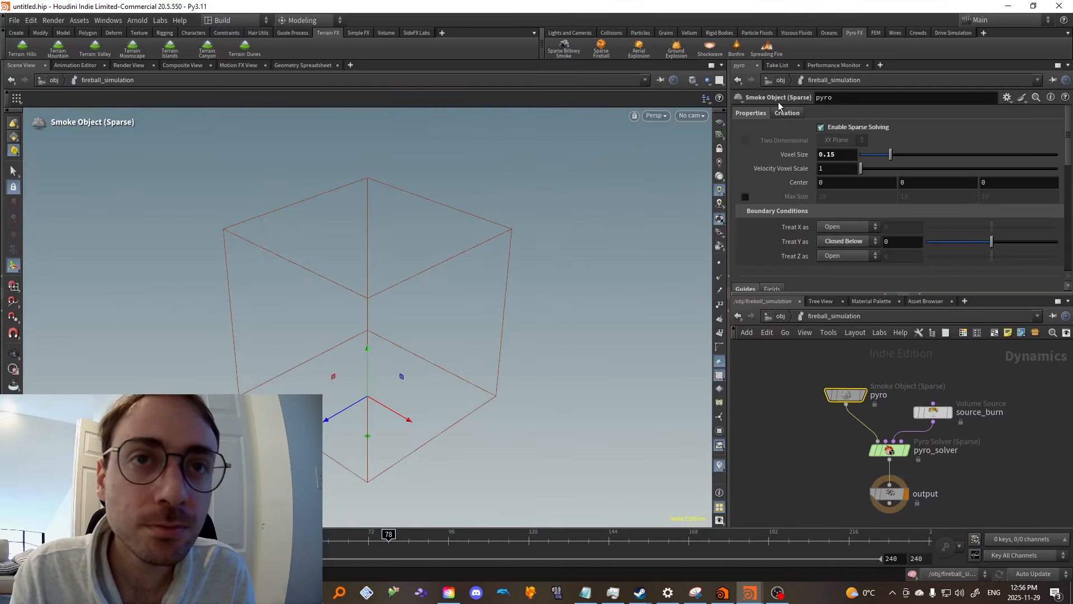
pyautogui.click(787, 112)
pyautogui.click(750, 113)
pyautogui.click(933, 412)
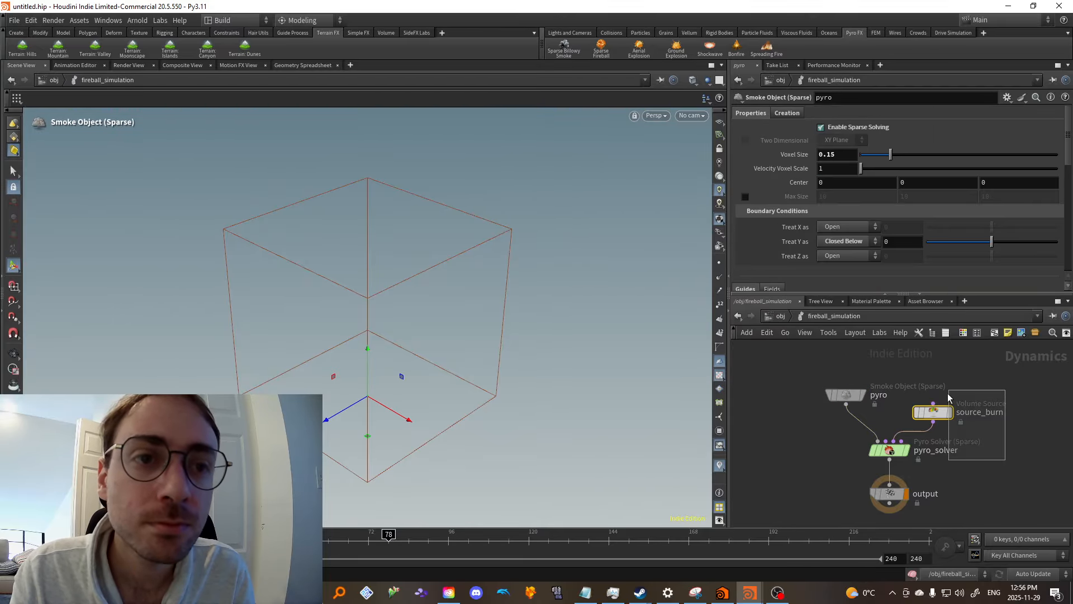
pyautogui.click(998, 445)
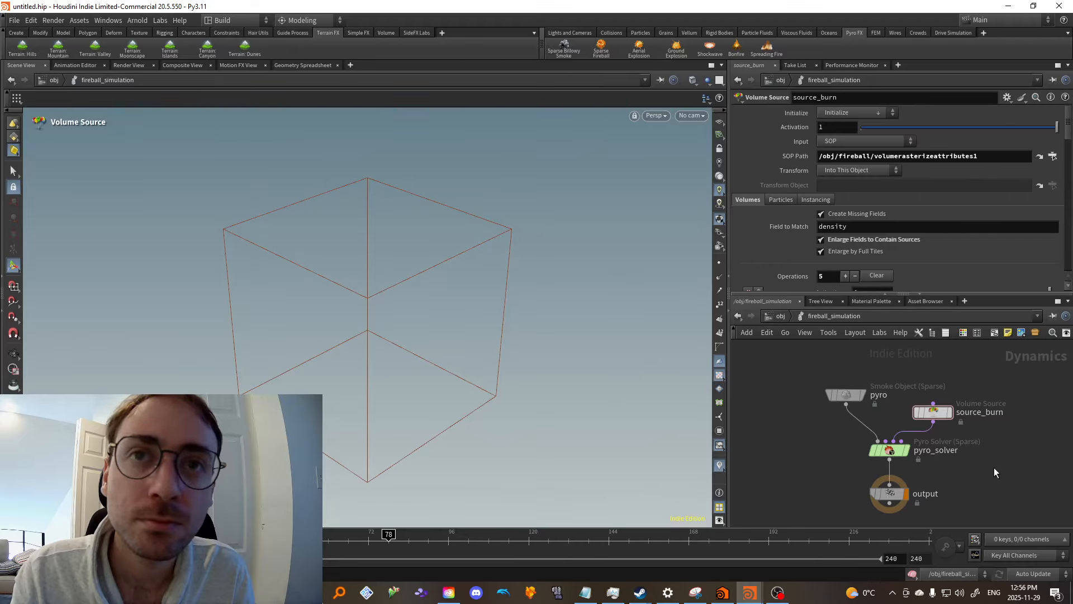
# Return to the object level and delete all the terrain objects together with fireball and fireball_simulation
pyautogui.press('u')
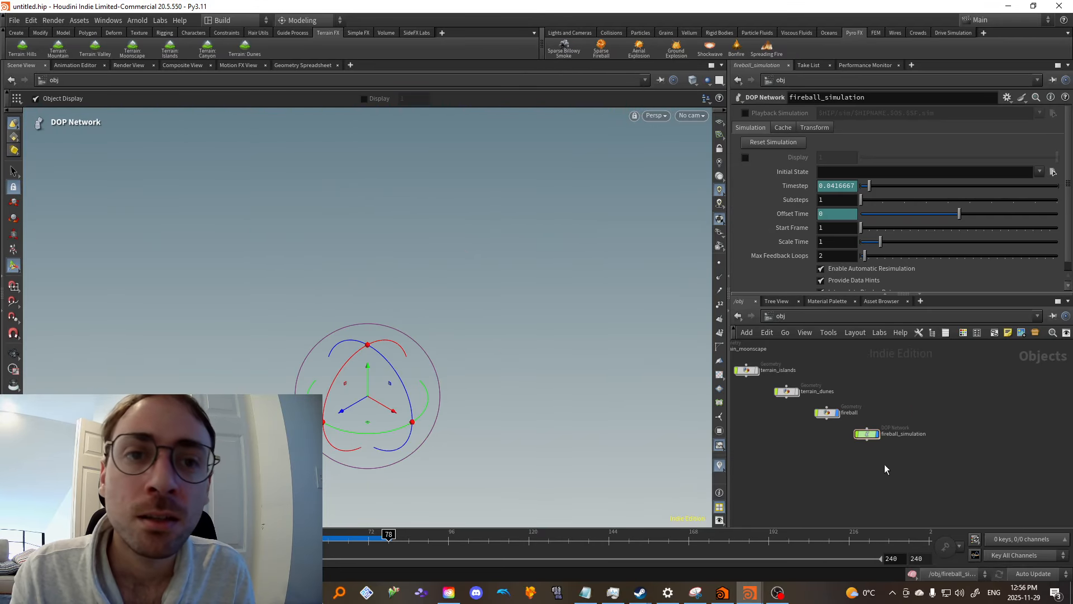
pyautogui.scroll(-5, 901, 472)
pyautogui.moveTo(901, 472); pyautogui.dragTo(957, 474, button='middle')
pyautogui.moveTo(973, 482); pyautogui.dragTo(774, 343)
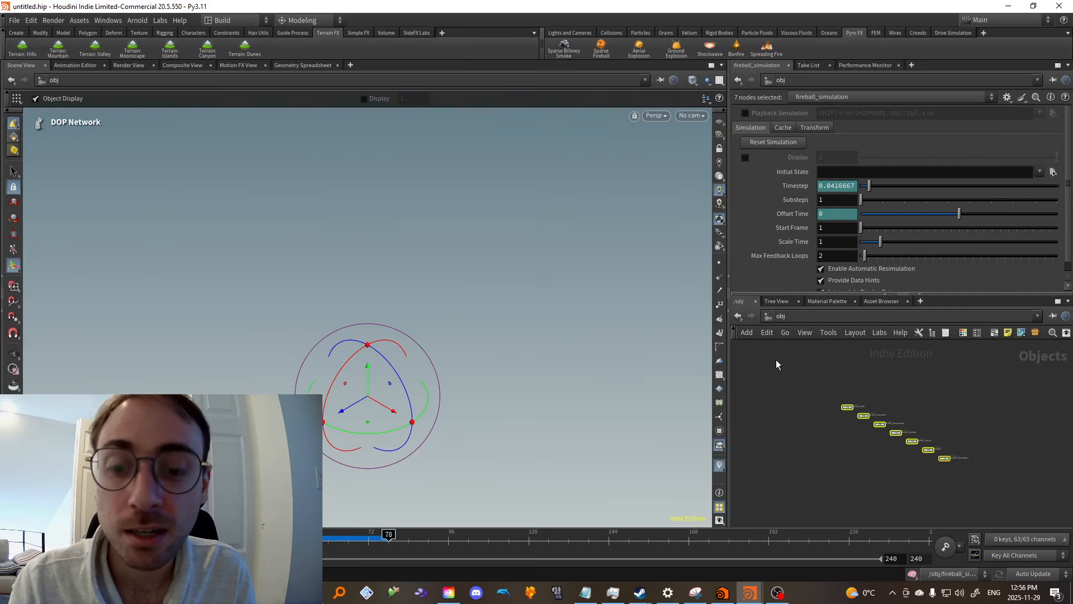
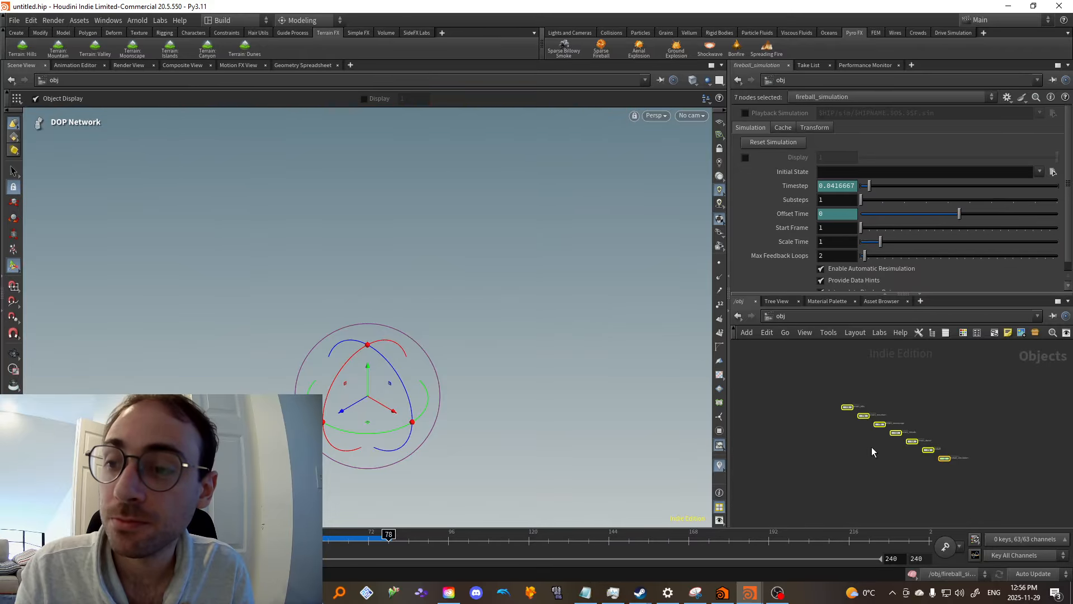
pyautogui.press('Delete')
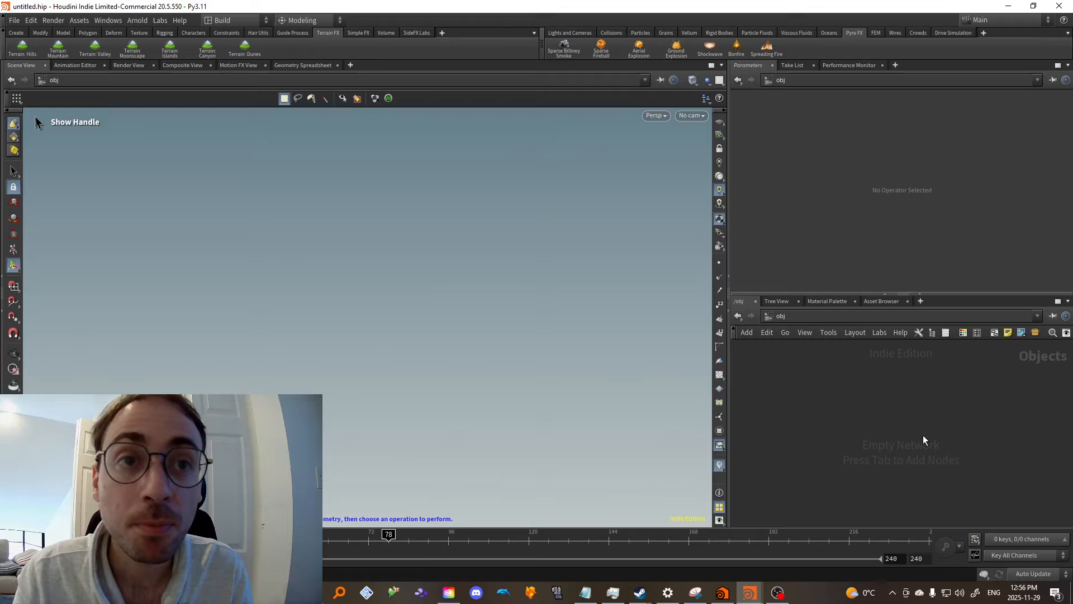
# Create a new Sparse Fireball setup near the scene origin
pyautogui.press('Tab')
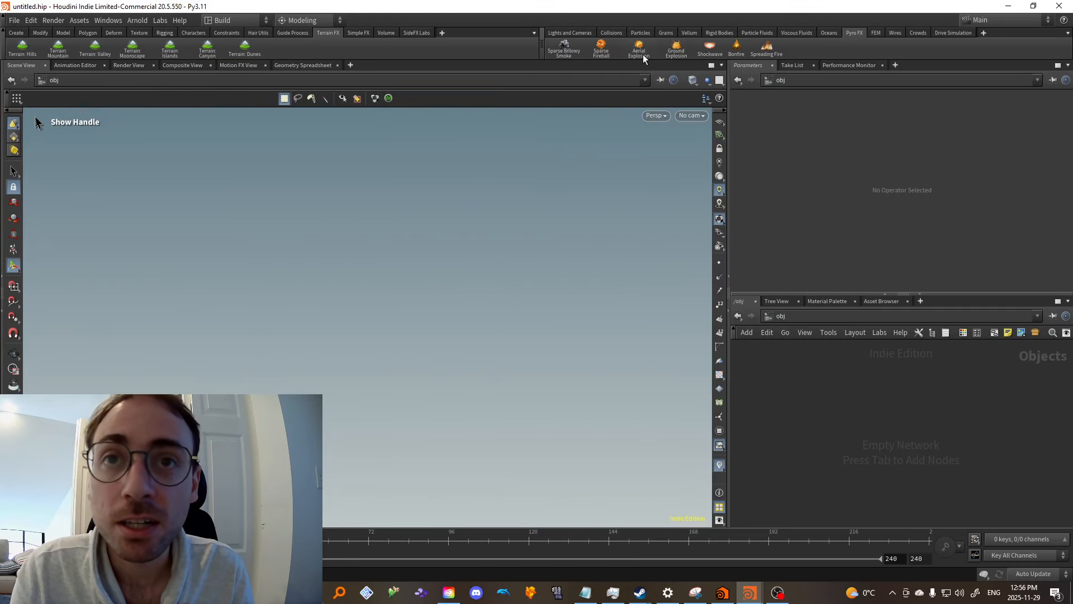
pyautogui.click(602, 49)
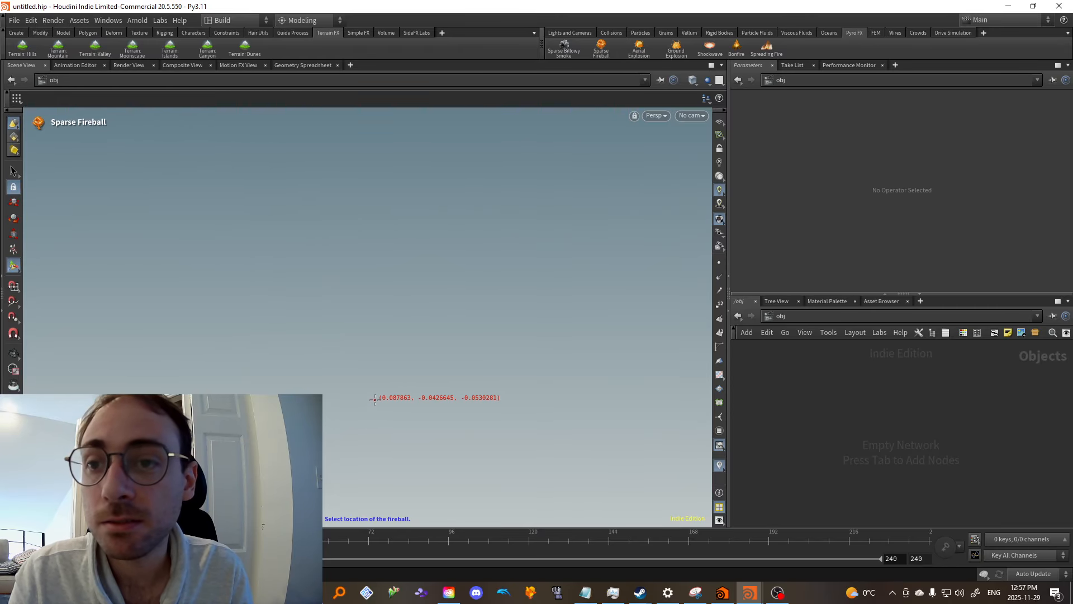
pyautogui.press('Escape')
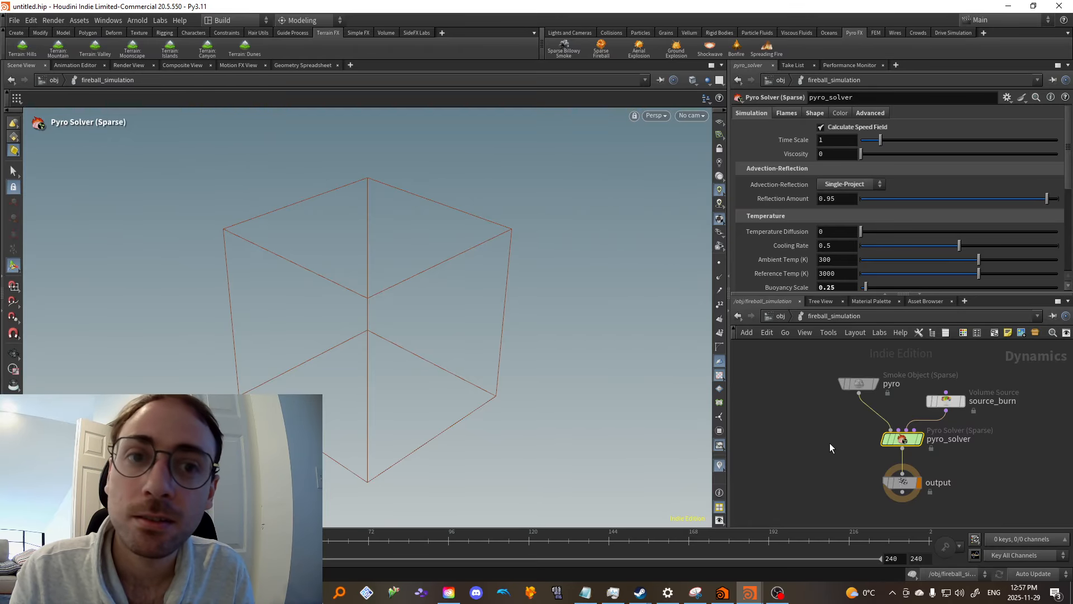
# Review the pyro smoke object's Creation and Properties settings and follow source_burn's SOP Path to volumerasterizeattributes1
pyautogui.click(859, 383)
pyautogui.click(788, 112)
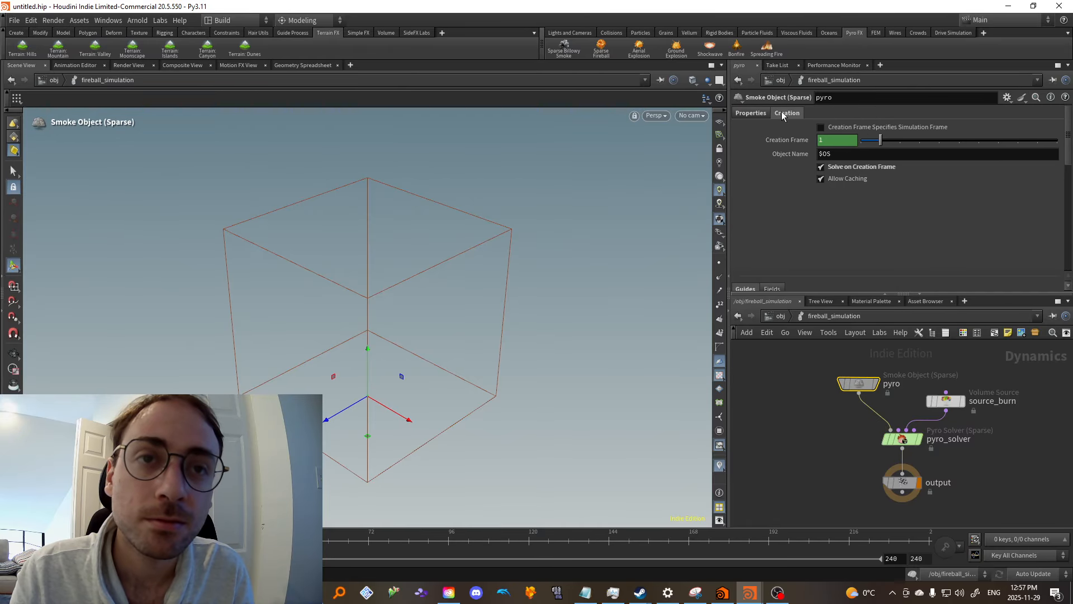
pyautogui.click(751, 112)
pyautogui.click(958, 401)
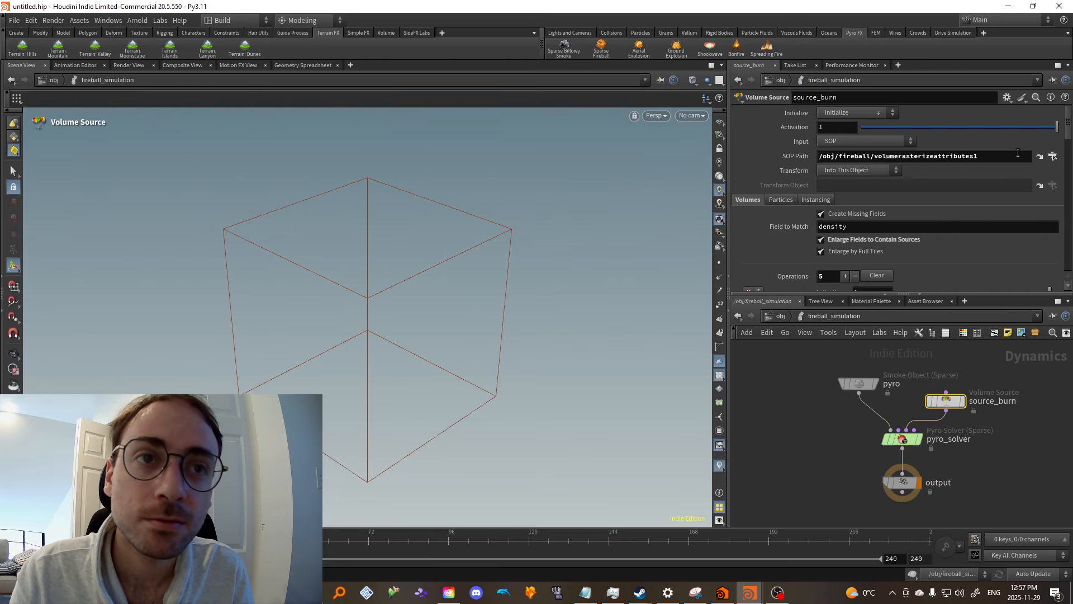
pyautogui.click(1039, 156)
# Frame the fireball volume and open pyrolook_fireball's material network to inspect the Pyro_Shader
pyautogui.press('g')
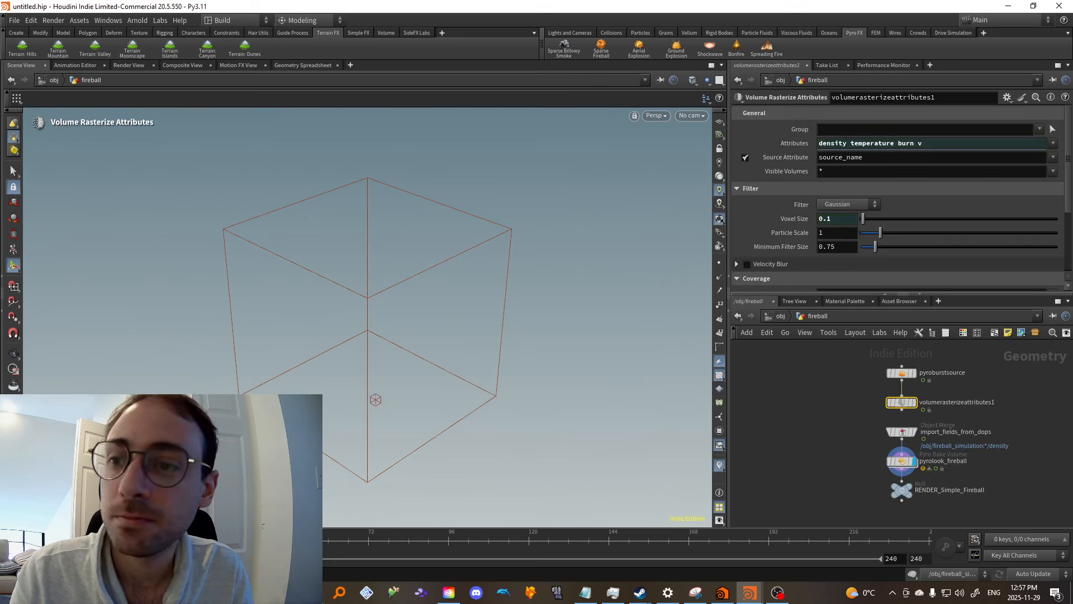
pyautogui.scroll(10, 414, 411)
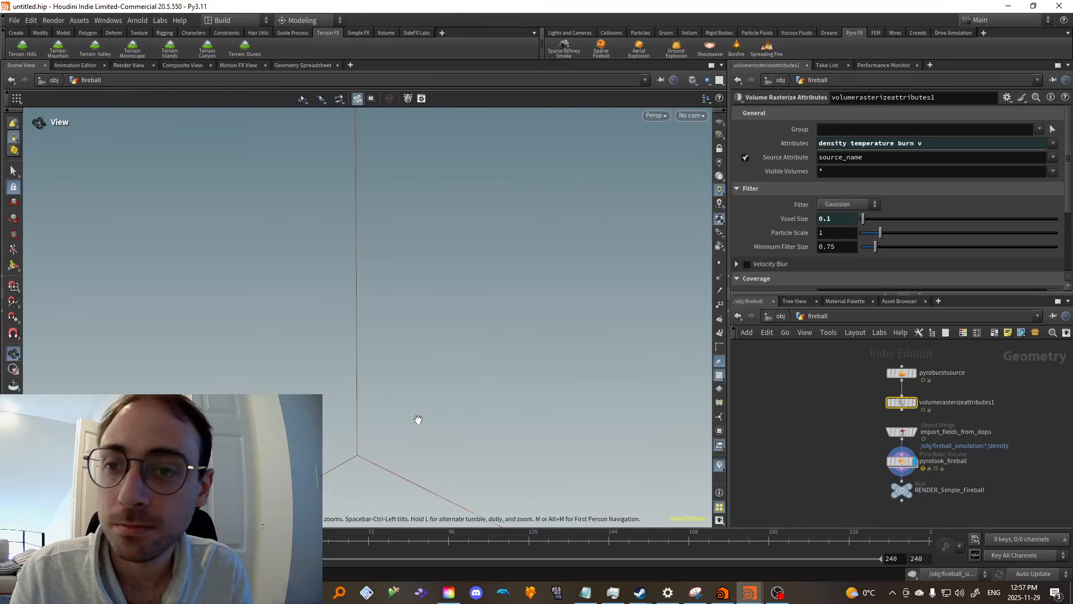
pyautogui.click(902, 461)
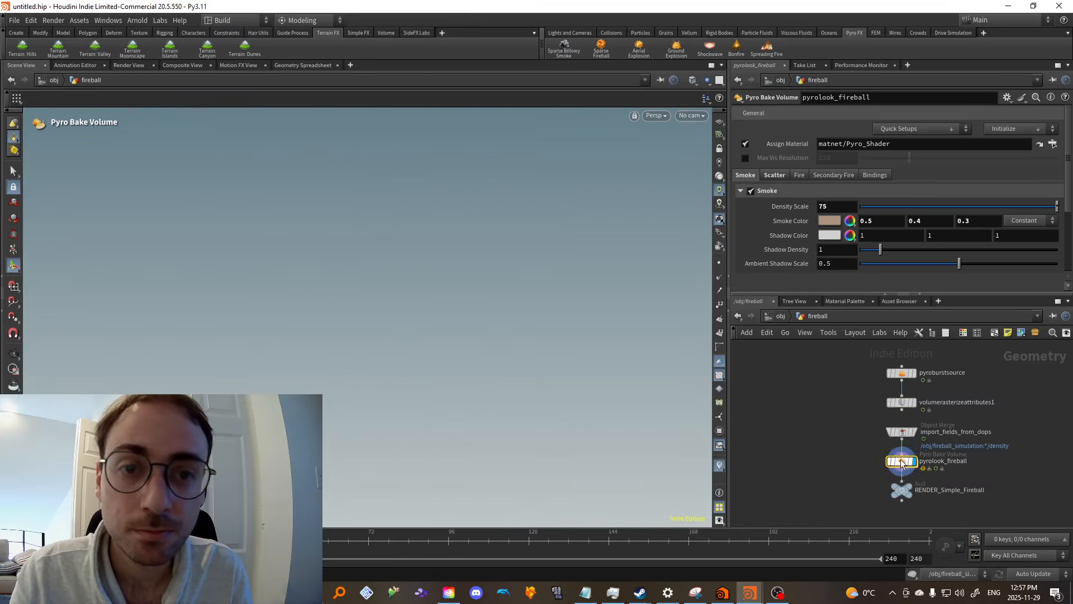
pyautogui.doubleClick(902, 461)
pyautogui.hotkey('space', 'g')
pyautogui.press('Return')
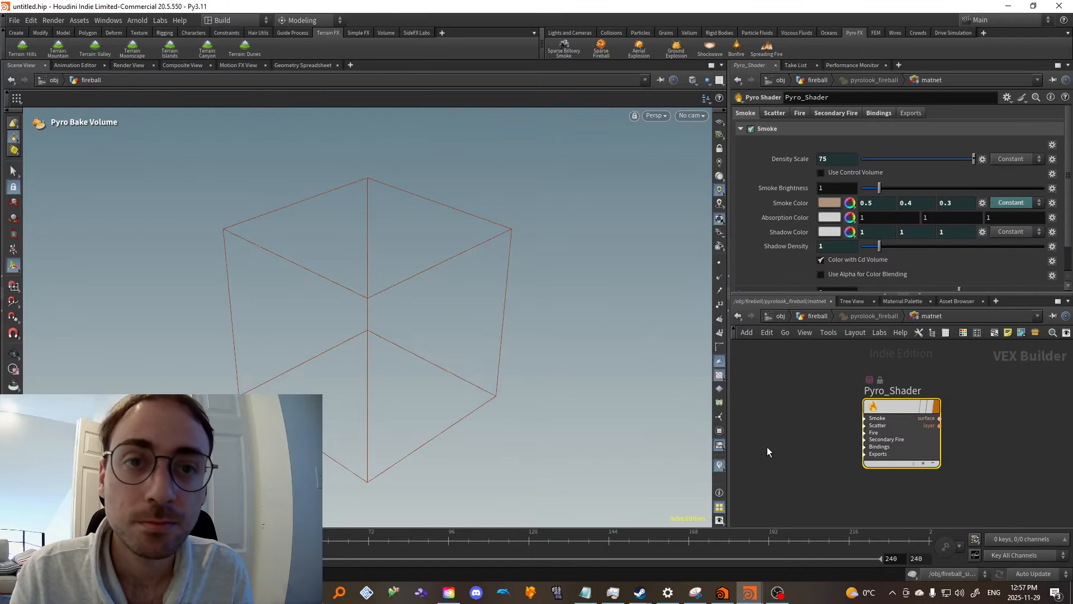
# Leave the material network for the object level and enter the fireball_simulation network
pyautogui.press('u')
pyautogui.press('u')
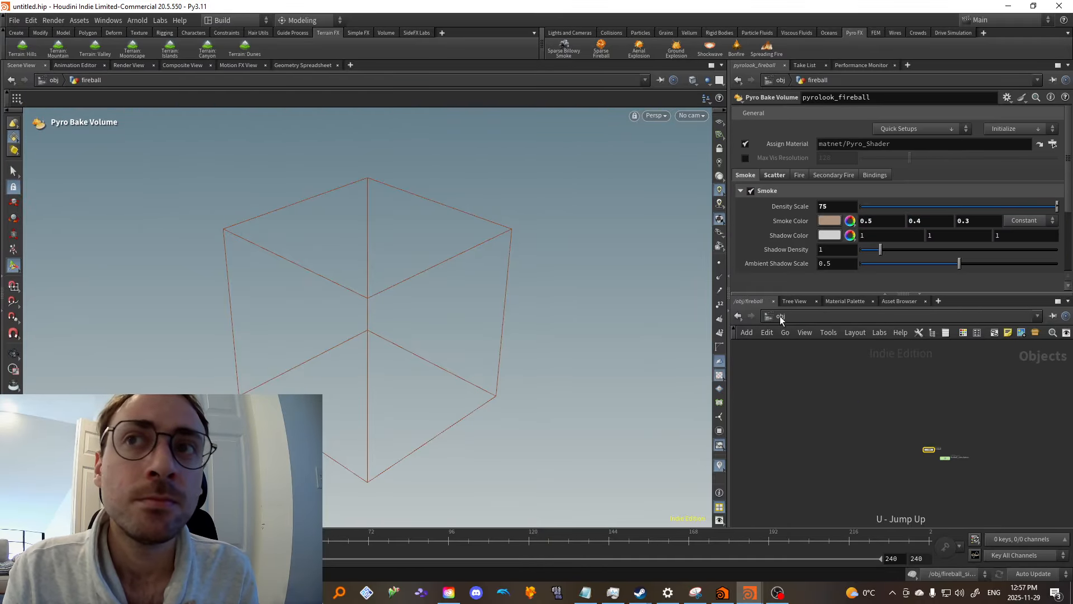
pyautogui.scroll(4, 905, 458)
pyautogui.press('i')
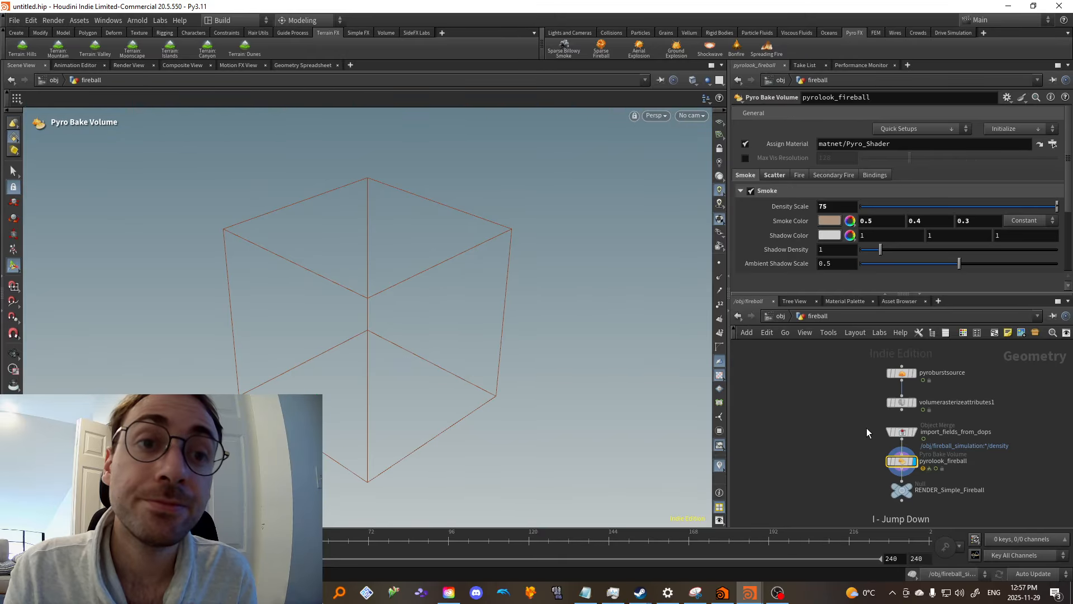
pyautogui.press('u')
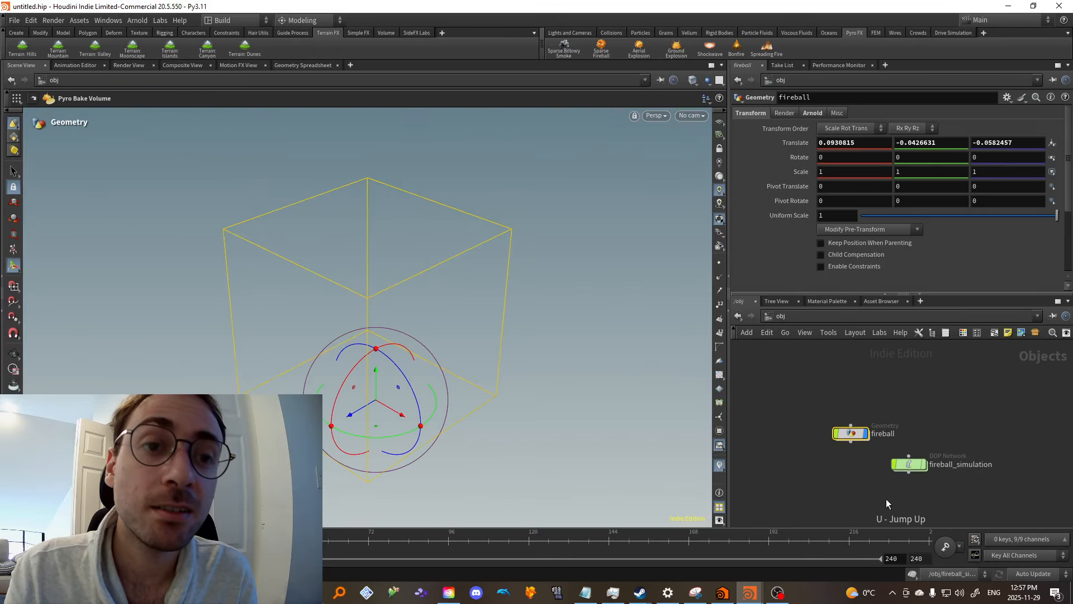
pyautogui.press('i')
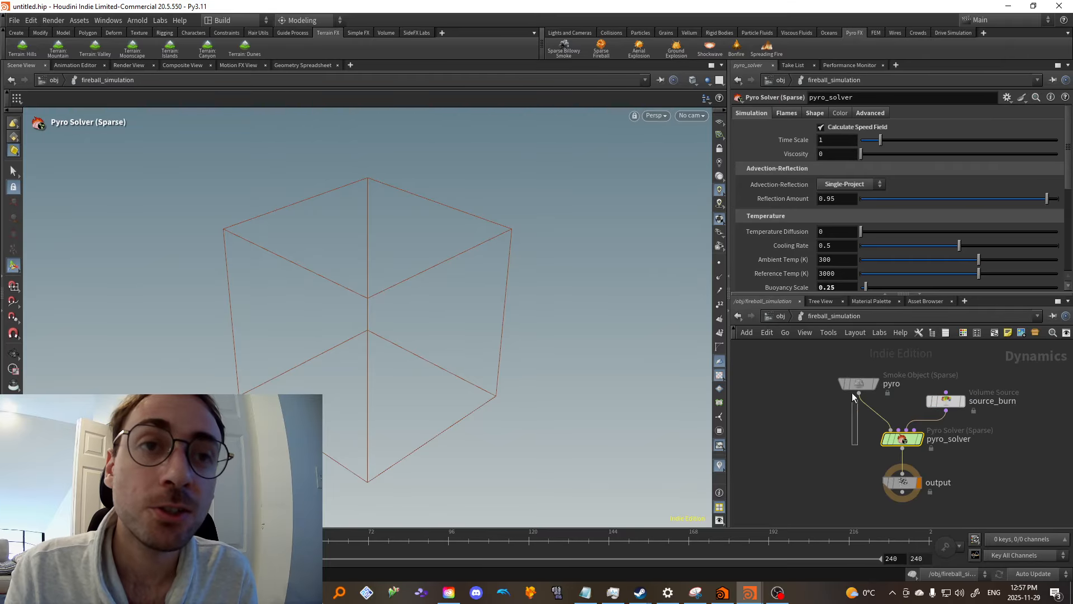
# Move the source_burn node farther from pyro and select the pyro smoke object
pyautogui.moveTo(852, 394); pyautogui.dragTo(848, 381)
pyautogui.moveTo(1003, 473); pyautogui.dragTo(950, 391)
pyautogui.moveTo(948, 401); pyautogui.dragTo(976, 383)
pyautogui.click(850, 389)
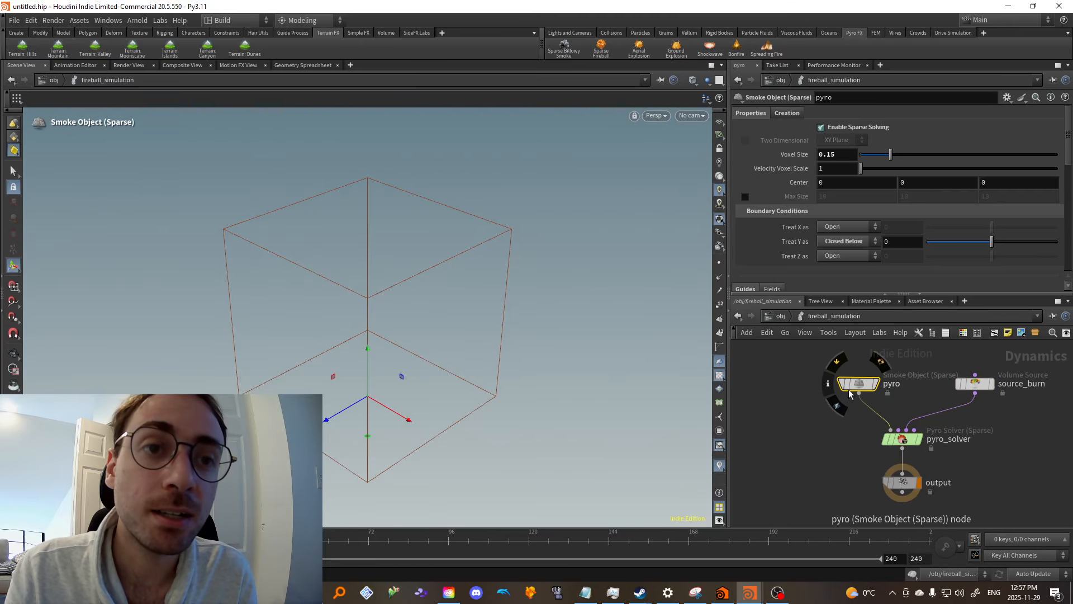
pyautogui.moveTo(747, 457); pyautogui.dragTo(727, 459, button='middle')
pyautogui.press('Escape')
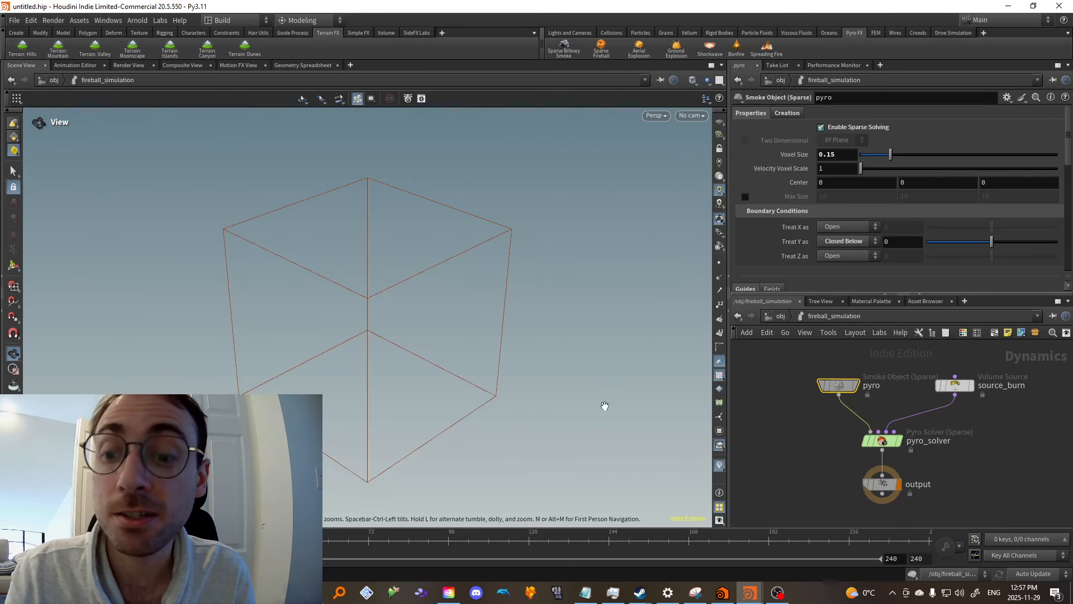
# Review the pyro_solver's simulation parameters, including the Advection-Reflection and Temperature settings
pyautogui.click(882, 441)
pyautogui.moveTo(841, 481); pyautogui.dragTo(805, 486, button='middle')
pyautogui.scroll(-4, 856, 176)
pyautogui.scroll(3, 857, 176)
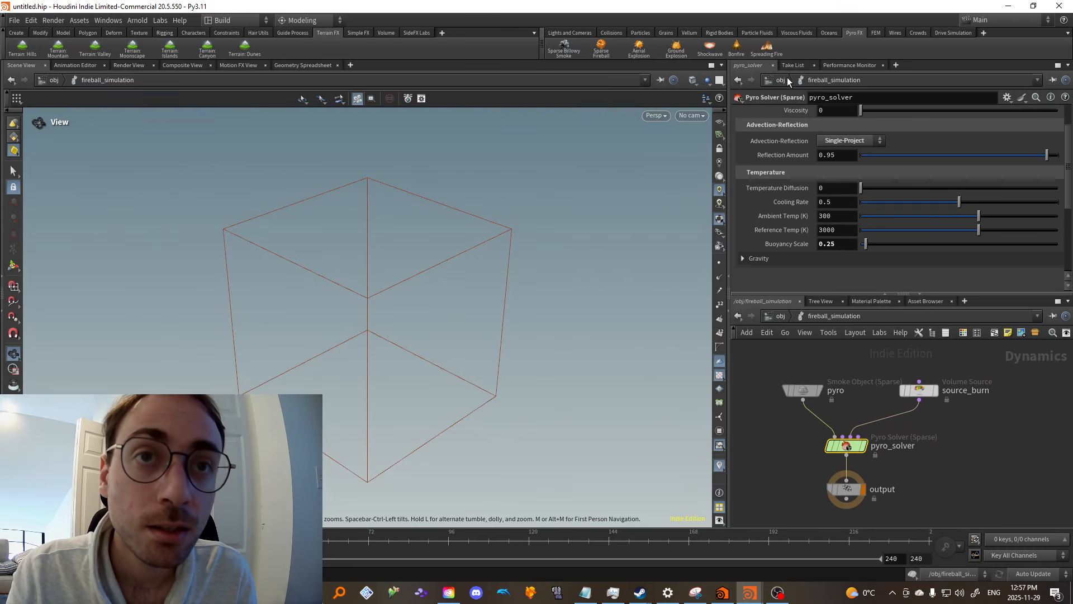
# Return to the object level, move the fireball node away from fireball_simulation, and create a Sparse Billowy Smoke setup near the origin
pyautogui.click(784, 80)
pyautogui.moveTo(850, 434); pyautogui.dragTo(821, 448)
pyautogui.doubleClick(823, 449)
pyautogui.press('u')
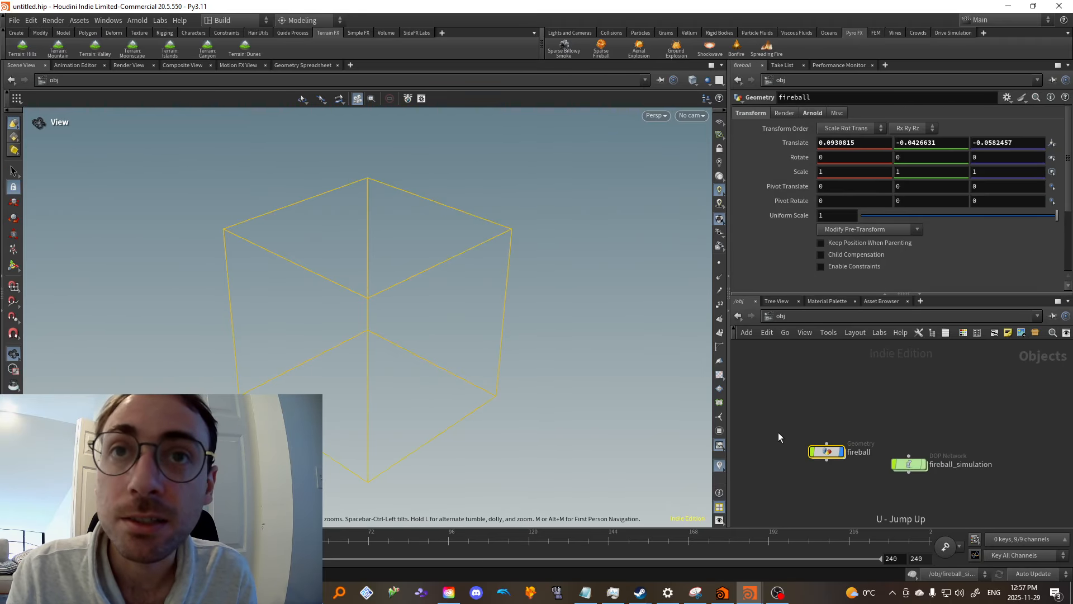
pyautogui.click(558, 52)
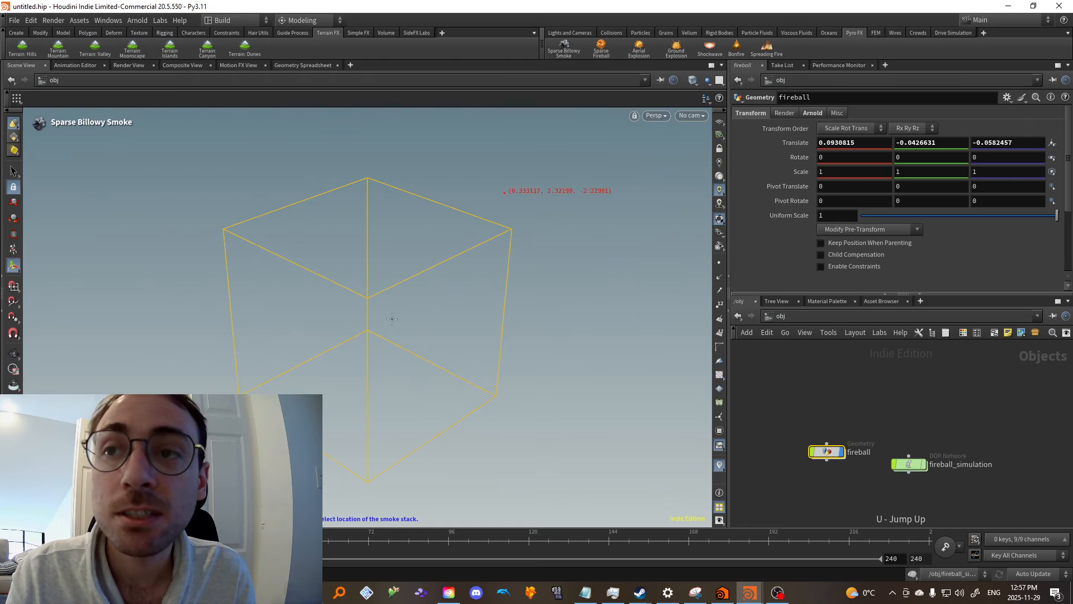
pyautogui.click(366, 396)
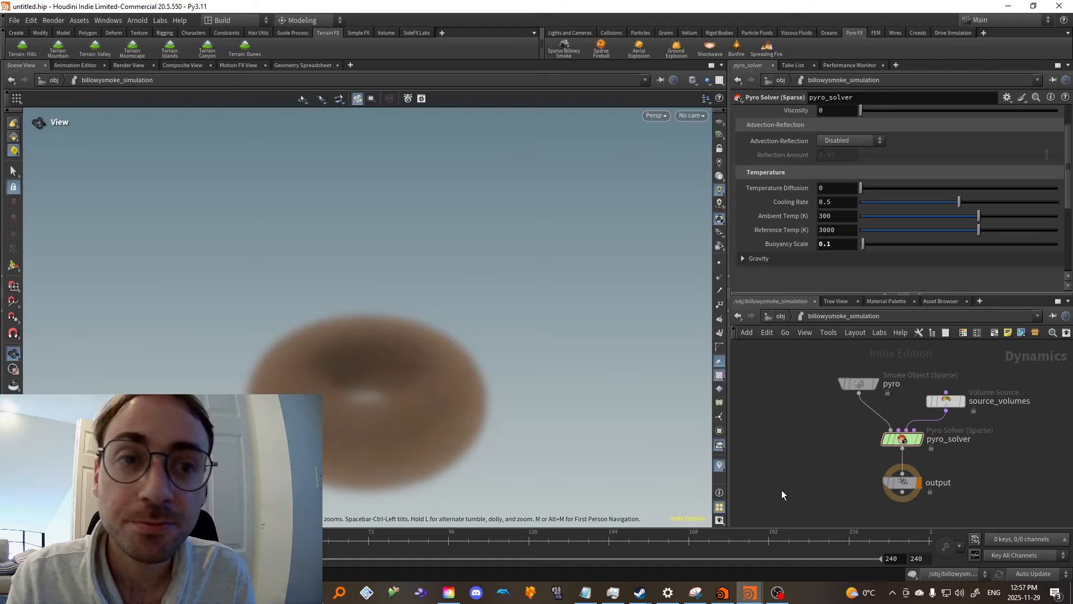
# Delete the fireball and fireball_simulation objects from the object level, keeping the billowy smoke setup
pyautogui.press('u')
pyautogui.moveTo(774, 478); pyautogui.dragTo(866, 484, button='middle')
pyautogui.moveTo(801, 445); pyautogui.dragTo(895, 376)
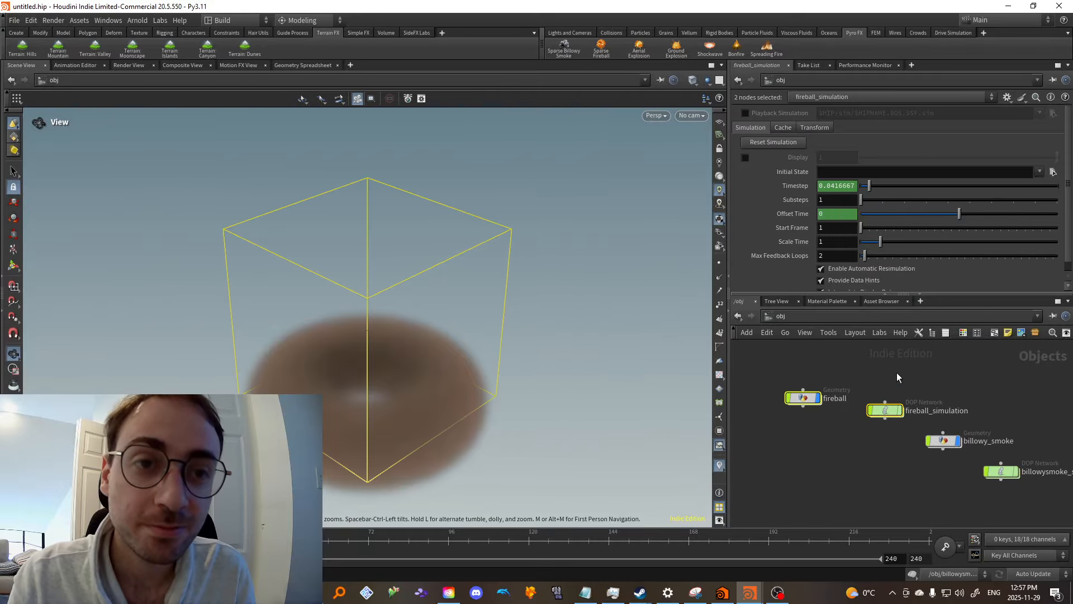
pyautogui.press('Delete')
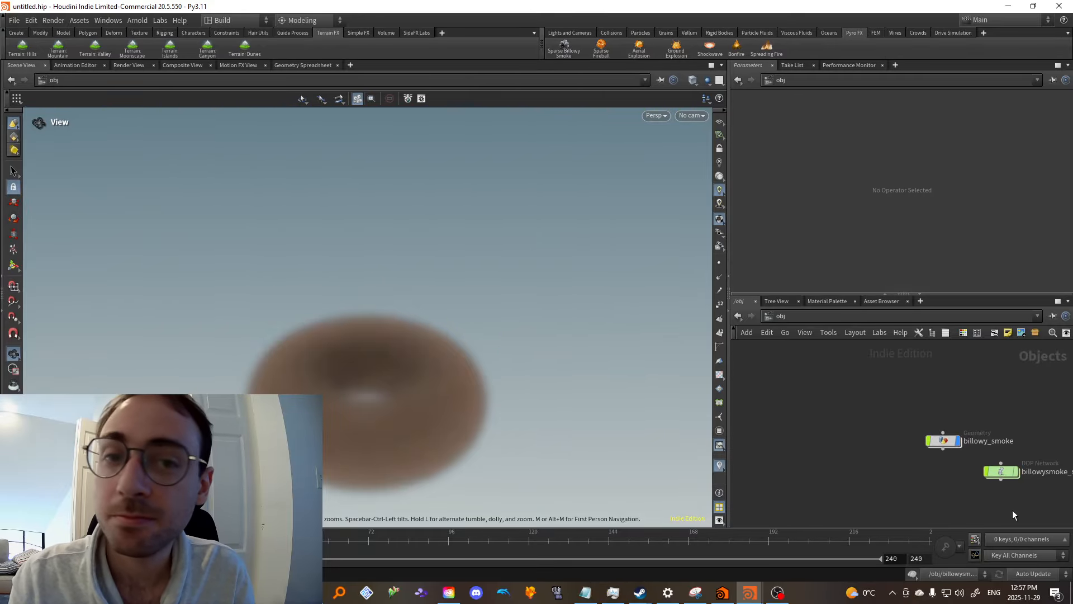
# Display the billowysmoke_simulation network instead of the billowy_smoke object and inspect the rising smoke
pyautogui.doubleClick(960, 448)
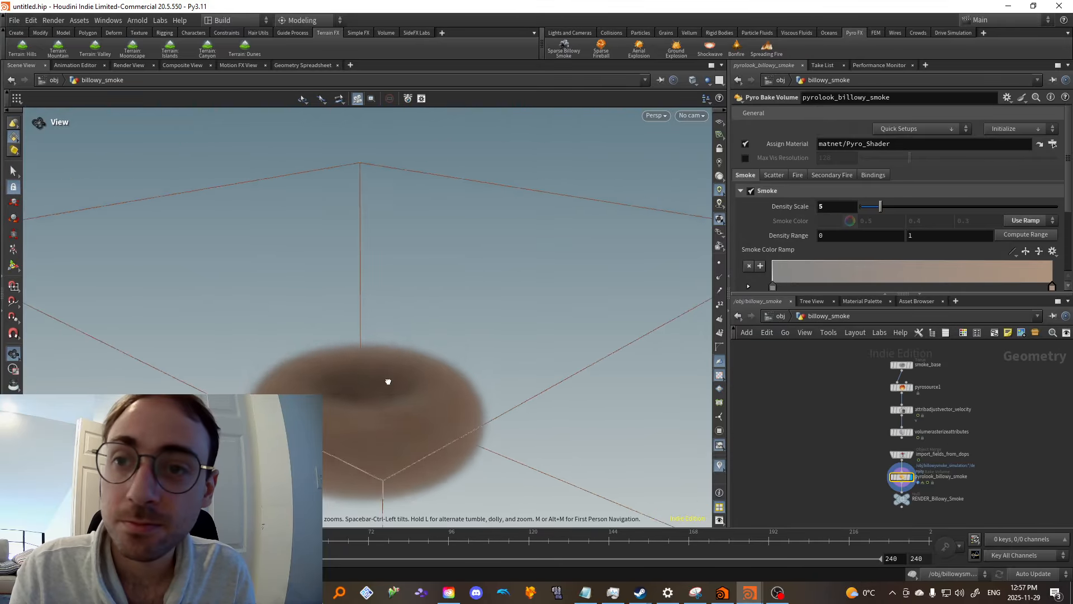
pyautogui.press('u')
pyautogui.moveTo(946, 490); pyautogui.dragTo(882, 479, button='middle')
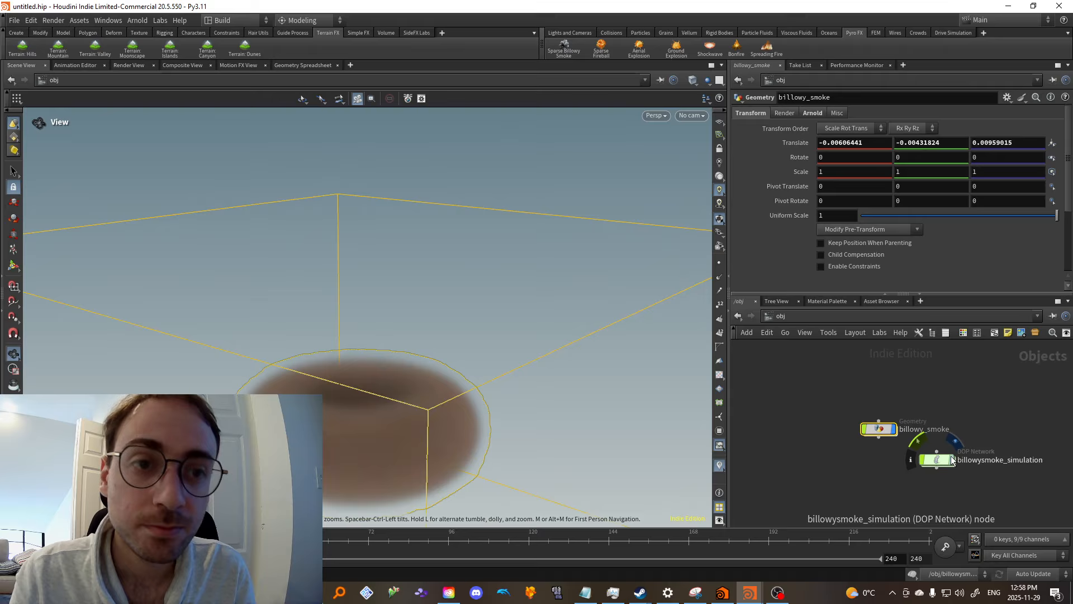
pyautogui.click(952, 460)
pyautogui.click(895, 429)
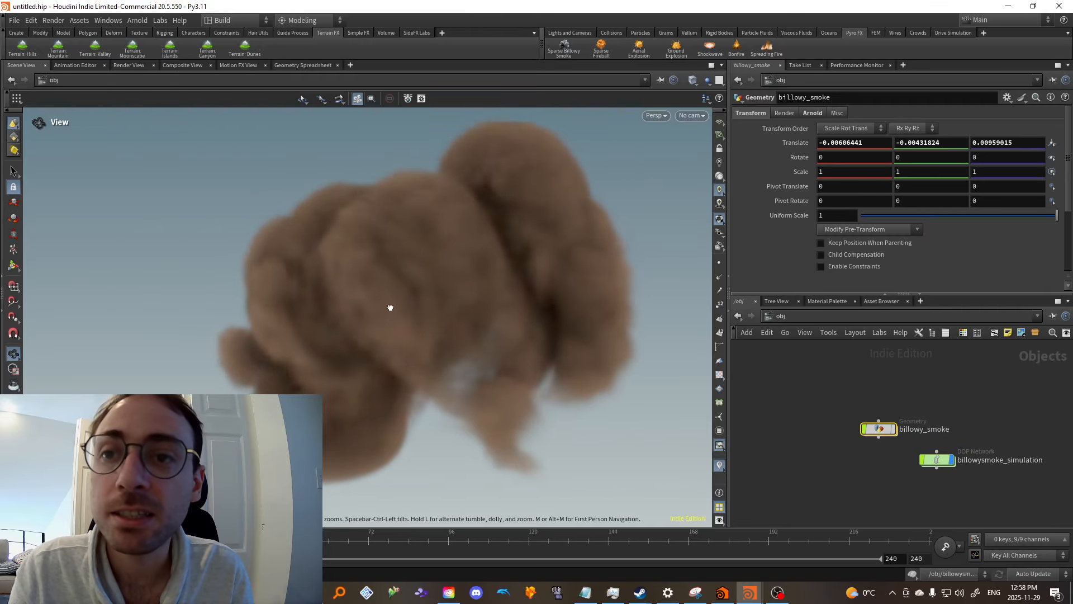
pyautogui.moveTo(390, 308); pyautogui.dragTo(429, 328, button='right')
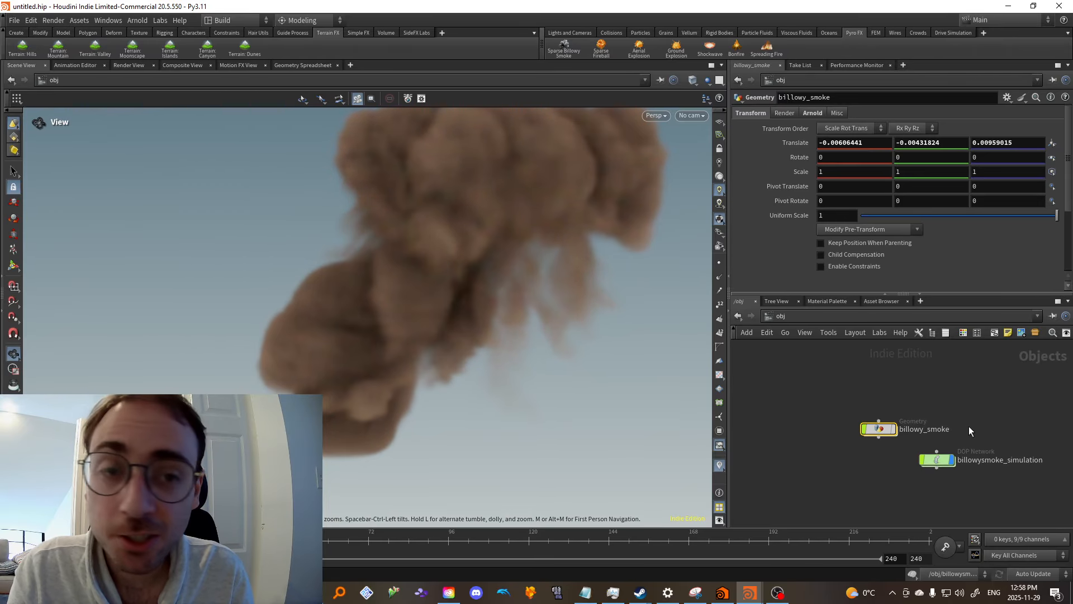
# Inside billowy_smoke, display the smoke_base torus and the pyrosource1 points in turn, framing the scattered points
pyautogui.doubleClick(879, 429)
pyautogui.click(893, 396)
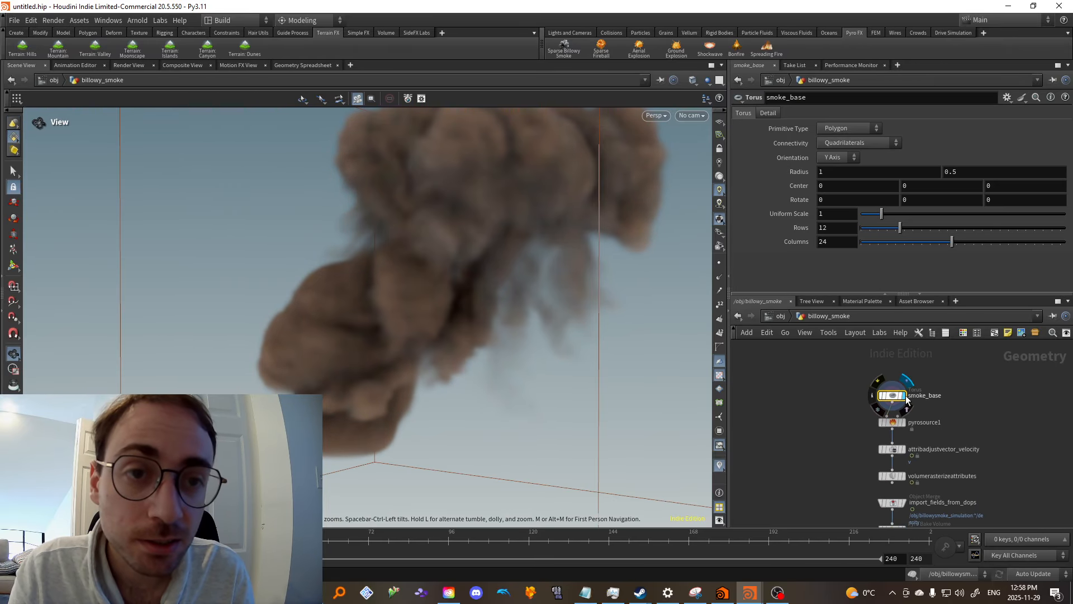
pyautogui.click(907, 396)
pyautogui.click(891, 423)
pyautogui.click(902, 423)
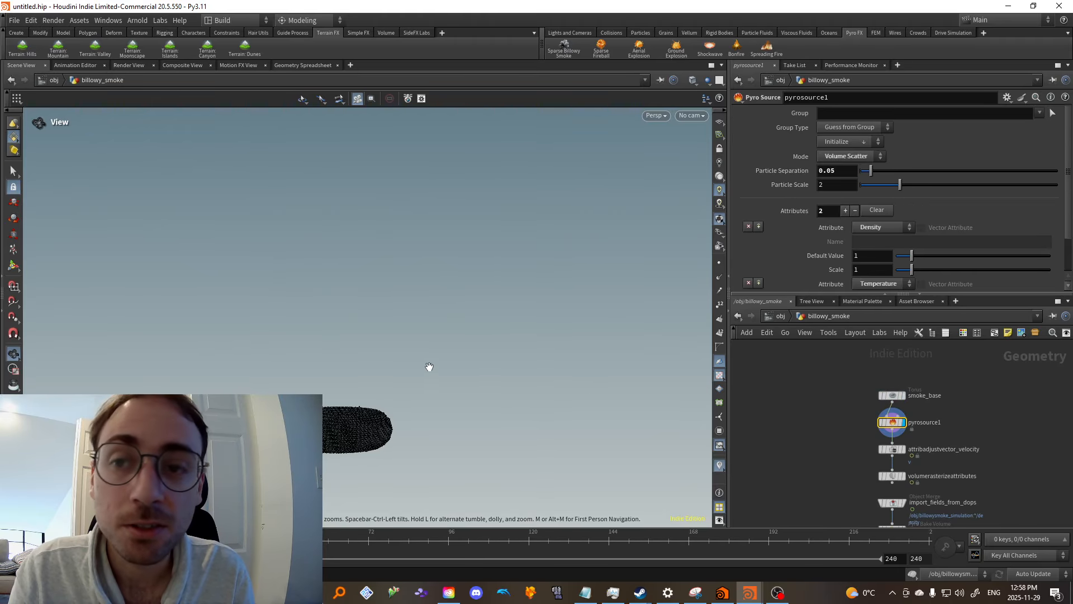
pyautogui.press('g')
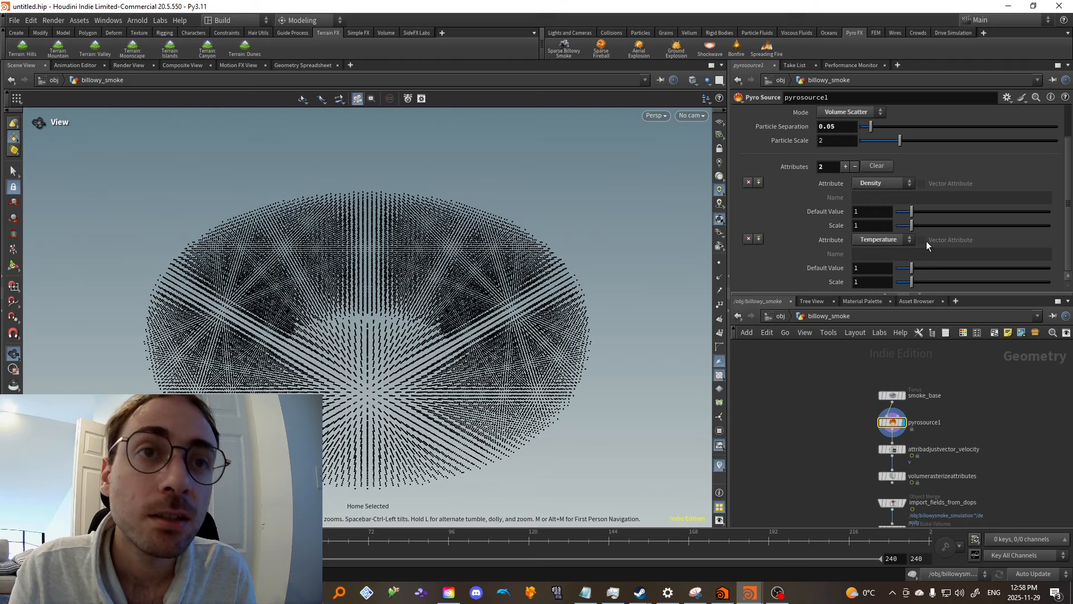
# Examine the Density and Temperature attribute settings of the pyrosource1 node
pyautogui.scroll(-1, 927, 240)
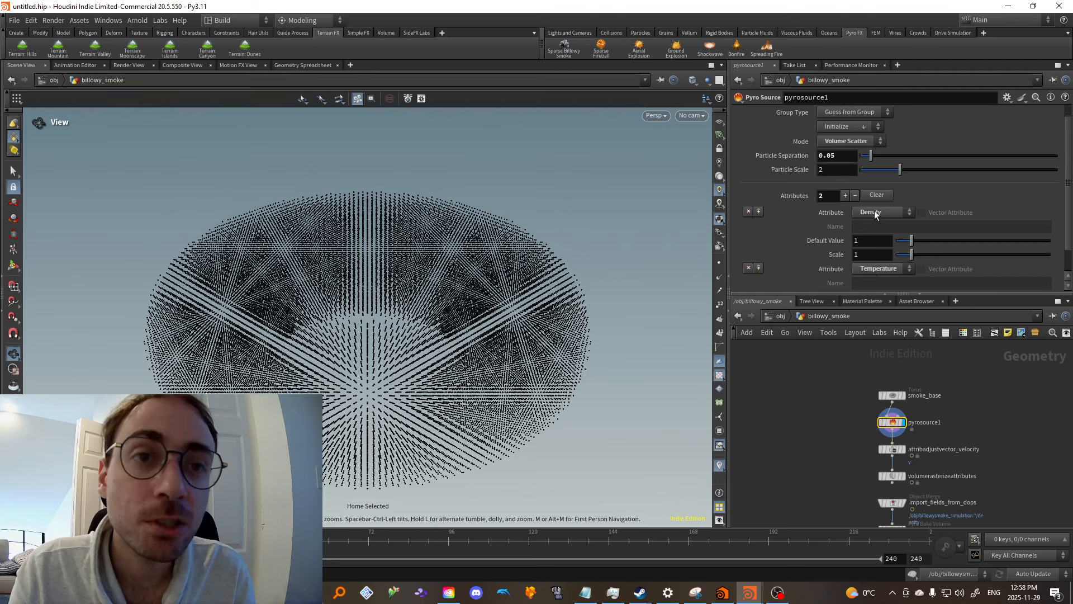
pyautogui.scroll(5, 834, 450)
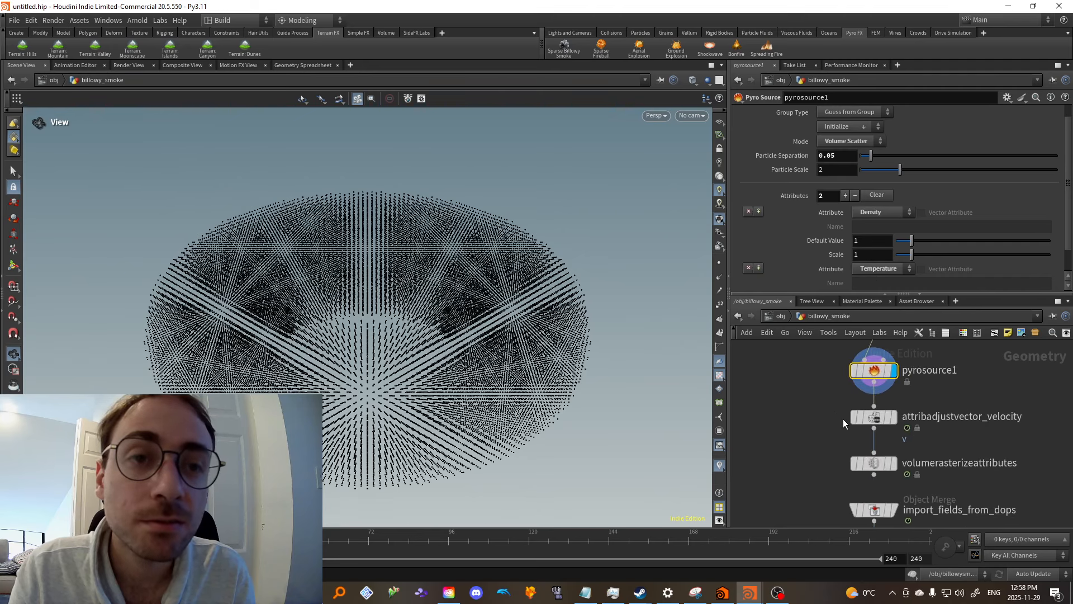
pyautogui.moveTo(843, 420); pyautogui.dragTo(913, 419)
pyautogui.moveTo(806, 384); pyautogui.dragTo(904, 358)
pyautogui.scroll(-2, 878, 267)
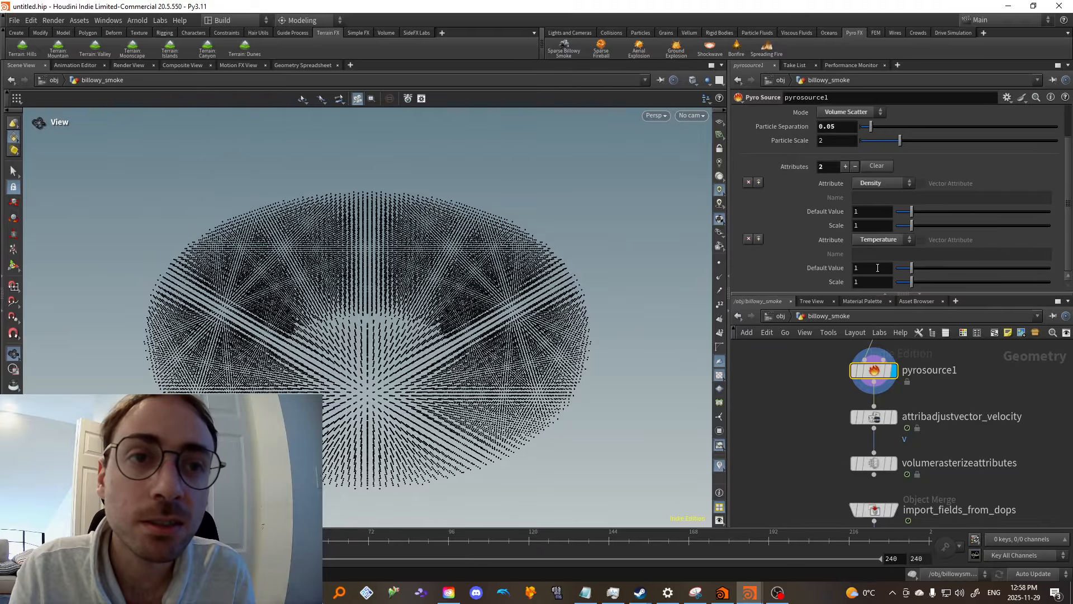
# Select attribadjustvector_velocity and examine its Pre-Process, Adjustment Value and Noise Pattern settings
pyautogui.click(874, 417)
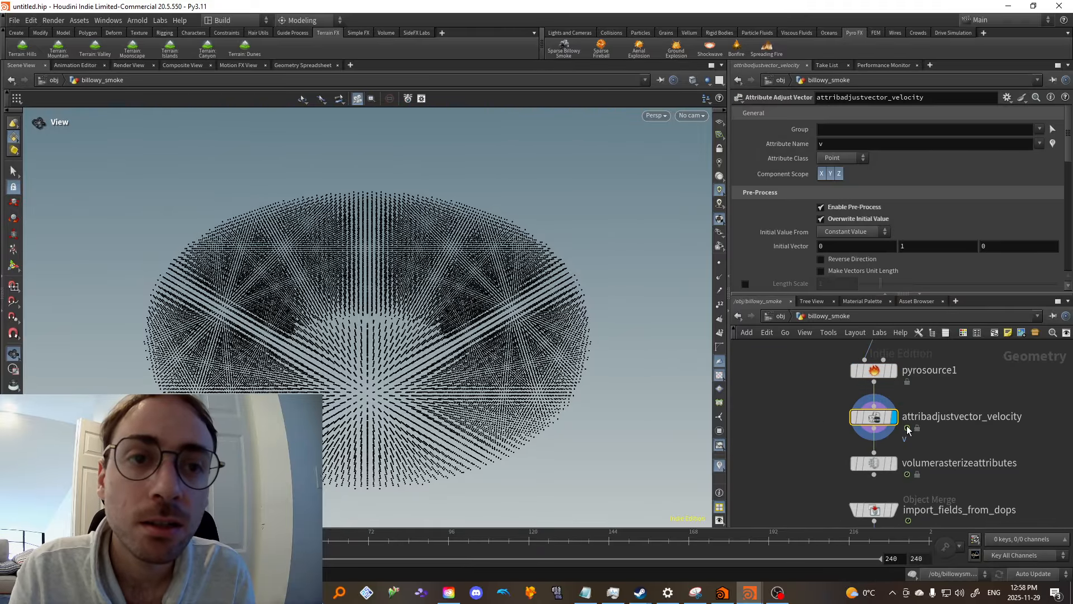
pyautogui.moveTo(810, 424); pyautogui.dragTo(799, 384, button='middle')
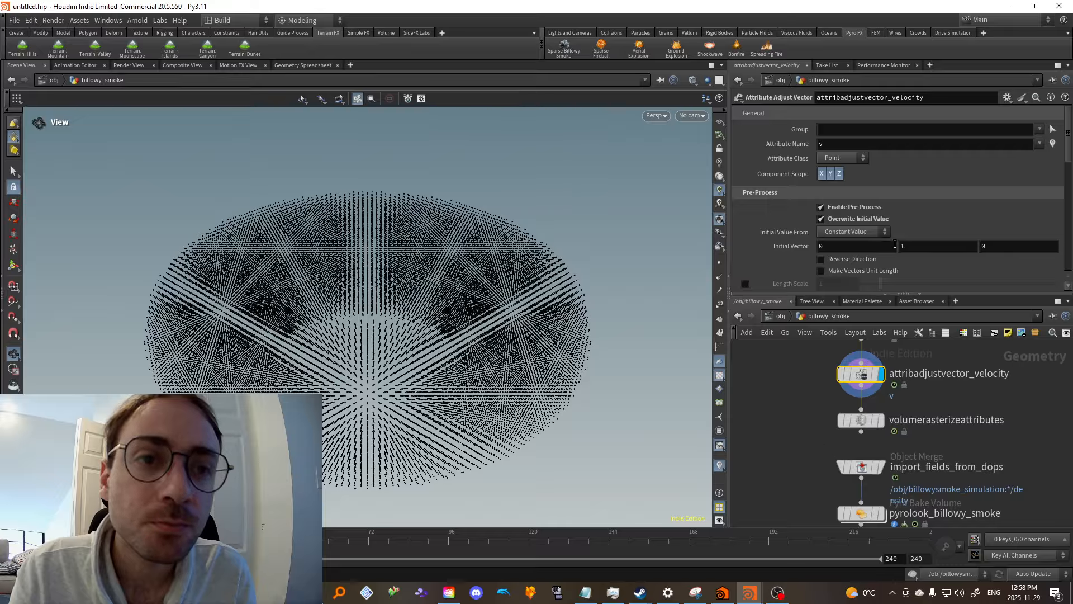
pyautogui.scroll(-3, 984, 204)
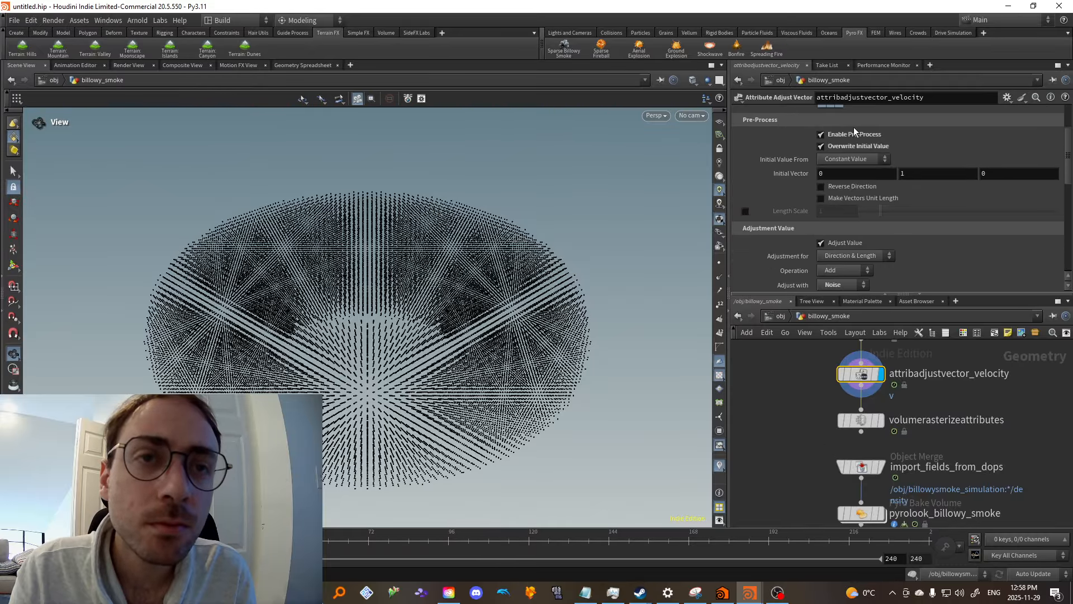
pyautogui.scroll(-3, 855, 131)
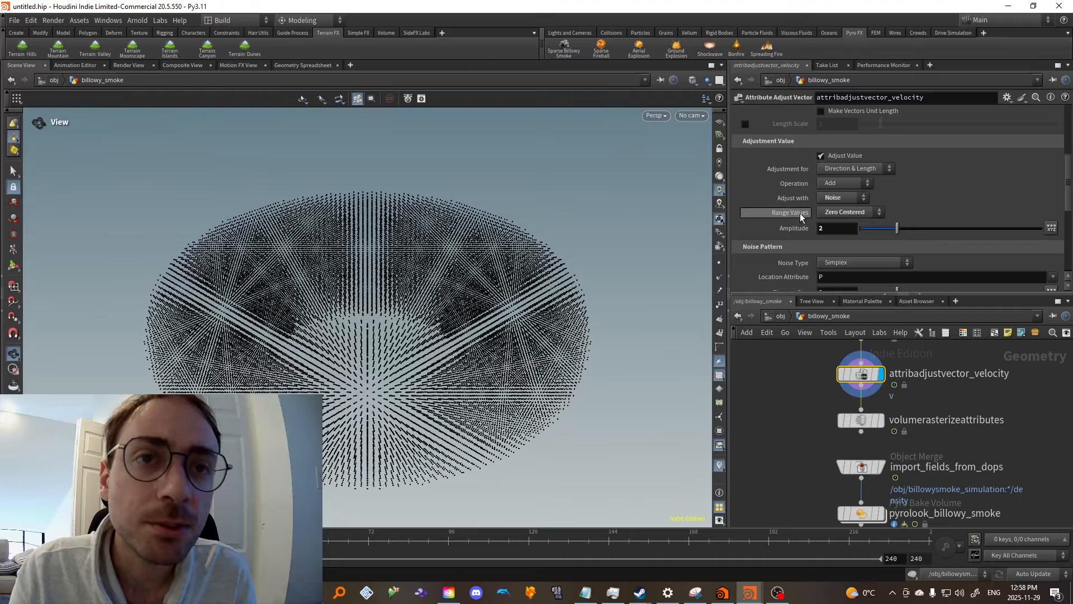
pyautogui.scroll(-2, 833, 190)
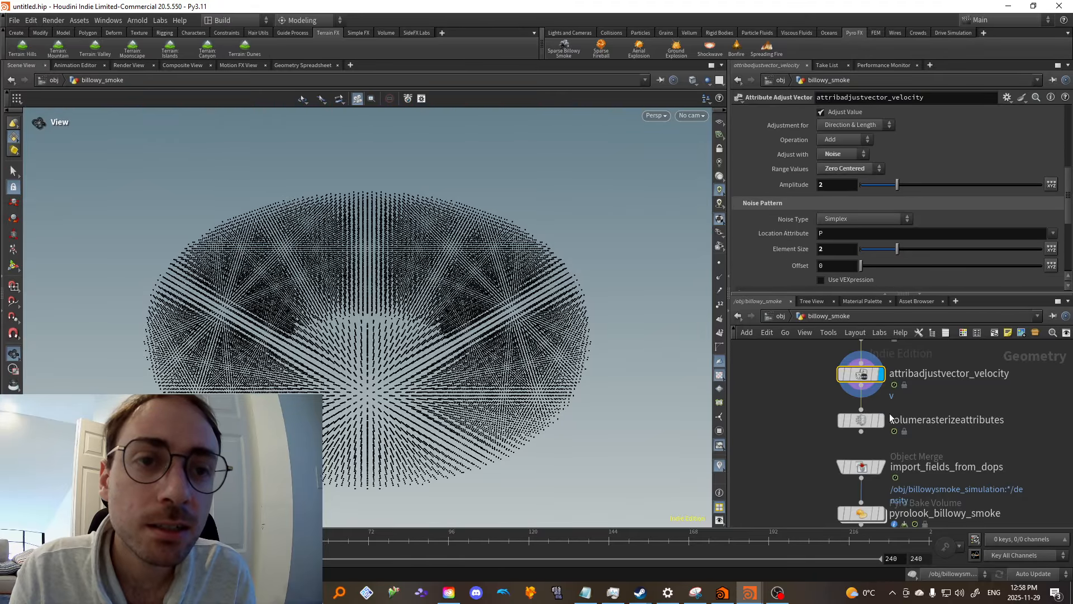
# Display pyrosource1 and open its node info to check the point attributes
pyautogui.moveTo(847, 373); pyautogui.dragTo(846, 405, button='middle')
pyautogui.click(879, 359)
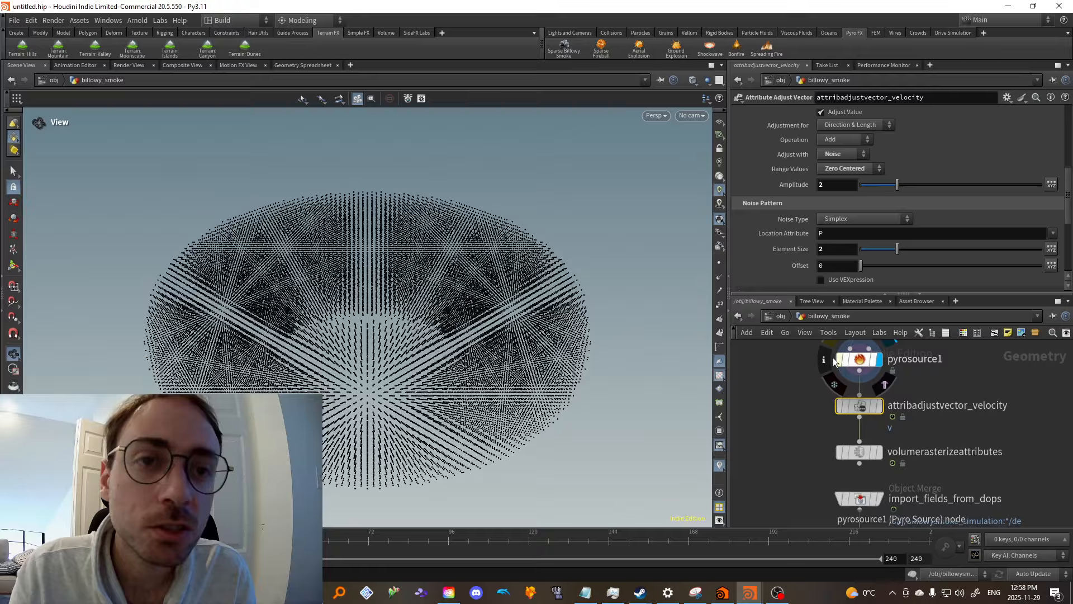
pyautogui.click(832, 360)
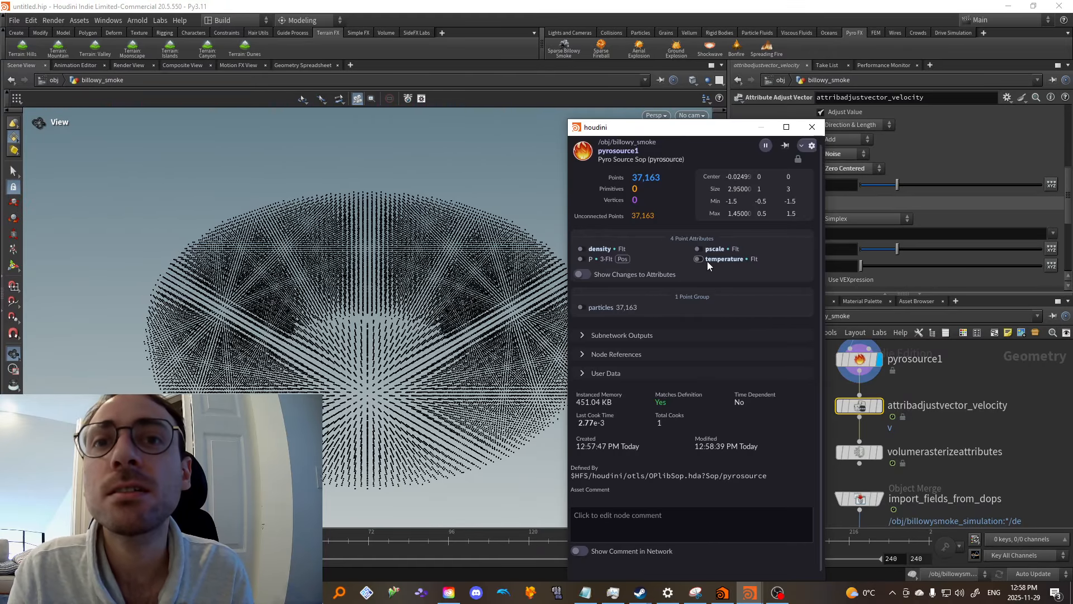
# Display attribadjustvector_velocity and turn on the visualizer for its v point attribute, viewing the velocity vectors from the side
pyautogui.click(881, 407)
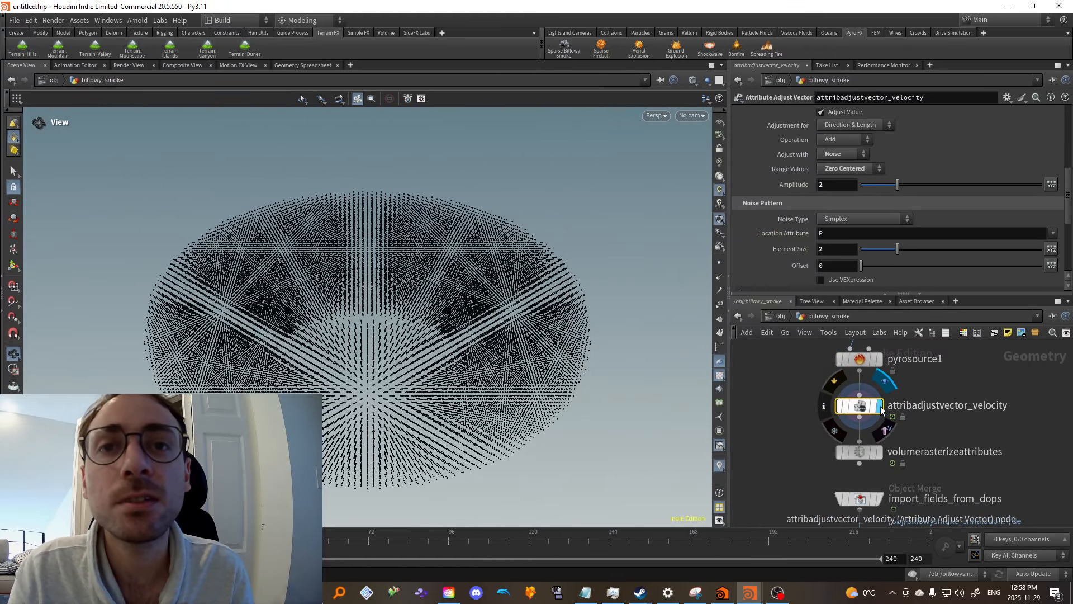
pyautogui.click(825, 407)
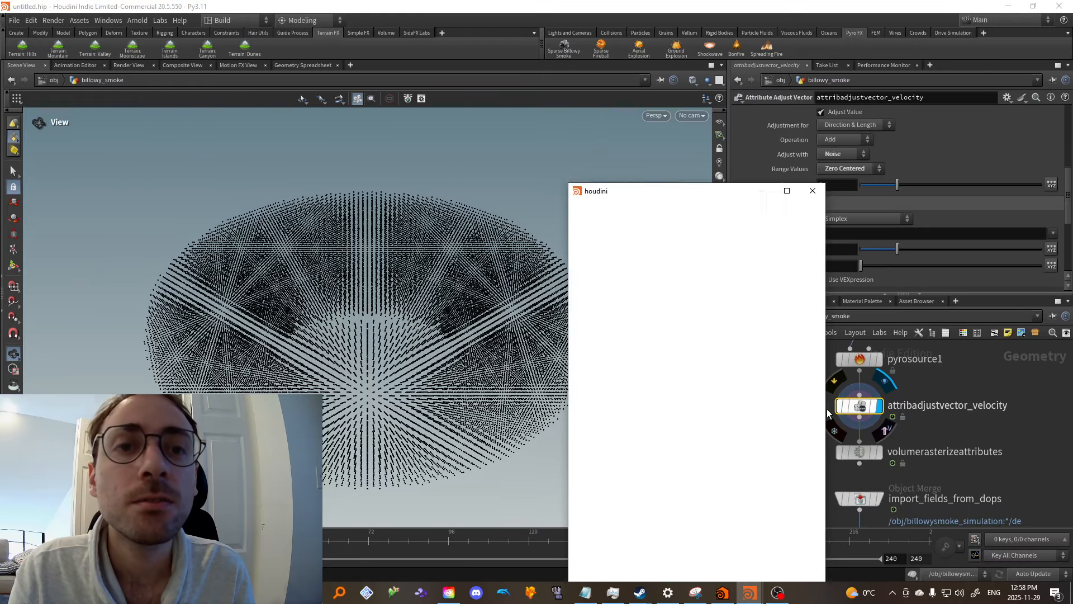
pyautogui.click(738, 250)
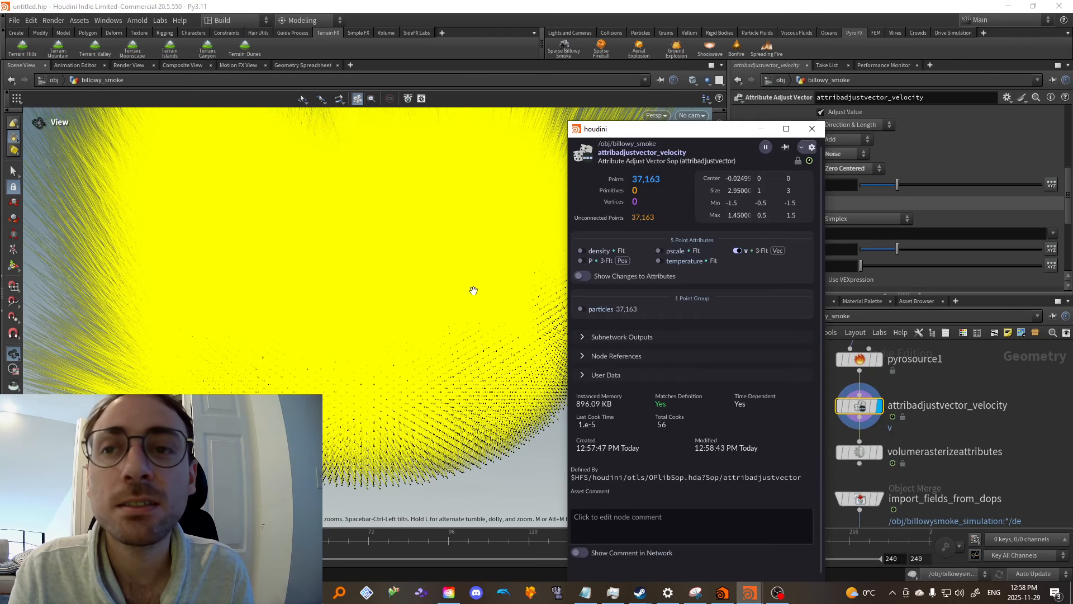
pyautogui.moveTo(472, 293); pyautogui.dragTo(310, 319)
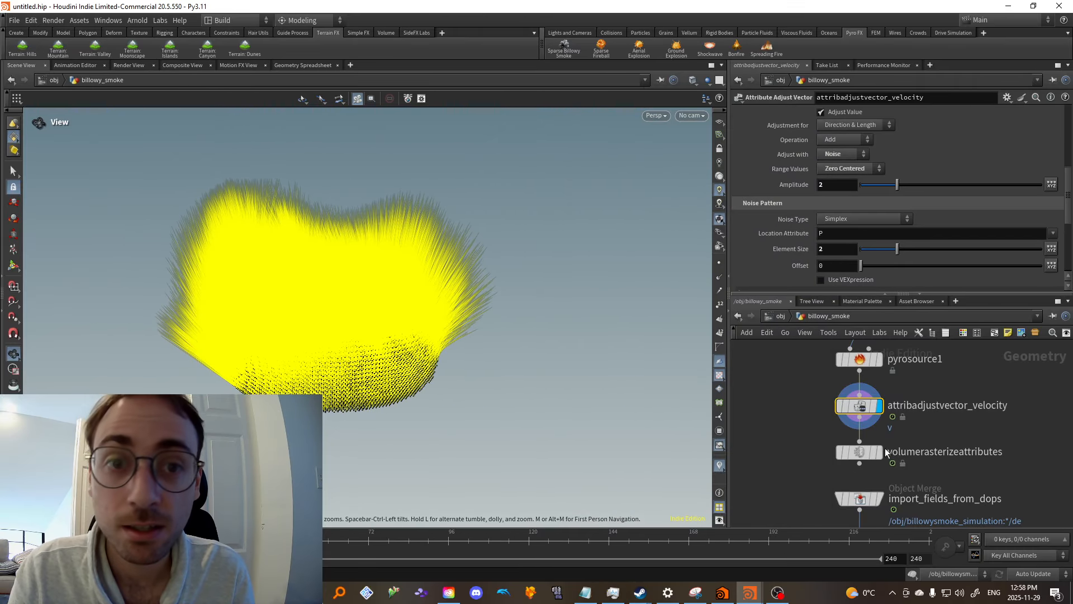
# Try smaller noise Element Size values such as 0.53 on the velocity node, and undo the change
pyautogui.moveTo(927, 248); pyautogui.dragTo(865, 259)
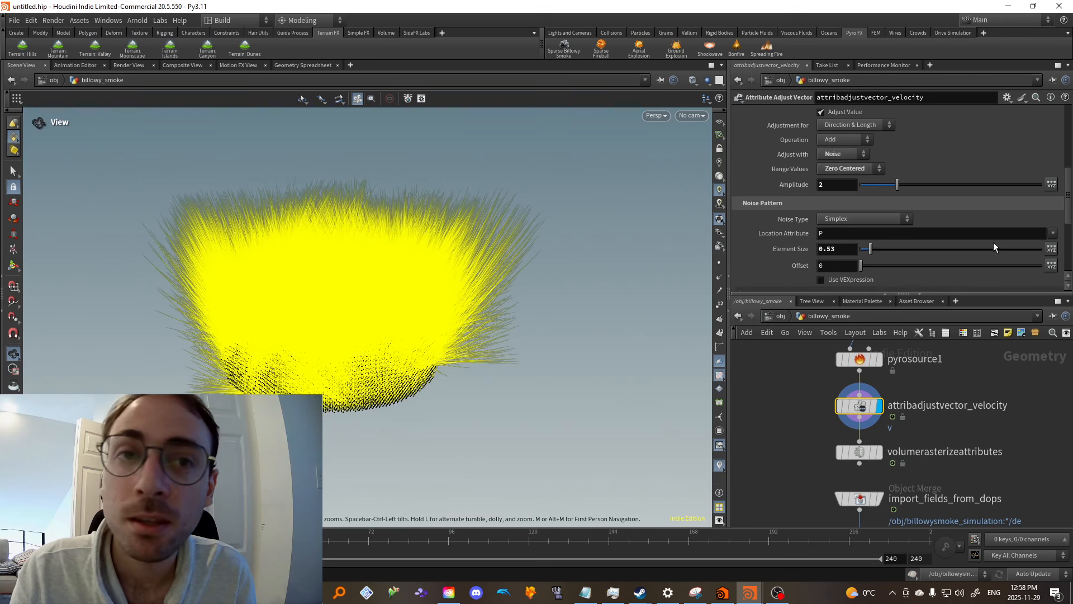
pyautogui.scroll(-3, 902, 226)
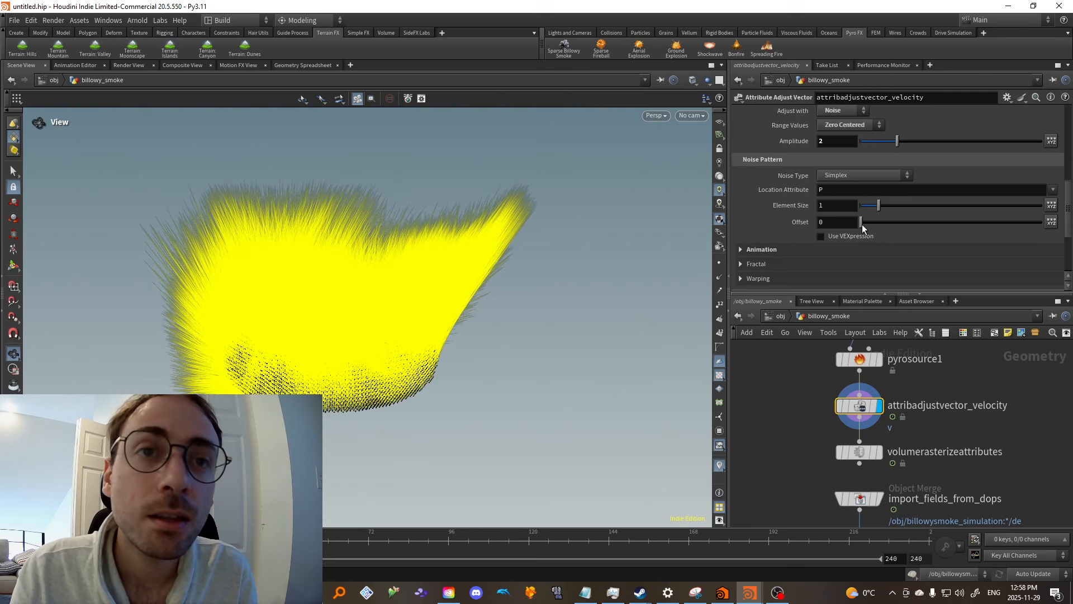
pyautogui.hotkey('ctrl', 'z')
# Expand the velocity noise's Animation settings to check Animate Noise, and return the timeline to the first frame
pyautogui.click(743, 249)
pyautogui.scroll(-2, 777, 248)
pyautogui.scroll(-1, 810, 248)
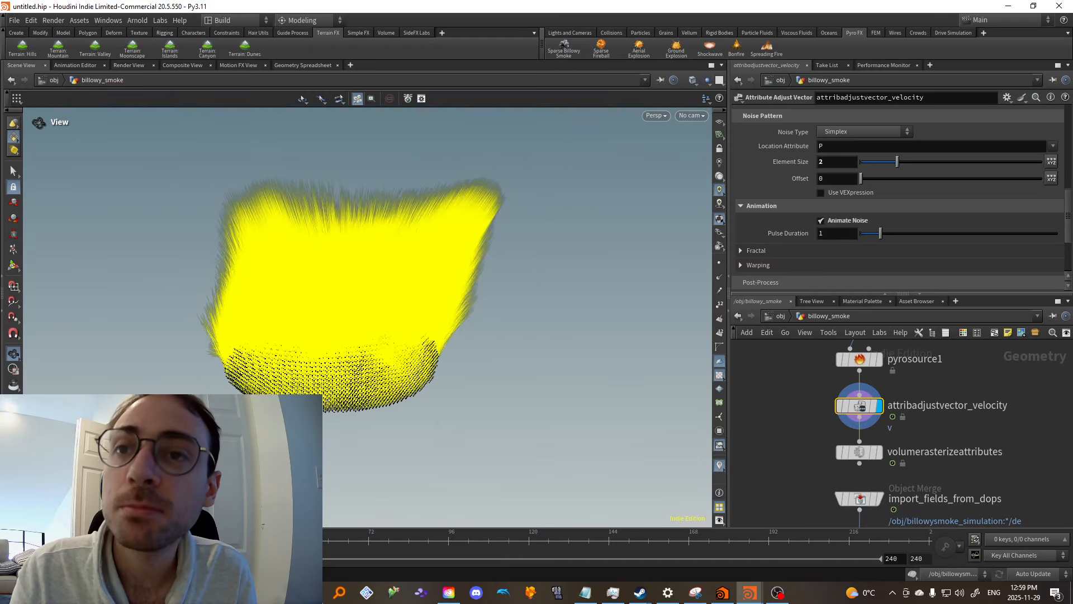
pyautogui.hotkey('ctrl', 'Up')
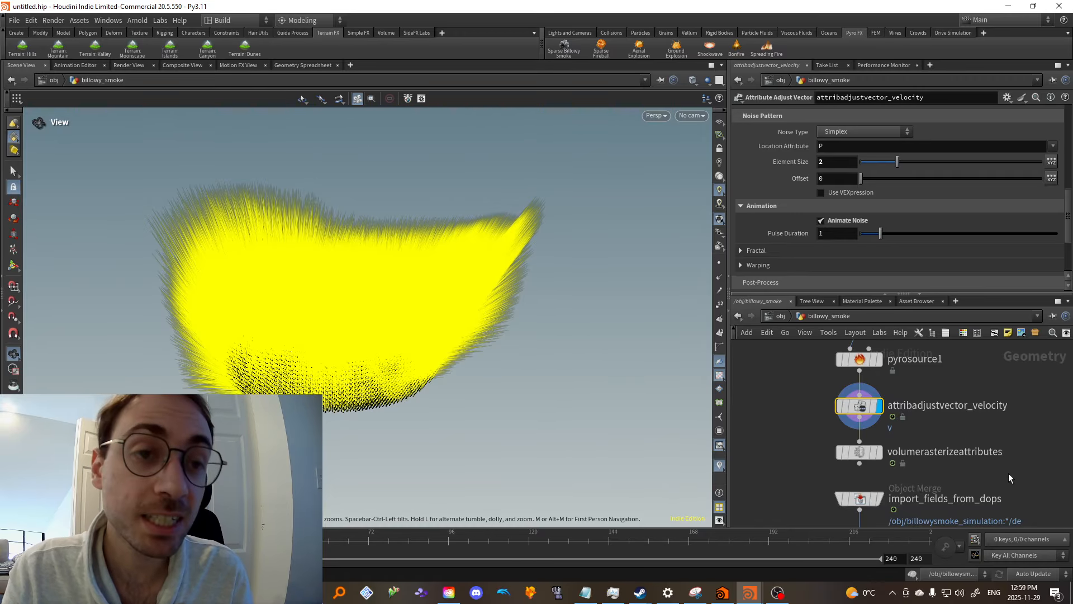
# Select and display volumerasterizeattributes to examine its rasterized attributes and the resulting source volume
pyautogui.scroll(-2, 895, 425)
pyautogui.click(847, 414)
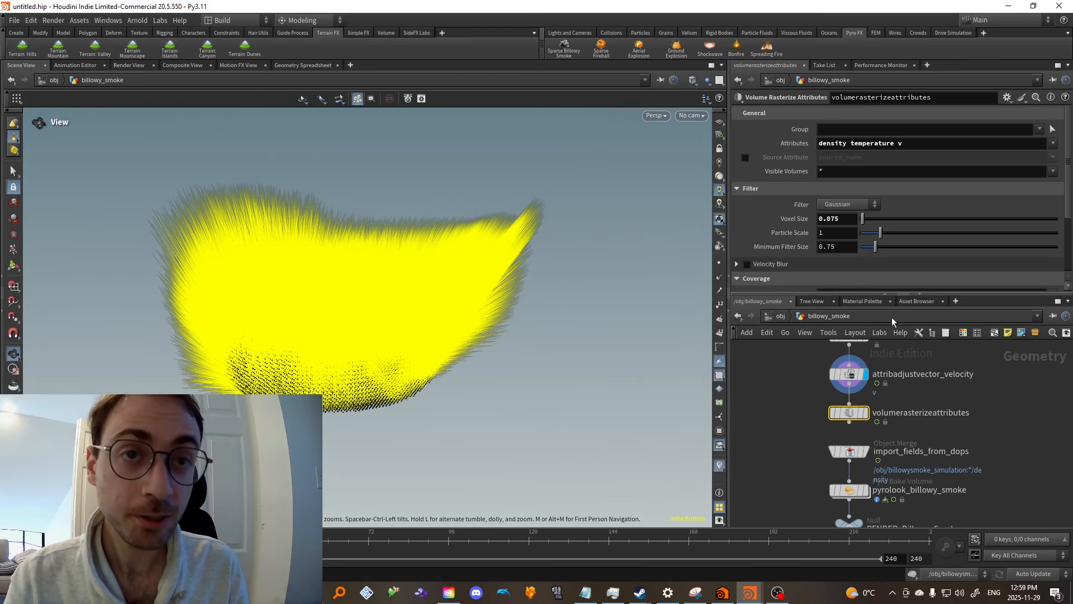
pyautogui.click(864, 413)
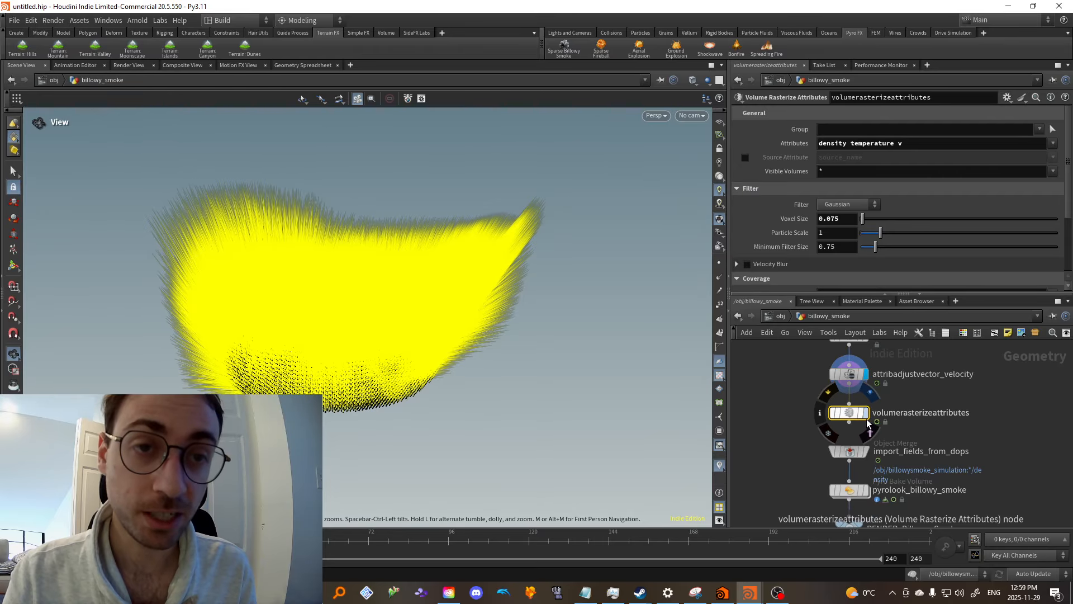
pyautogui.scroll(3, 374, 384)
pyautogui.moveTo(374, 384); pyautogui.dragTo(278, 287)
# Check the fields merged by import_fields_from_dops, and display the pyrolook_billowy_smoke node
pyautogui.moveTo(979, 495); pyautogui.dragTo(971, 447, button='middle')
pyautogui.scroll(-1, 961, 447)
pyautogui.scroll(2, 852, 448)
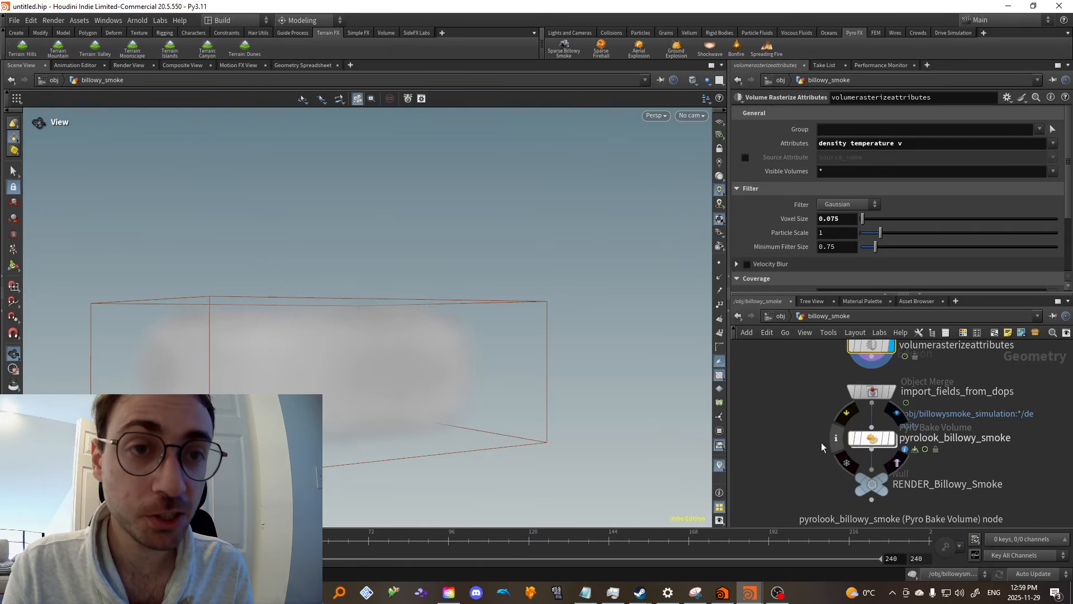
pyautogui.click(872, 392)
pyautogui.moveTo(948, 403); pyautogui.dragTo(887, 384, button='middle')
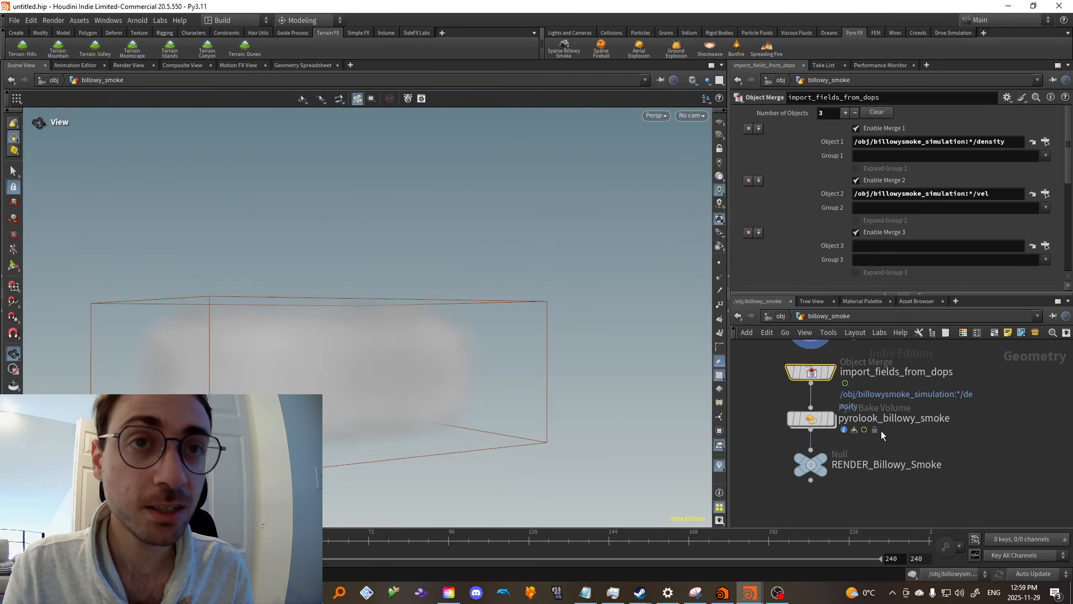
pyautogui.click(831, 418)
pyautogui.moveTo(763, 434); pyautogui.dragTo(844, 433, button='middle')
# Try deleting the pyrolook_billowy_smoke node to see the imported smoke without its look settings
pyautogui.click(957, 418)
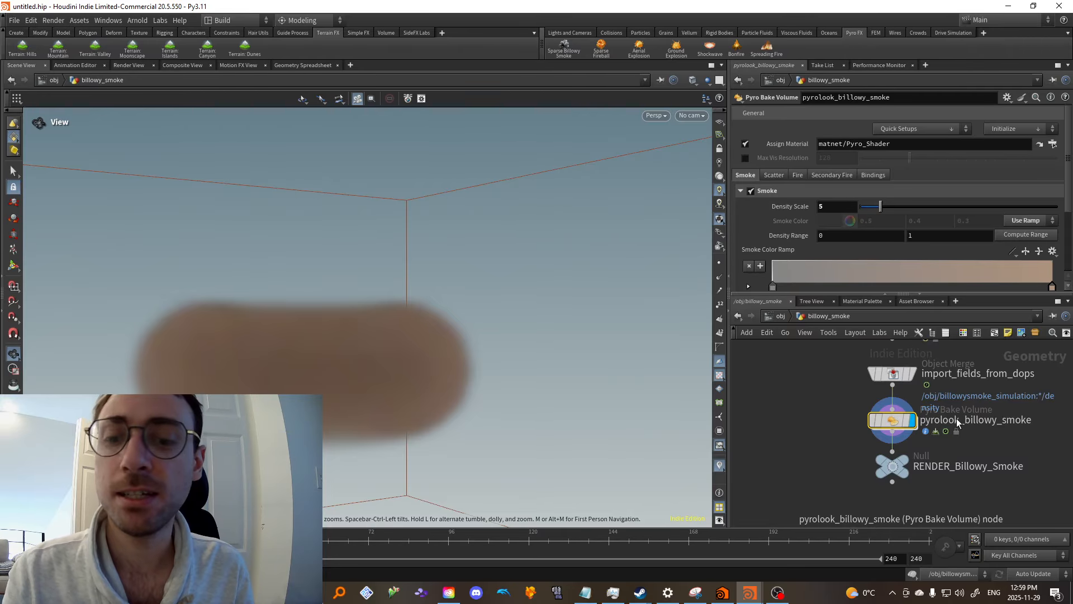
pyautogui.press('Delete')
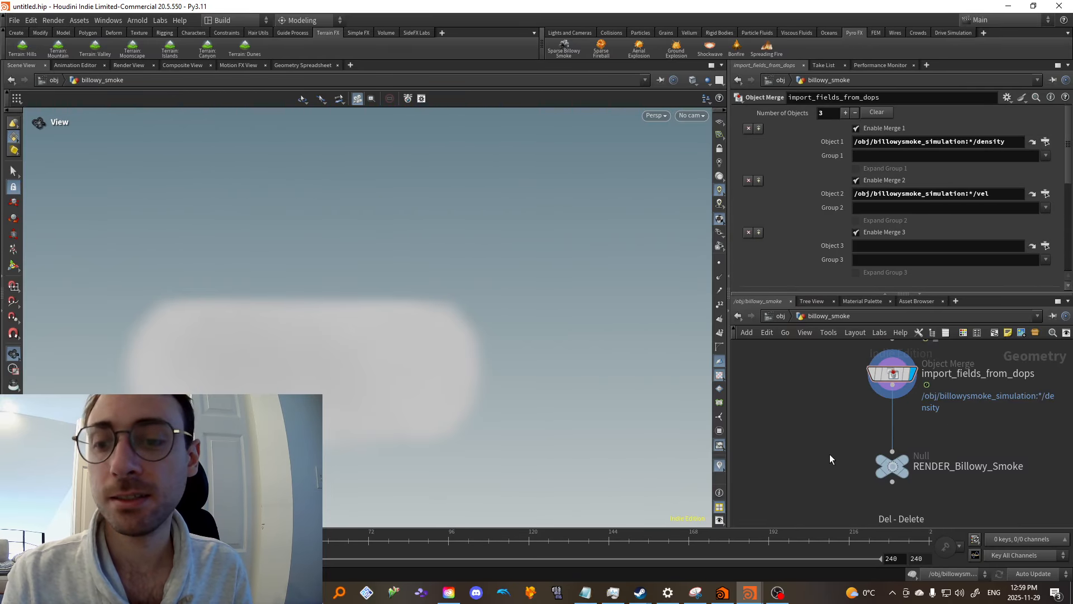
# Check the billowysmoke_simulation network's settings at the object level and go back inside the billowy_smoke object
pyautogui.press('u')
pyautogui.click(936, 458)
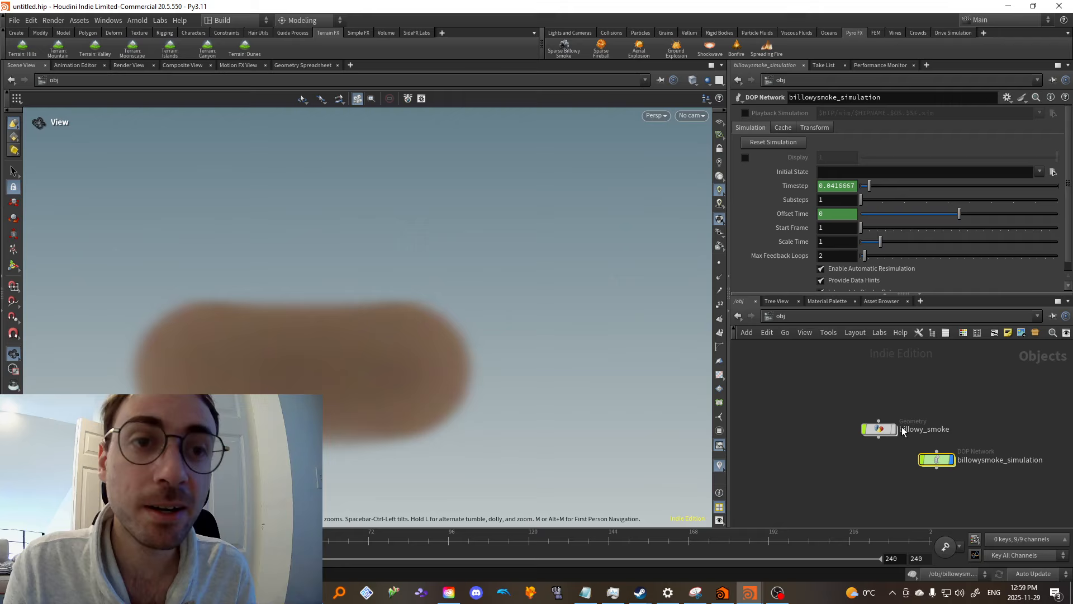
pyautogui.click(873, 433)
pyautogui.doubleClick(874, 433)
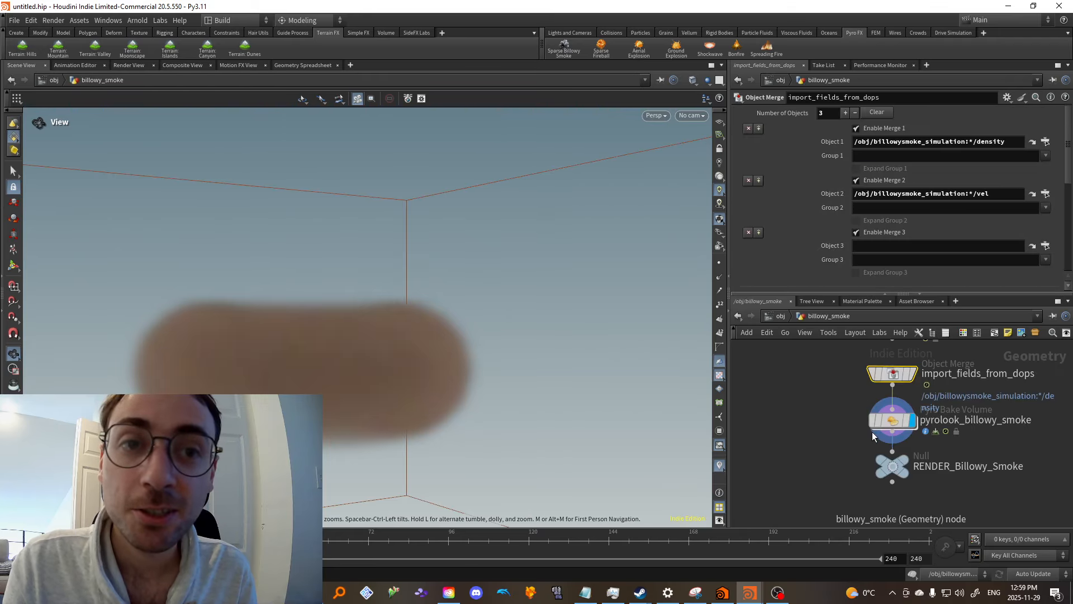
pyautogui.press('u')
pyautogui.click(938, 459)
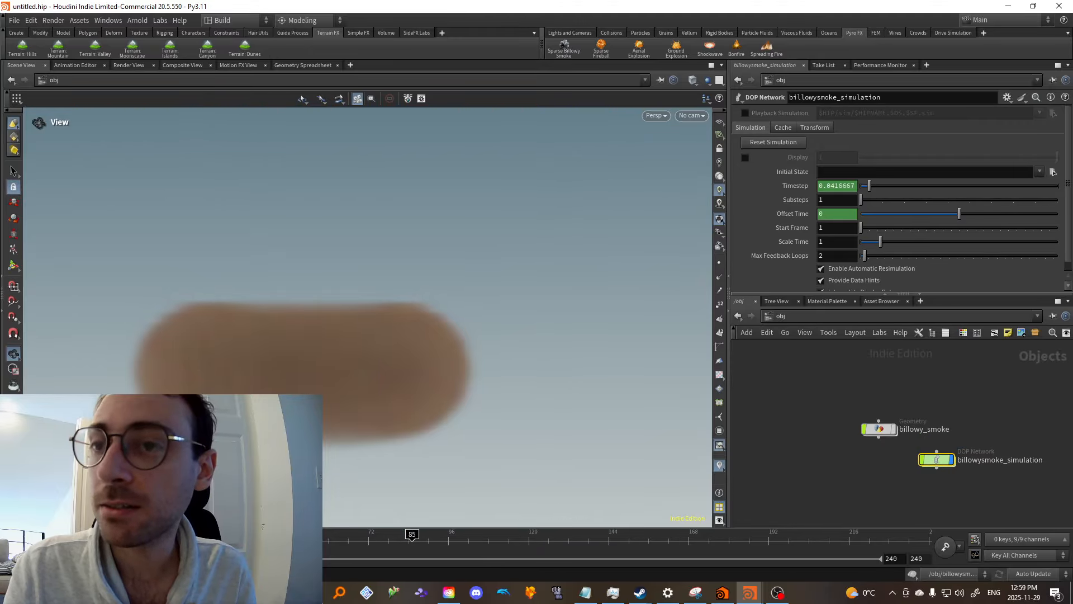
pyautogui.doubleClick(879, 429)
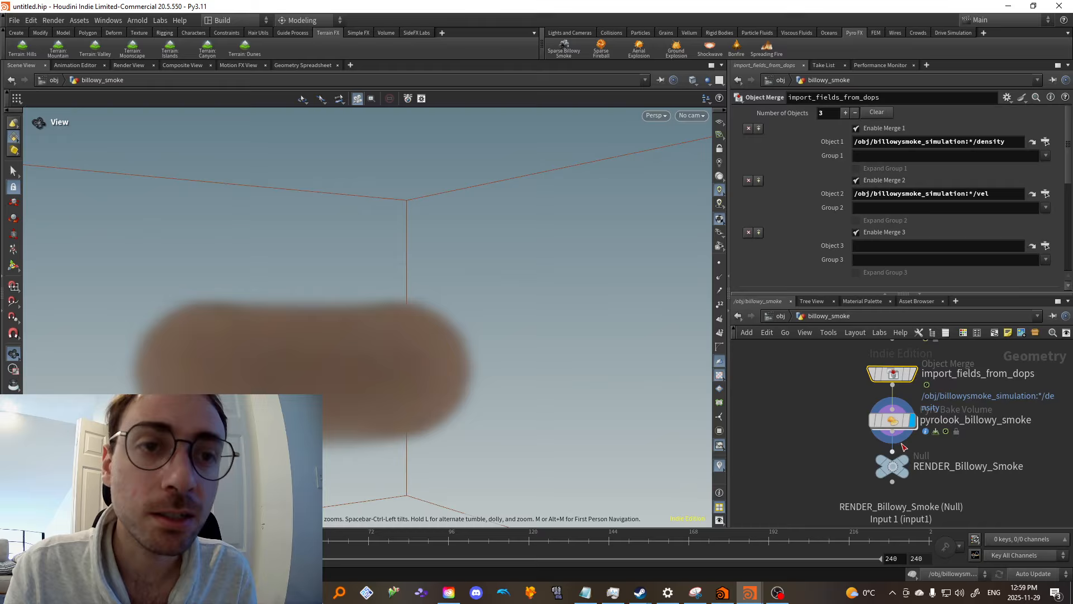
# Return to the object level, select both billowy smoke nodes, and browse the Oceans, Rigid Bodies, Vellum and Particle Fluids shelf tools
pyautogui.press('u')
pyautogui.moveTo(807, 421); pyautogui.dragTo(998, 491)
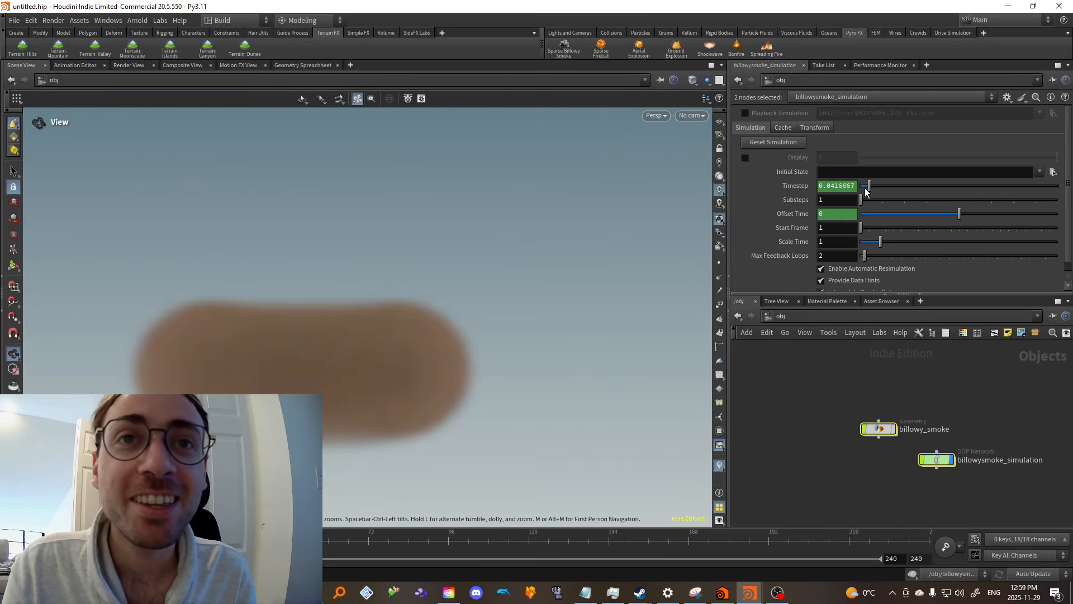
pyautogui.click(830, 34)
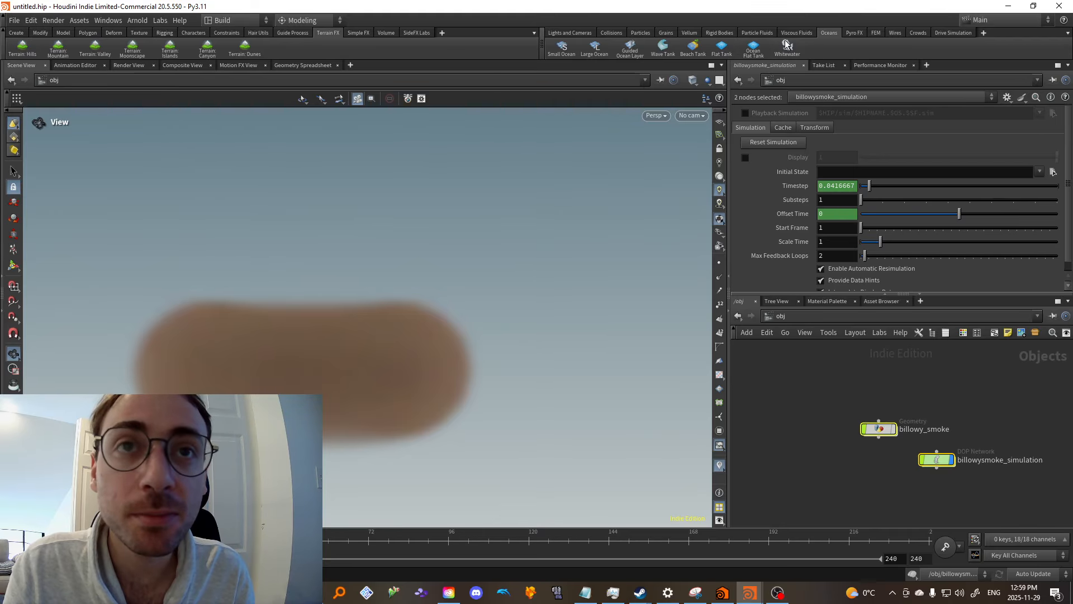
pyautogui.click(718, 34)
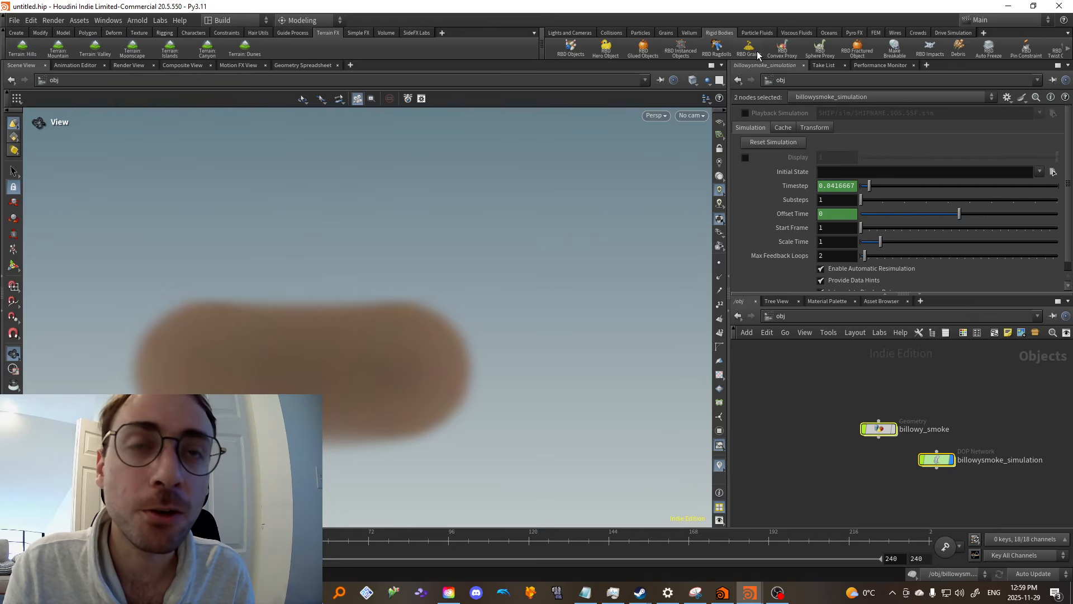
pyautogui.click(689, 34)
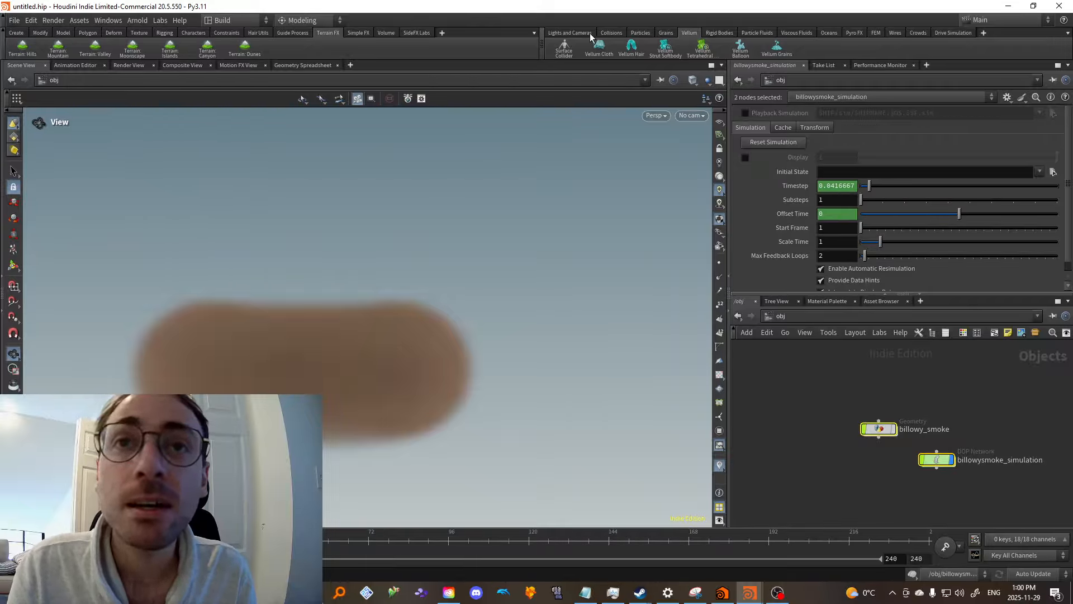
pyautogui.click(759, 34)
pyautogui.click(800, 35)
pyautogui.click(768, 34)
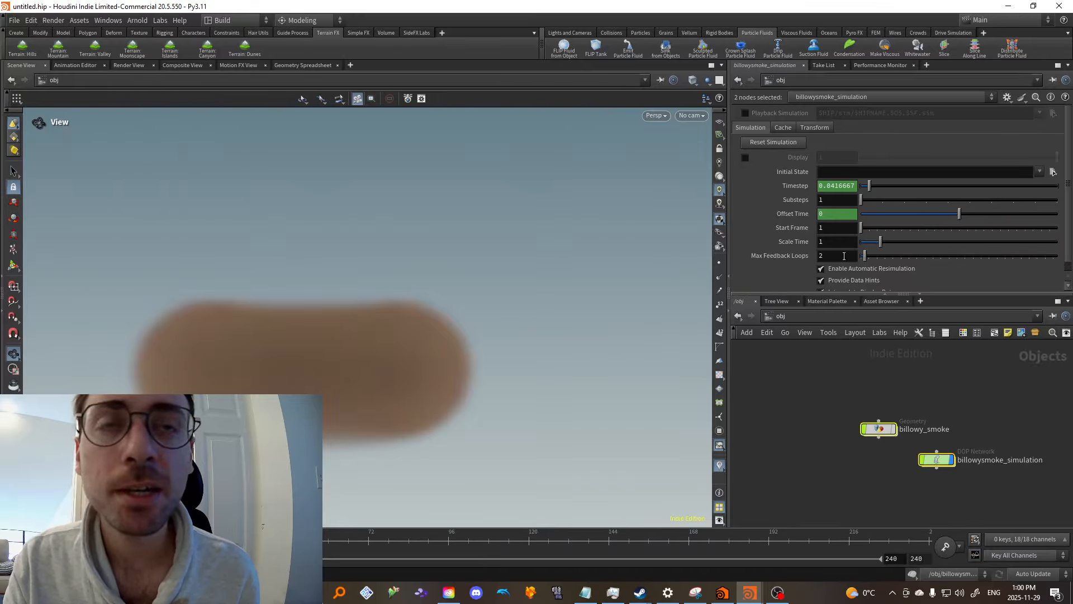
# Create a FLIP Tank measuring 5 by 5 by 5 around the smoke torus using the particle fluid presets
pyautogui.moveTo(325, 255); pyautogui.dragTo(333, 332)
pyautogui.moveTo(547, 136); pyautogui.dragTo(589, 168)
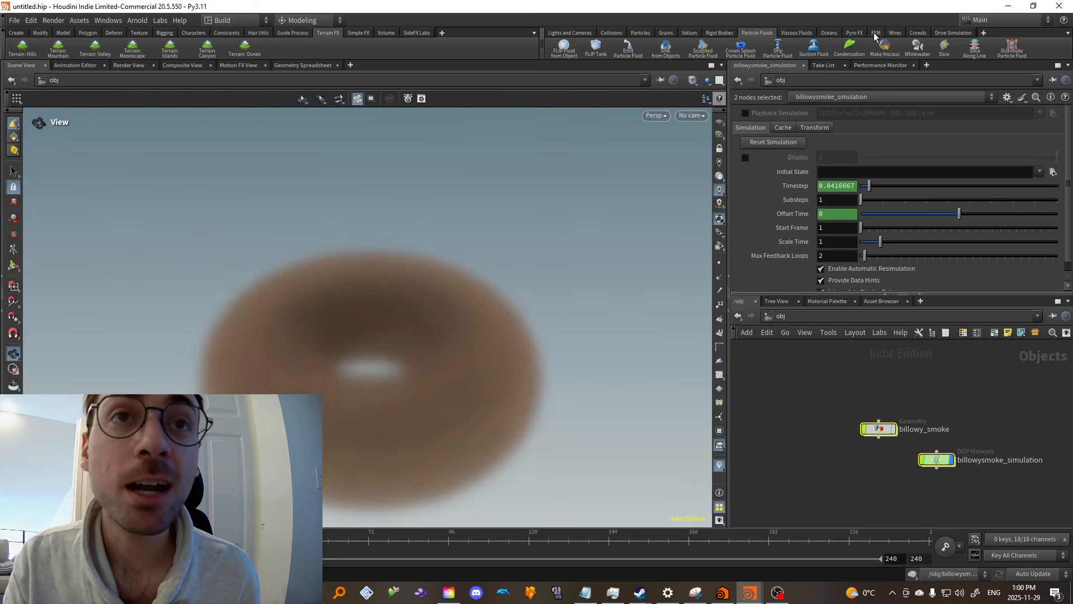
pyautogui.click(596, 47)
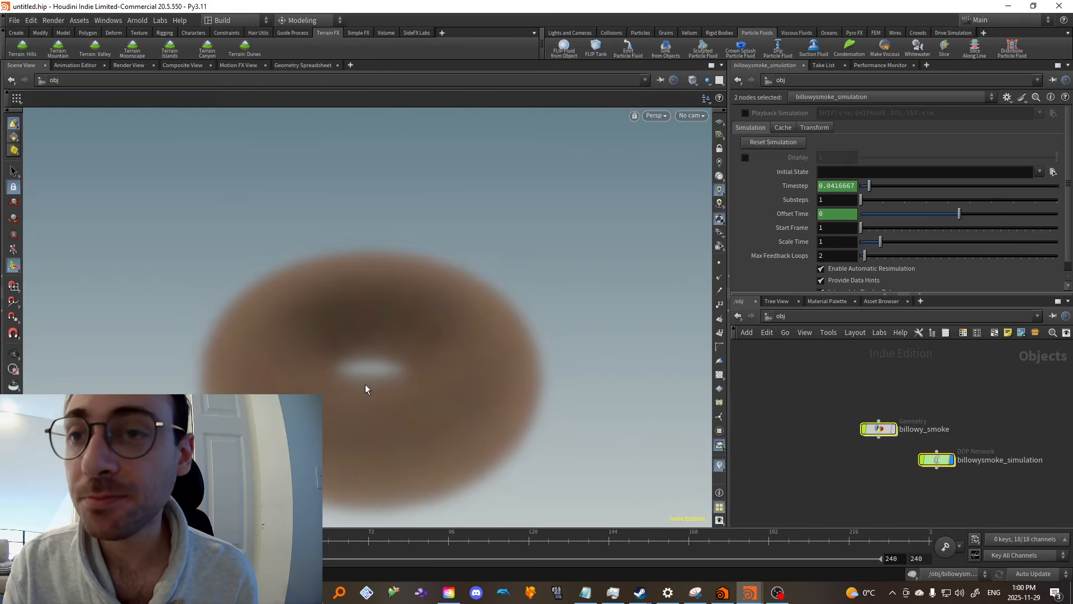
pyautogui.moveTo(959, 416); pyautogui.dragTo(966, 449, button='middle')
pyautogui.click(781, 316)
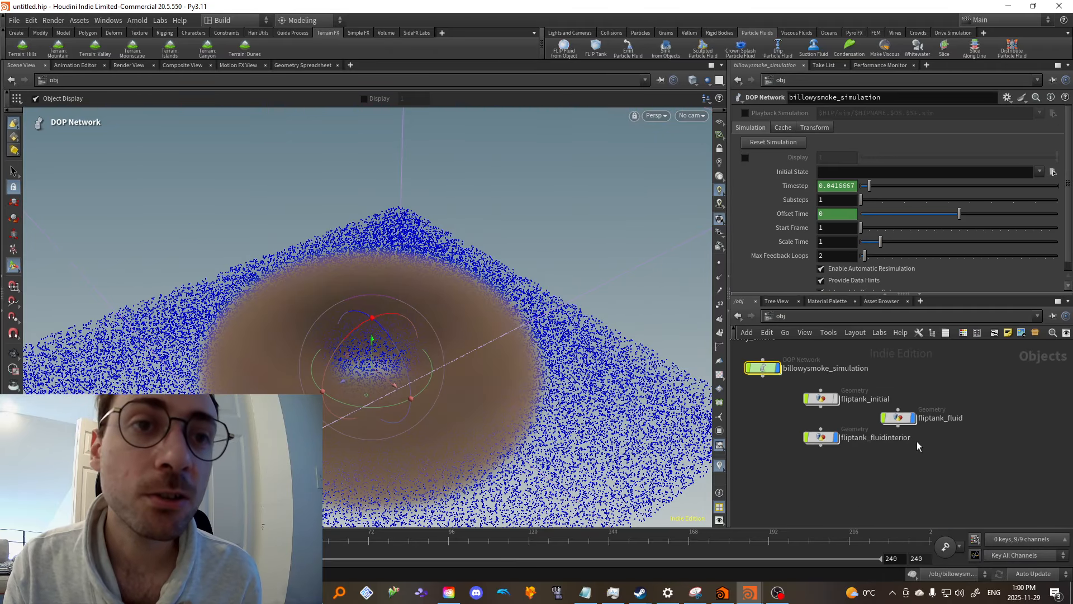
# Go inside the fliptank_initial object to examine its wavetank Ocean Source node and network
pyautogui.scroll(1, 872, 436)
pyautogui.click(829, 386)
pyautogui.doubleClick(827, 386)
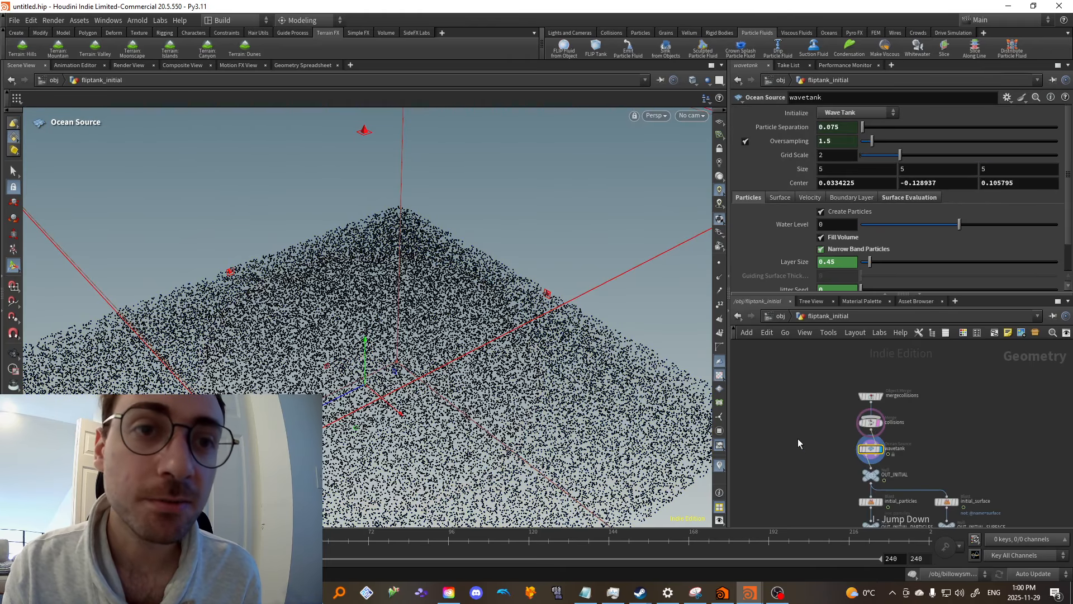
pyautogui.moveTo(835, 449); pyautogui.dragTo(800, 474, button='middle')
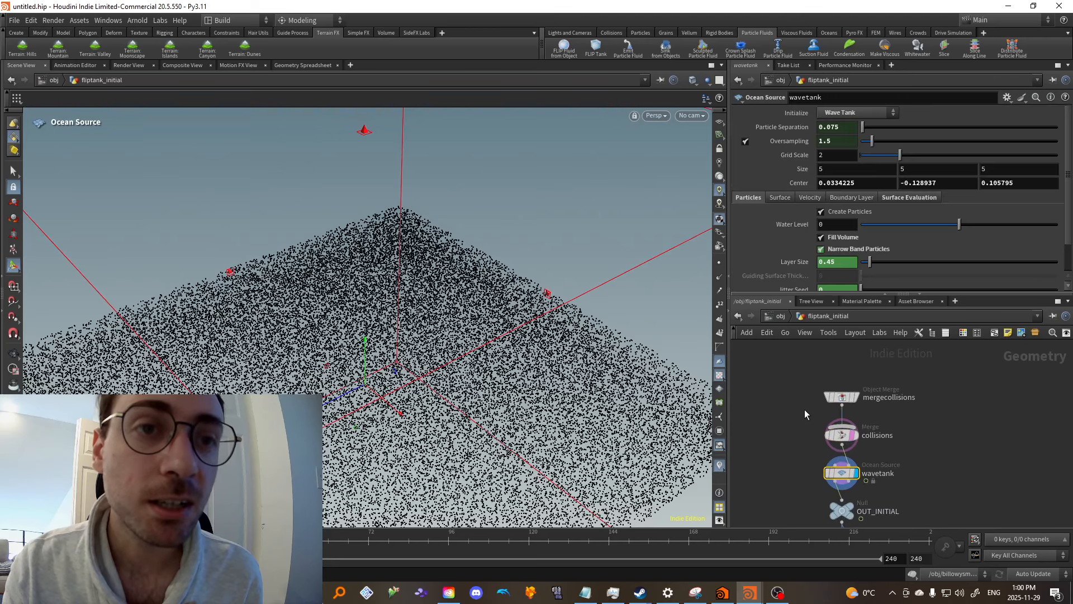
# Select the initial_particles and initial_surface Blast nodes in turn to inspect their group settings
pyautogui.moveTo(805, 425); pyautogui.dragTo(770, 388, button='middle')
pyautogui.click(807, 361)
pyautogui.moveTo(730, 438); pyautogui.dragTo(722, 475)
pyautogui.moveTo(928, 468); pyautogui.dragTo(1032, 395, button='middle')
pyautogui.click(934, 440)
pyautogui.moveTo(914, 439); pyautogui.dragTo(739, 446, button='middle')
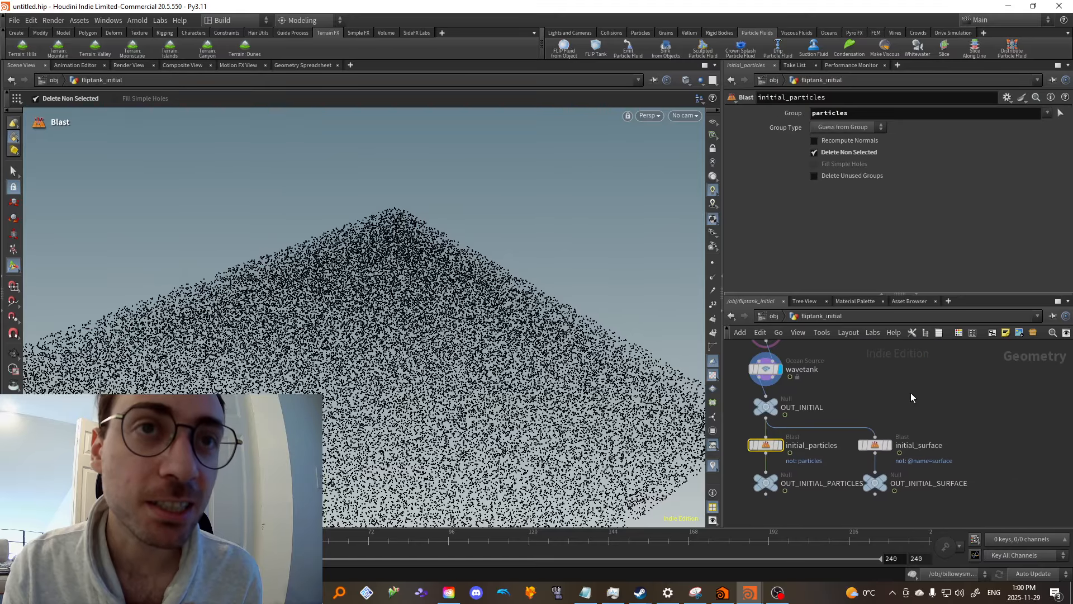
pyautogui.click(877, 446)
pyautogui.moveTo(906, 408); pyautogui.dragTo(946, 435, button='middle')
pyautogui.scroll(-5, 900, 436)
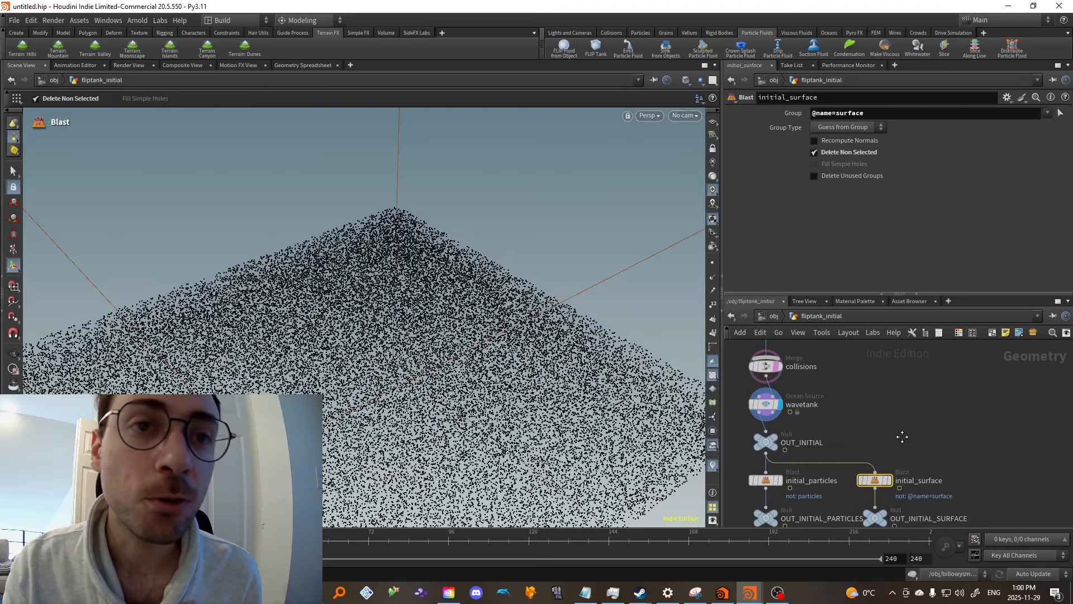
# Return to the object level and view the whole FLIP tank together with the smoke torus
pyautogui.press('u')
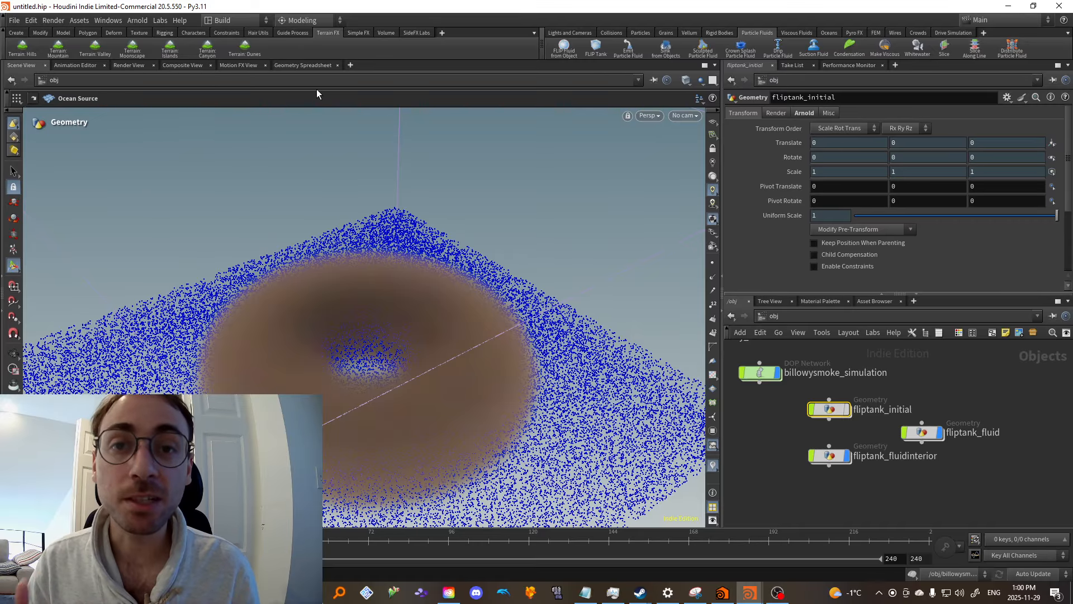
pyautogui.press('Escape')
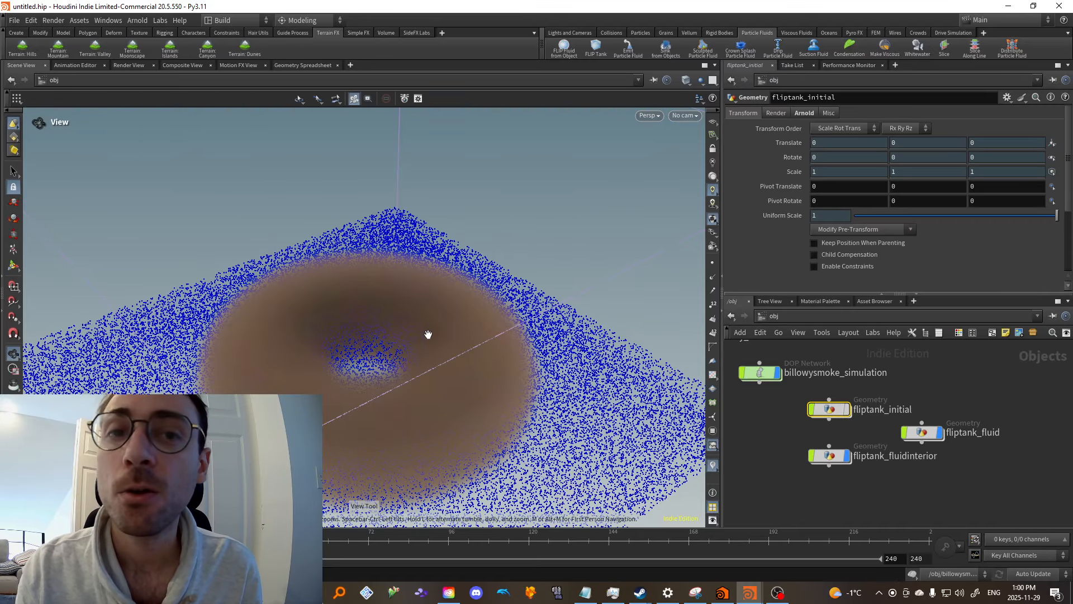
pyautogui.moveTo(409, 339); pyautogui.dragTo(452, 357, button='middle')
pyautogui.moveTo(459, 342); pyautogui.dragTo(491, 334)
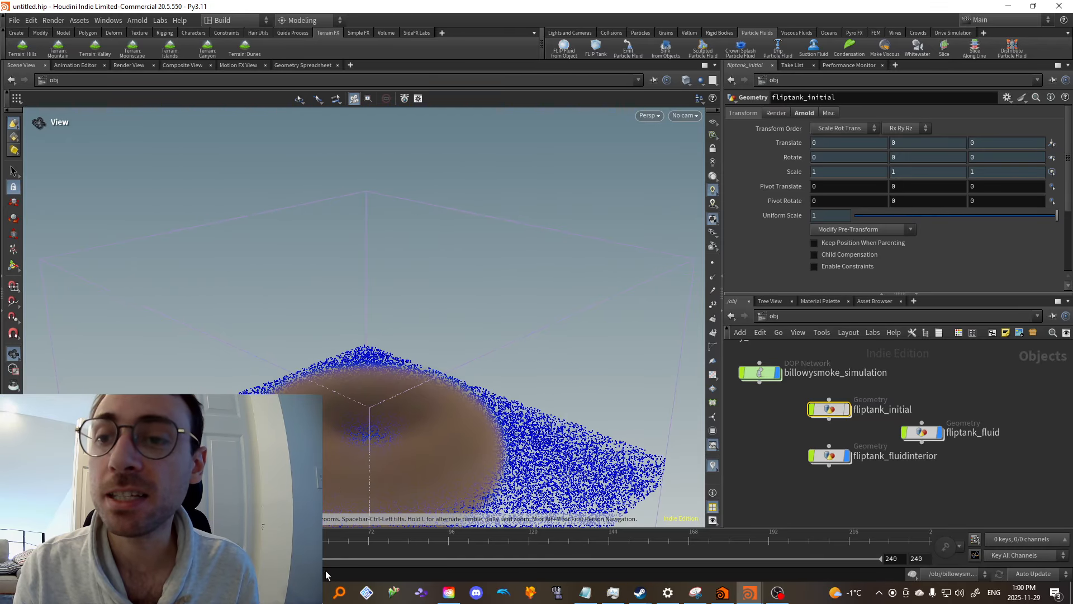
# Switch to the SideFX website in the browser and look through its Tutorial Library page
pyautogui.moveTo(367, 593)
pyautogui.click(375, 531)
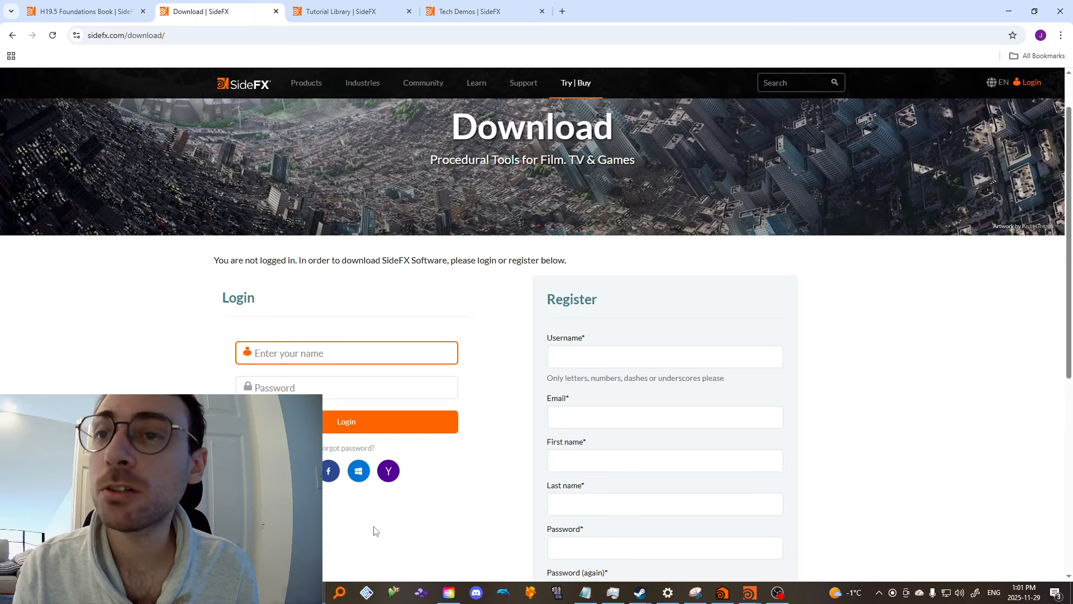
pyautogui.click(325, 12)
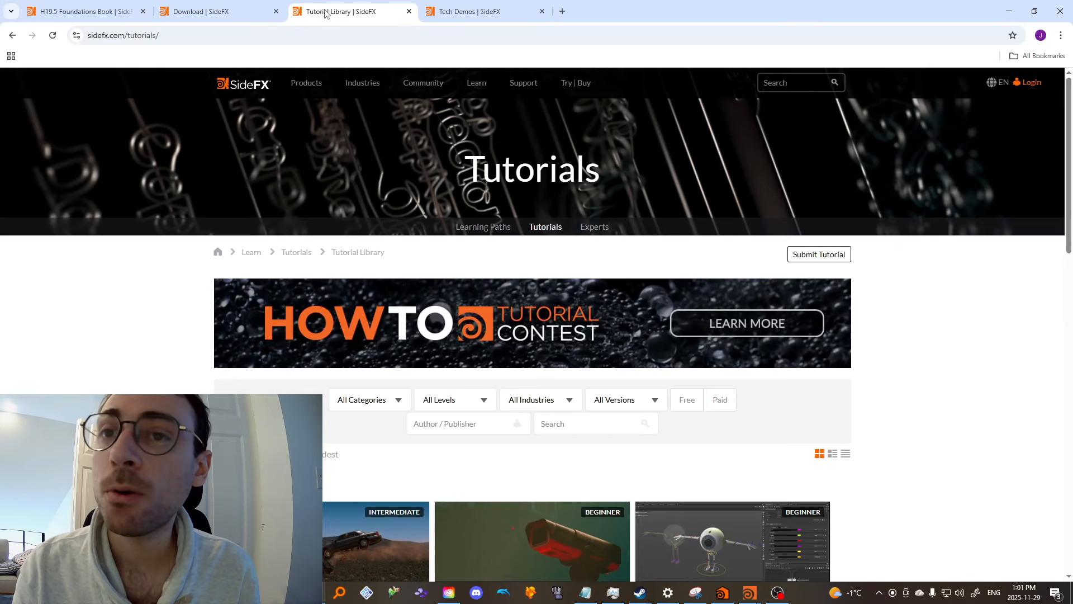
pyautogui.scroll(-2, 557, 259)
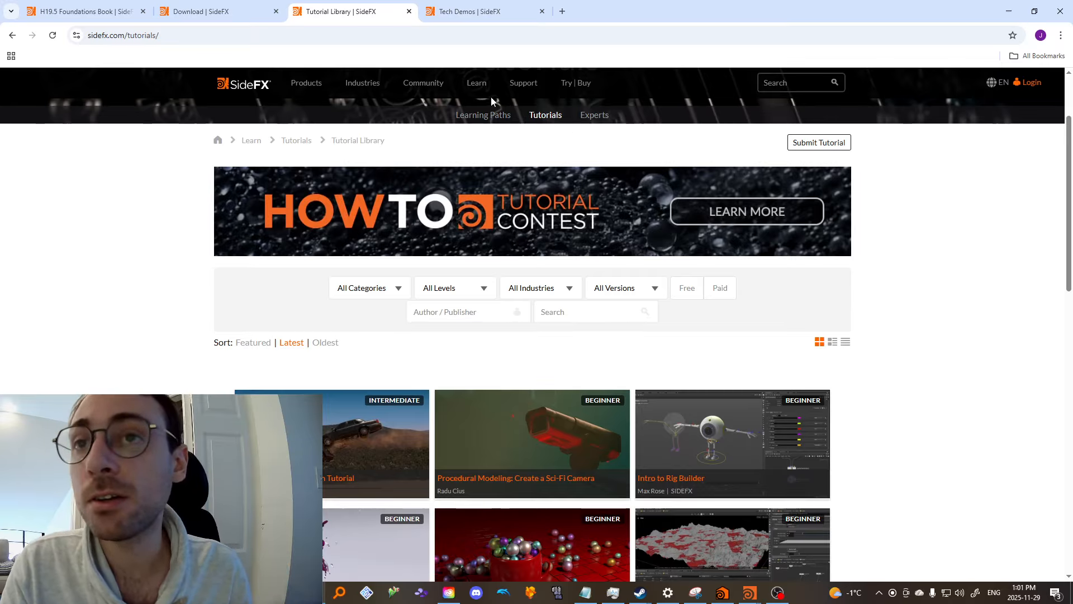
pyautogui.moveTo(491, 98)
pyautogui.scroll(-1, 113, 354)
pyautogui.scroll(2, 113, 355)
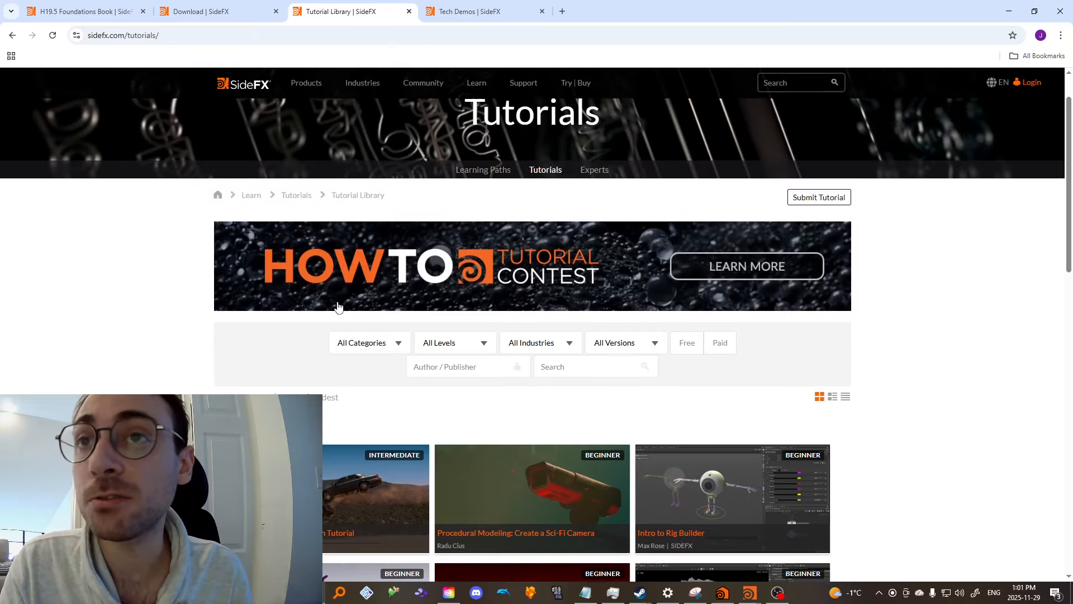
pyautogui.scroll(-3, 364, 304)
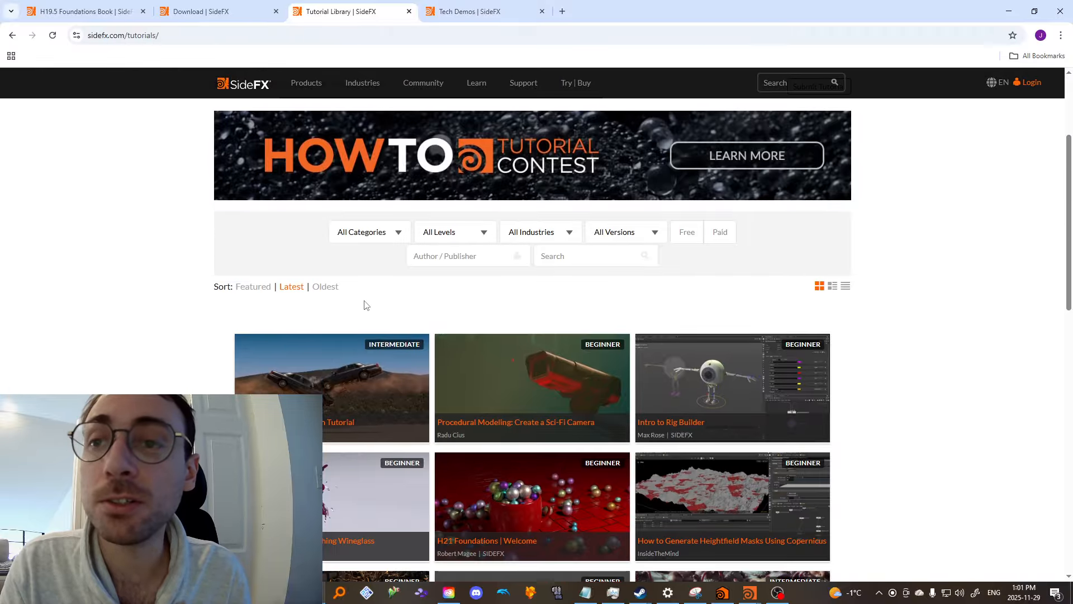
pyautogui.scroll(2, 661, 302)
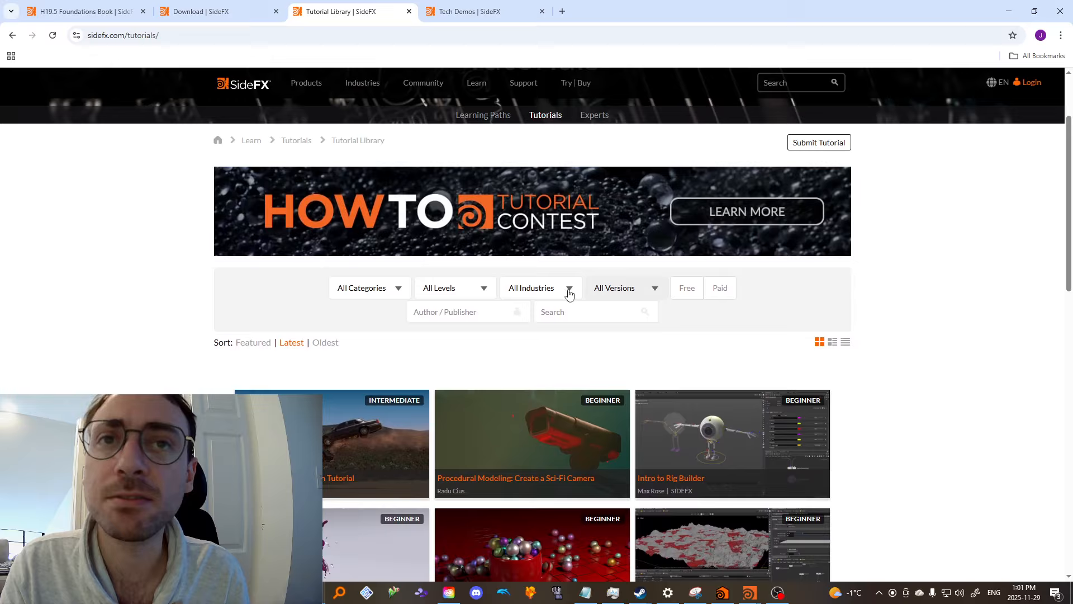
# Filter the tutorials by the AI & Machine Learning category and look over the matching tutorials
pyautogui.click(369, 288)
pyautogui.scroll(-2, 384, 347)
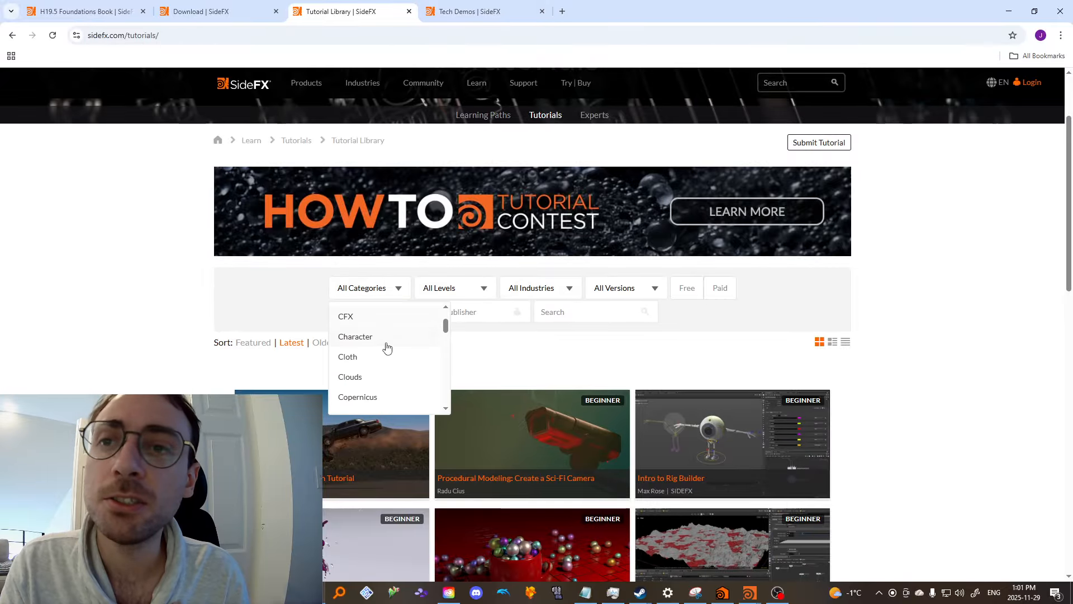
pyautogui.scroll(2, 378, 351)
pyautogui.click(370, 333)
pyautogui.scroll(-5, 463, 348)
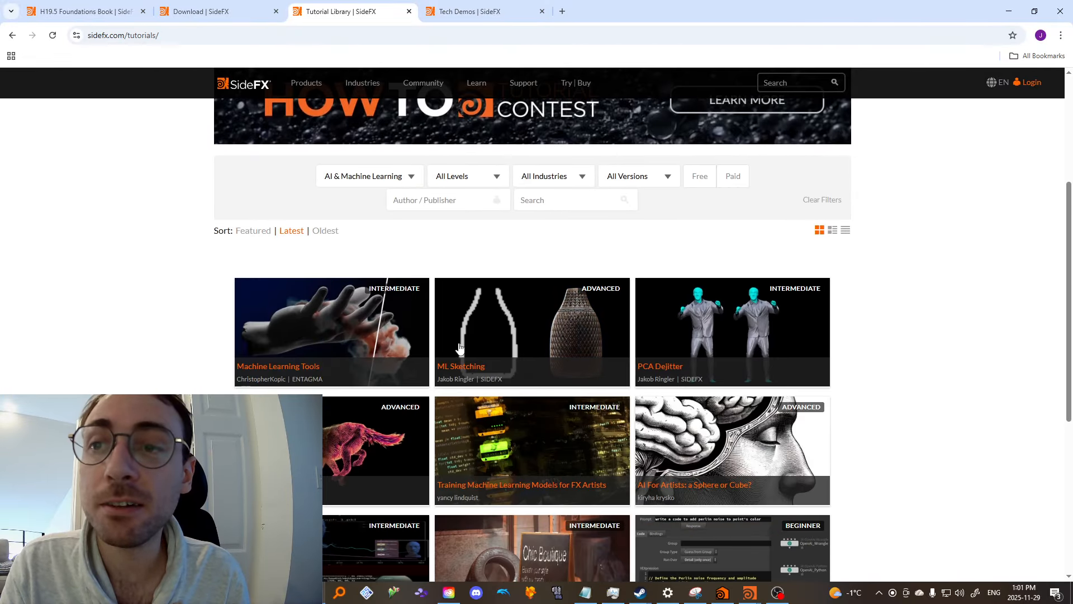
pyautogui.scroll(2, 481, 259)
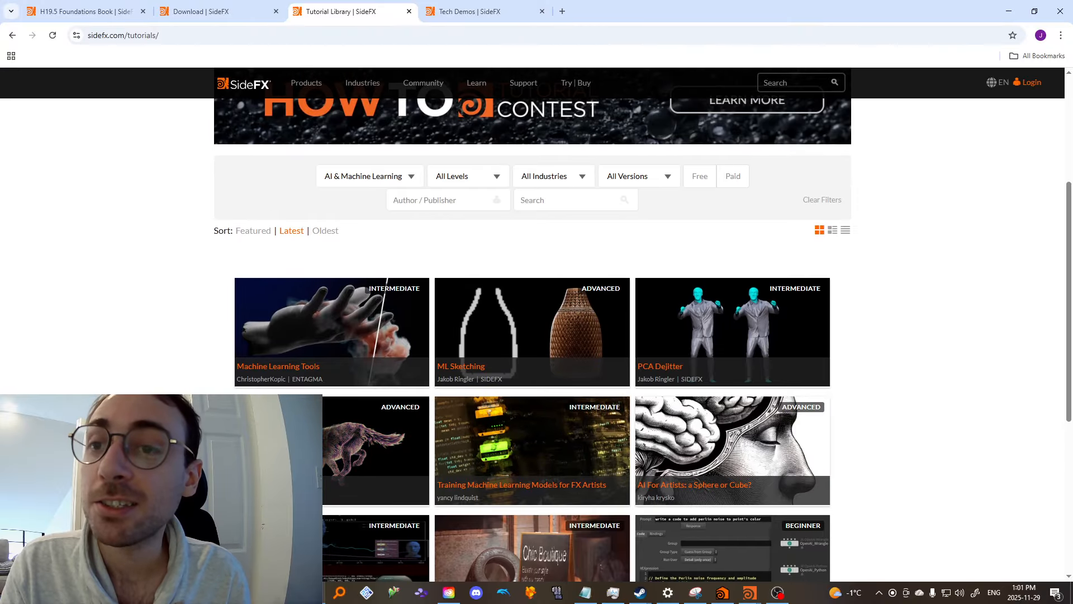
pyautogui.scroll(-2, 415, 396)
pyautogui.scroll(3, 442, 385)
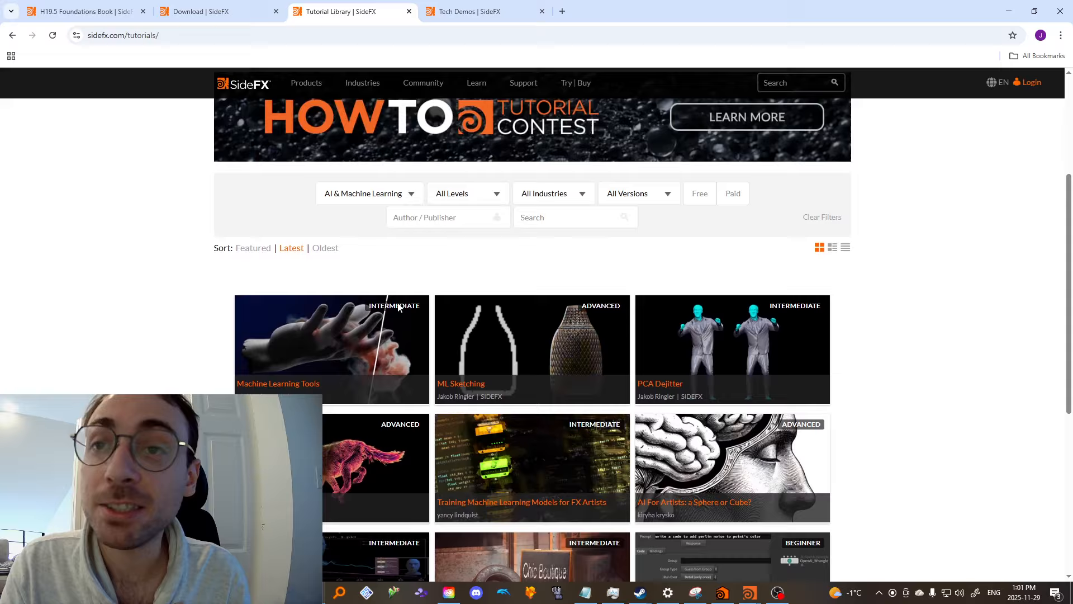
# Change the tutorial category filter to Destruction FX and look over the matching tutorials
pyautogui.click(369, 232)
pyautogui.scroll(-1, 363, 297)
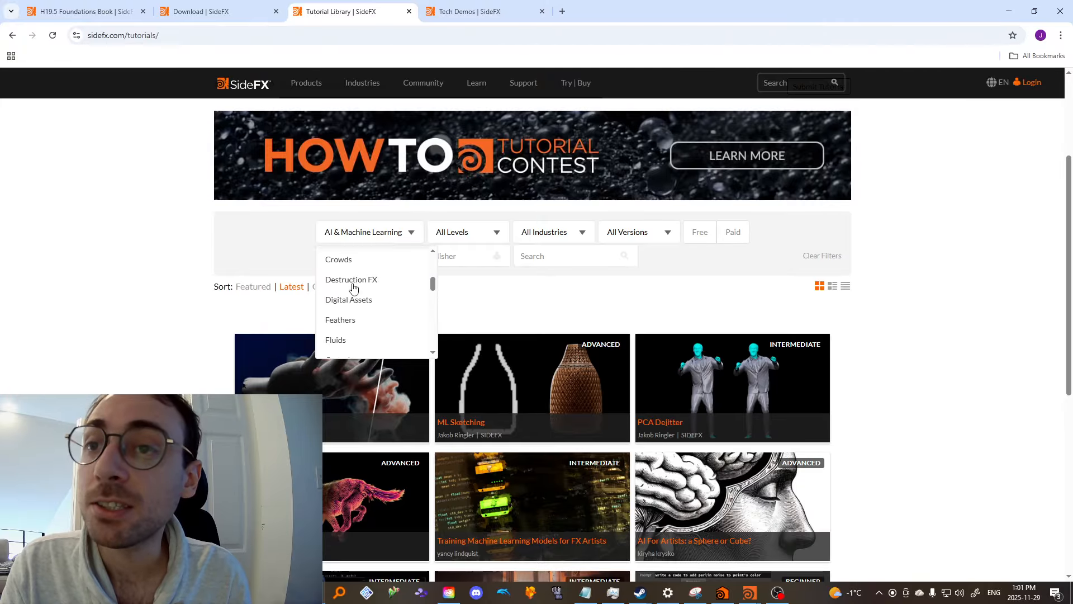
pyautogui.click(358, 270)
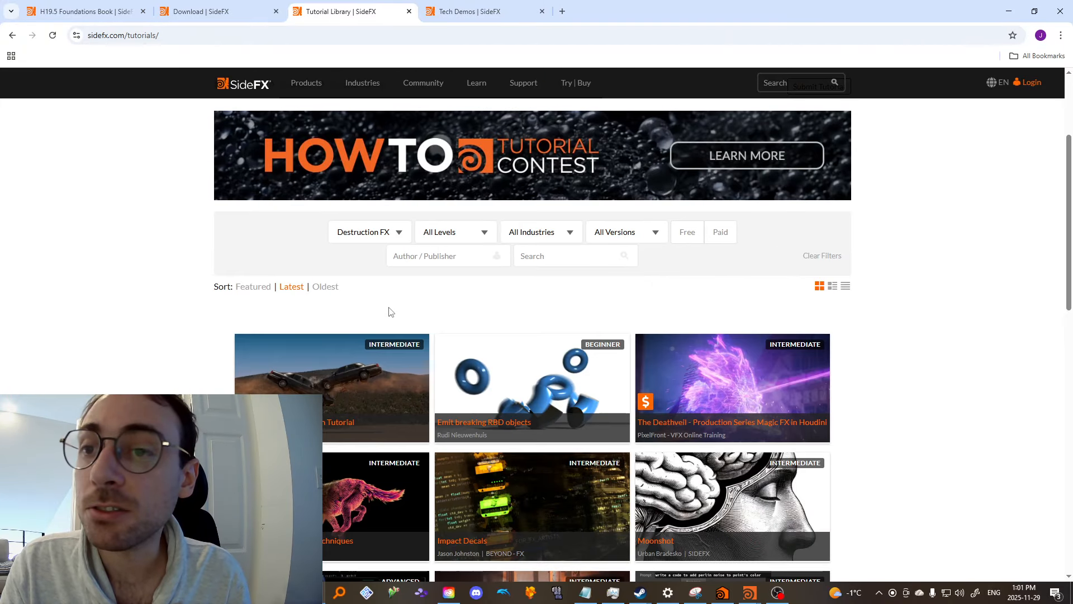
pyautogui.scroll(-1, 390, 310)
pyautogui.scroll(1, 389, 313)
# Filter the tutorials by the Gamedev category and look through the first page of tutorials
pyautogui.click(375, 234)
pyautogui.scroll(-2, 388, 301)
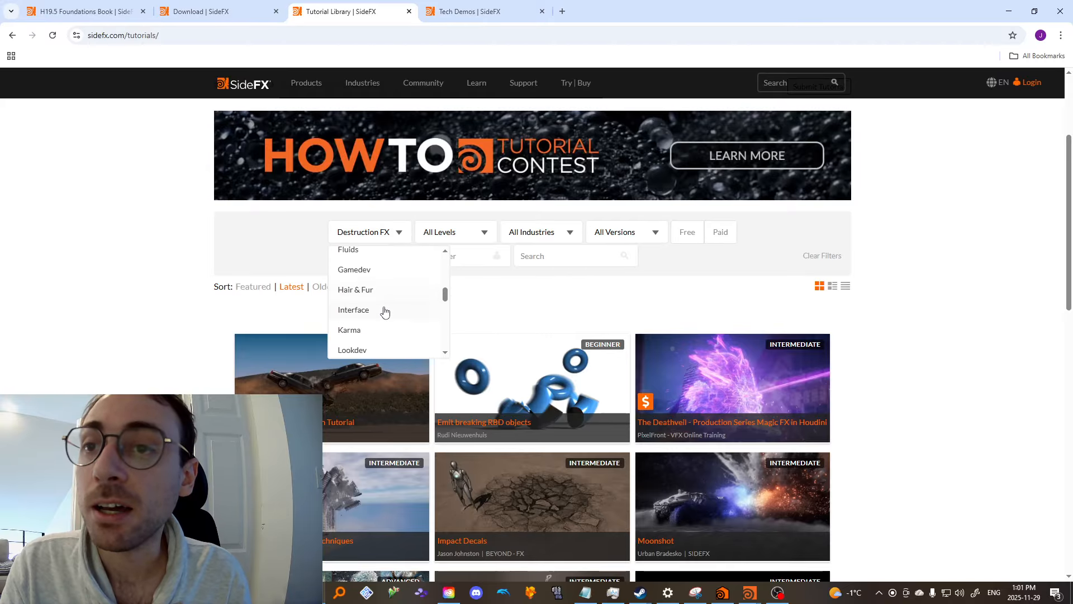
pyautogui.click(354, 270)
pyautogui.scroll(-4, 470, 379)
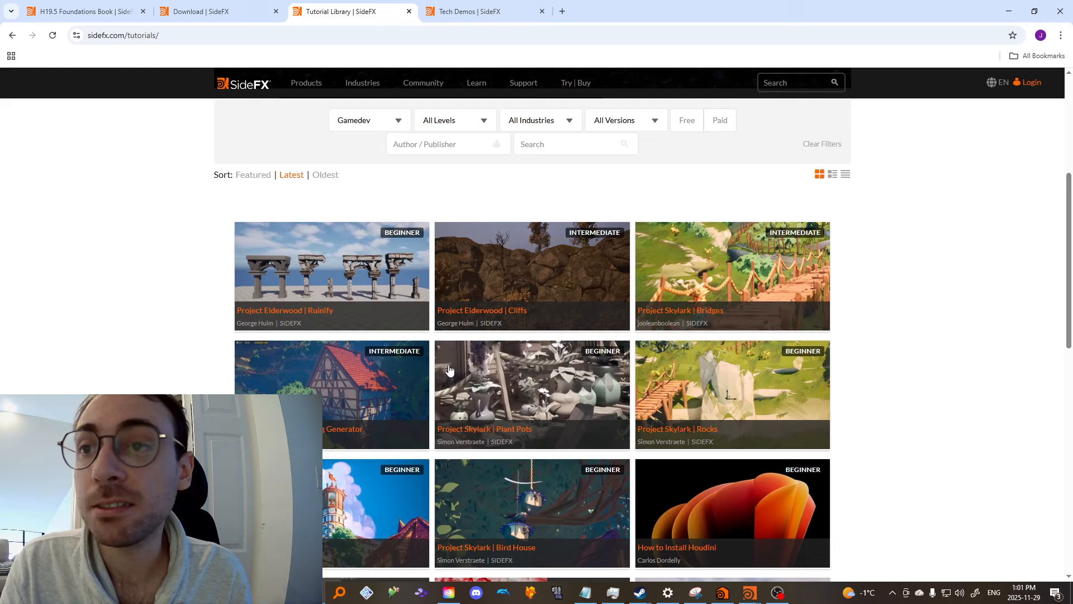
pyautogui.scroll(-10, 712, 313)
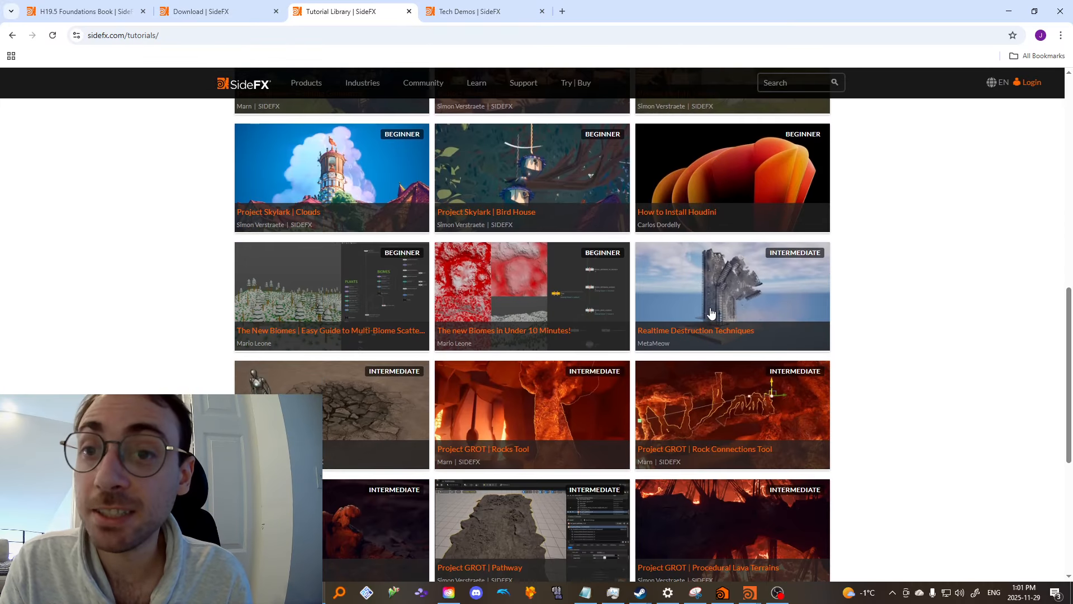
pyautogui.scroll(4, 716, 358)
pyautogui.scroll(-2, 615, 492)
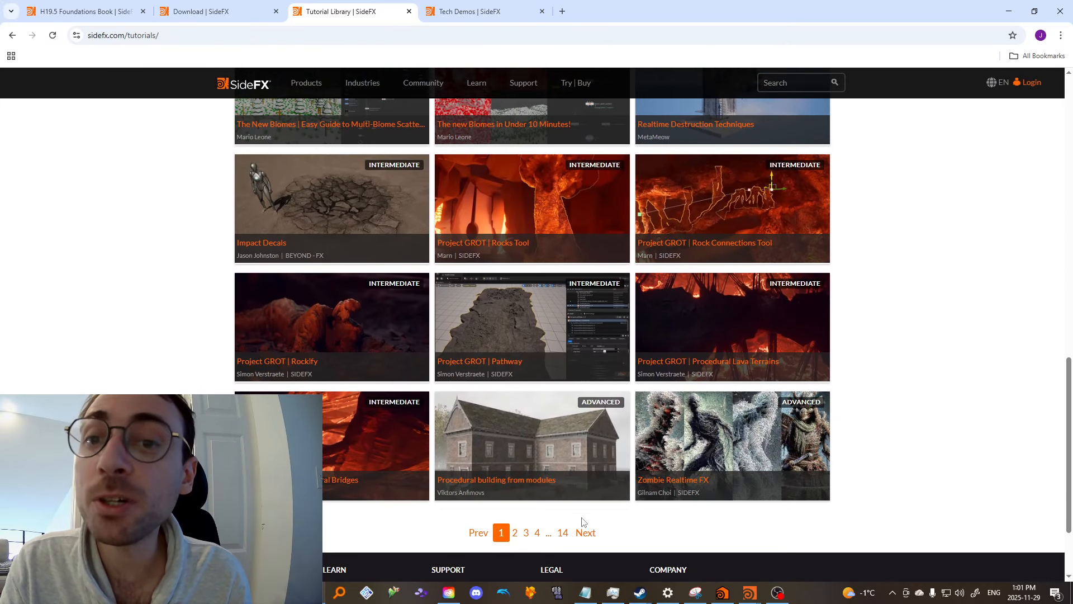
# Open the SideFX Content Library and look through its list of category filter options without choosing one
pyautogui.scroll(15, 566, 538)
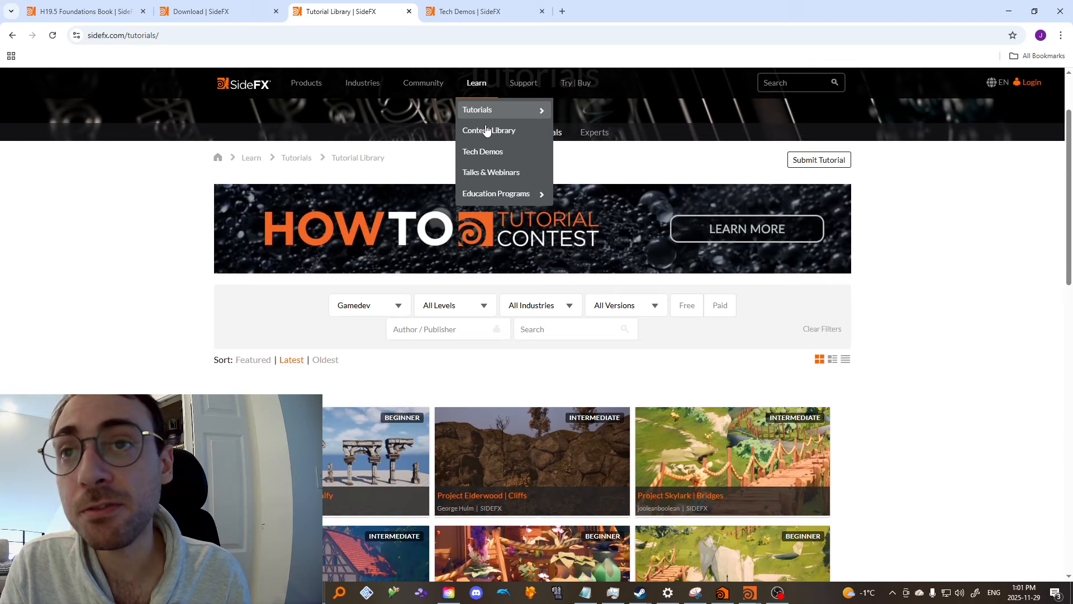
pyautogui.click(500, 137)
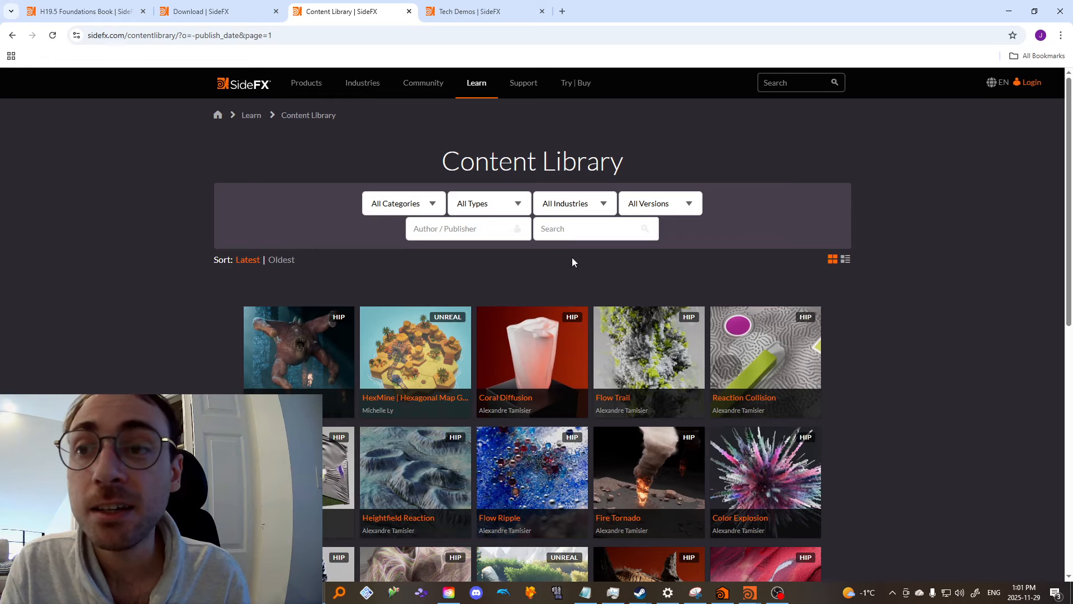
pyautogui.click(399, 205)
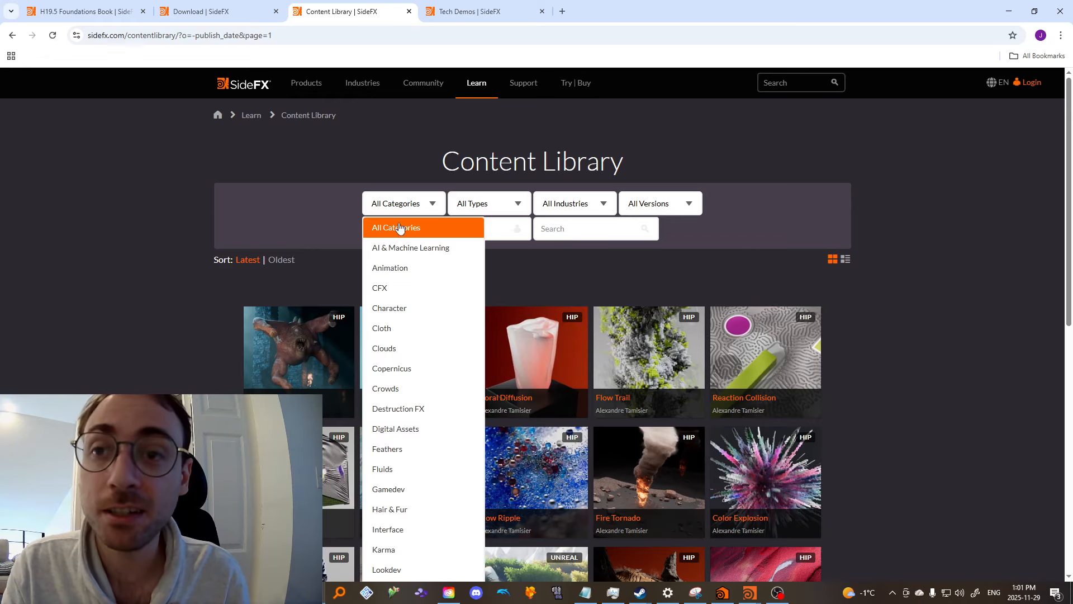
pyautogui.scroll(-4, 426, 376)
pyautogui.scroll(-4, 433, 466)
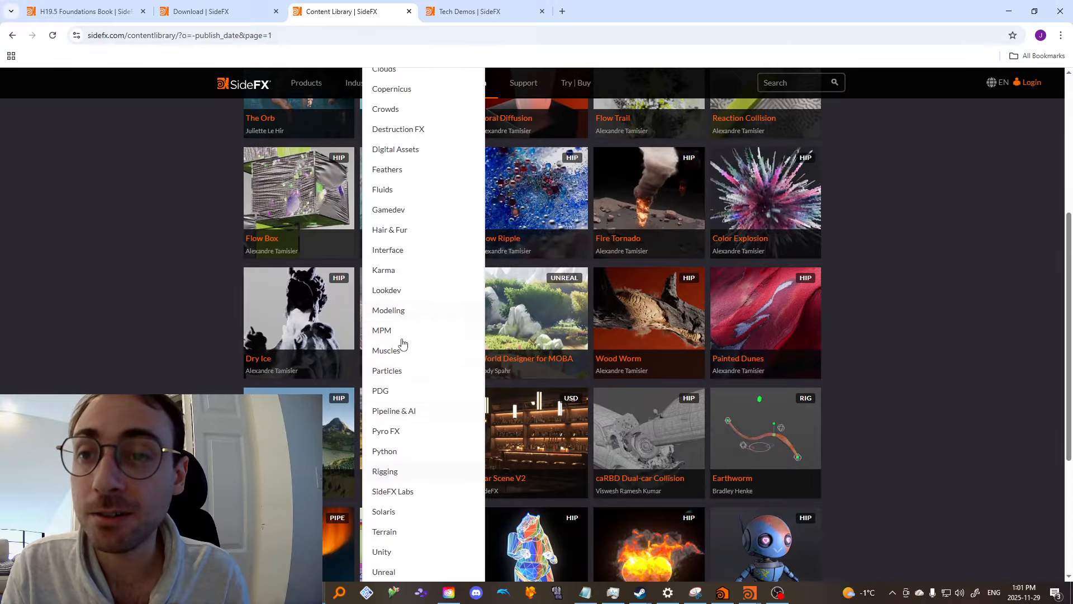
pyautogui.click(95, 287)
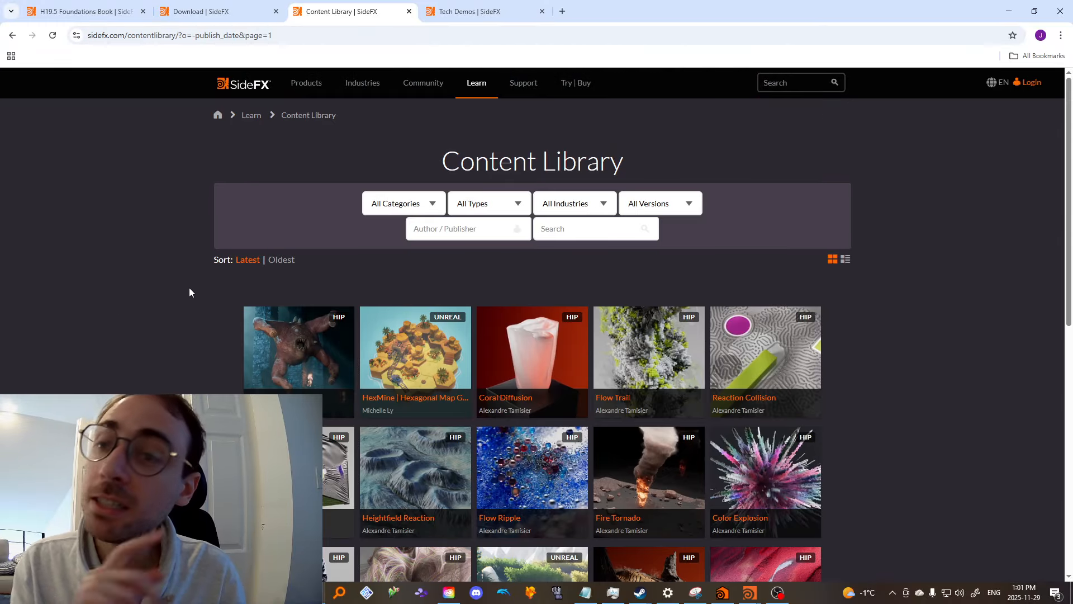
# View The Orb project page with its downloads, return to the Content Library and look over the first page of assets
pyautogui.click(273, 363)
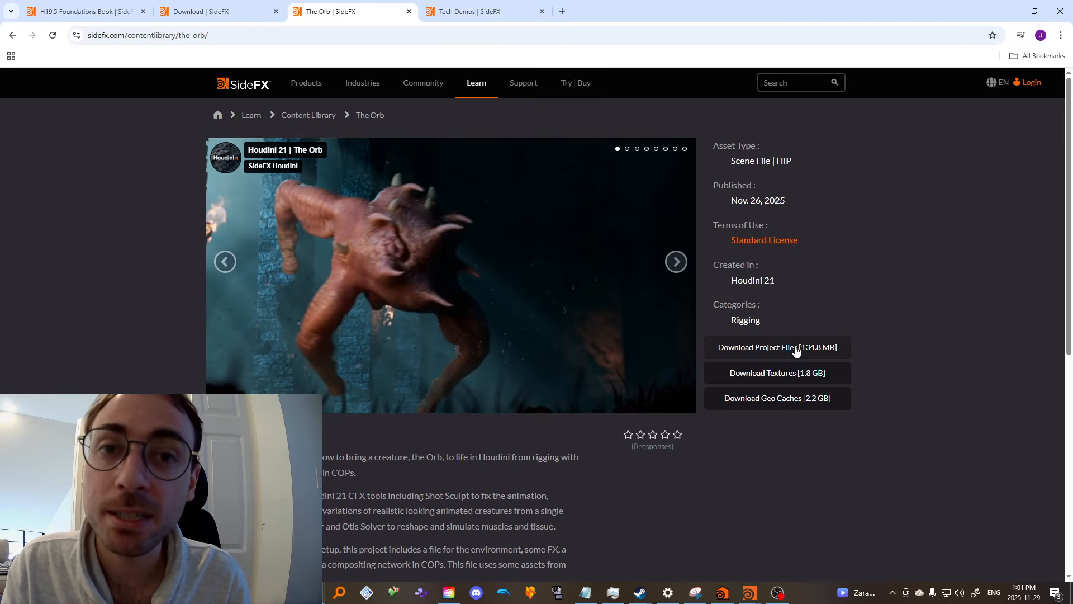
pyautogui.click(11, 35)
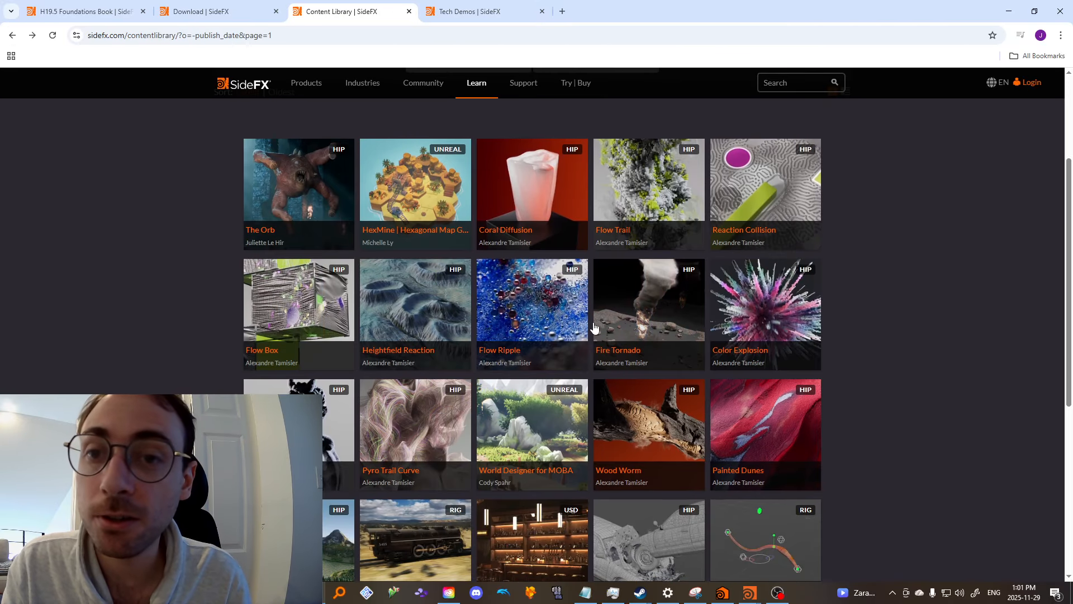
pyautogui.scroll(-1, 481, 425)
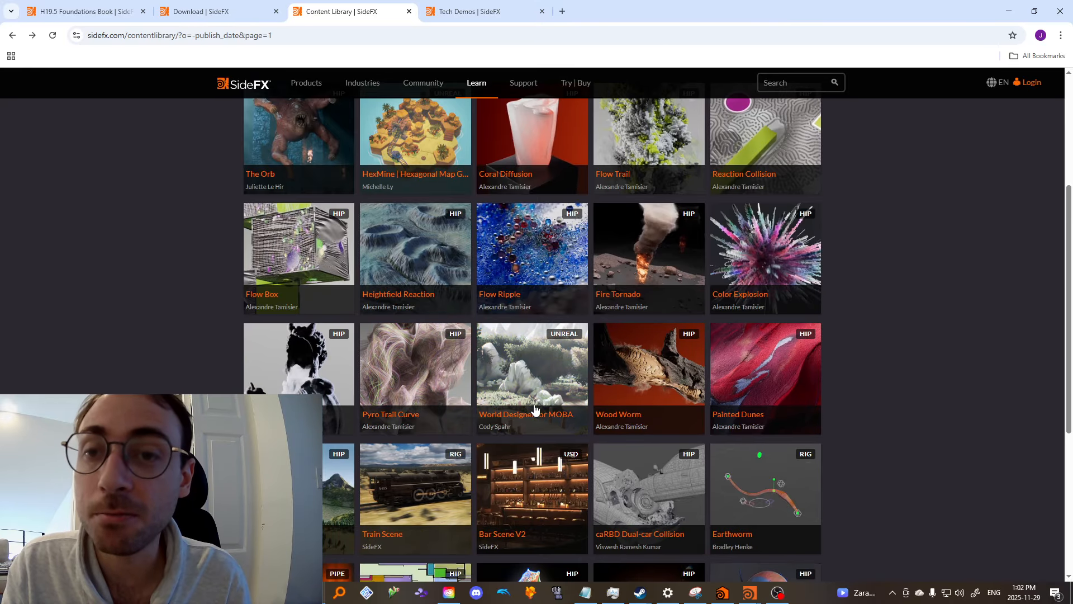
pyautogui.scroll(-2, 539, 411)
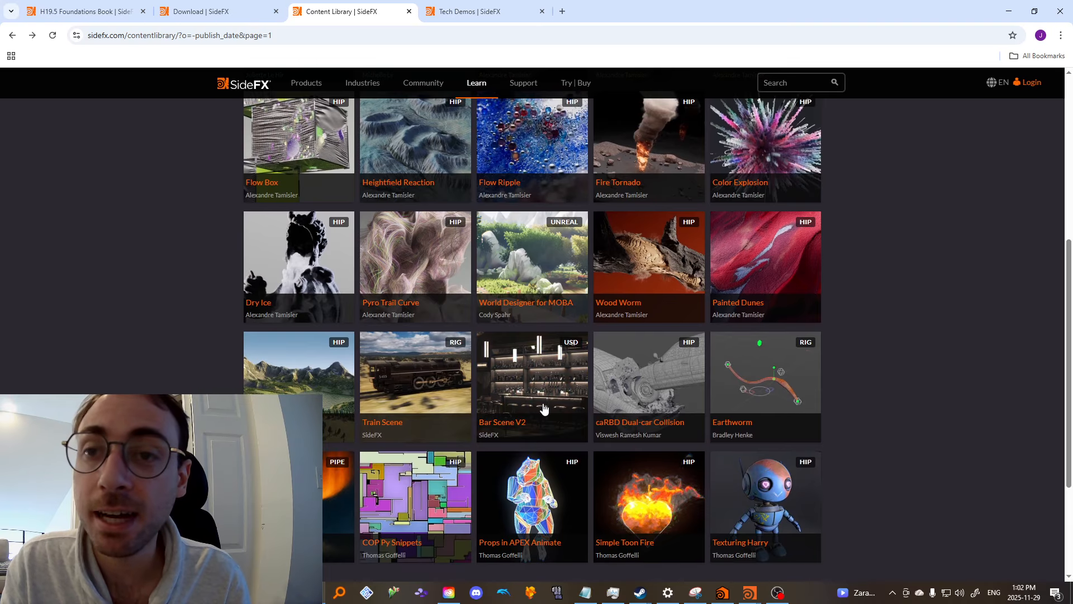
pyautogui.scroll(4, 678, 429)
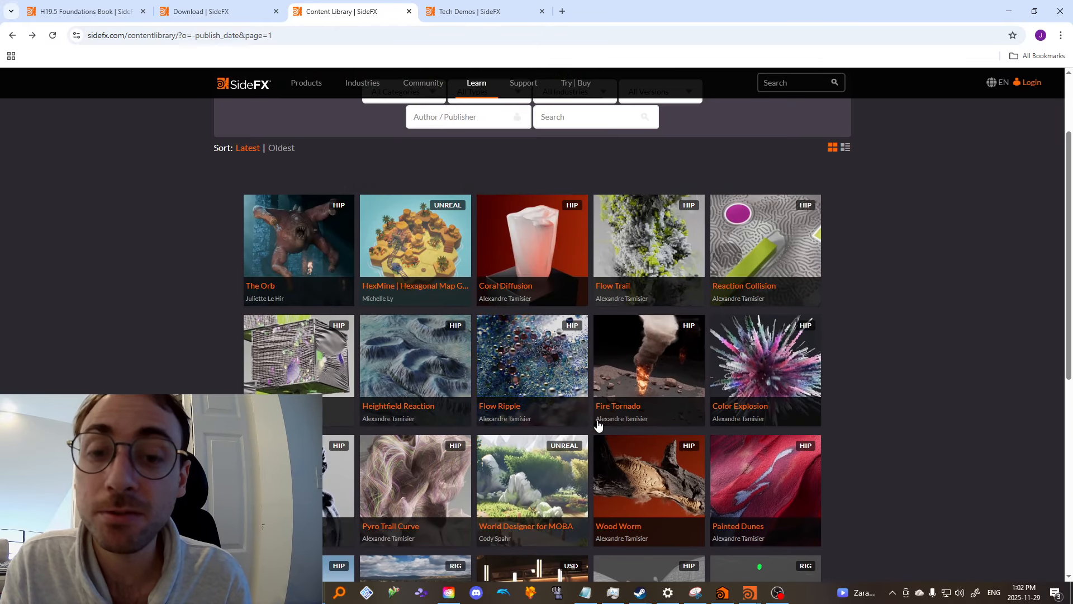
# Switch to the Houdini scene for a brief look and return to the Content Library in the browser
pyautogui.moveTo(750, 593)
pyautogui.click(689, 543)
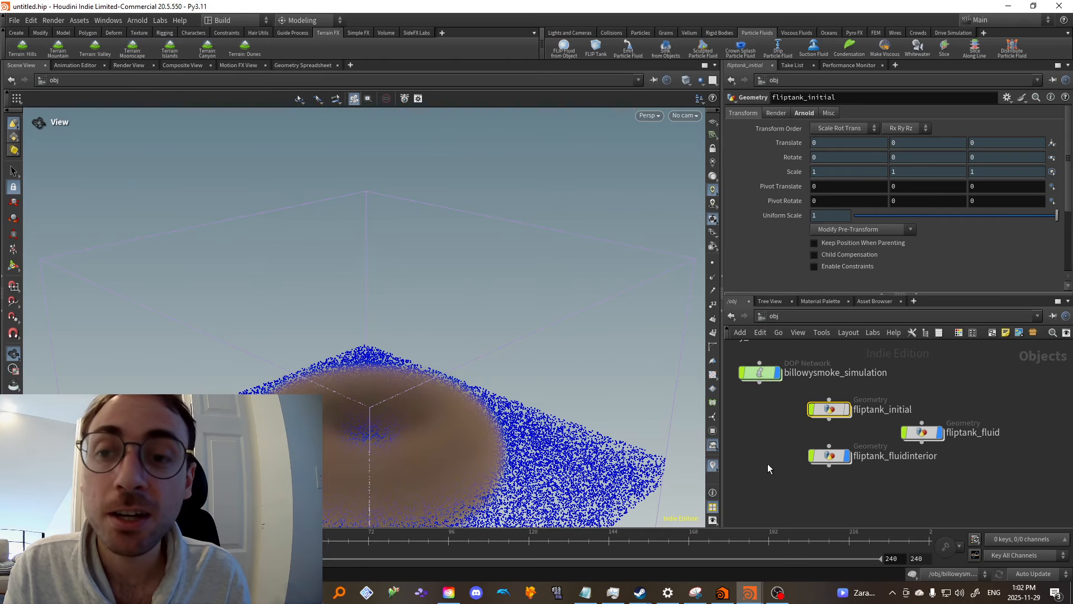
pyautogui.click(312, 592)
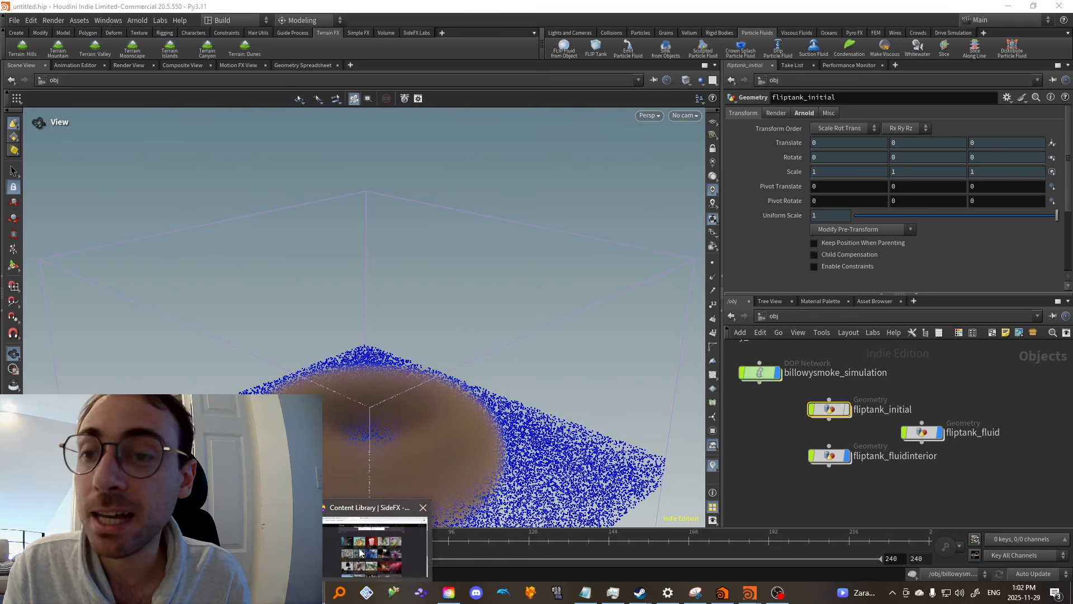
pyautogui.click(374, 542)
# Open the Tech Demos page of the Learn section and read the introduction and the Project Elderwood description
pyautogui.scroll(2, 753, 180)
pyautogui.moveTo(478, 89)
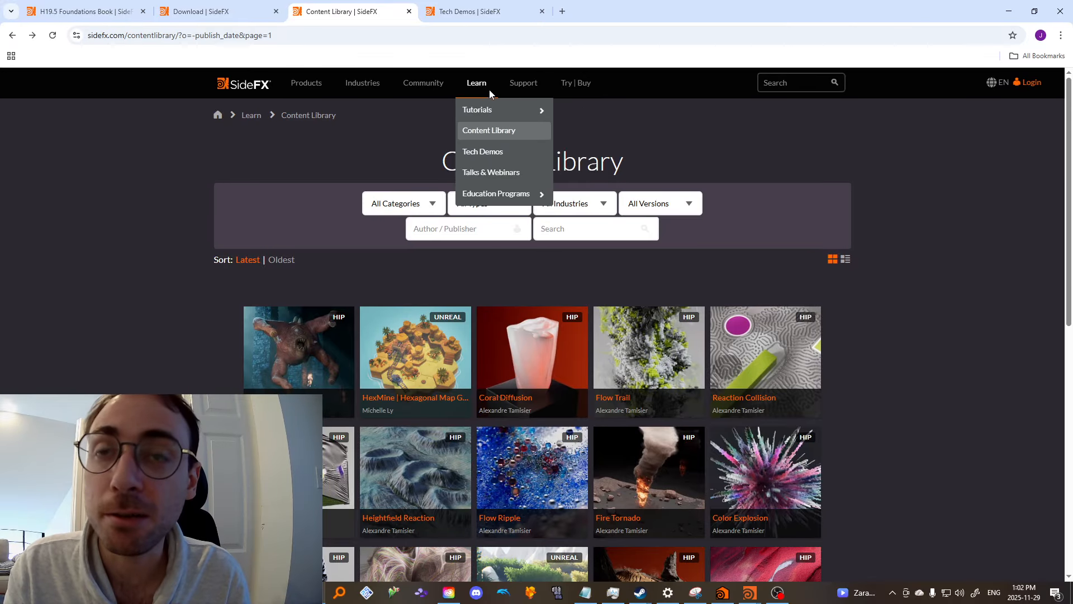
pyautogui.moveTo(442, 85)
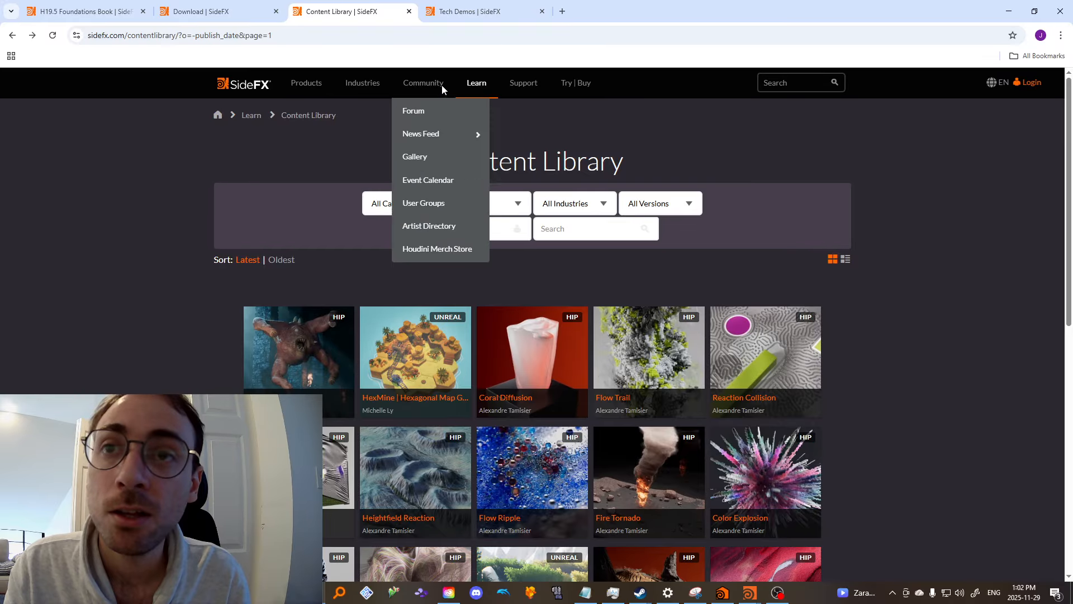
pyautogui.moveTo(524, 84)
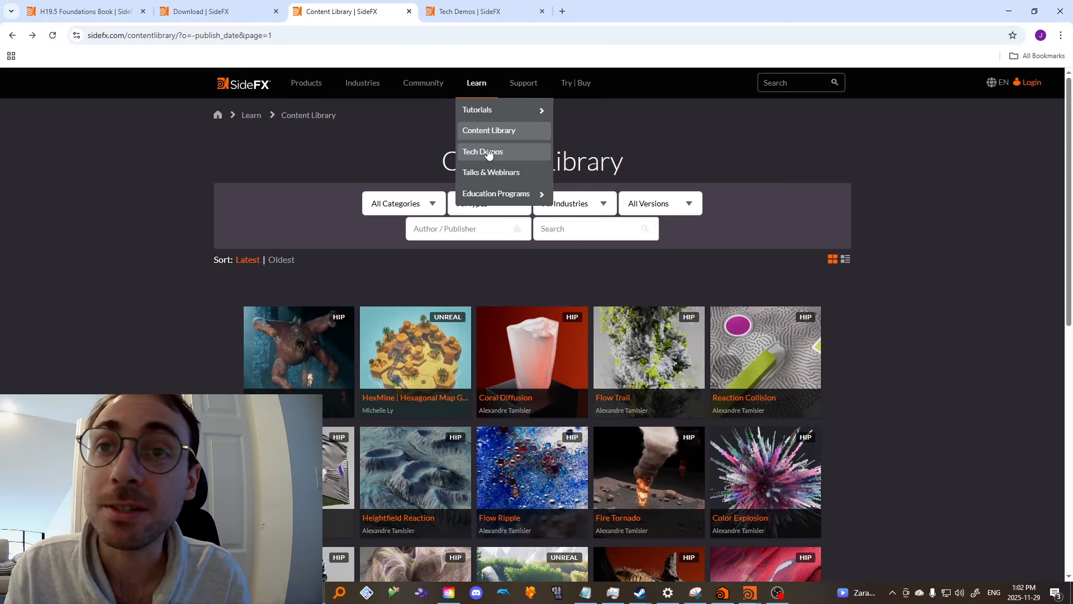
pyautogui.click(482, 153)
pyautogui.scroll(-4, 557, 213)
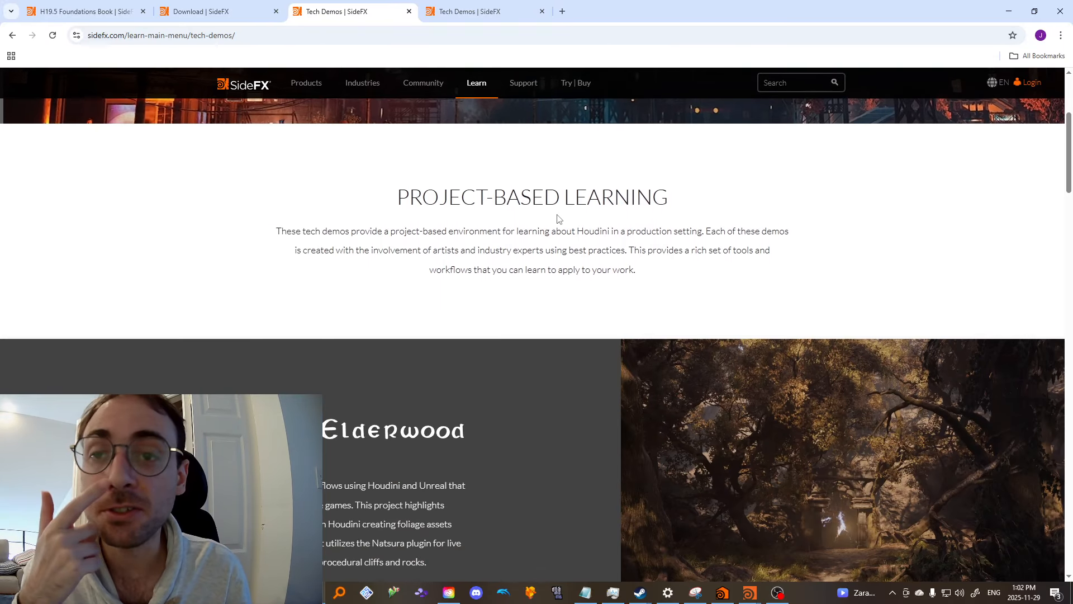
pyautogui.scroll(3, 601, 221)
pyautogui.scroll(-6, 596, 230)
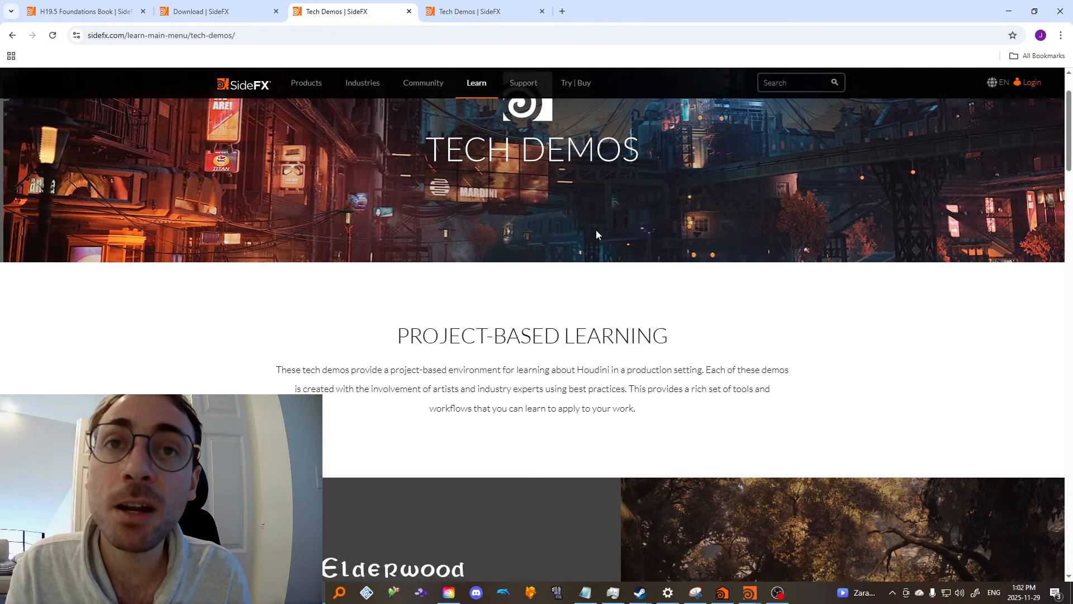
pyautogui.scroll(-1, 699, 257)
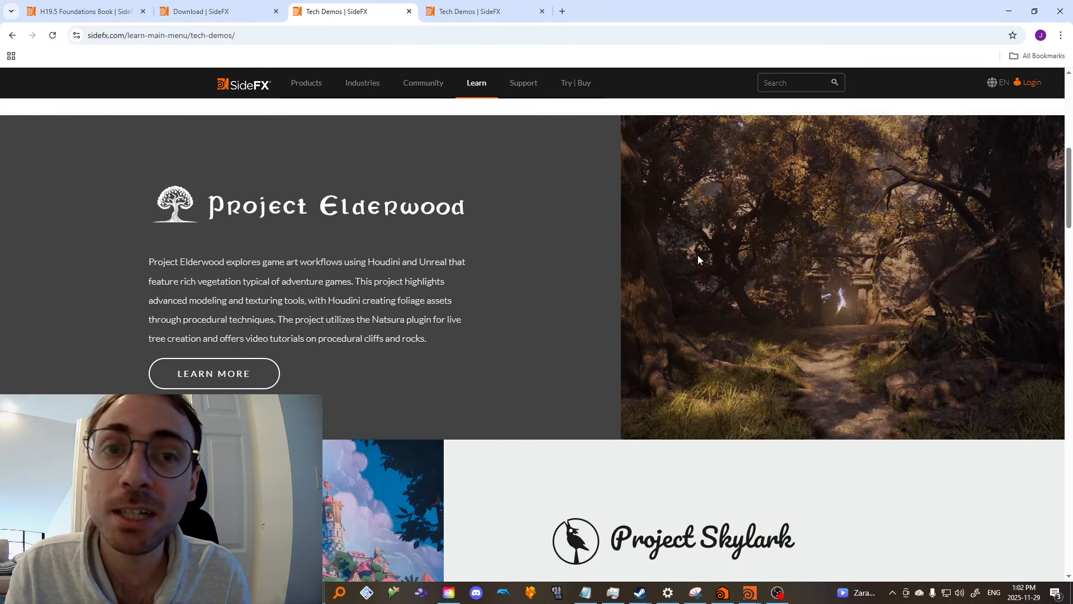
pyautogui.scroll(-1, 814, 259)
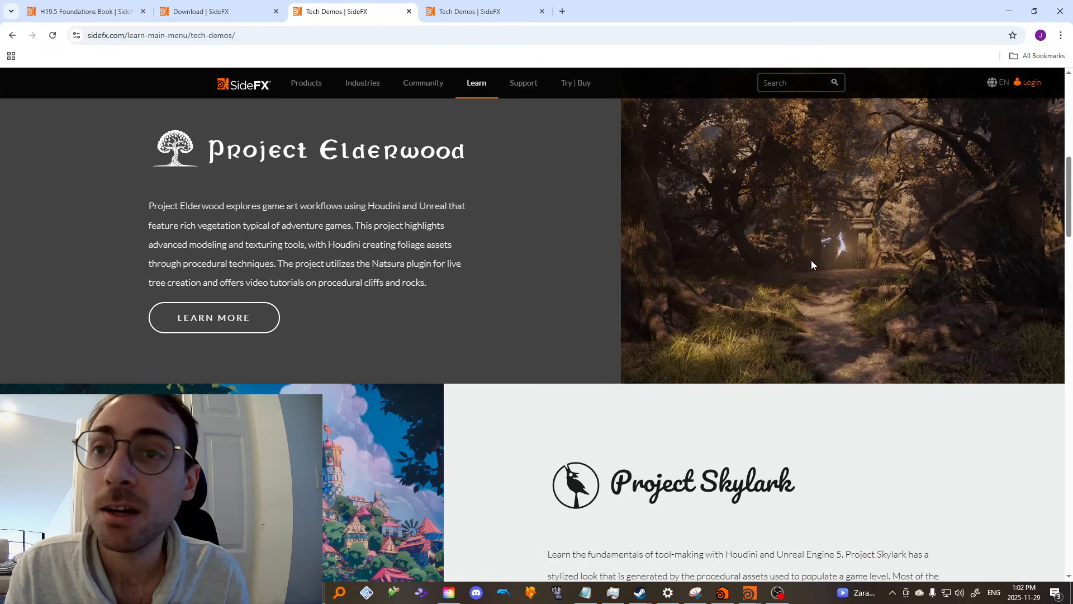
pyautogui.scroll(-3, 821, 243)
pyautogui.scroll(3, 828, 241)
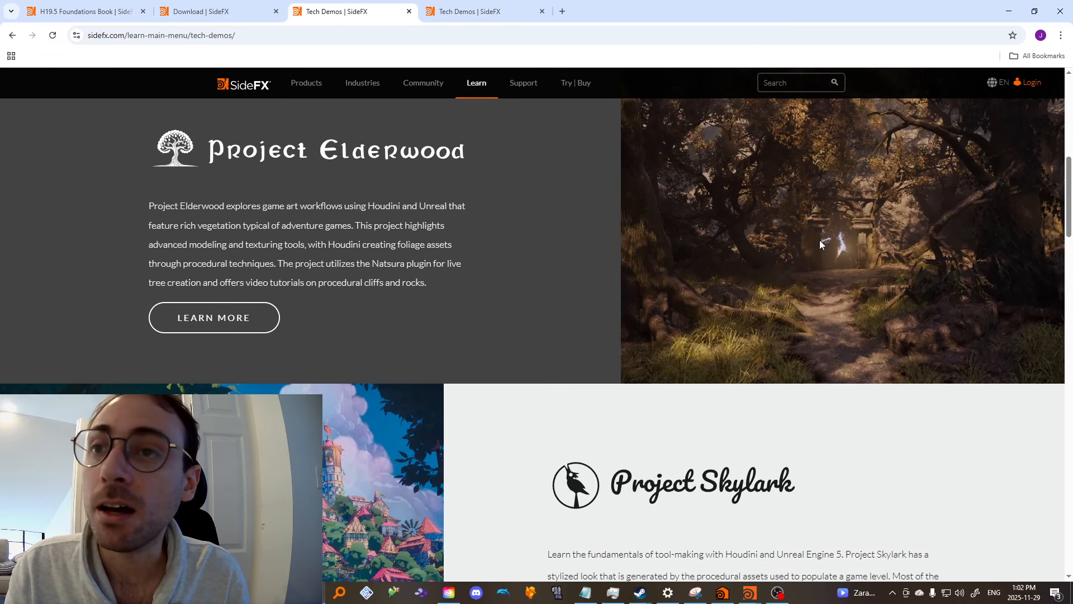
pyautogui.scroll(-1, 783, 291)
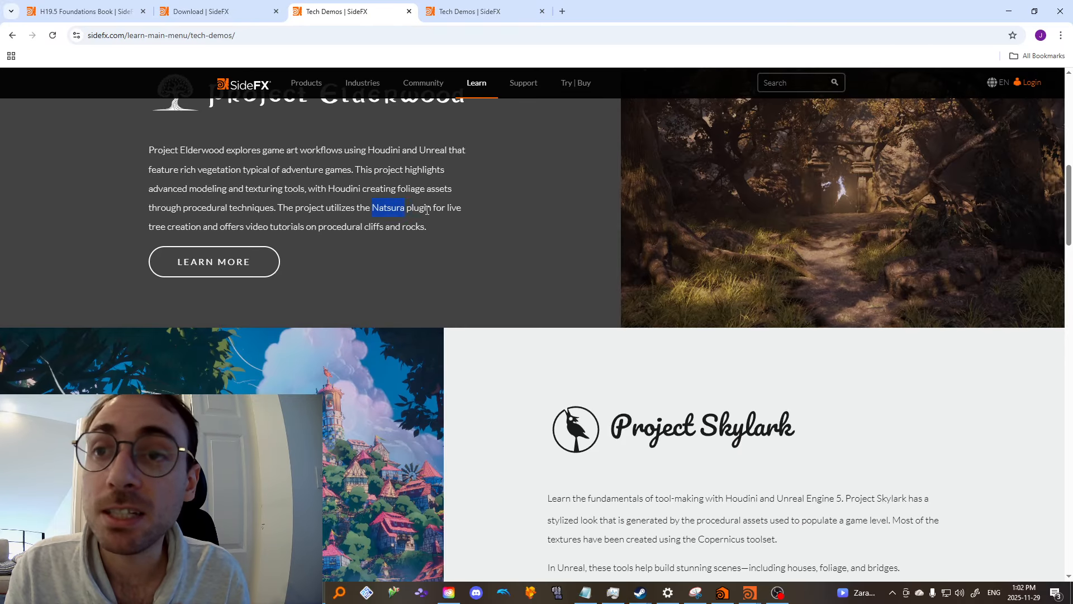
# Look through the remaining tech demos from Project Skylark and Turbulence to Project GROT, Project Pegasus and Project Titan
pyautogui.scroll(-4, 451, 217)
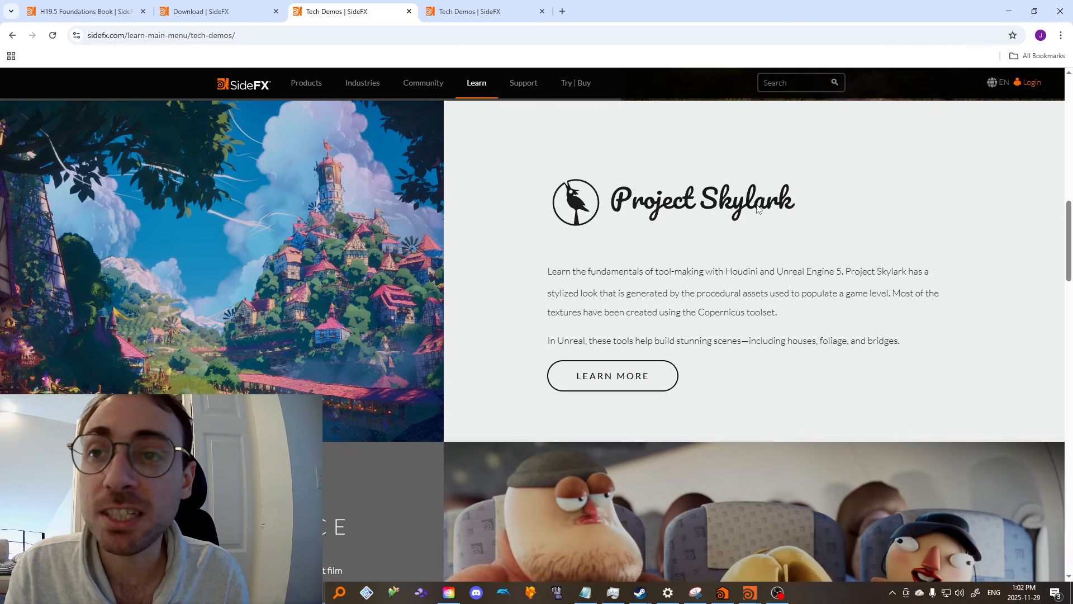
pyautogui.scroll(-1, 172, 184)
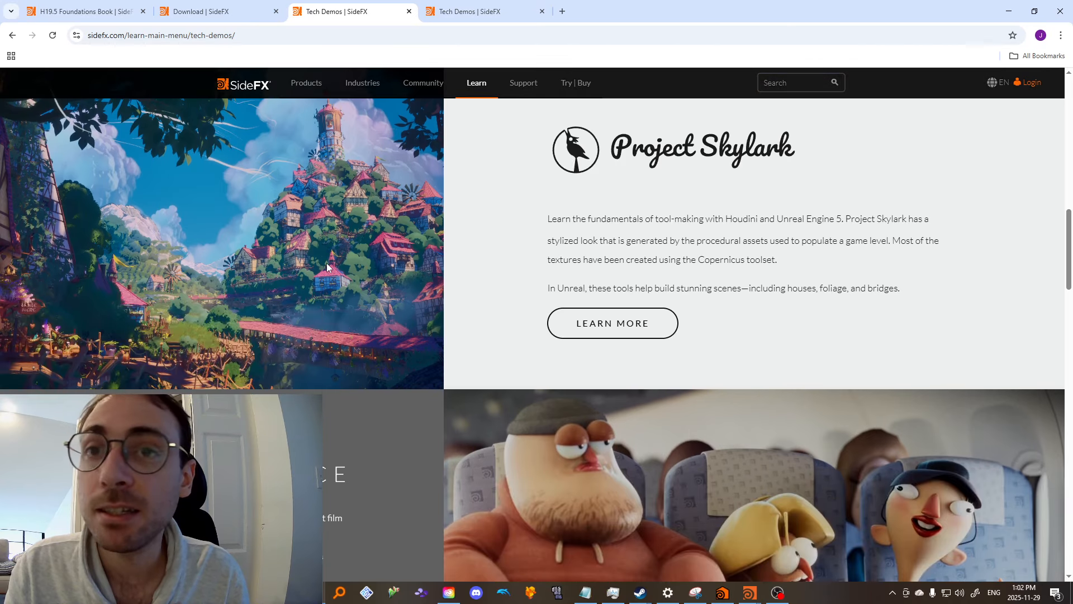
pyautogui.scroll(-1, 336, 263)
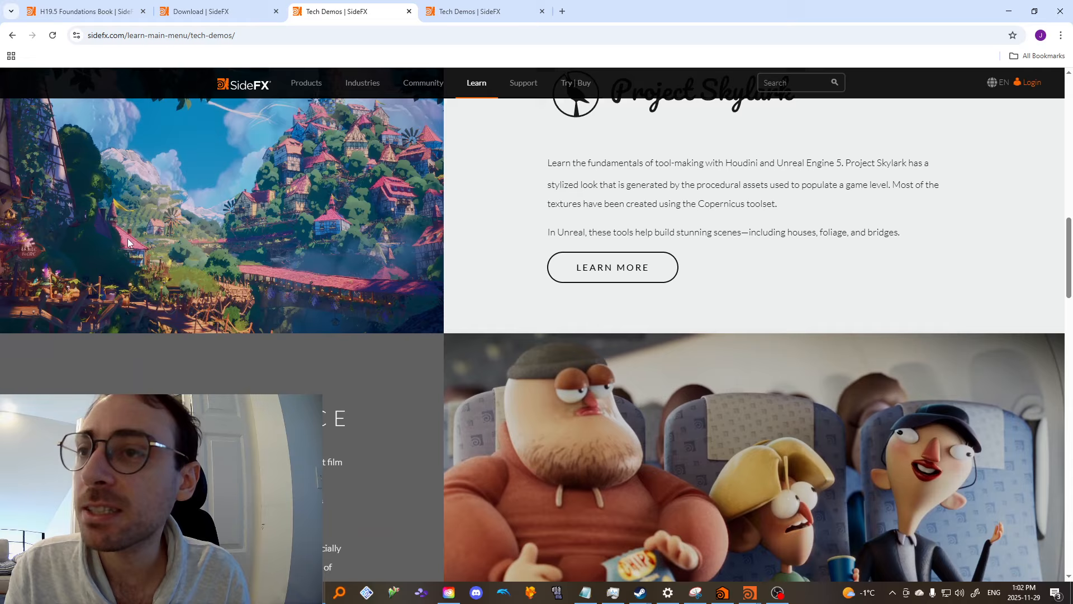
pyautogui.scroll(-9, 341, 233)
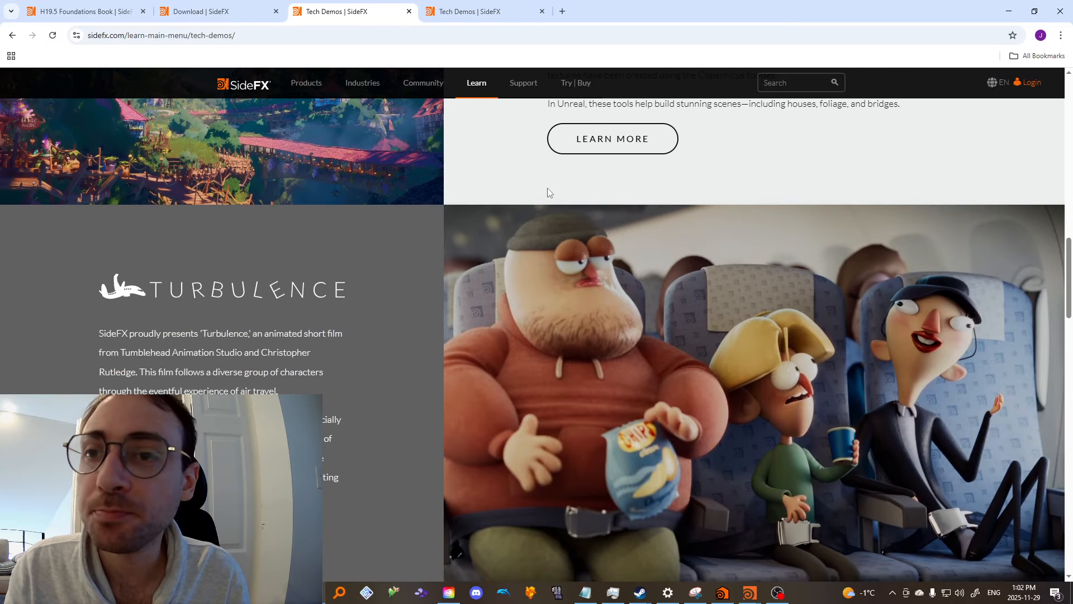
pyautogui.scroll(-7, 693, 251)
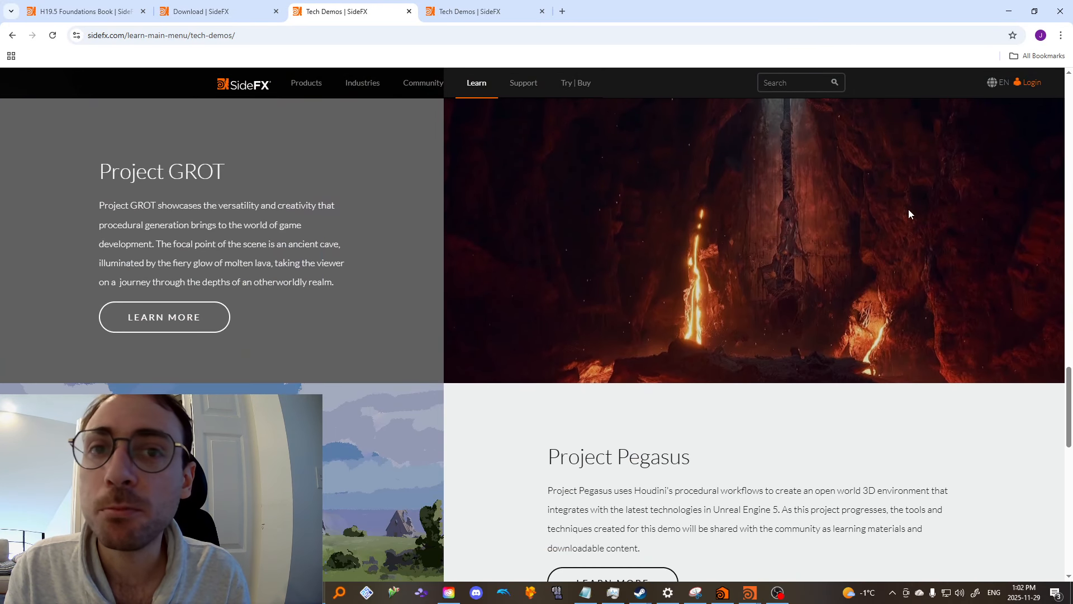
pyautogui.scroll(1, 733, 247)
pyautogui.scroll(-6, 712, 303)
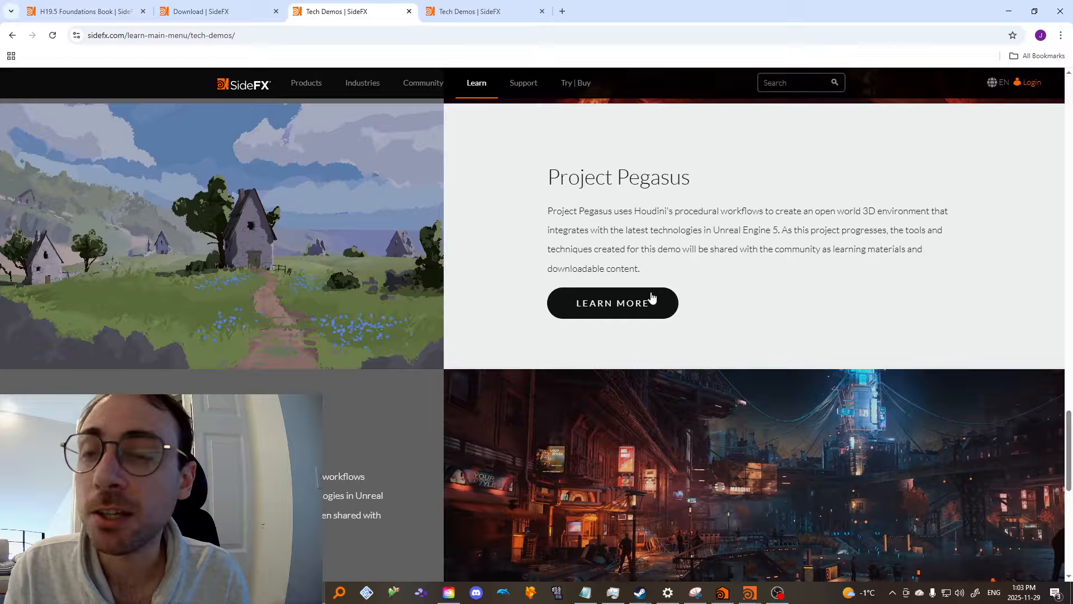
pyautogui.scroll(-5, 651, 297)
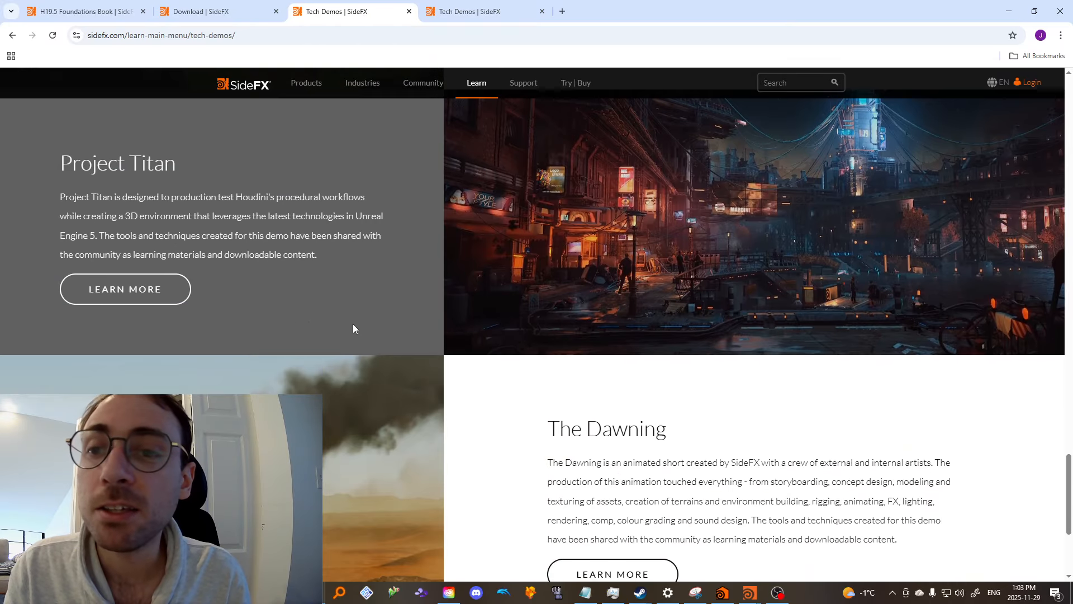
# Open the Project Titan page and play the Scaffolding and Construction video from its tools section, skipping ahead in it
pyautogui.click(150, 291)
pyautogui.scroll(-2, 600, 360)
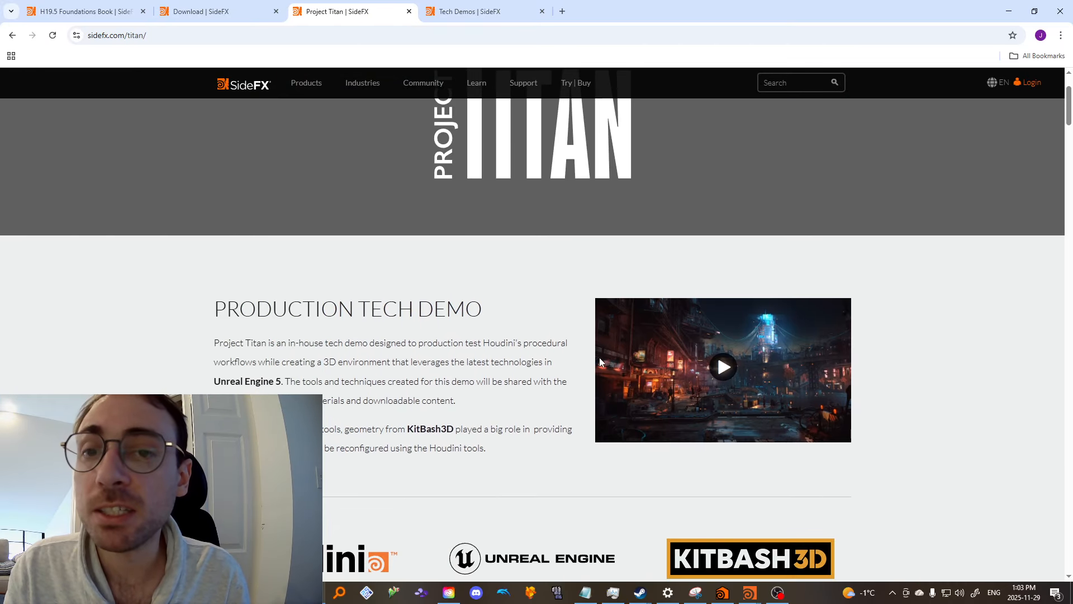
pyautogui.scroll(-15, 599, 361)
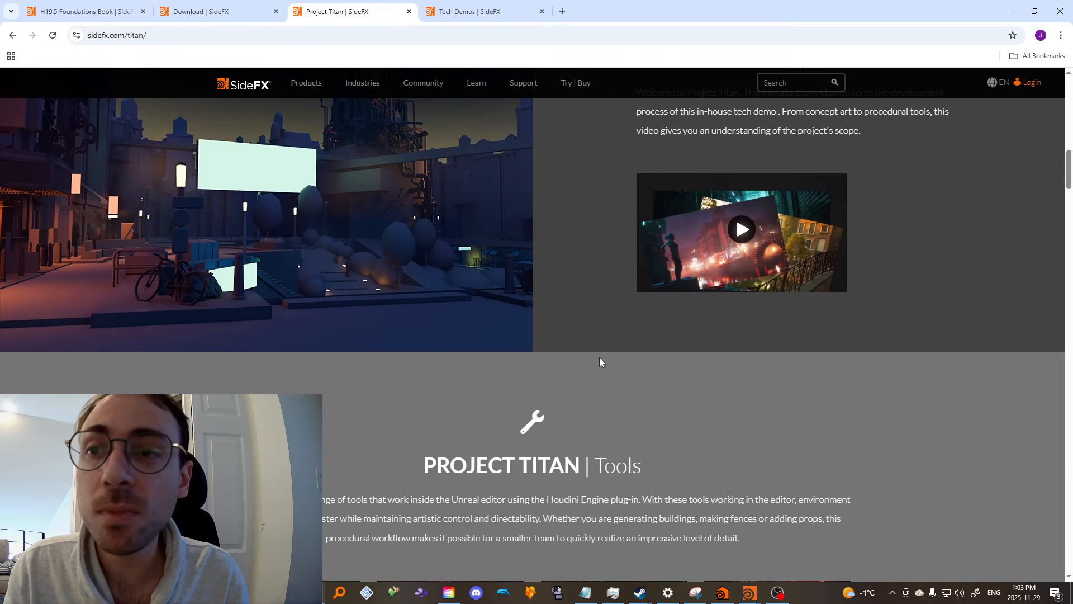
pyautogui.scroll(-8, 600, 357)
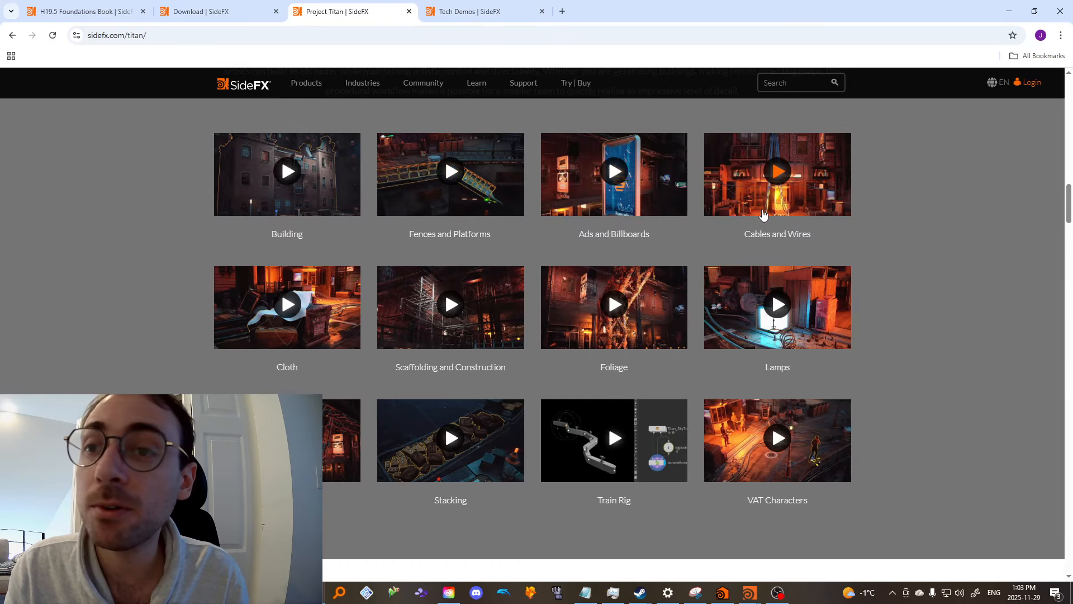
pyautogui.click(446, 317)
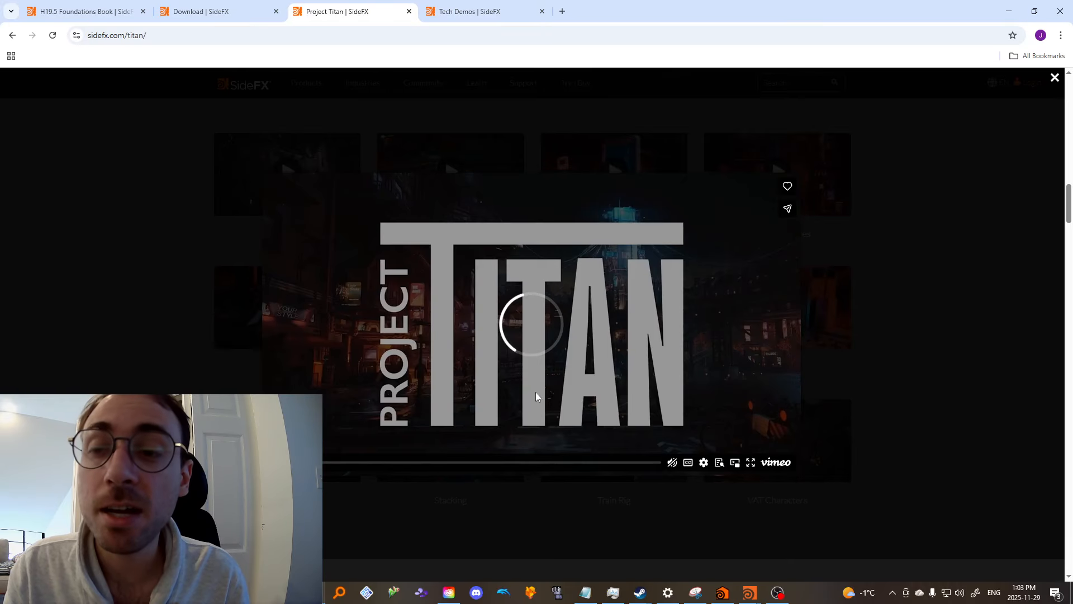
pyautogui.click(390, 463)
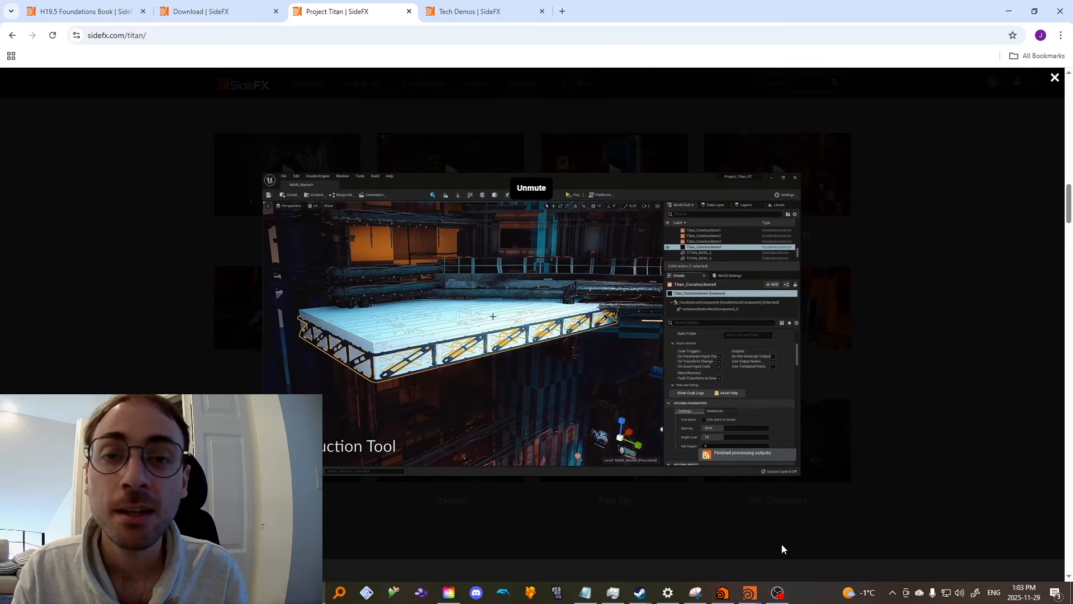
pyautogui.click(776, 594)
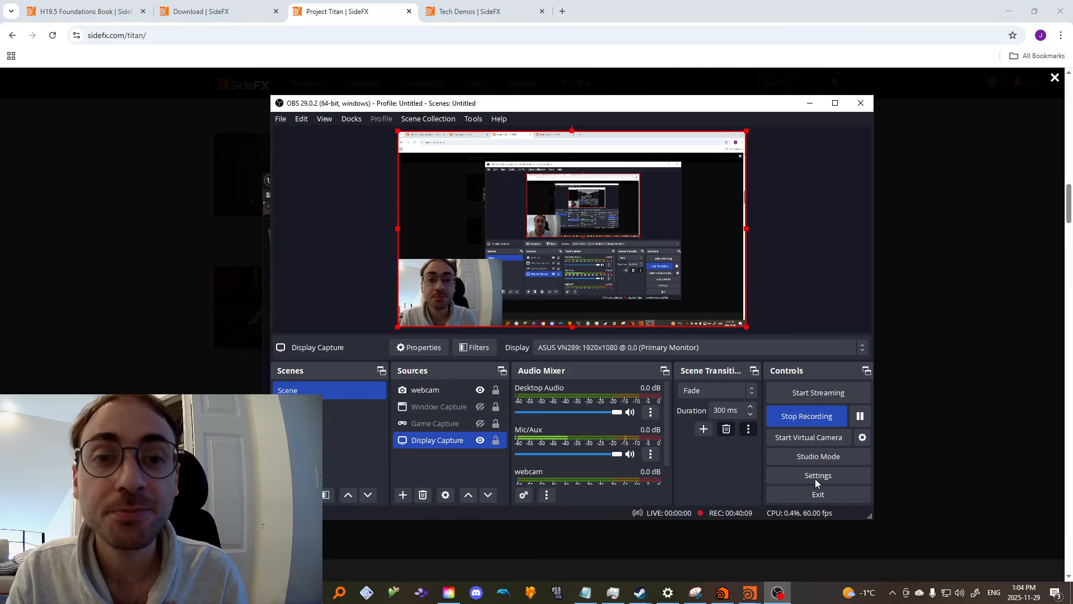